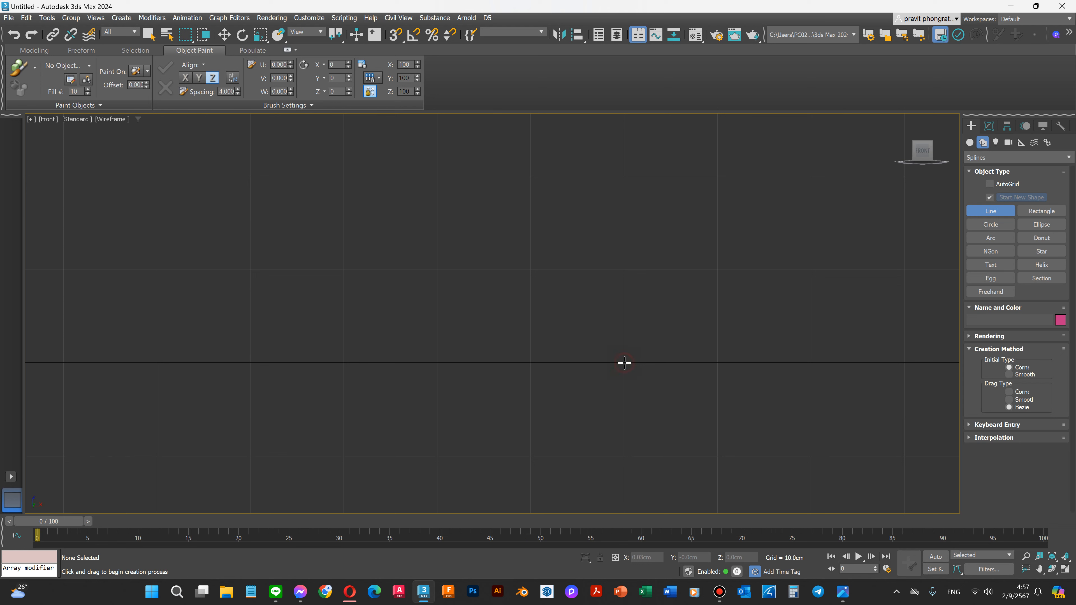
Start a line at the origin and draw the base's bottom segment about 30 cm horizontally toward negative X.
left_click(624, 363)
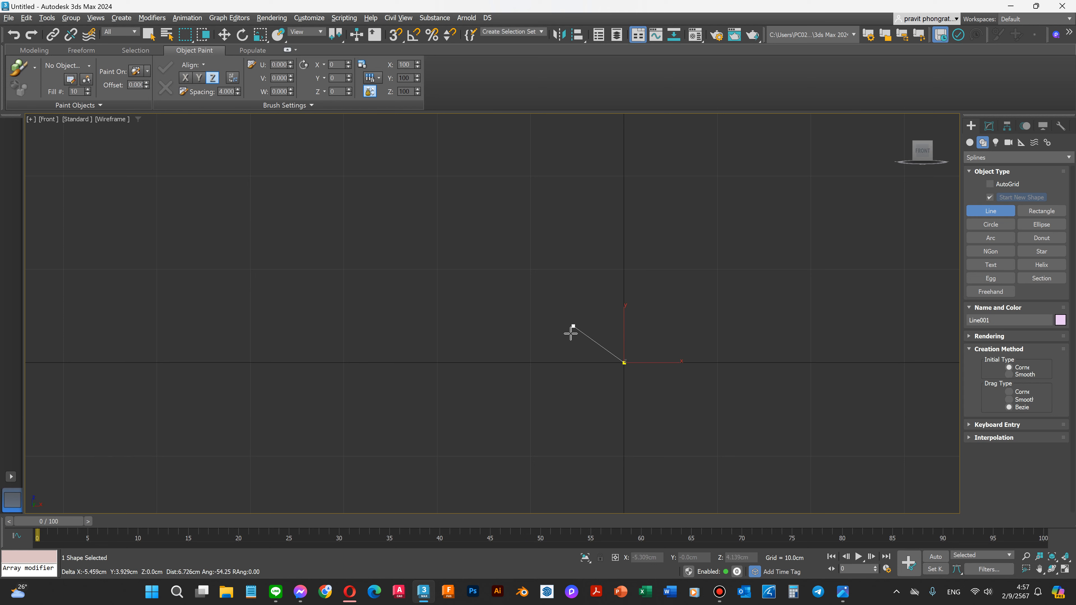
scroll(480, 372, "down", 2)
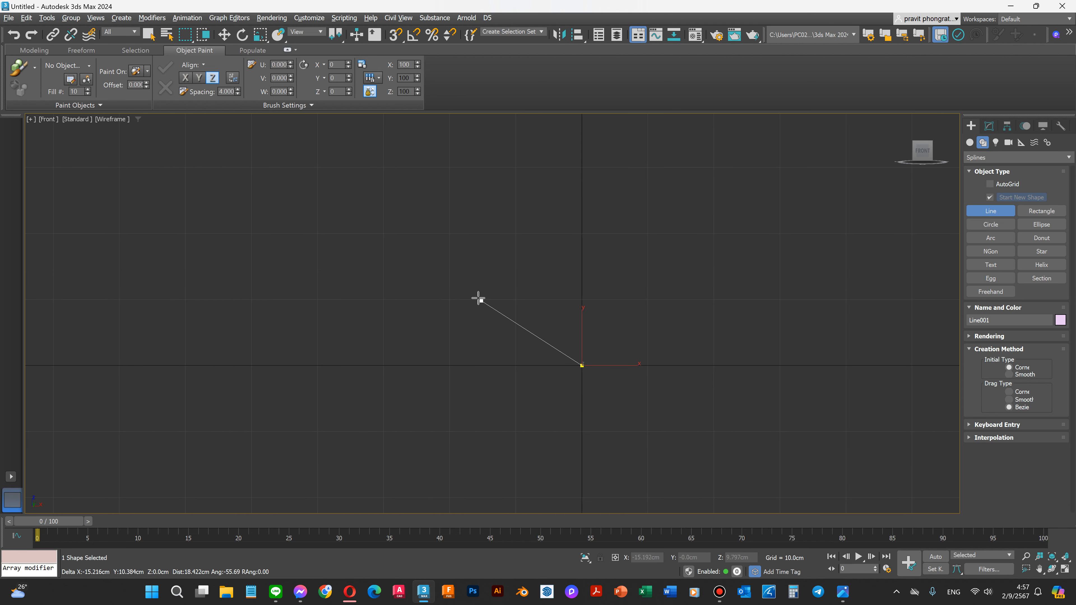
key("shift")
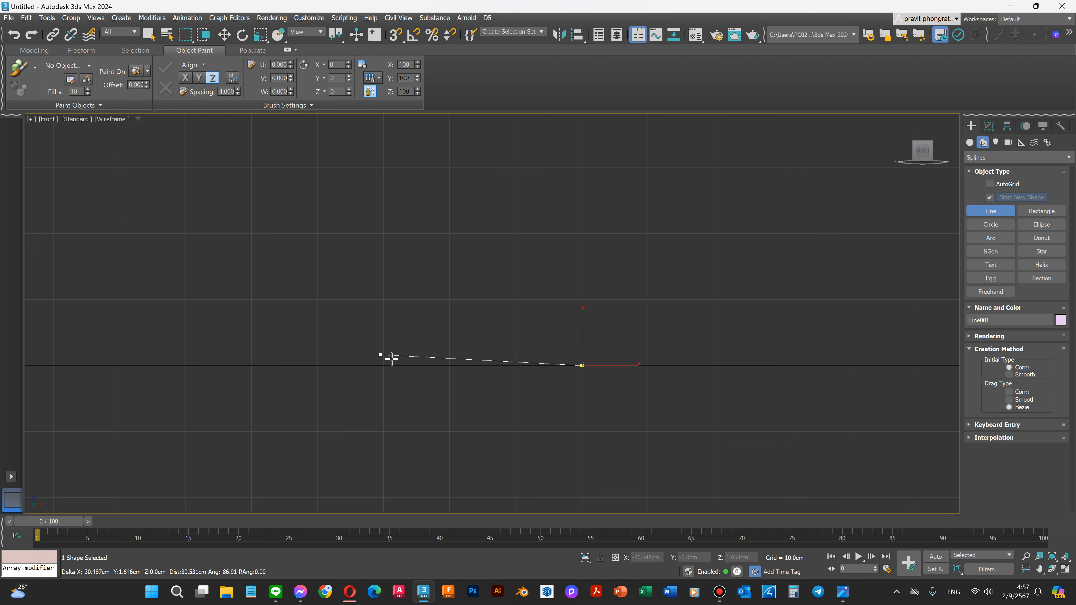
scroll(386, 366, "down", 3)
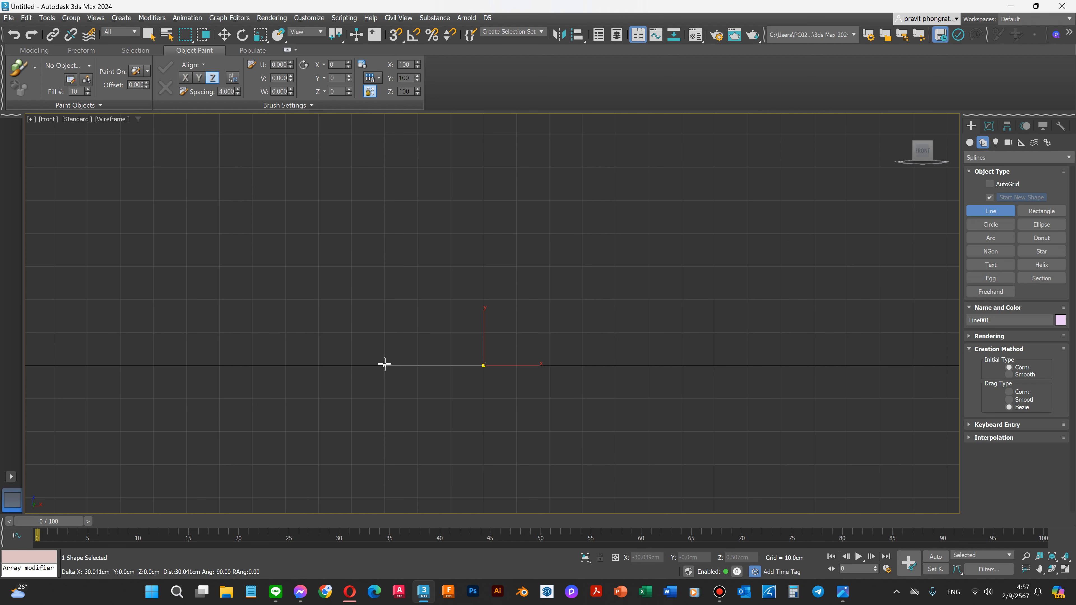
scroll(385, 365, "up", 5)
left_click_drag(385, 367, 398, 328)
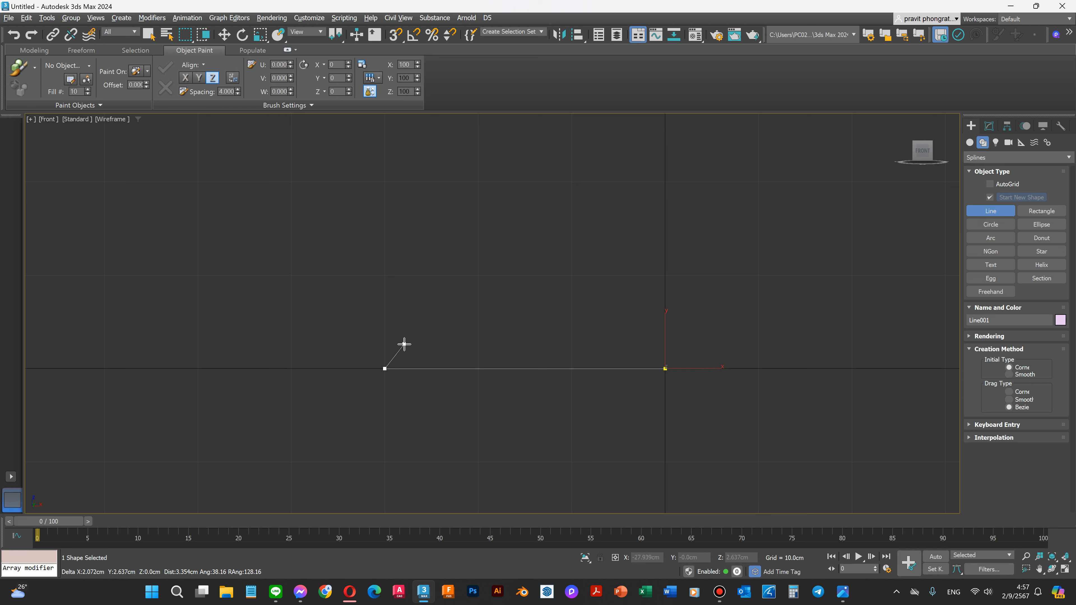
Draw the foot's gently rising upper edge, with a rounded outer rim and a curved transition into the stem.
left_click(381, 345)
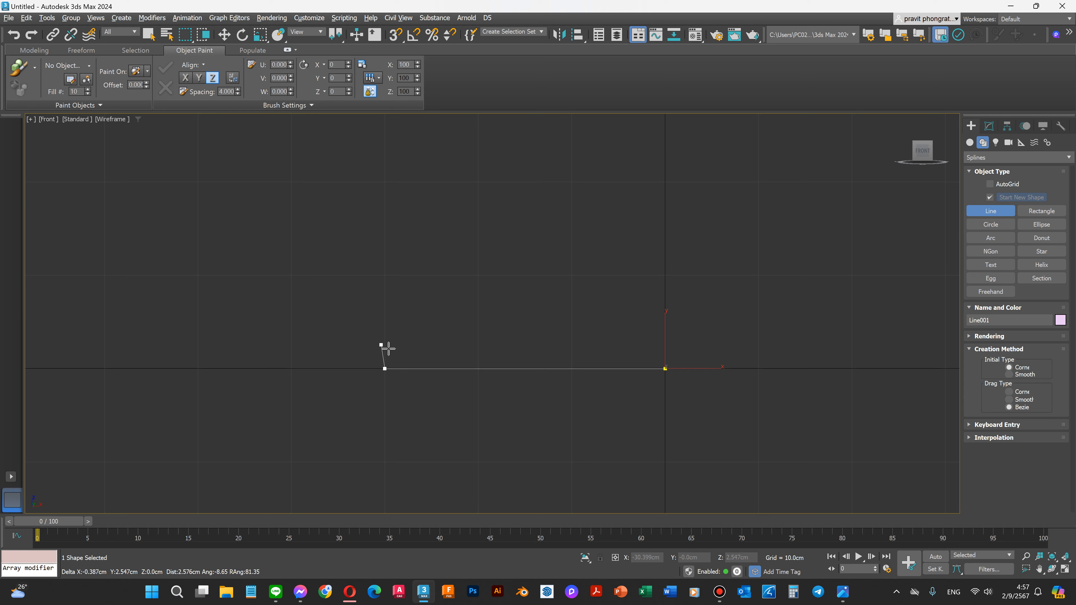
key("BackSpace")
left_click_drag(398, 352, 406, 350)
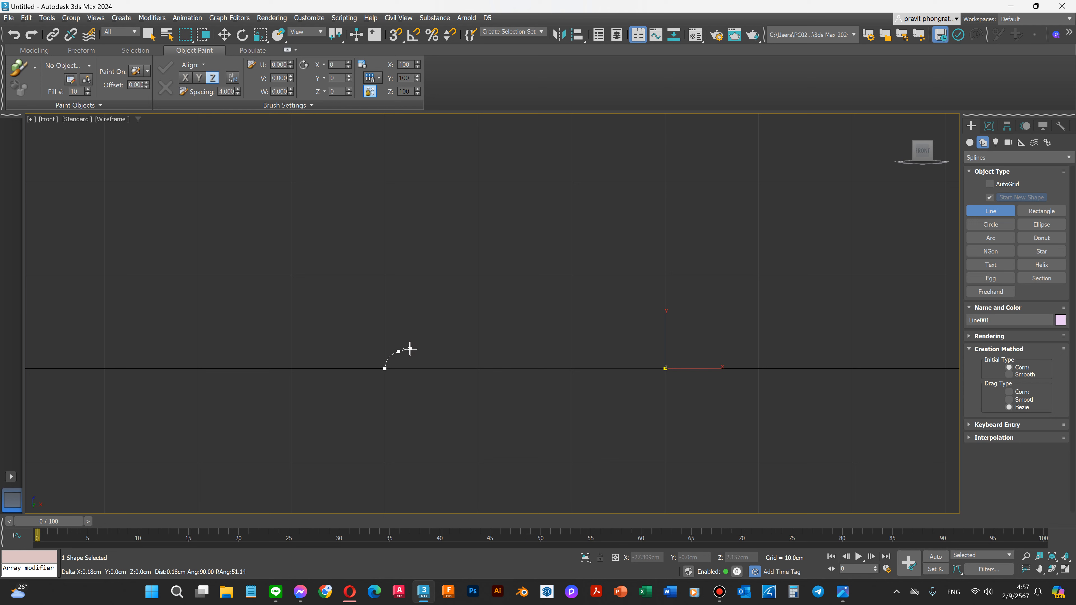
left_click(630, 339)
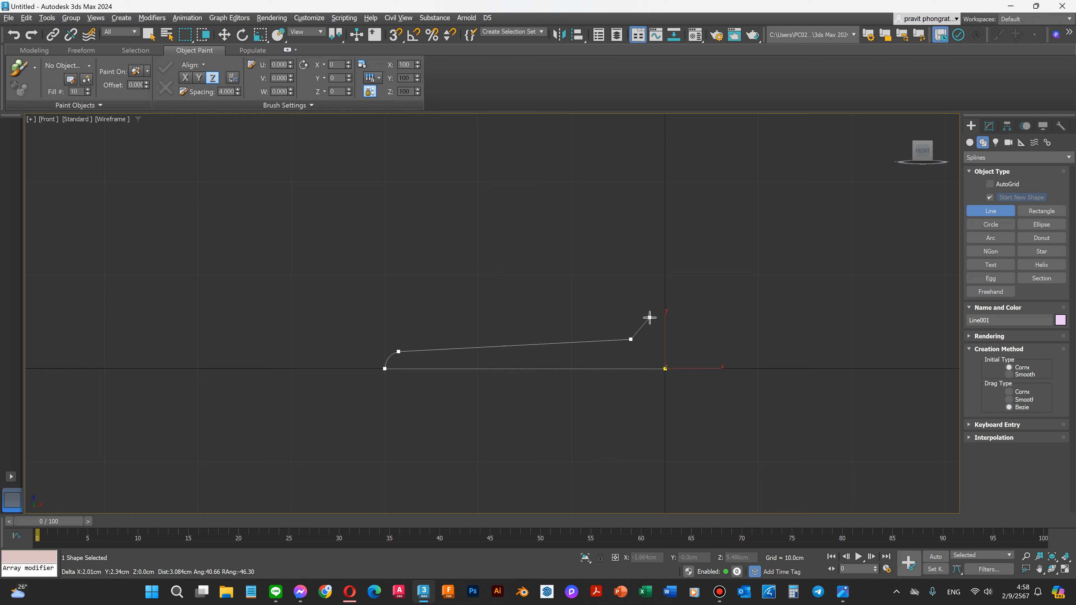
left_click_drag(650, 317, 650, 297)
Draw the vertical stem about 29 cm high and curve its upper end outward into the bowl's underside.
scroll(636, 339, "down", 4)
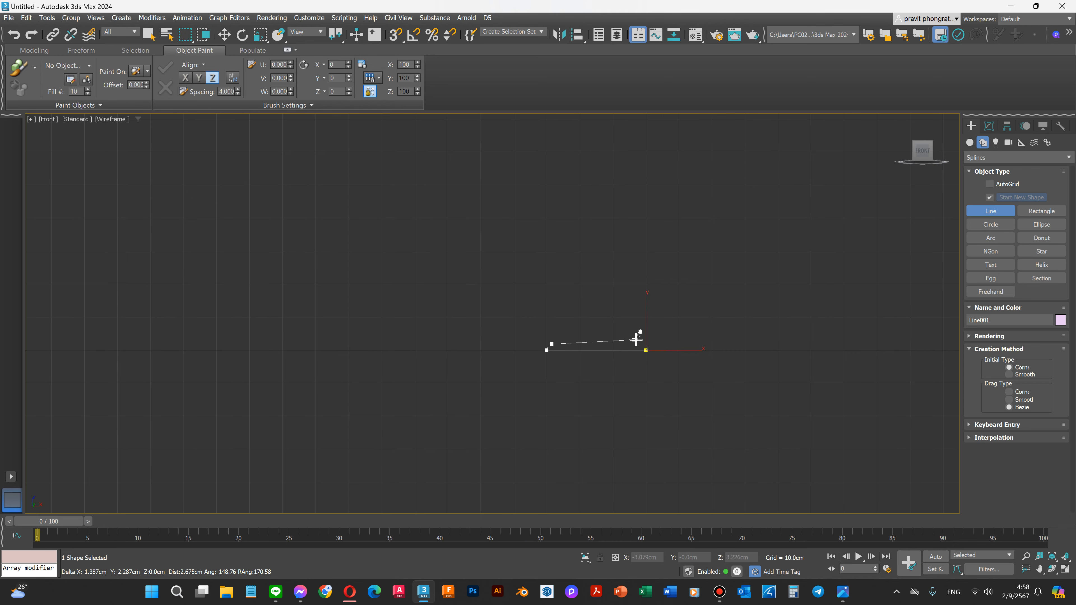
scroll(639, 236, "up", 4)
scroll(608, 257, "down", 2)
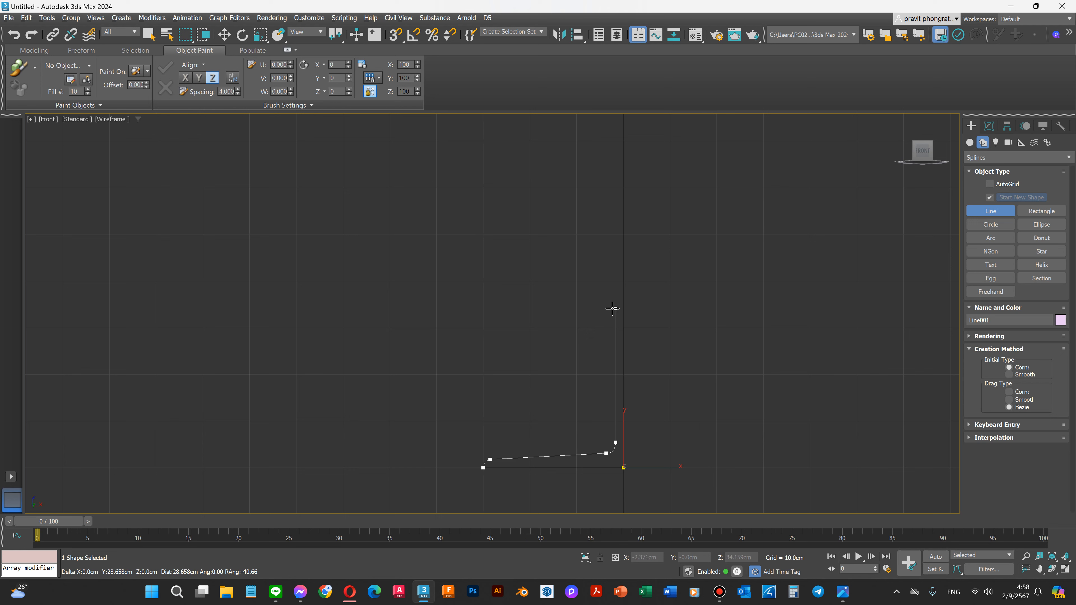
left_click(613, 308)
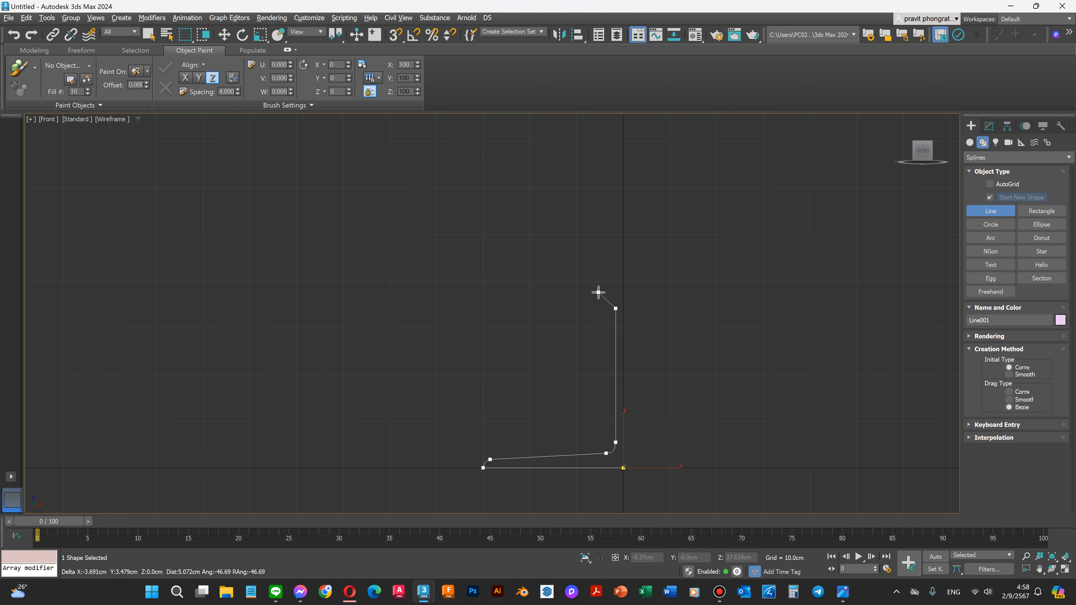
left_click_drag(581, 287, 550, 281)
Draw the bowl's curved lower side and a slightly inward-leaning wall about 45 cm high, leaving the line open at the rim.
left_click_drag(497, 213, 469, 232)
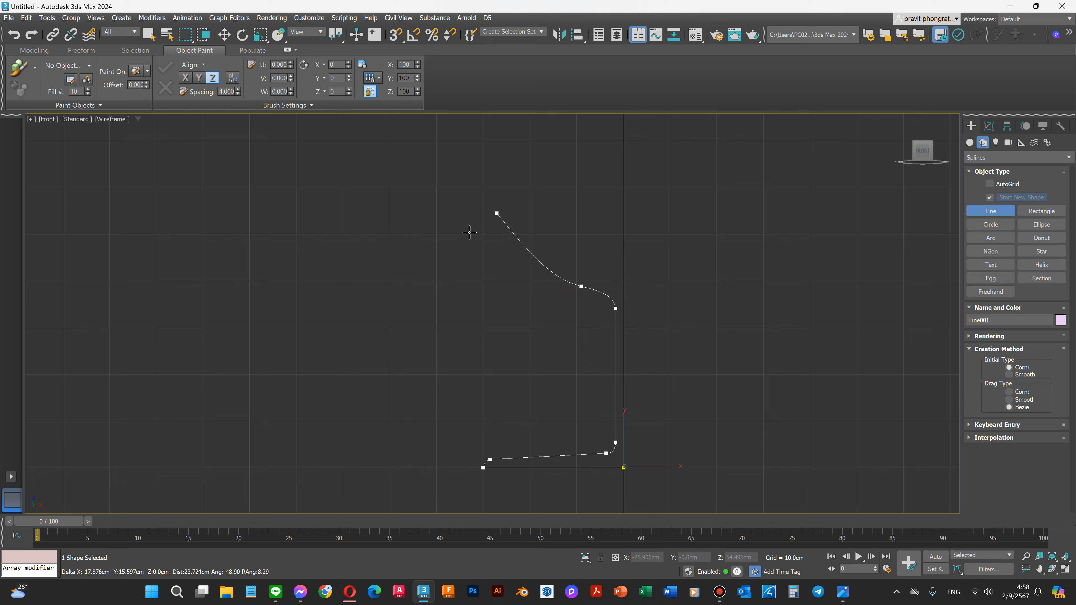
scroll(476, 270, "down", 3)
scroll(475, 256, "up", 3)
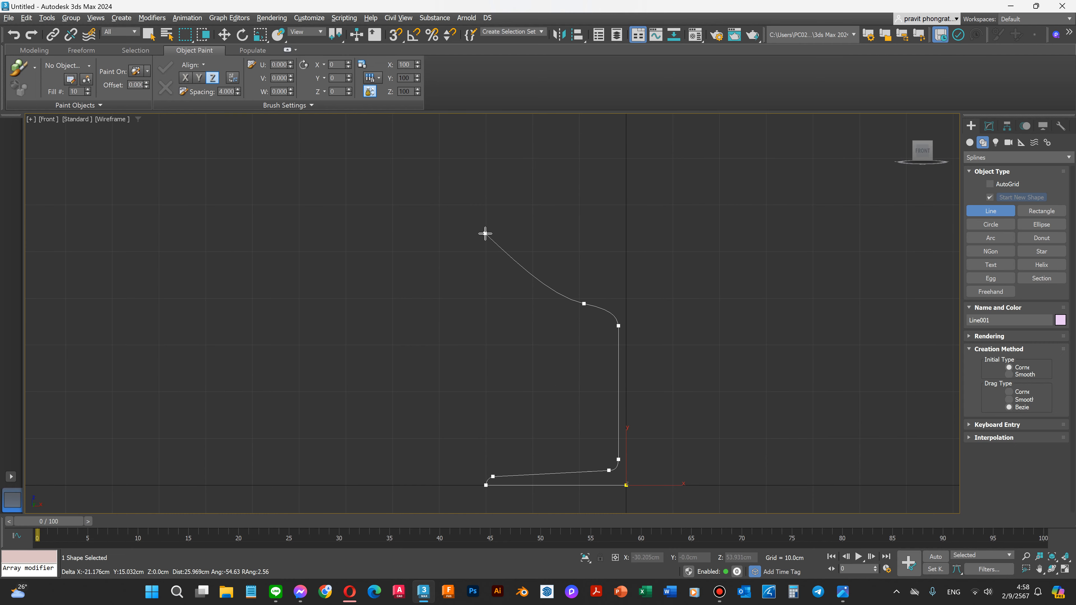
left_click_drag(485, 233, 493, 166)
scroll(493, 245, "down", 5)
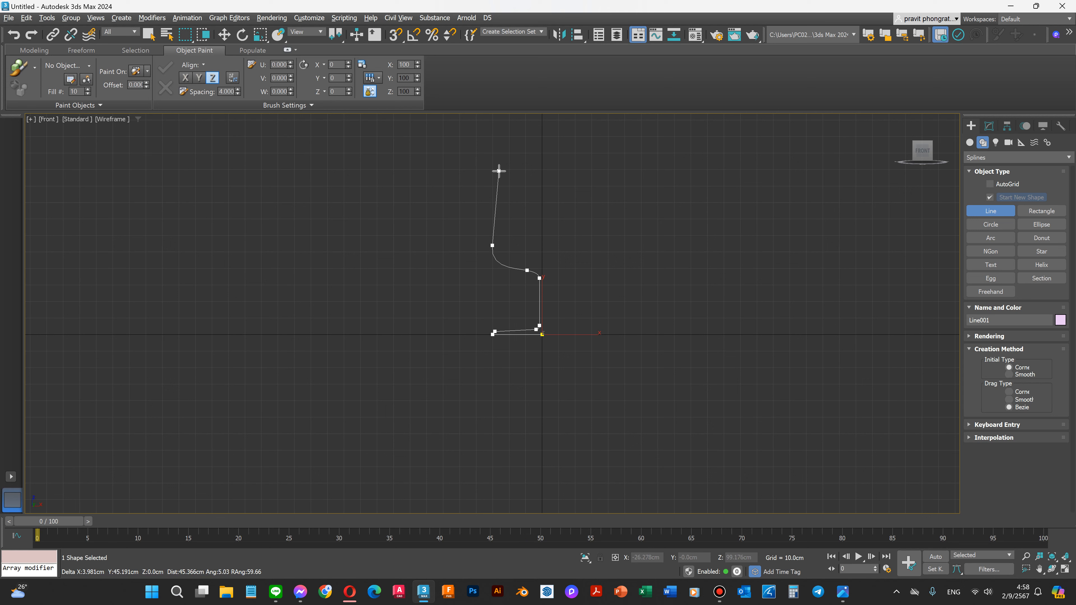
left_click(499, 171)
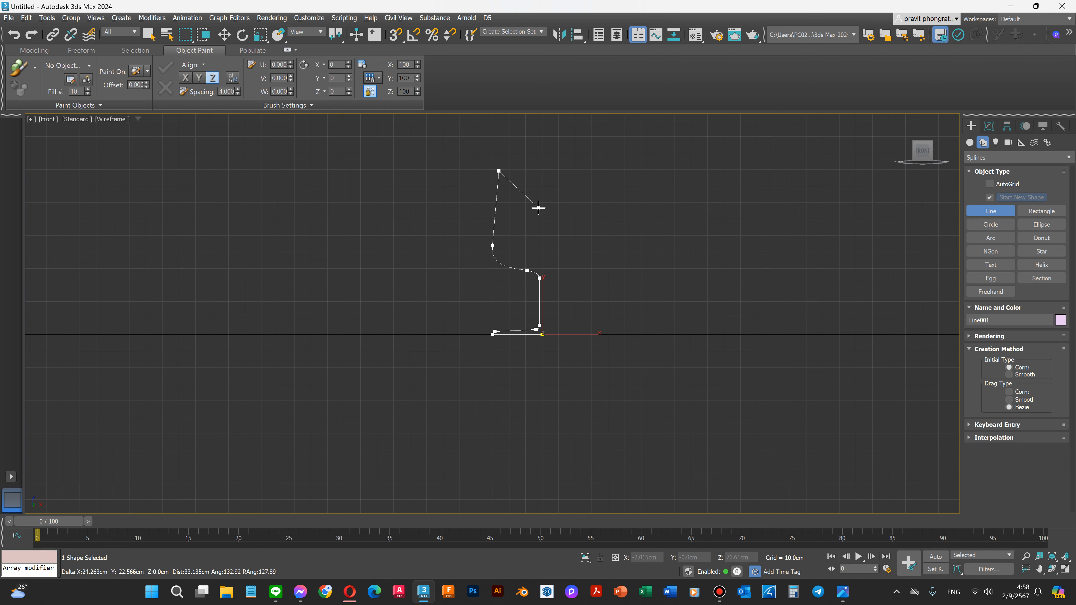
right_click(524, 171)
Edit the profile line at vertex level and lower the vertex at the top of the stem.
scroll(527, 221, "up", 4)
scroll(531, 351, "down", 3)
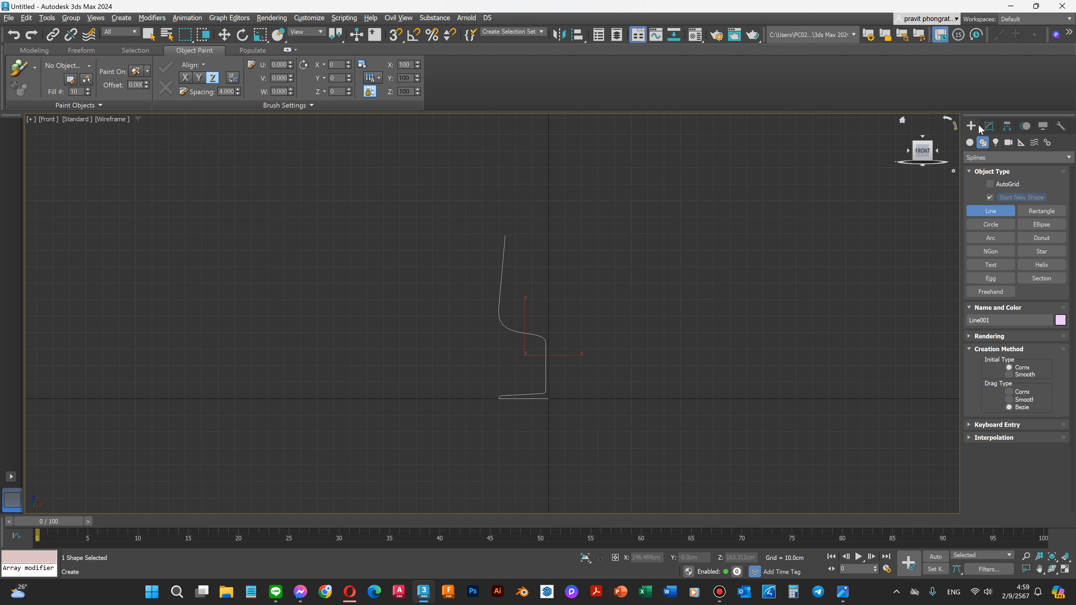
left_click(988, 126)
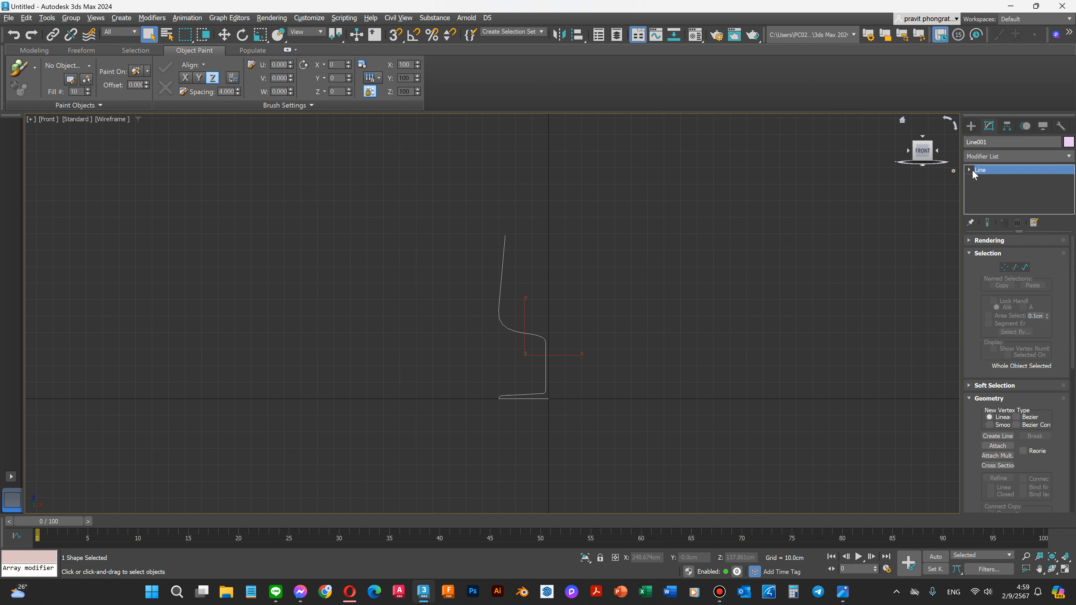
left_click(969, 170)
left_click(986, 178)
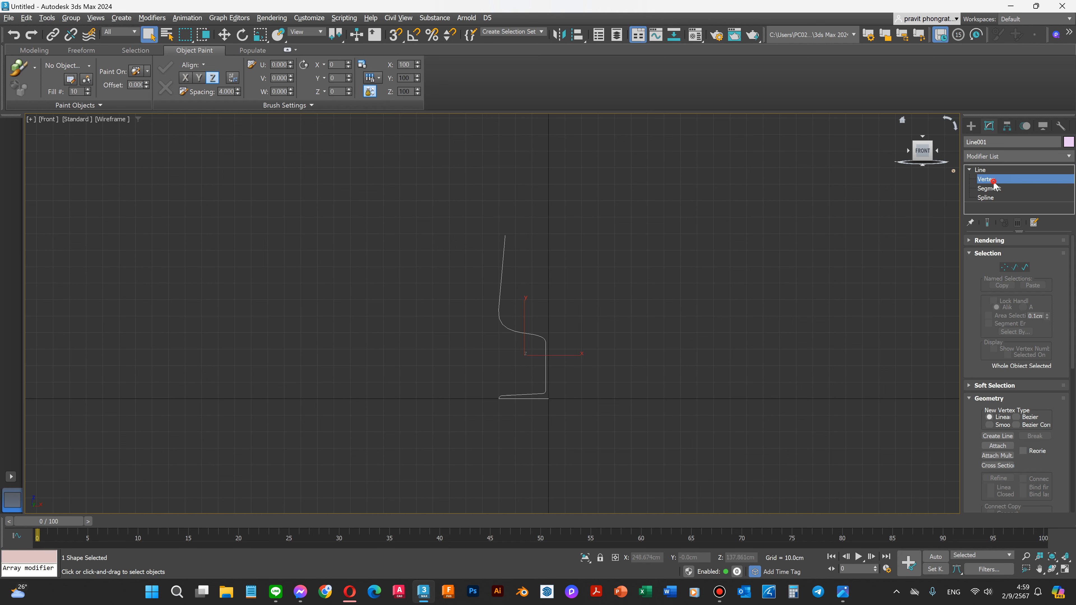
scroll(529, 358, "up", 6)
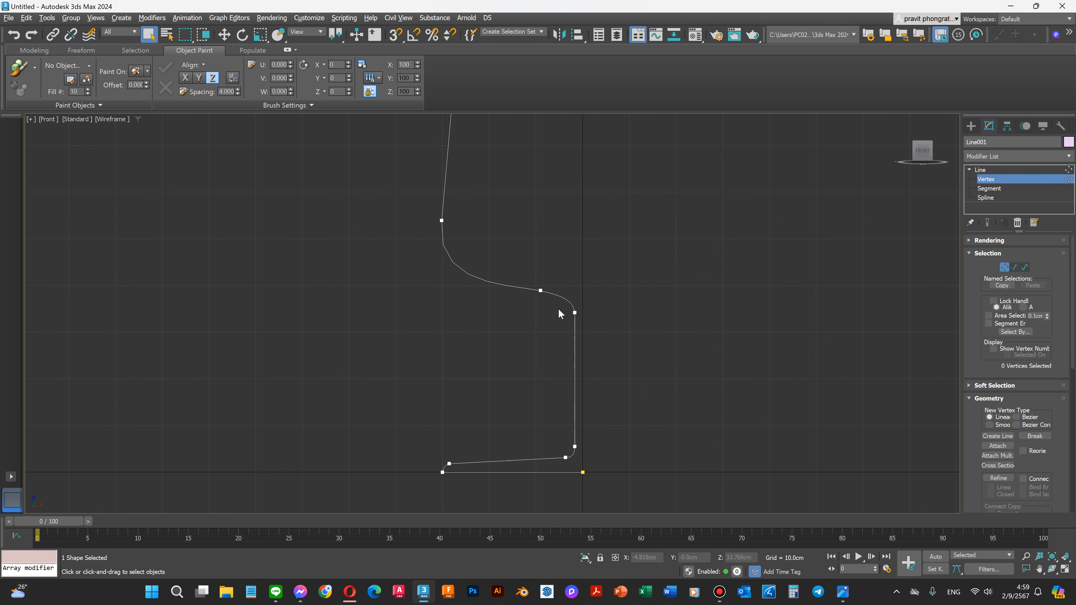
left_click(575, 314)
key("w")
left_click_drag(575, 285, 552, 299)
Lower the bowl's underside vertex to Z about 37 cm and raise the vertex at the wall's base to Z about 57.7 cm.
left_click(537, 257)
left_click_drag(553, 307, 571, 301)
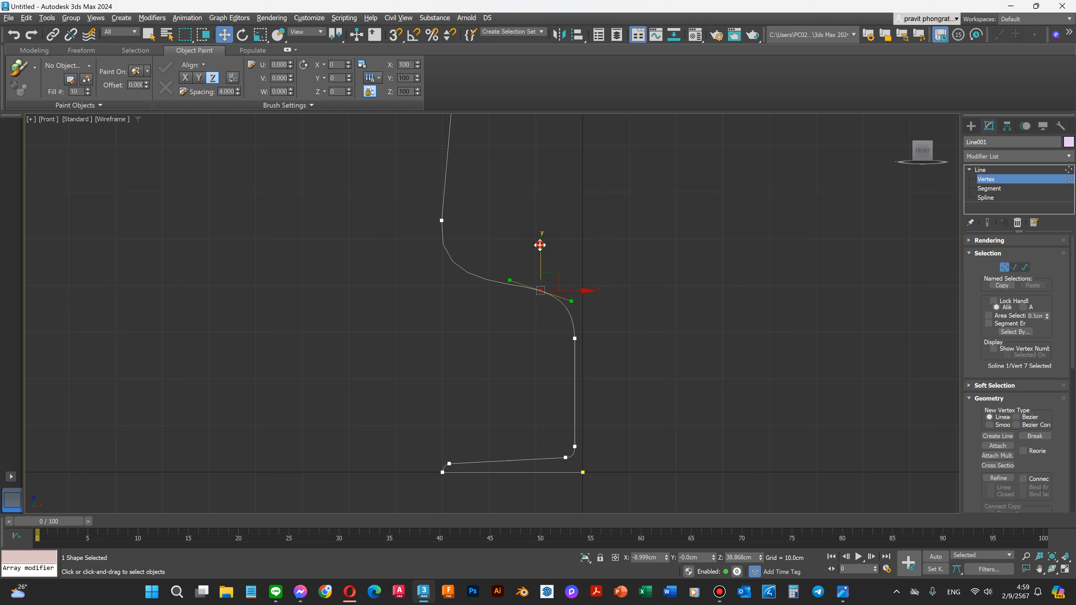
left_click_drag(540, 245, 541, 254)
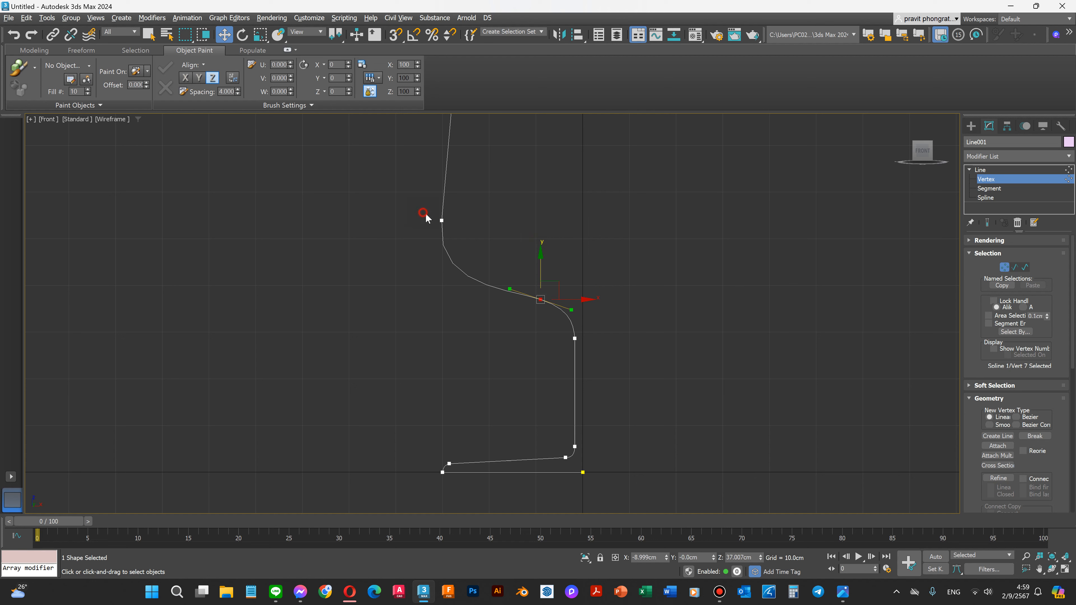
left_click(441, 220)
left_click_drag(439, 173, 440, 153)
Move the bowl's three vertices together away from the central axis and slightly upward.
scroll(497, 440, "down", 2)
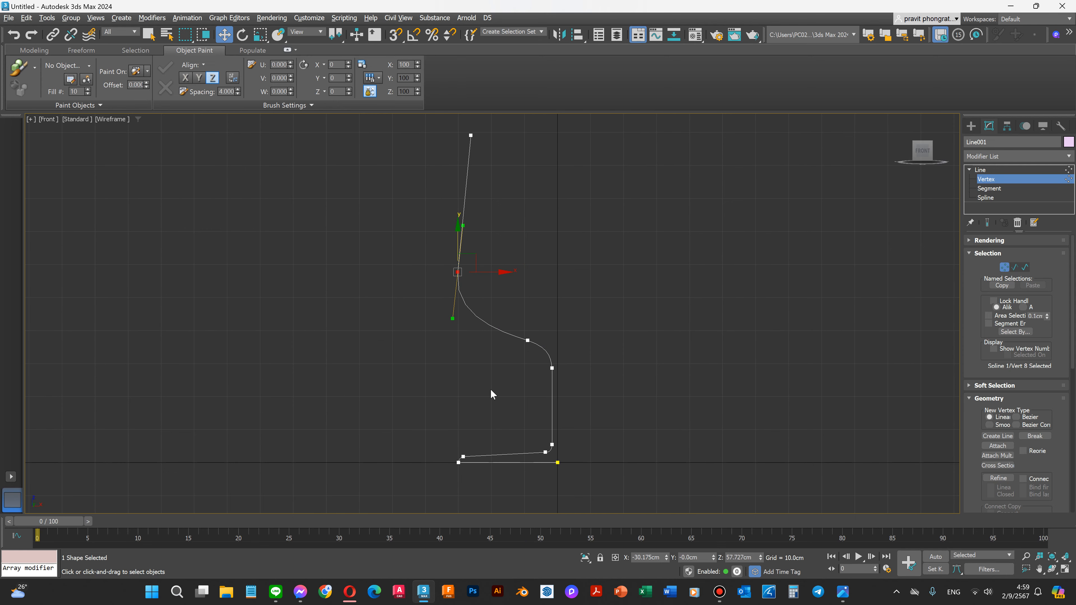
scroll(439, 169, "down", 3)
scroll(449, 168, "up", 2)
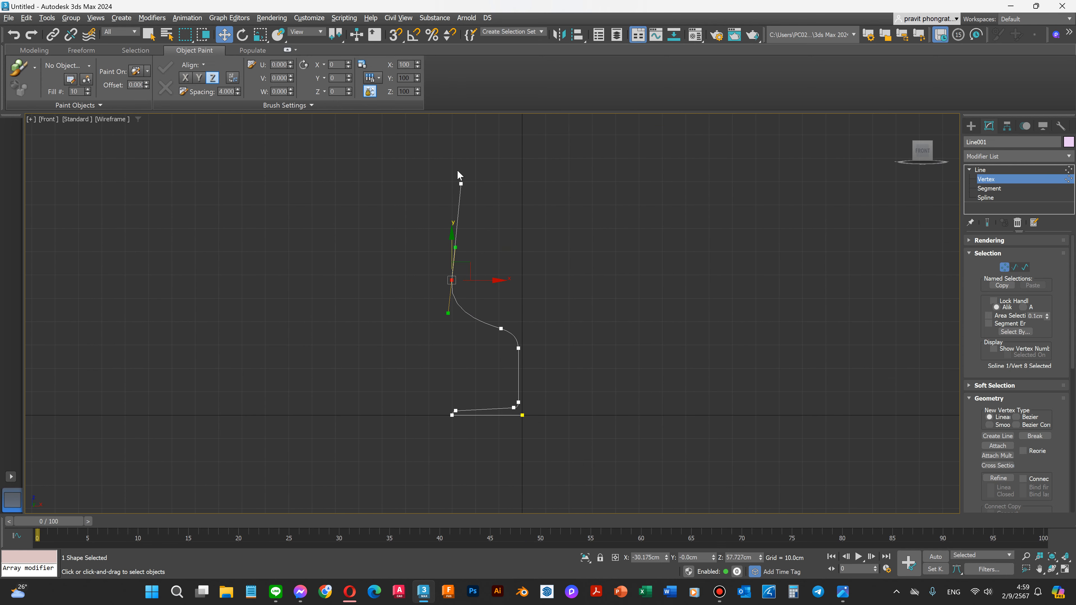
left_click_drag(459, 301, 523, 327)
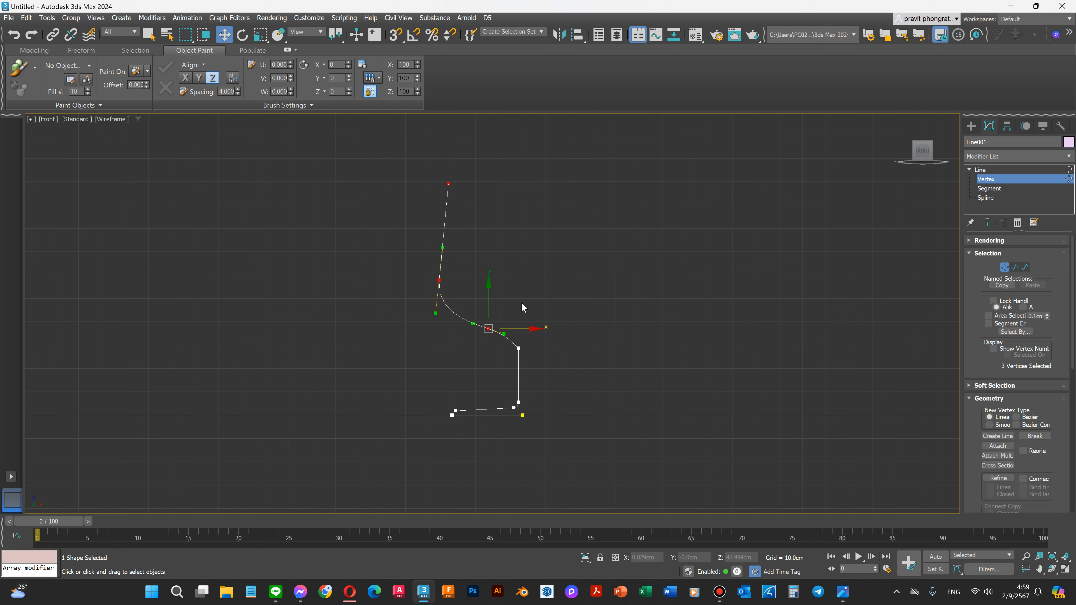
left_click_drag(489, 286, 490, 280)
Raise the vertex at the top of the stem slightly, keeping it in line with the stem.
left_click(518, 348)
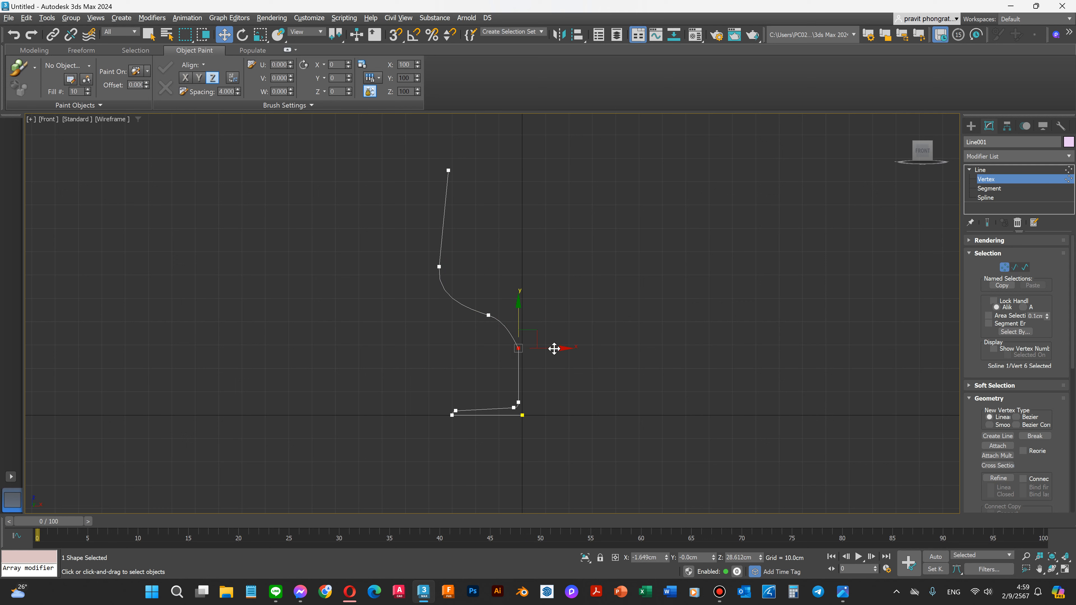
left_click_drag(554, 348, 553, 348)
left_click_drag(518, 306, 518, 302)
left_click_drag(553, 341, 555, 341)
Select the bowl's three vertices and raise them further to lengthen the transition above the stem.
left_click_drag(488, 320, 493, 322)
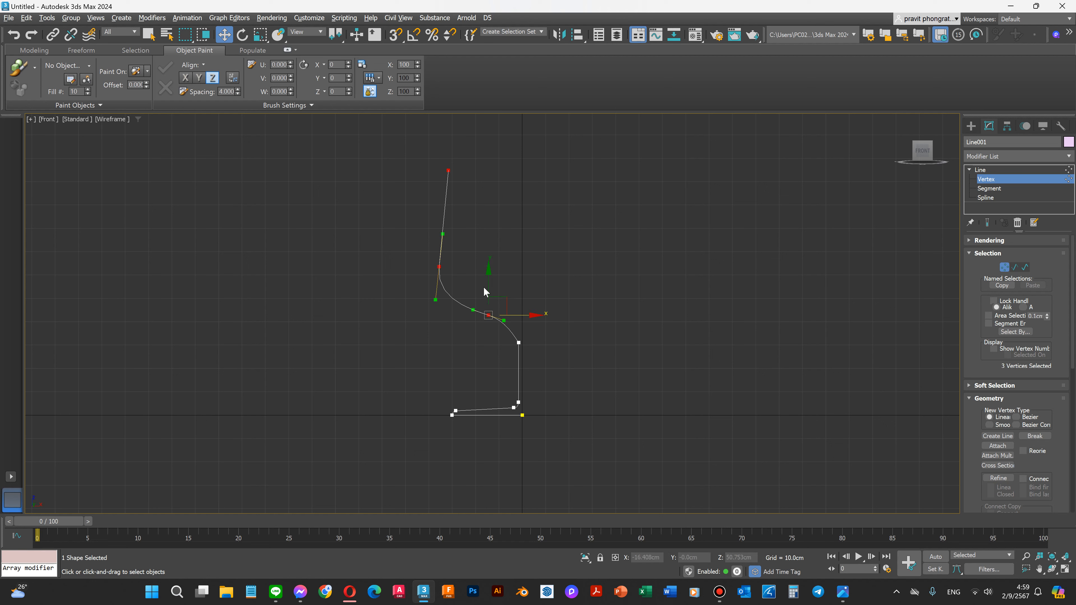
left_click_drag(488, 271, 489, 266)
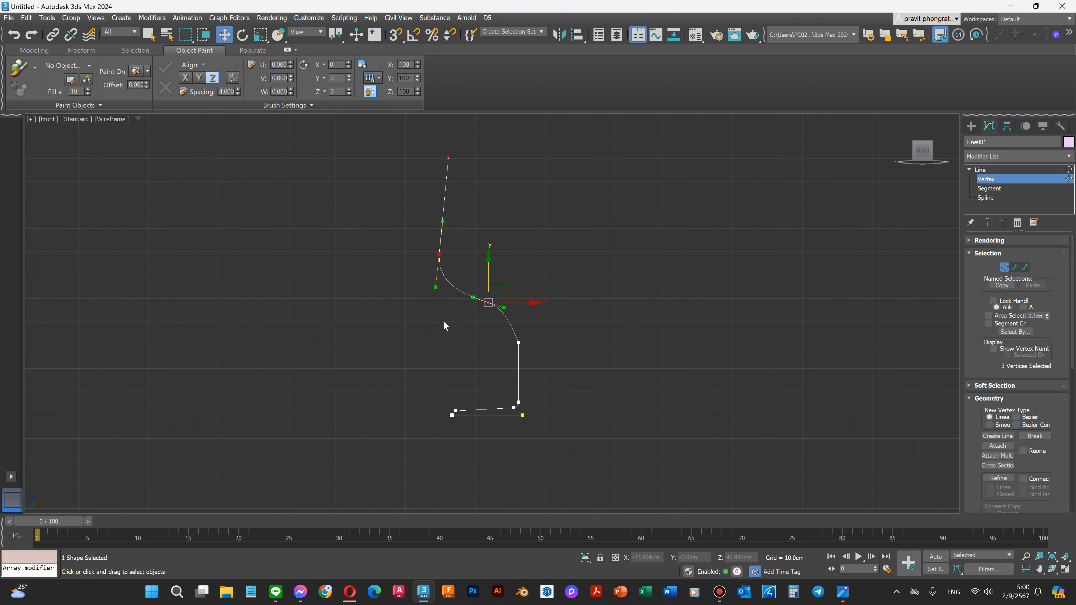
scroll(443, 320, "down", 2)
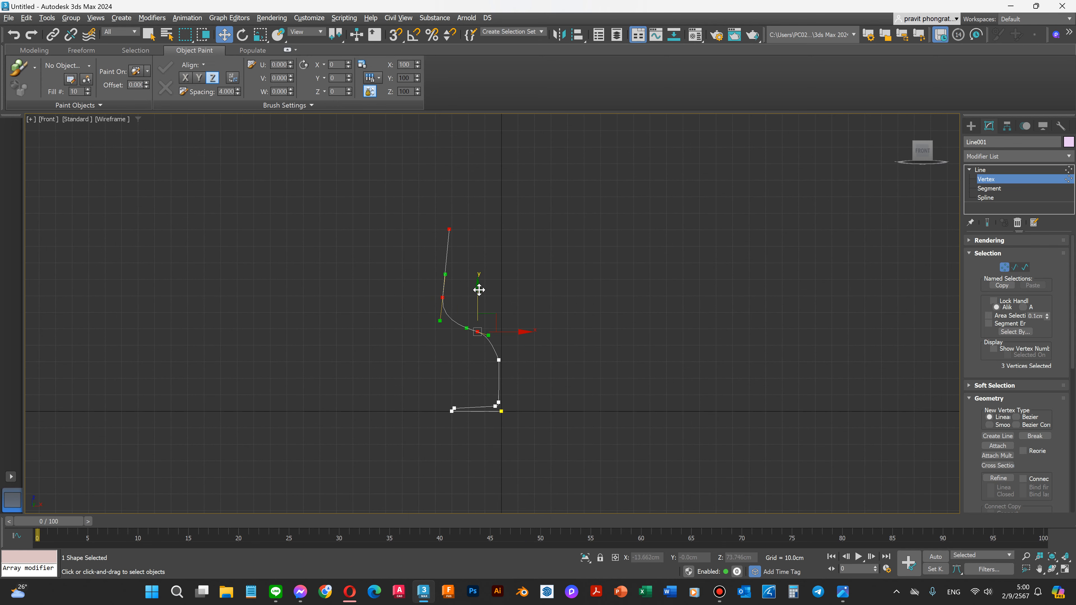
scroll(484, 312, "up", 2)
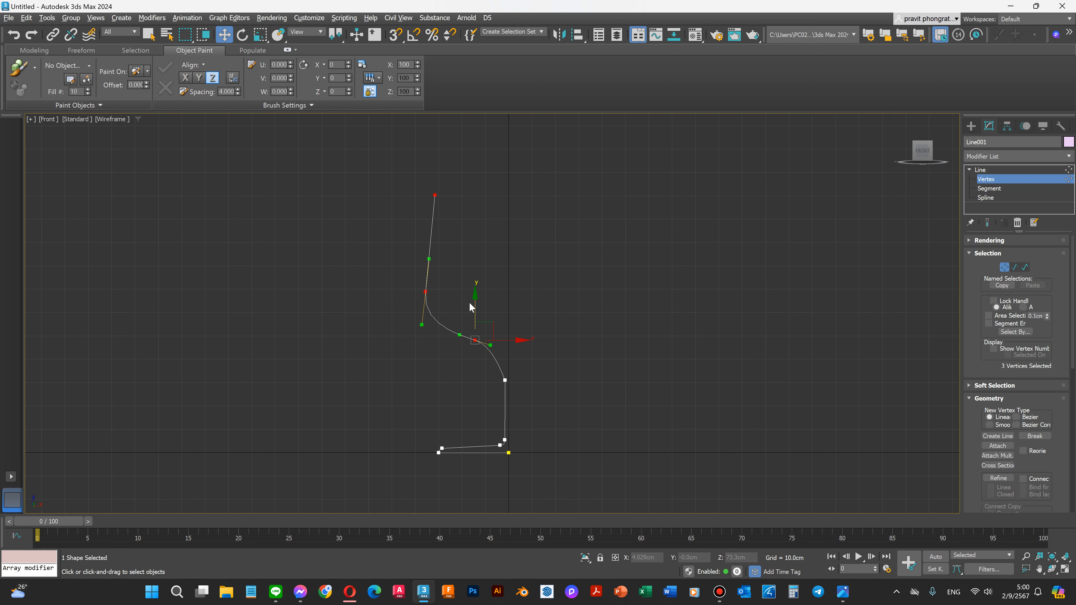
left_click_drag(475, 311, 478, 304)
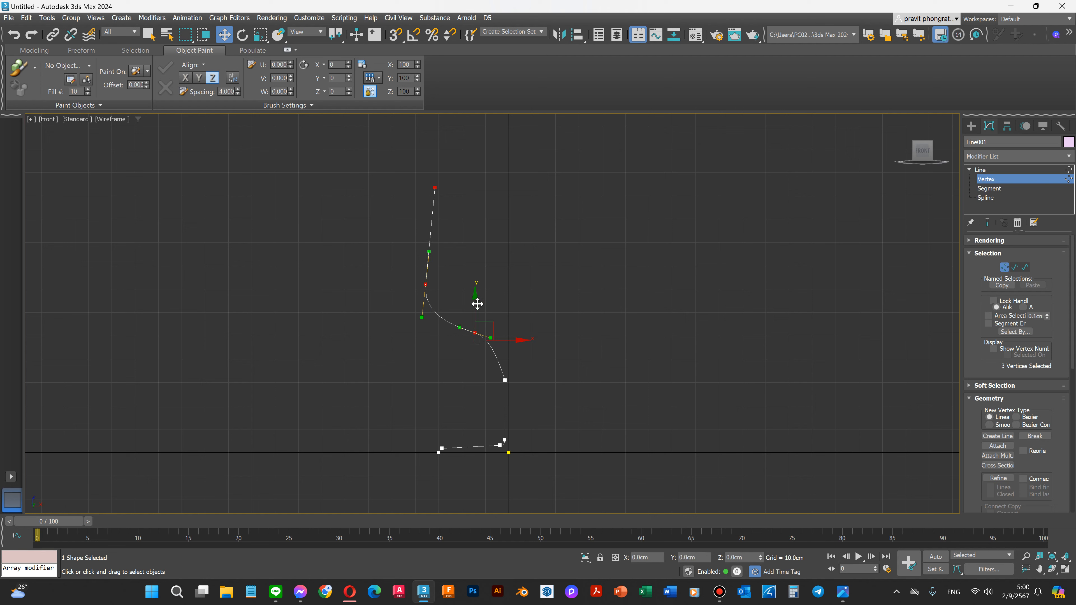
Move the bowl's underside vertex toward the central axis to X about -9 cm and flatten its tangent.
left_click(491, 339)
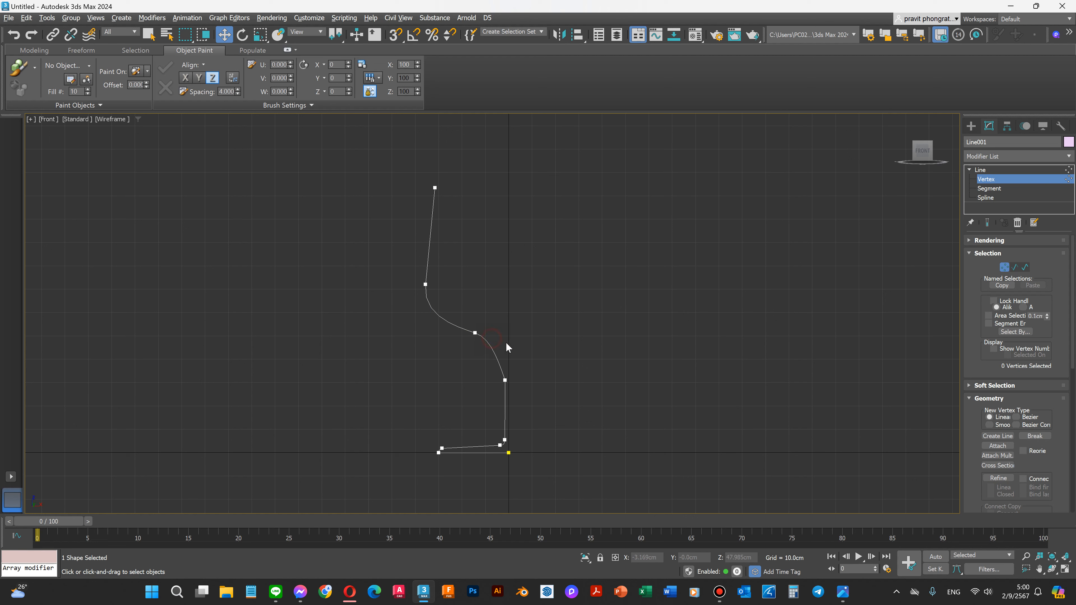
left_click(475, 333)
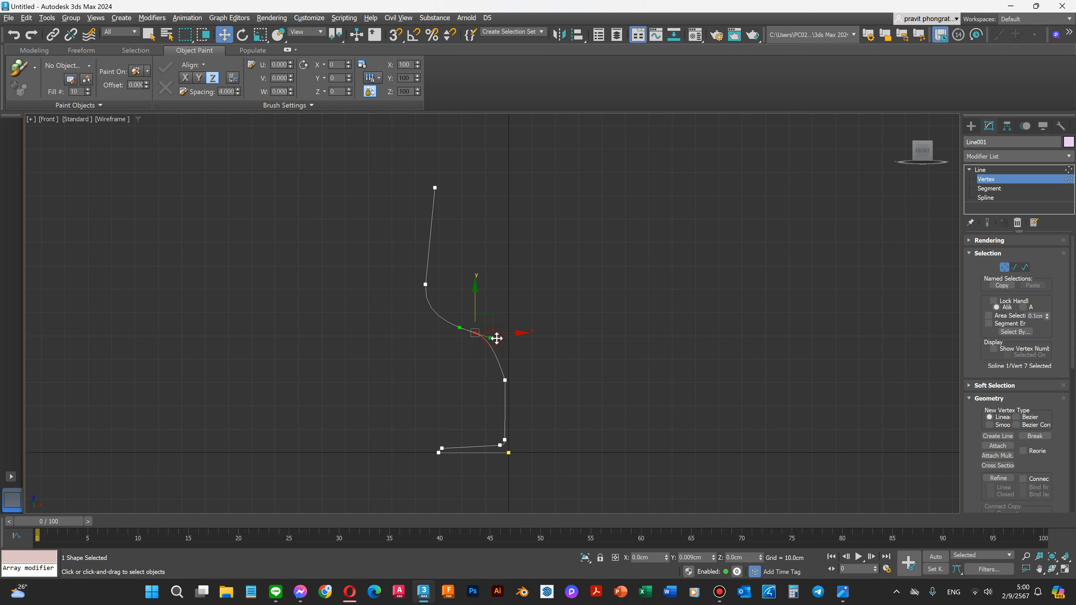
scroll(489, 339, "up", 2)
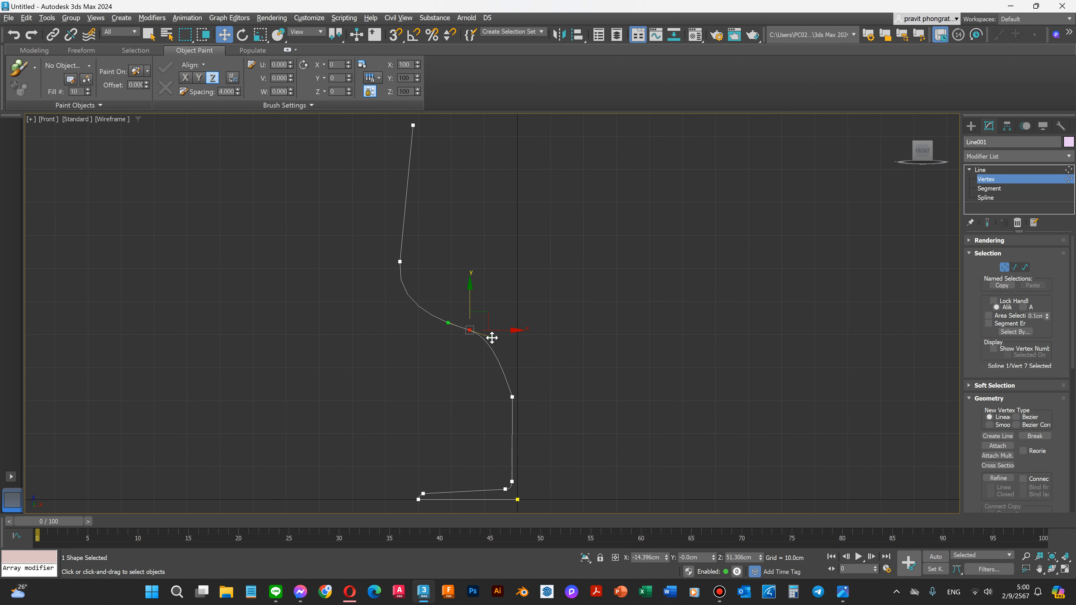
left_click_drag(492, 338, 528, 331)
Move the rim vertex inward and up to X about -29.5 cm, Z about 116.4 cm.
scroll(461, 359, "down", 3)
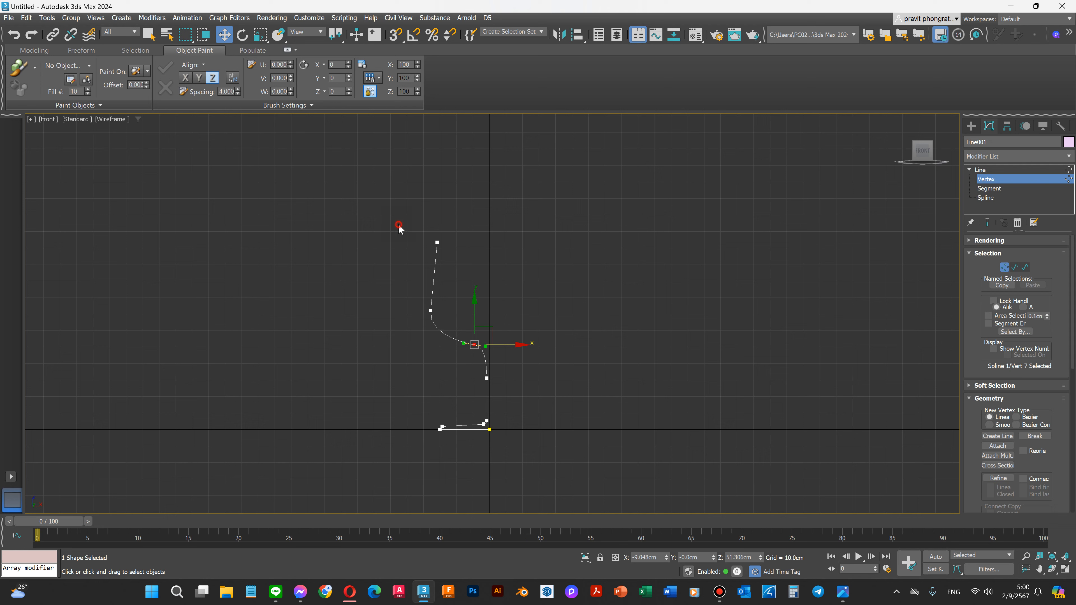
left_click(408, 226)
left_click(437, 242)
left_click_drag(438, 221, 480, 237)
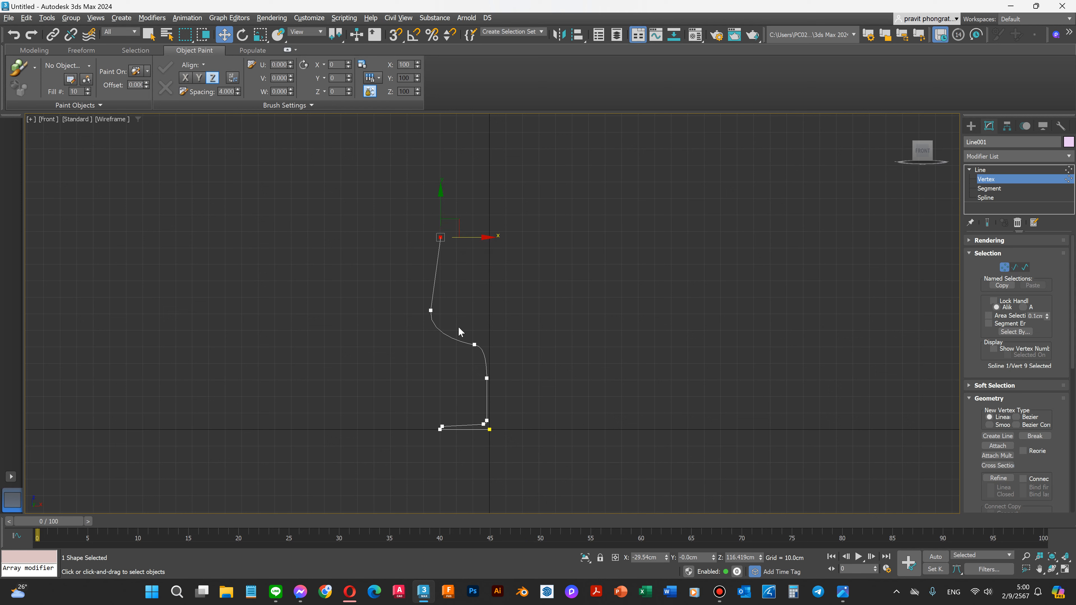
Lower the bowl's underside vertex to Z about 47.6 cm while keeping its X position.
left_click(474, 344)
left_click_drag(474, 305, 475, 317)
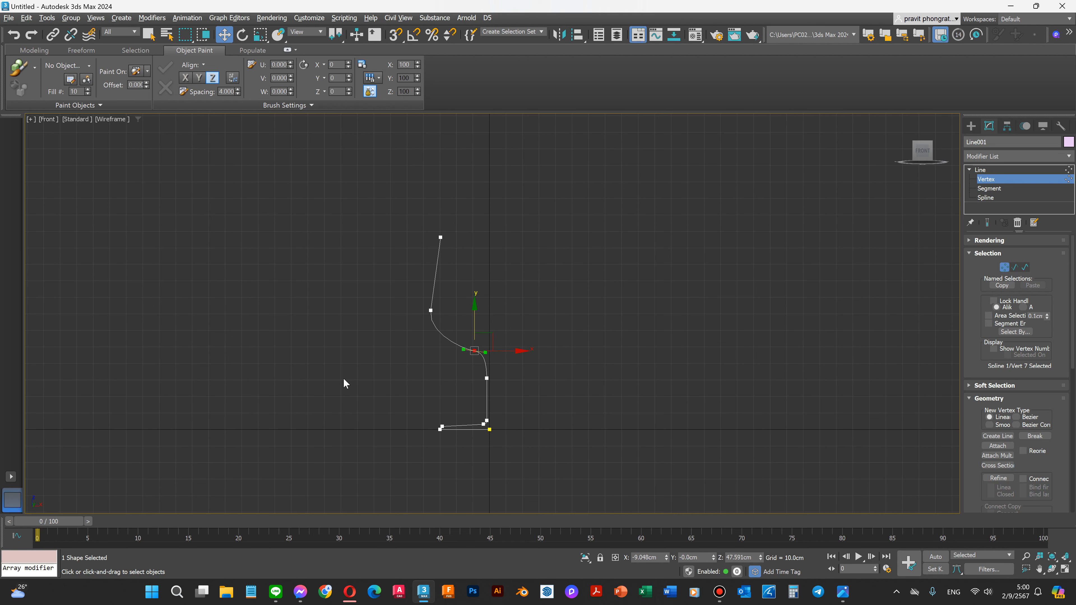
left_click(410, 394)
scroll(487, 441, "up", 8)
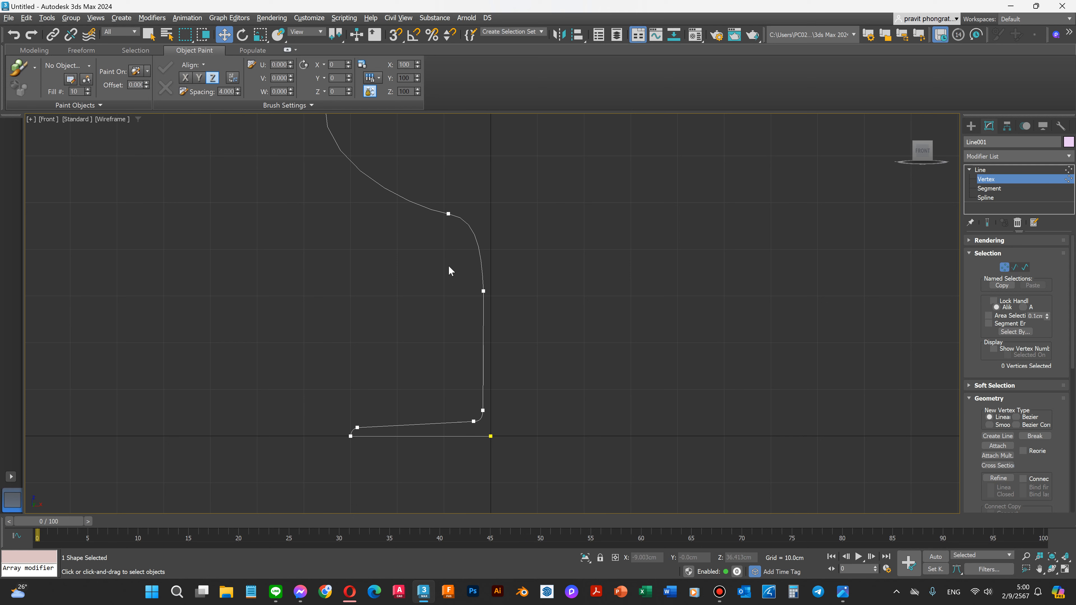
Shift the stem and underside vertices slightly outward to thicken the stem, and move the bowl's two upper vertices outward and up.
left_click_drag(489, 428, 490, 429)
left_click_drag(527, 426, 513, 421)
scroll(510, 466, "down", 3)
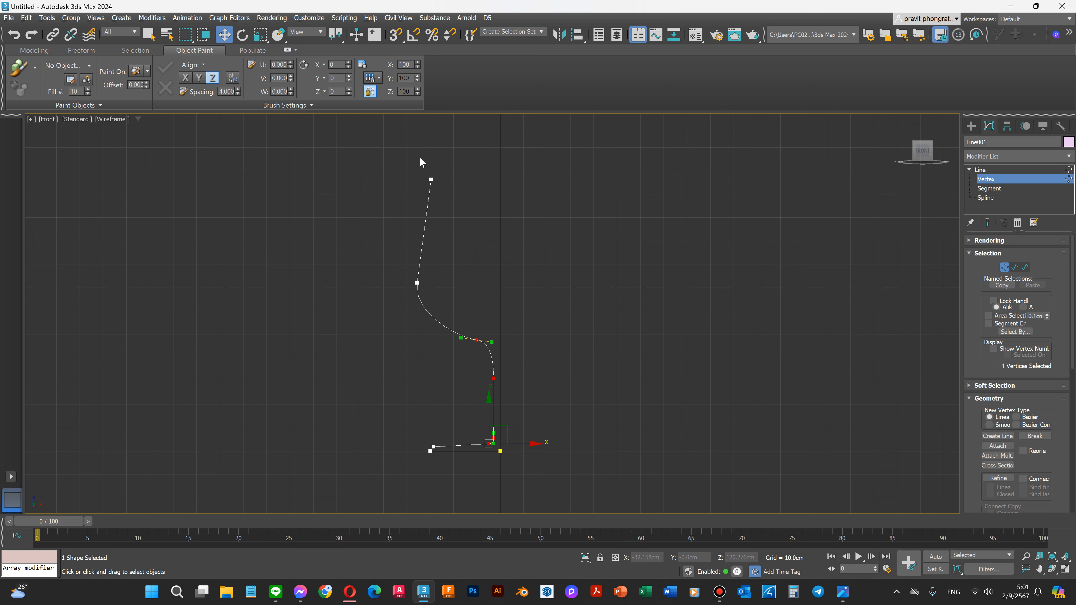
left_click_drag(450, 297, 457, 283)
left_click_drag(413, 235, 413, 230)
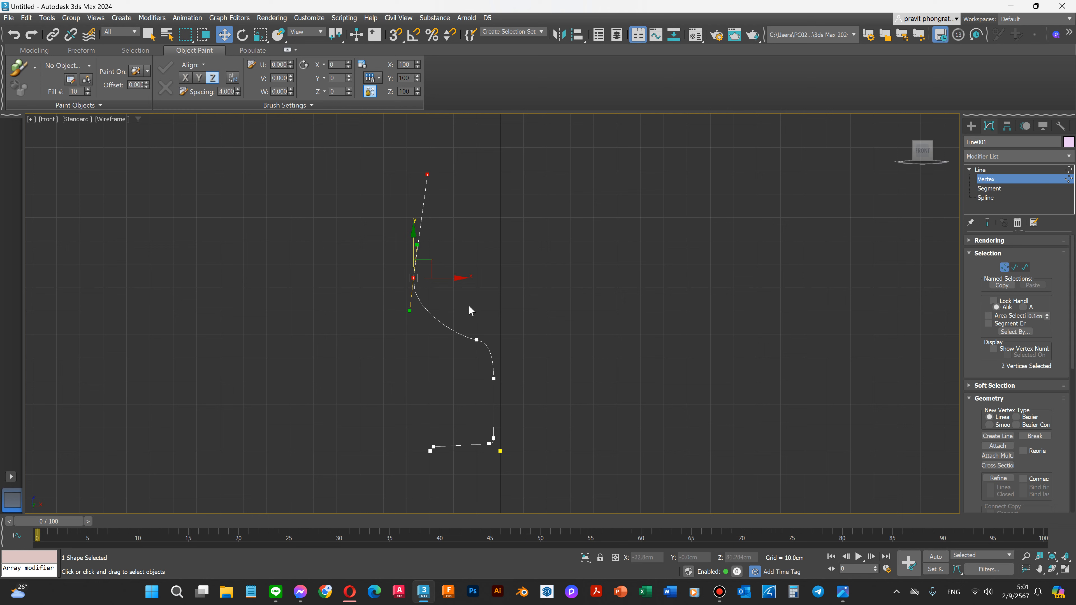
Move the bowl's underside vertex outward to X about -13.2 cm and make the tangent at the bowl's widest vertex nearly vertical.
left_click(476, 341)
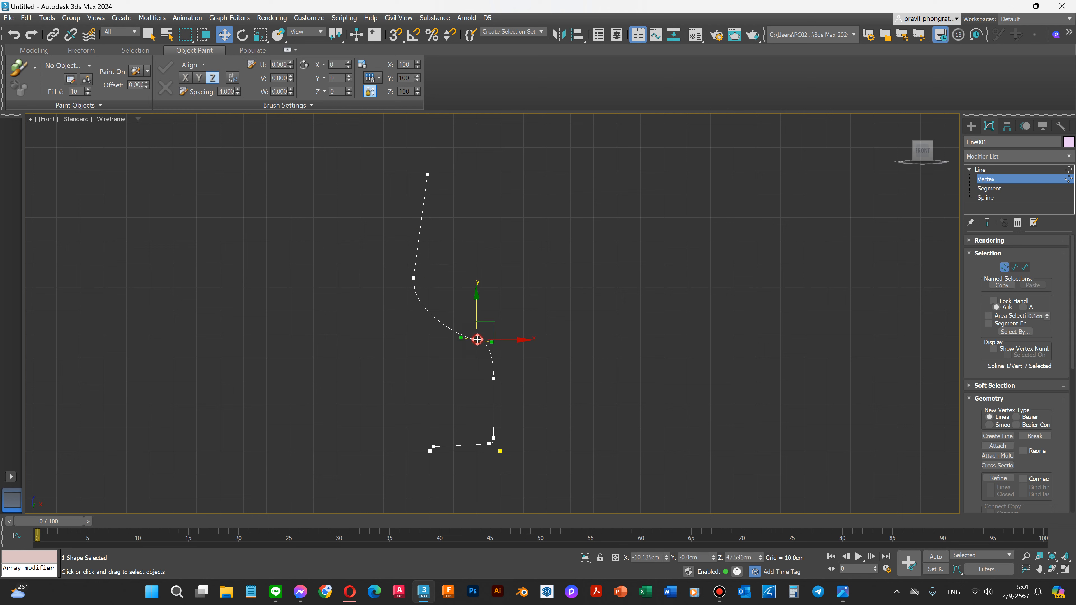
left_click_drag(523, 341, 516, 340)
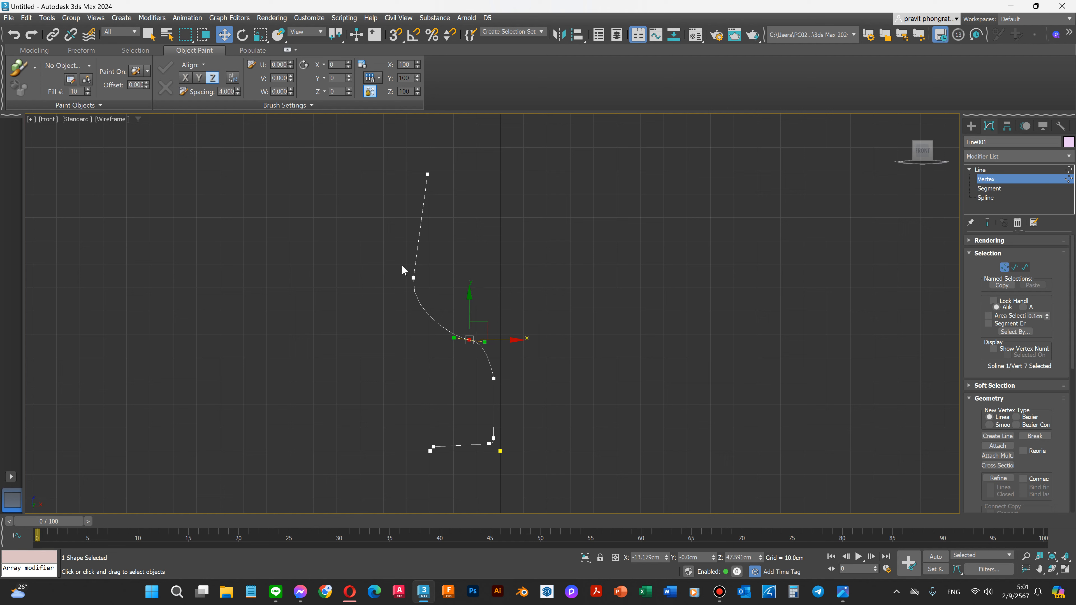
left_click(413, 278)
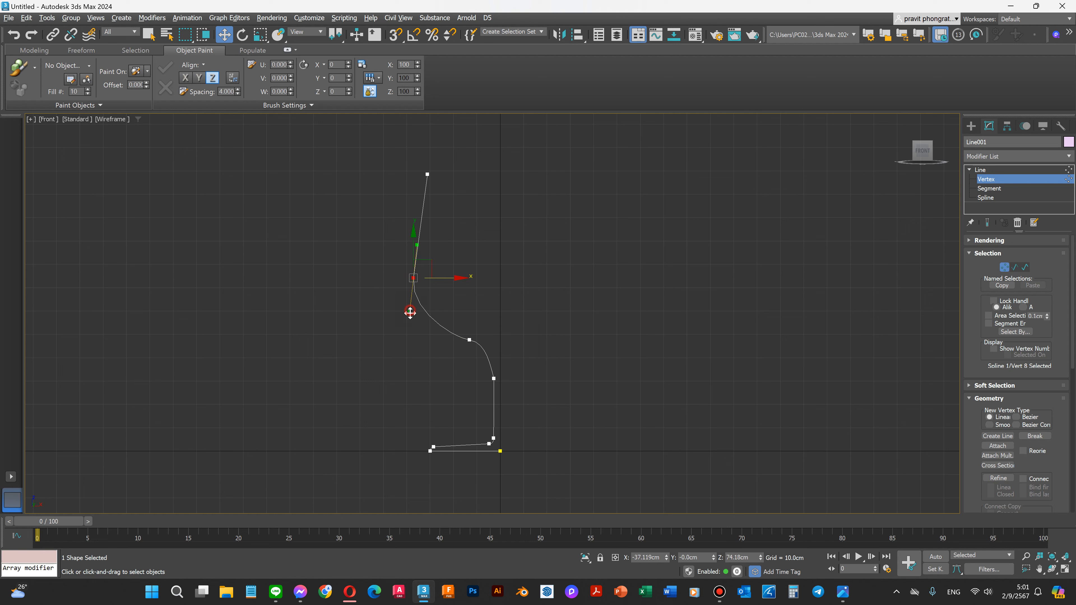
left_click_drag(410, 311, 413, 323)
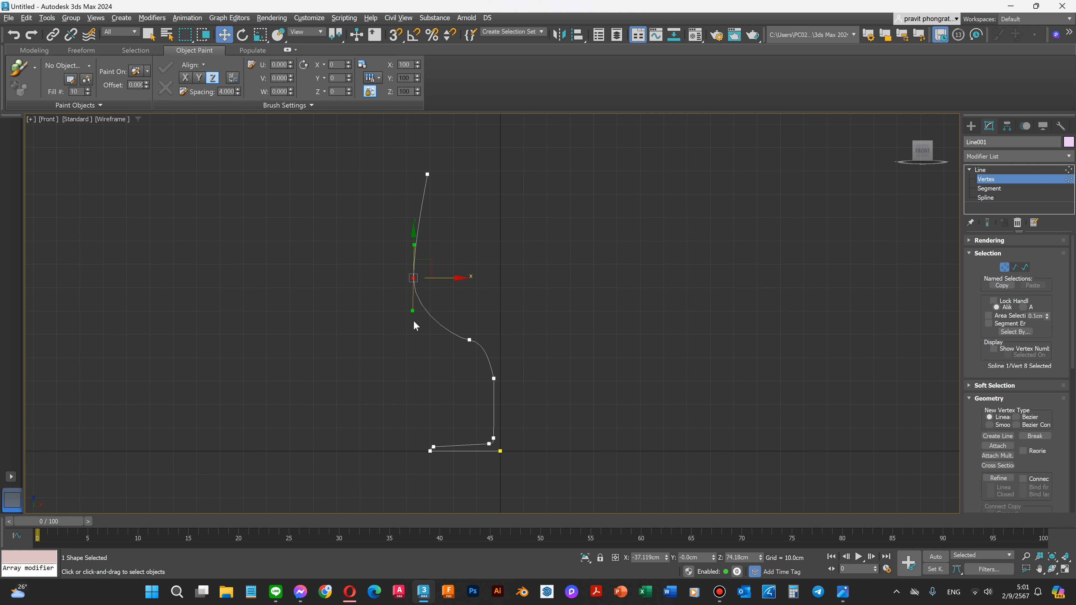
Lengthen the tangent of the bowl's underside vertex and raise the vertex to Z about 48.3 cm.
left_click(473, 346)
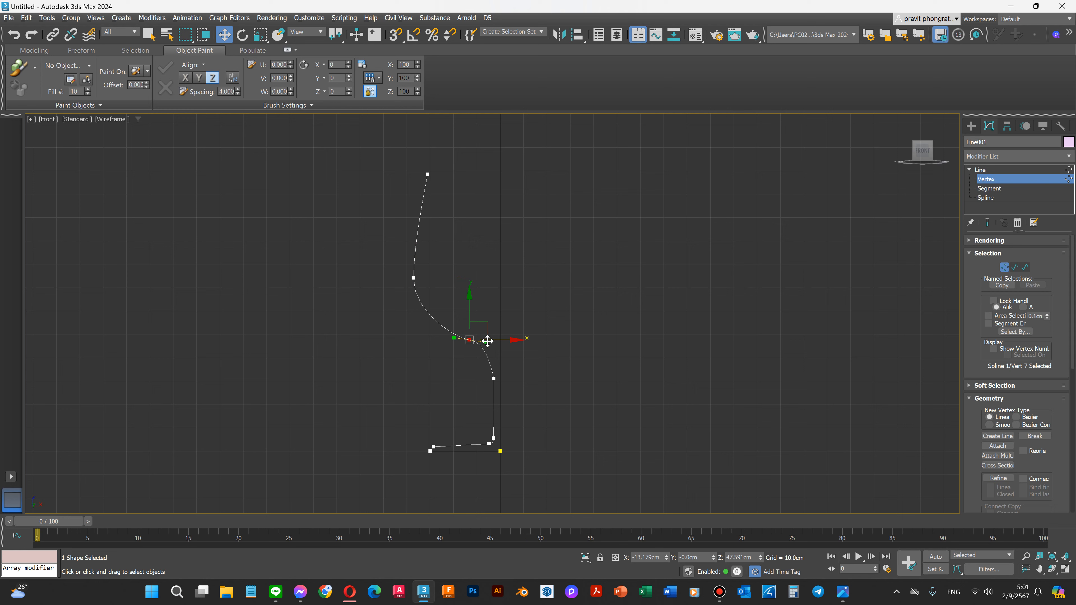
left_click_drag(484, 341, 489, 340)
left_click(463, 408)
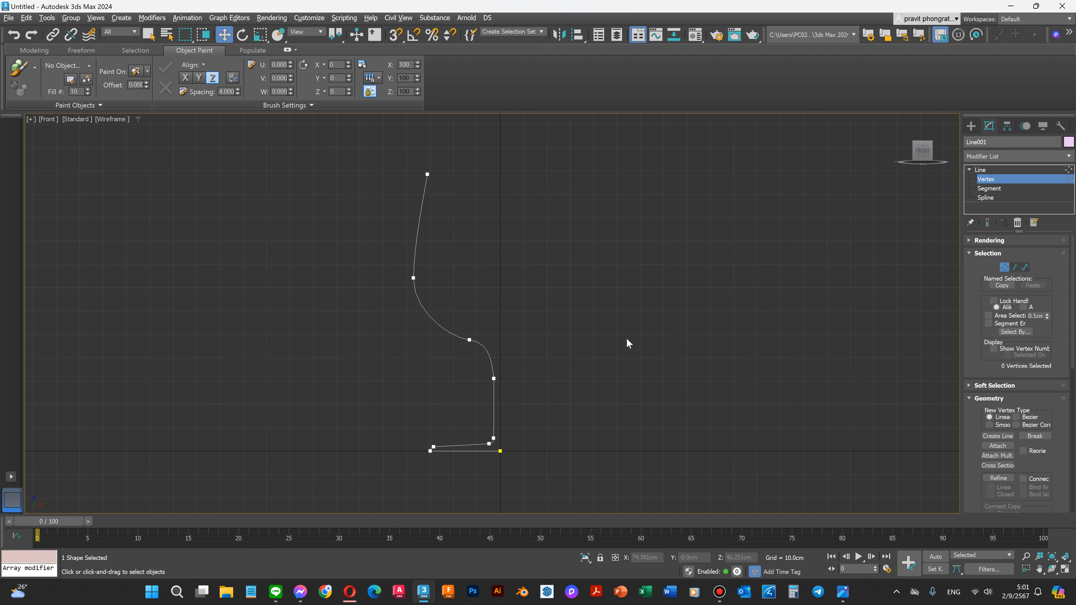
left_click_drag(476, 366, 477, 367)
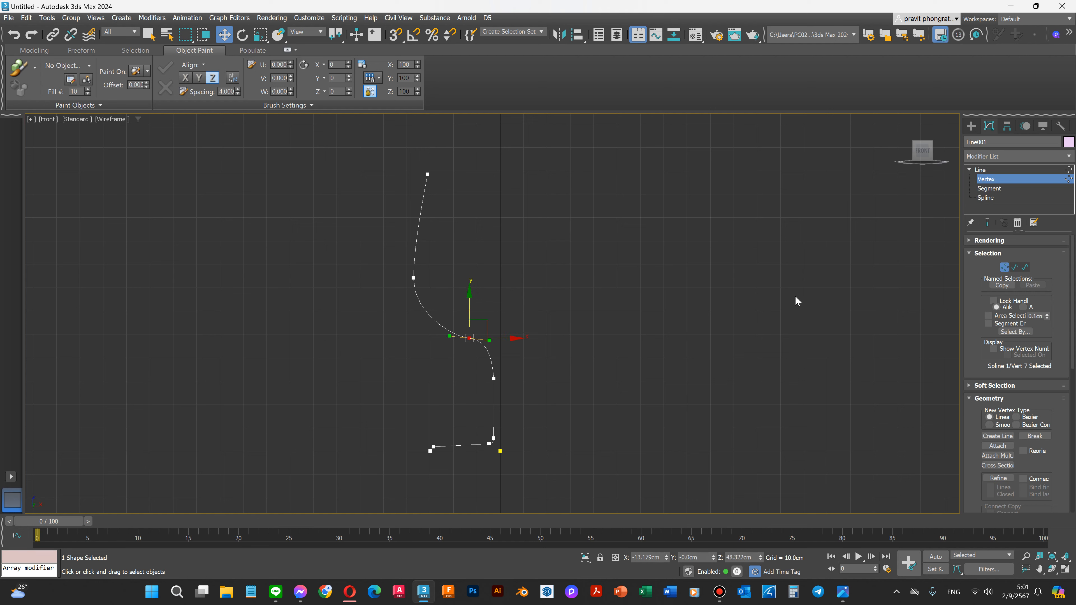
left_click(665, 302)
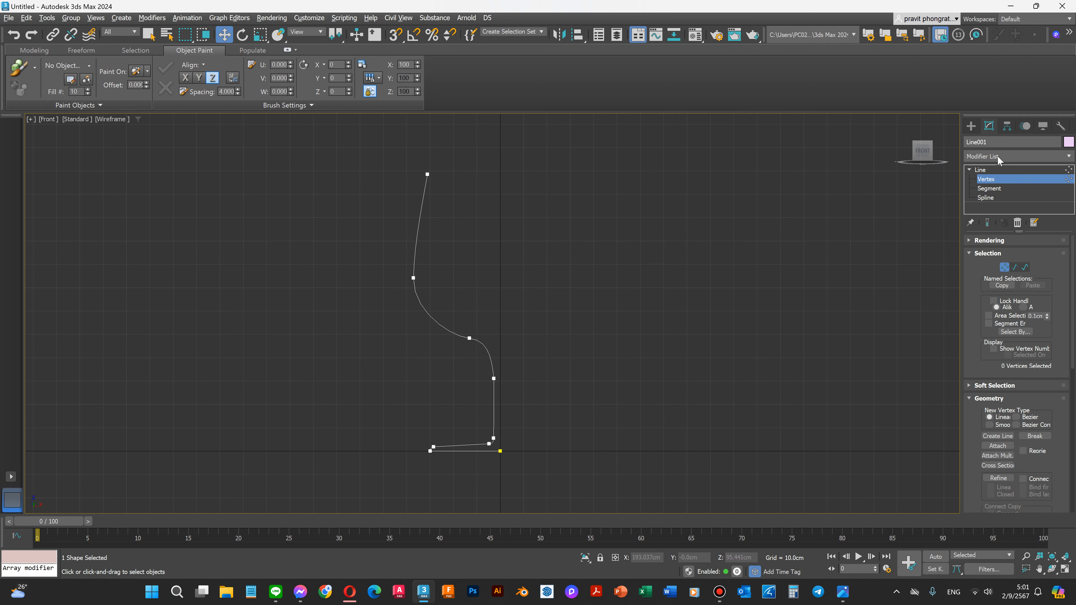
Leave vertex editing and apply a Lathe modifier to the whole glass profile.
left_click(981, 169)
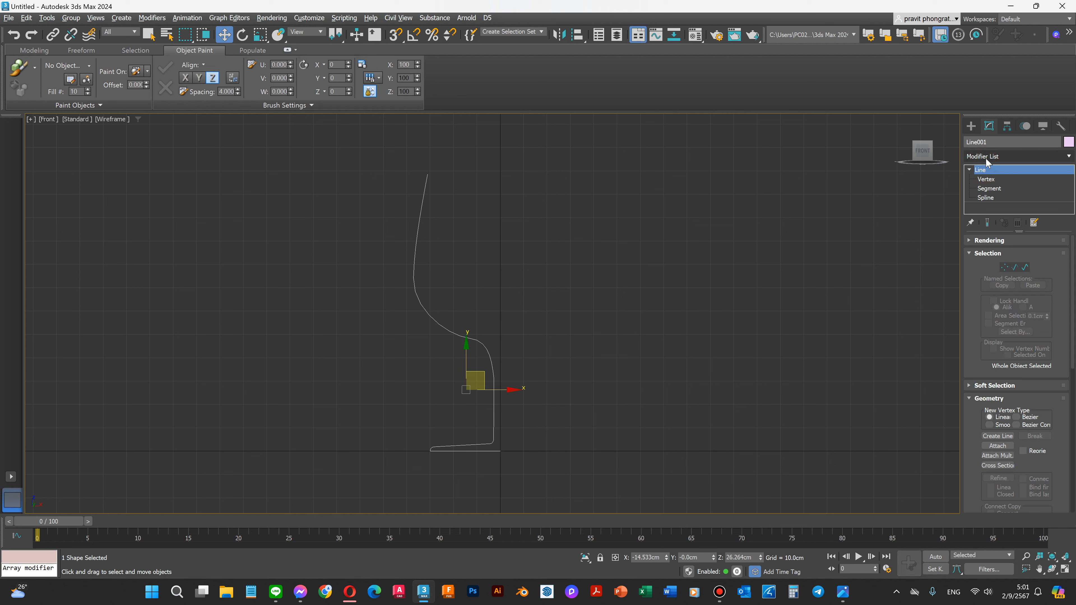
left_click(1009, 157)
left_click(1009, 157)
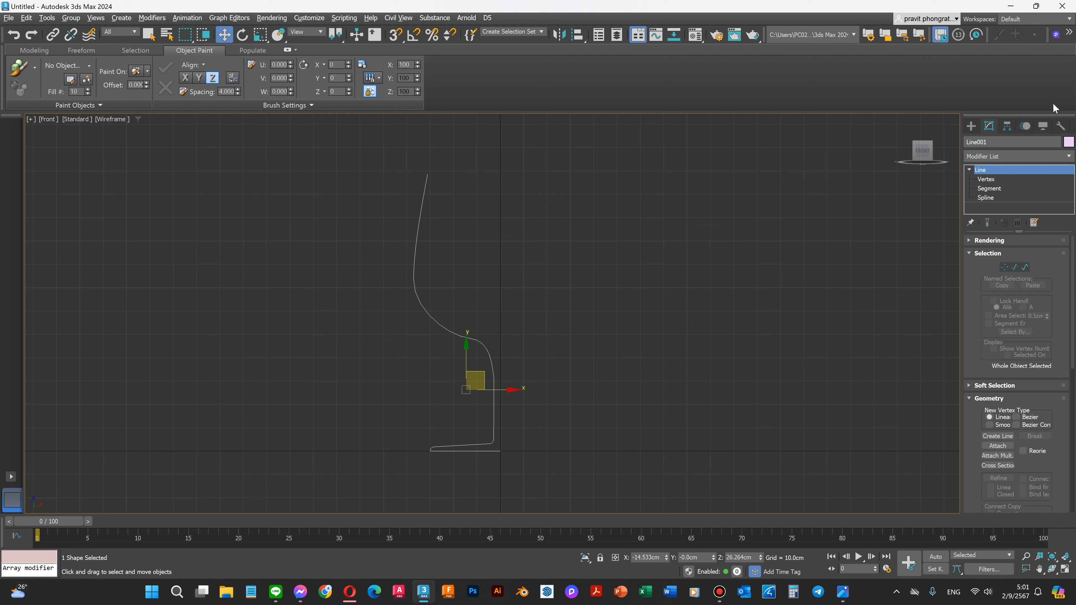
left_click(972, 157)
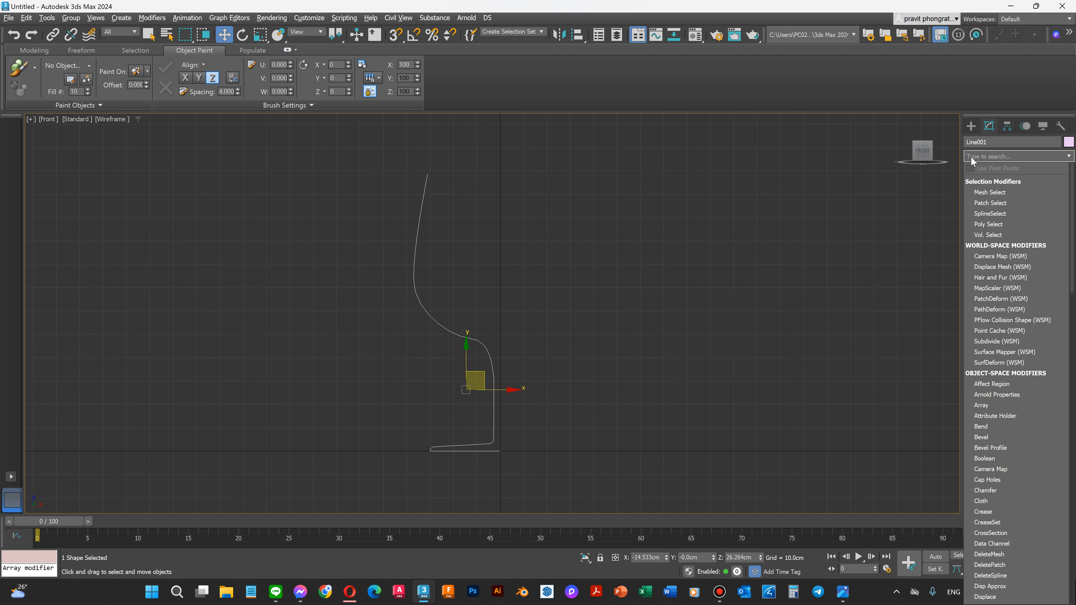
type("l")
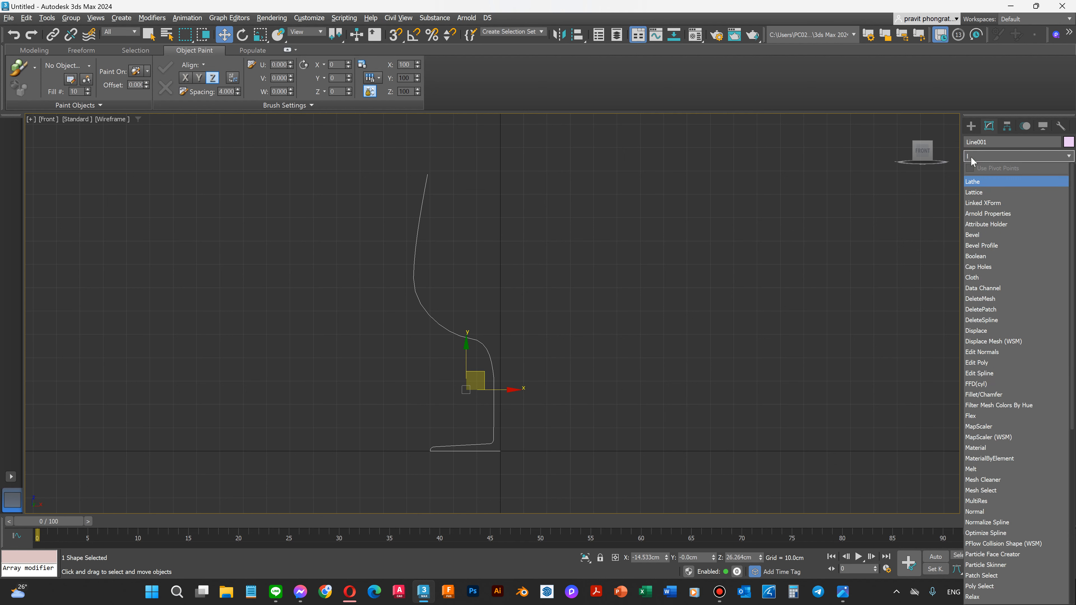
type("athe")
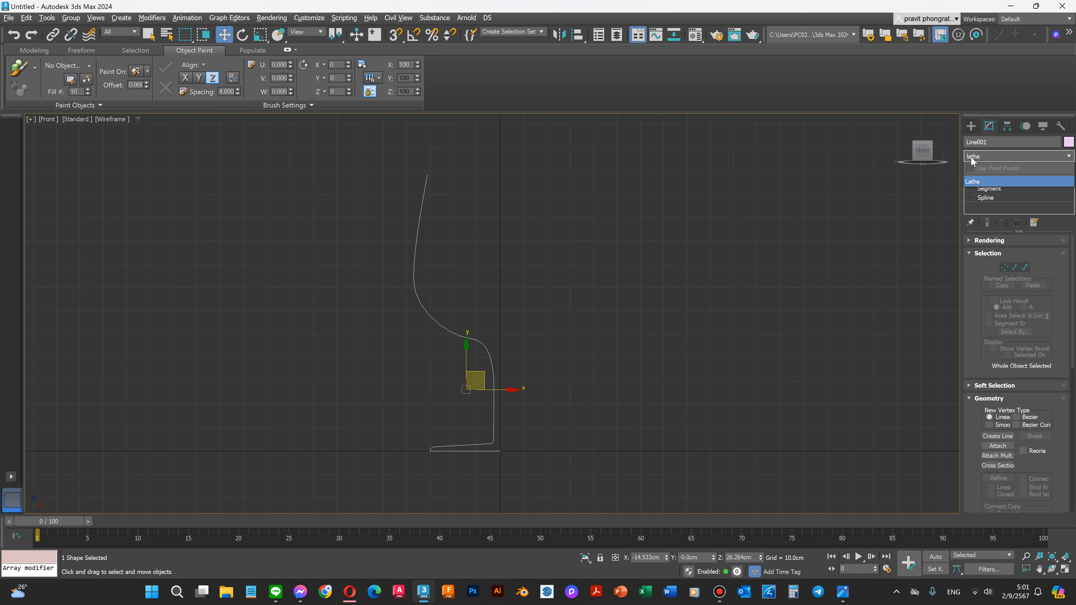
left_click(975, 181)
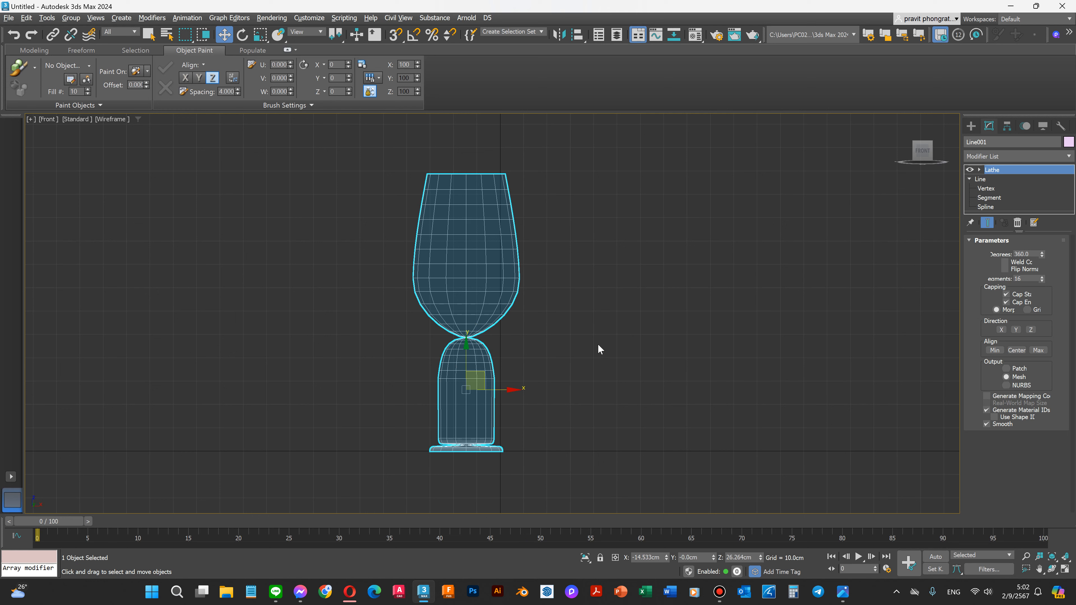
Try the X, Y and Z directions of the Lathe and return to Y.
left_click(1001, 330)
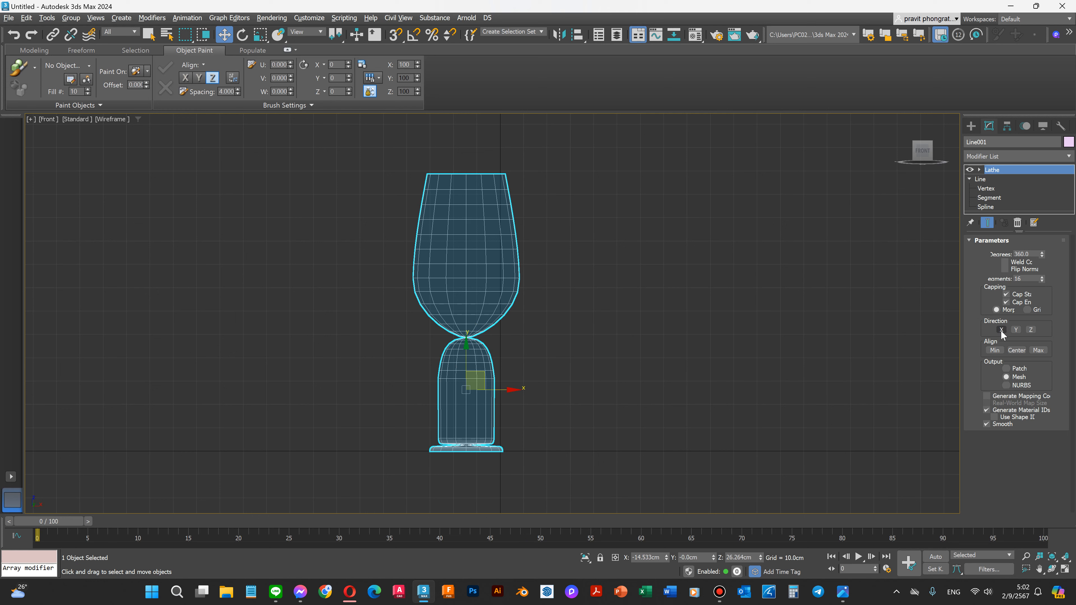
left_click(1016, 330)
left_click(1031, 330)
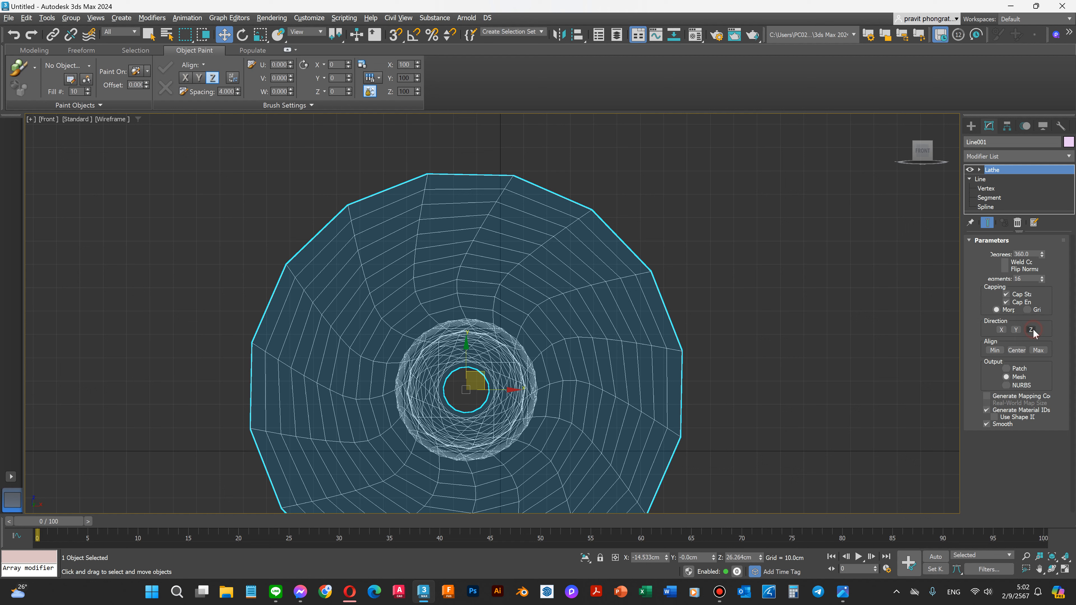
left_click(1016, 329)
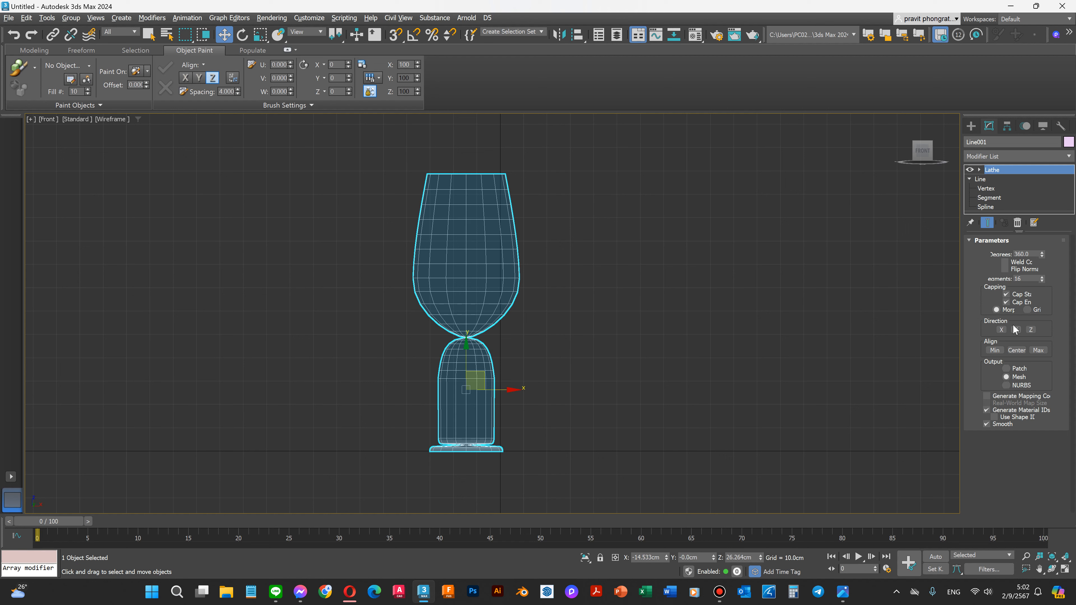
Compare the Min and Center alignments of the Lathe axis and set it to Max.
left_click(994, 350)
left_click(1010, 351)
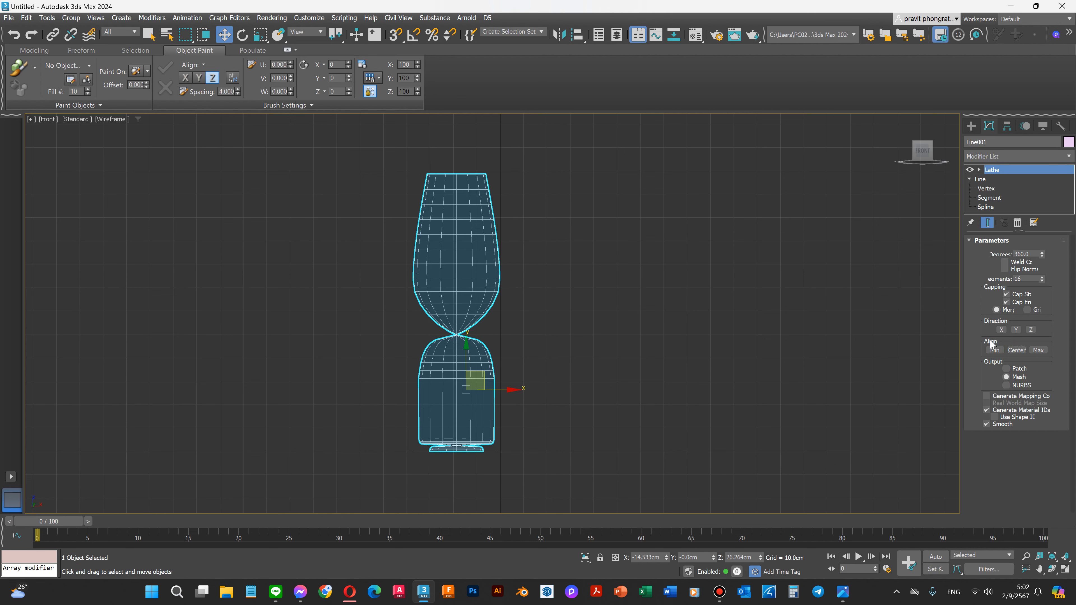
left_click(1038, 350)
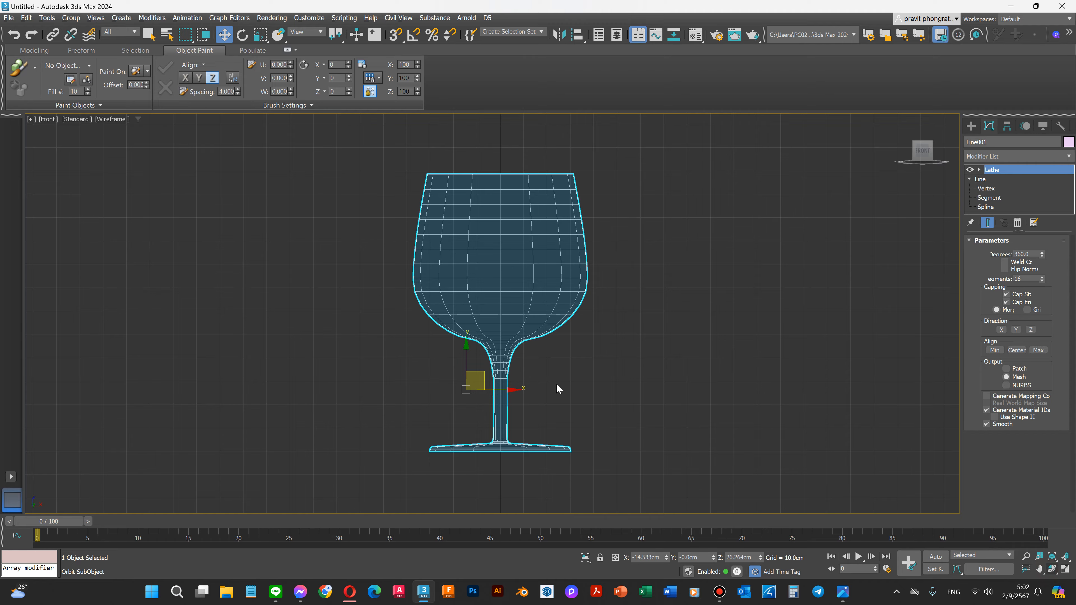
Orbit to an angled 3D view, switch the viewport to Default Shading and inspect the glass from around its base.
left_click(1058, 570)
left_click_drag(521, 271, 524, 360)
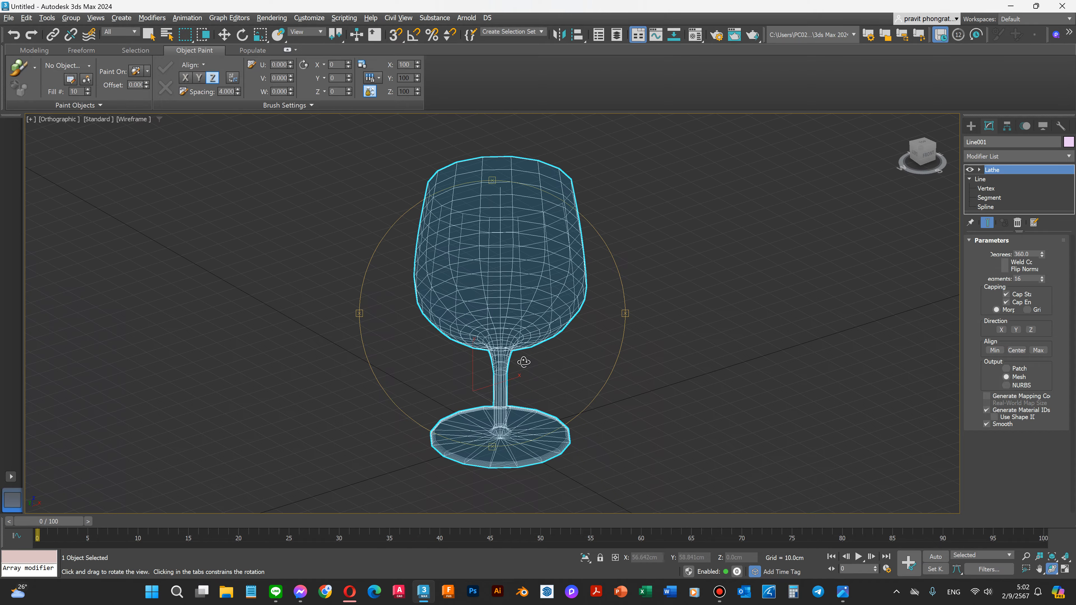
left_click(135, 120)
left_click(138, 130)
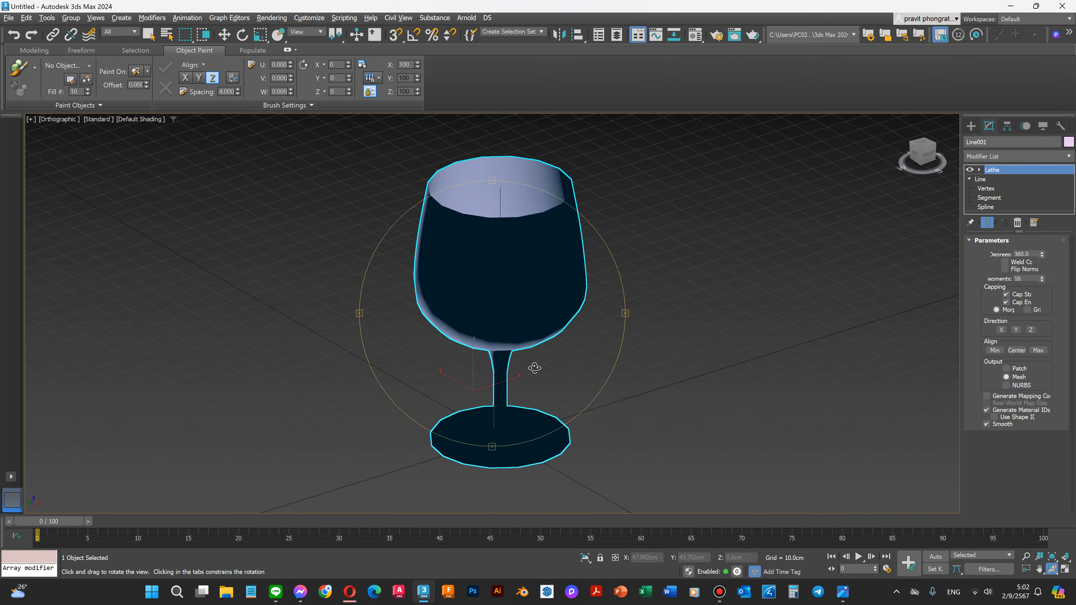
mouse_move(533, 368)
left_mouse_down()
mouse_move(555, 315)
mouse_move(549, 374)
mouse_move(509, 380)
mouse_move(567, 377)
mouse_move(555, 392)
mouse_move(562, 310)
mouse_move(558, 393)
mouse_move(538, 375)
mouse_move(551, 343)
left_mouse_up()
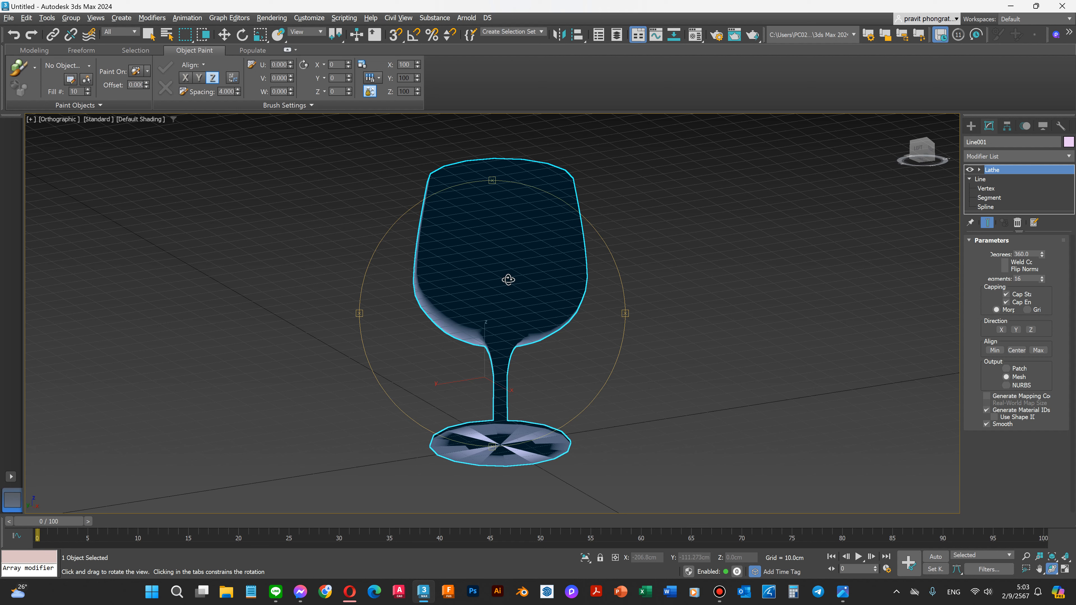
Convert the lathed glass to an Editable Poly.
key("w")
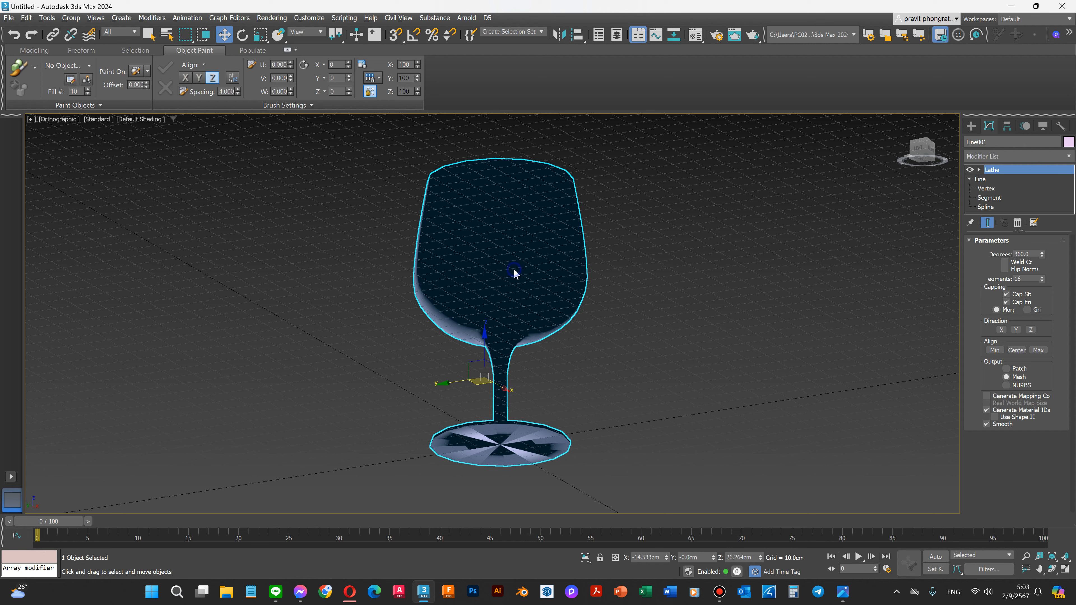
right_click(514, 271)
mouse_move(564, 413)
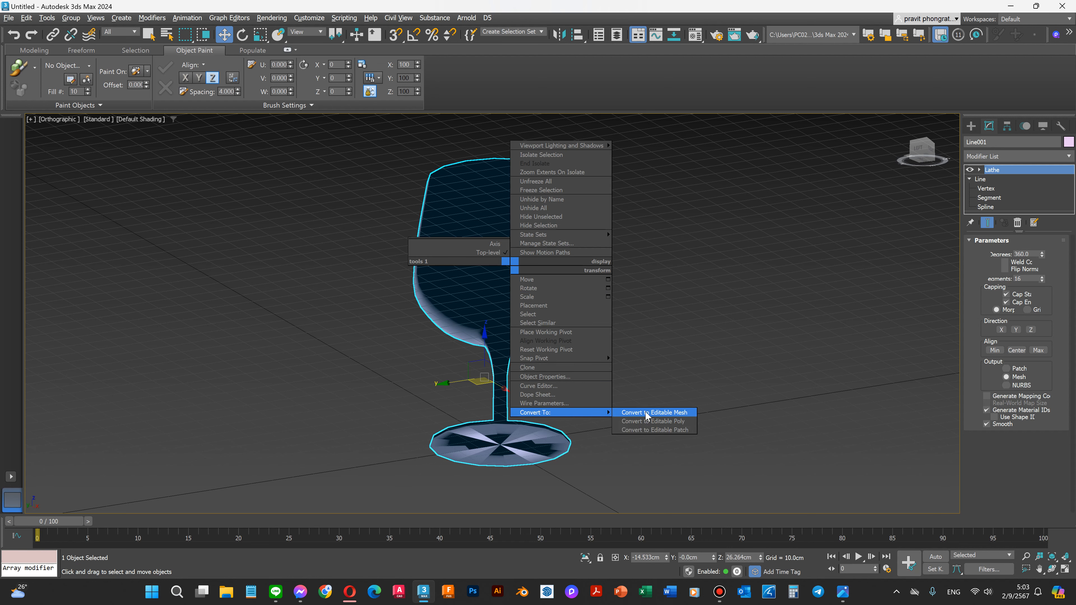
left_click(647, 423)
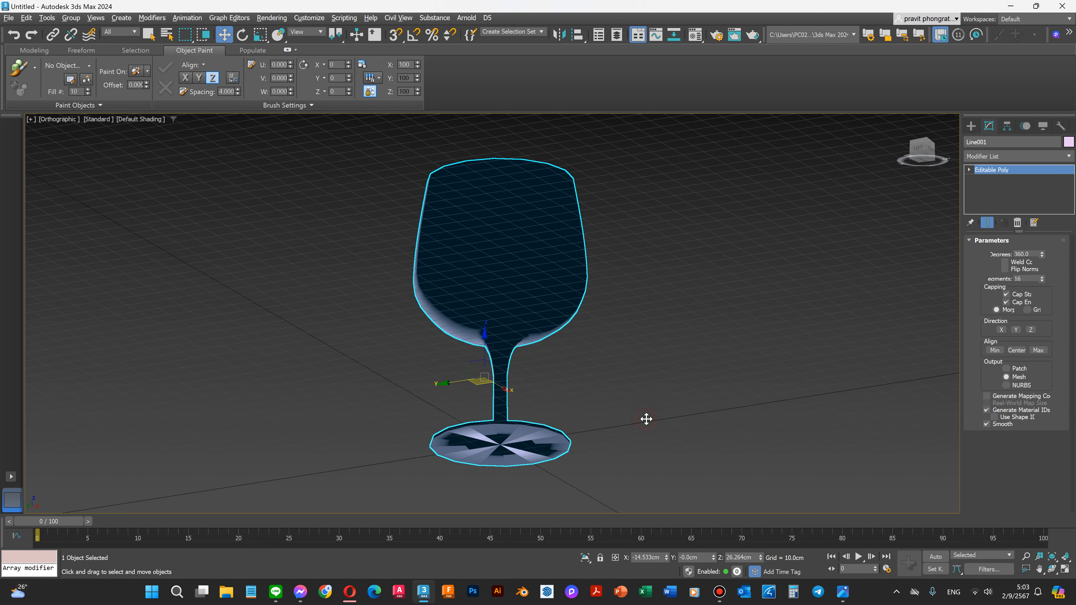
Select all 16 wedge-shaped polygons on the underside of the glass's base and delete them.
scroll(499, 488, "up", 5)
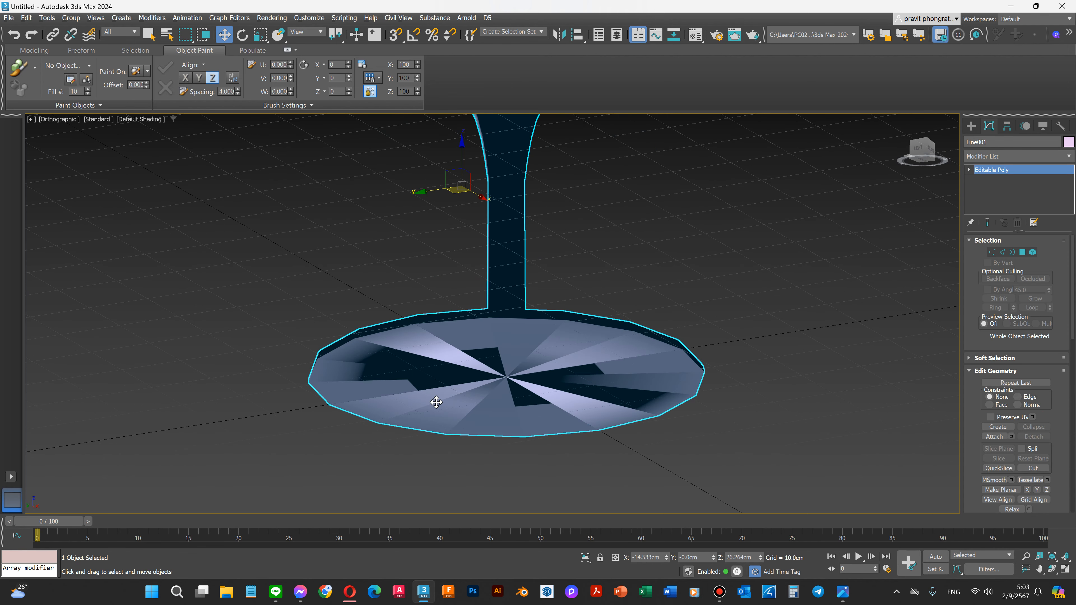
left_click(970, 169)
left_click(989, 207)
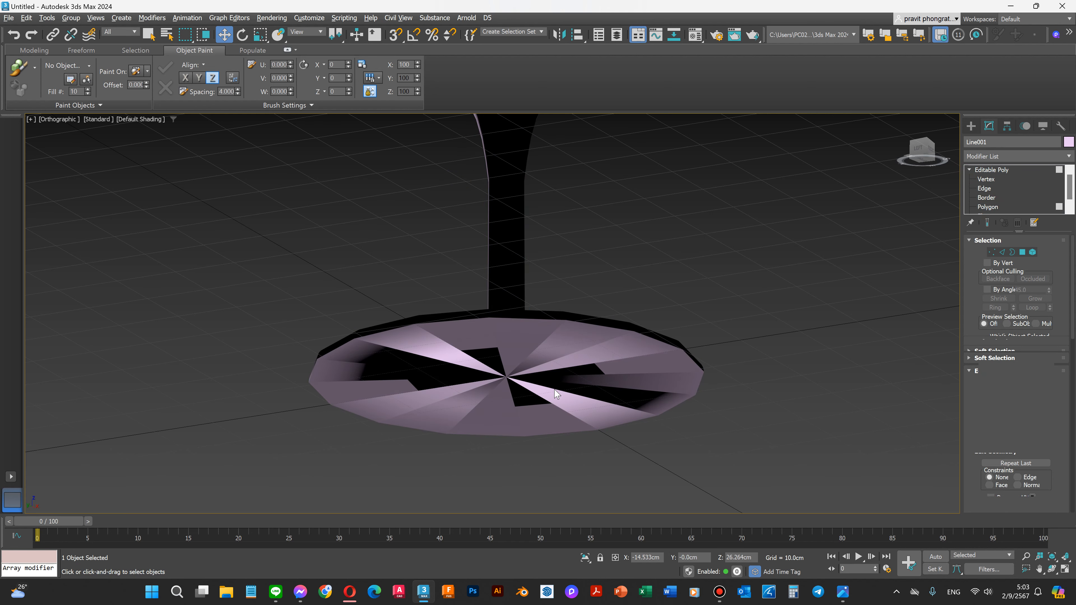
left_click(523, 332)
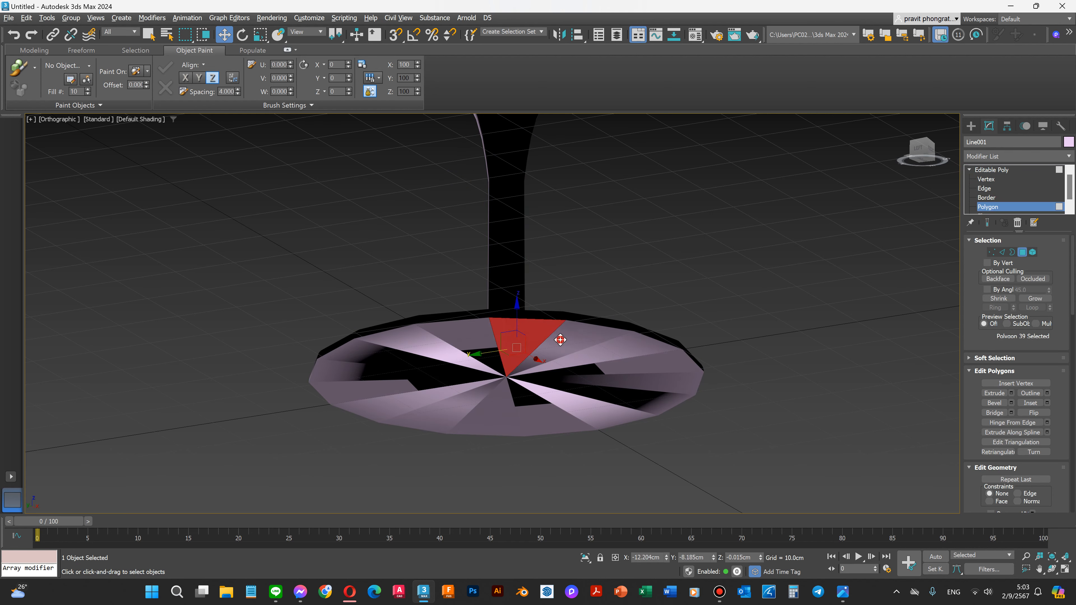
left_click(577, 344, "ctrl")
left_click(598, 348, "ctrl")
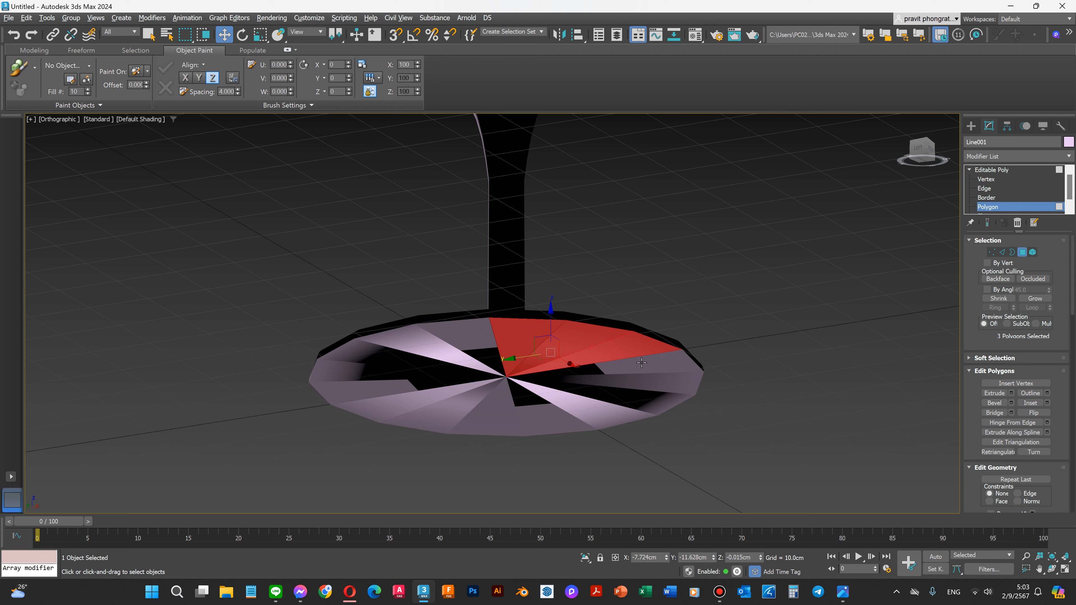
left_click(643, 375, "ctrl")
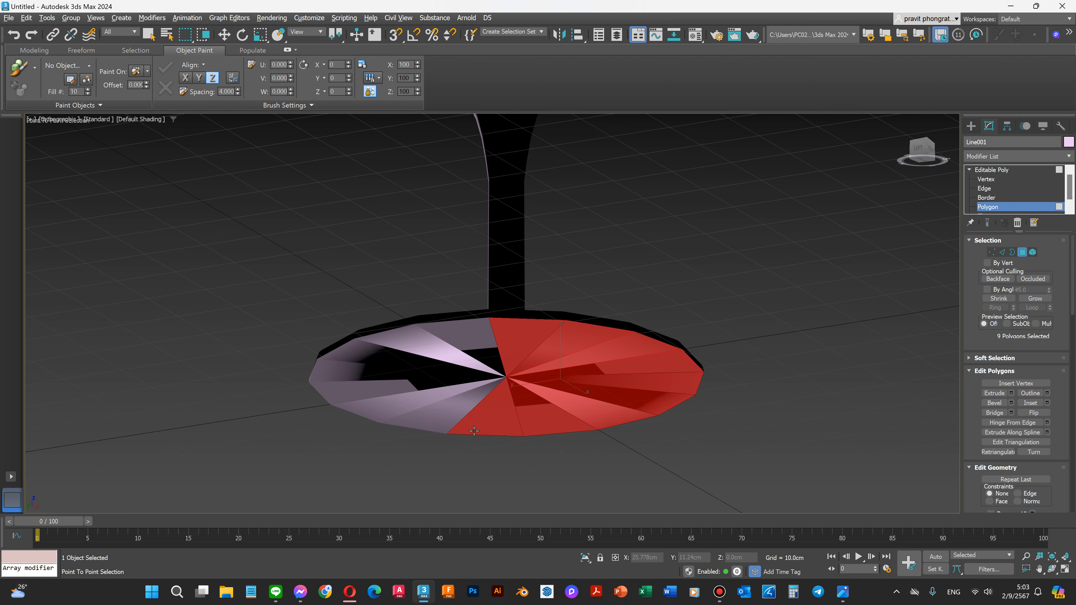
left_click(409, 347, "ctrl")
left_click(372, 398, "ctrl")
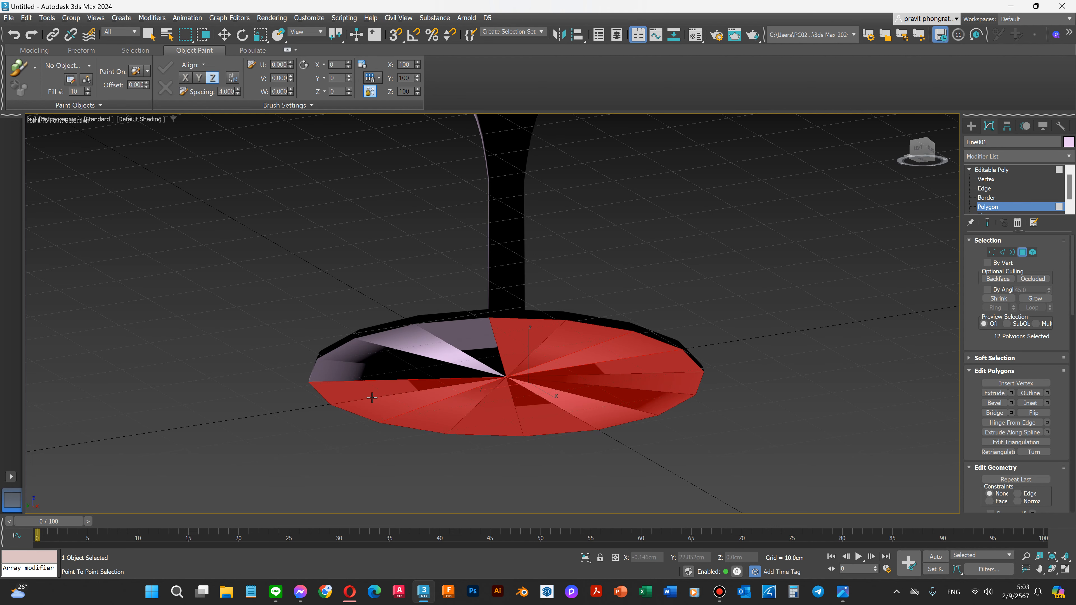
left_click(361, 365, "ctrl")
left_click(464, 330, "ctrl")
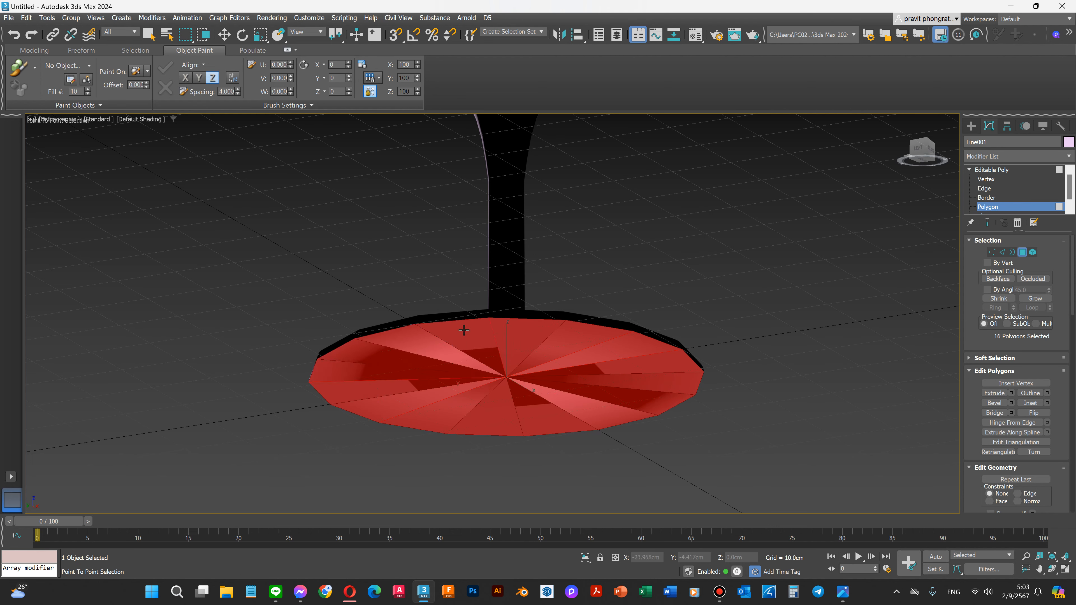
key("w")
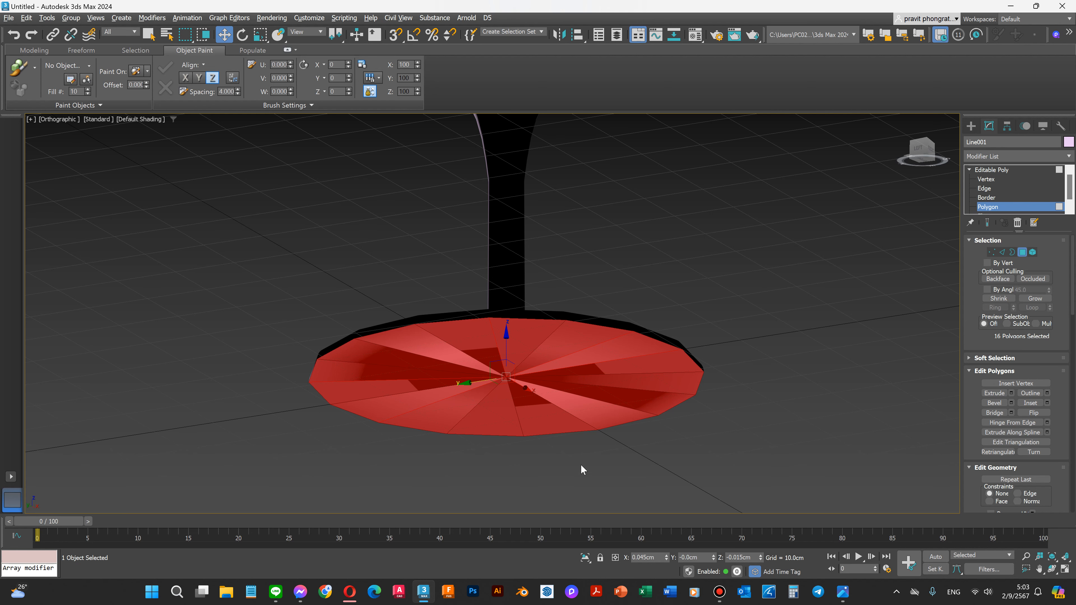
left_click(577, 509)
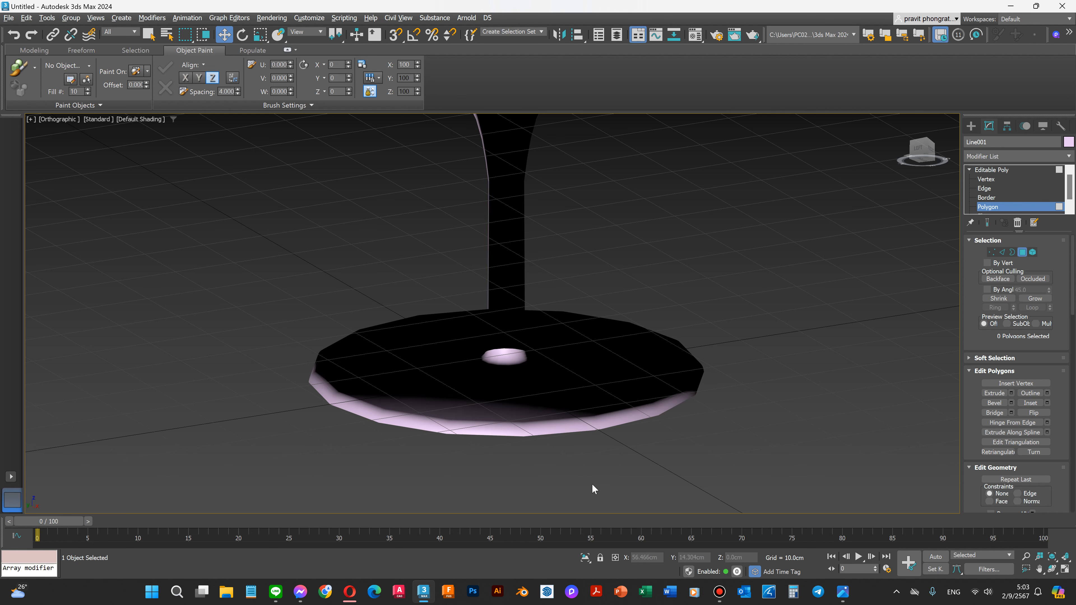
Leave polygon editing and apply a Shell modifier to the whole glass.
scroll(592, 484, "down", 3)
left_click(1052, 569)
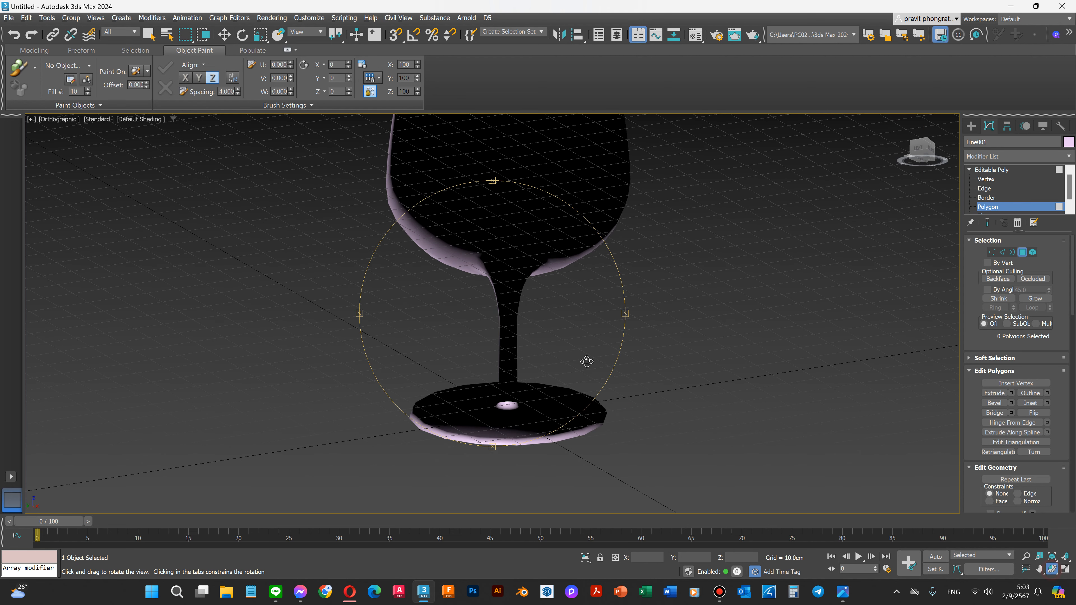
left_click_drag(477, 264, 492, 290)
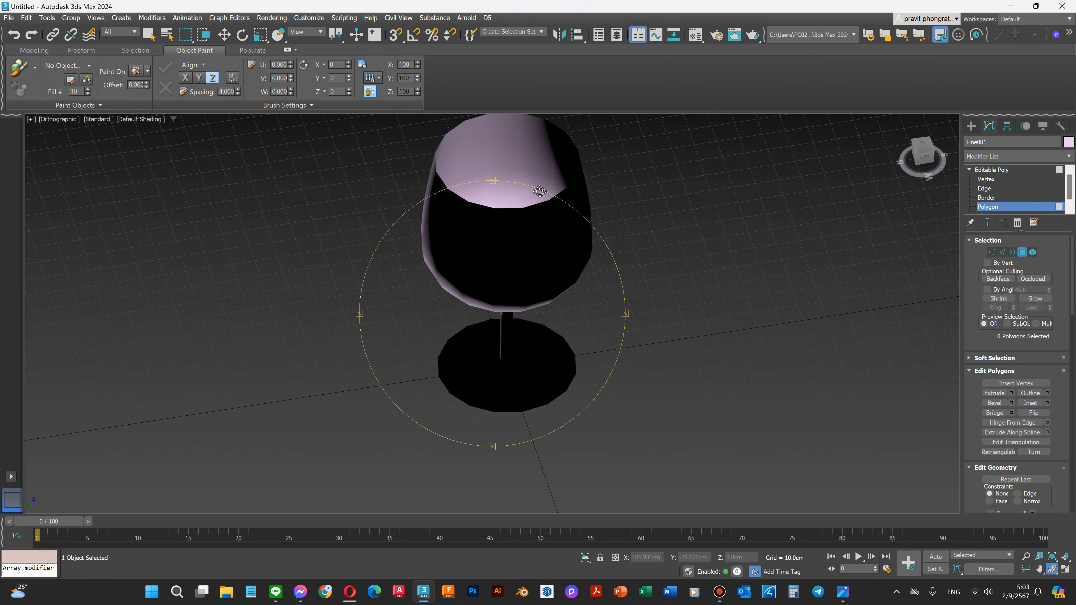
key("w")
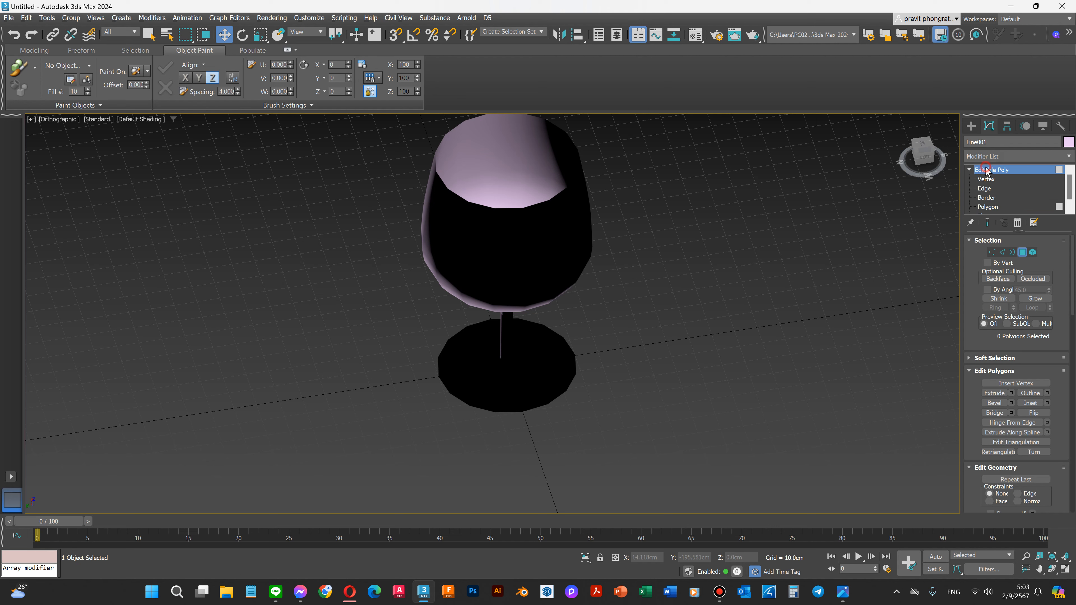
left_click(986, 169)
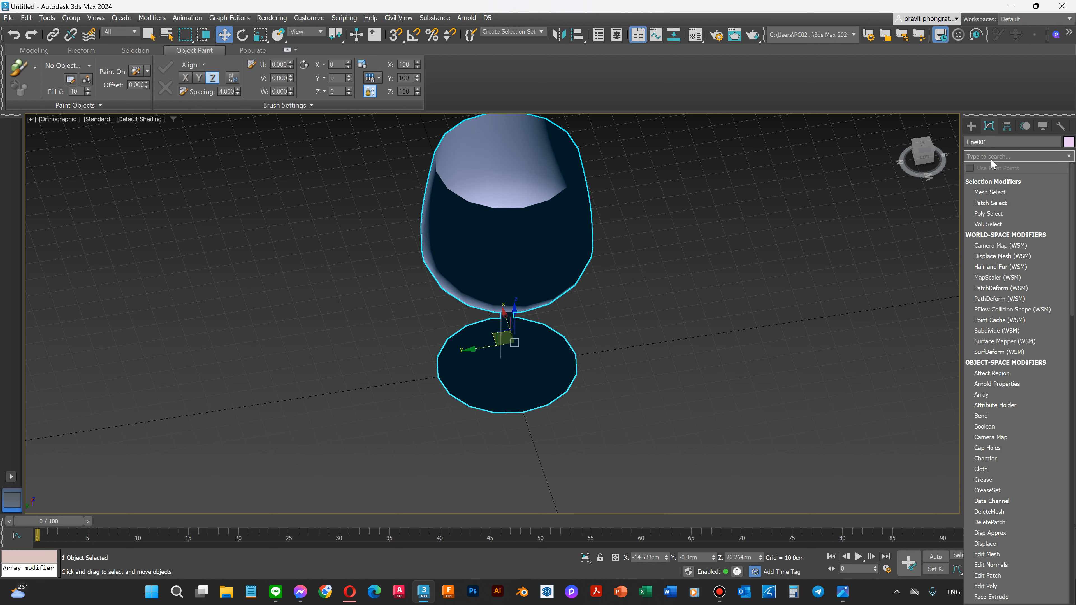
type("she")
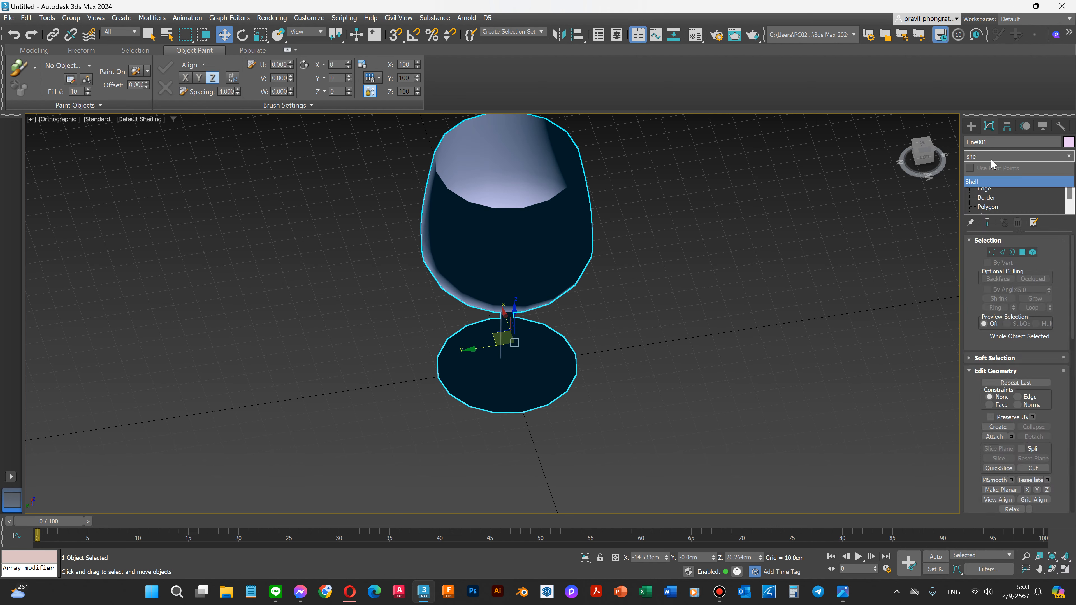
type("ll")
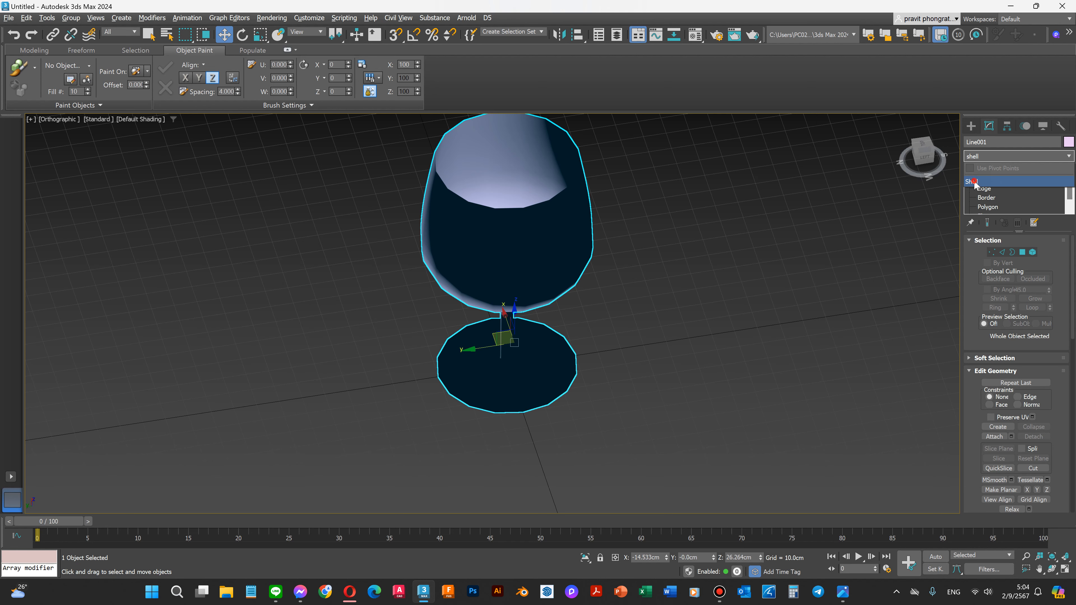
left_click(974, 181)
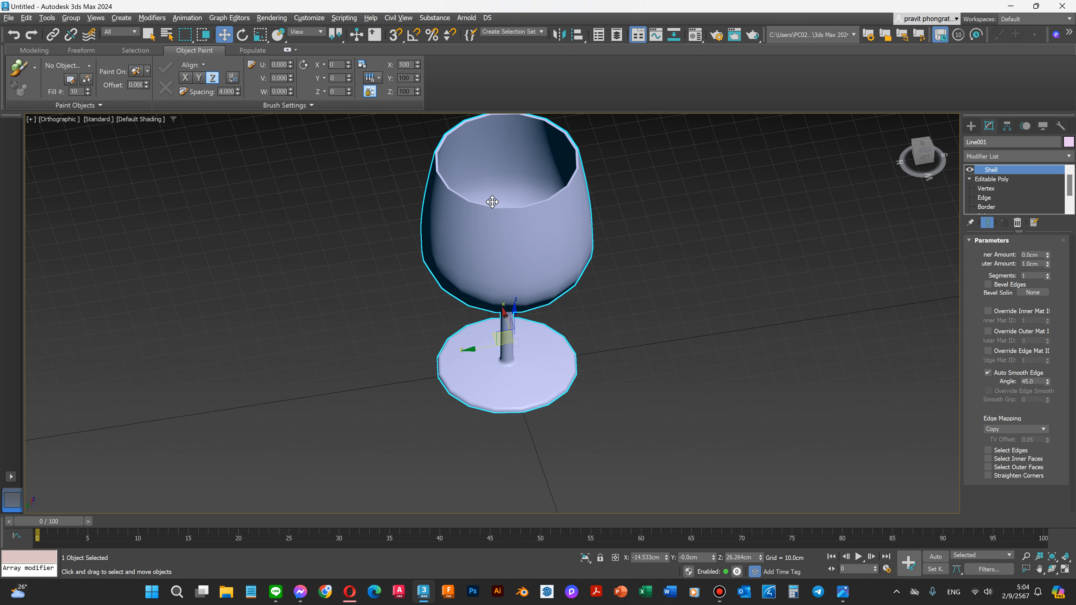
Examine the shelled glass's rim and wall thickness up close, and its overall silhouette from the front.
scroll(521, 272, "up", 2)
scroll(527, 282, "down", 2)
scroll(532, 237, "up", 3)
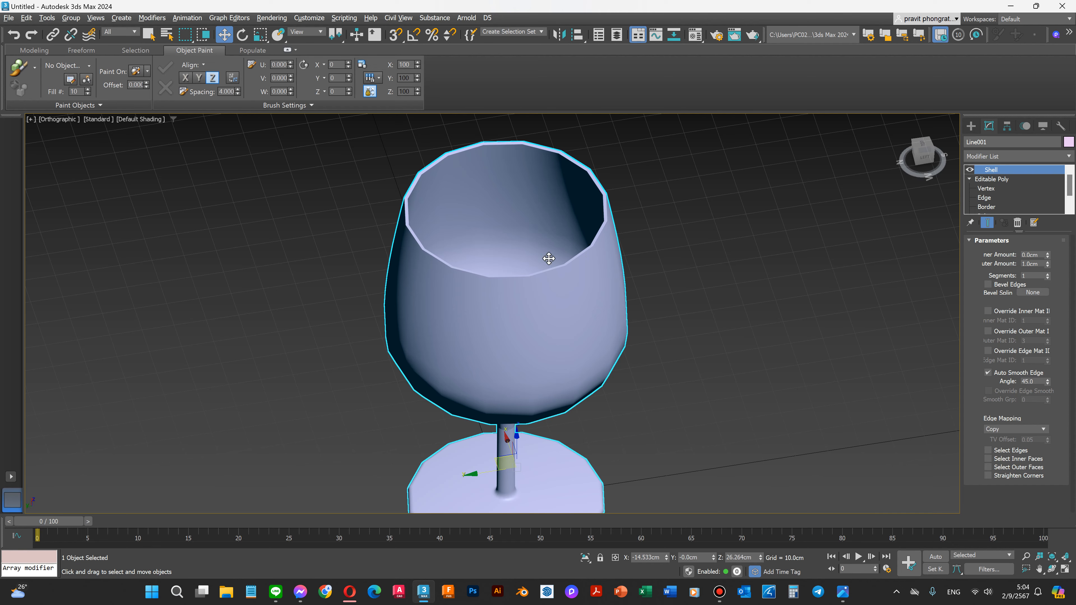
scroll(534, 270, "up", 3)
scroll(544, 309, "down", 4)
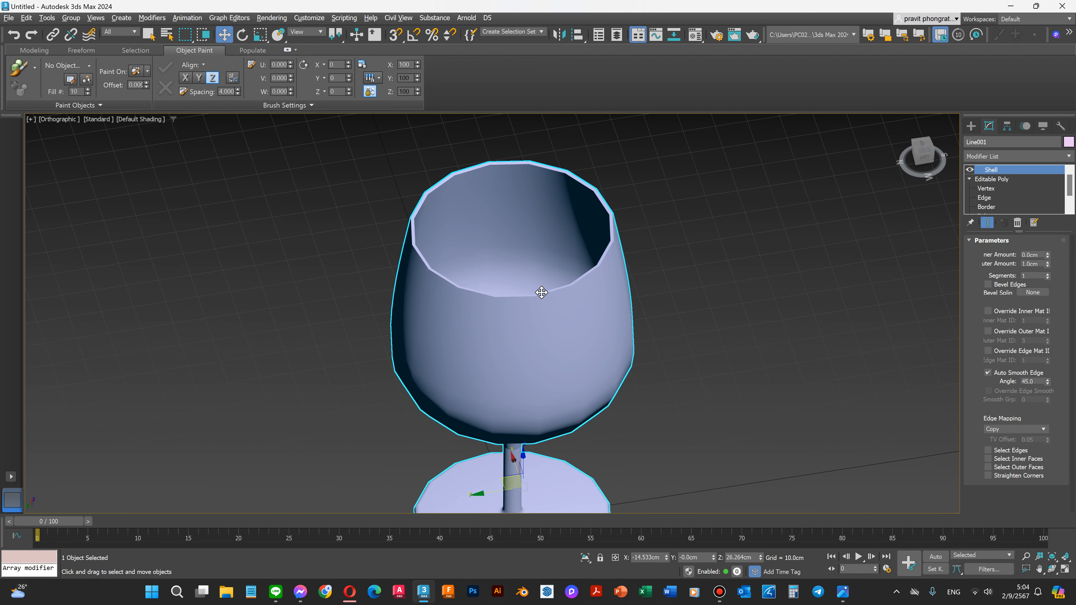
scroll(564, 302, "down", 3)
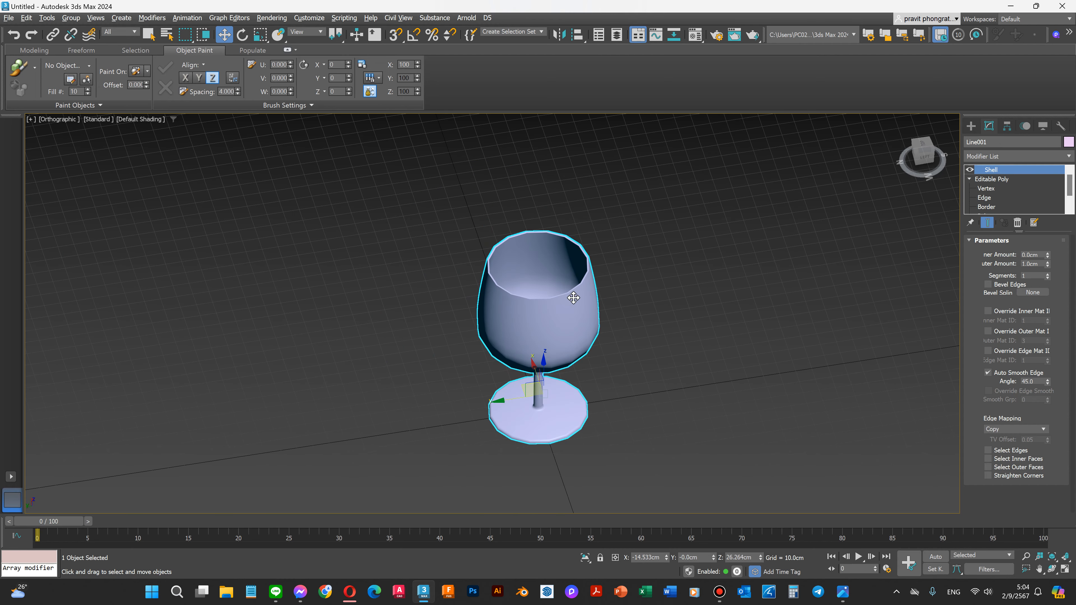
scroll(574, 297, "up", 3)
key("f")
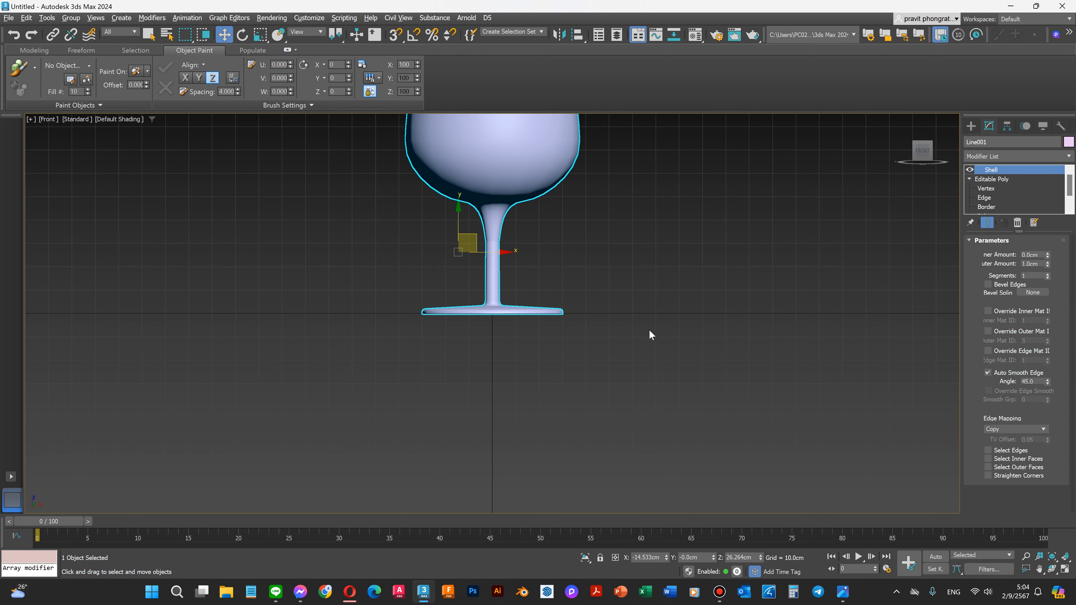
scroll(606, 256, "down", 2)
scroll(606, 256, "up", 2)
scroll(745, 341, "down", 2)
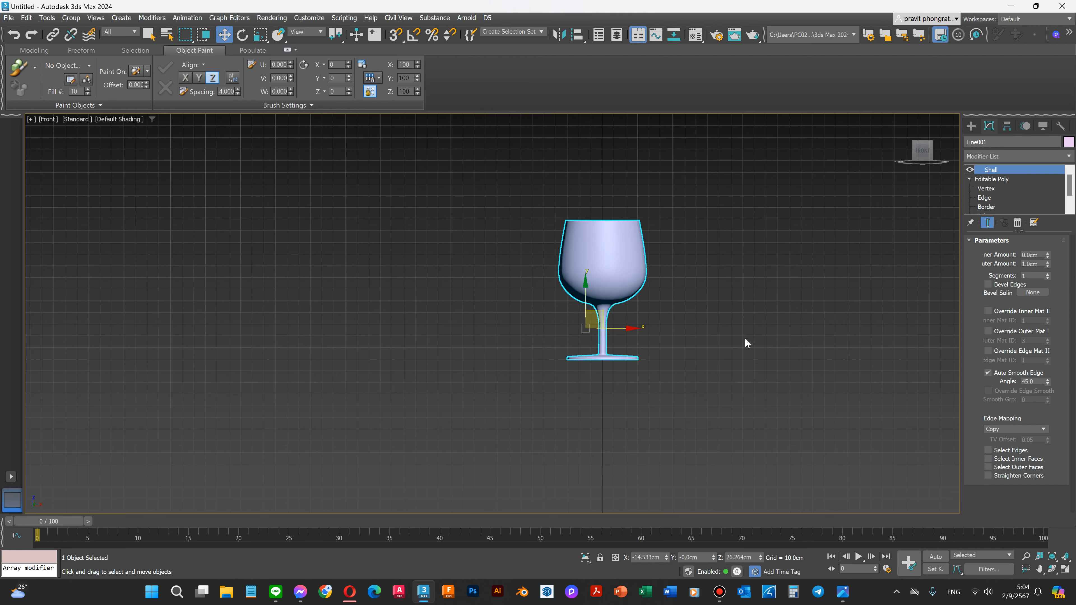
scroll(613, 229, "up", 2)
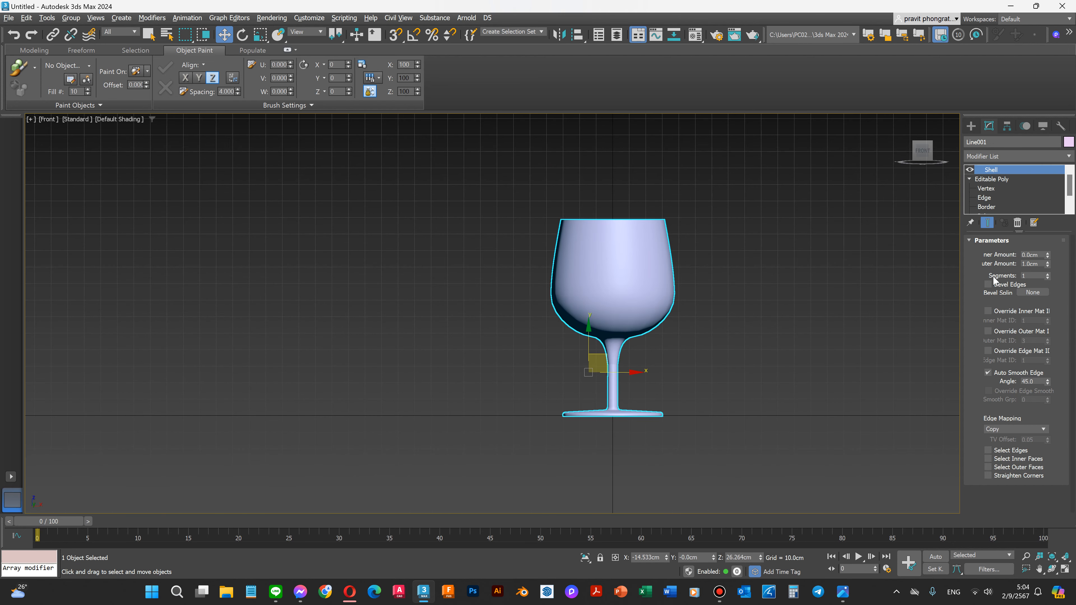
Set the Shell's Inner Amount to 0 cm and Outer Amount to 1 cm, and check the rim in 3D.
left_click(1039, 256)
key("Tab")
type("0")
key("Return")
left_click(1043, 254)
left_click(1043, 264)
type("1")
key("Return")
left_click(1053, 570)
left_click_drag(582, 290, 626, 270)
scroll(644, 271, "up", 8)
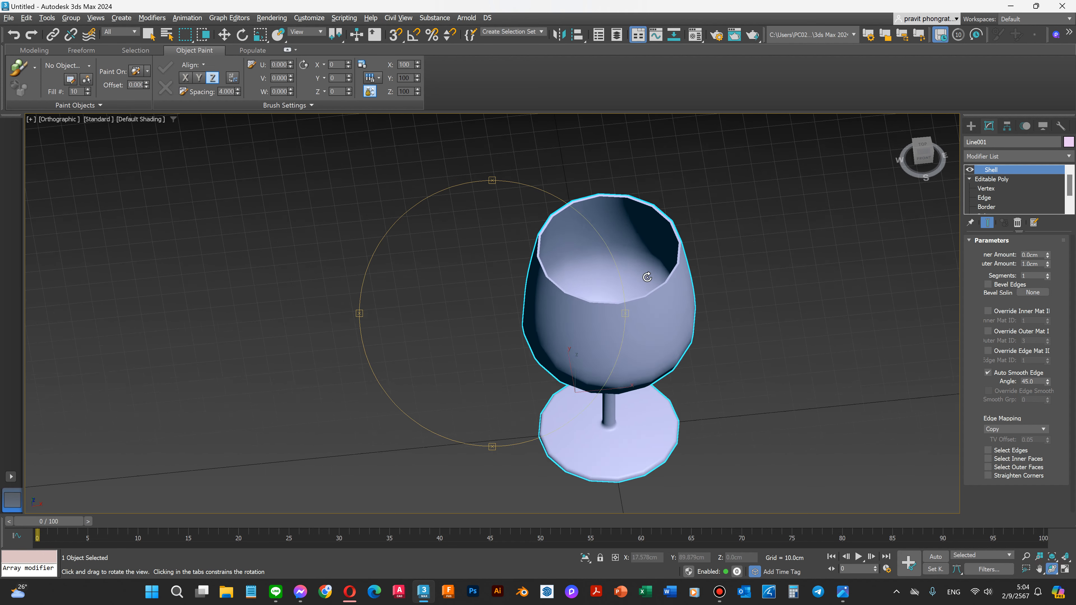
scroll(634, 278, "down", 3)
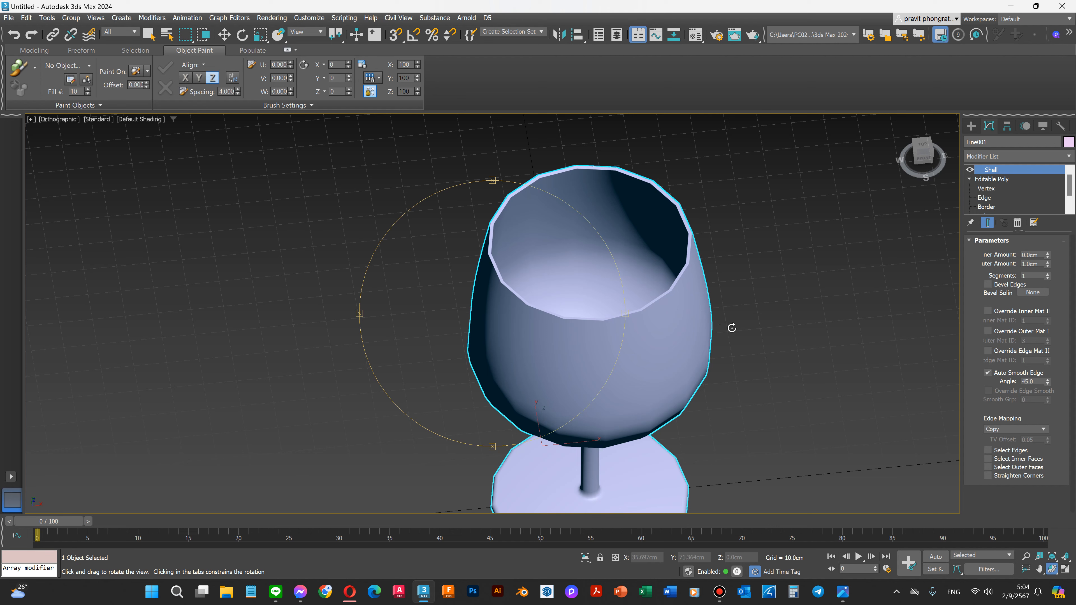
scroll(617, 277, "down", 5)
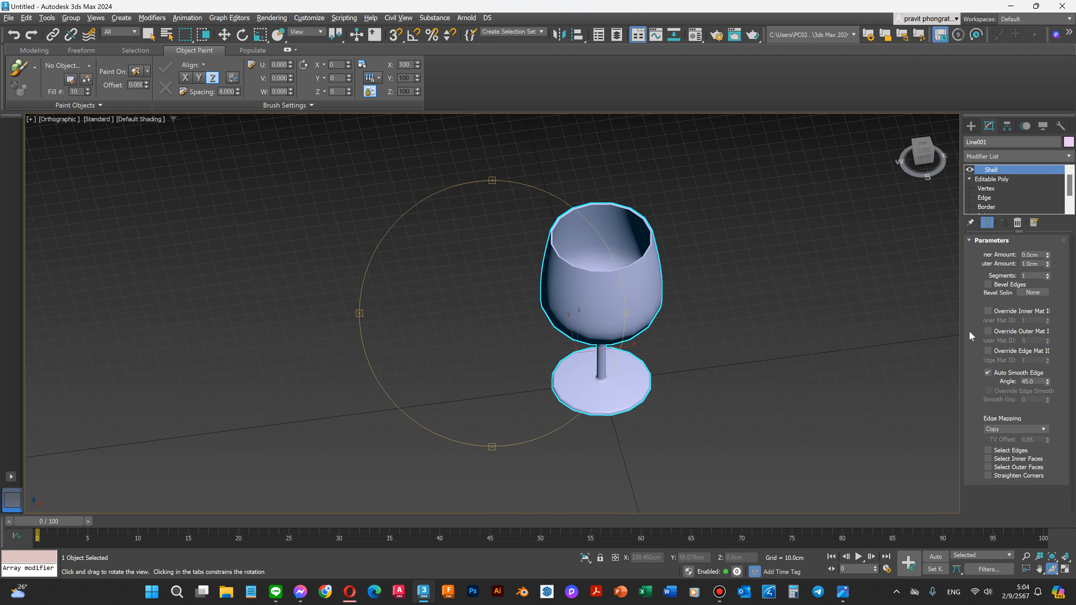
Switch to the front view and set the Shell's Outer Amount to 0.1 cm.
key("f")
left_click_drag(1039, 264, 999, 263)
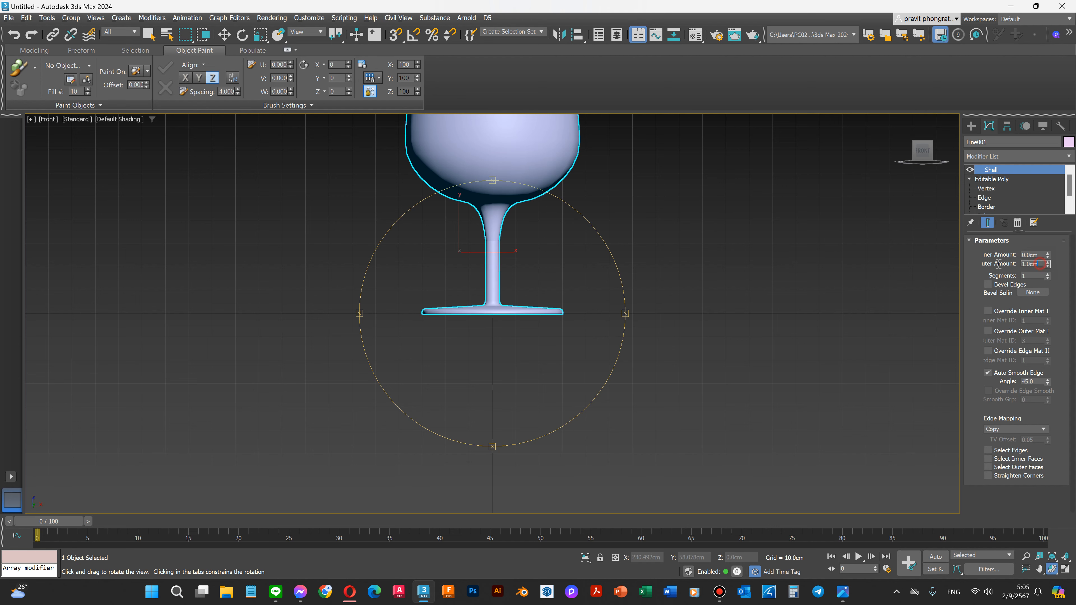
key("Return")
Thicken the glass with a Shell Inner Amount of 1.66 cm and view it framed at an angle.
left_click(1042, 255)
scroll(774, 404, "down", 5)
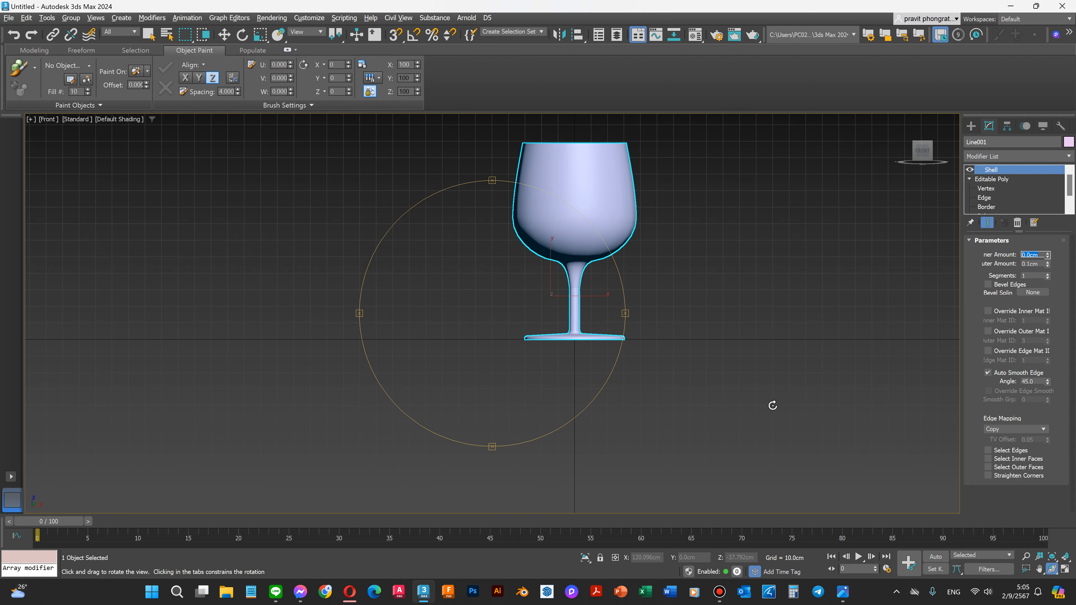
scroll(639, 185, "up", 3)
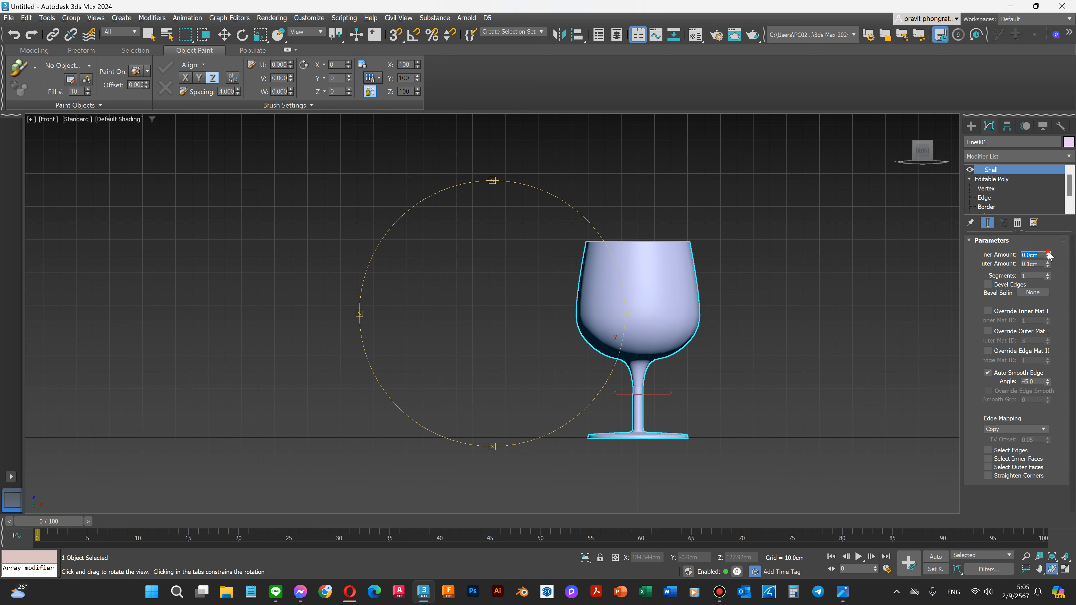
left_click_drag(1048, 254, 1054, 205)
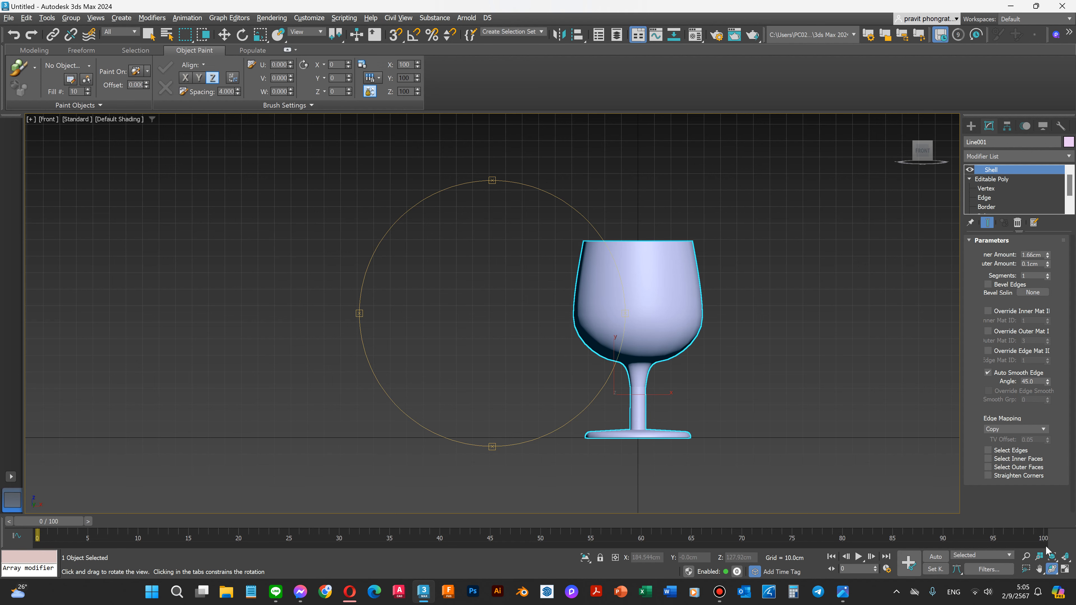
left_click(1052, 556)
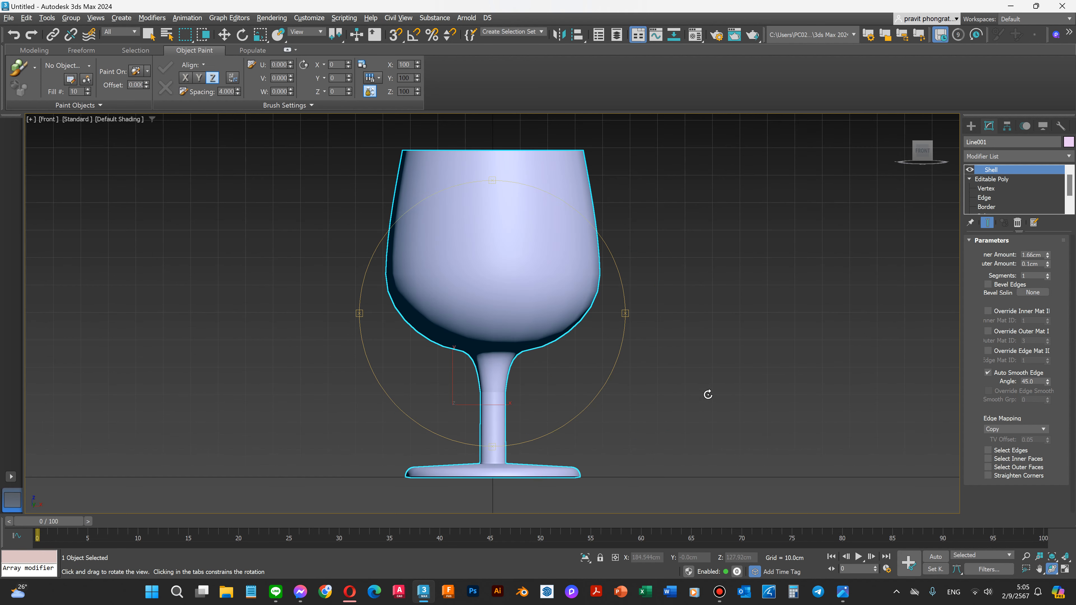
left_click_drag(467, 260, 568, 296)
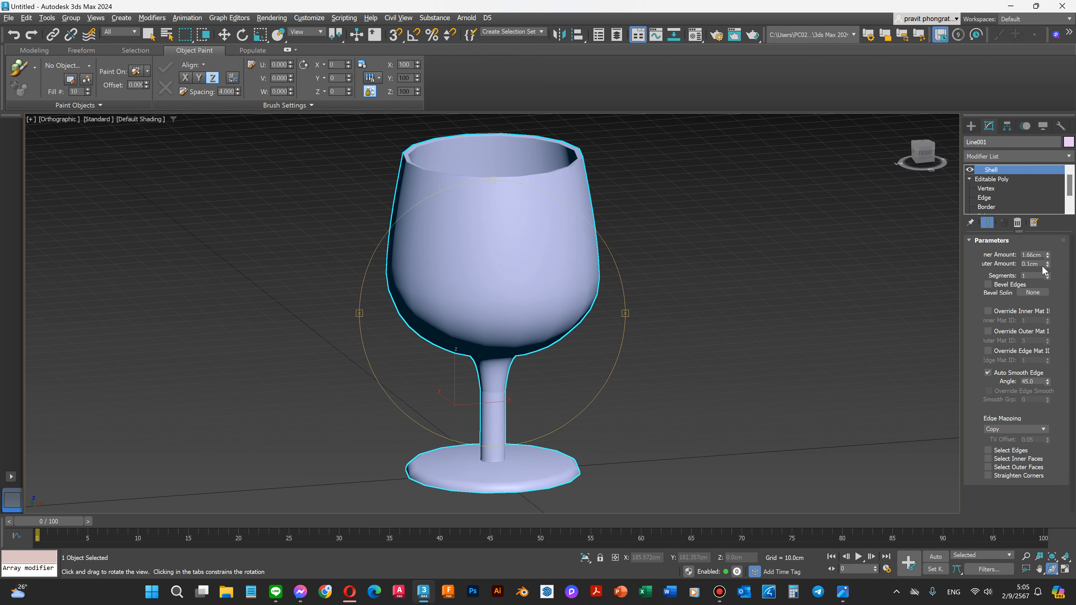
Reset the Shell's Inner Amount to 0 cm.
double_click(1043, 255)
type("0")
key("Return")
scroll(694, 284, "down", 3)
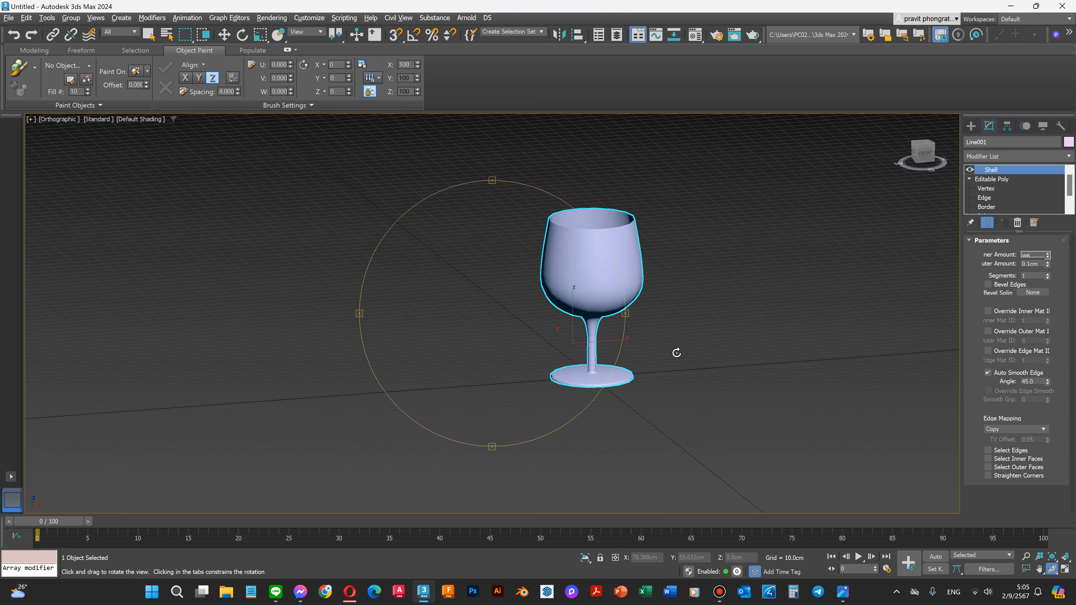
key("Escape")
key("w")
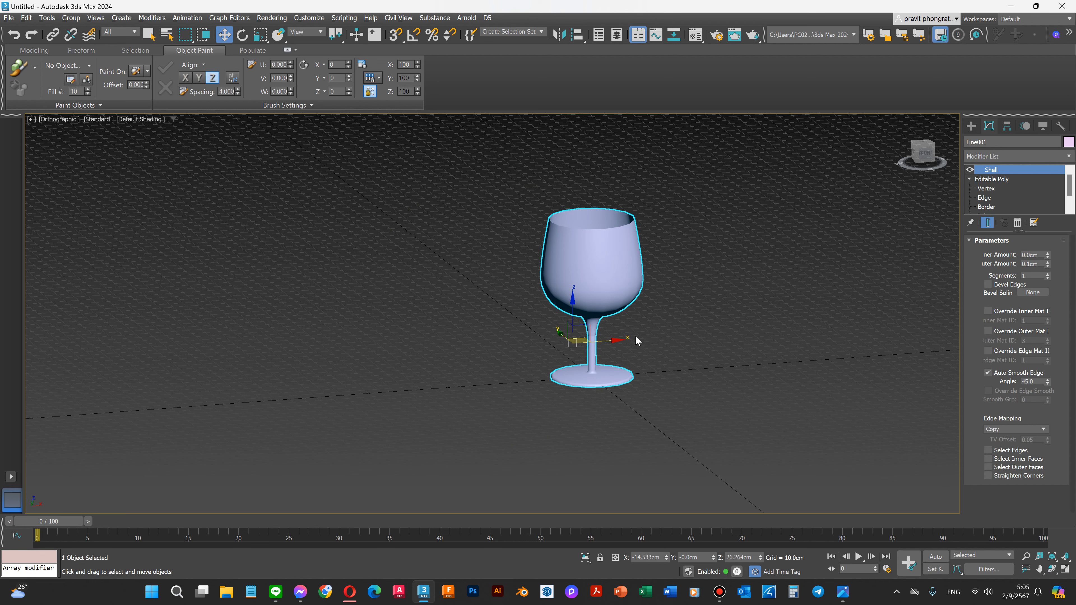
Examine the base's underside and the shell thickness along its outer edge.
left_click(1052, 569)
left_click_drag(579, 323, 691, 321)
left_click_drag(622, 306, 628, 319)
scroll(728, 448, "up", 5)
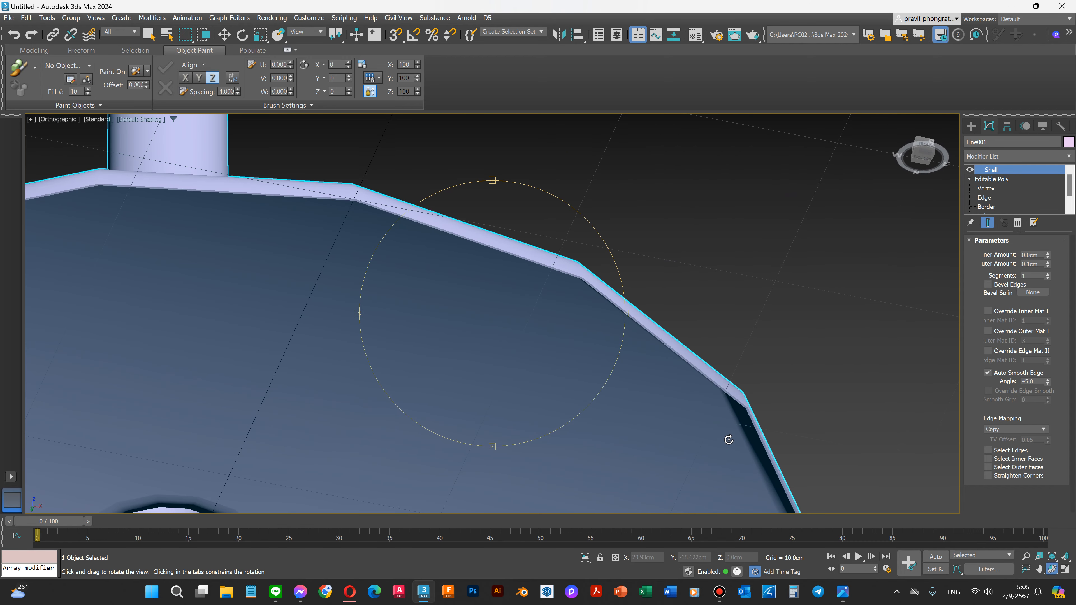
scroll(696, 372, "down", 5)
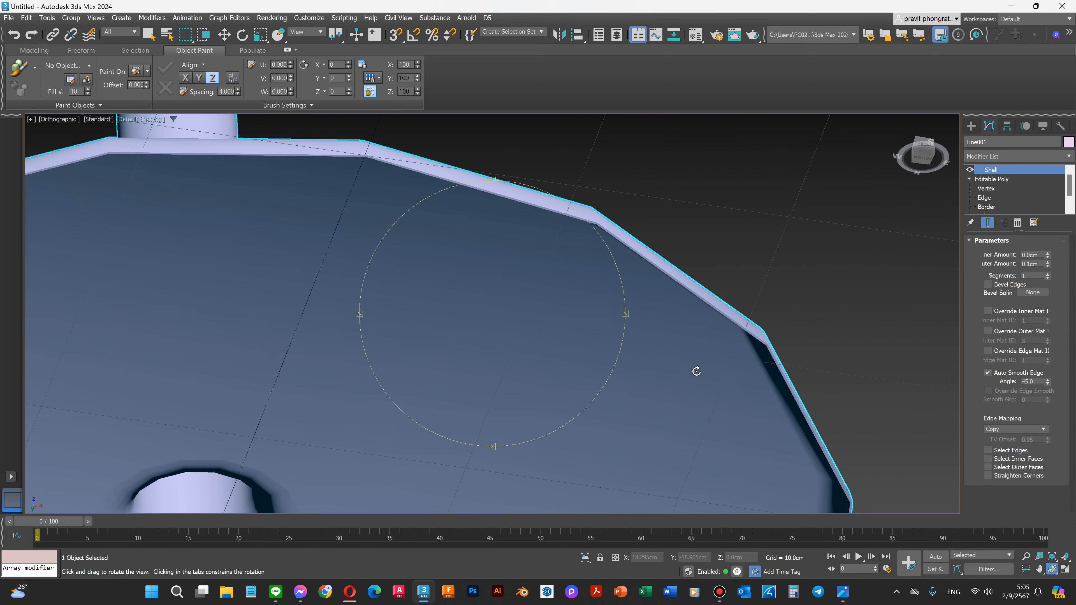
Set the Shell's Outer Amount to 0.2 cm.
scroll(678, 320, "down", 2)
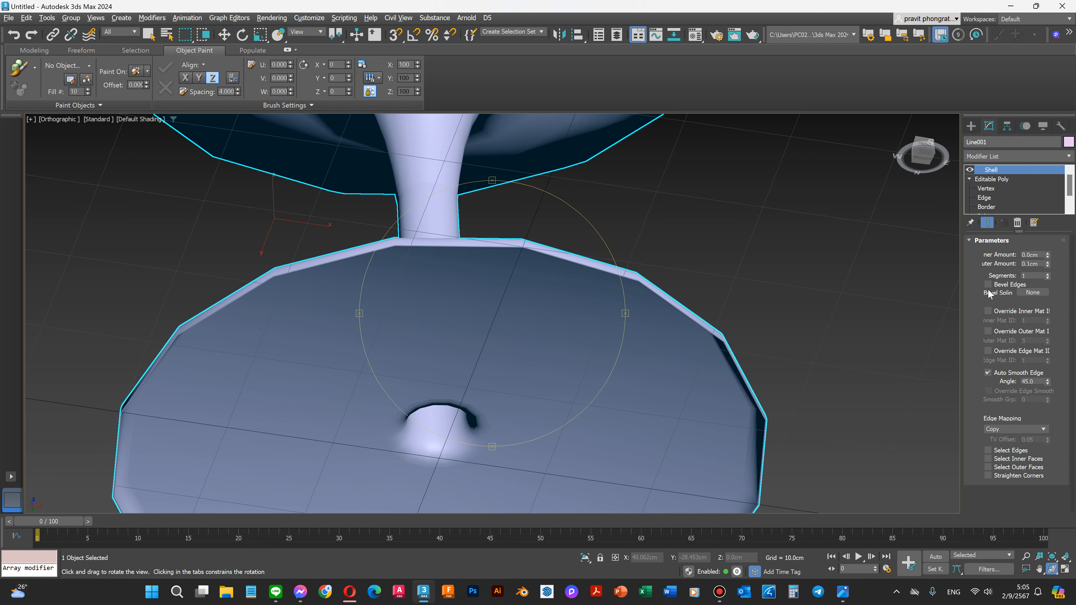
left_click(1039, 263)
left_click(1048, 262)
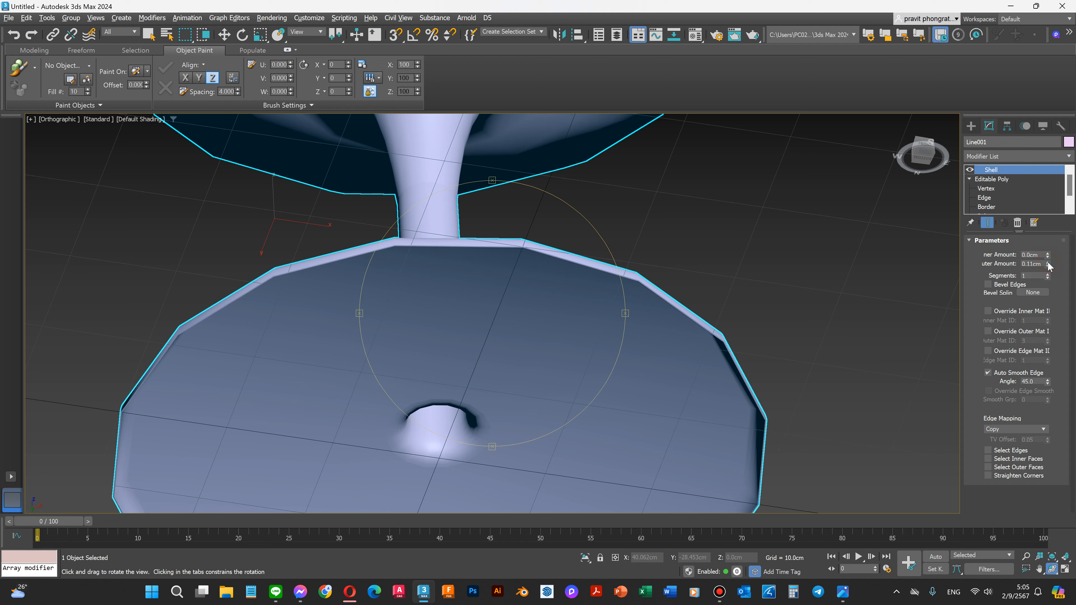
left_click(1029, 264)
type("0.2")
key("Return")
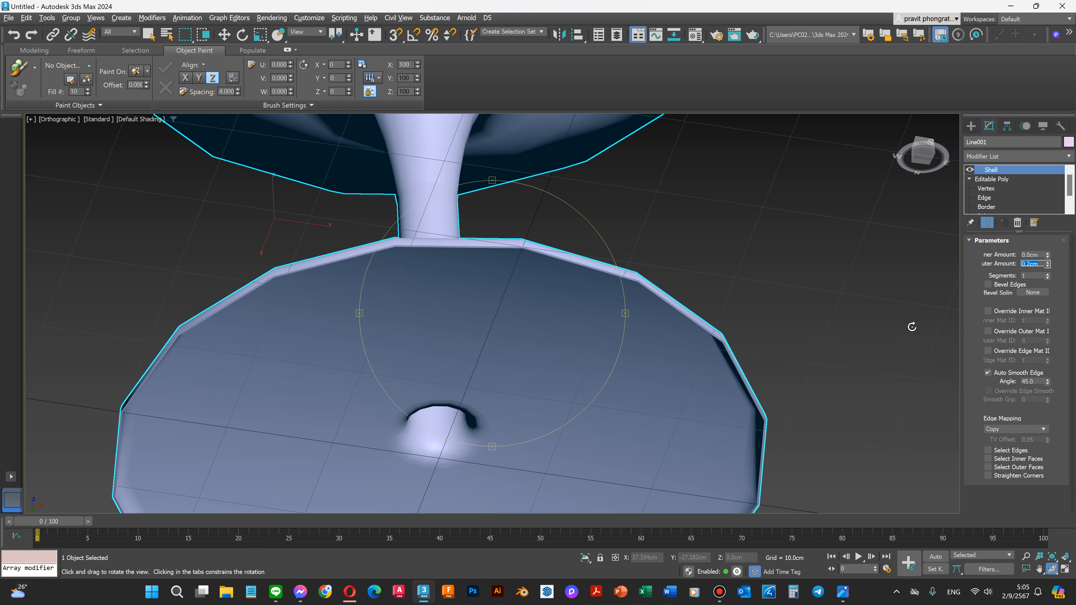
Examine the thickened glass from below, around the bowl's rim and from the side.
scroll(611, 293, "up", 2)
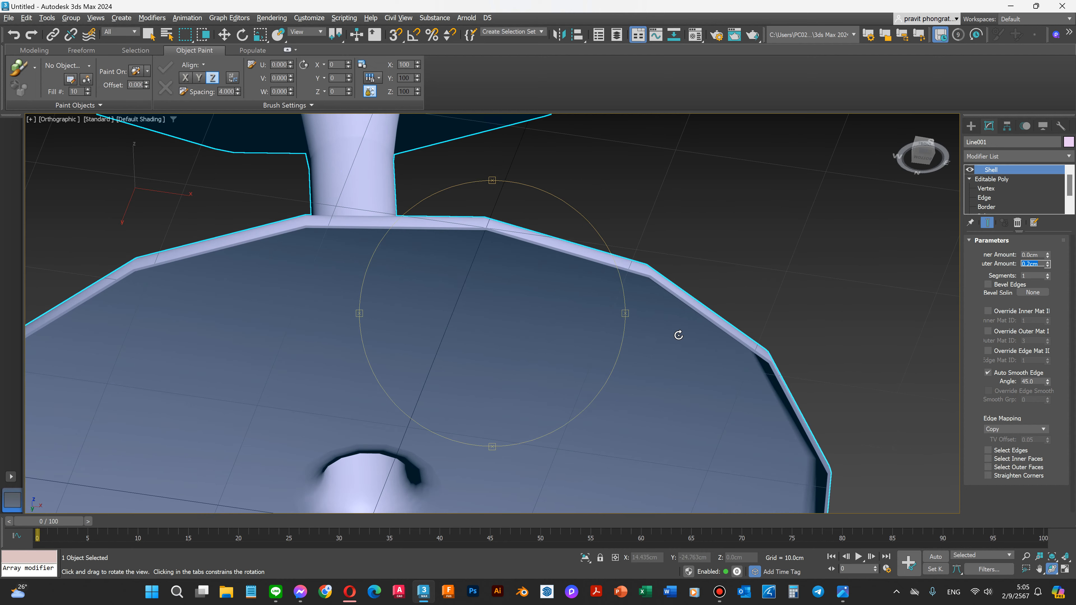
left_click_drag(680, 331, 678, 337)
left_click_drag(725, 256, 714, 279)
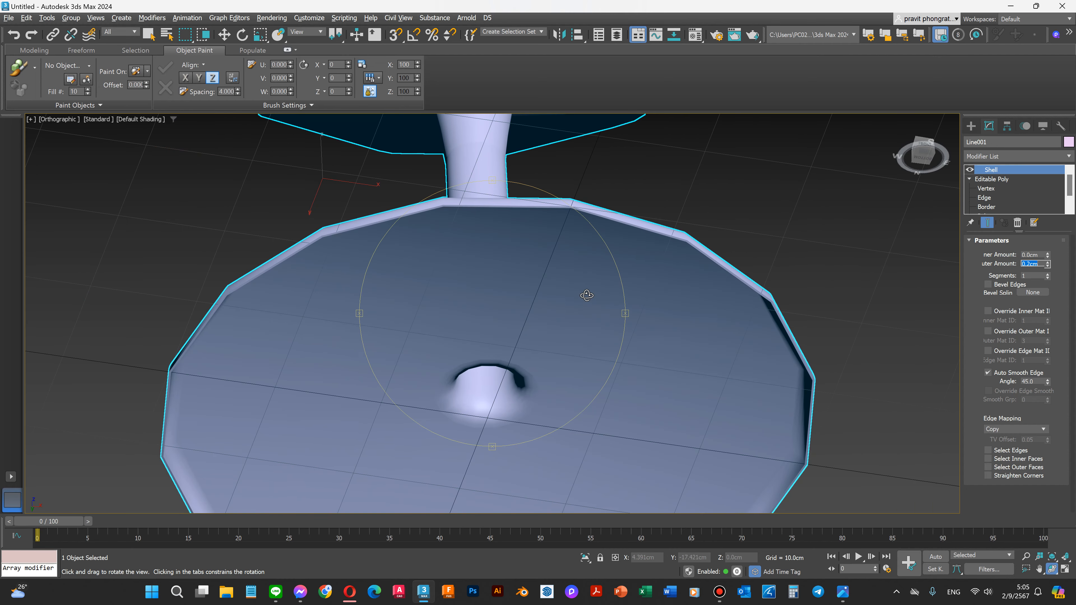
left_click_drag(587, 296, 607, 288)
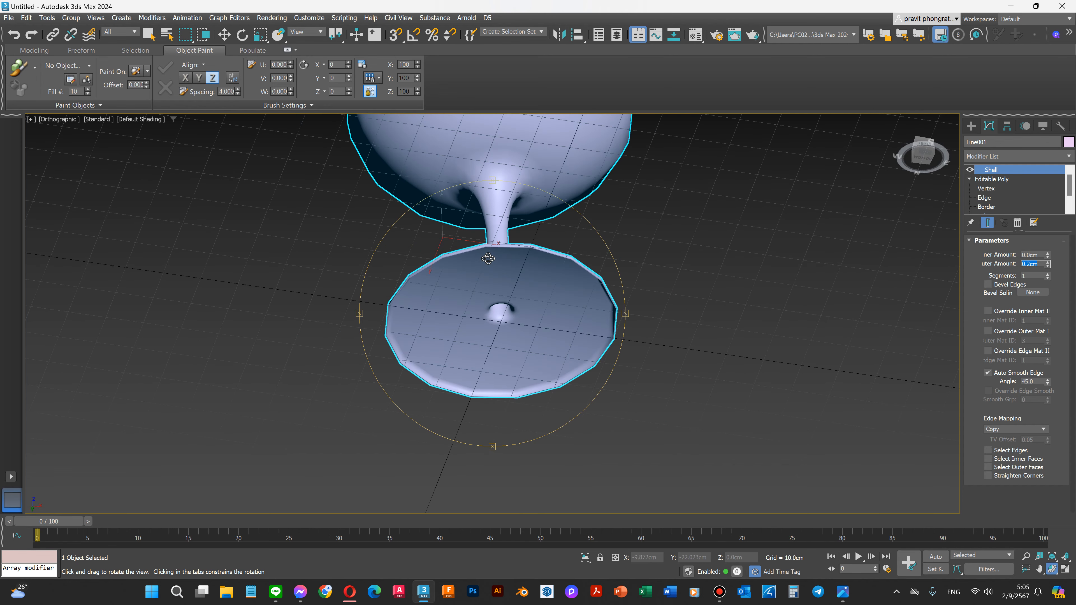
left_click_drag(507, 346, 558, 386)
scroll(557, 388, "down", 3)
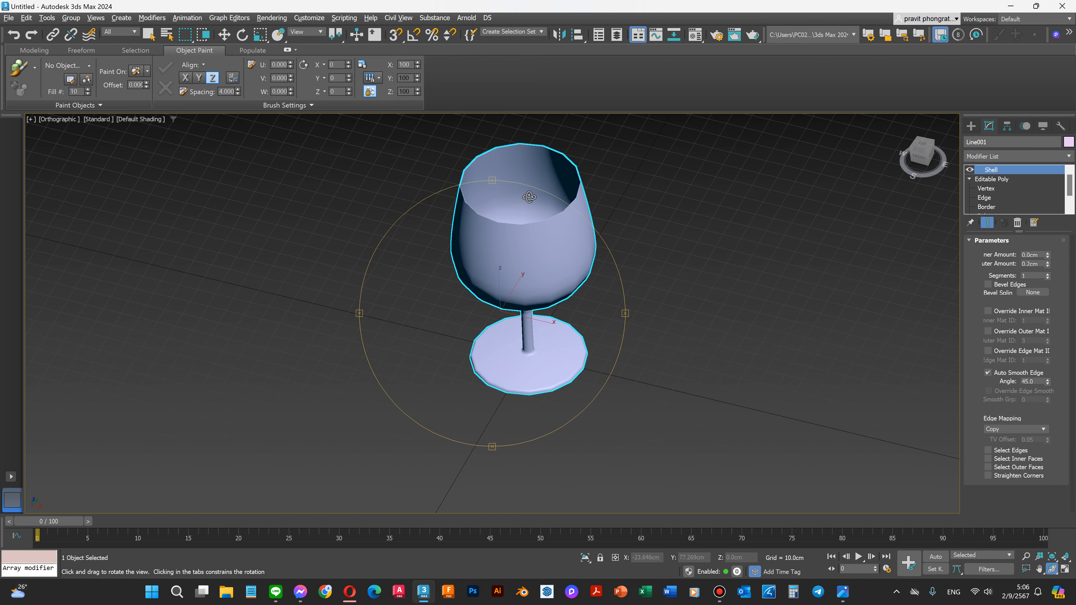
scroll(512, 187, "up", 4)
scroll(545, 293, "down", 2)
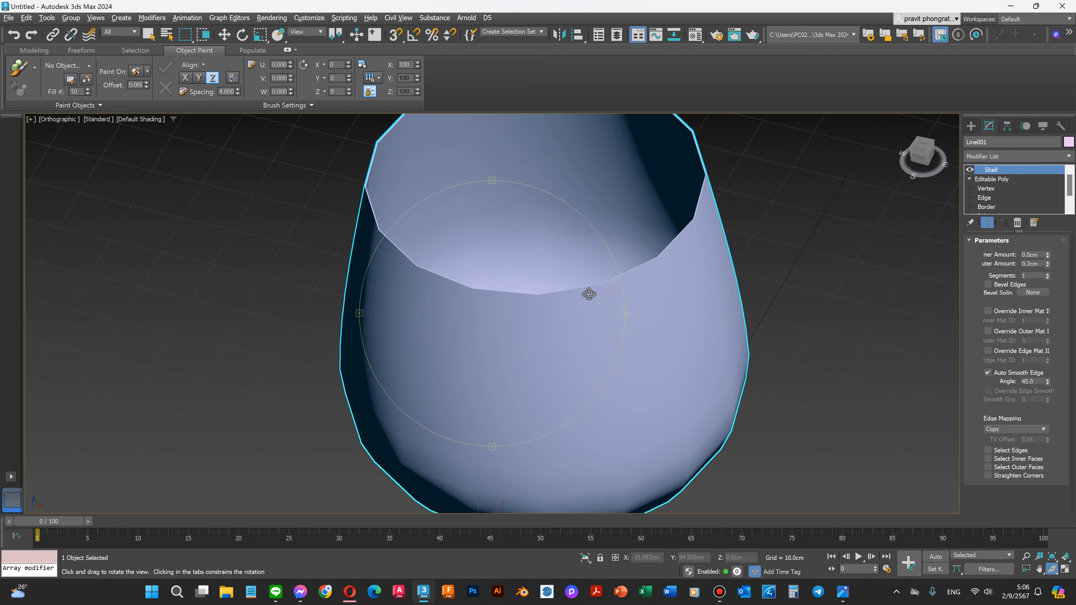
scroll(550, 236, "down", 3)
left_click_drag(550, 238, 543, 292)
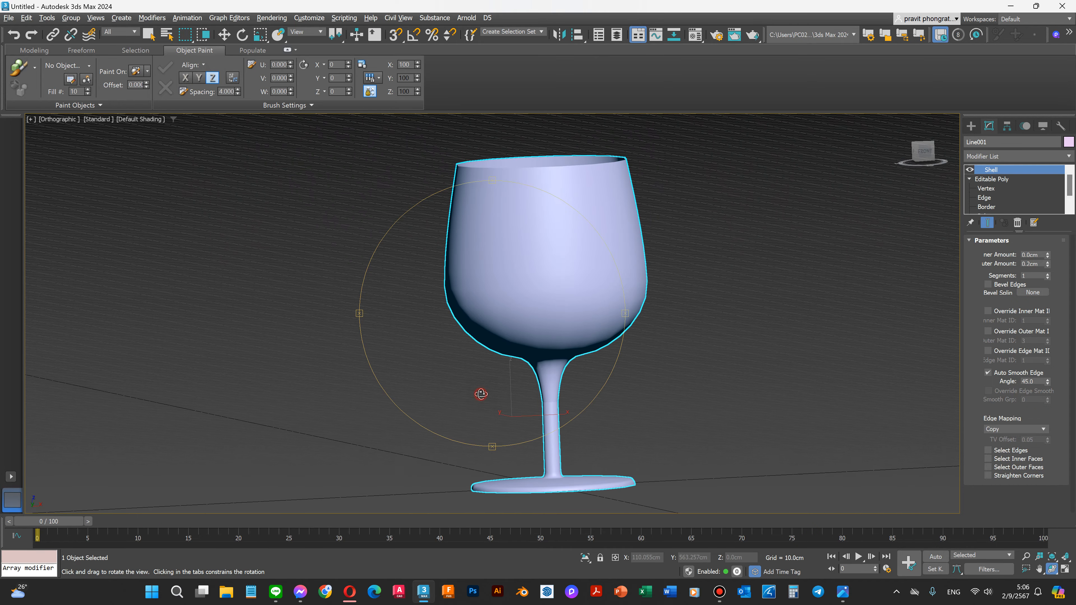
left_click_drag(482, 394, 466, 394)
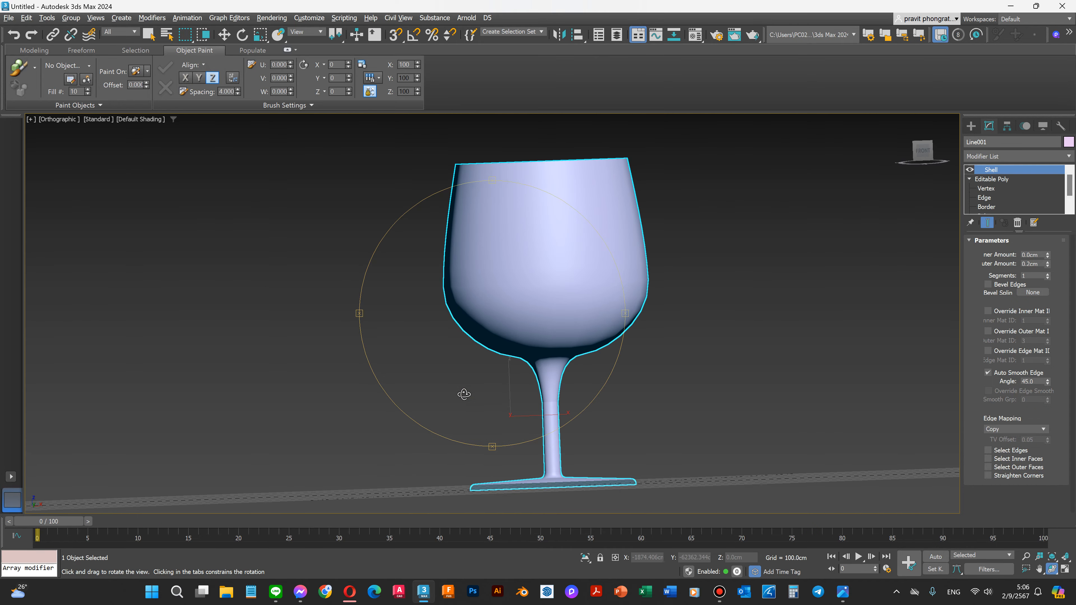
Show edged faces in the viewport and view the underside of the glass.
left_click(144, 119)
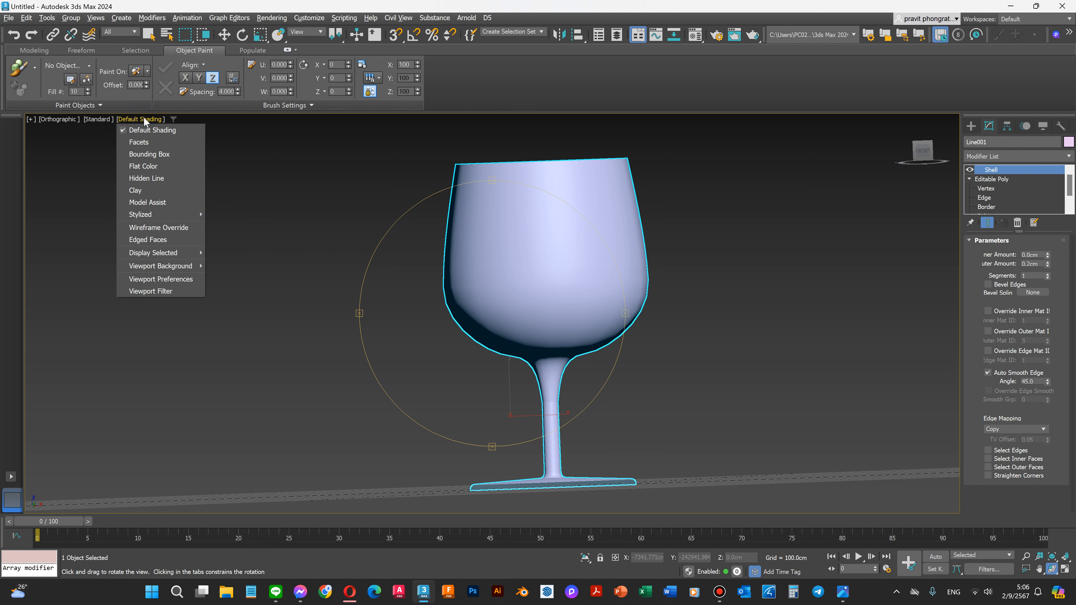
left_click(147, 240)
left_click_drag(419, 340, 402, 322)
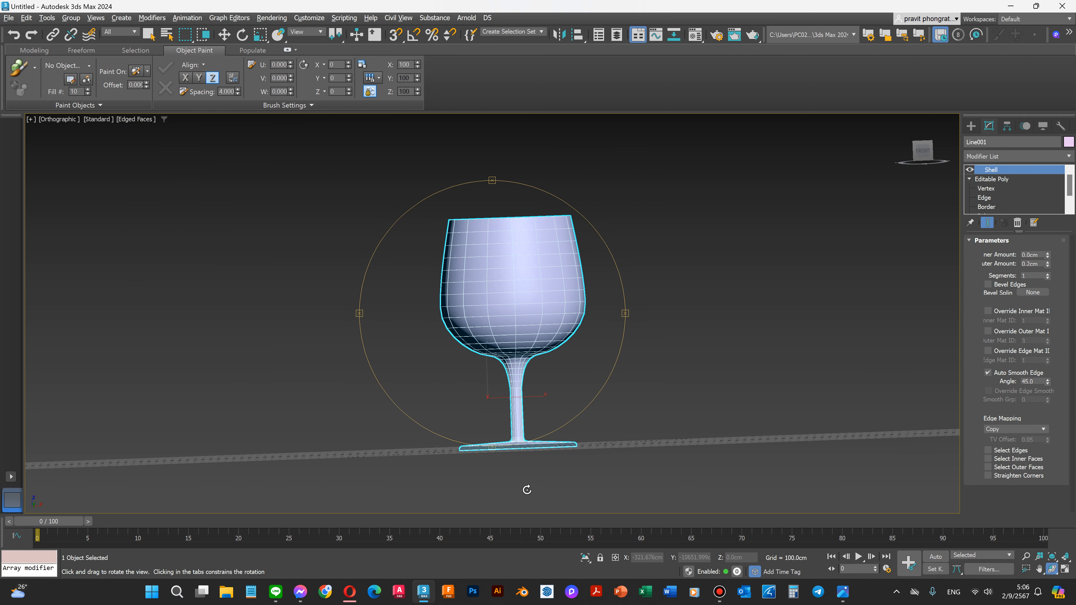
left_click_drag(516, 468, 511, 450)
left_click_drag(488, 379, 492, 351)
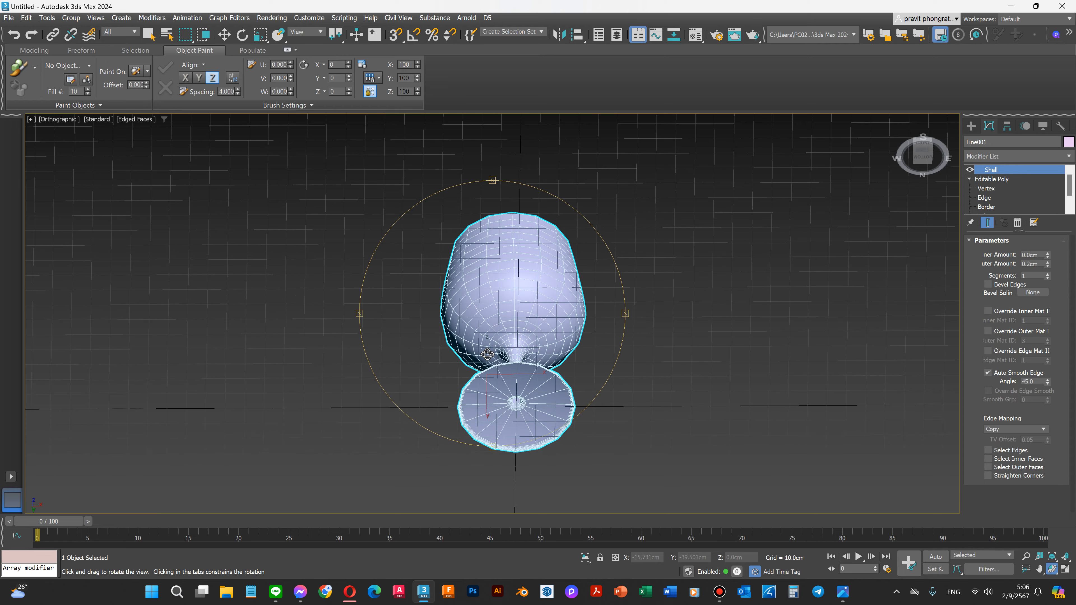
scroll(1003, 191, "down", 2)
Compare the base's outer edge at the Editable Poly's Polygon level with the Shell result.
left_click(995, 199)
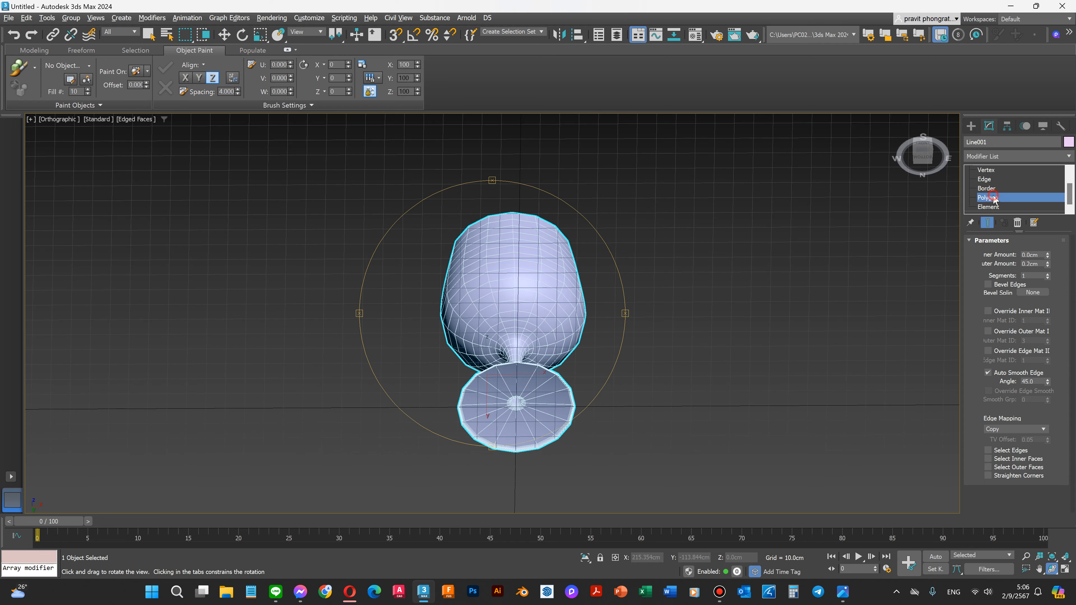
scroll(541, 430, "up", 5)
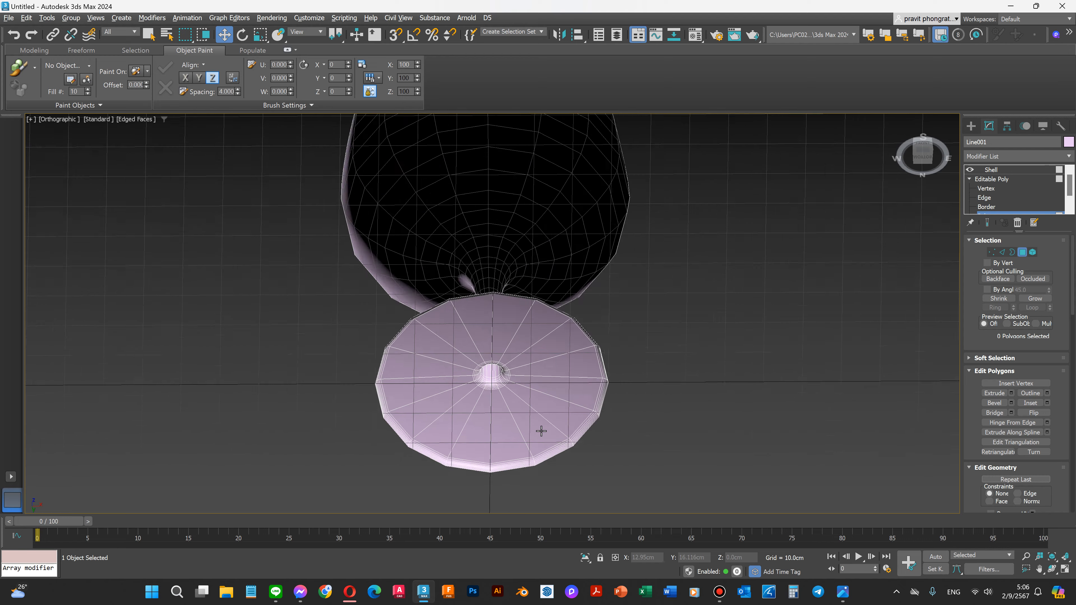
scroll(619, 350, "up", 2)
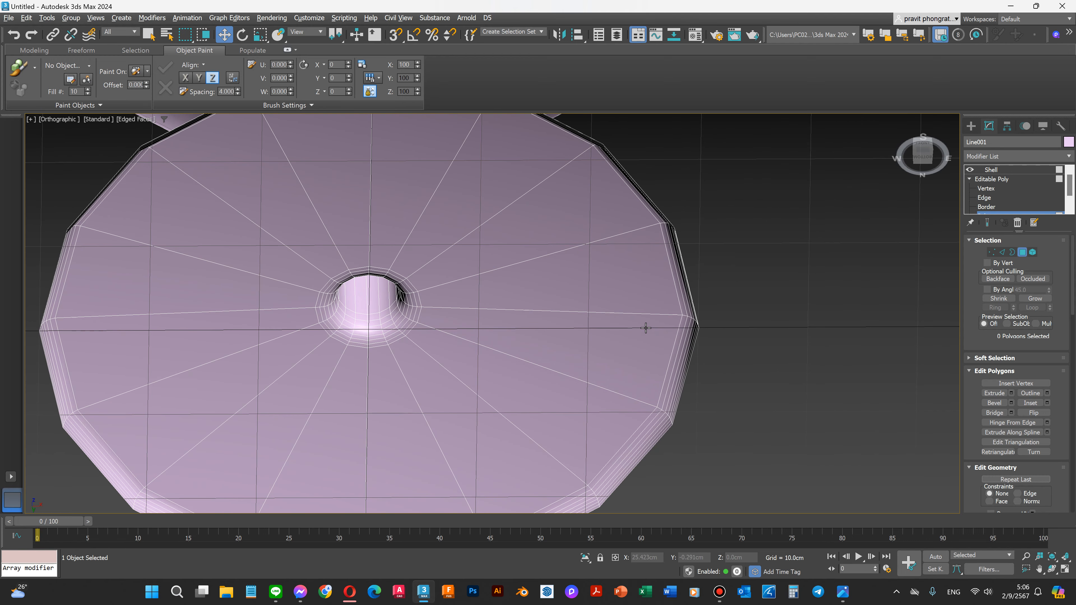
scroll(686, 313, "up", 4)
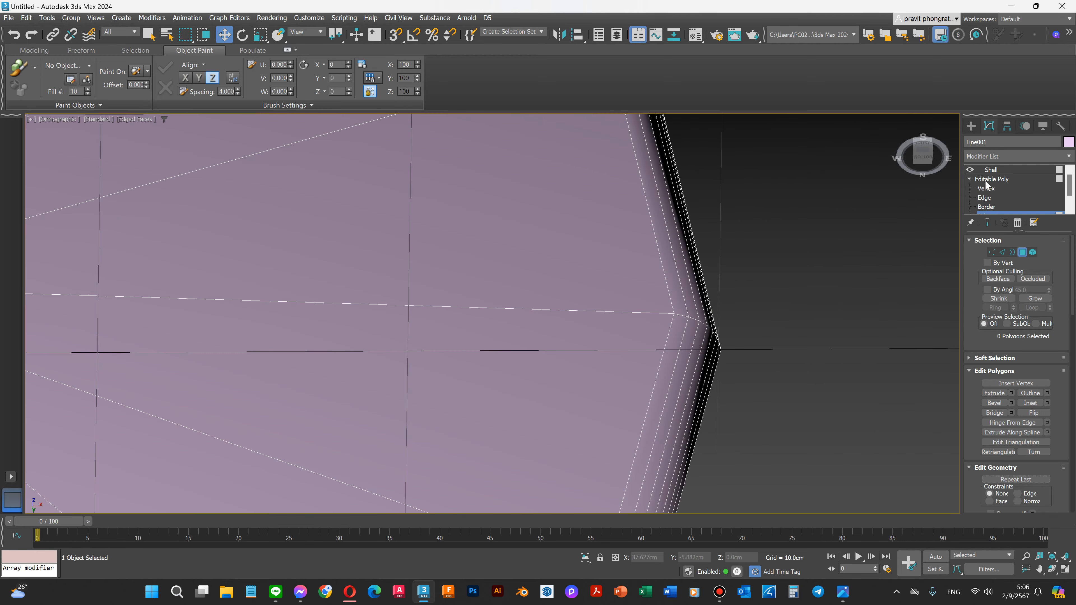
left_click(993, 170)
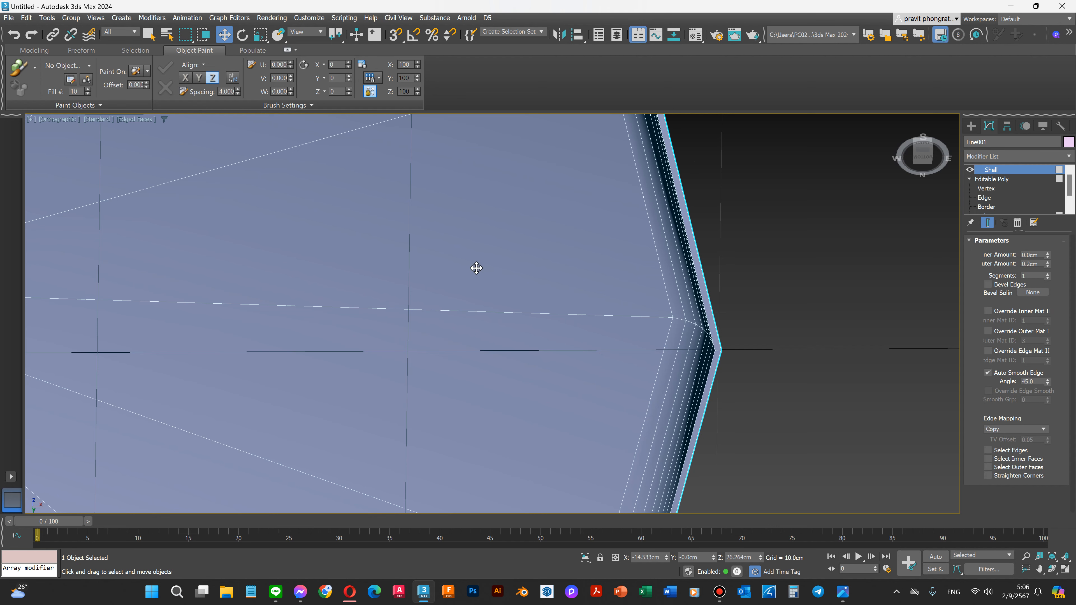
scroll(533, 292, "down", 2)
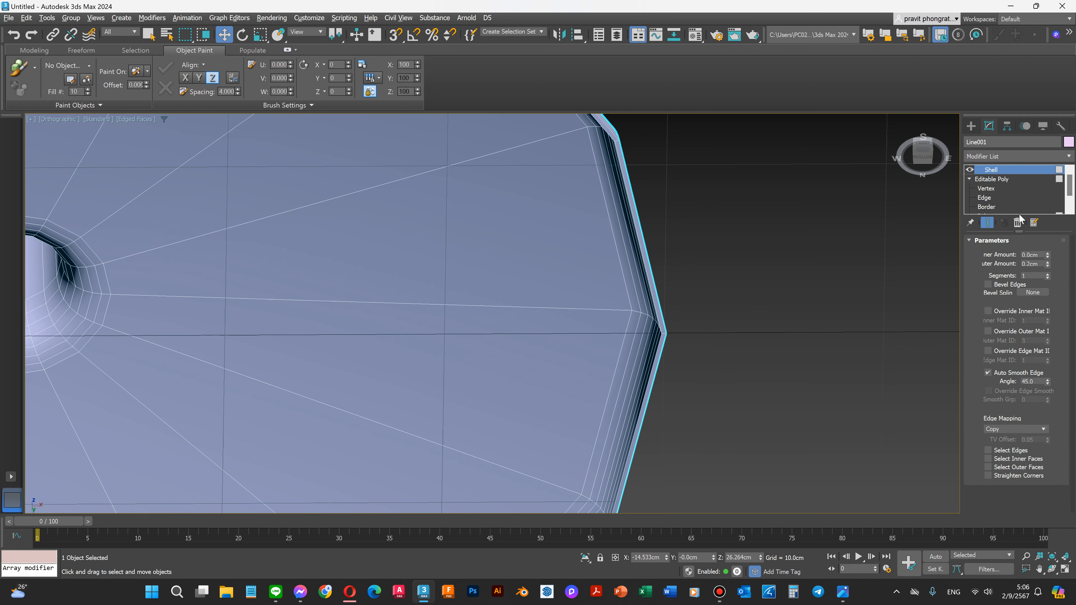
Convert the shelled glass to an Editable Poly and enter its Polygon sub-object level.
right_click(505, 271)
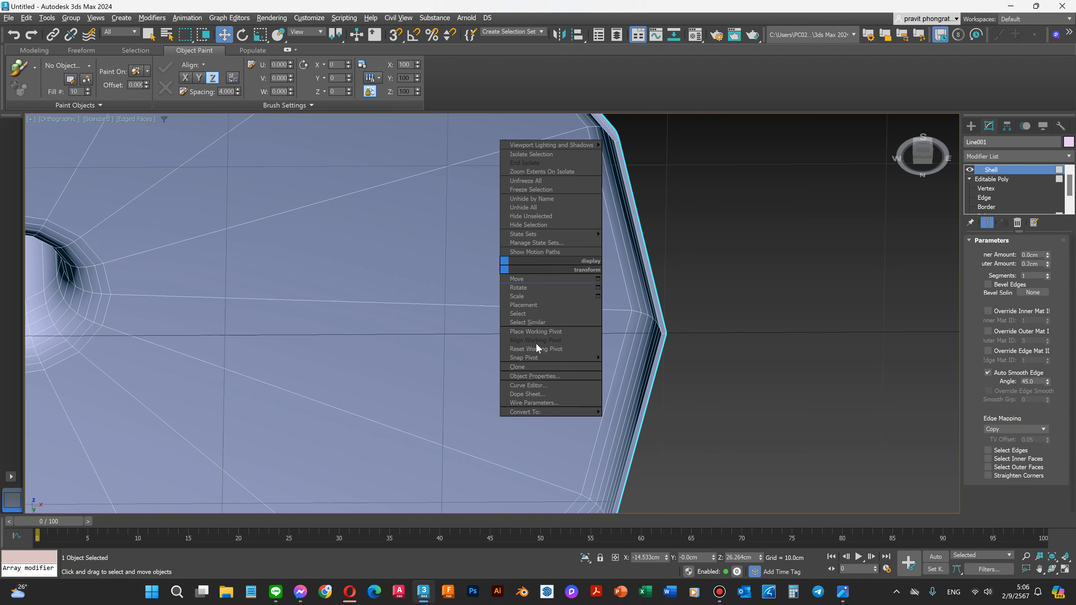
mouse_move(558, 412)
left_click(647, 421)
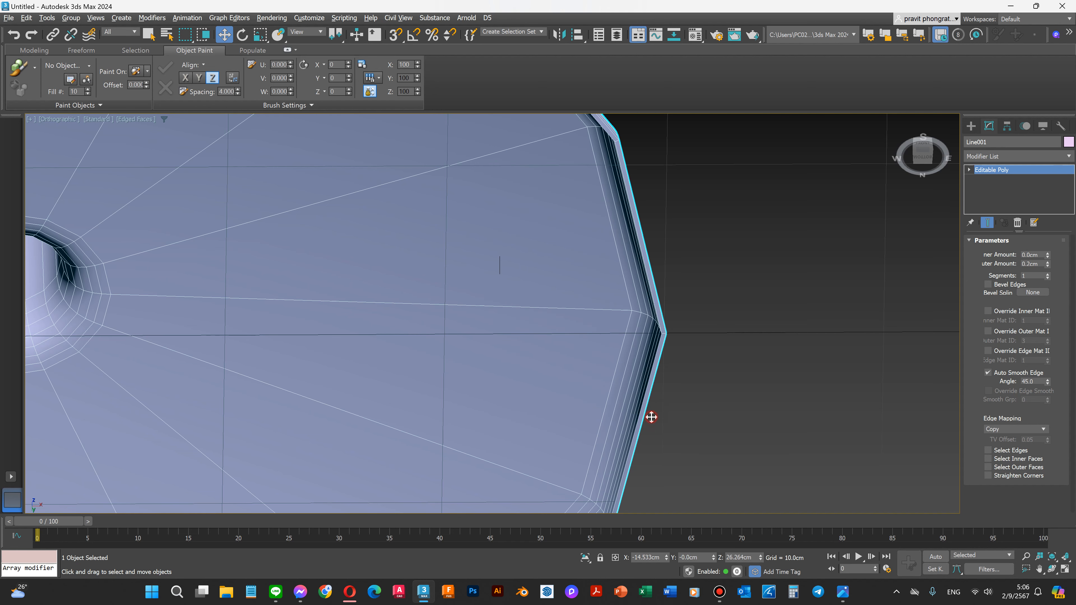
left_click(969, 170)
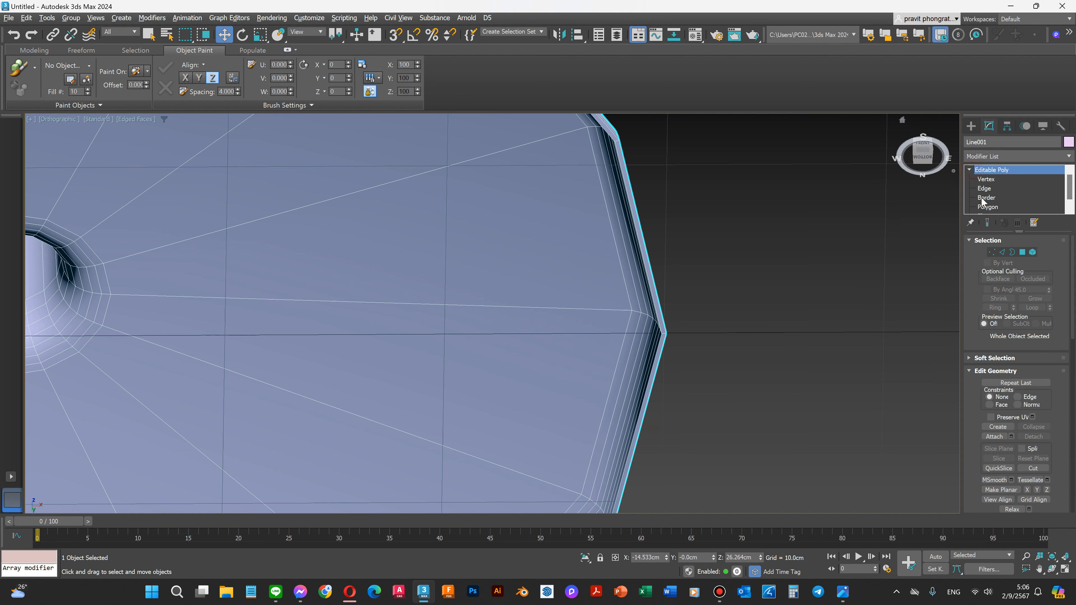
left_click(984, 207)
Select one full wedge of underside polygons on the base, from the outer rim in to the stem opening.
scroll(612, 272, "up", 2)
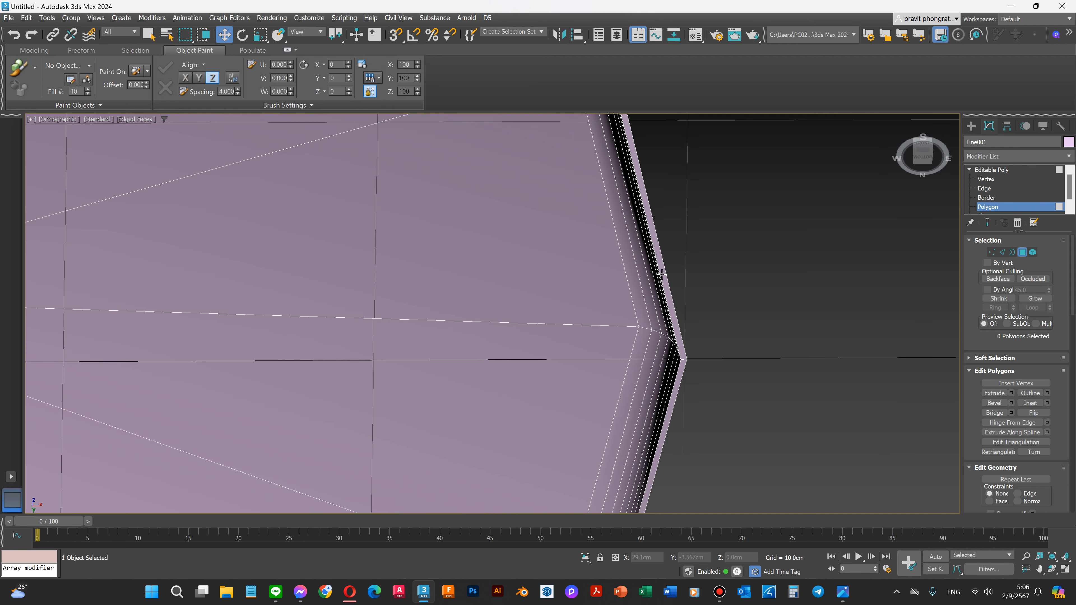
left_click(662, 274)
scroll(720, 283, "down", 5)
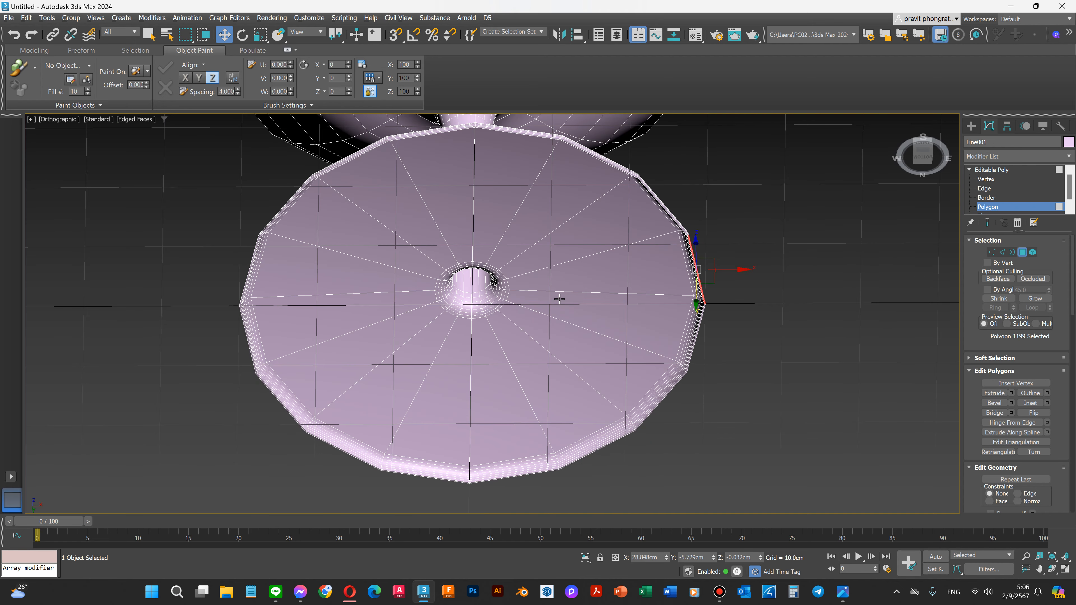
scroll(466, 294, "up", 2)
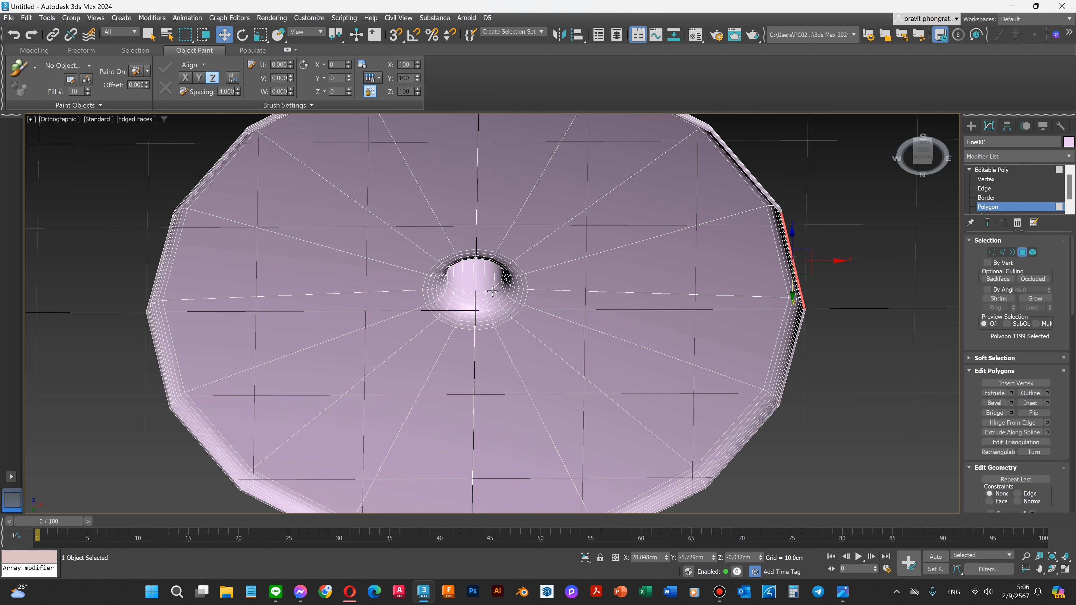
scroll(492, 292, "up", 3)
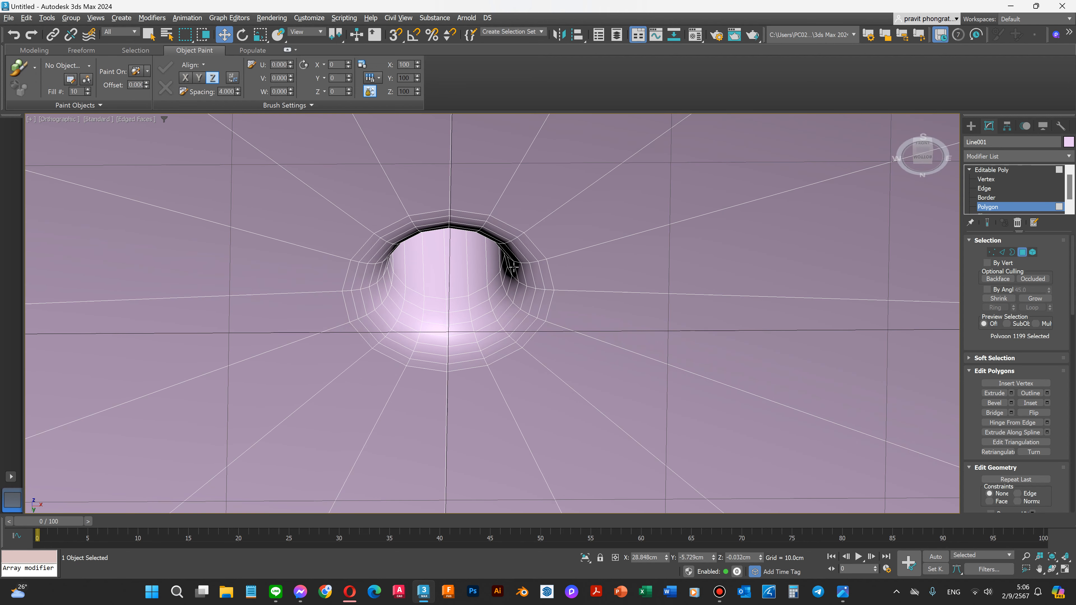
left_click(512, 267)
scroll(517, 276, "down", 2)
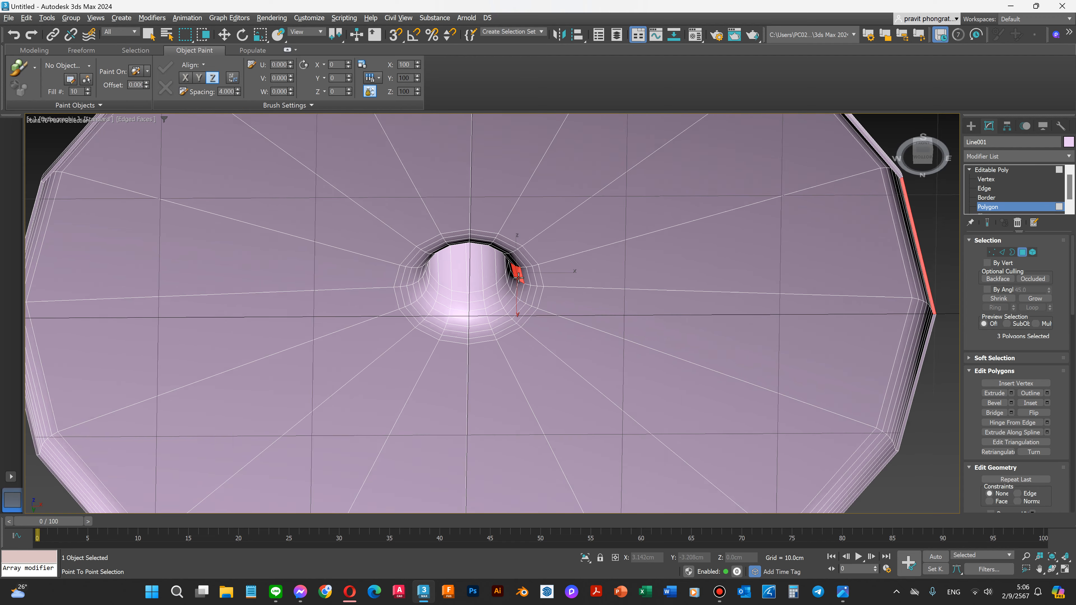
scroll(519, 277, "down", 2)
left_click(744, 266, "ctrl")
left_click(799, 262, "ctrl")
scroll(800, 263, "up", 4)
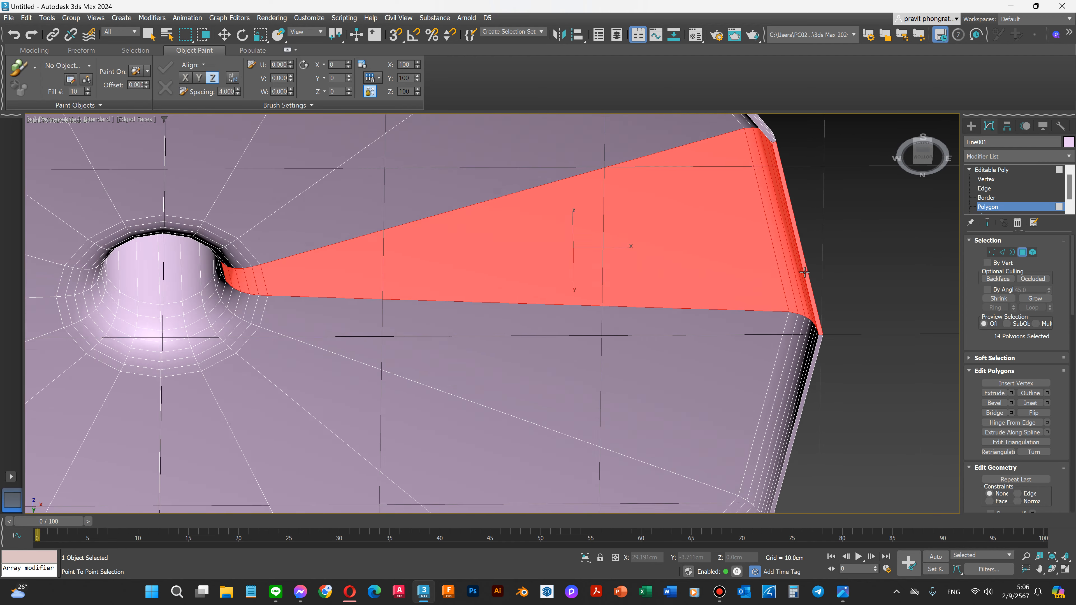
Add the neighbouring second wedge of underside polygons to the selection, including its rim strip and the faces at the stem opening.
left_click(818, 379, "ctrl")
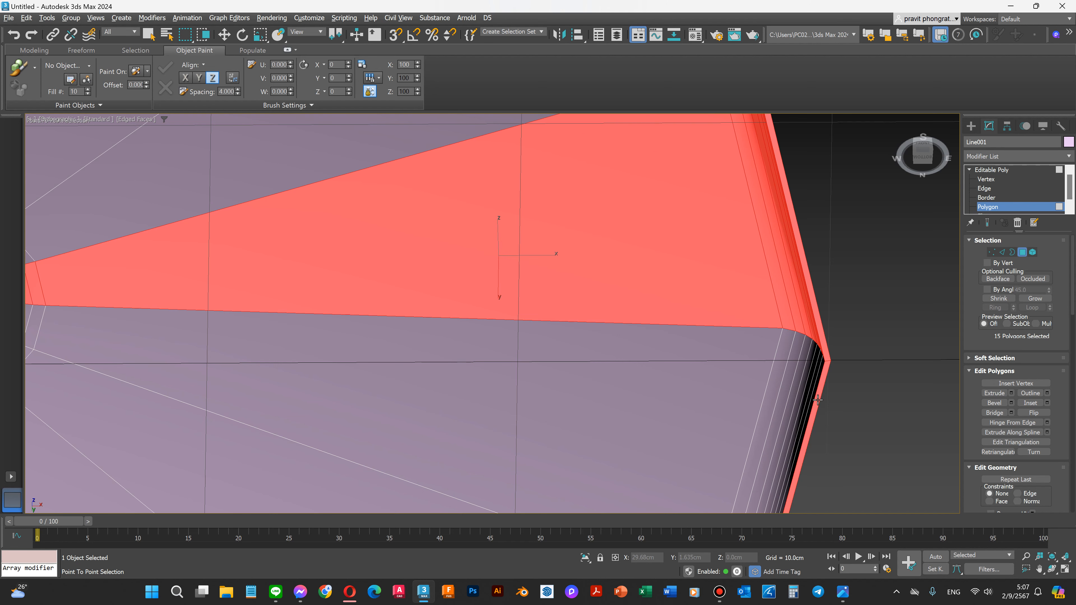
left_click(757, 381, "ctrl")
scroll(757, 382, "down", 3)
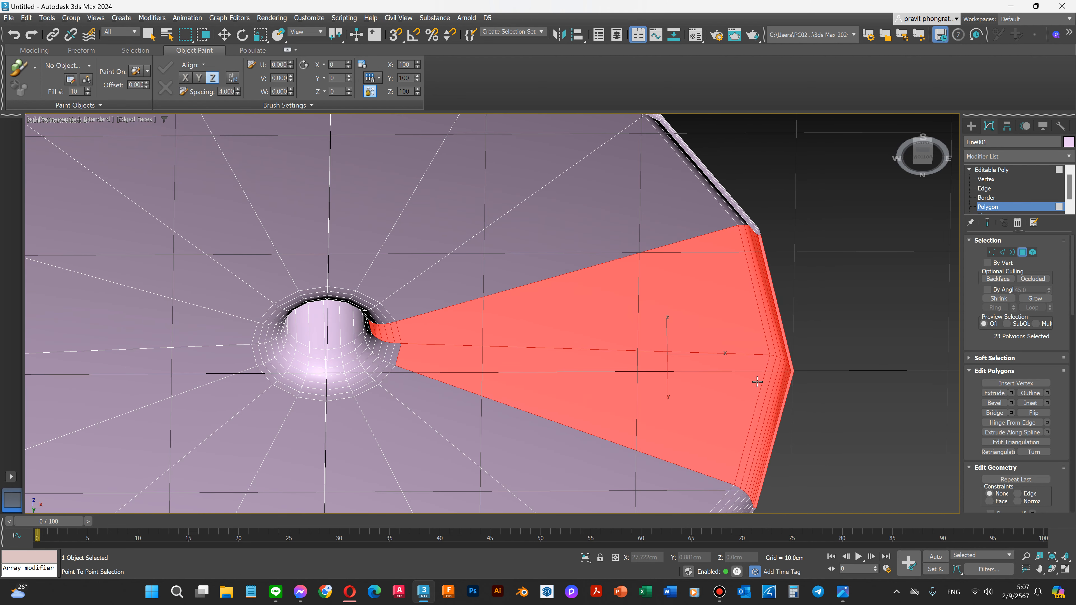
left_click(384, 355, "ctrl")
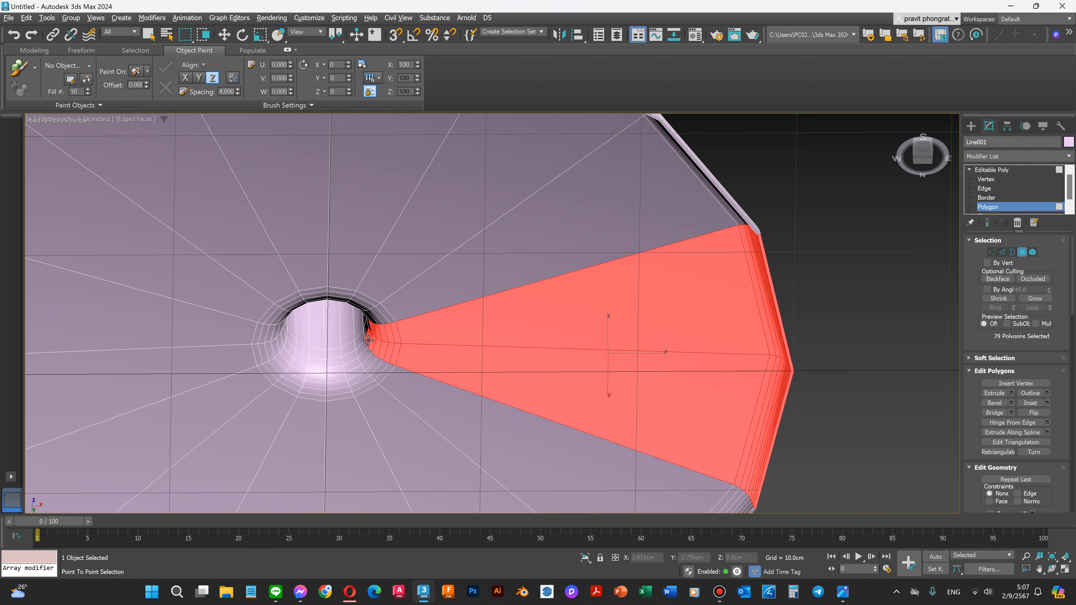
left_click(370, 344, "alt")
Extend the polygon selection with the third underside wedge, from the stem opening out to the base's rim.
left_click(368, 364, "ctrl")
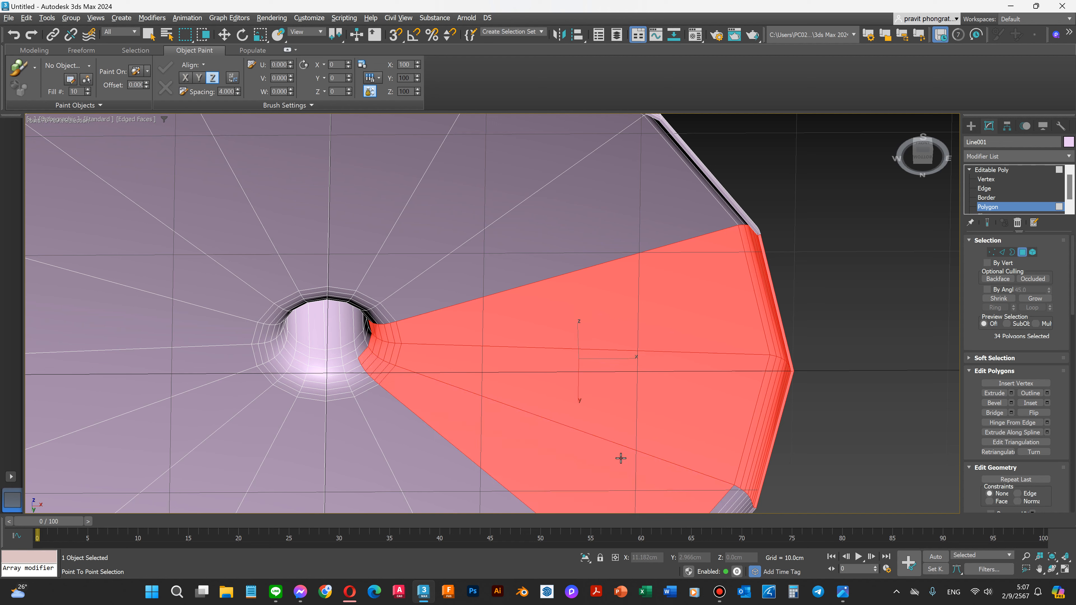
scroll(674, 361, "down", 5)
left_click(677, 430, "ctrl")
scroll(674, 435, "up", 6)
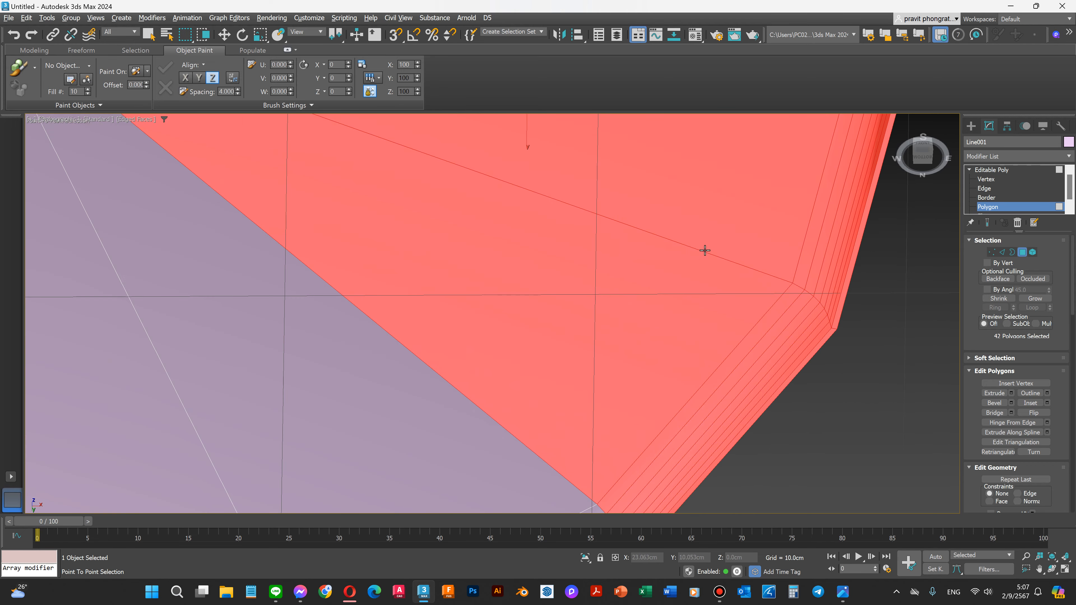
Add the fourth underside wedge of the base to the polygon selection, including its rim strip and the faces at the stem opening.
scroll(706, 244, "down", 5)
left_click(621, 382, "ctrl")
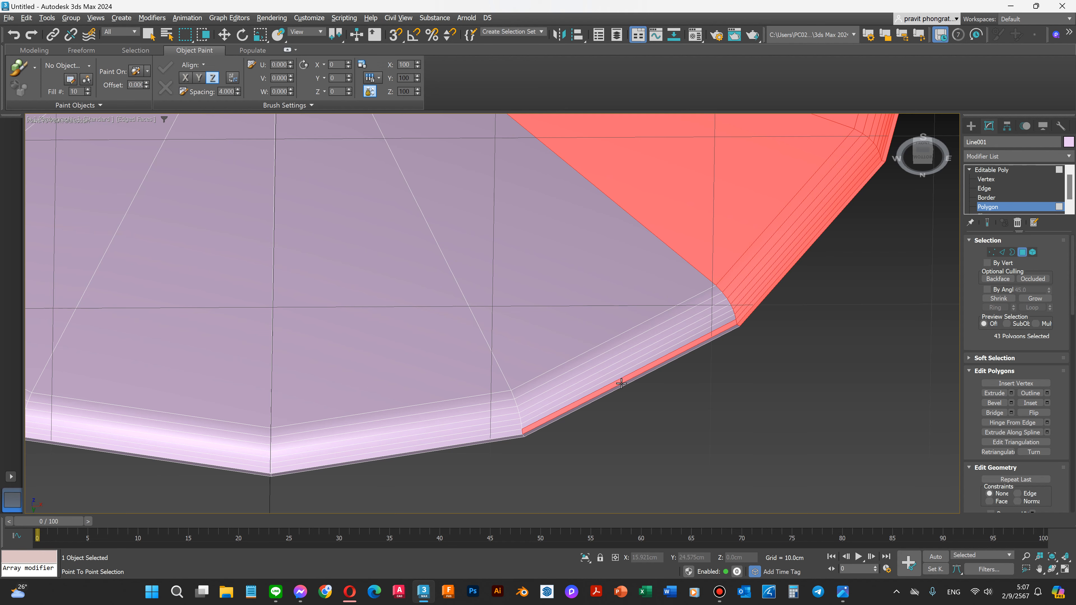
left_click(622, 385)
scroll(621, 386, "down", 4)
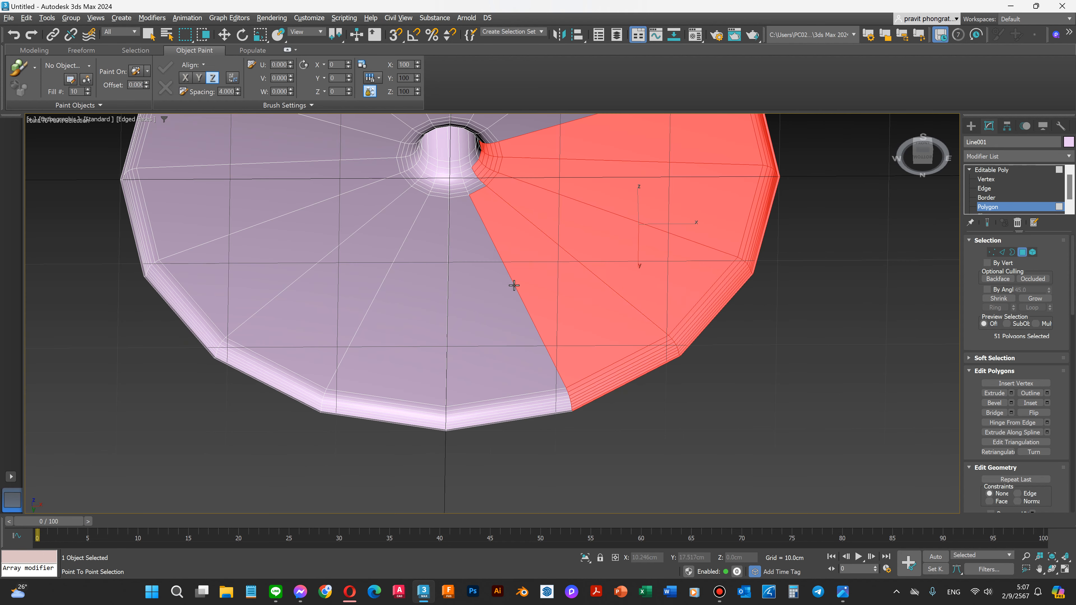
left_click(472, 171)
left_click(450, 177)
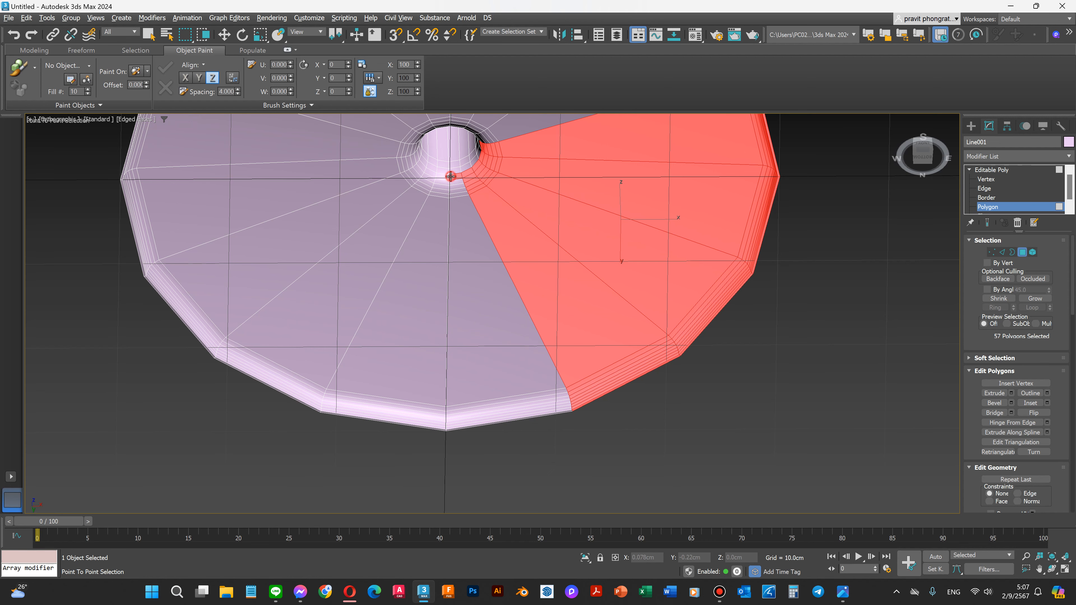
Extend the polygon selection with the fifth, sixth and seventh underside wedges, including their rim strips and stem-opening faces.
left_click(515, 419)
scroll(514, 420, "up", 4)
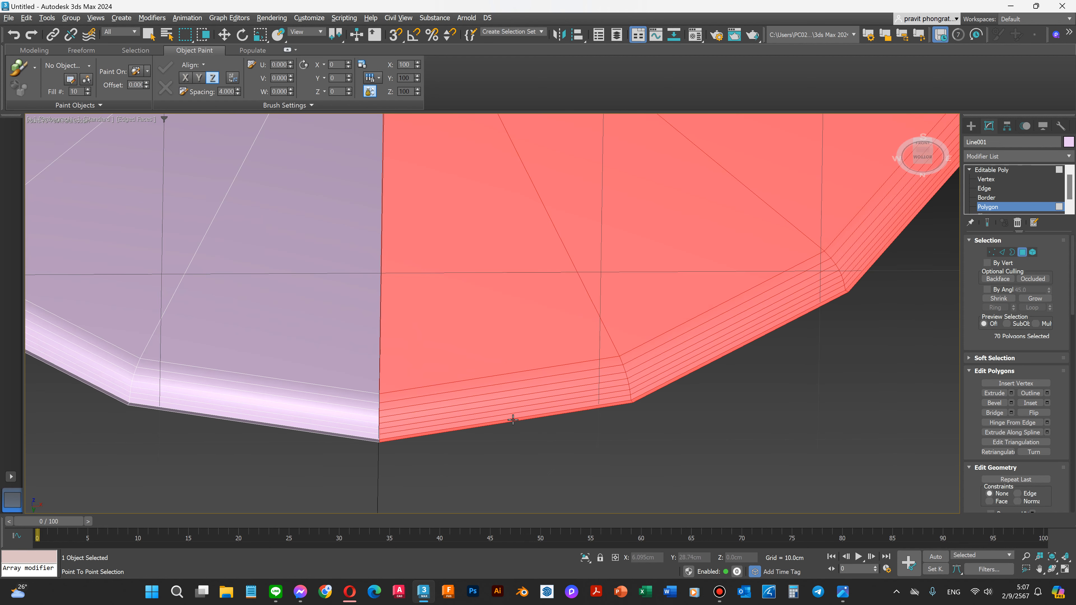
left_click(337, 434)
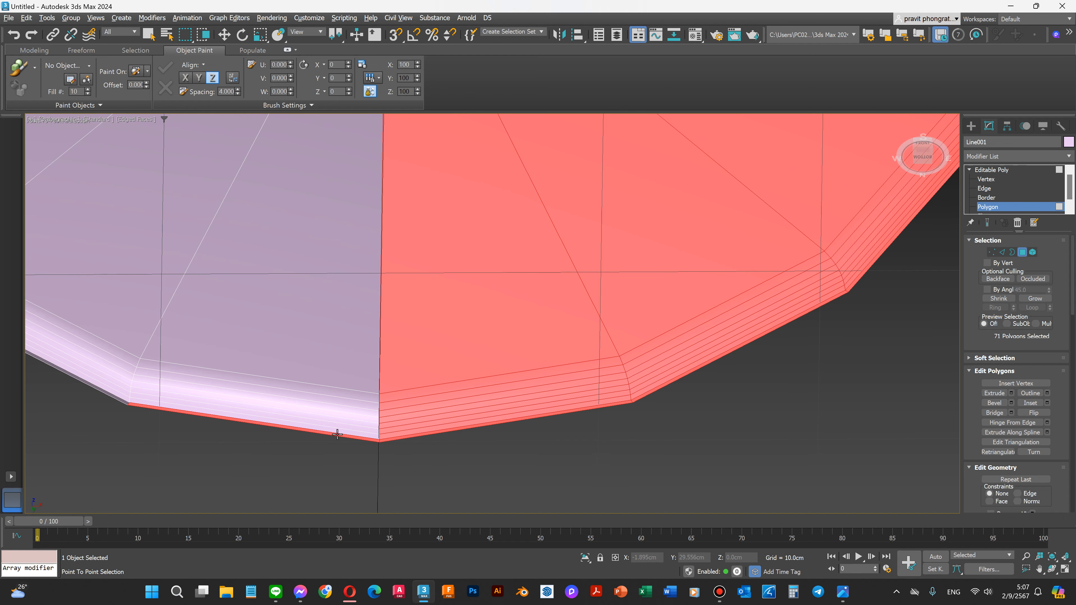
scroll(338, 434, "down", 4)
left_click(356, 186)
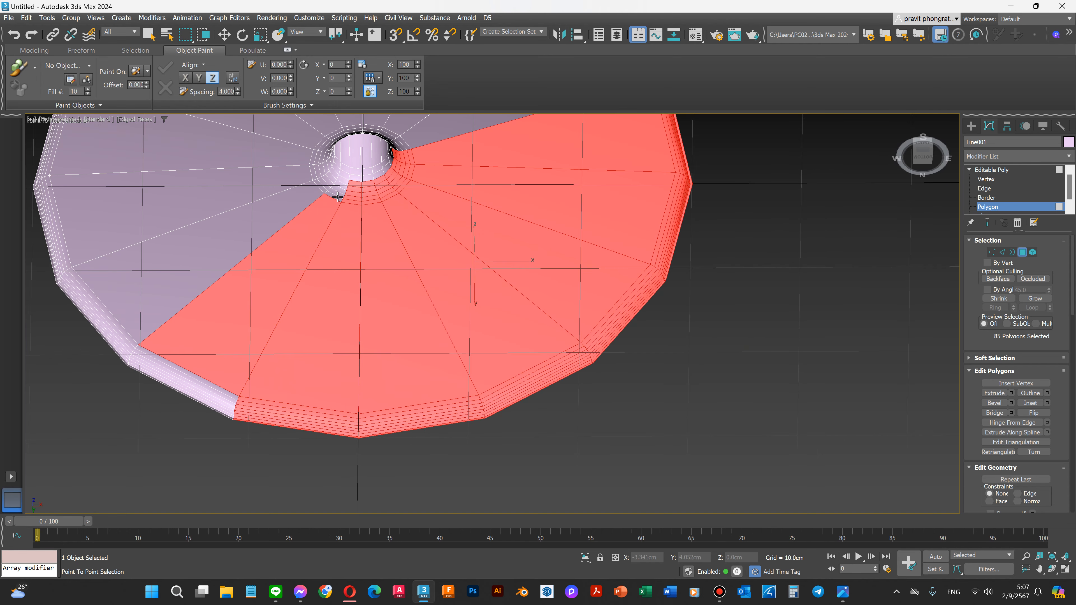
left_click(342, 184)
left_click(179, 397)
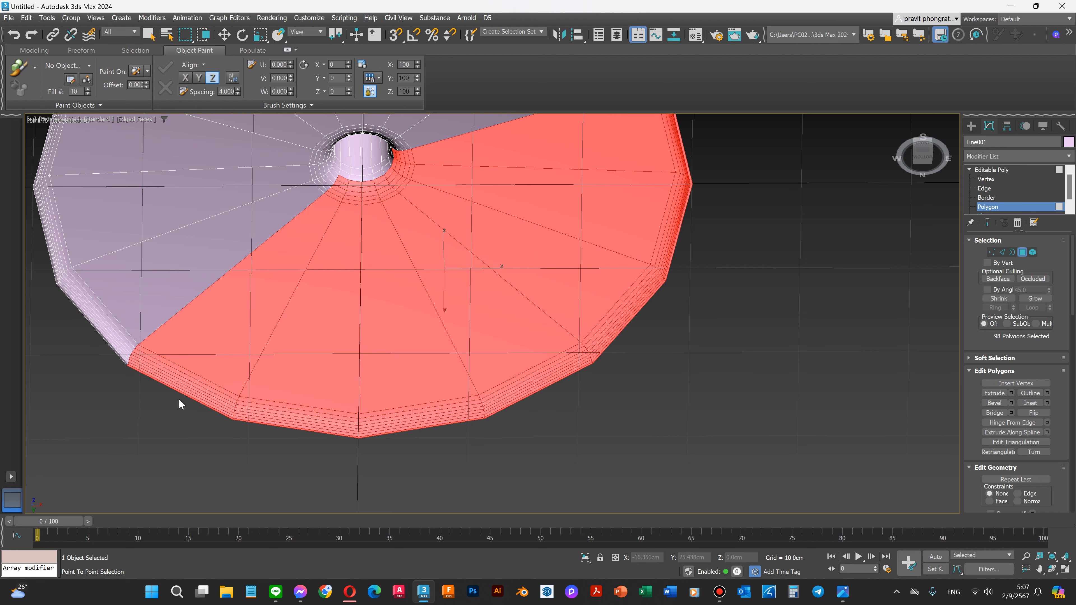
Add the eighth underside wedge to the selection, from the base's rim strip in to the curved faces at the stem opening.
scroll(180, 397, "up", 4)
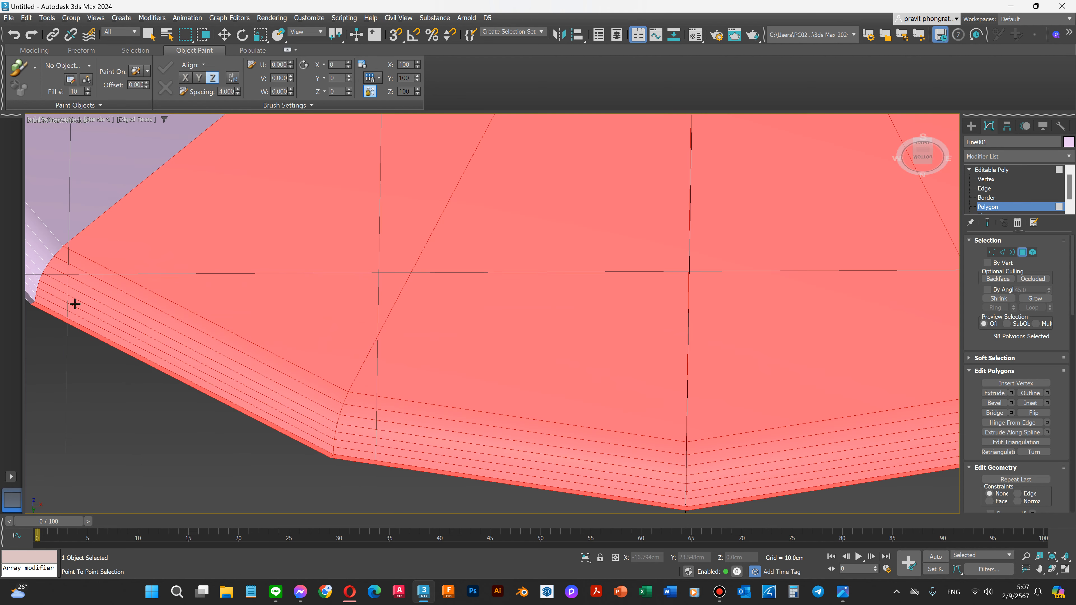
left_click(30, 298)
scroll(112, 411, "down", 6)
scroll(182, 305, "up", 4)
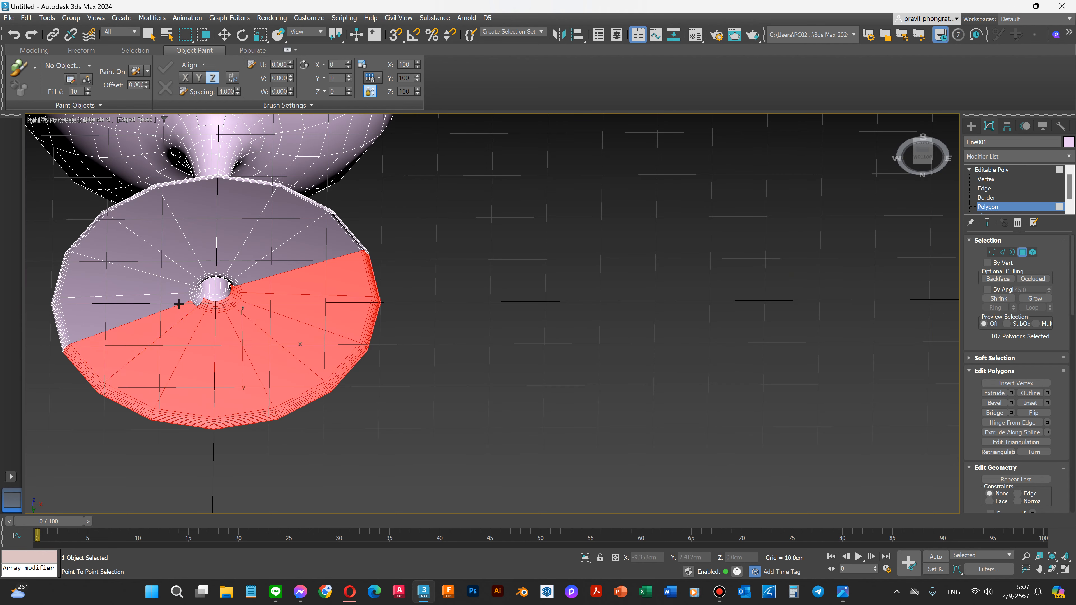
left_click(204, 313)
scroll(204, 313, "up", 4)
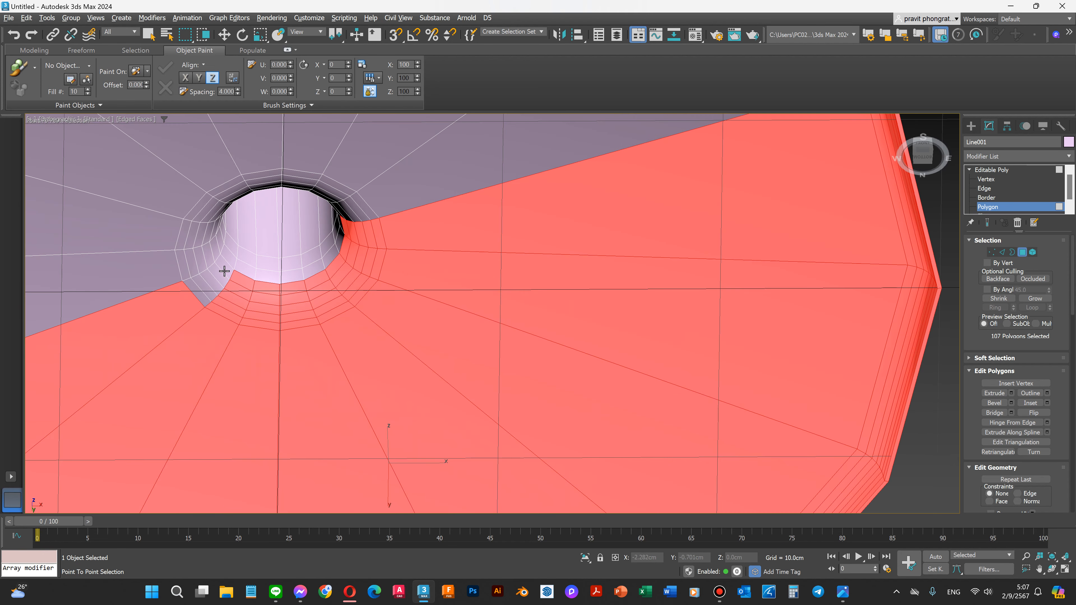
left_click(224, 271, "ctrl")
left_click(217, 250, "ctrl")
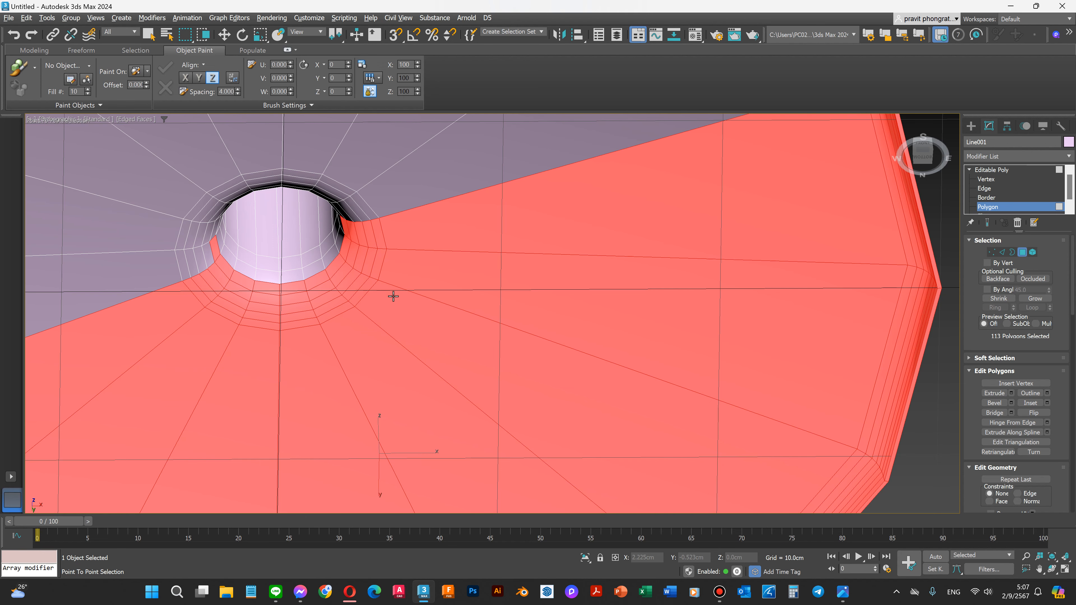
Select the ninth and tenth underside wedges with their rim strips, plus the adjoining faces around the stem opening.
scroll(394, 296, "down", 5)
scroll(127, 301, "up", 6)
left_click(150, 331, "ctrl")
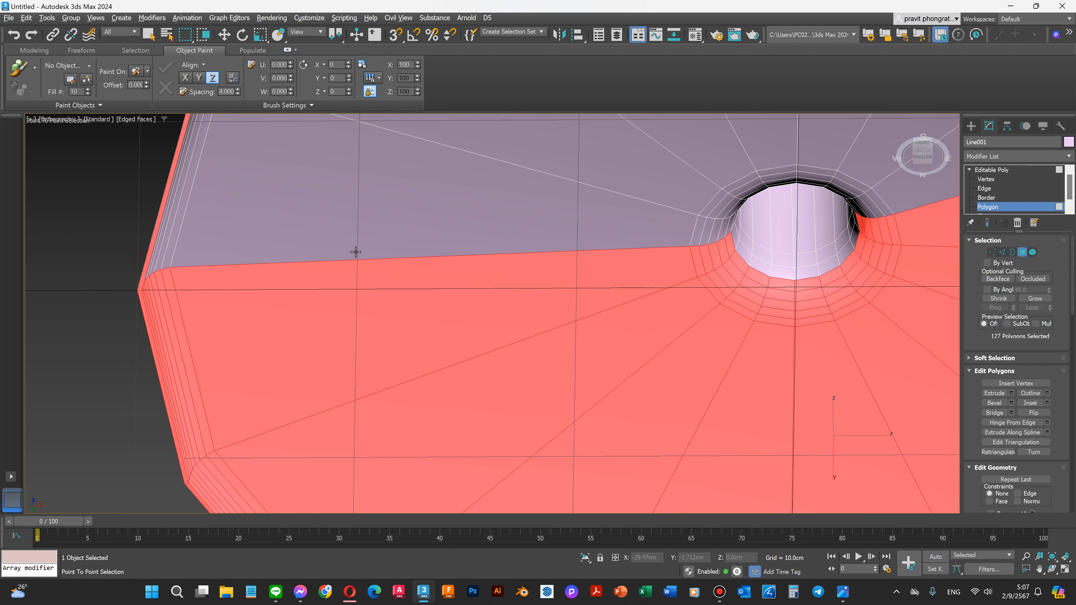
left_click(562, 226, "ctrl")
left_click(717, 239, "ctrl")
scroll(717, 238, "up", 2)
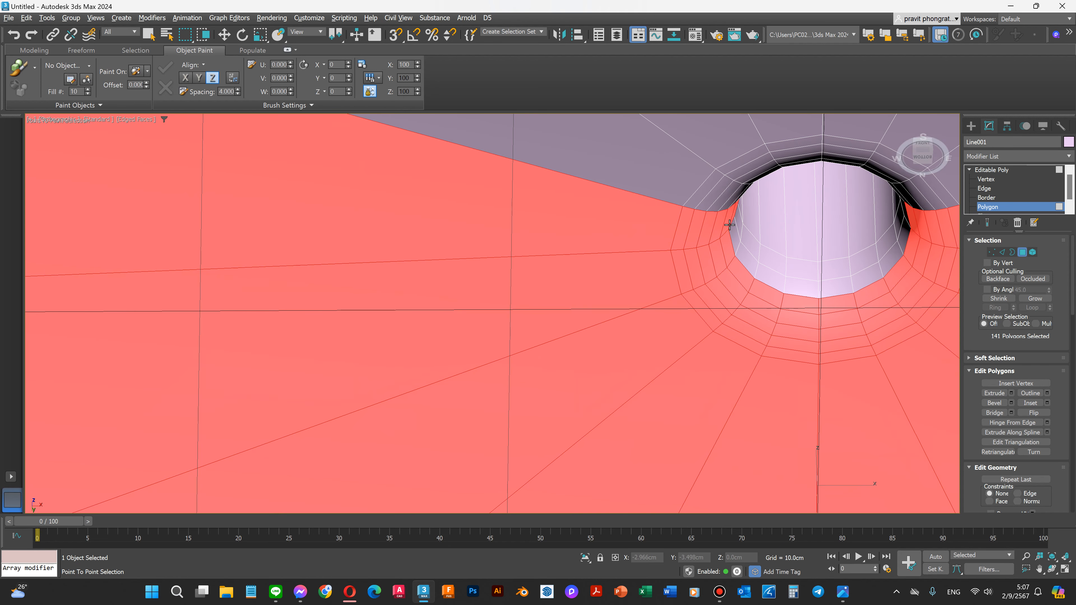
left_click(728, 218, "ctrl")
left_click(739, 199, "ctrl")
left_click(730, 202, "ctrl")
scroll(707, 214, "down", 5)
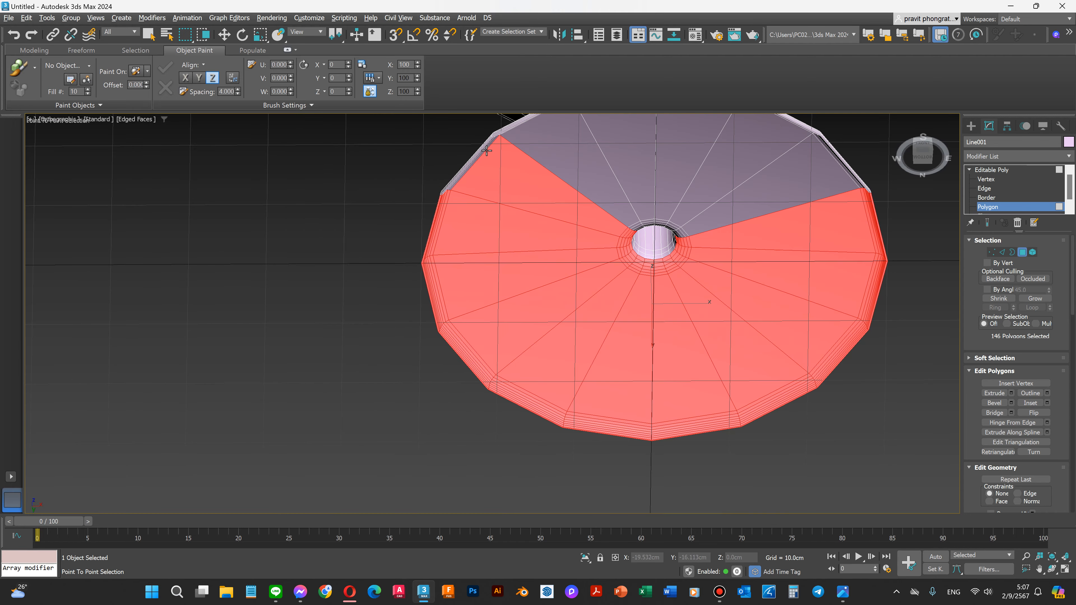
Add the narrow rim polygons of the eleventh wedge and start the twelfth wedge's rim, deselecting faces picked by mistake.
scroll(487, 151, "up", 5)
left_click(407, 194, "ctrl")
left_click(403, 221, "ctrl")
left_click(404, 220, "alt")
scroll(398, 302, "down", 5)
left_click(500, 126, "ctrl")
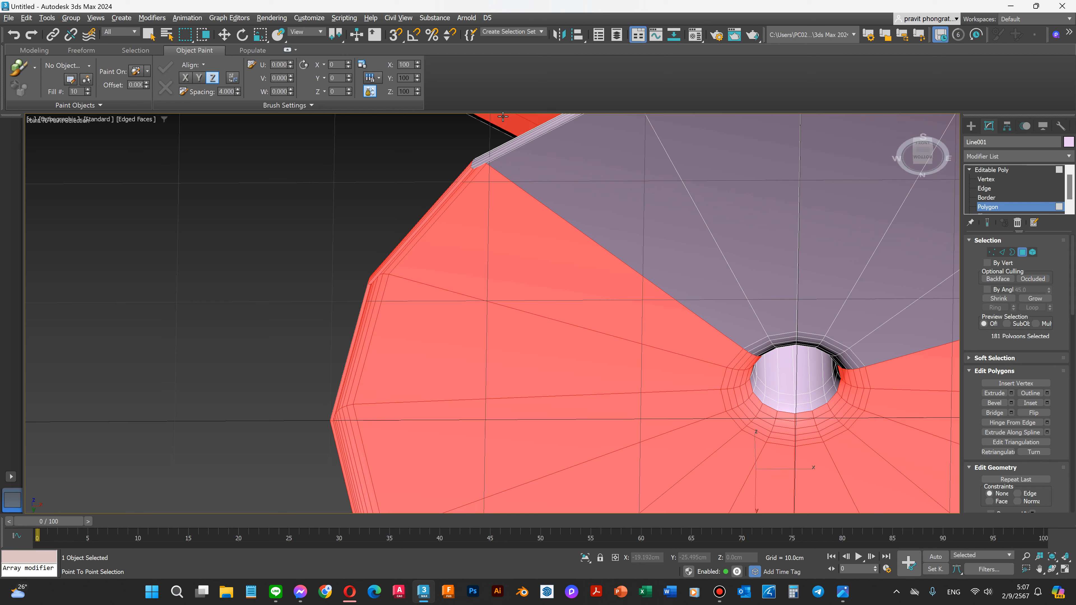
scroll(500, 131, "up", 5)
left_click(491, 168, "alt")
left_click(486, 180, "ctrl")
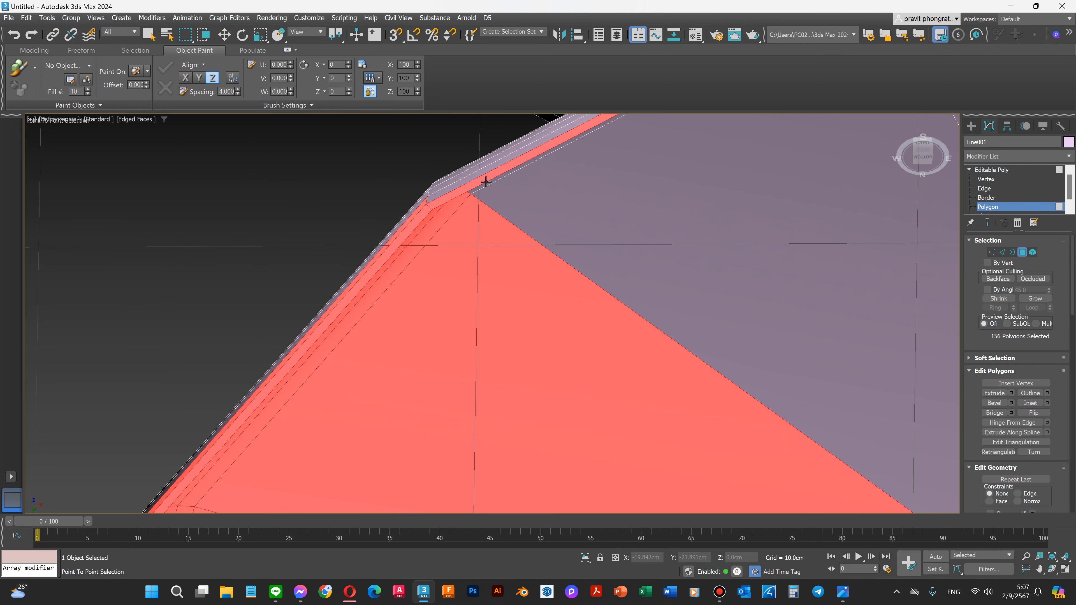
Add the twelfth wedge's underside and stem-opening faces, removing stray polygons inside the stem from the selection.
scroll(486, 181, "down", 5)
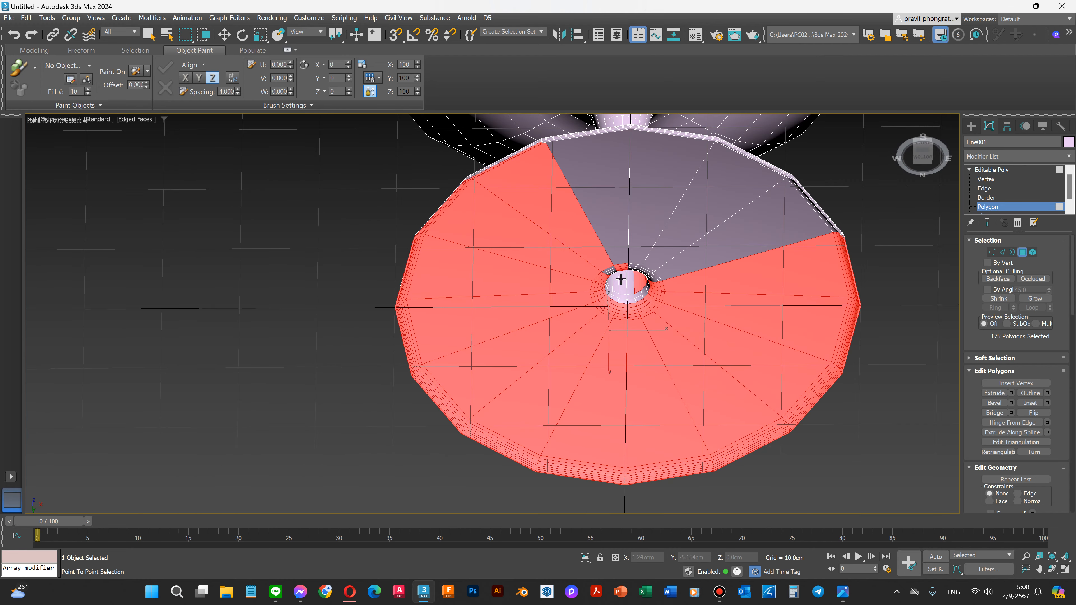
left_click(620, 283, "ctrl")
scroll(619, 277, "up", 5)
left_click(619, 276, "alt")
scroll(617, 273, "up", 2)
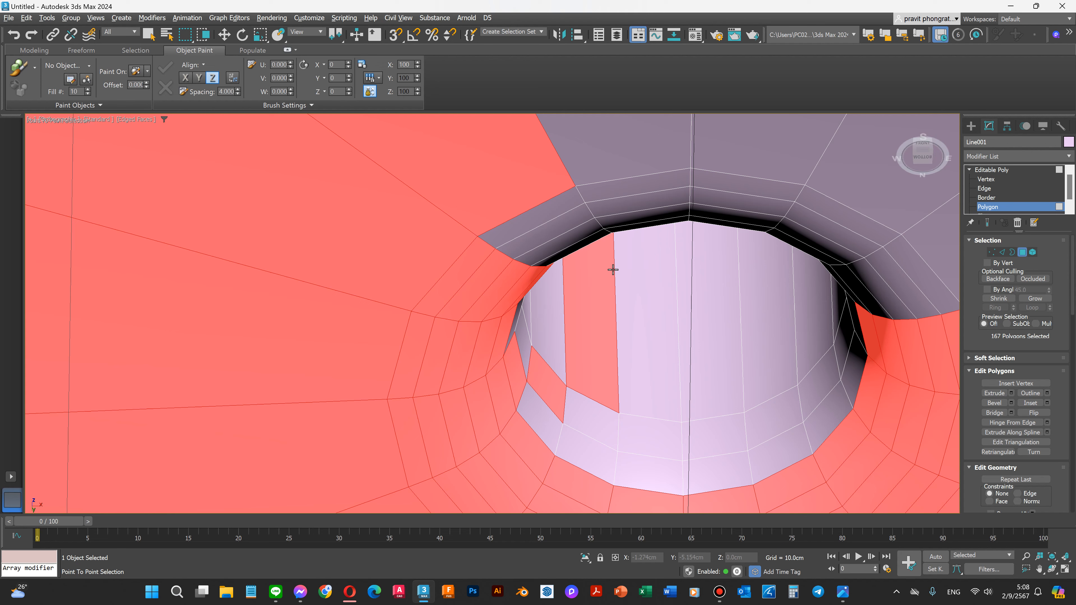
left_click(571, 250, "ctrl")
left_click(628, 235, "ctrl")
left_click(636, 231, "alt")
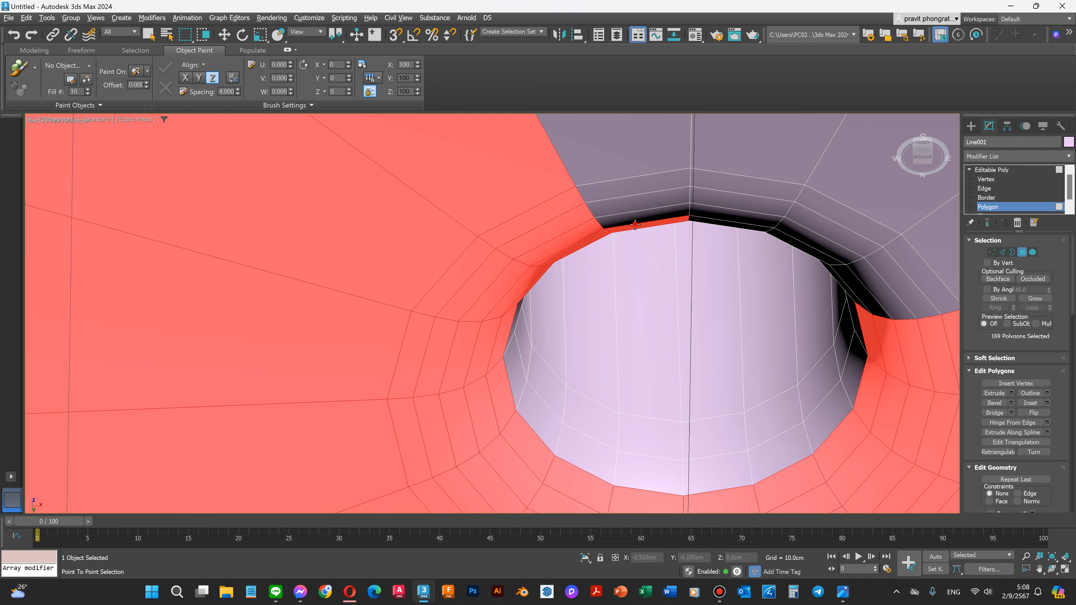
Add the thirteenth underside wedge to the selection, including its stem-opening faces and the narrow strips along the base's rim.
left_click(617, 242, "ctrl")
scroll(607, 260, "down", 4)
scroll(608, 260, "down", 5)
left_click(589, 121, "ctrl")
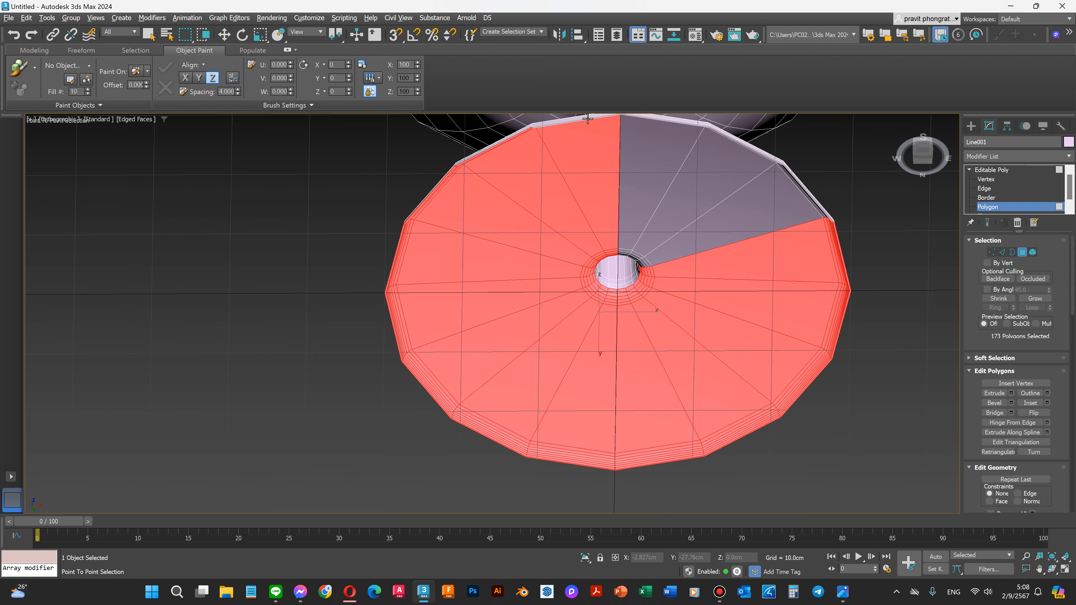
scroll(559, 120, "up", 6)
scroll(559, 120, "up", 2)
left_click(394, 169, "alt")
left_click(394, 158, "ctrl")
scroll(354, 195, "down", 5)
Extend the selection with the fourteenth underside wedge, its inner rim strips and its faces around the stem opening.
left_click(533, 175, "ctrl")
scroll(596, 175, "up", 5)
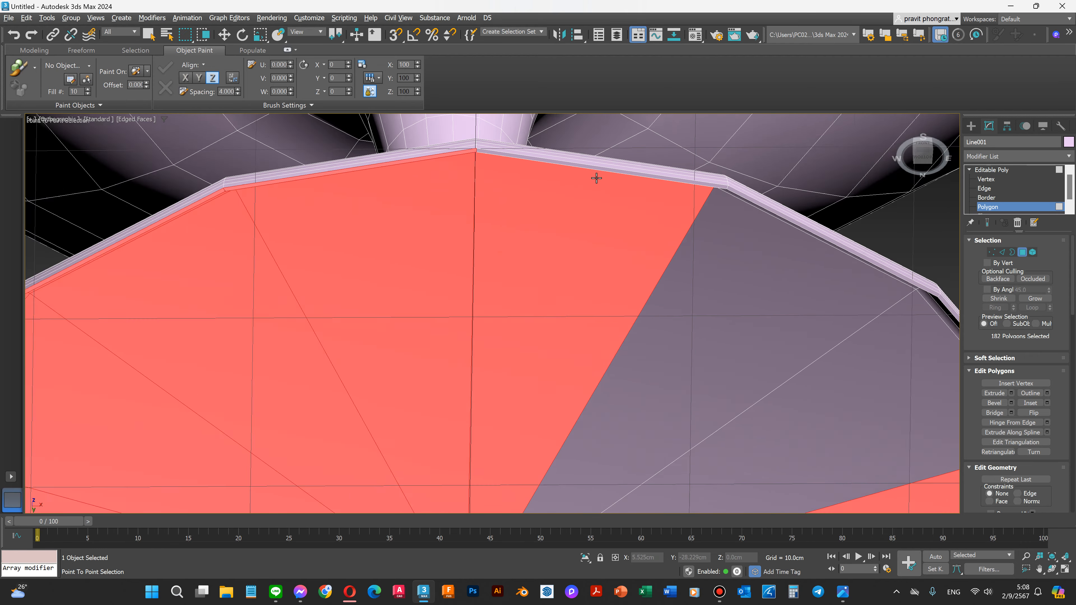
left_click(603, 168, "alt")
left_click(605, 162, "ctrl")
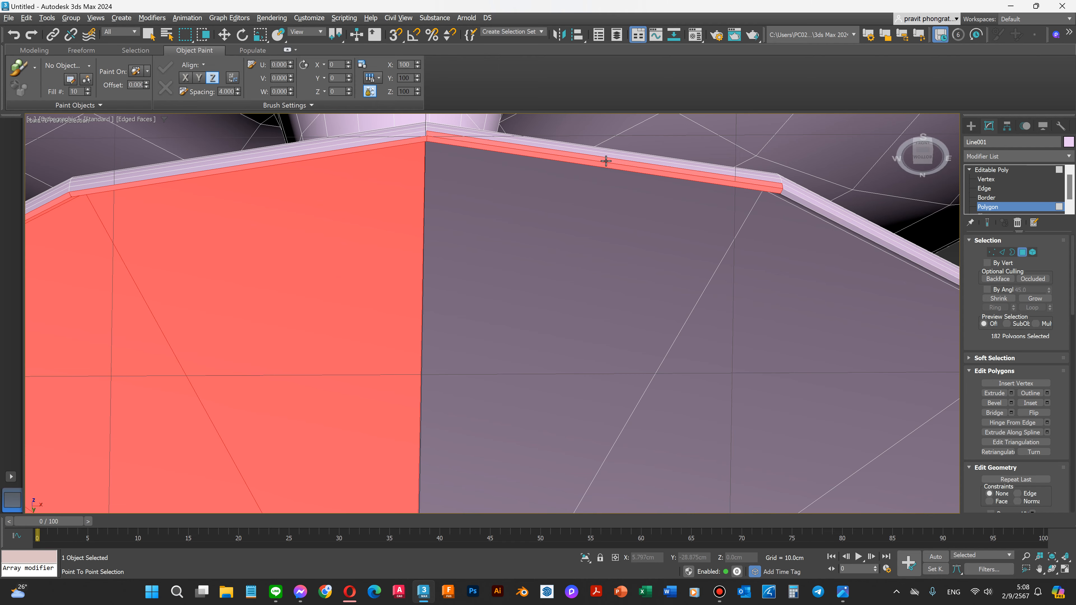
scroll(605, 161, "down", 5)
scroll(587, 281, "up", 3)
left_click(576, 293, "ctrl")
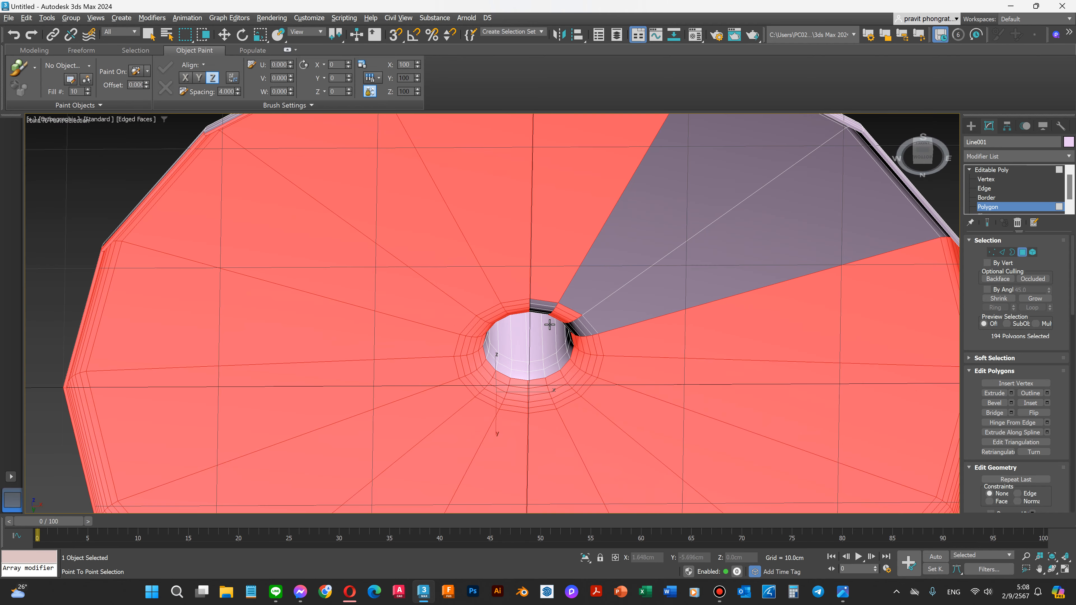
scroll(572, 301, "up", 3)
left_click(520, 292, "ctrl")
left_click(521, 292, "alt")
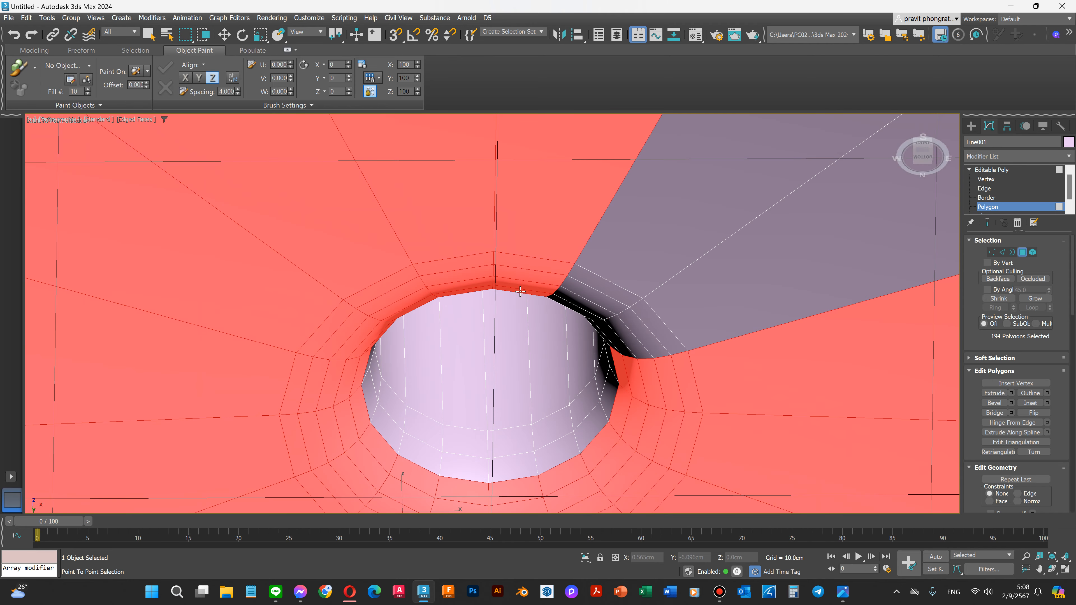
left_click(570, 304, "ctrl")
Add the fifteenth wedge's underside and rim strips to the selection, along with the inner rim strip of the last wedge.
scroll(572, 301, "down", 6)
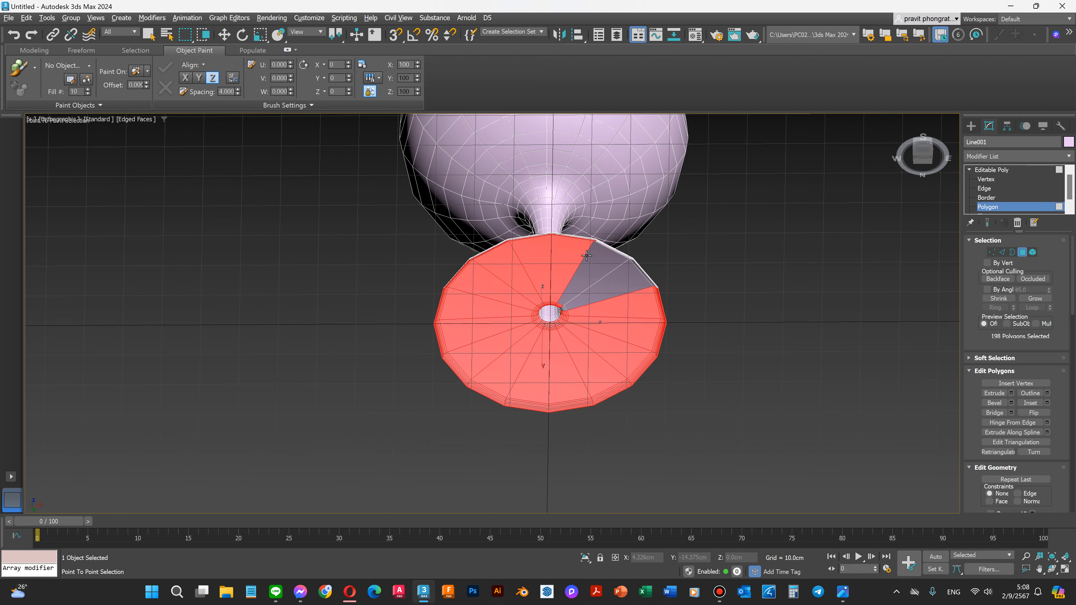
scroll(619, 250, "up", 6)
left_click(680, 246, "ctrl")
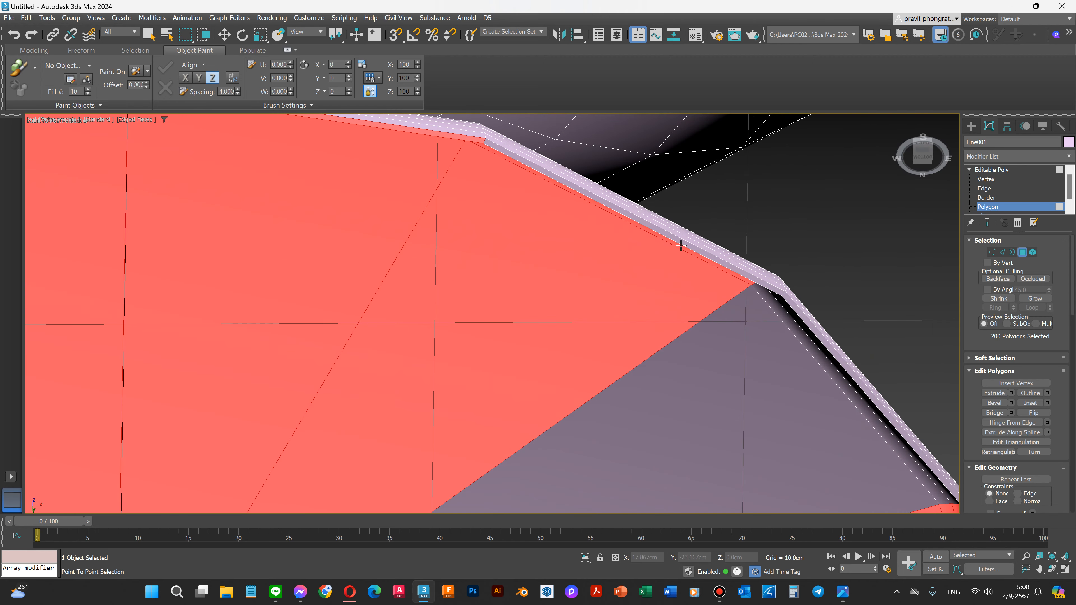
left_click(682, 244, "ctrl")
left_click(788, 301, "ctrl")
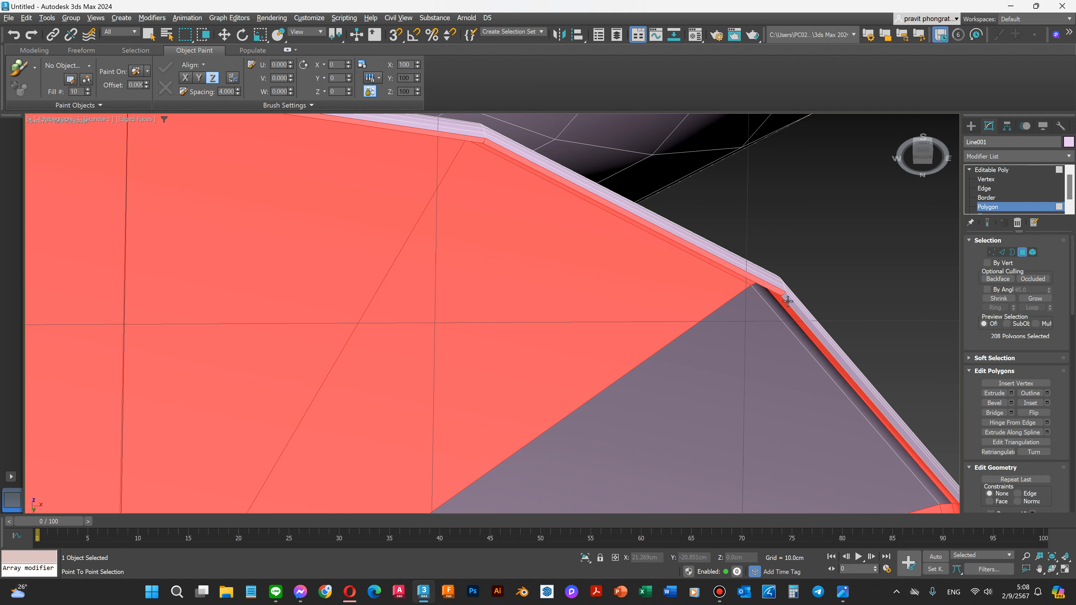
left_click(770, 271, "ctrl")
Complete the underside selection with the last remaining wedge and its faces around the stem opening.
scroll(770, 266, "down", 8)
left_click(684, 312, "ctrl")
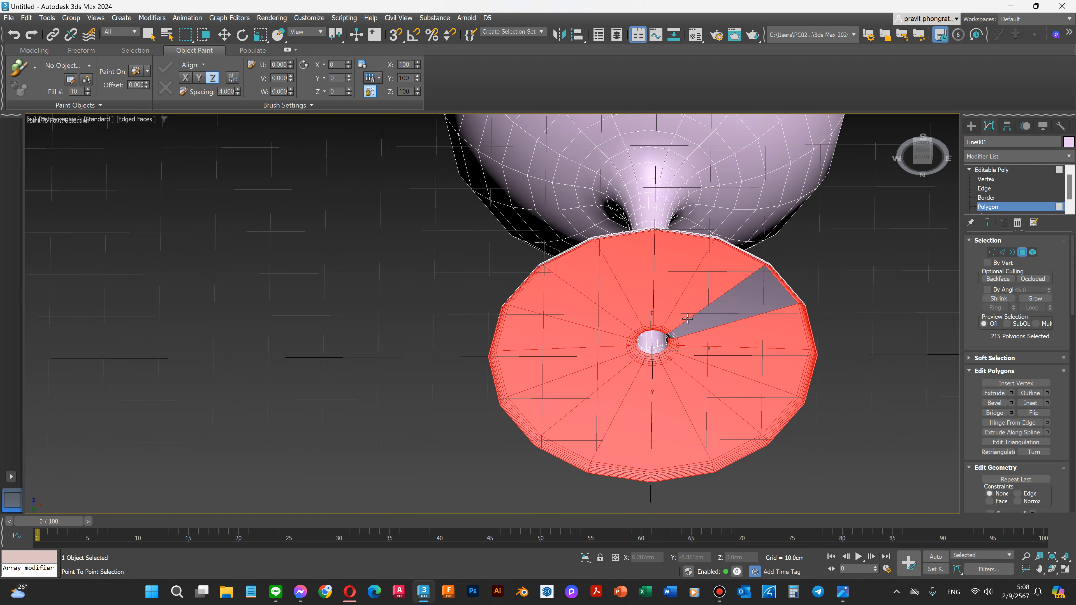
scroll(663, 338, "up", 6)
left_click(671, 339, "ctrl")
left_click(630, 327, "ctrl")
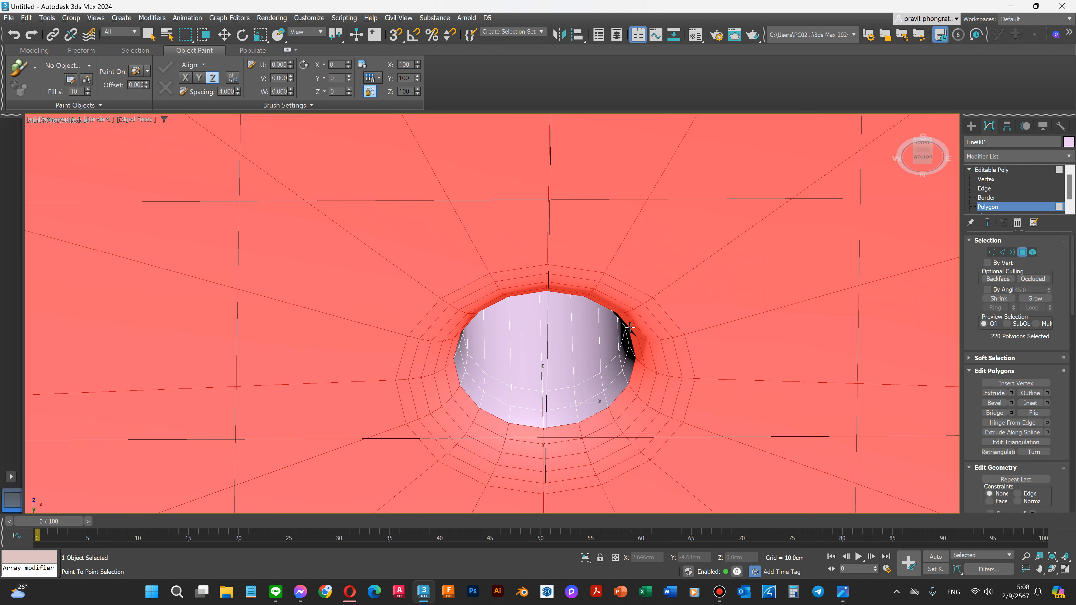
Inspect the base's rim from a rotated view and deselect the extra outer rim polygon beside the selected underside.
scroll(628, 327, "down", 6)
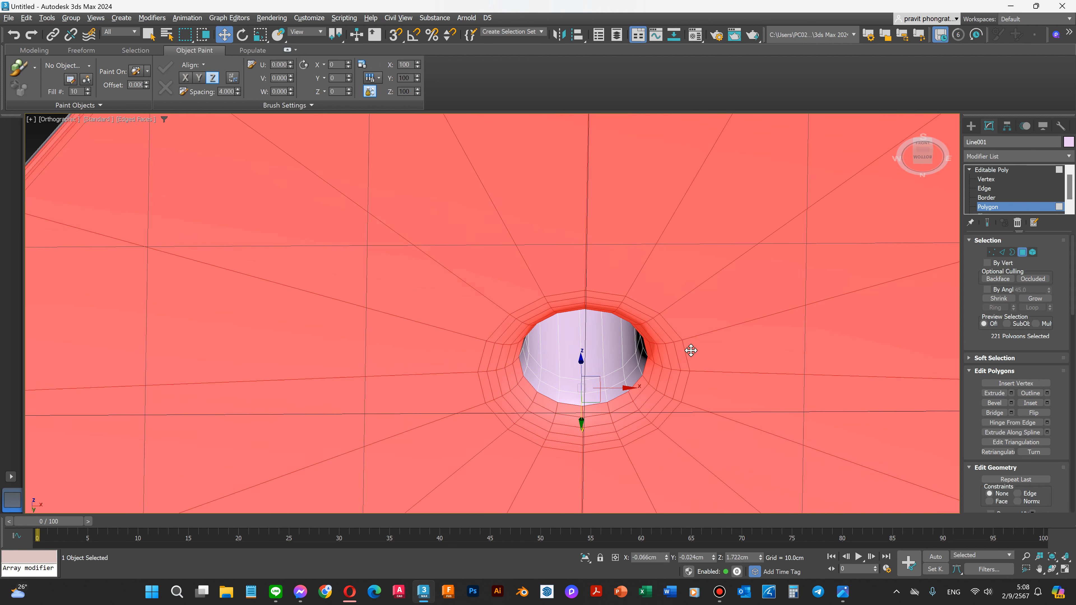
key("w")
scroll(417, 273, "up", 5)
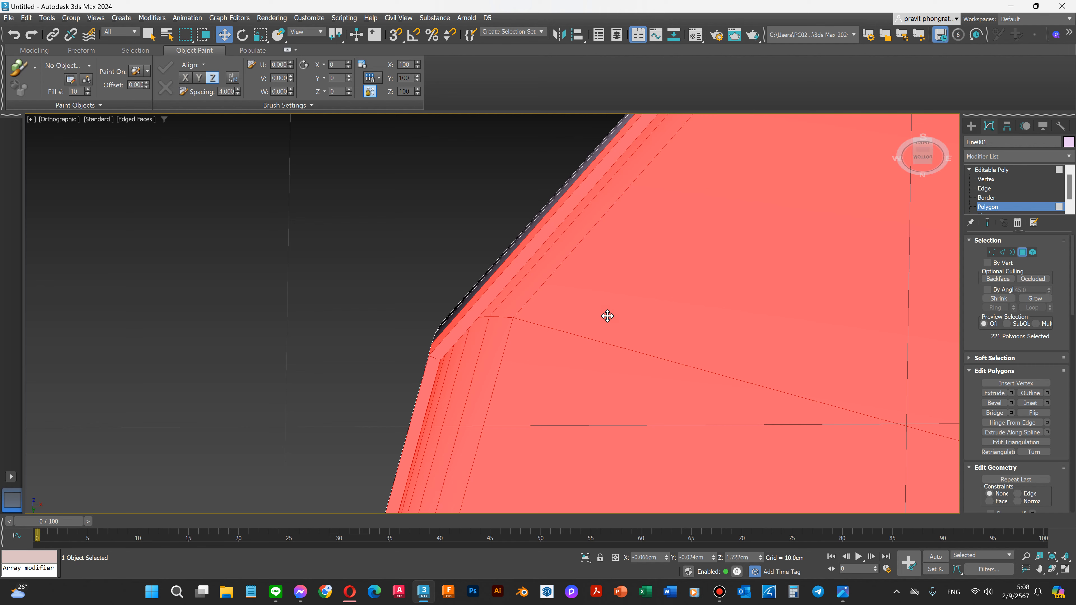
middle_click_drag(606, 312, 904, 404)
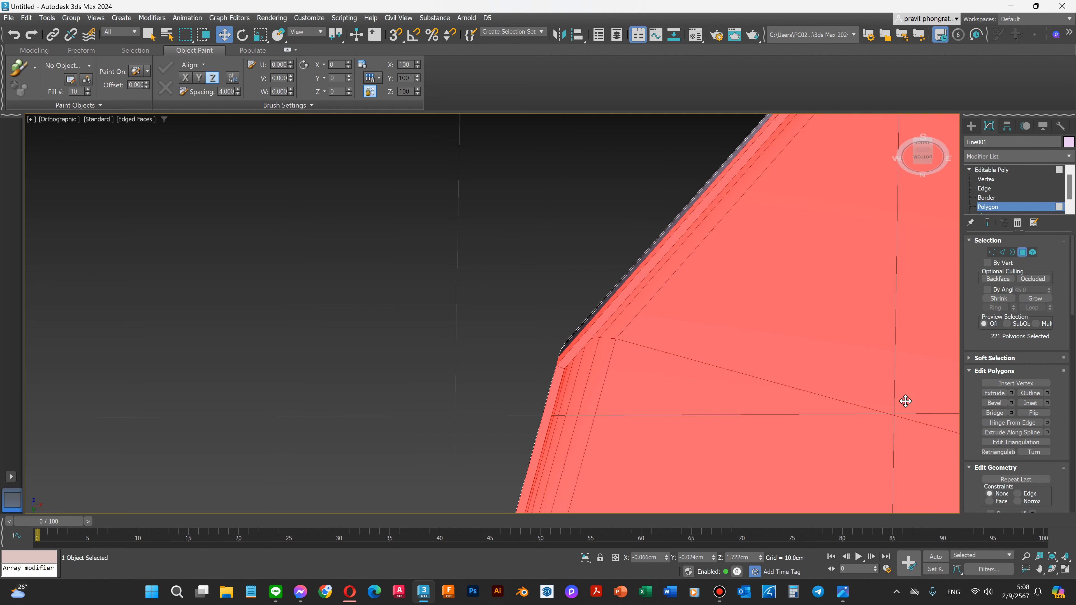
left_click(1051, 569)
left_click_drag(516, 359, 519, 365)
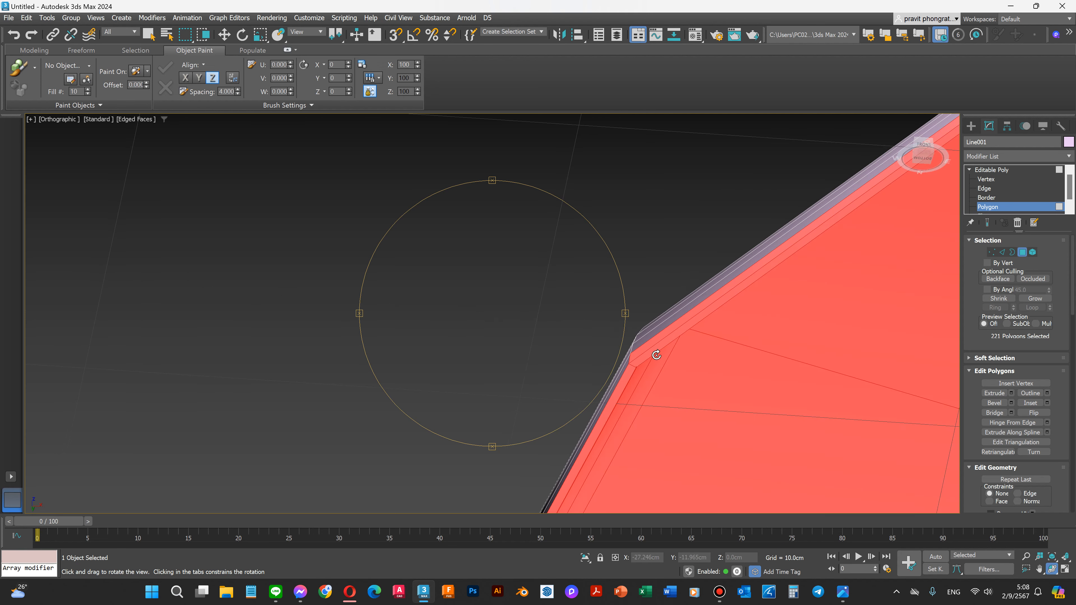
key("w")
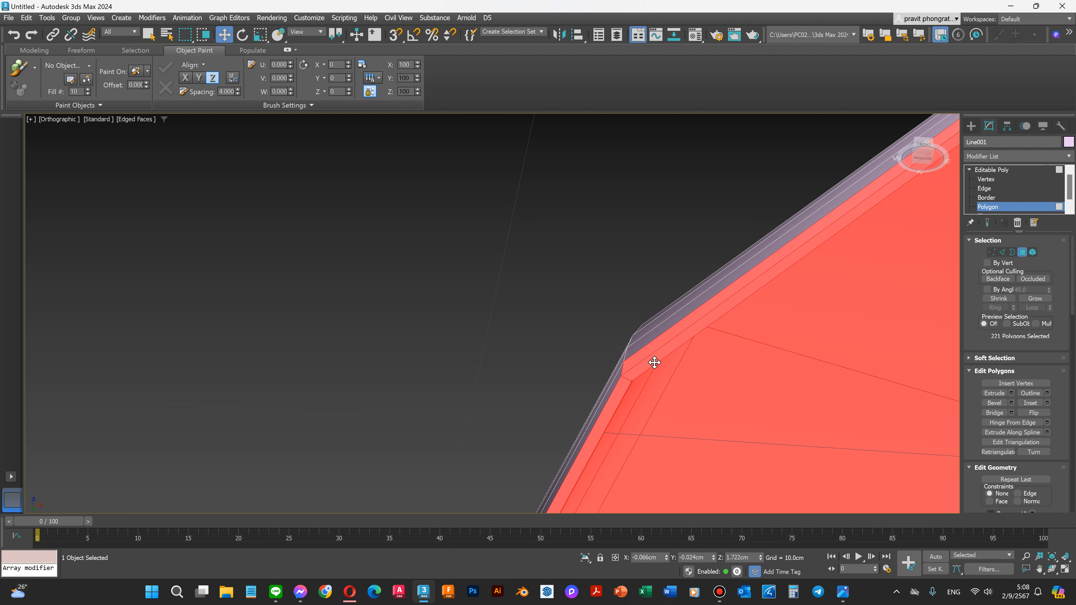
left_click(655, 343, "alt")
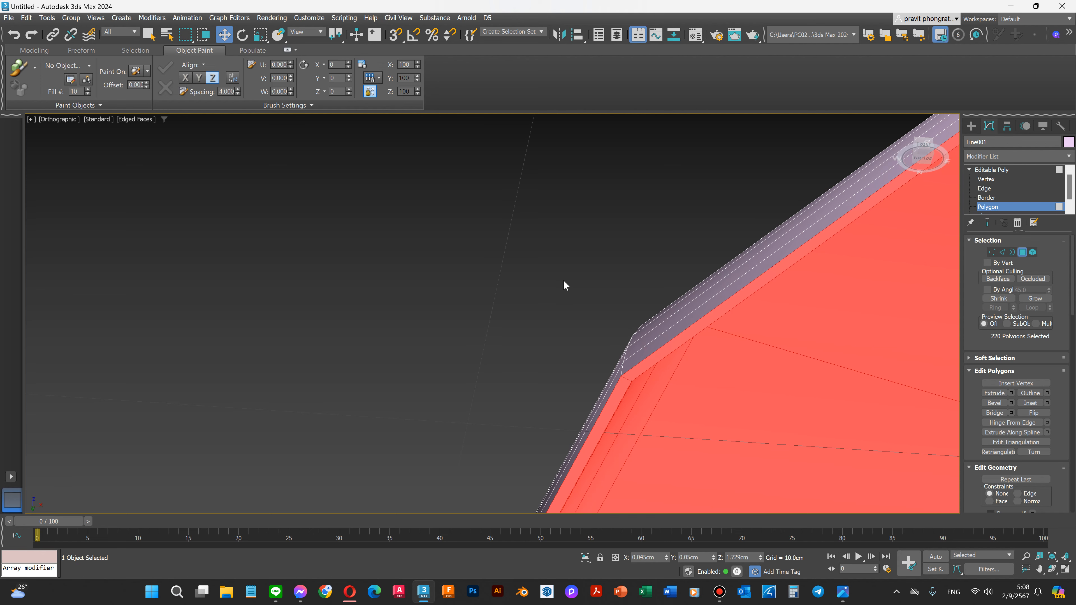
Check the full underside selection from a rotated view and delete the selected polygons from the base.
scroll(563, 284, "down", 10)
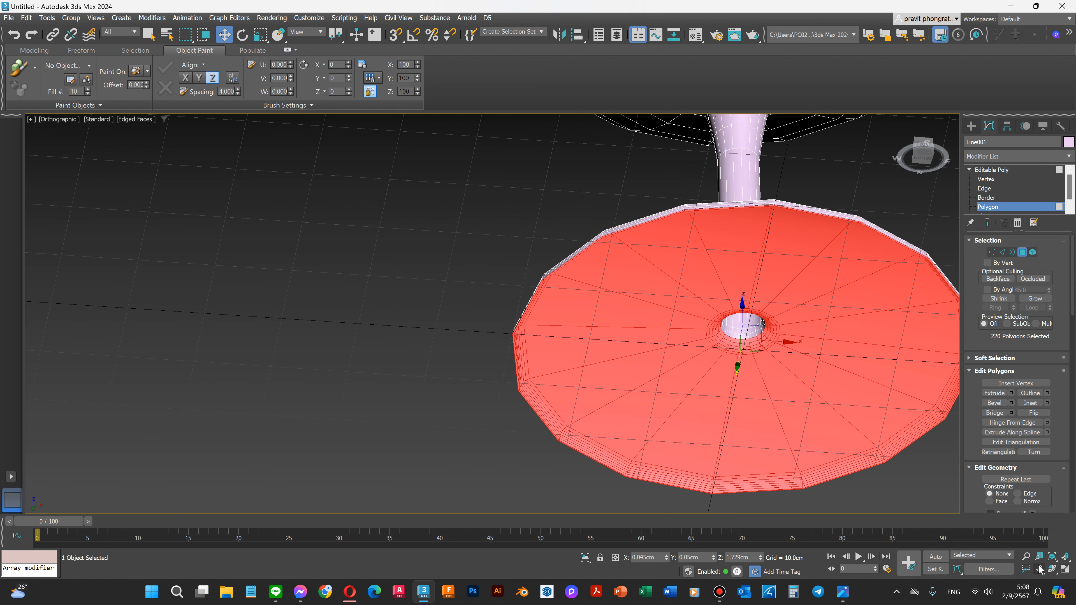
left_click(1052, 569)
left_click_drag(579, 361, 741, 360)
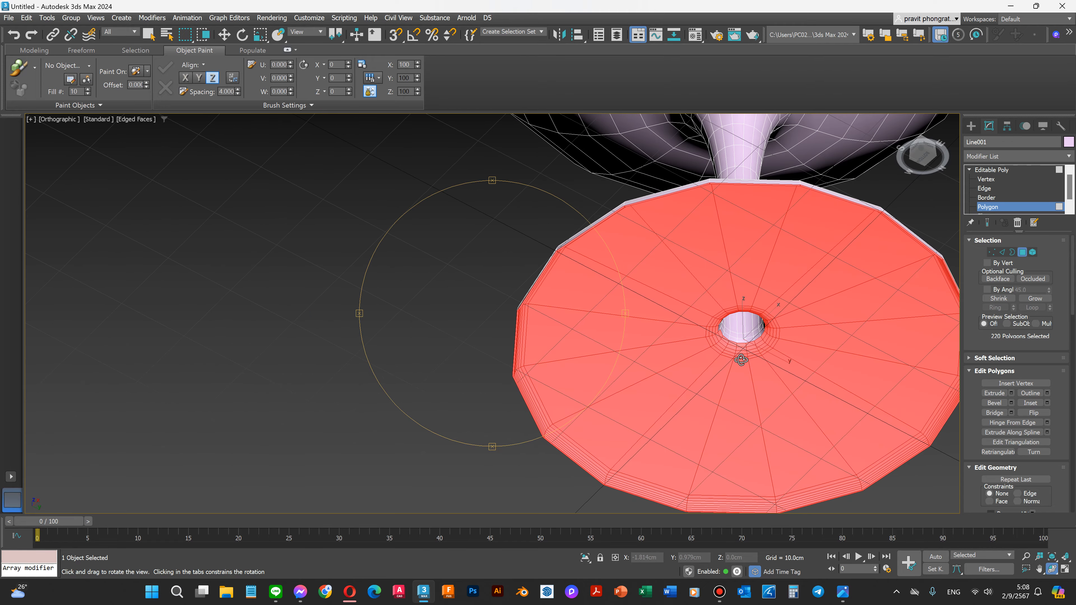
key("ctrl+d")
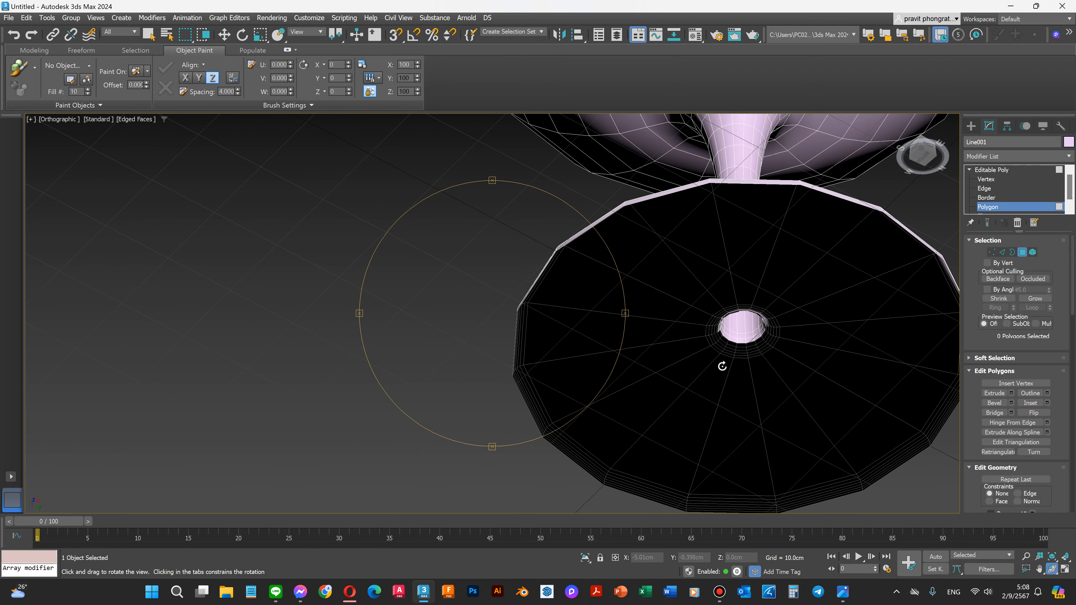
Examine the hollow base and the interior of the stem opening from several angles below the glass.
left_click_drag(591, 342, 647, 320)
scroll(647, 321, "up", 3)
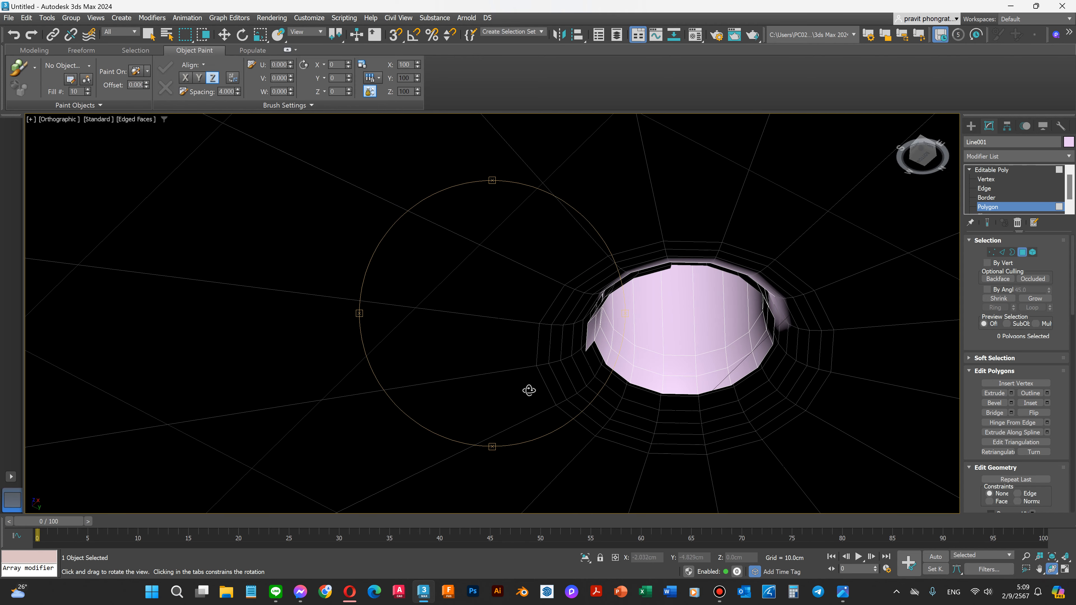
left_click_drag(529, 390, 629, 382)
left_click(1039, 569)
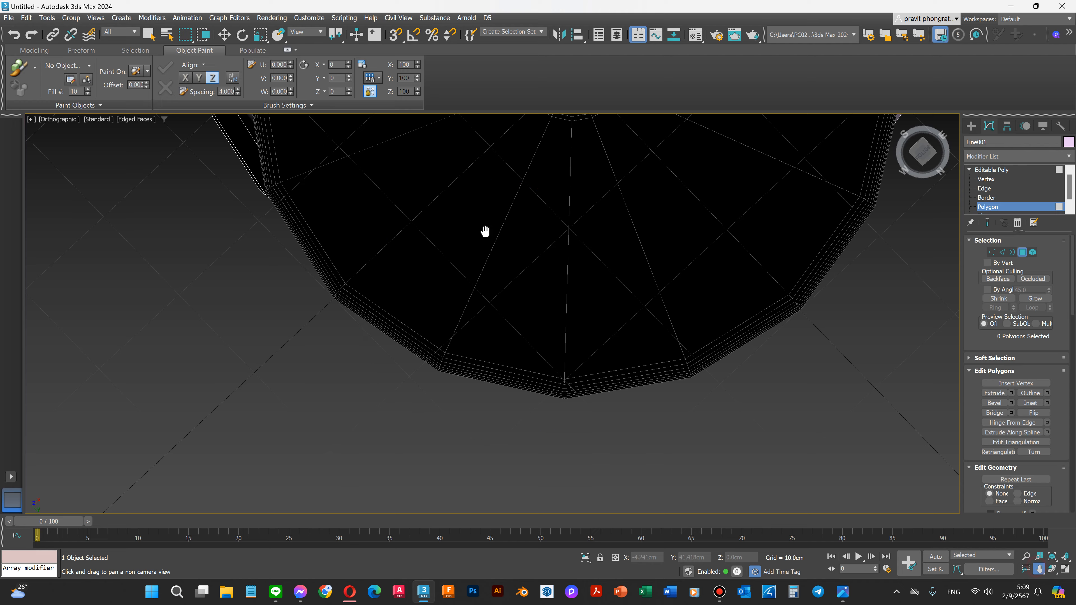
left_click_drag(485, 231, 456, 463)
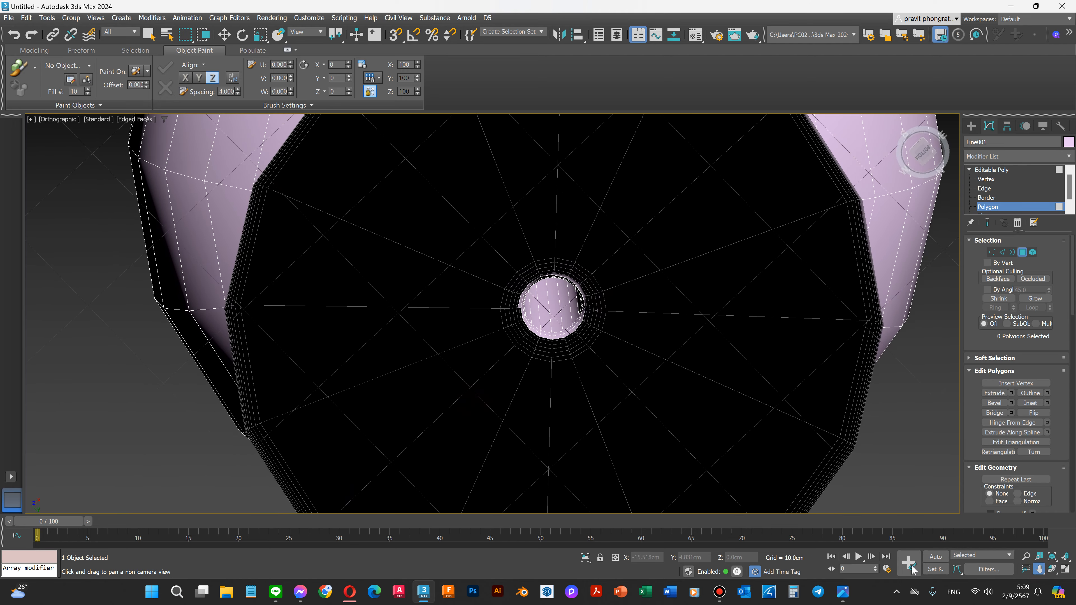
left_click(1052, 569)
left_click_drag(504, 283, 504, 278)
left_click_drag(697, 381, 702, 392)
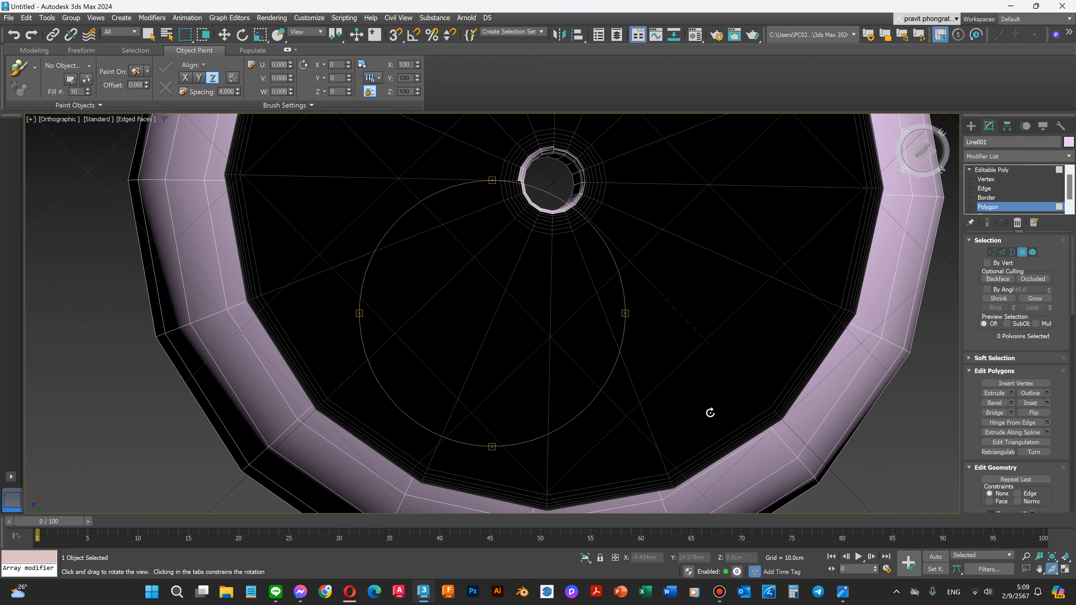
In the Bottom view, select the four outermost polygons along the south arc of the stem opening.
key("b")
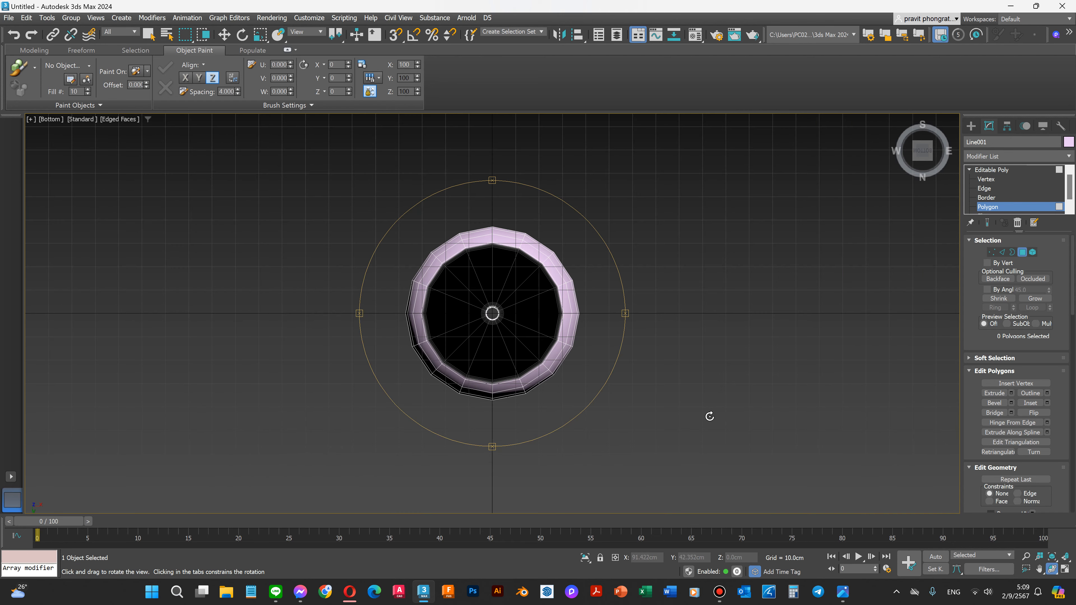
scroll(499, 315, "up", 8)
scroll(501, 320, "up", 6)
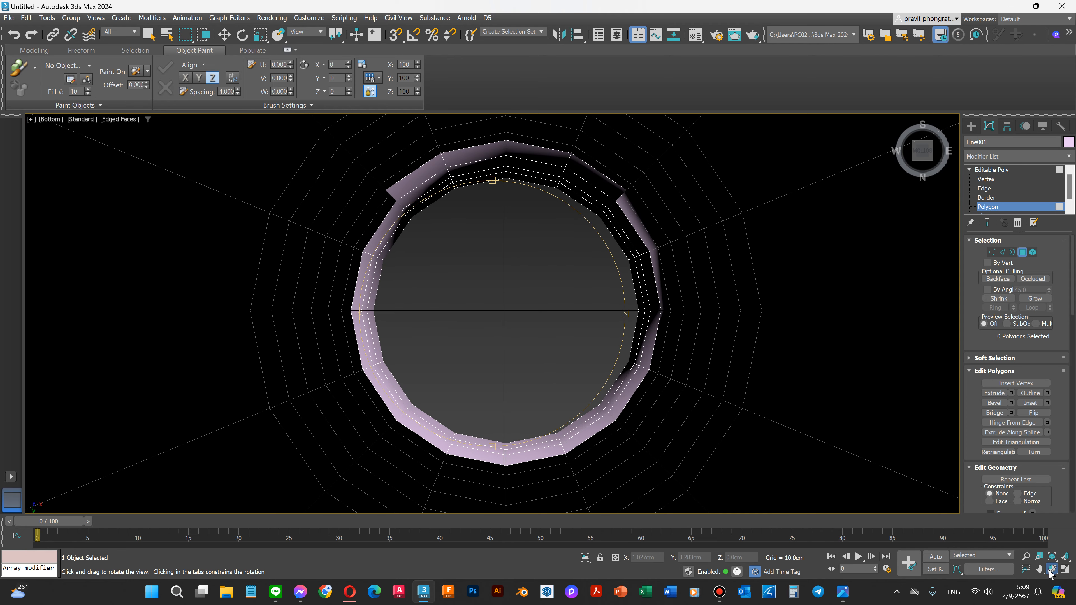
key("w")
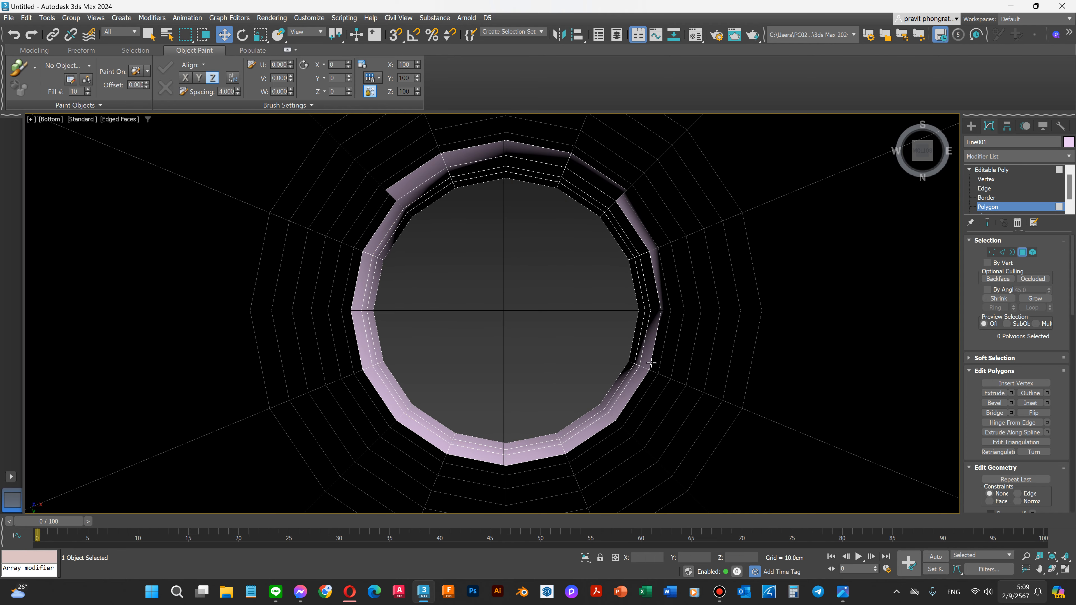
left_click(418, 190)
left_click(463, 158, "ctrl")
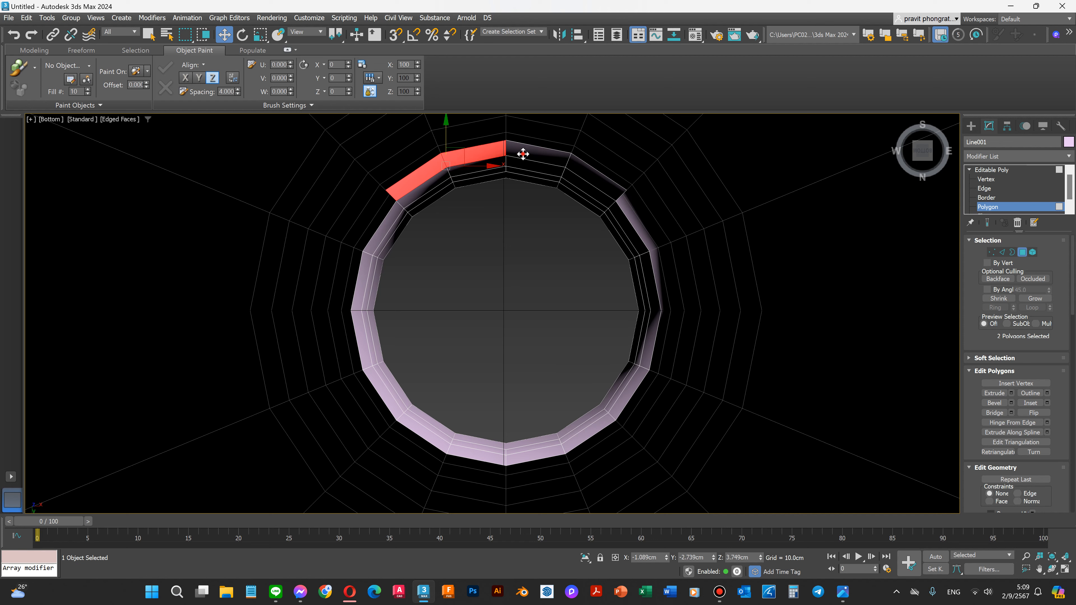
left_click(547, 157, "ctrl")
left_click(582, 169, "ctrl")
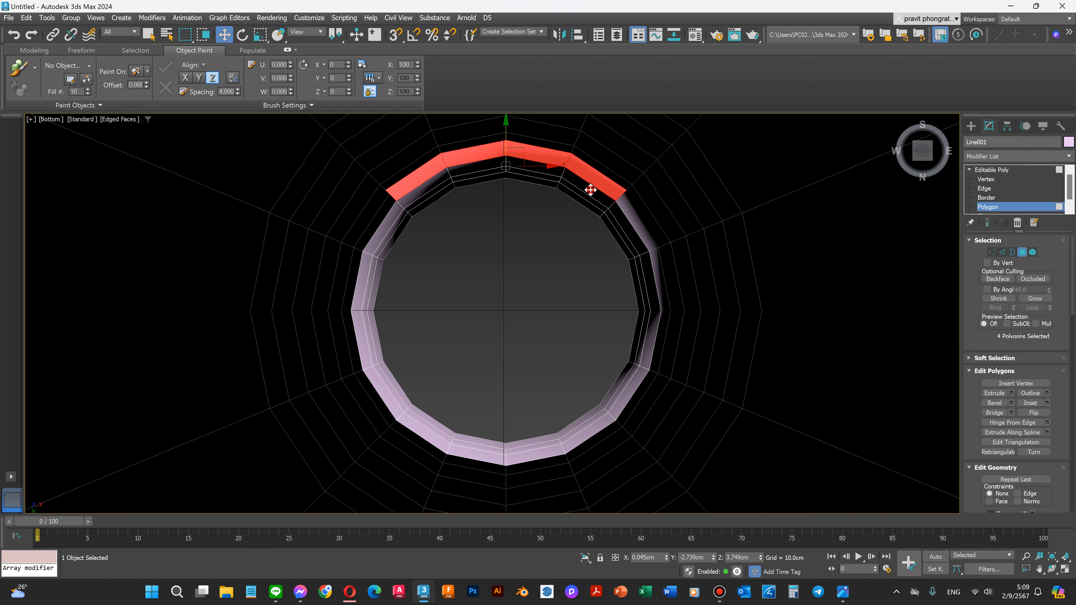
Add the remaining inner polygons of the same four south-arc segments of the stem opening to the selection.
left_click(587, 204, "shift")
left_click(552, 184, "ctrl")
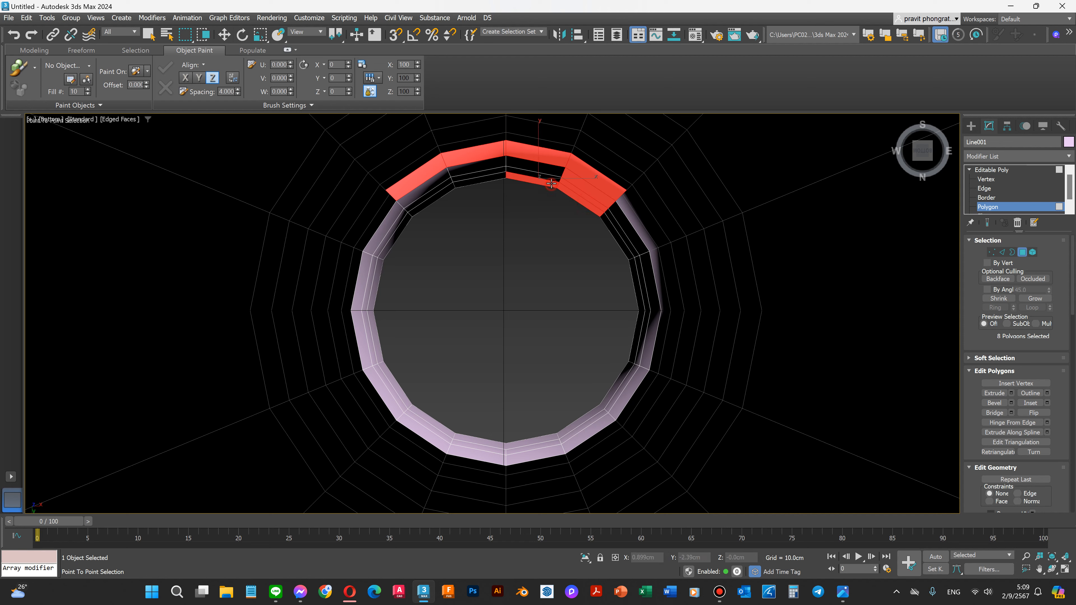
left_click(551, 171, "shift")
left_click(494, 170, "shift")
left_click(487, 177, "ctrl")
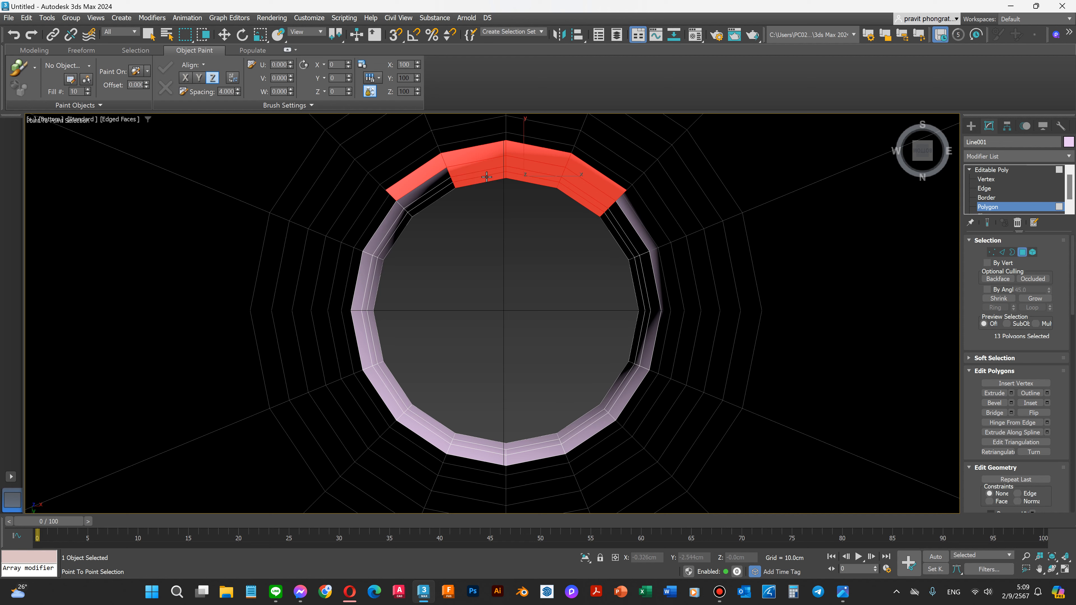
left_click(434, 178, "shift")
left_click(438, 195, "ctrl")
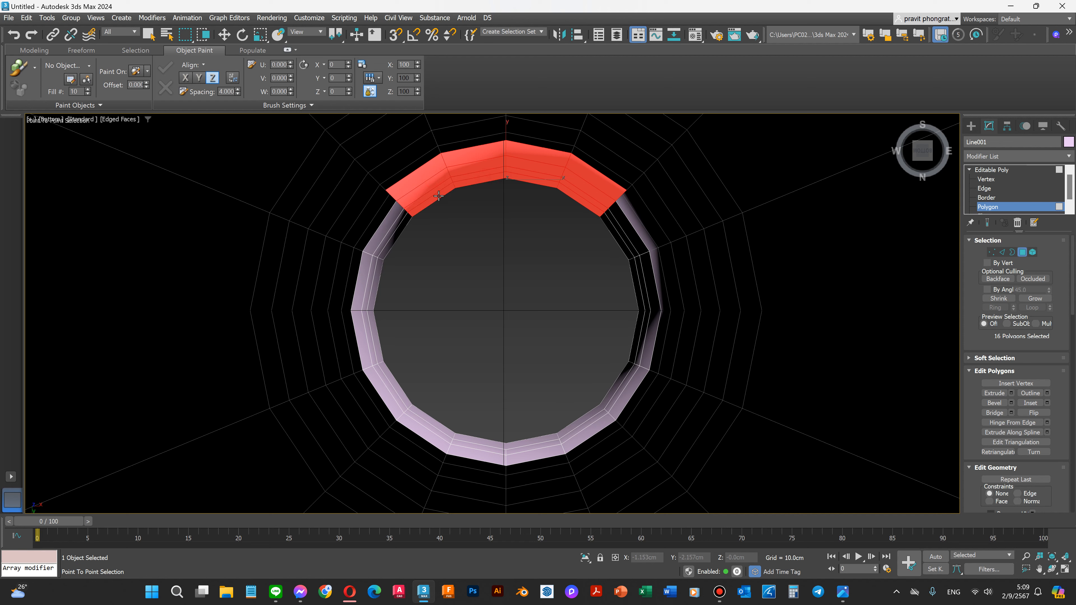
Extend the selection with the polygons of the next three segments along the stem opening's west side.
left_click(397, 238, "shift")
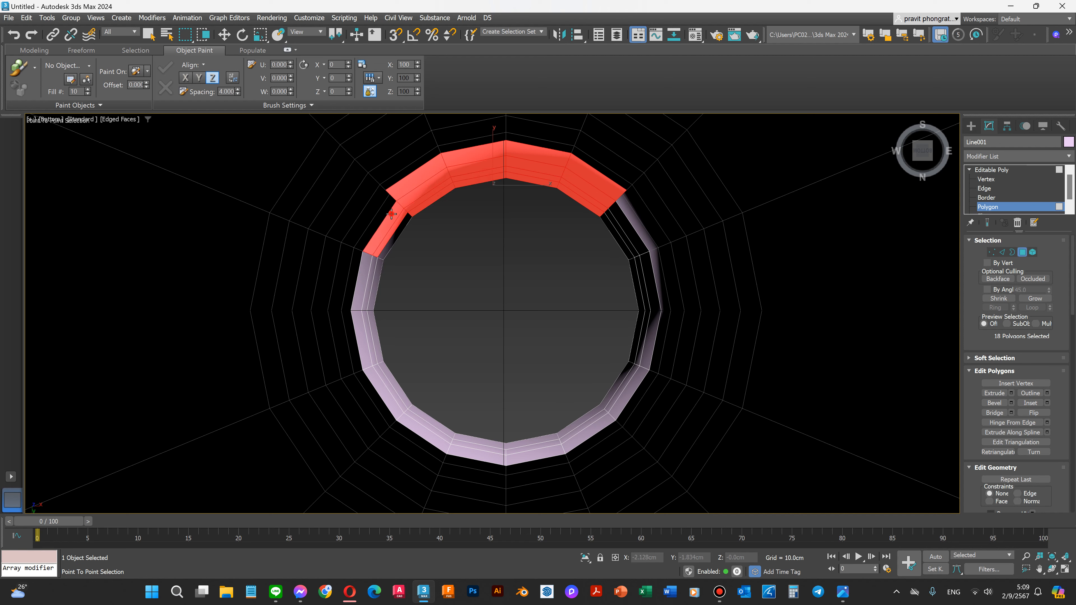
left_click(372, 270, "ctrl")
left_click(368, 272, "ctrl")
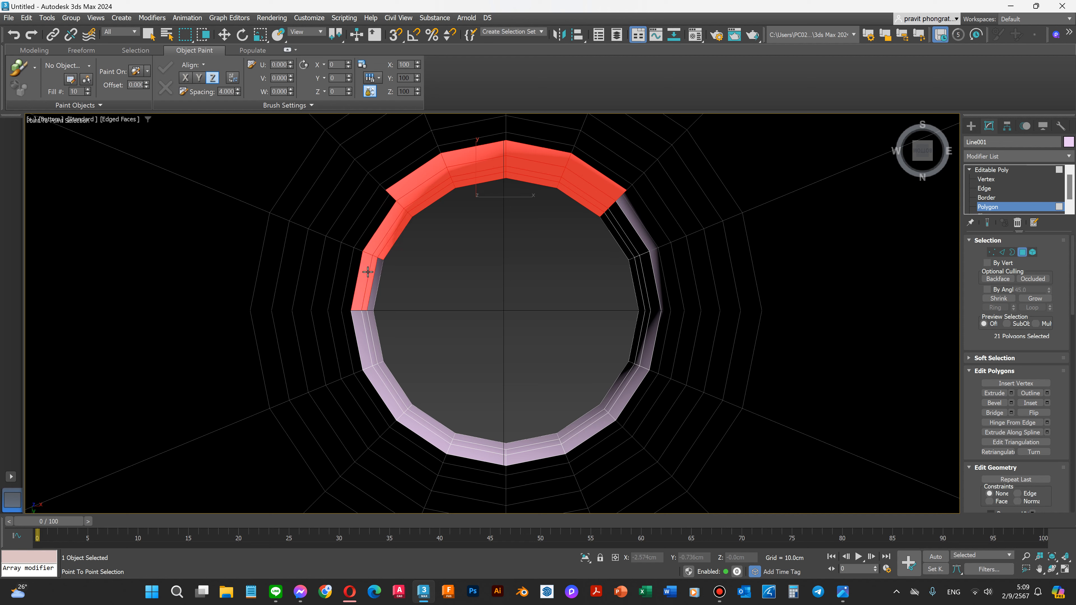
left_click(381, 281, "ctrl")
left_click(370, 315, "ctrl")
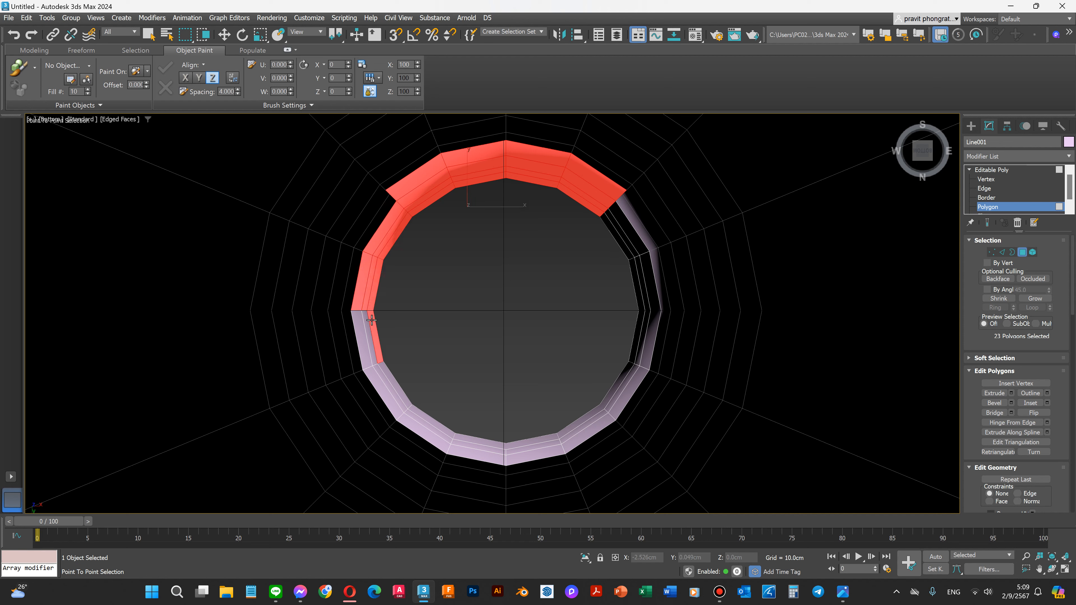
left_click(358, 331, "shift")
left_click(350, 309, "shift")
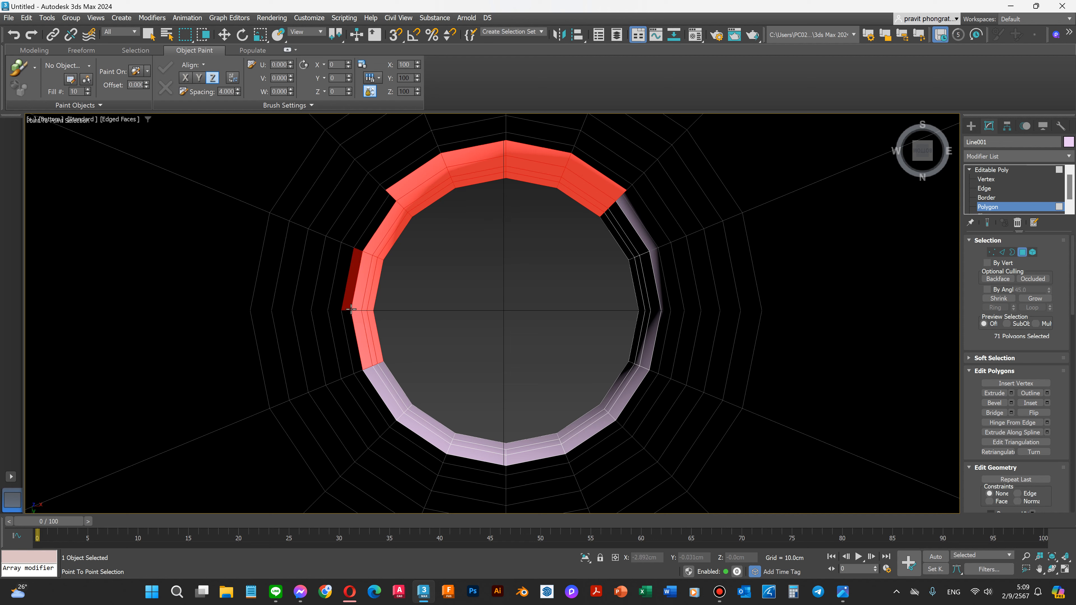
Add the polygons of the two northwest segments of the stem opening to the selection.
left_click(385, 384, "shift")
left_click(381, 387, "shift")
left_click(390, 381, "shift")
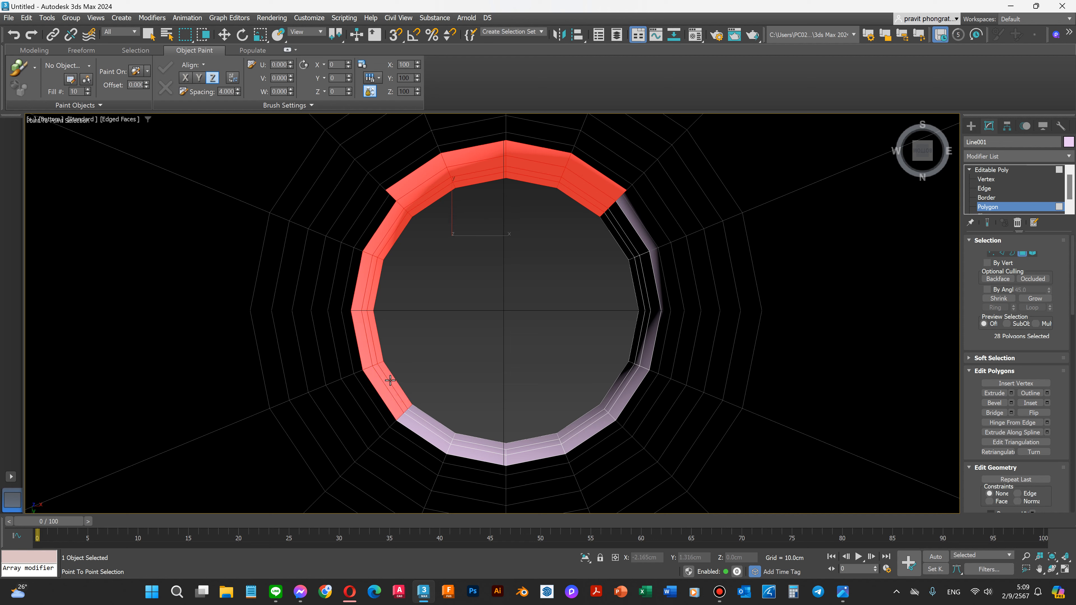
left_click(422, 417, "shift")
left_click(420, 431, "shift")
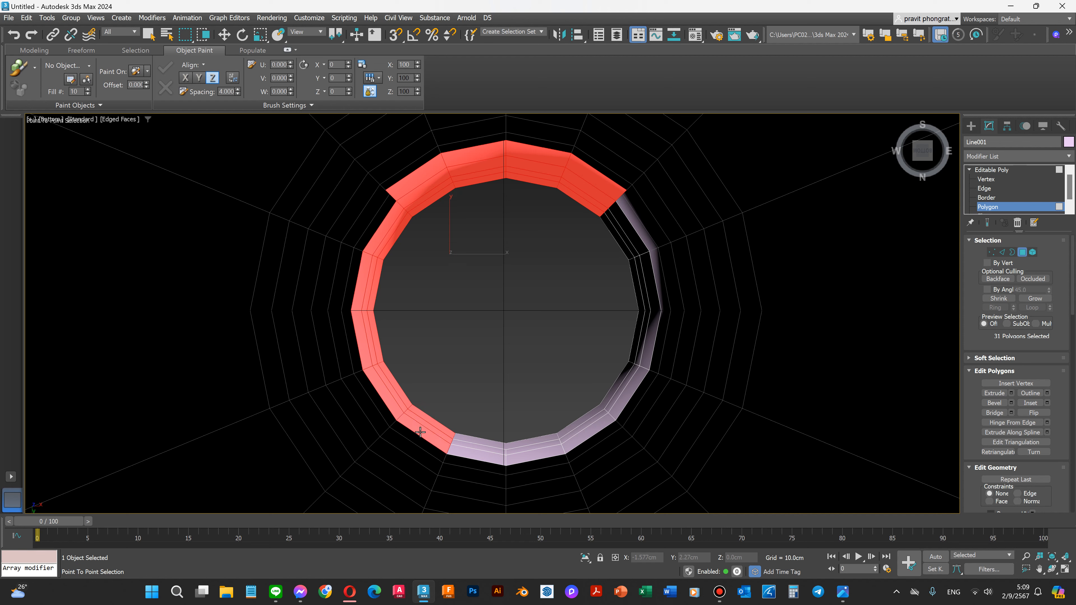
Add the polygons of the next three segments along the stem opening's north arc to the selection.
left_click(470, 444, "shift")
left_click(530, 454, "shift")
left_click(531, 455, "shift")
left_click(527, 442, "shift")
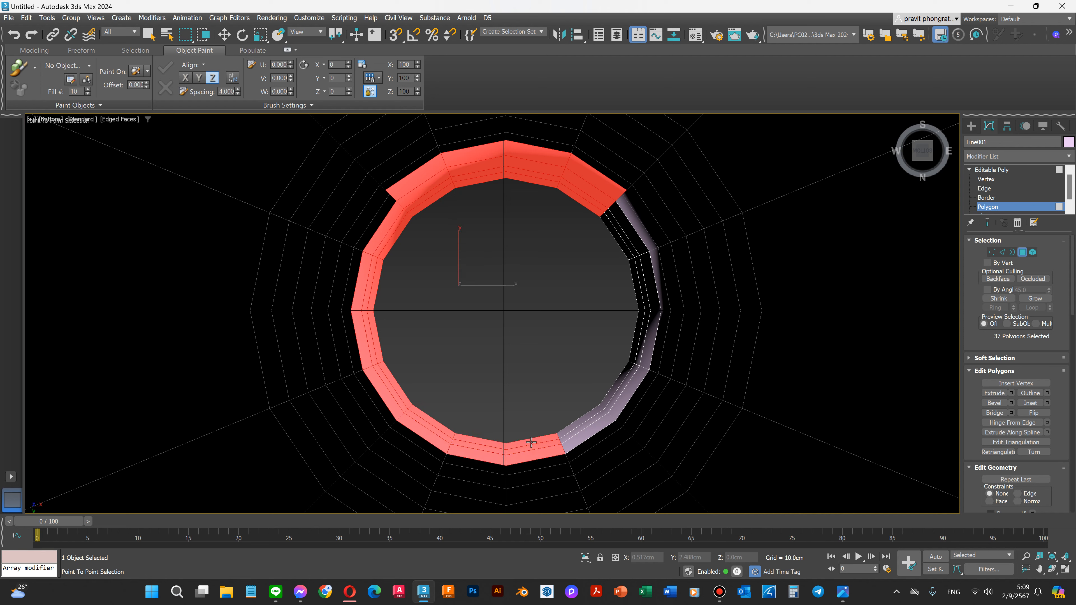
left_click(592, 422, "shift")
left_click(585, 419, "shift")
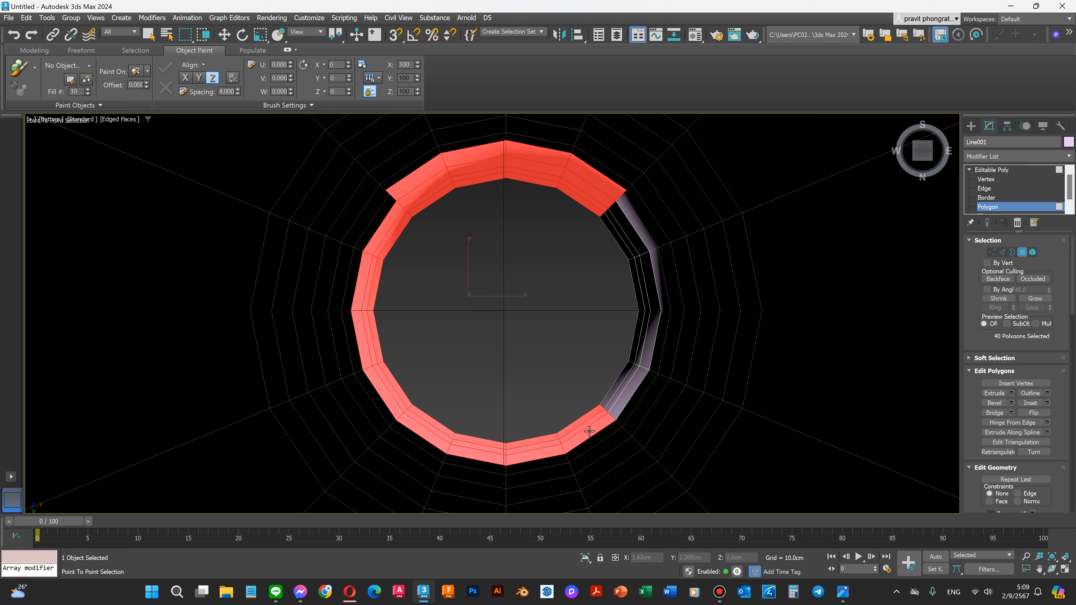
Extend the selection with the polygons of the two segments between the stem opening's northeast and east sides.
left_click(613, 407, "shift")
left_click(612, 405, "shift")
left_click(609, 395, "shift")
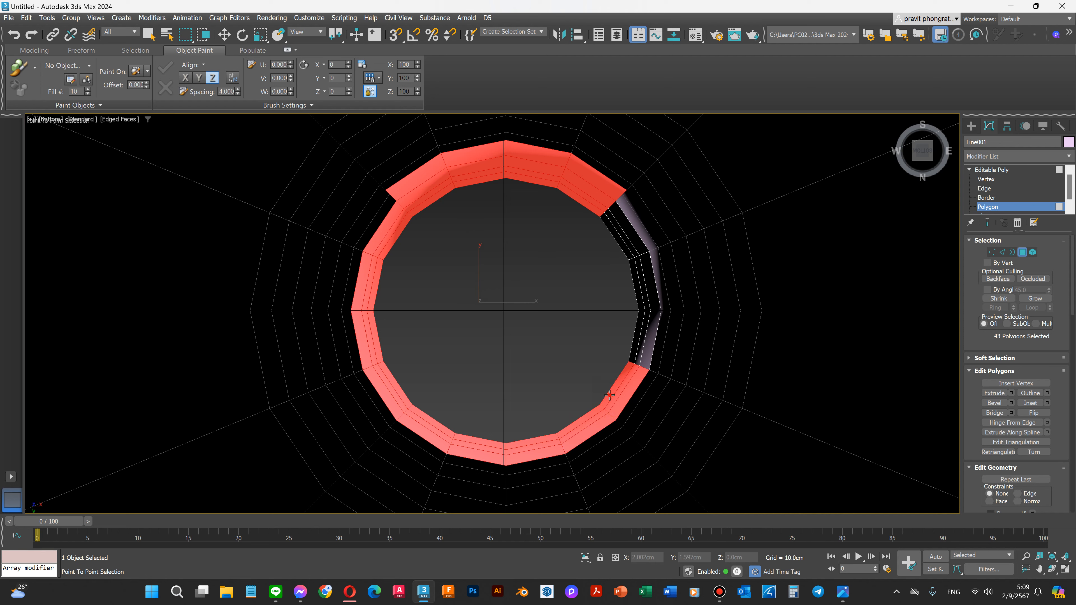
left_click(632, 352, "ctrl")
left_click(638, 339, "ctrl")
left_click(647, 339, "ctrl")
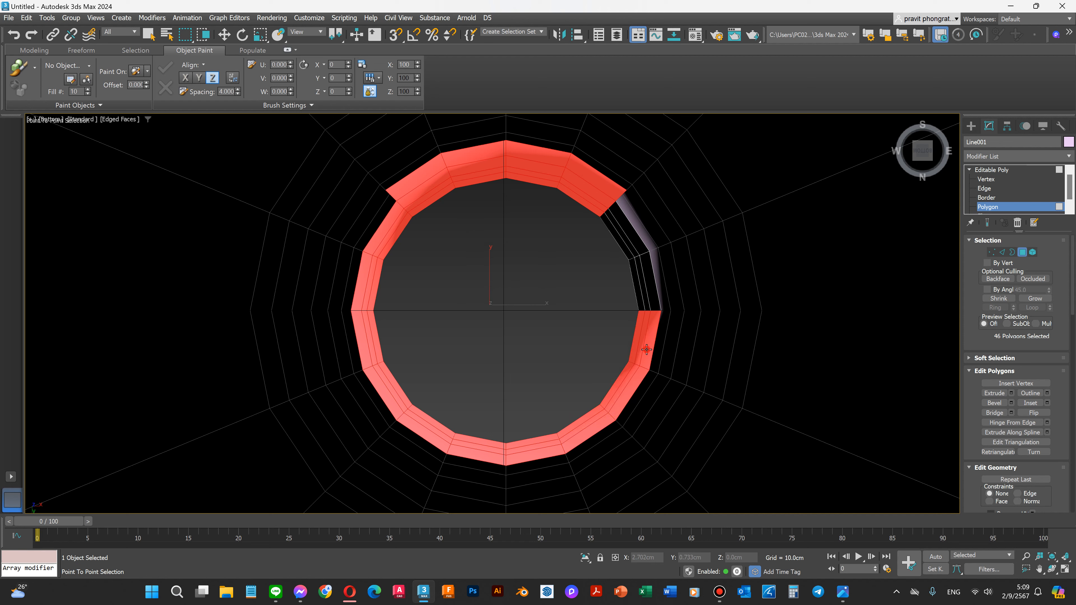
Add the last two segments on the stem opening's southeast side to the selection and delete all the selected ring polygons.
left_click(656, 298, "ctrl")
left_click(647, 297, "ctrl")
left_click(639, 296, "ctrl")
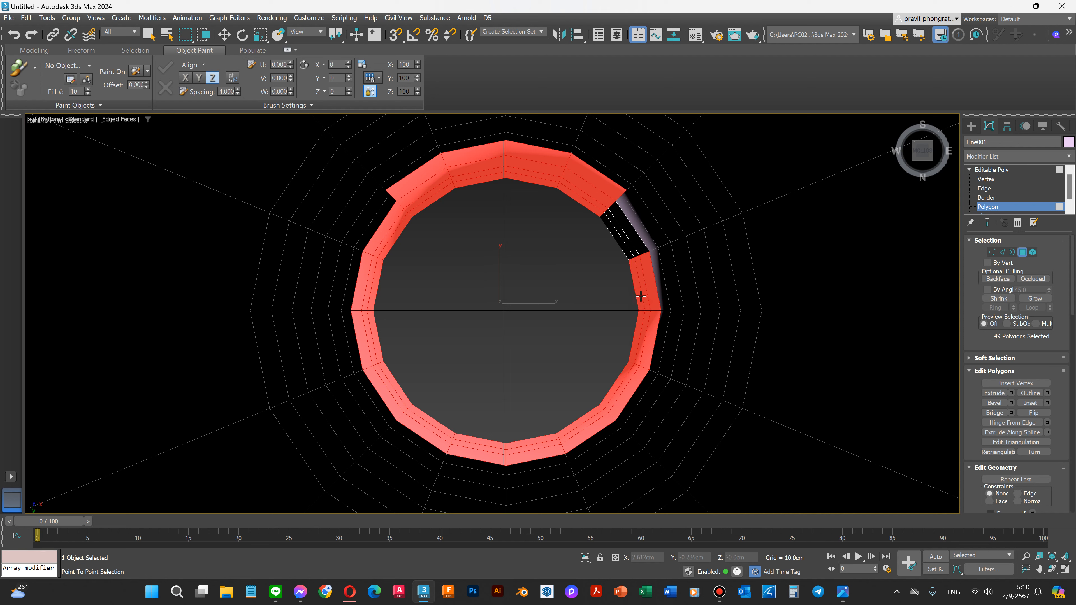
left_click(631, 242, "ctrl")
left_click(625, 239, "ctrl")
left_click(629, 237, "ctrl")
key("w")
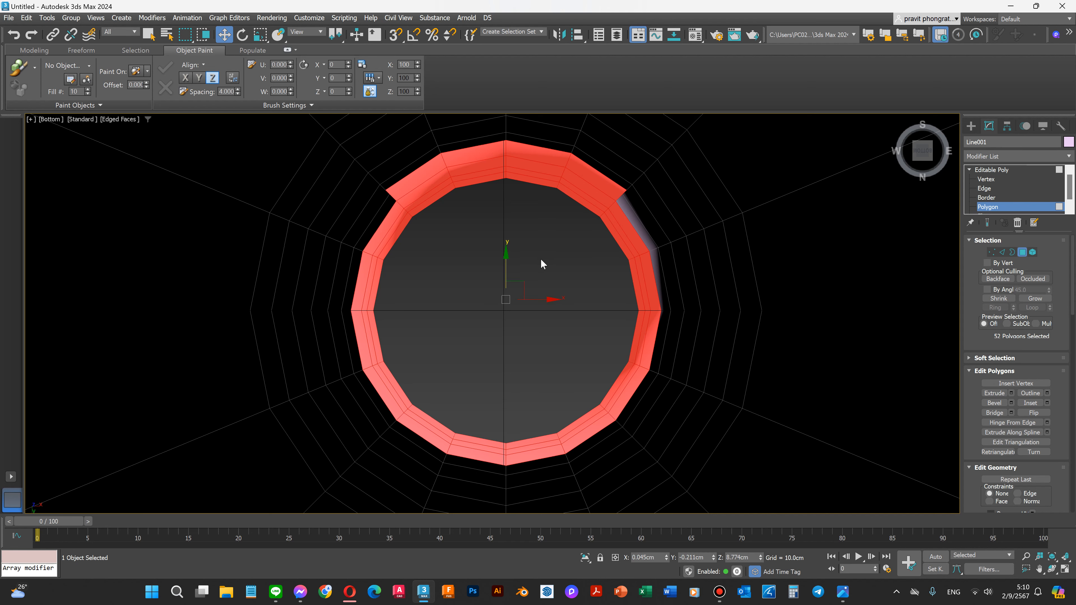
left_click(504, 256)
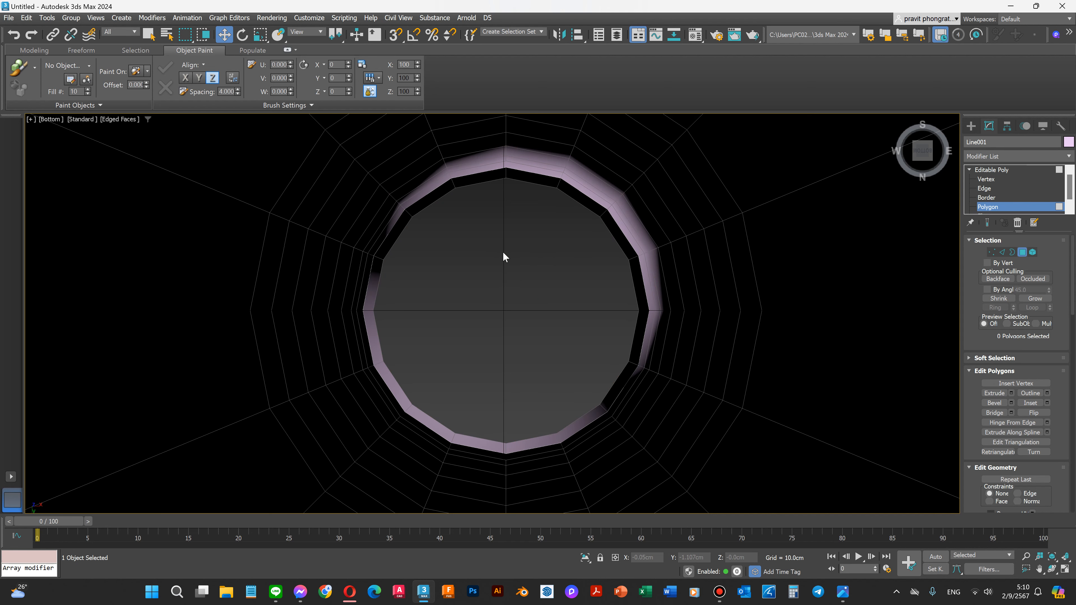
Examine the whole glass in the Front view, checking the bowl, stem and base at different magnifications.
scroll(527, 266, "down", 10)
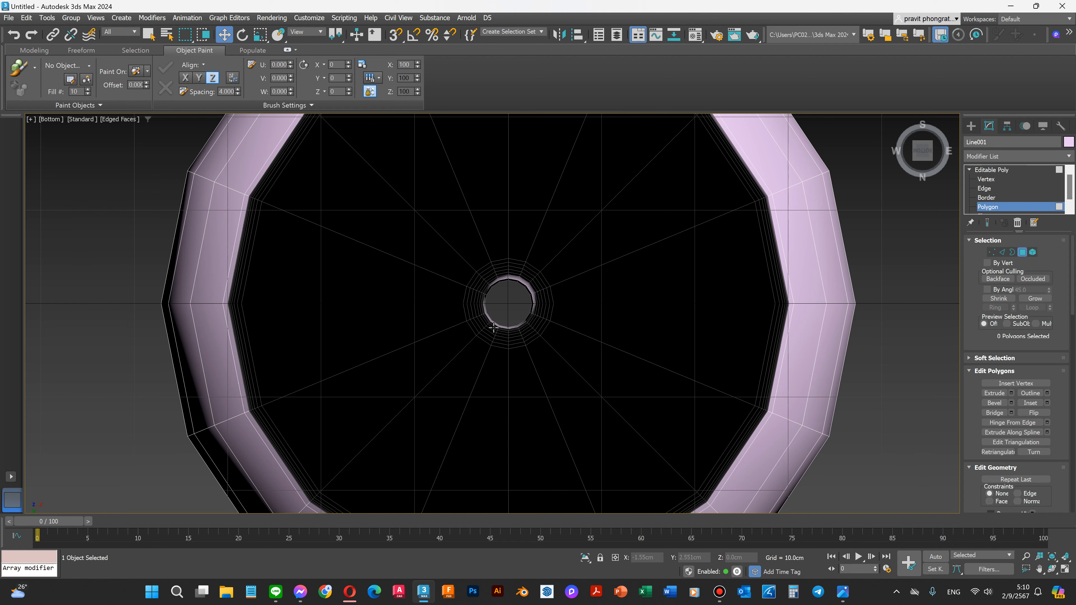
key("f")
scroll(489, 365, "down", 8)
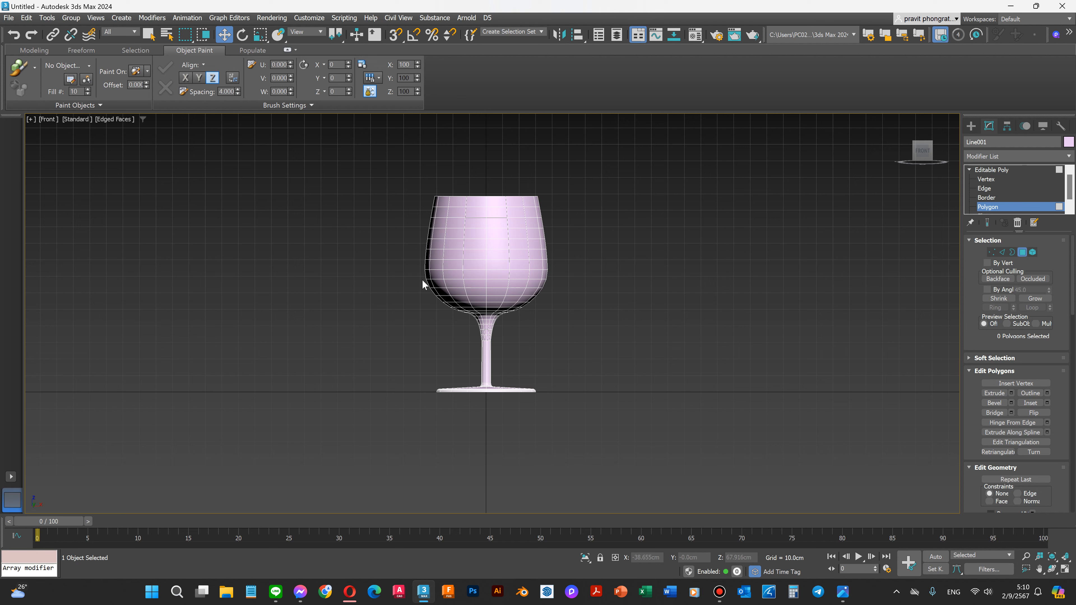
scroll(470, 250, "up", 4)
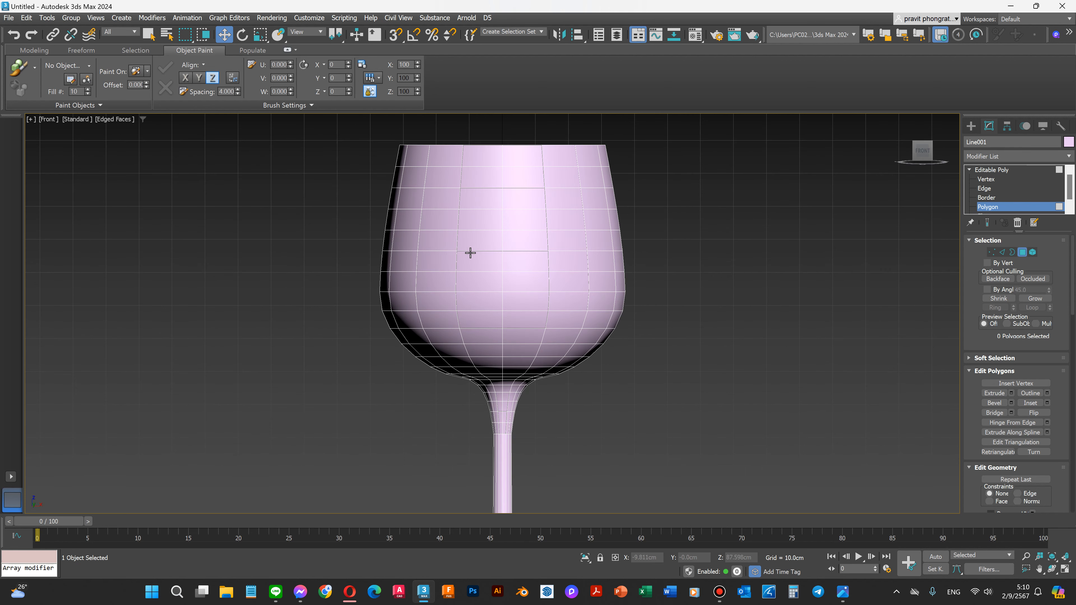
scroll(510, 177, "up", 2)
scroll(529, 261, "down", 2)
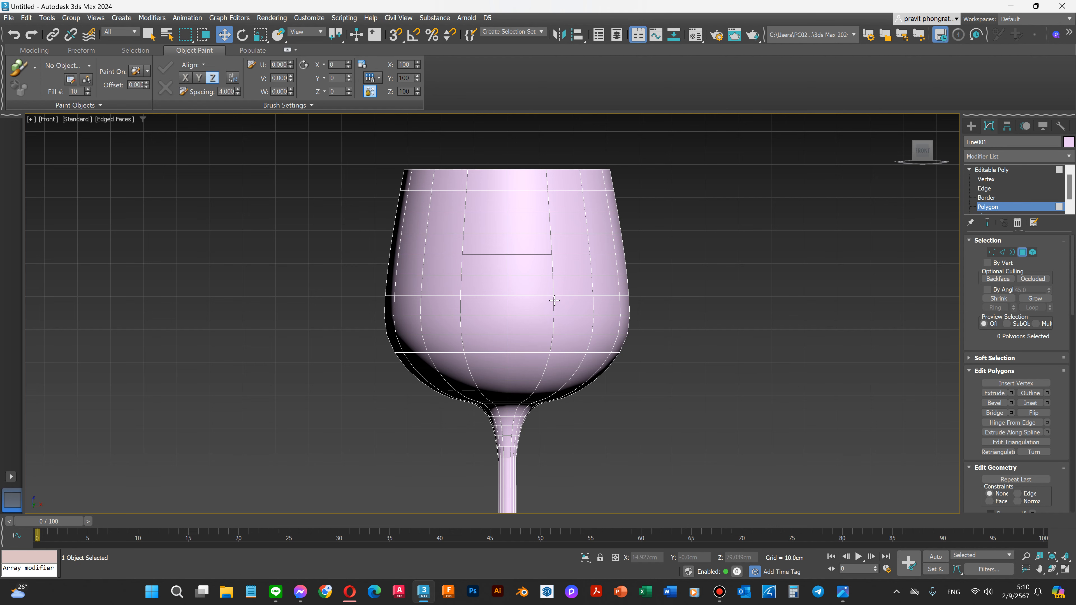
scroll(632, 330, "down", 2)
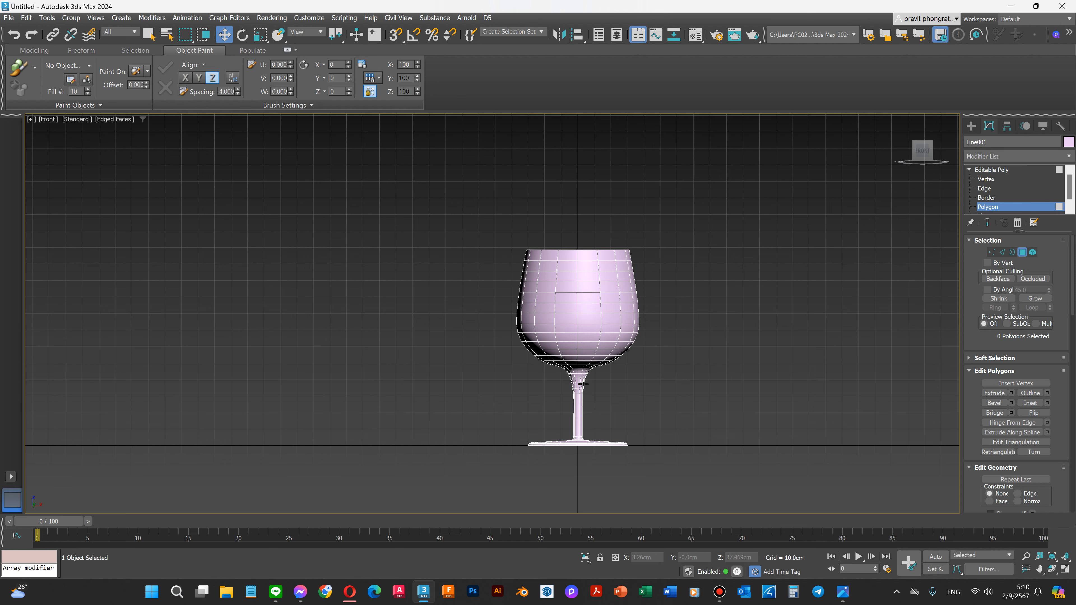
scroll(583, 384, "up", 4)
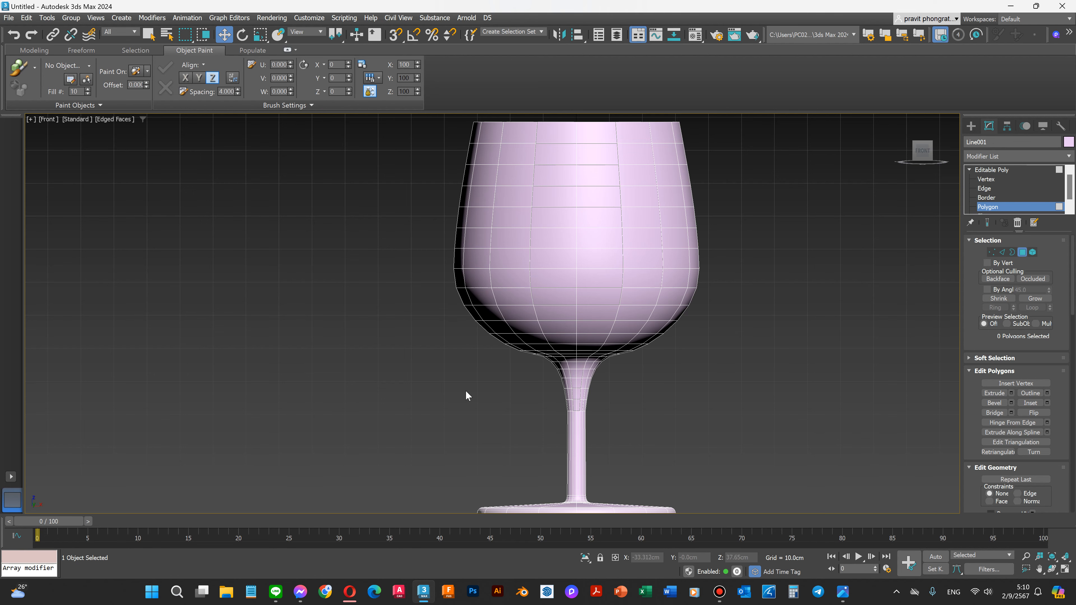
scroll(466, 392, "down", 2)
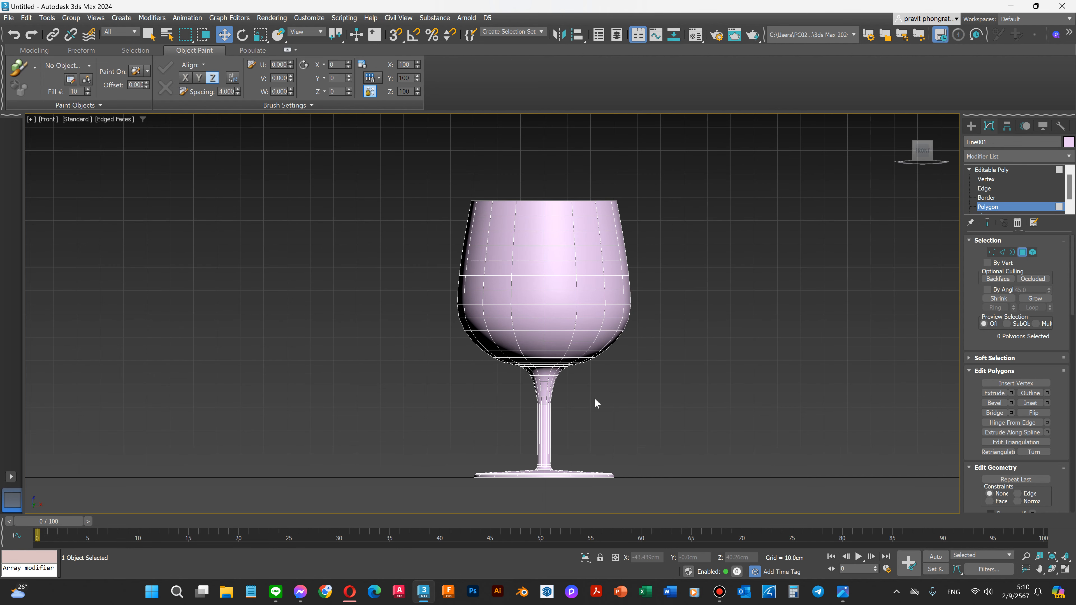
Examine the glass's stem and base in wireframe display, and return the viewport to default shading with edged faces.
left_click(114, 121)
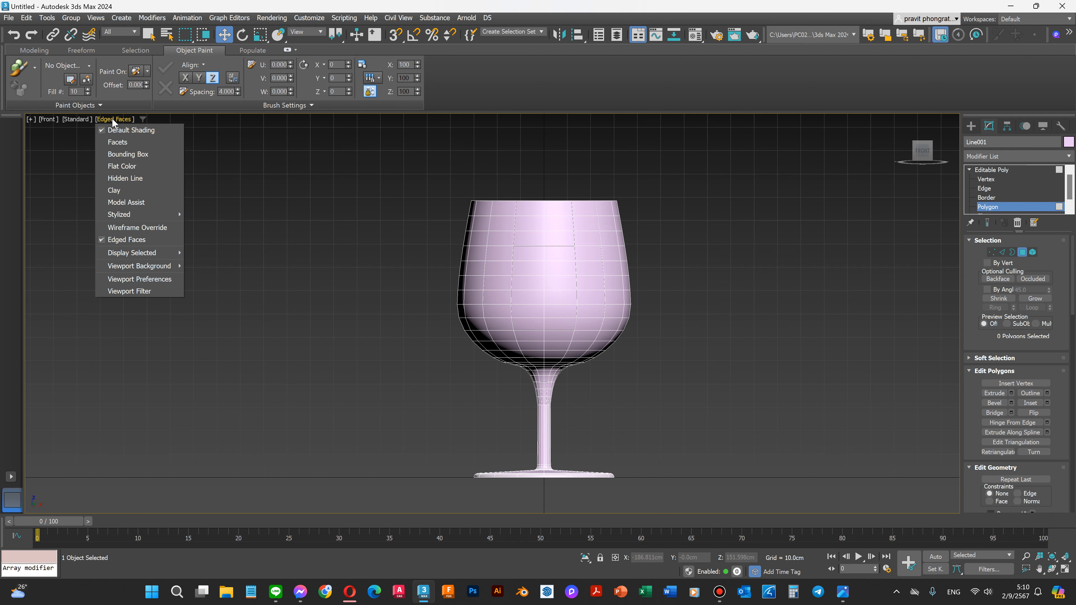
left_click(127, 228)
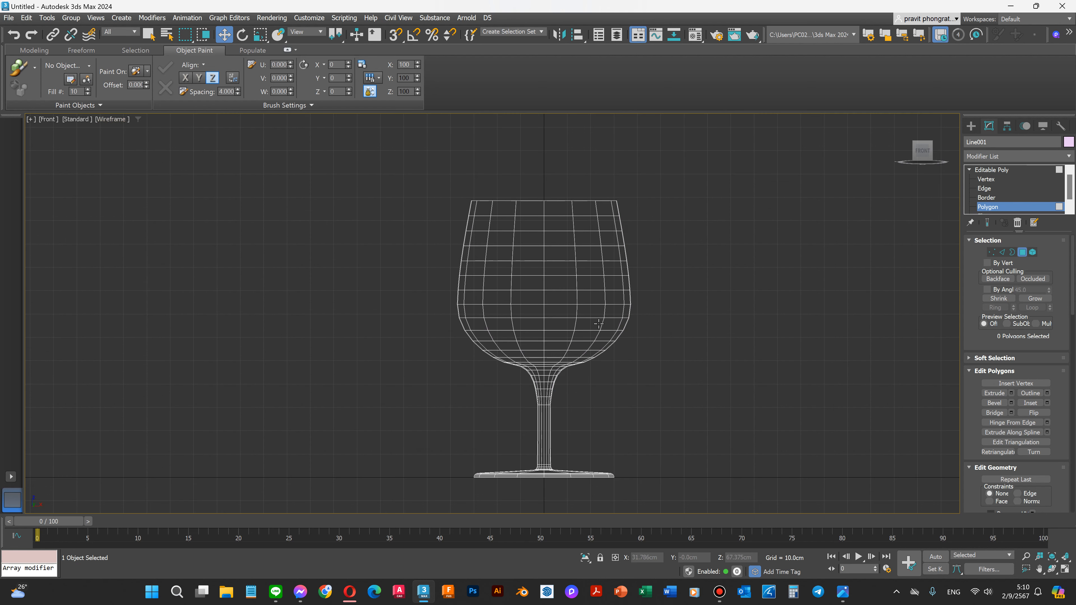
scroll(575, 353, "up", 3)
scroll(529, 401, "down", 4)
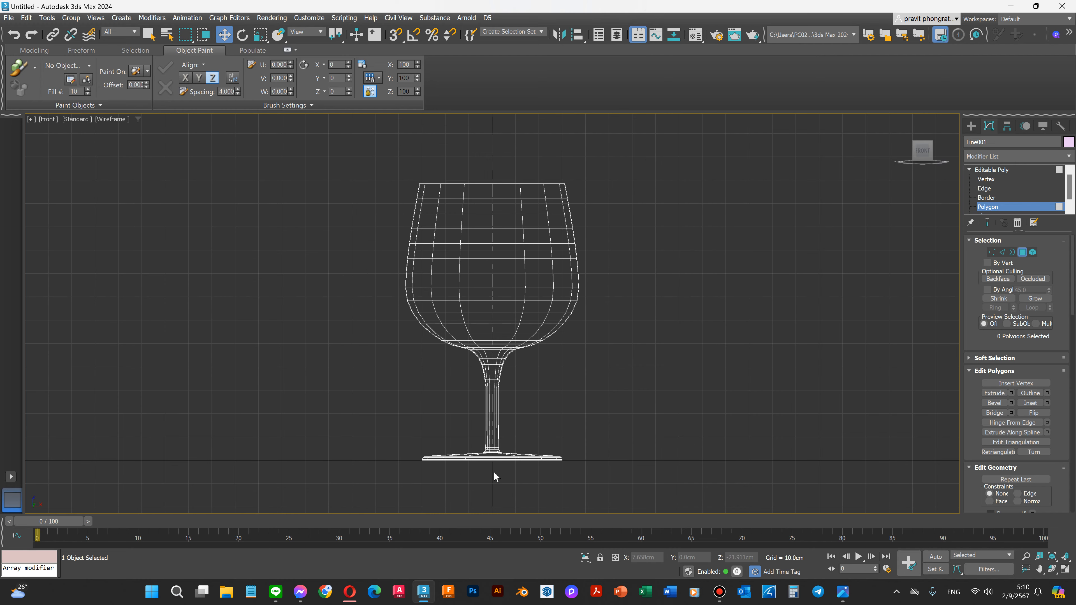
scroll(494, 471, "up", 6)
scroll(524, 263, "up", 3)
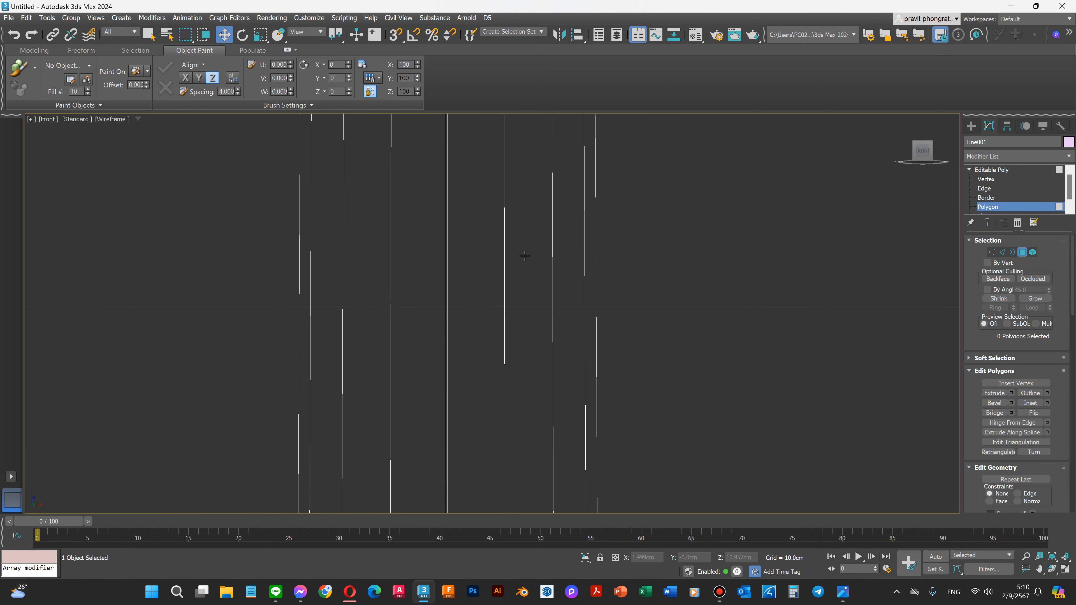
scroll(525, 263, "down", 2)
scroll(197, 324, "down", 2)
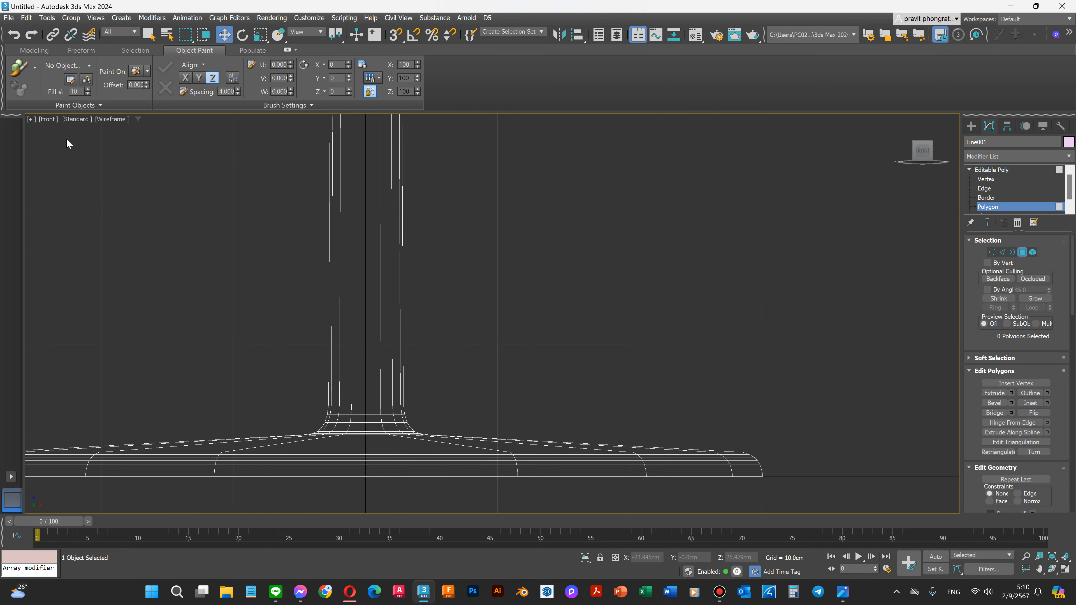
left_click(109, 119)
left_click(116, 133)
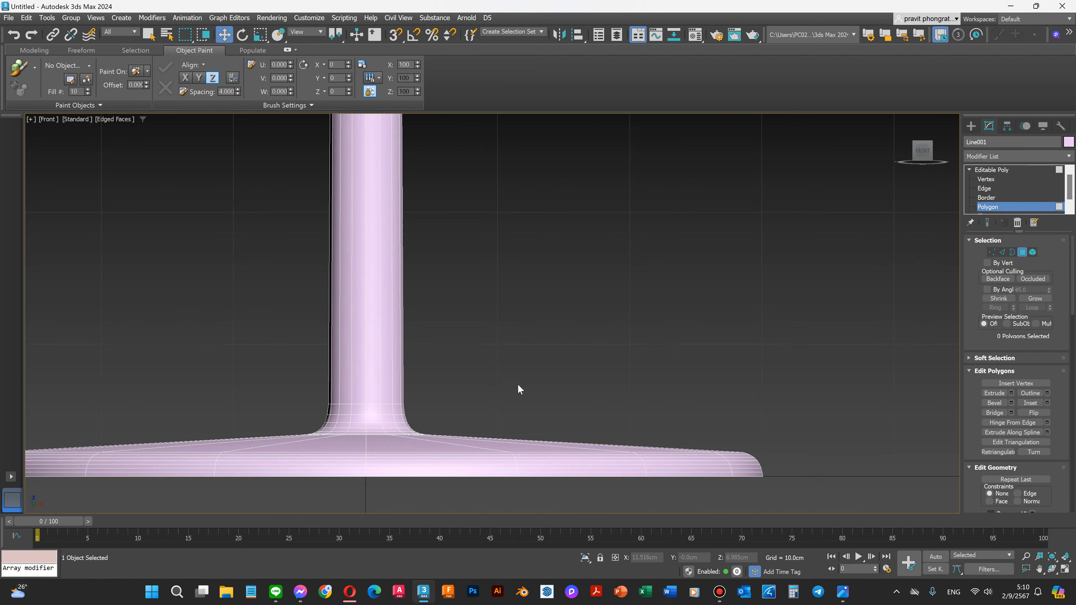
Select the polygons of three adjacent segments on the north side of the bowl's inner floor, down to the stem opening.
scroll(518, 385, "down", 2)
left_click(1052, 569)
scroll(560, 401, "down", 5)
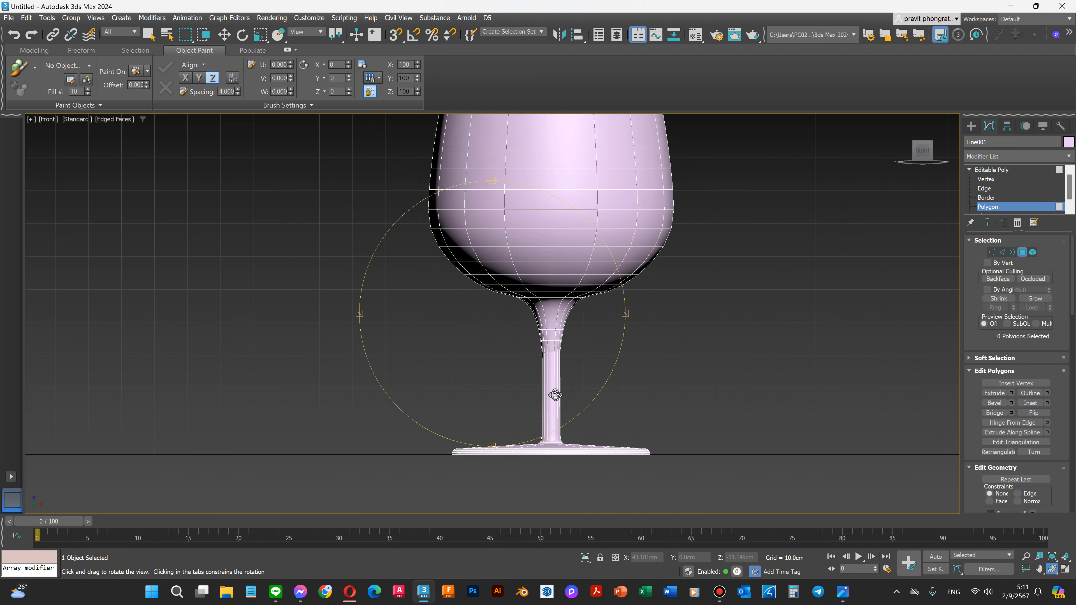
left_click_drag(541, 276, 545, 302)
scroll(546, 302, "up", 2)
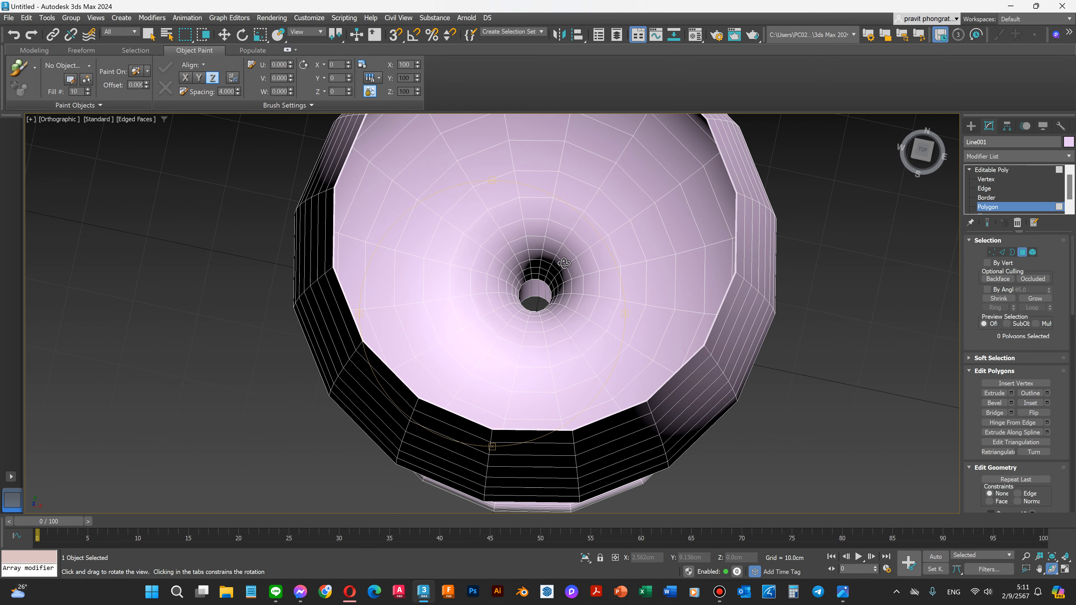
scroll(559, 269, "up", 3)
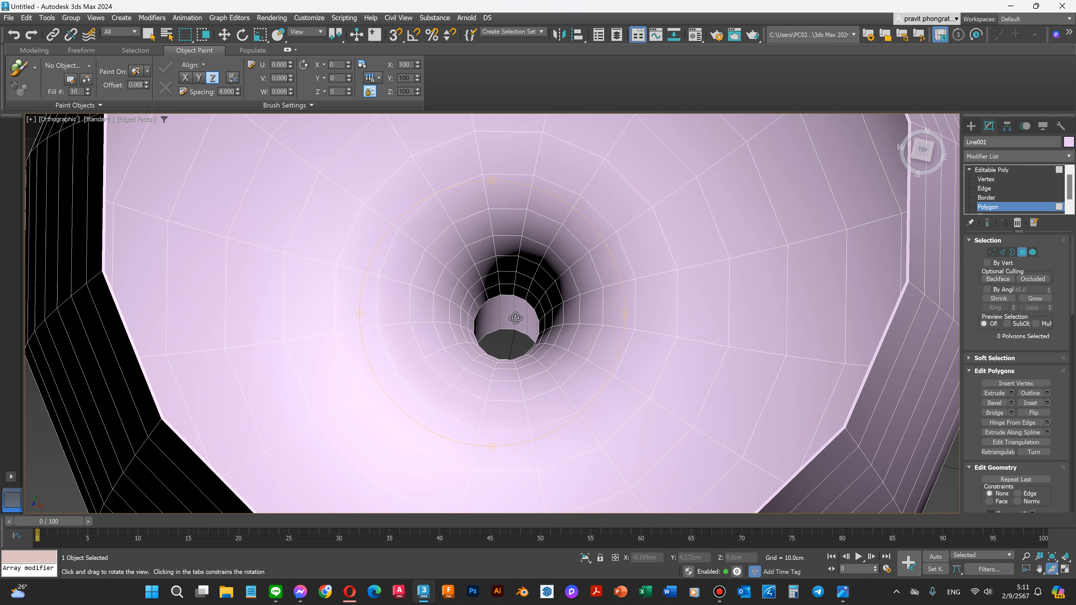
key("w")
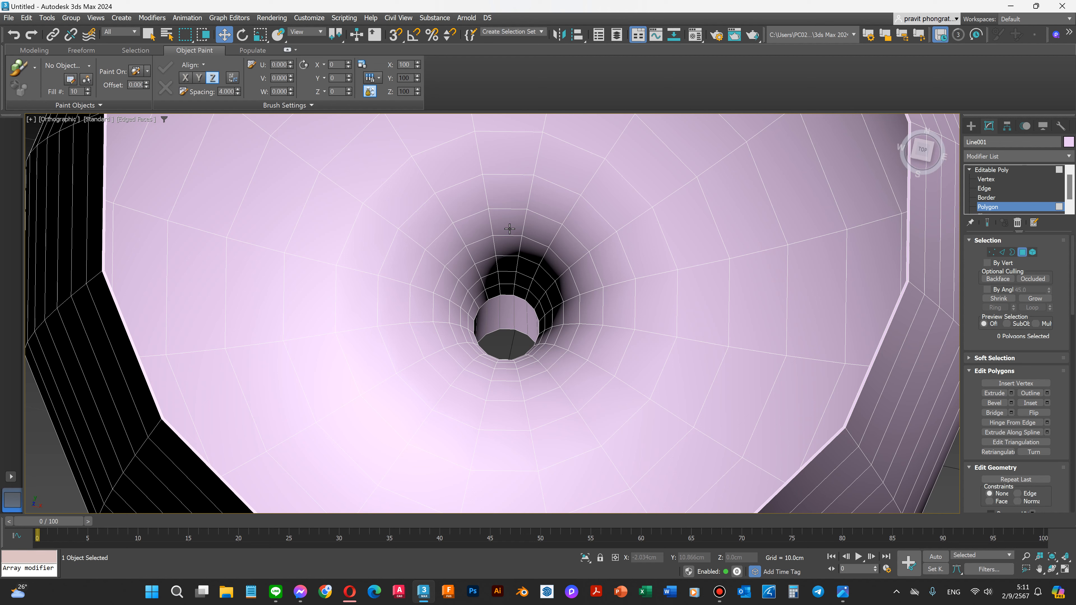
left_click(481, 225)
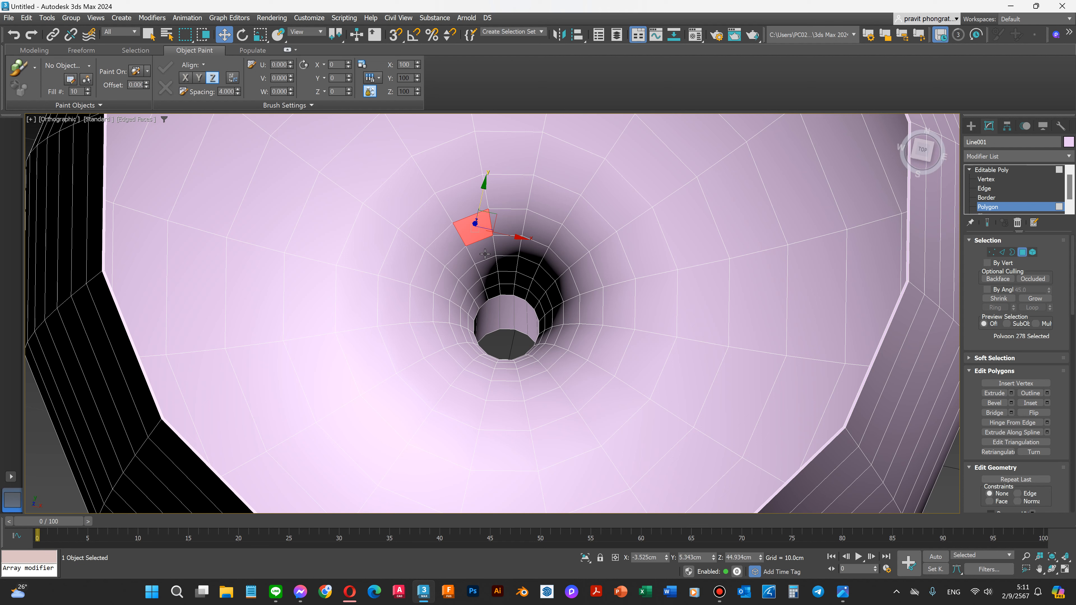
left_click(495, 295, "ctrl+shift")
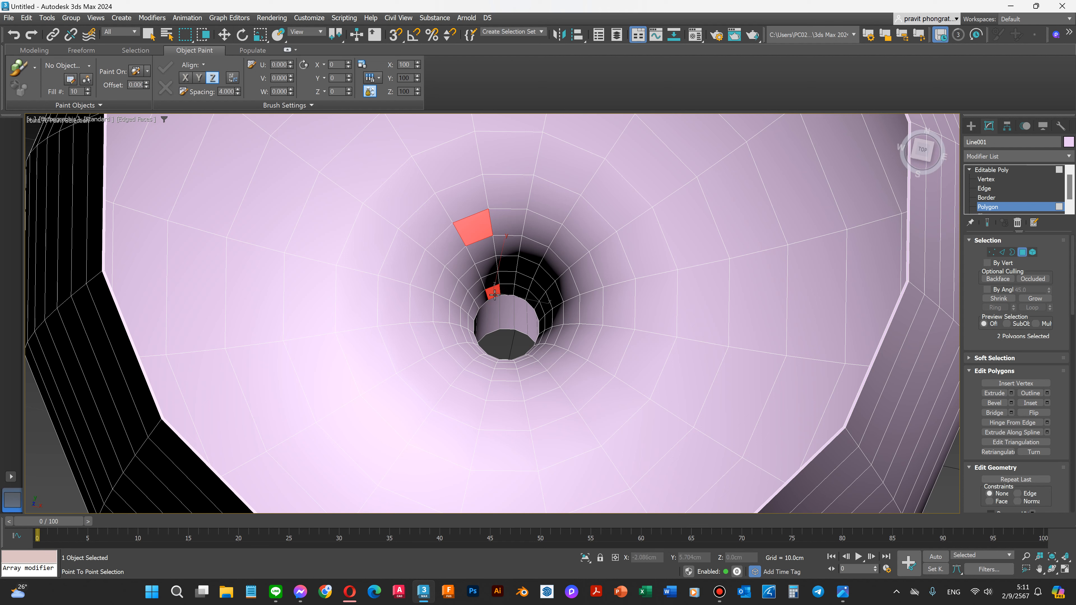
left_click(508, 219, "ctrl+shift")
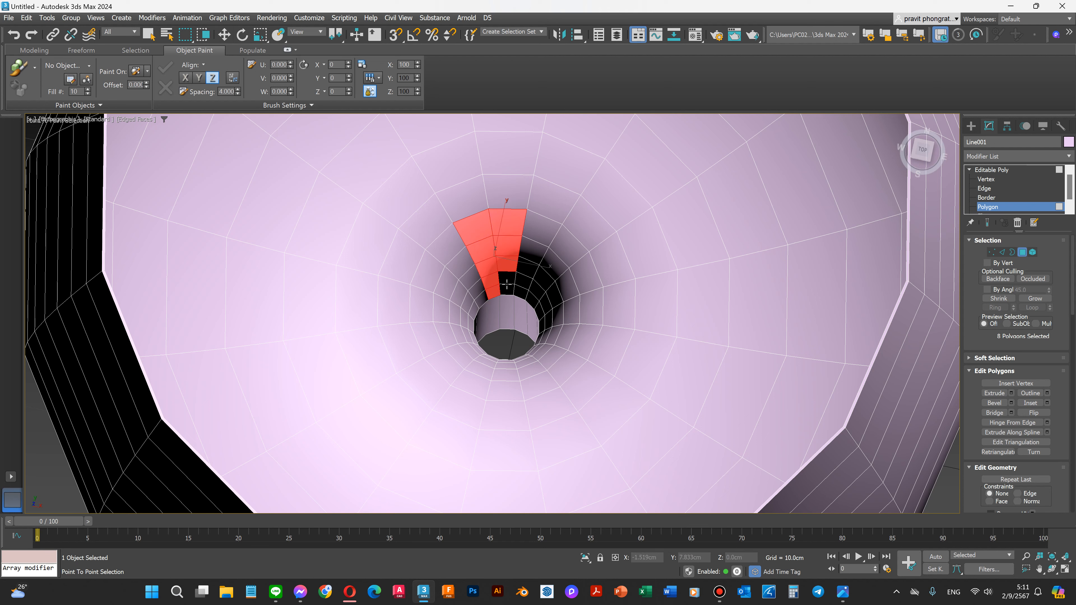
left_click(519, 293, "ctrl+shift")
left_click(538, 229, "ctrl+shift")
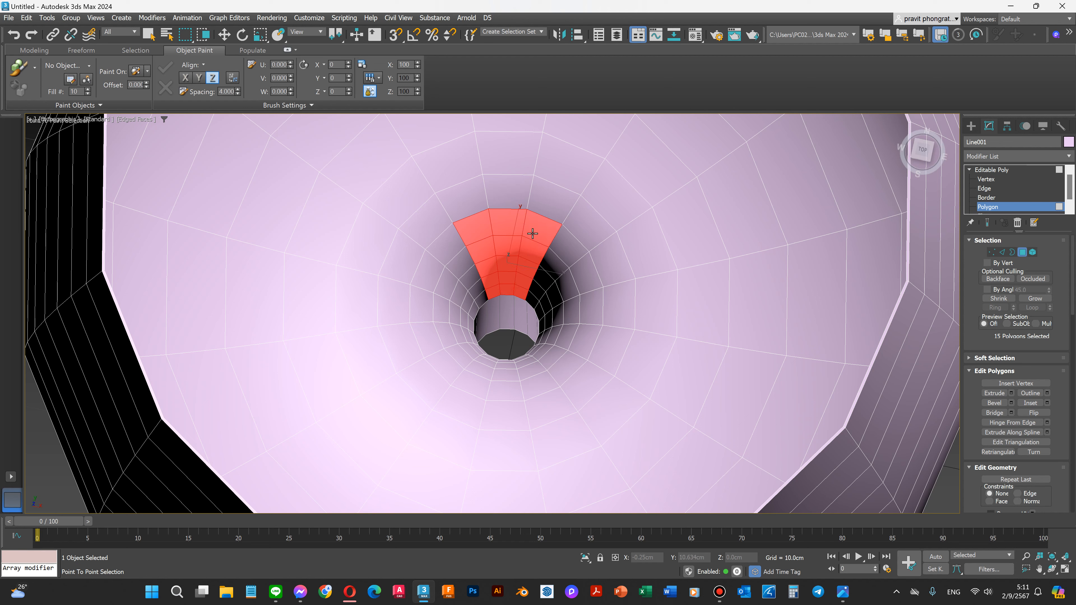
Add the polygons of the next three segments along the stem opening's northeast and east sides to the selection.
left_click(574, 248, "ctrl+shift")
left_click(526, 303, "ctrl+shift")
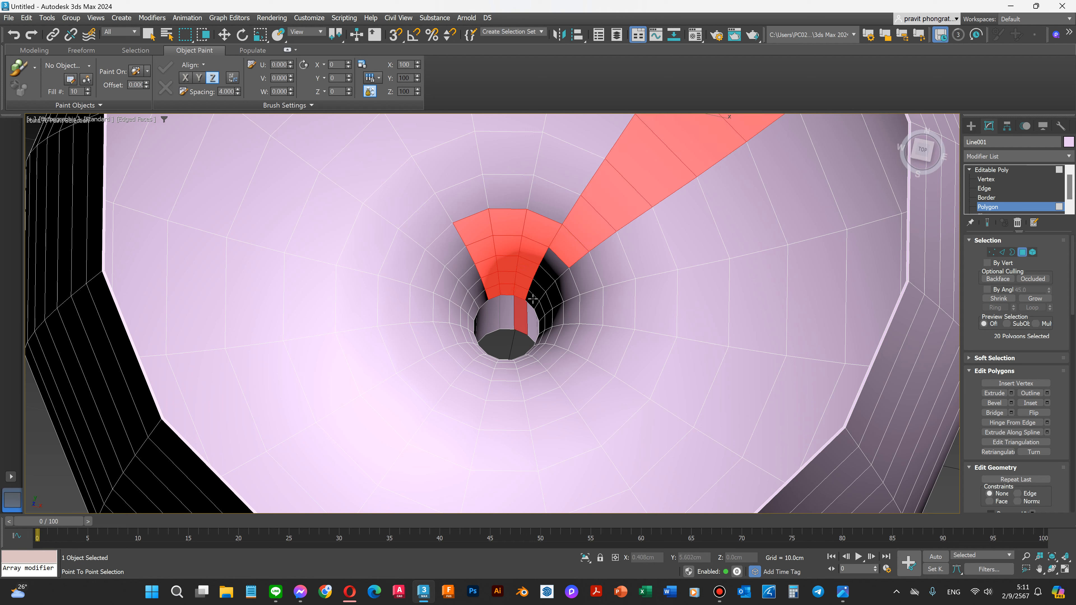
left_click(534, 312, "ctrl+shift")
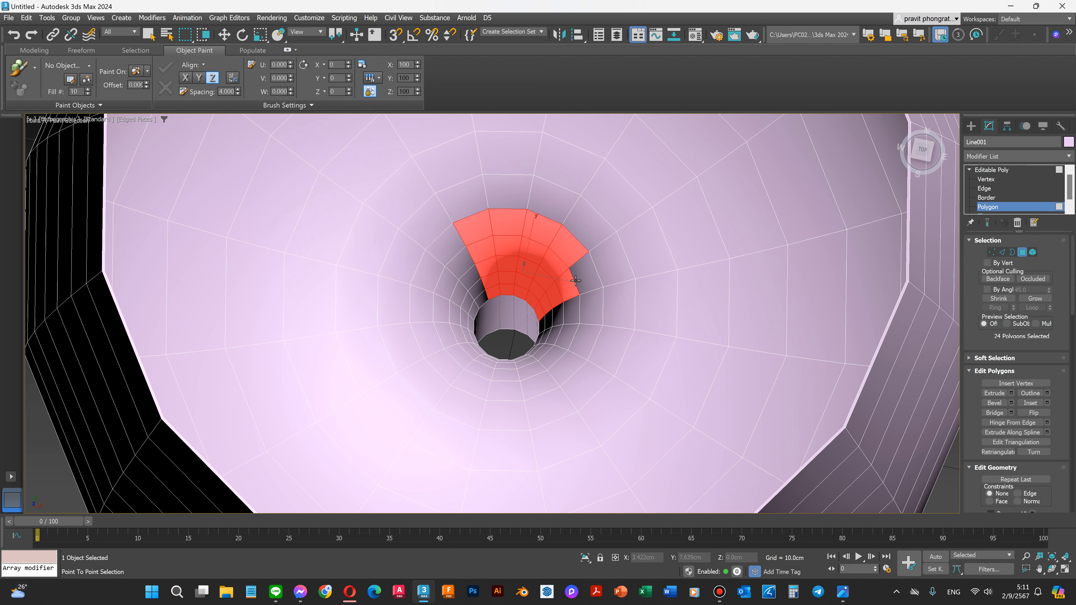
left_click(551, 316, "ctrl+shift")
left_click(542, 321, "ctrl+shift")
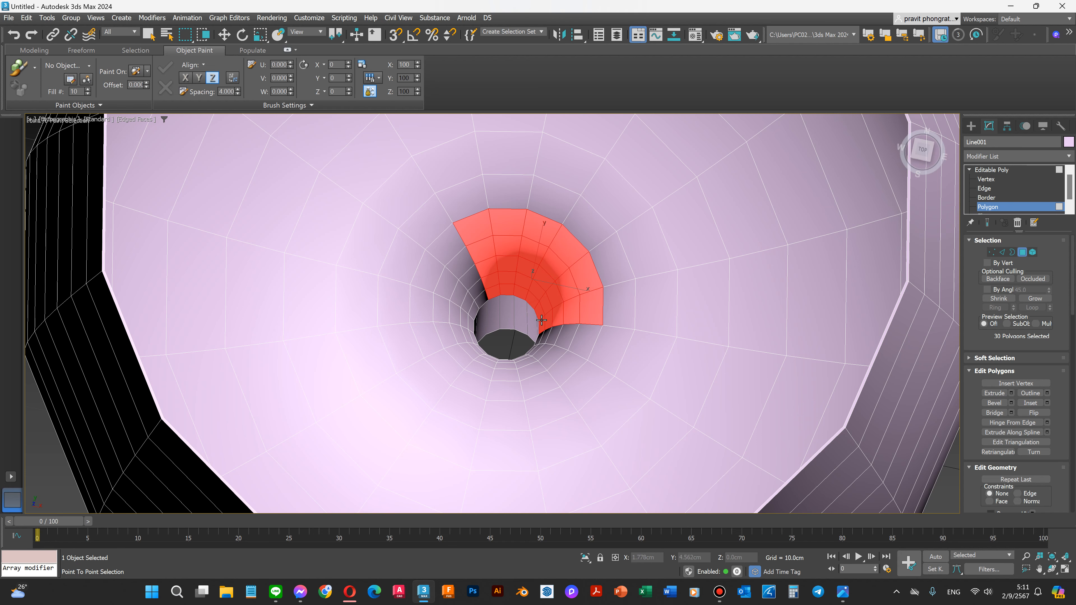
Extend the selection with the polygons of the next two segments on the stem opening's southeast side.
key("w")
scroll(538, 336, "up", 3)
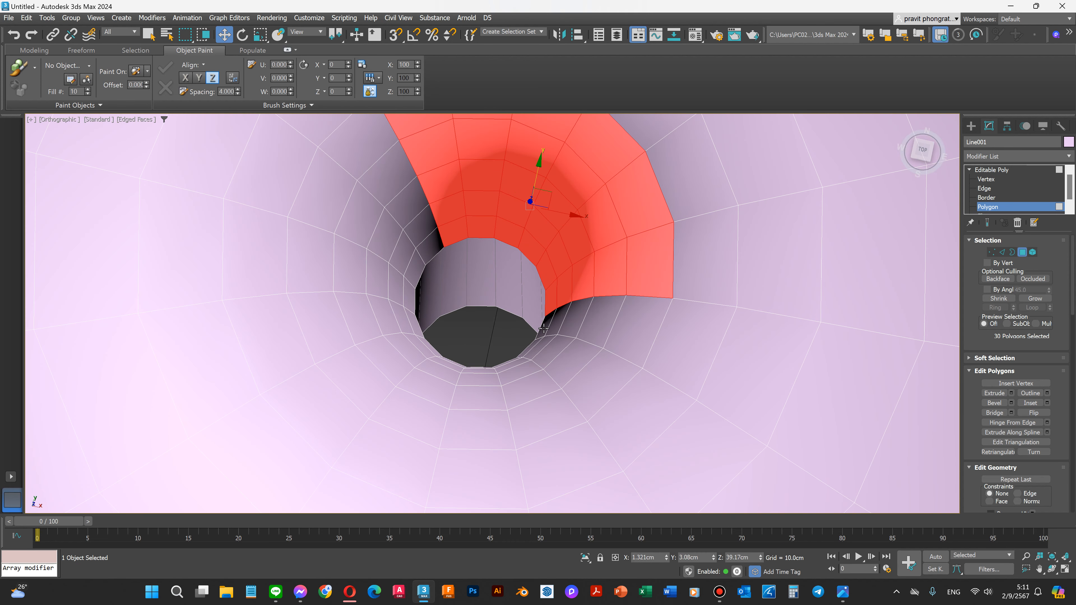
left_click(596, 331, "ctrl+shift")
left_click(624, 336, "ctrl+shift")
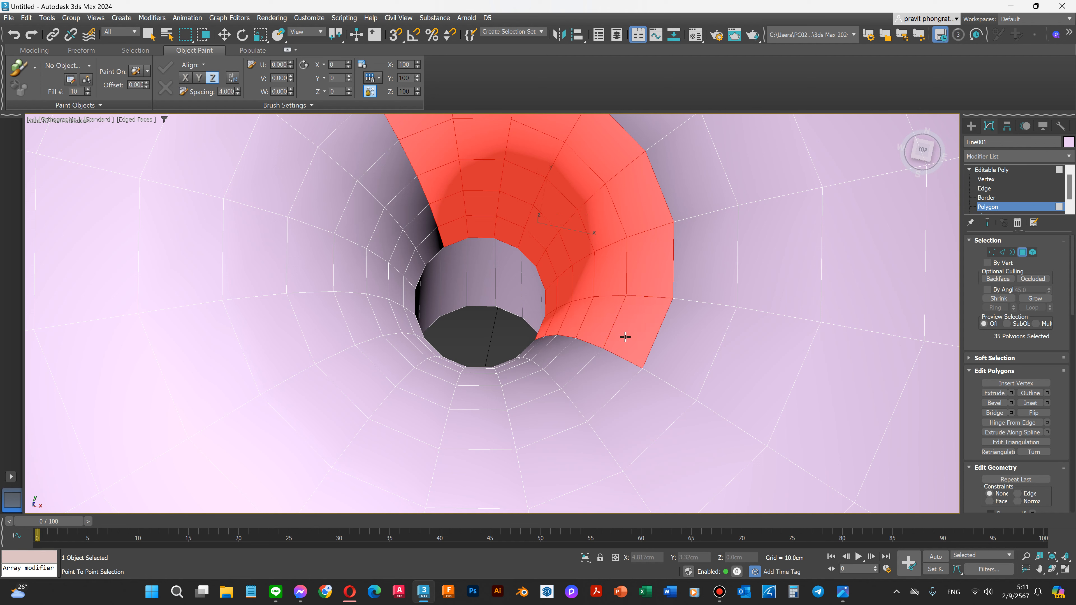
left_click(602, 376, "ctrl+shift")
left_click(533, 346, "ctrl+shift")
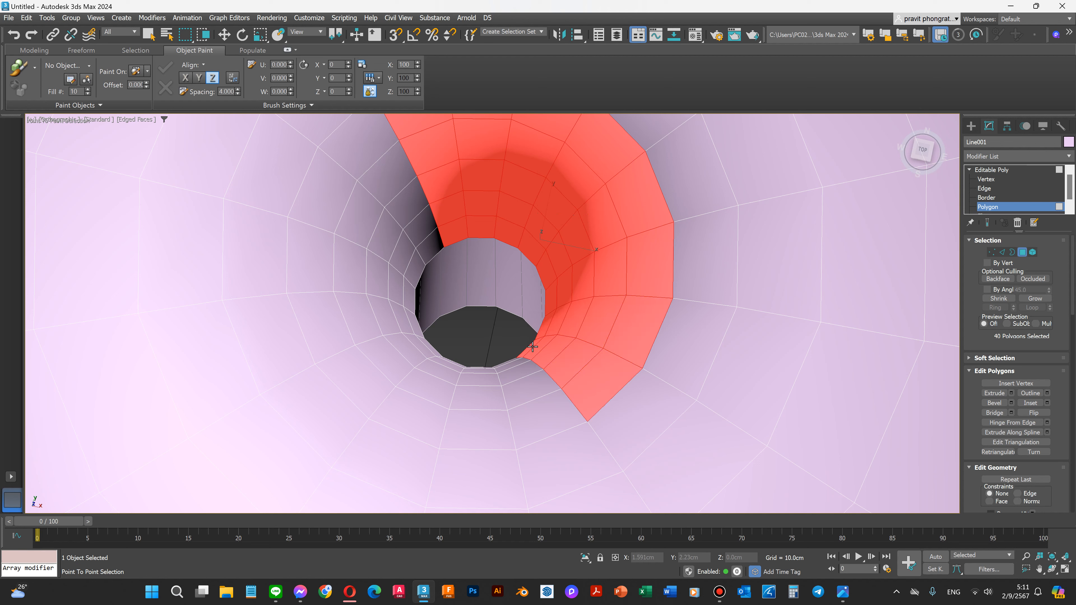
Add the polygons of the two segments directly south of the stem opening to the selection.
left_click(506, 363, "ctrl+shift")
left_click(524, 393, "ctrl+shift")
left_click(529, 409, "ctrl+shift")
left_click(476, 419, "ctrl+shift")
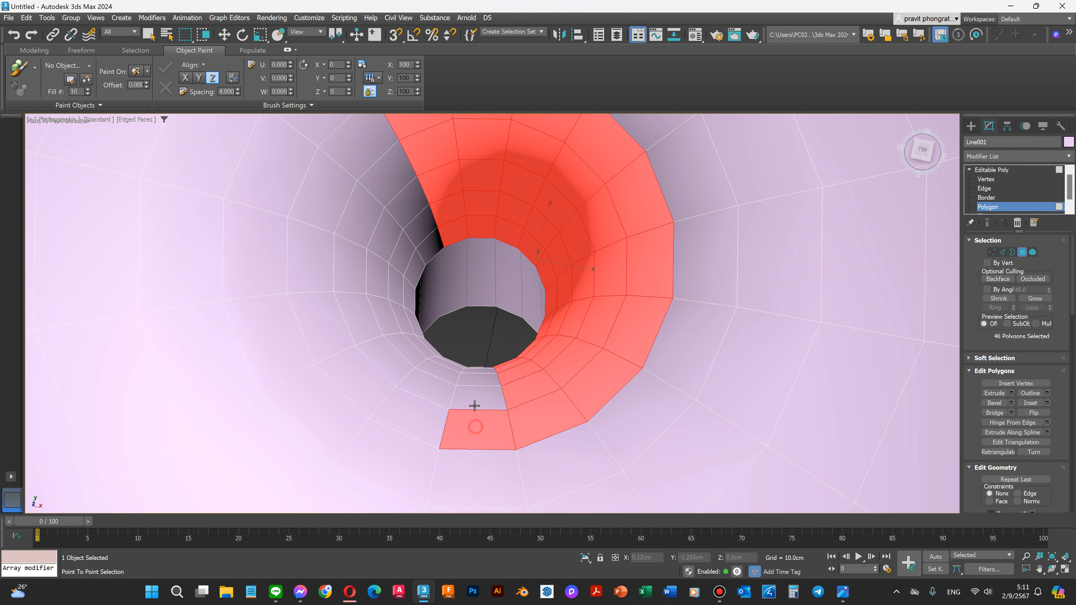
left_click(477, 397, "ctrl+shift")
left_click(479, 379, "ctrl+shift")
left_click(479, 368, "ctrl+shift")
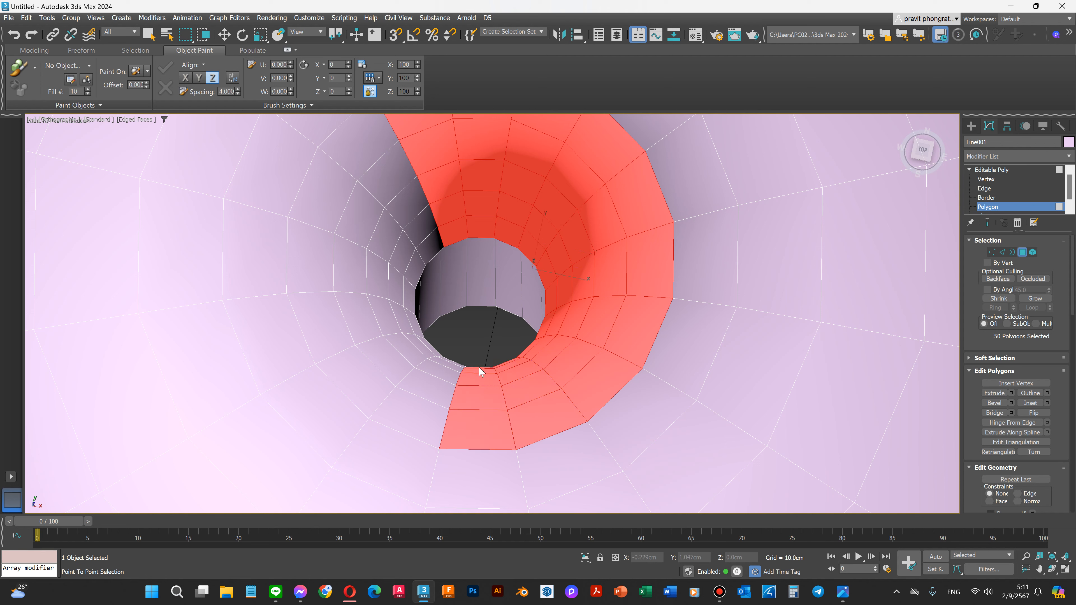
Add the five polygons of the adjoining south-southwest segment to the selection.
left_click(453, 364, "ctrl+shift")
left_click(449, 367, "ctrl+shift")
left_click(439, 376, "ctrl+shift")
left_click(426, 390, "ctrl+shift")
left_click(419, 407, "ctrl+shift")
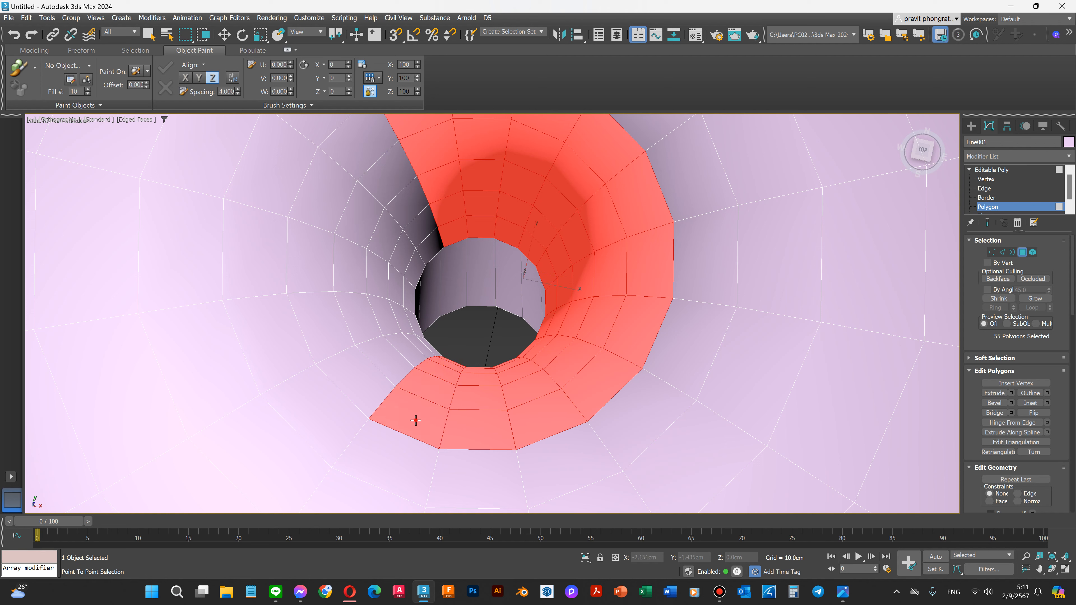
Extend the selection with the polygons of the next two segments, from the stem opening's southwest to its west side.
left_click(384, 383, "ctrl+shift")
left_click(392, 360, "ctrl+shift")
left_click(416, 355, "ctrl+shift")
left_click(430, 348, "ctrl+shift")
left_click(415, 327, "ctrl+shift")
left_click(401, 319, "ctrl+shift")
left_click(334, 324, "ctrl+shift")
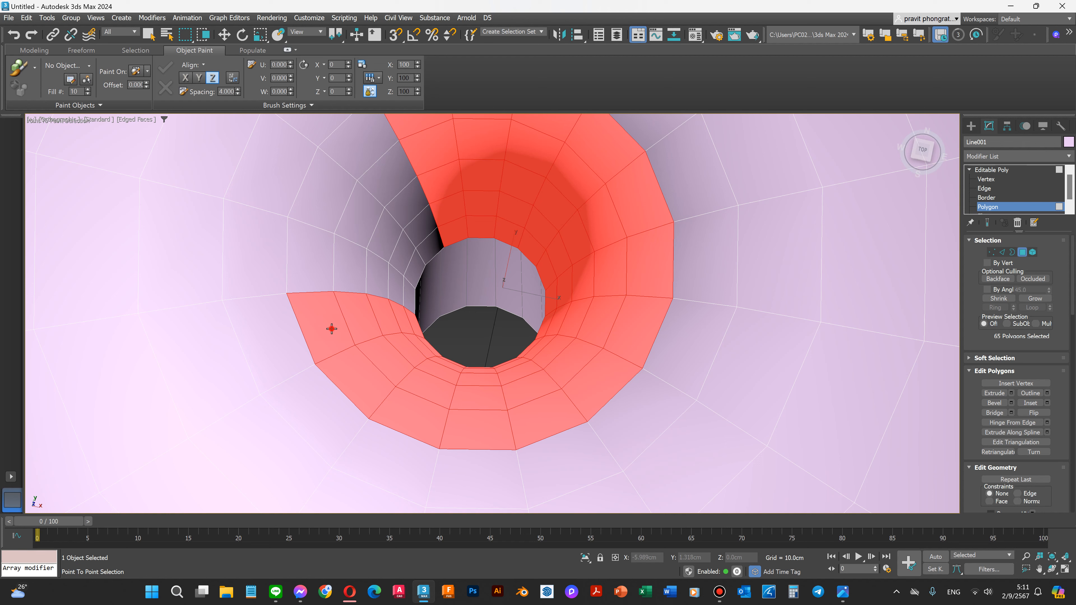
Add the polygons of the next two segments along the stem opening's west and northwest sides to the selection.
left_click(323, 269, "ctrl+shift")
left_click(350, 263, "ctrl+shift")
left_click(377, 271, "ctrl+shift")
left_click(396, 284, "ctrl+shift")
left_click(409, 292, "ctrl+shift")
left_click(416, 267, "ctrl+shift")
left_click(376, 242, "ctrl+shift")
left_click(356, 216, "ctrl+shift")
left_click(332, 204, "ctrl+shift")
Add the last northwest segment to close the ring and delete all the selected polygons around the stem opening.
left_click(345, 143, "ctrl+shift")
left_click(365, 164, "ctrl+shift")
left_click(381, 170, "ctrl+shift")
left_click(400, 197, "ctrl+shift")
left_click(420, 225, "ctrl+shift")
left_click(431, 244, "ctrl+shift")
key("w")
left_click(426, 282)
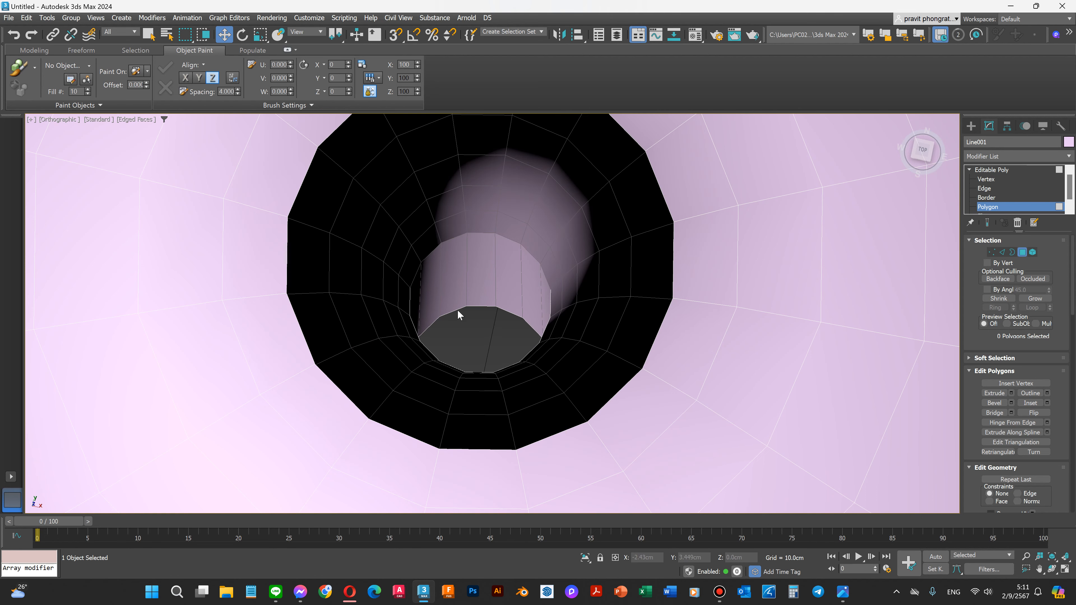
Select the open border of the hole in the bowl's inner floor and cap it.
scroll(511, 284, "down", 4)
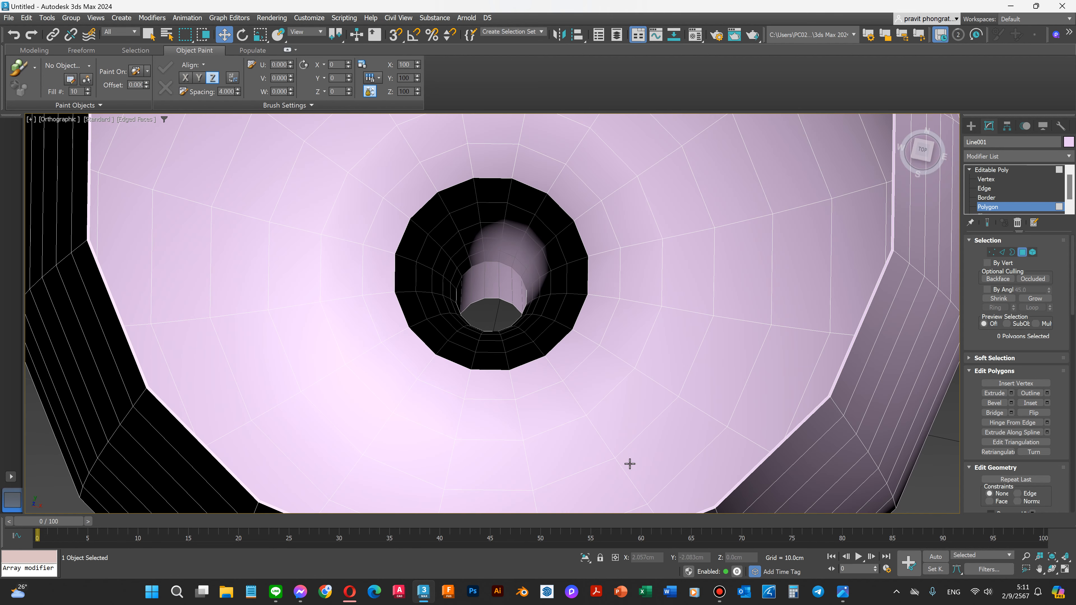
left_click(1052, 569)
left_click_drag(473, 305, 393, 356)
scroll(393, 356, "down", 4)
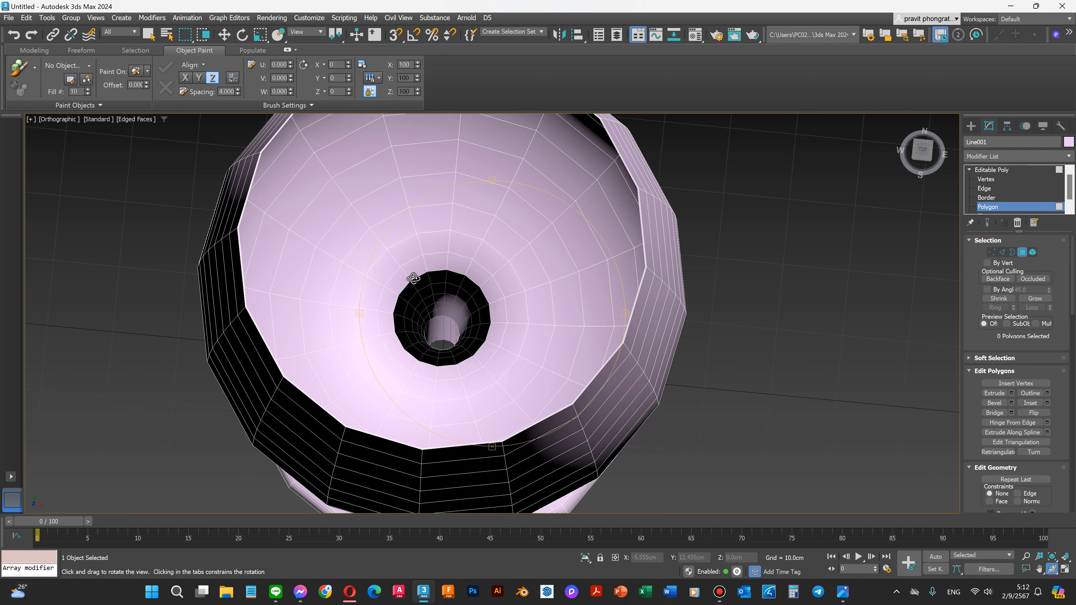
scroll(393, 285, "up", 2)
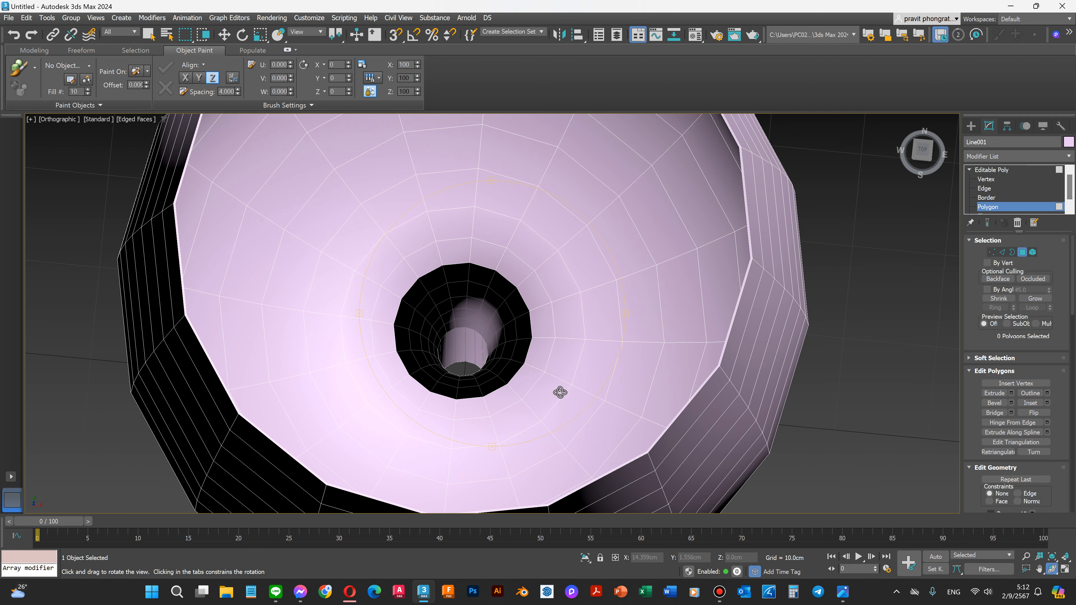
left_click(980, 198)
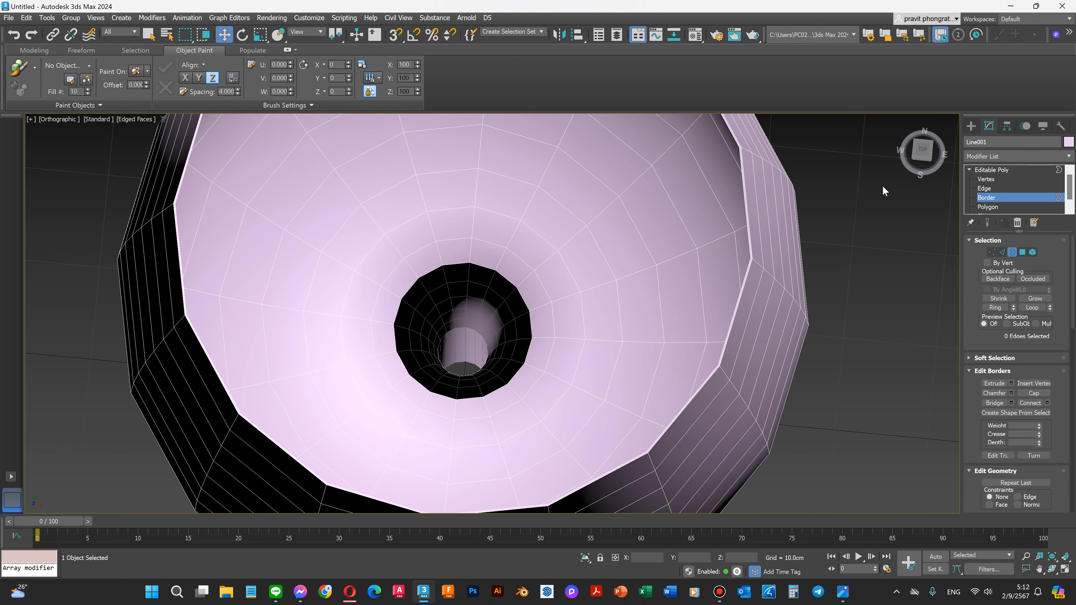
scroll(513, 373, "up", 5)
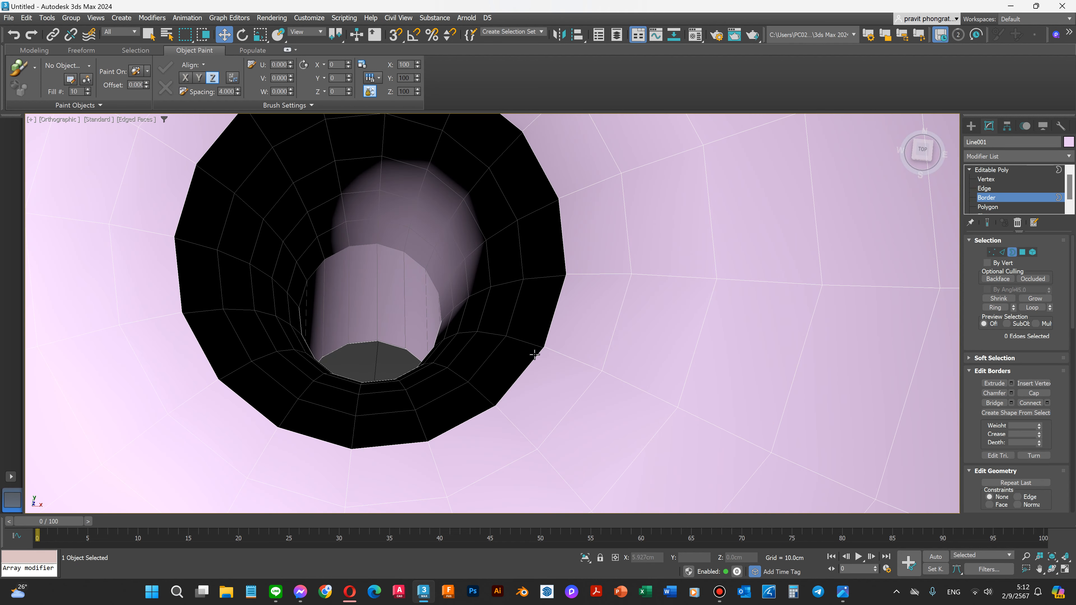
left_click(535, 358)
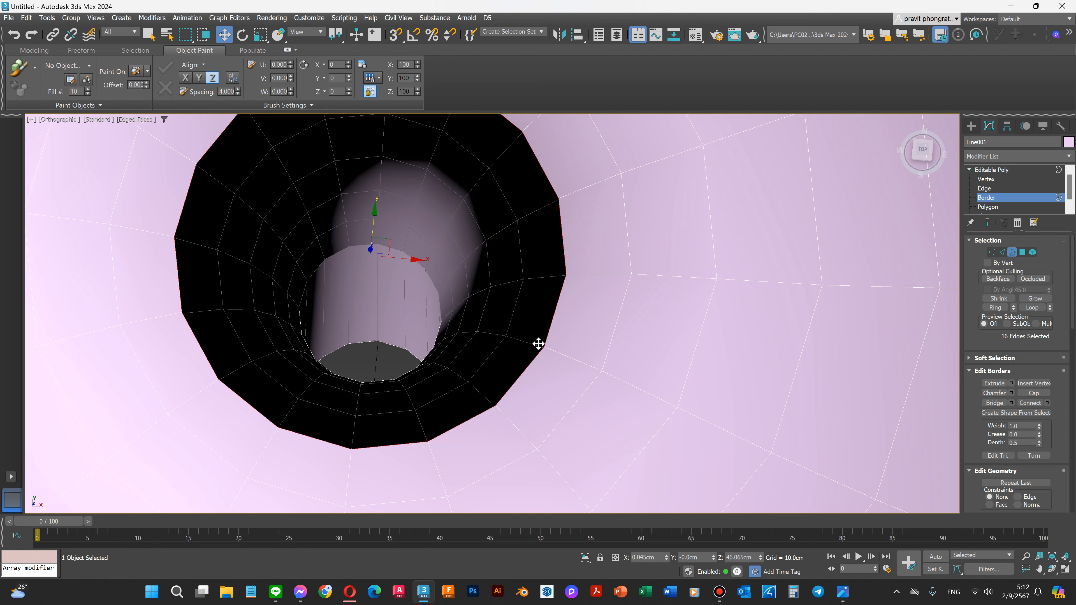
left_click(1034, 393)
Select the open border on the underside of the glass base and cap it.
scroll(528, 344, "down", 5)
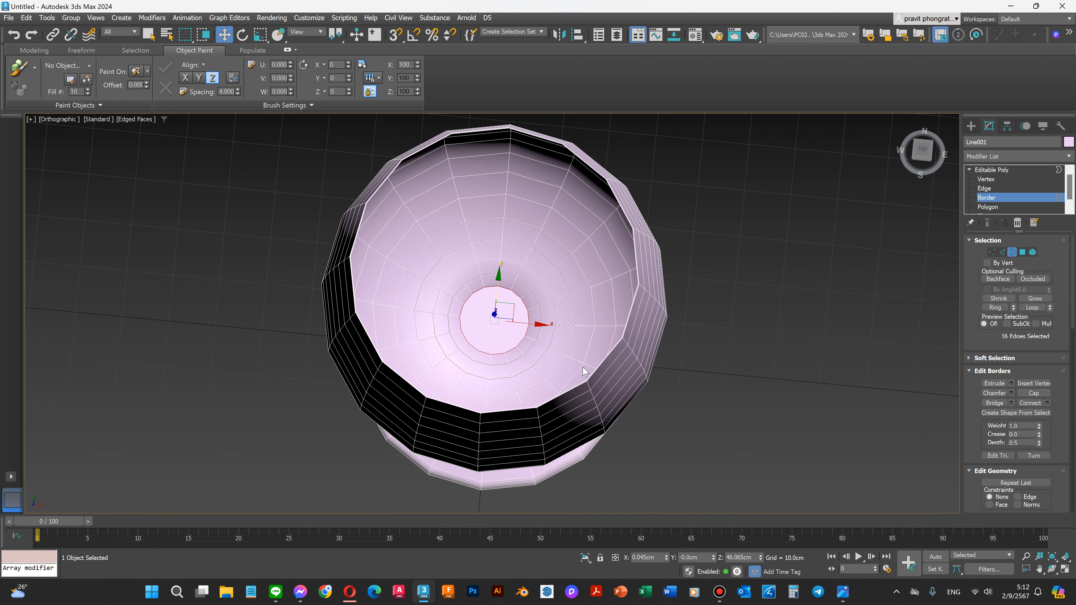
left_click(1053, 569)
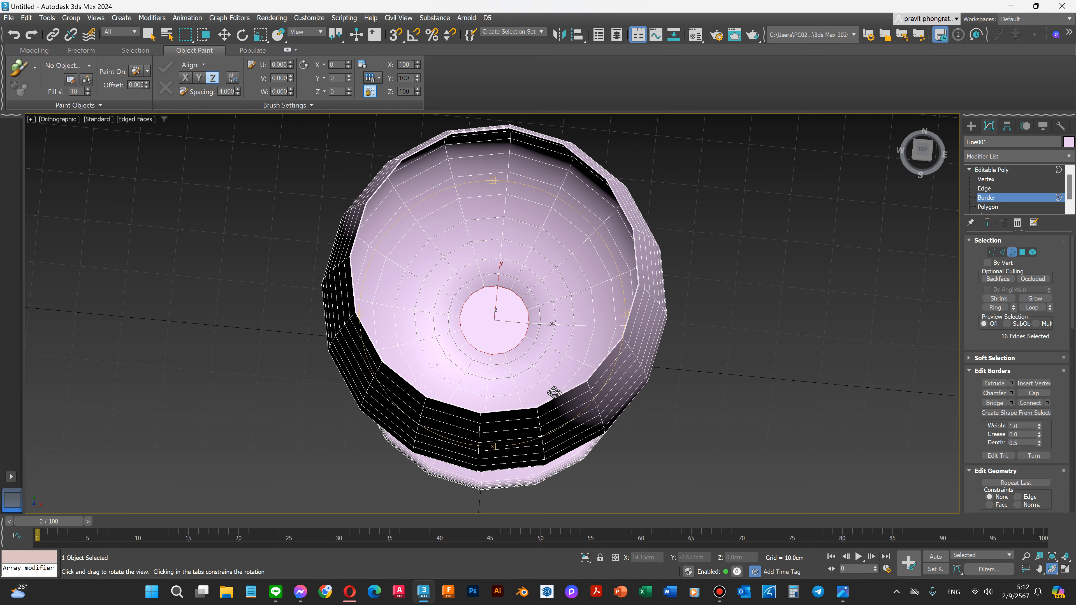
left_click_drag(409, 308, 516, 458)
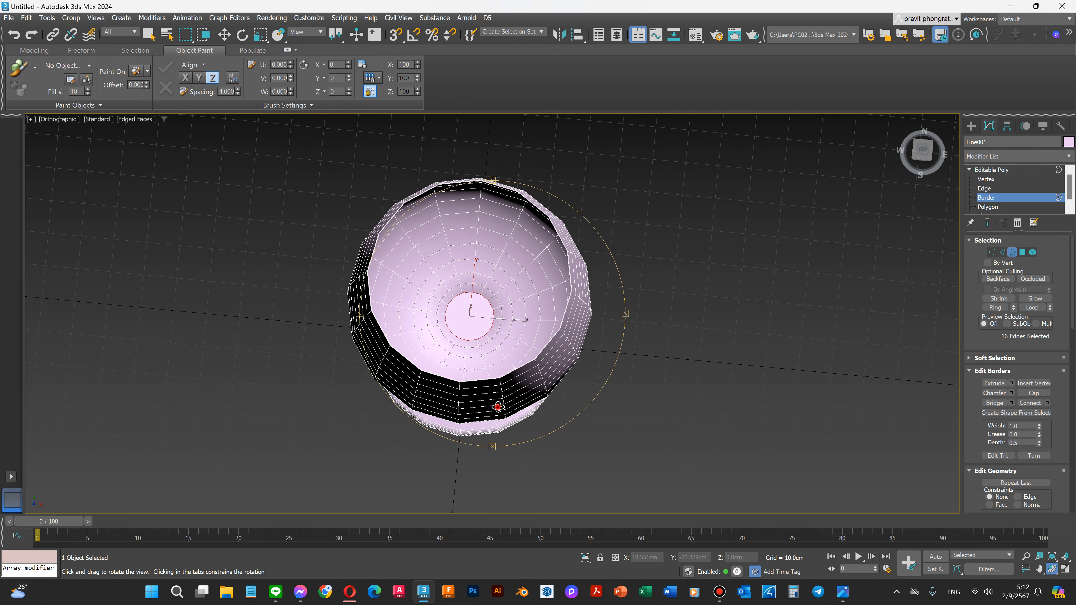
left_click_drag(498, 406, 559, 340)
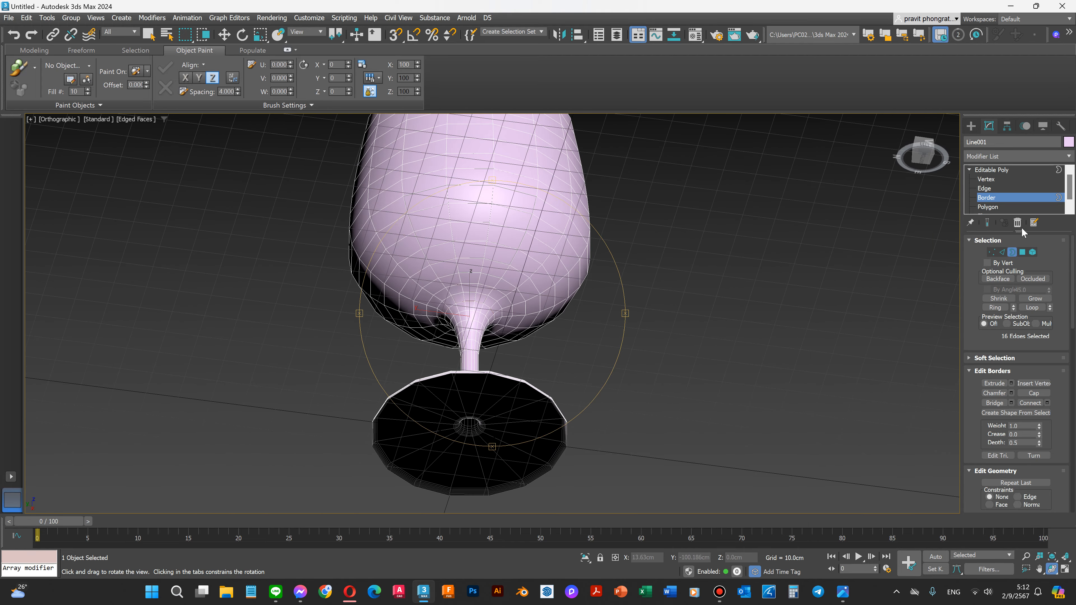
key("w")
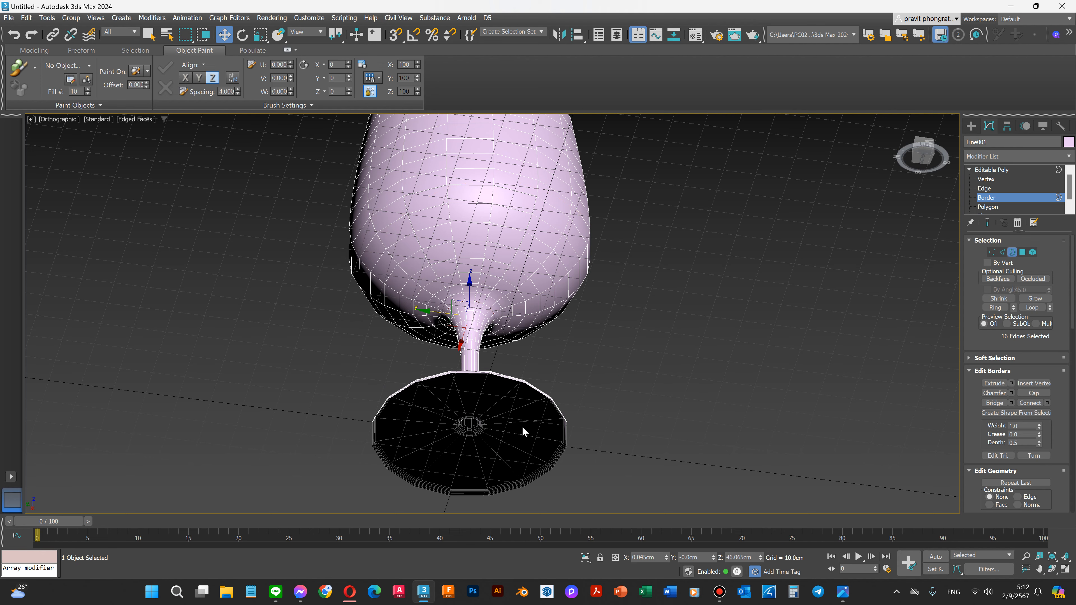
scroll(574, 438, "up", 3)
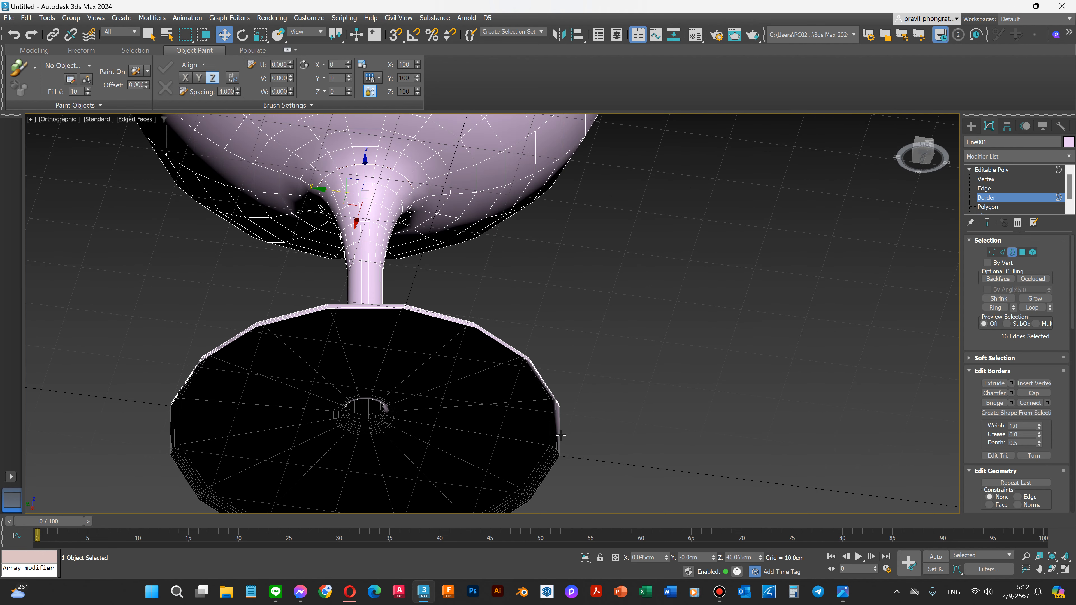
left_click(559, 436)
scroll(529, 447, "up", 4)
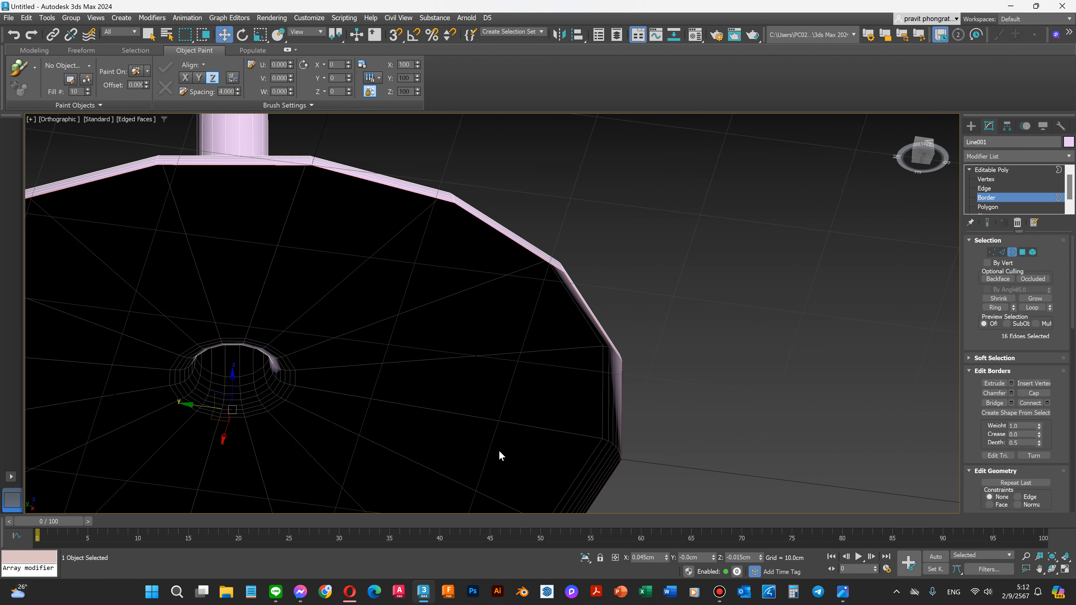
left_click(1032, 393)
scroll(666, 320, "down", 3)
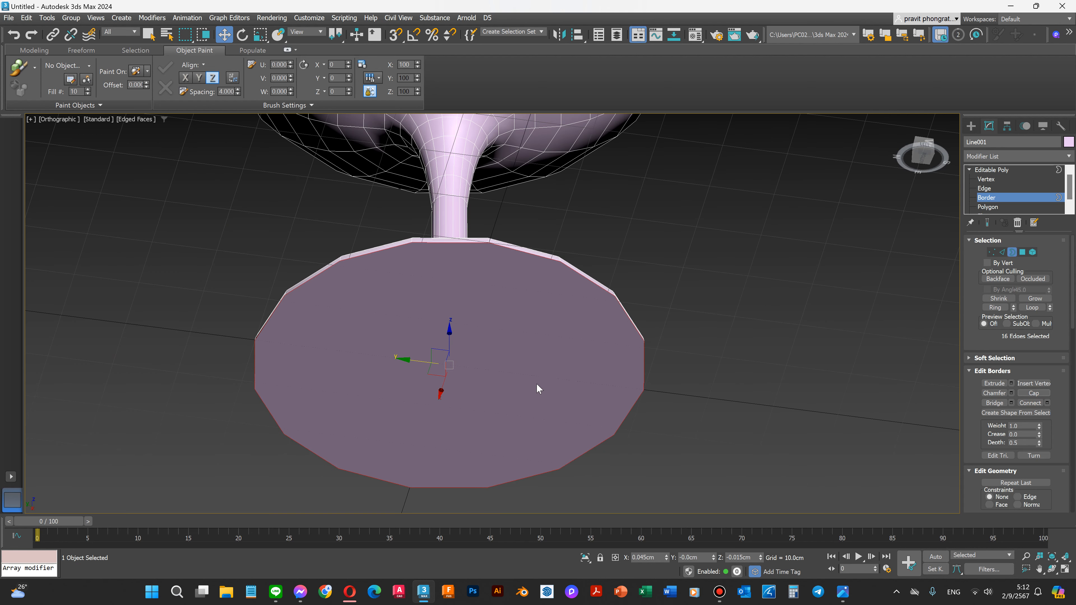
scroll(448, 419, "up", 4)
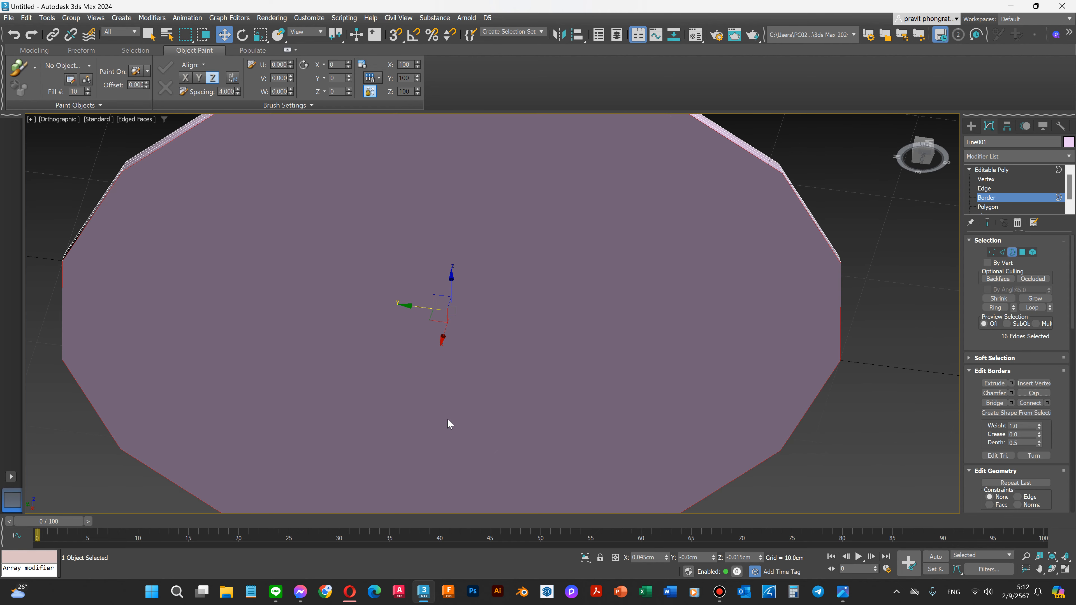
scroll(473, 376, "down", 2)
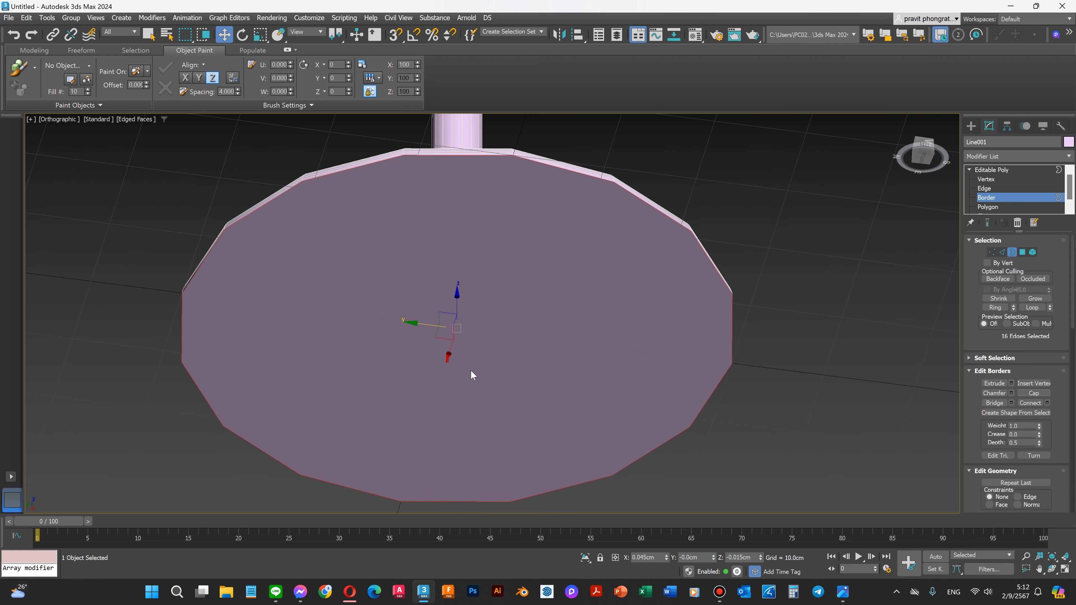
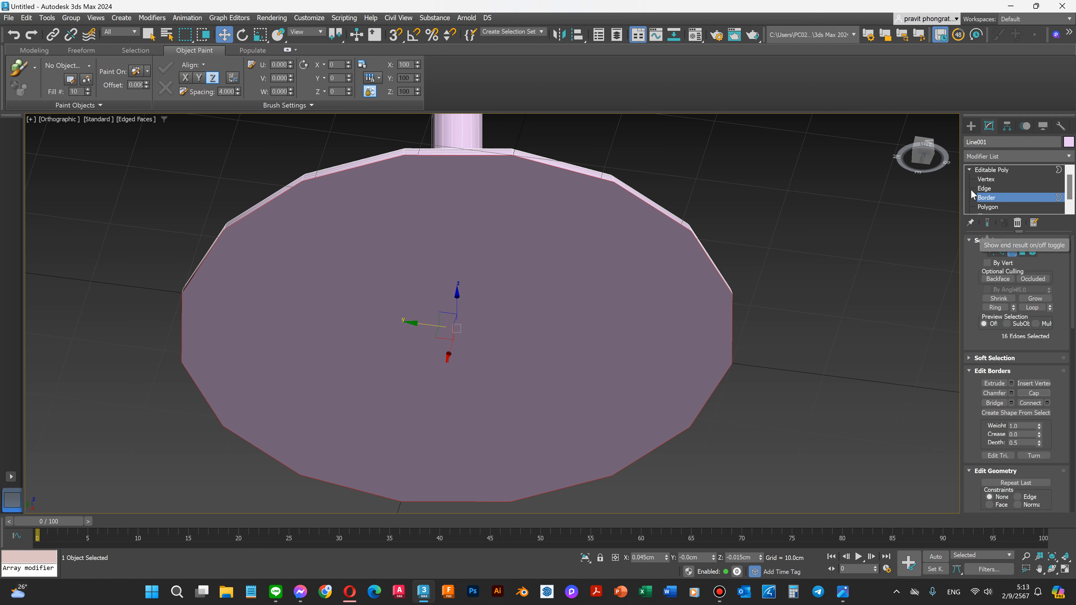
Inset the polygon capping the underside of the base by 0.2 cm.
left_click(984, 207)
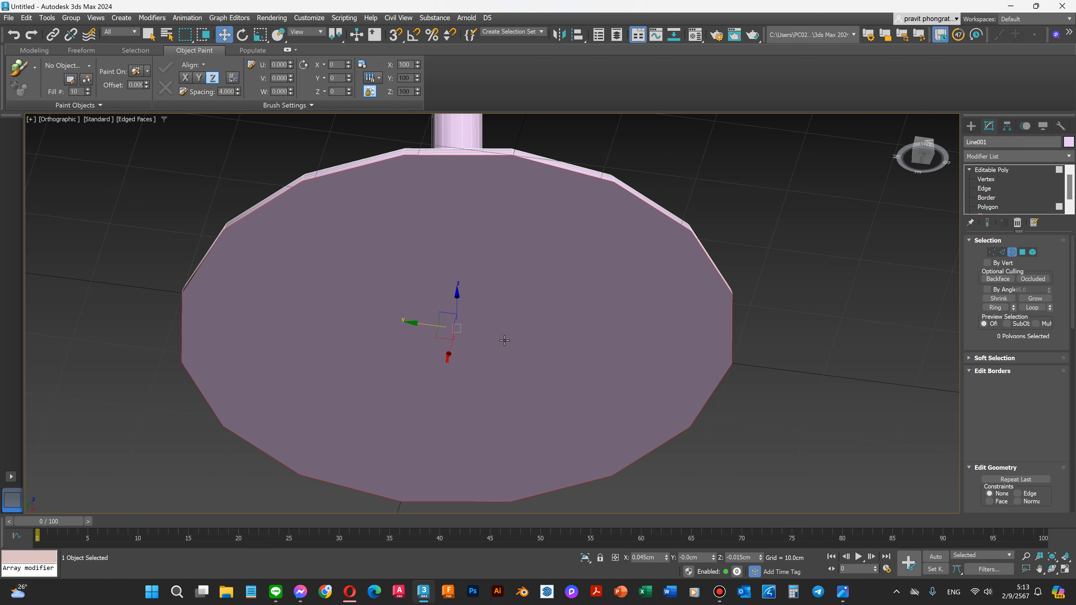
left_click(505, 338)
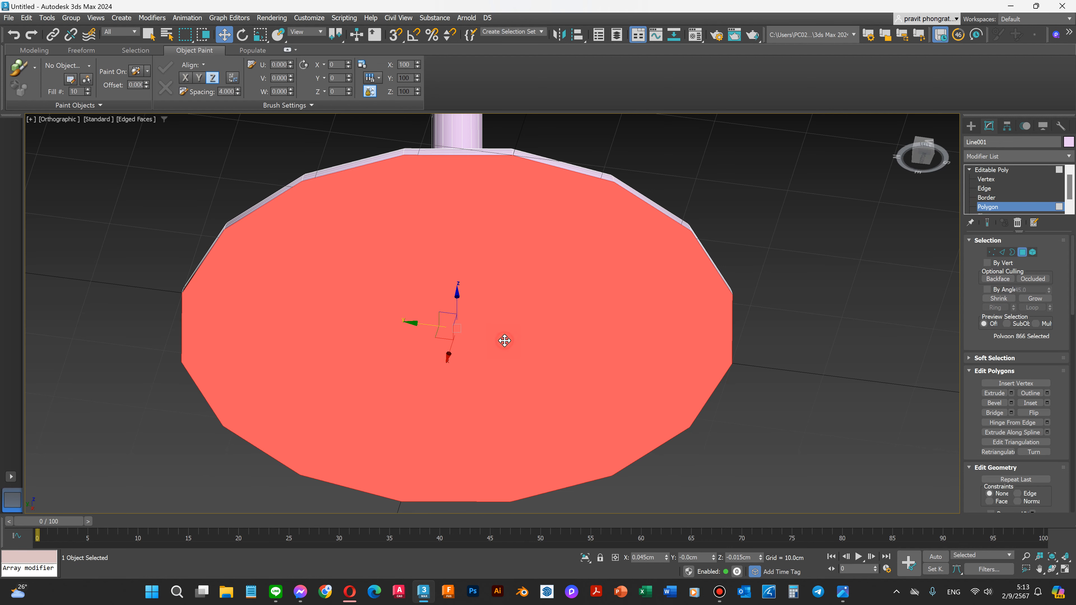
left_click(1047, 403)
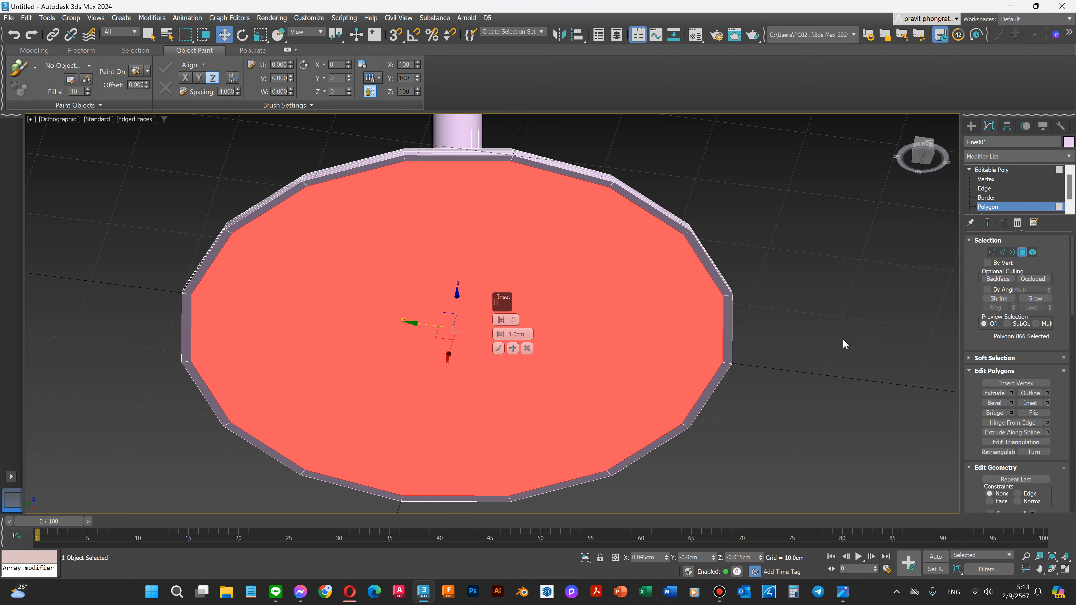
scroll(720, 307, "up", 5)
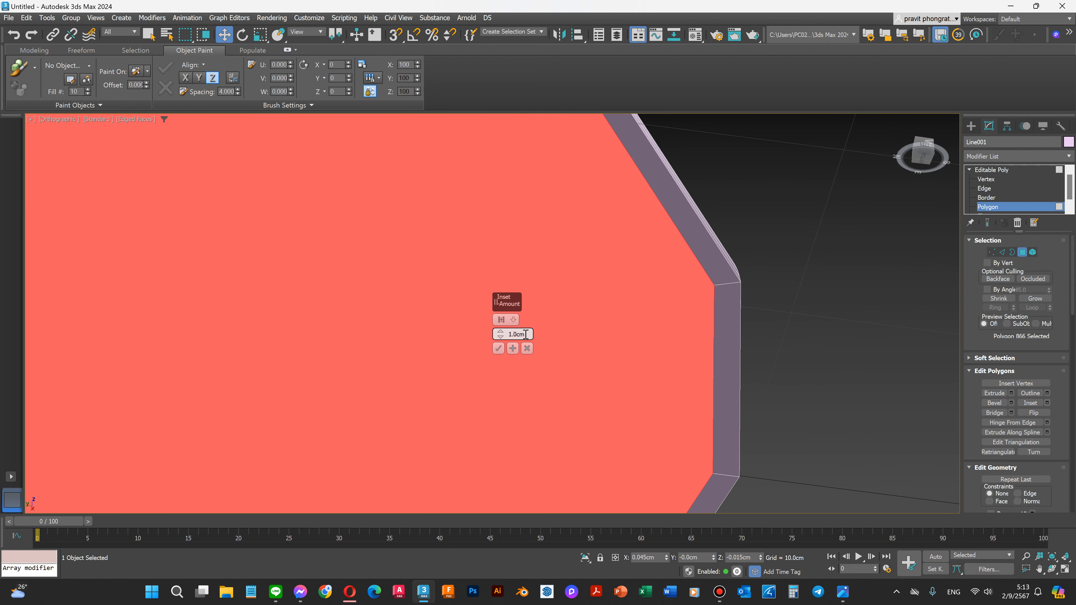
left_click_drag(525, 334, 512, 335)
type(".2")
key("Return")
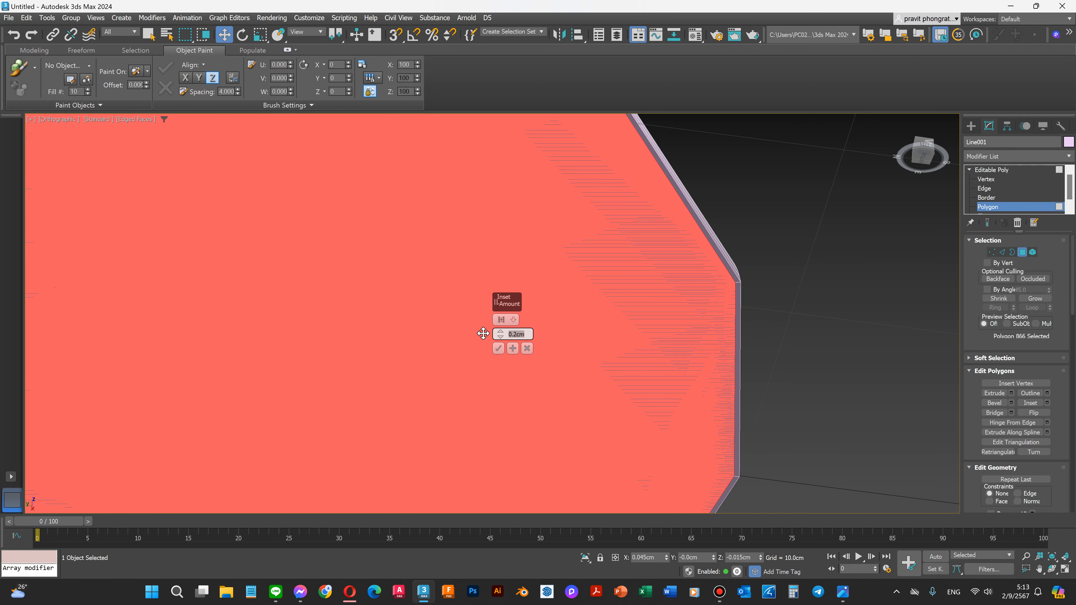
left_click(498, 349)
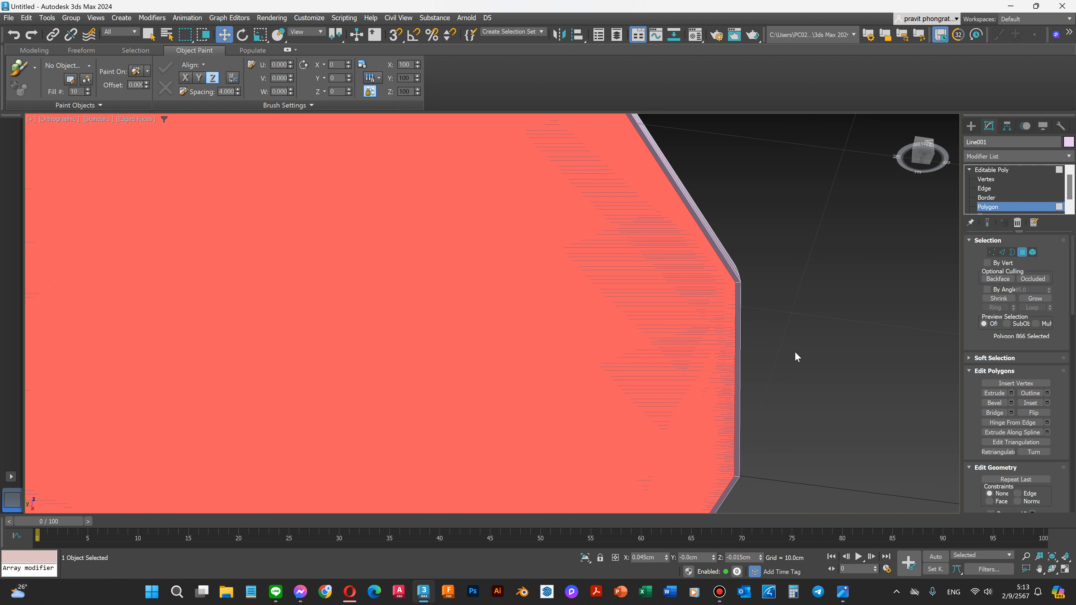
left_click(780, 355)
scroll(751, 346, "up", 2)
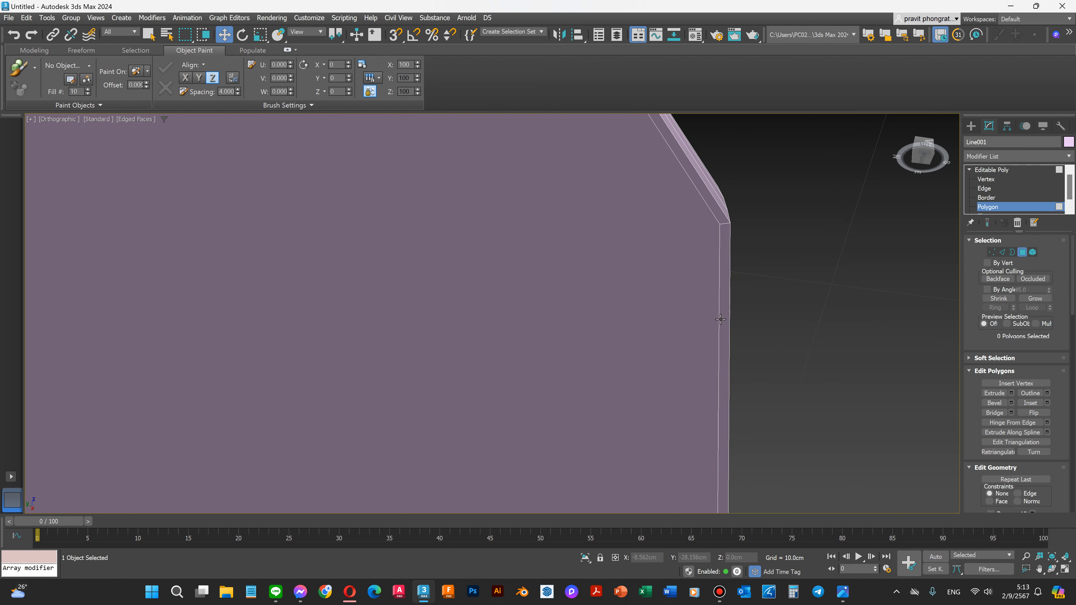
scroll(771, 314, "down", 5)
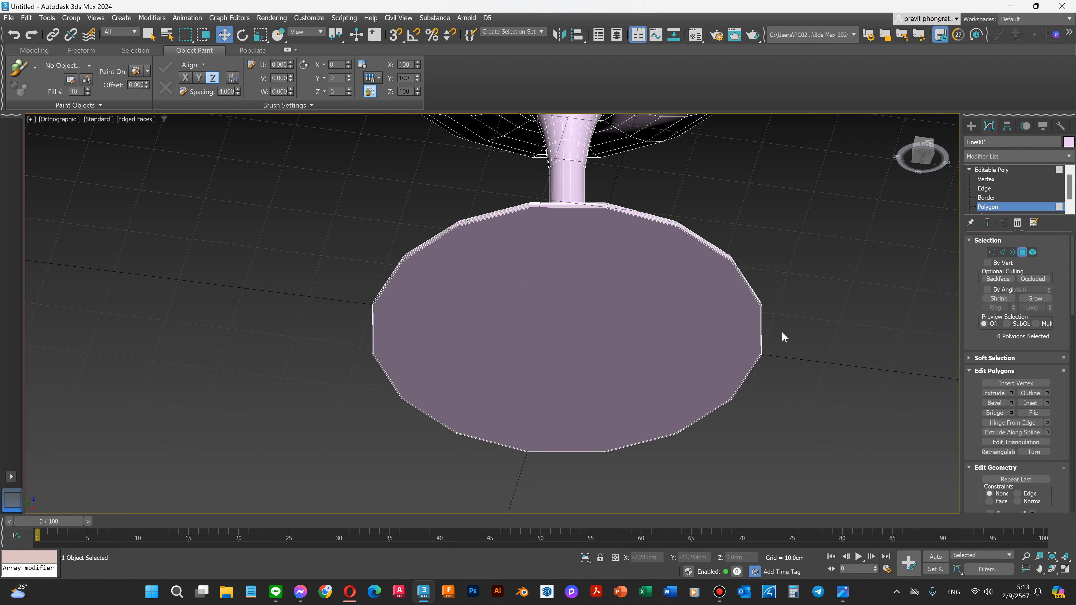
Inset the cap polygon on the bowl's inner floor by 0.2 cm.
left_click(1052, 569)
left_click_drag(594, 335, 600, 270)
scroll(599, 269, "up", 10)
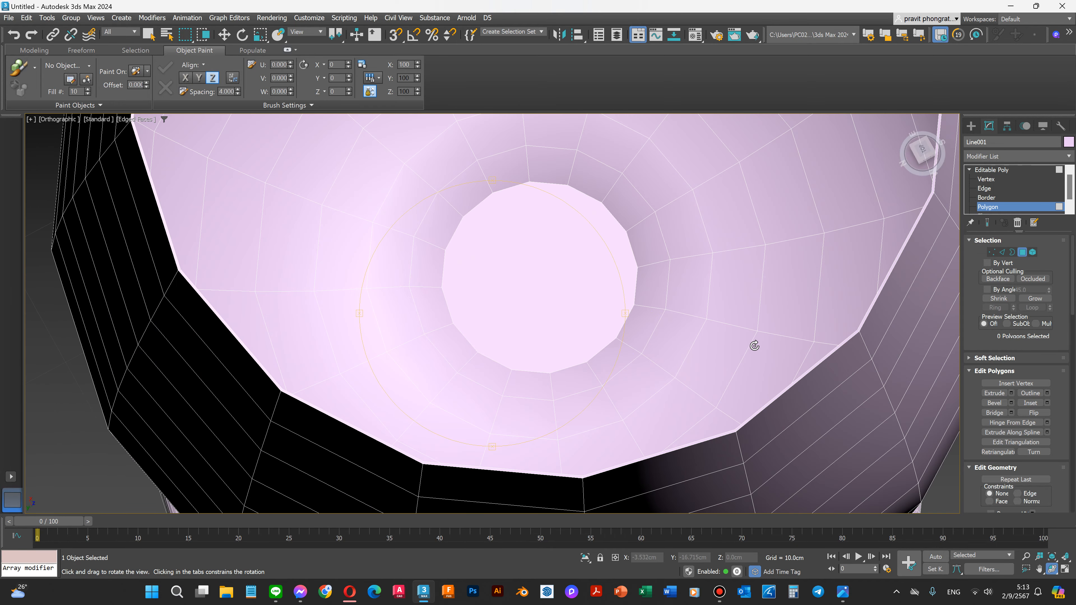
key("w")
left_click(576, 276)
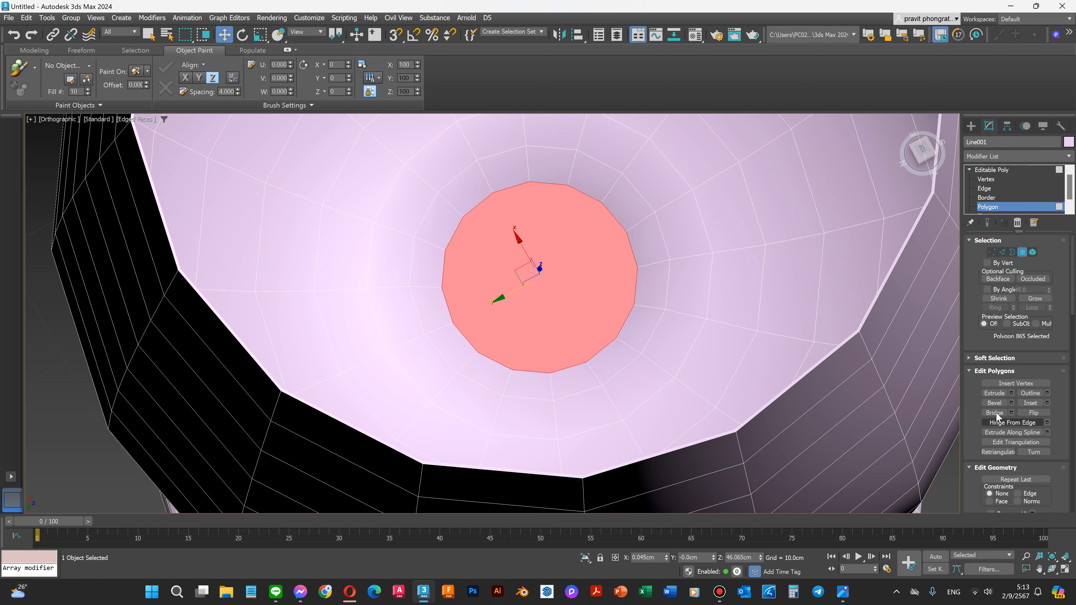
left_click(1047, 402)
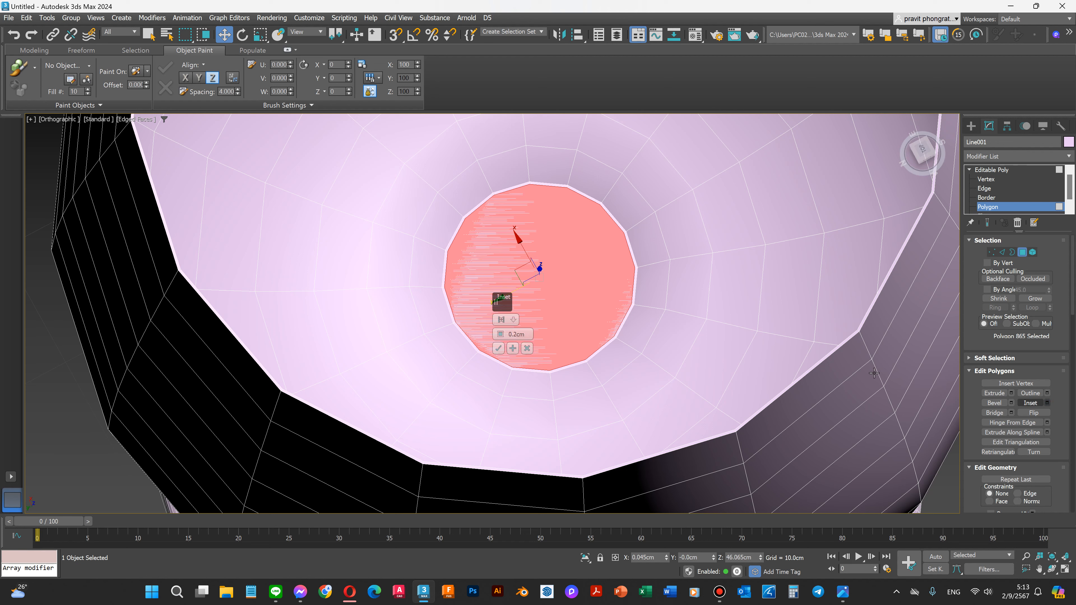
left_click(499, 348)
left_click(52, 379)
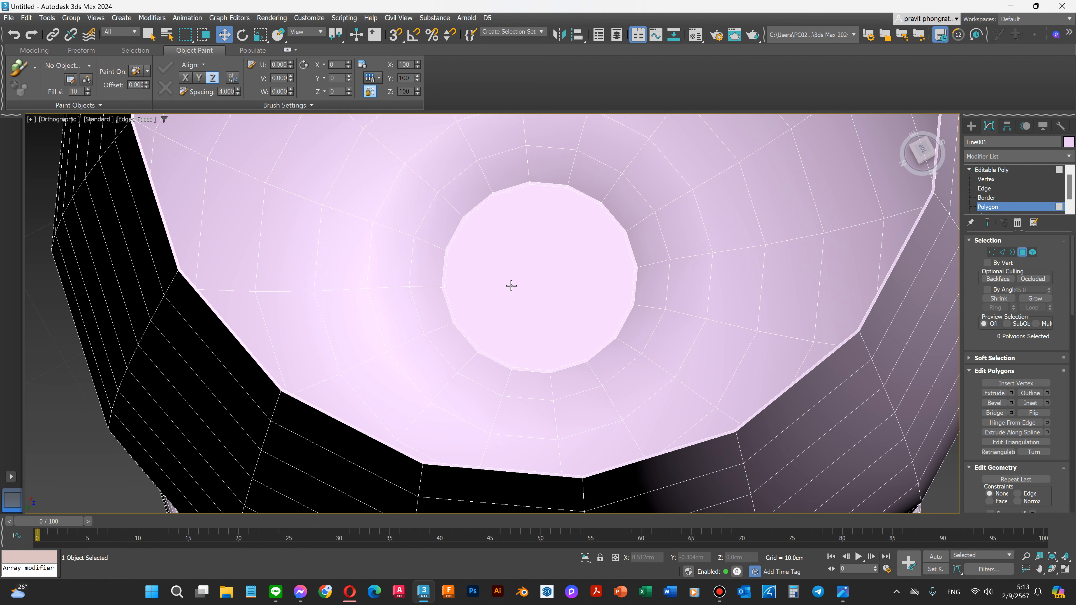
scroll(486, 336, "up", 3)
scroll(485, 336, "down", 5)
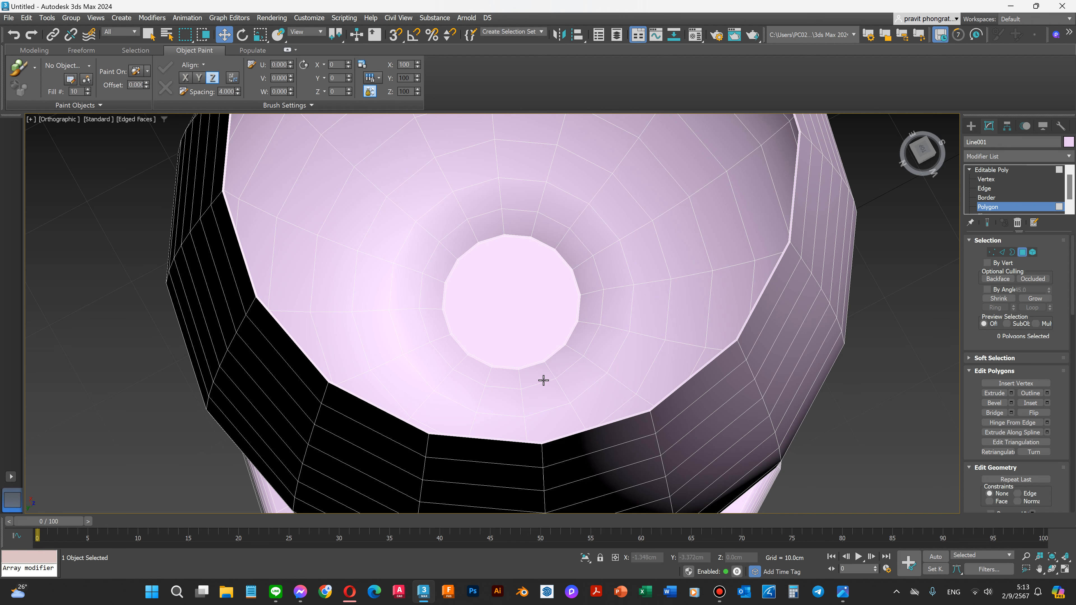
scroll(551, 305, "down", 4)
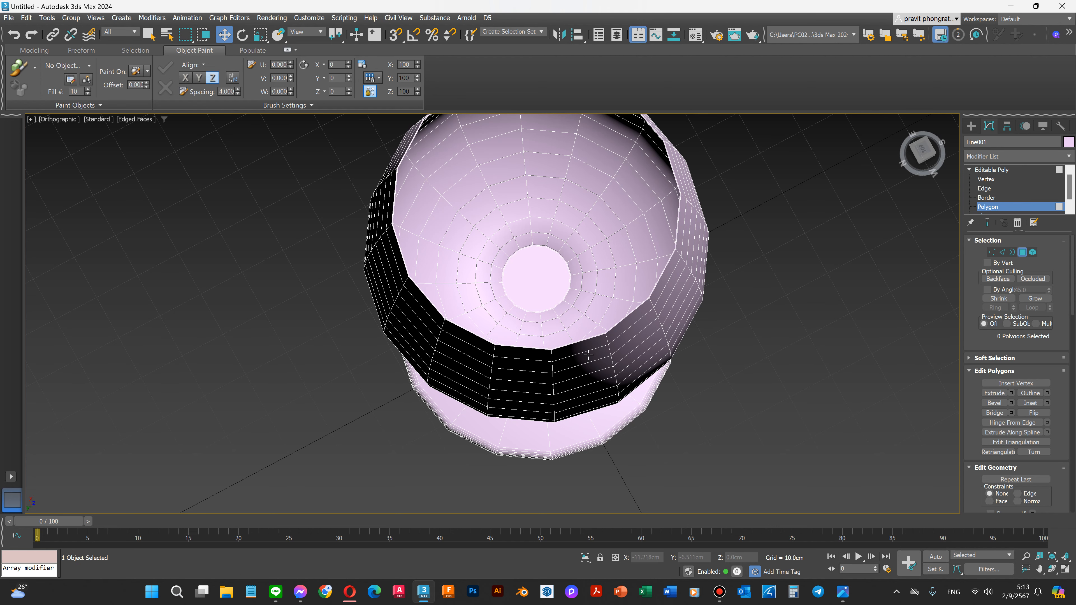
scroll(588, 355, "up", 2)
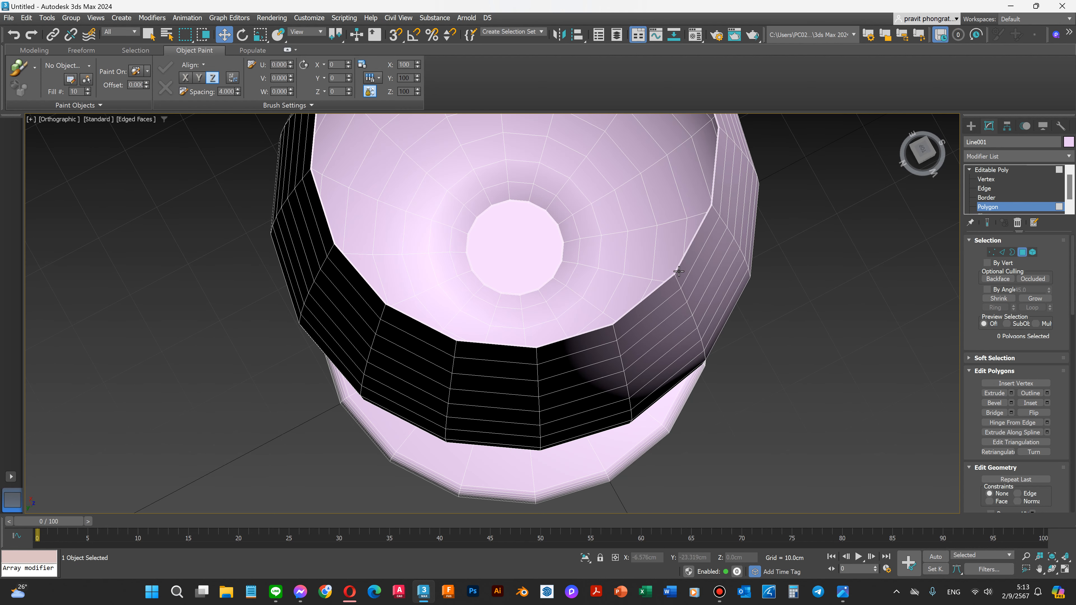
scroll(661, 283, "up", 2)
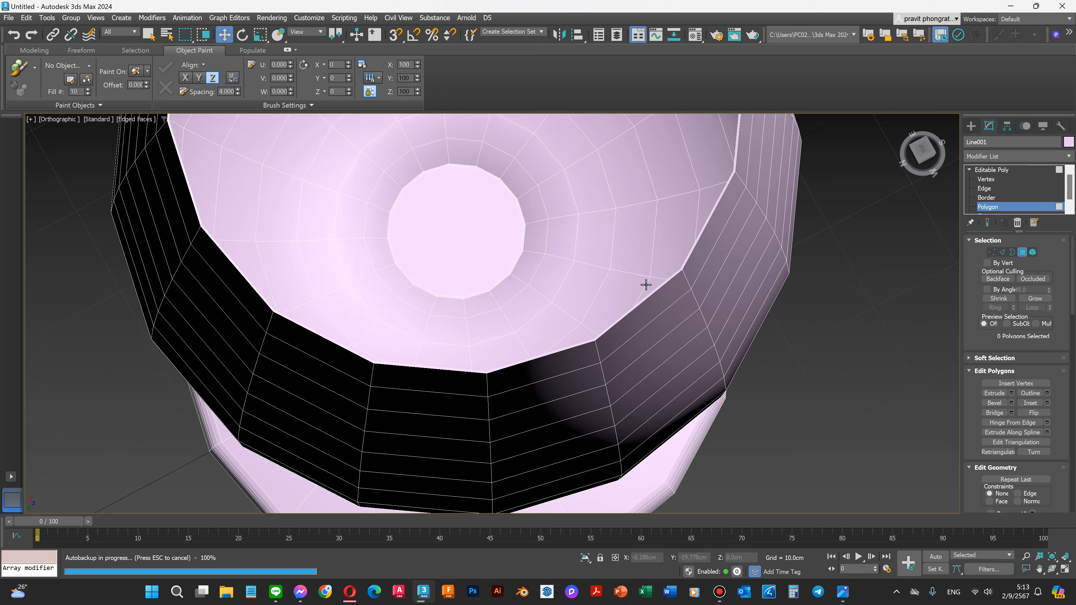
scroll(638, 303, "up", 2)
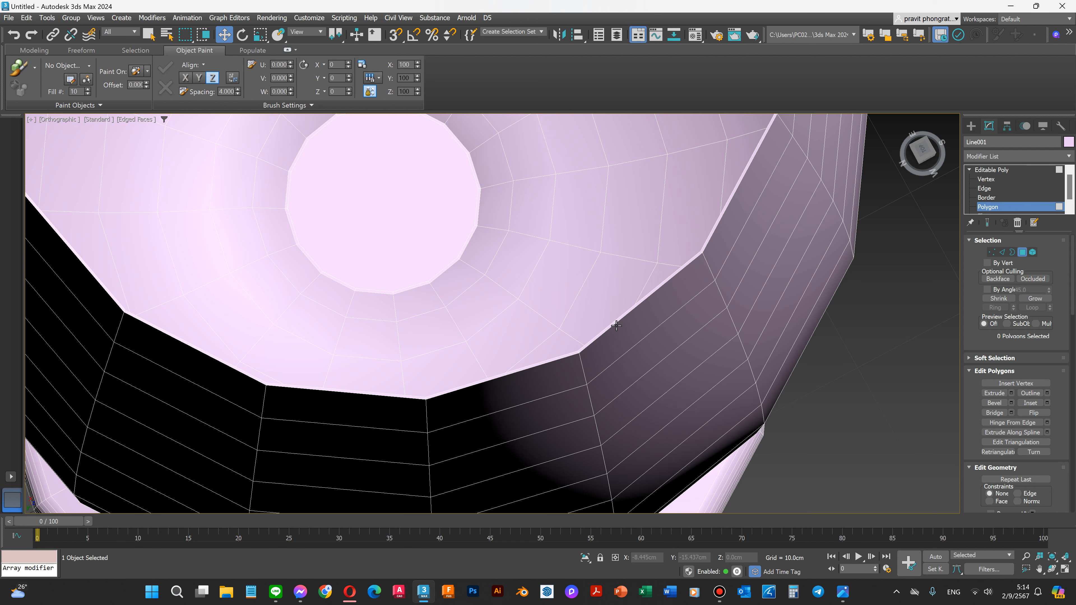
In the front view, select the vertical edges of the bowl's top row and connect them with one segment at slide 87.
key("f")
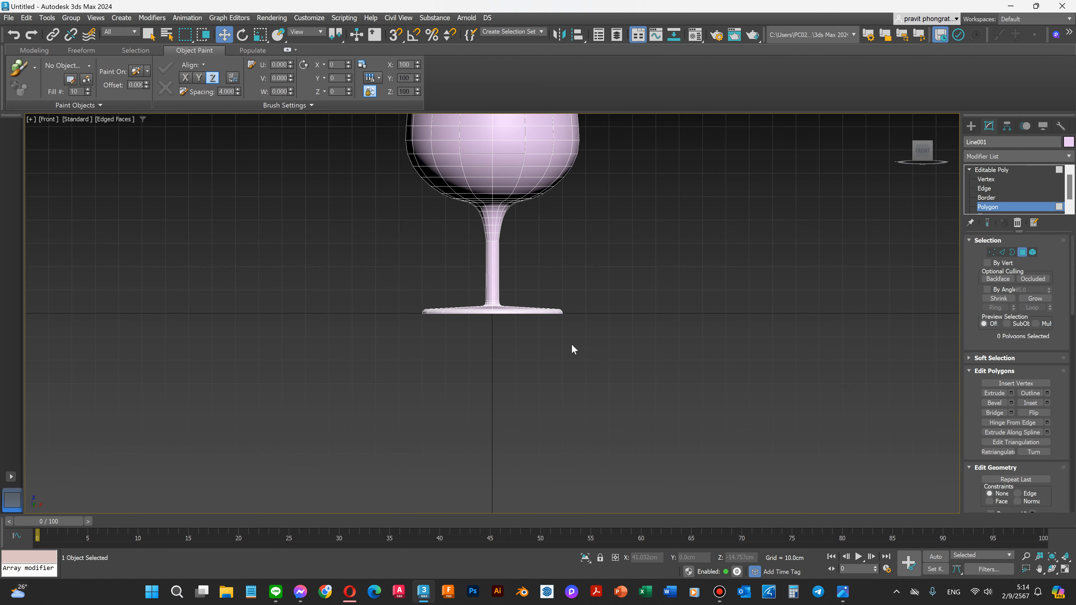
scroll(520, 406, "down", 2)
scroll(504, 219, "up", 3)
scroll(504, 224, "up", 2)
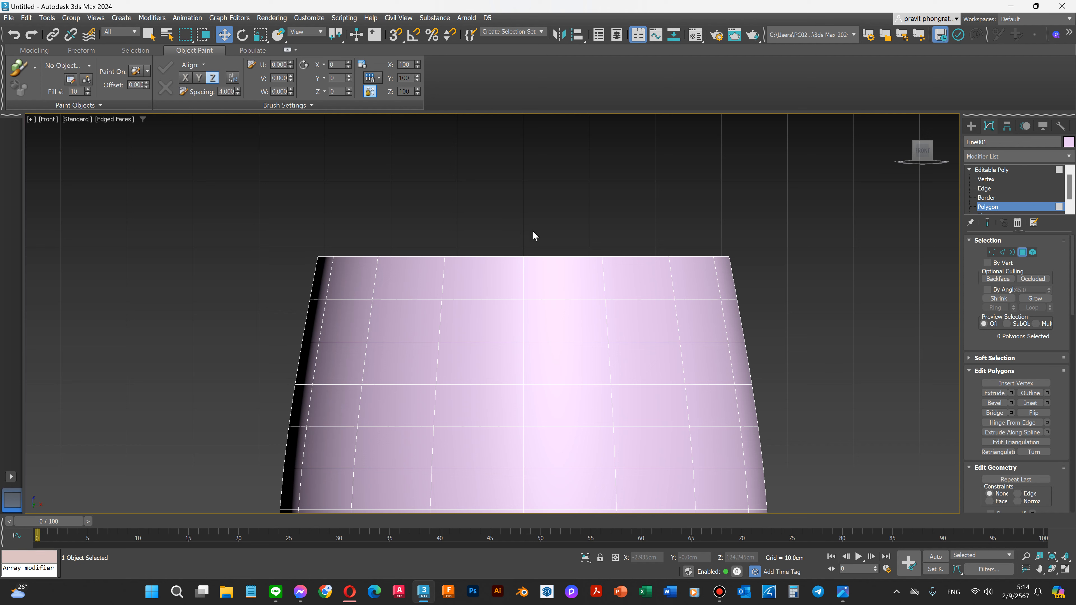
left_click(985, 189)
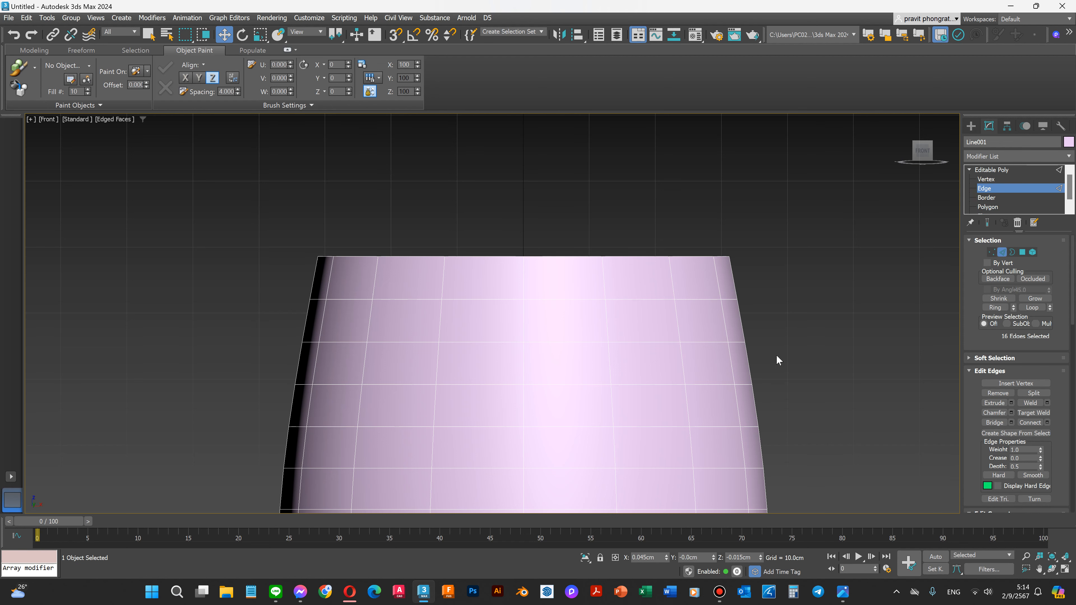
left_click_drag(280, 278, 278, 273)
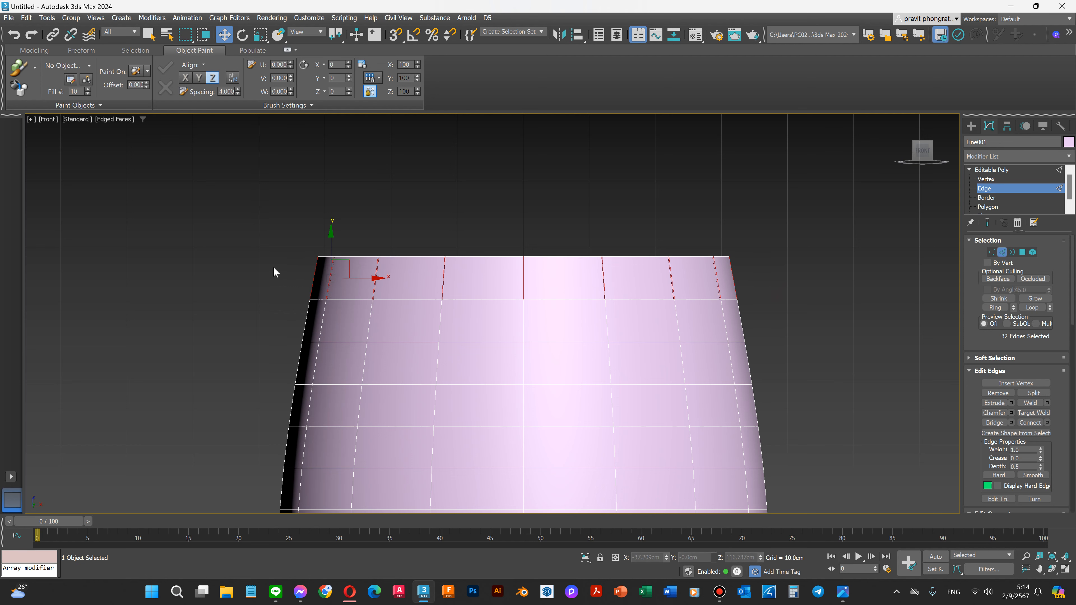
scroll(581, 299, "up", 2)
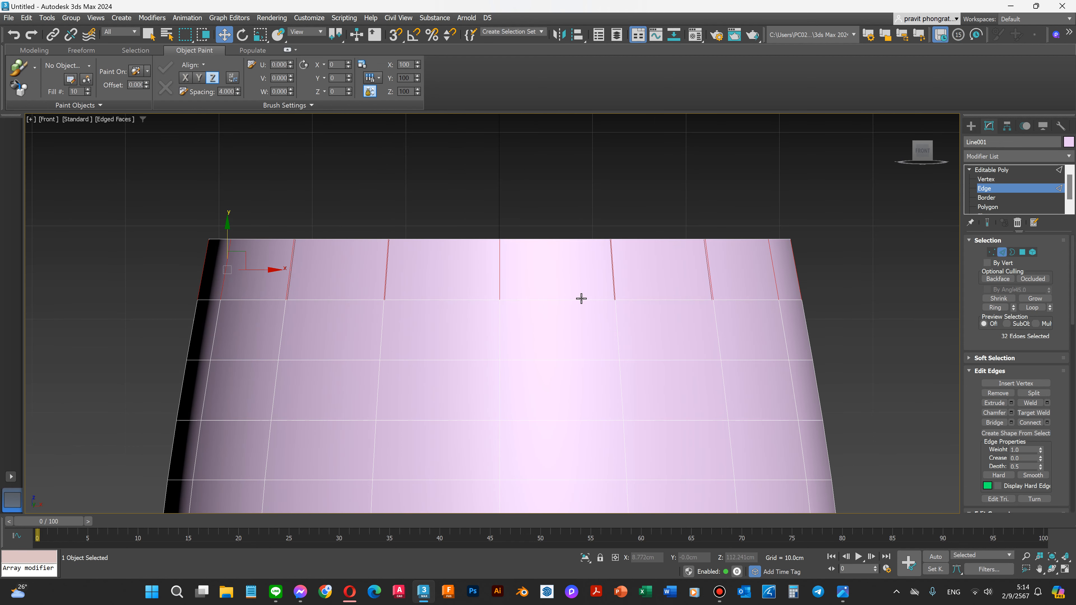
left_click(1047, 423)
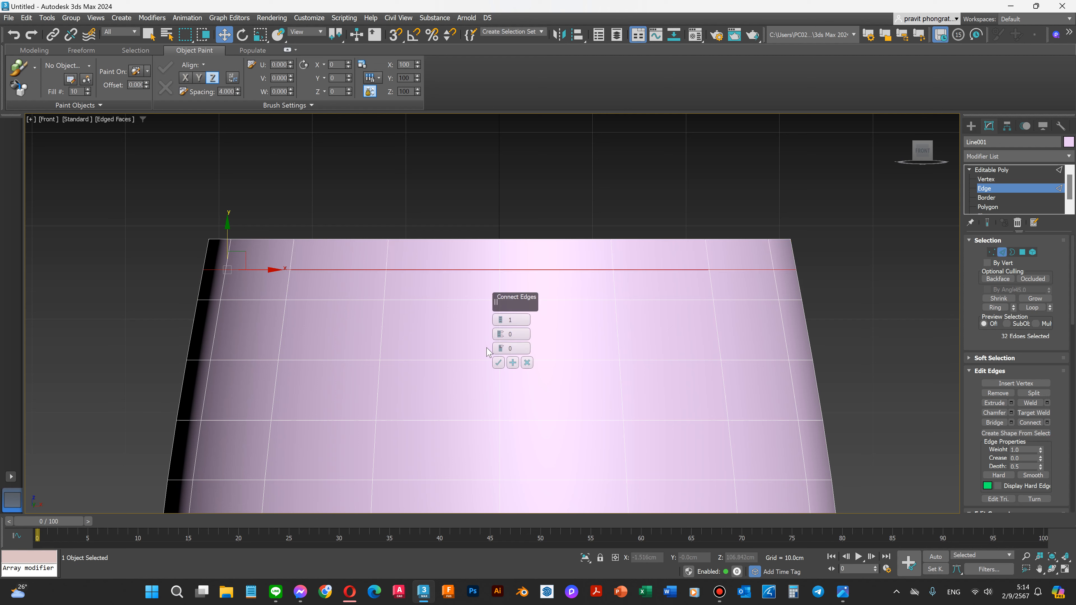
left_click_drag(501, 350, 499, 339)
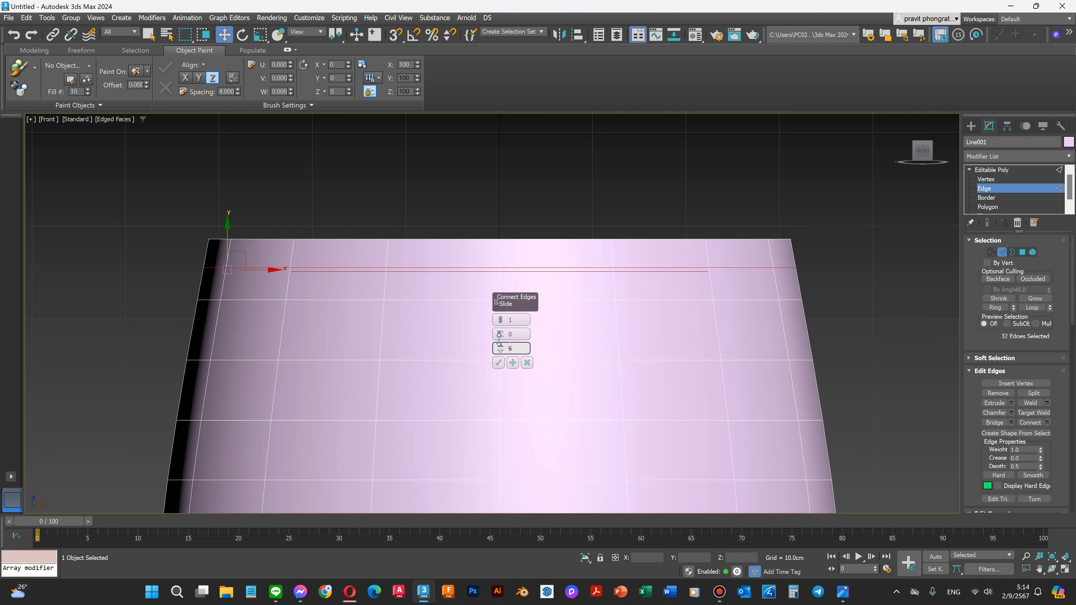
right_click(499, 339)
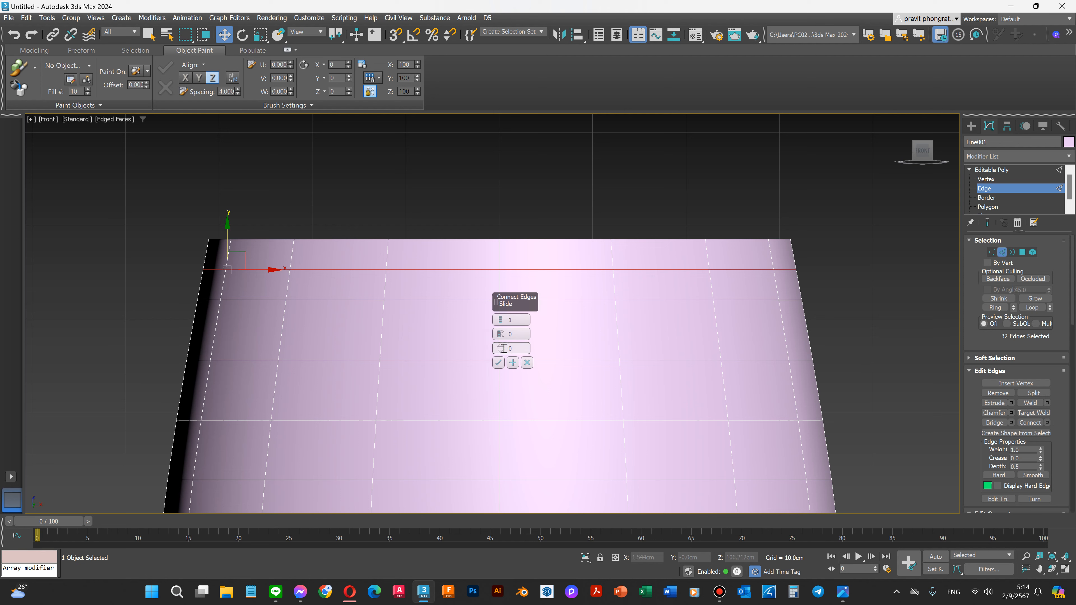
left_click_drag(500, 335, 500, 308)
double_click(519, 334)
left_click_drag(501, 349, 501, 250)
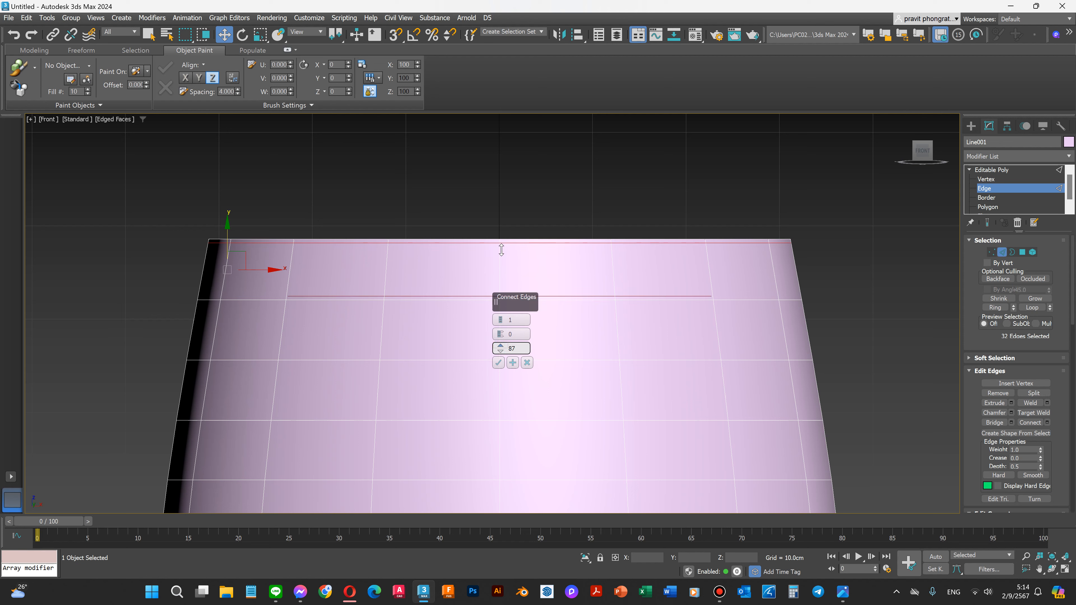
left_click(498, 363)
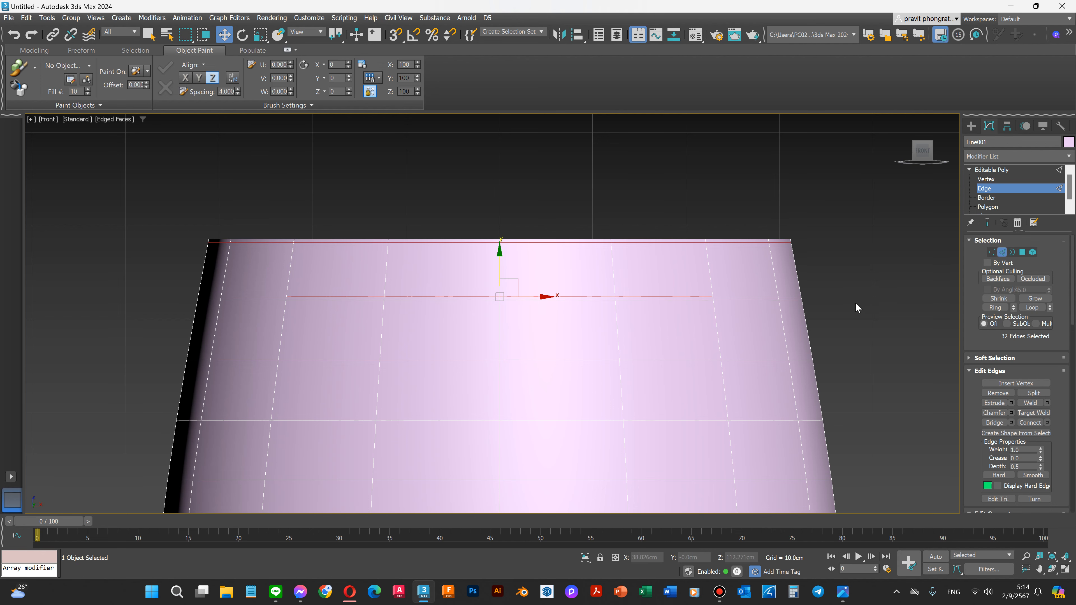
Examine the bowl's rim up close from an angle, checking the connected edges on the inner and outer walls.
scroll(856, 308, "down", 2)
left_click(1052, 569)
scroll(426, 321, "down", 4)
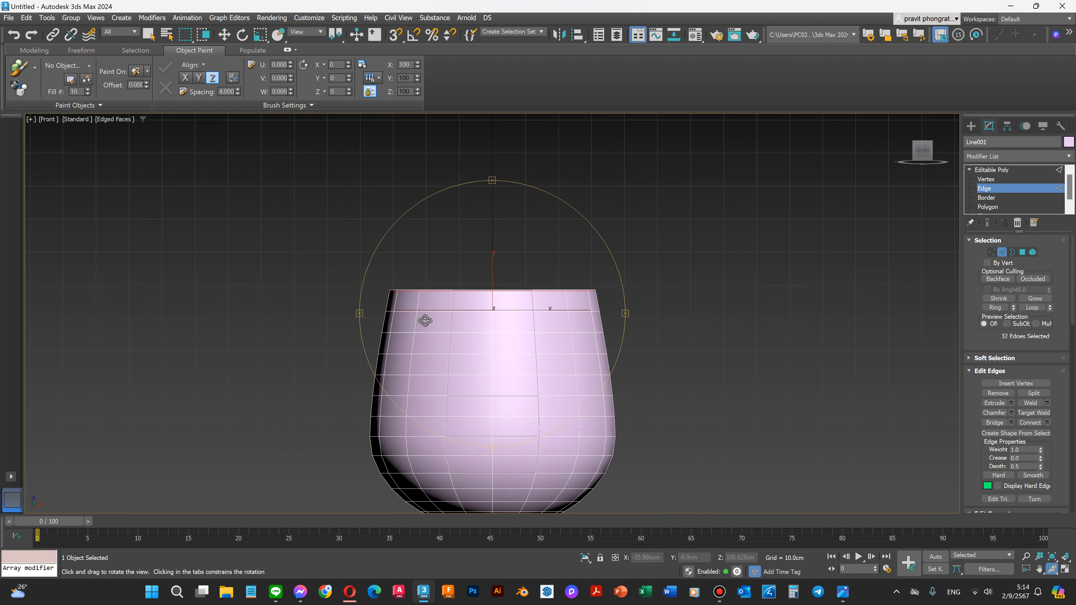
left_click_drag(426, 321, 457, 317)
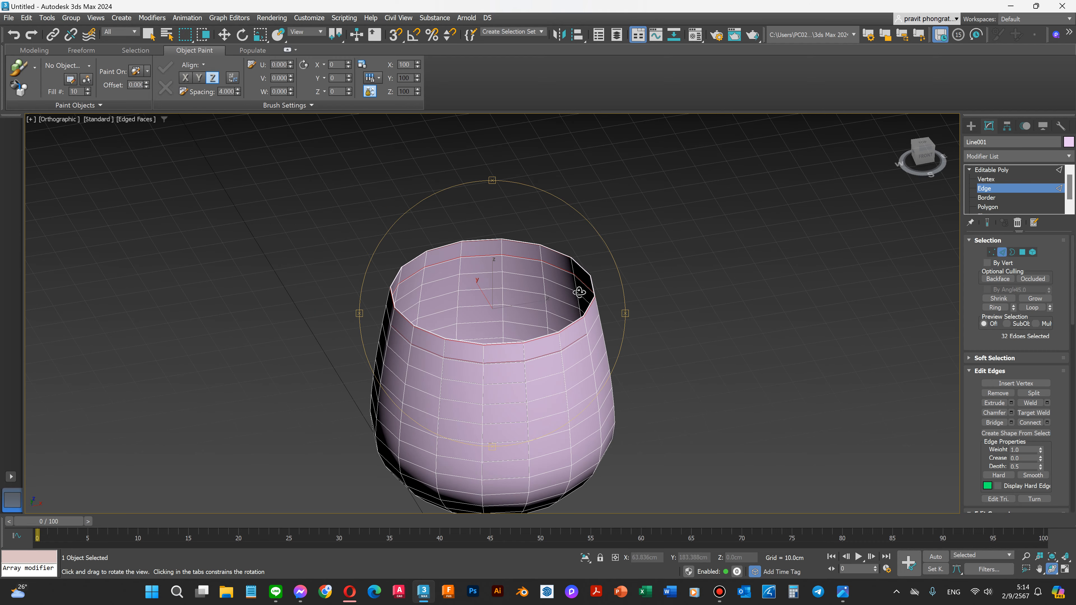
scroll(581, 291, "up", 3)
scroll(589, 303, "up", 3)
scroll(605, 295, "up", 3)
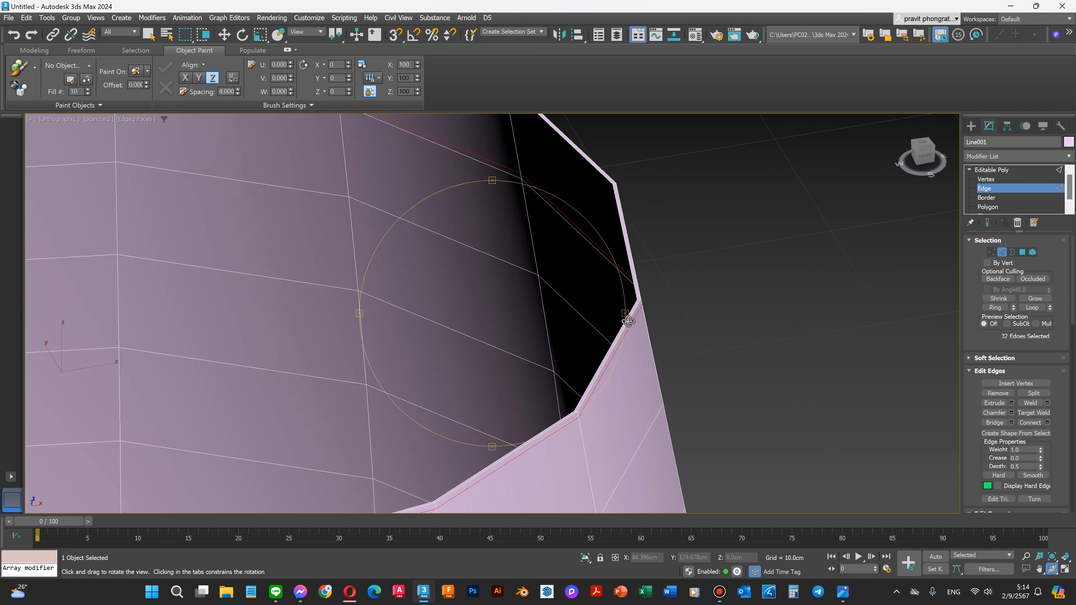
scroll(629, 321, "up", 3)
scroll(669, 326, "up", 3)
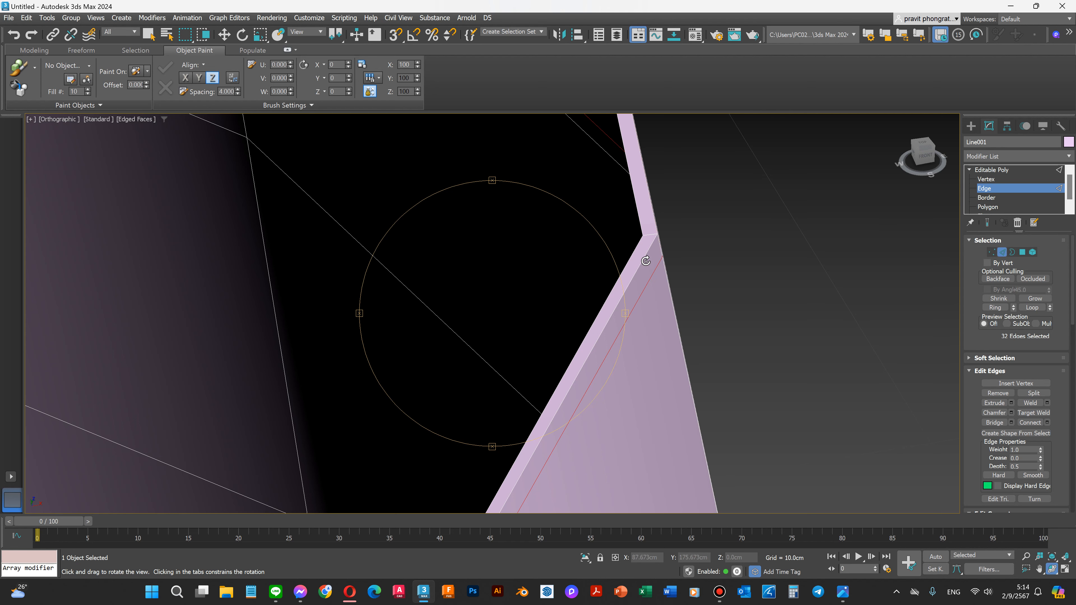
Apply a TurboSmooth modifier to the whole glass and check how the rim is smoothed.
left_click(1002, 171)
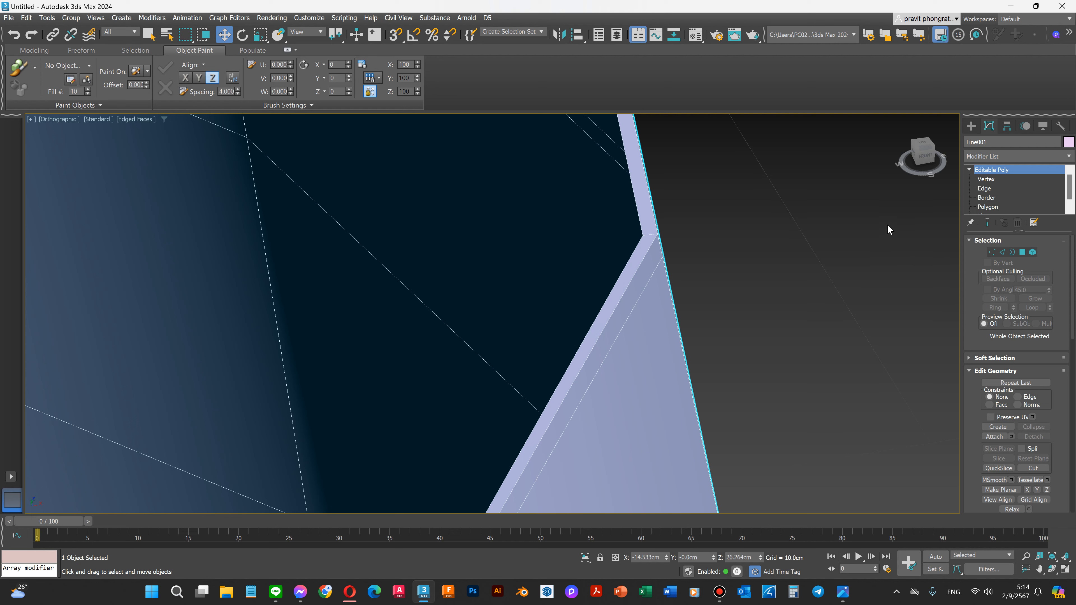
left_click(989, 160)
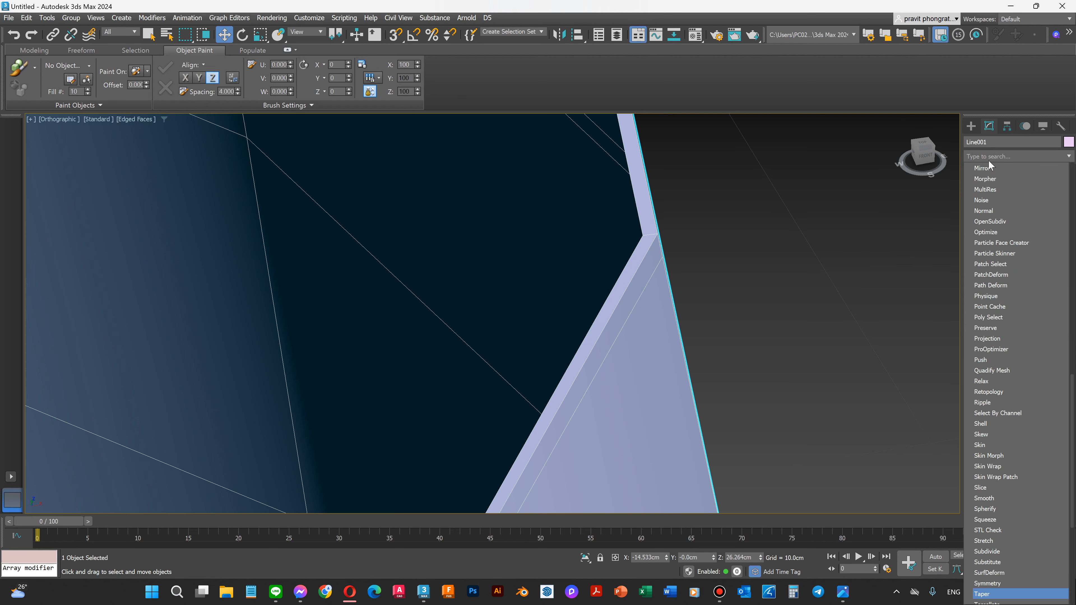
scroll(989, 159, "down", 3)
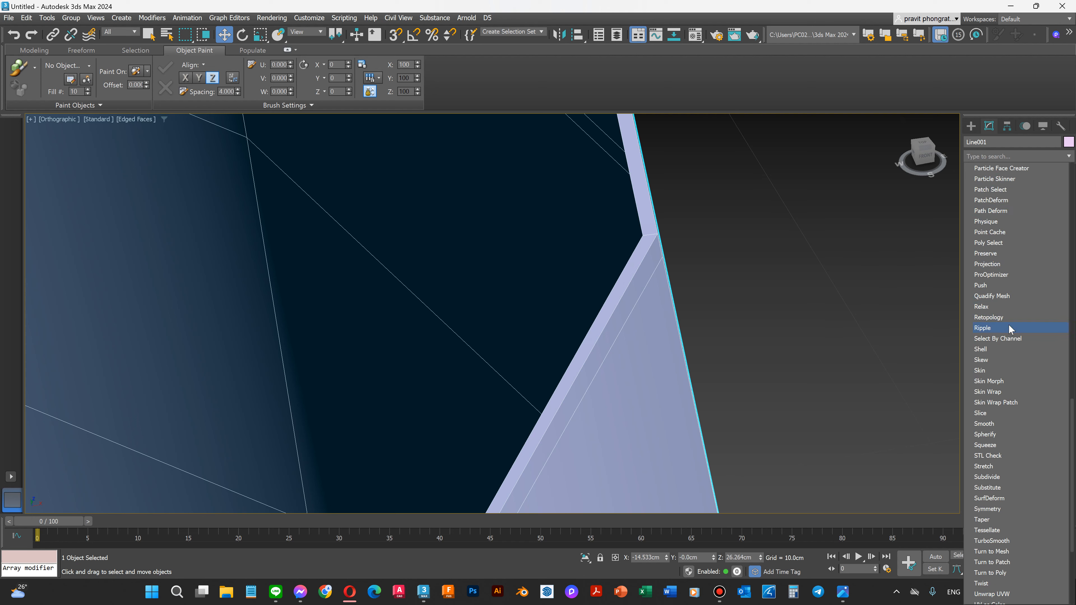
left_click(999, 542)
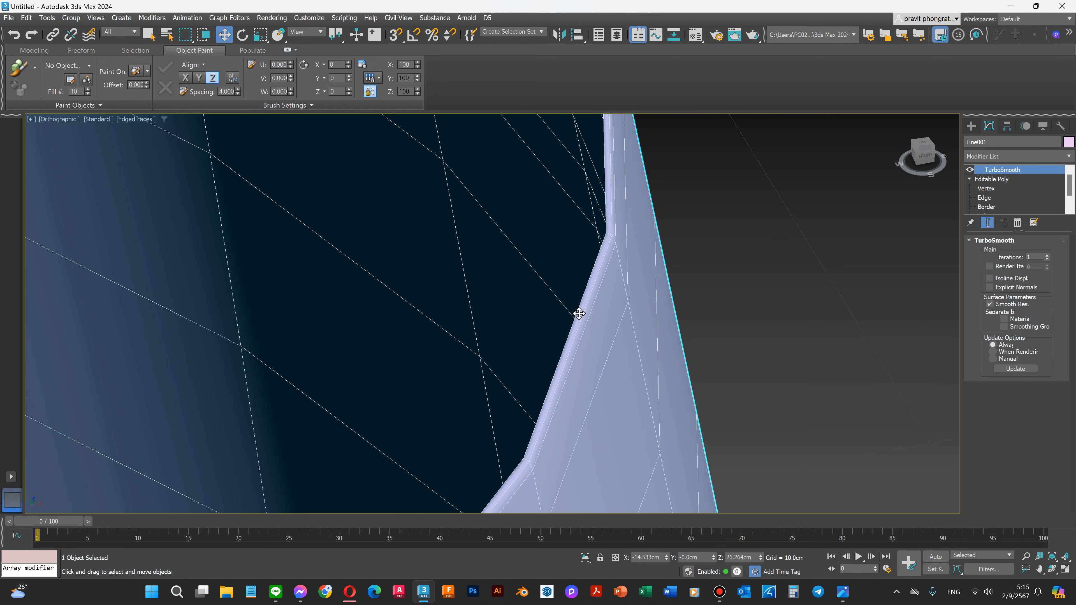
scroll(576, 308, "up", 1)
scroll(644, 303, "down", 1)
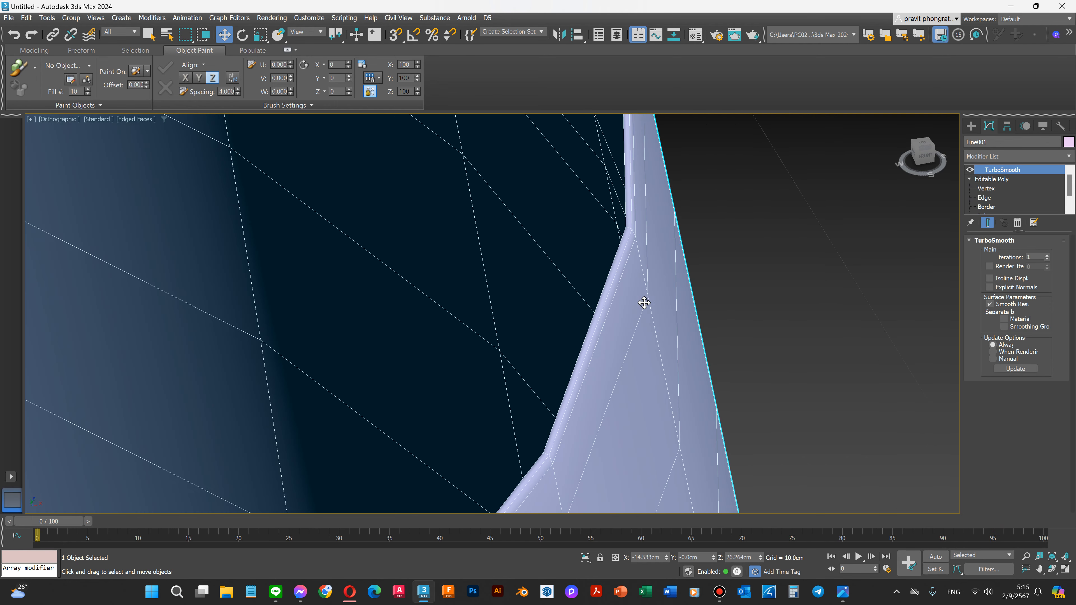
scroll(680, 308, "down", 1)
scroll(621, 211, "up", 1)
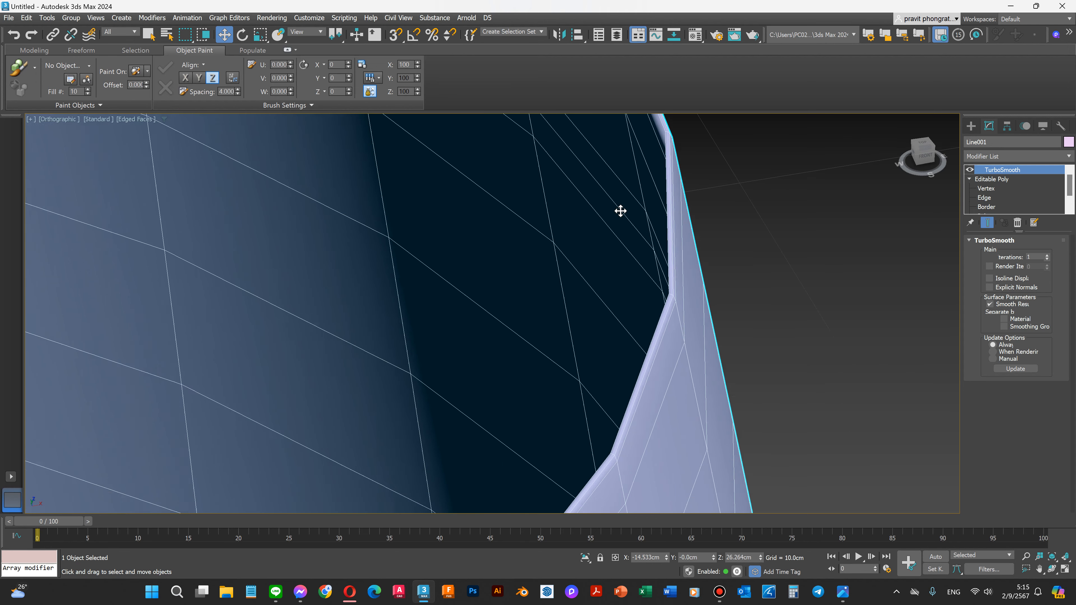
scroll(621, 211, "up", 1)
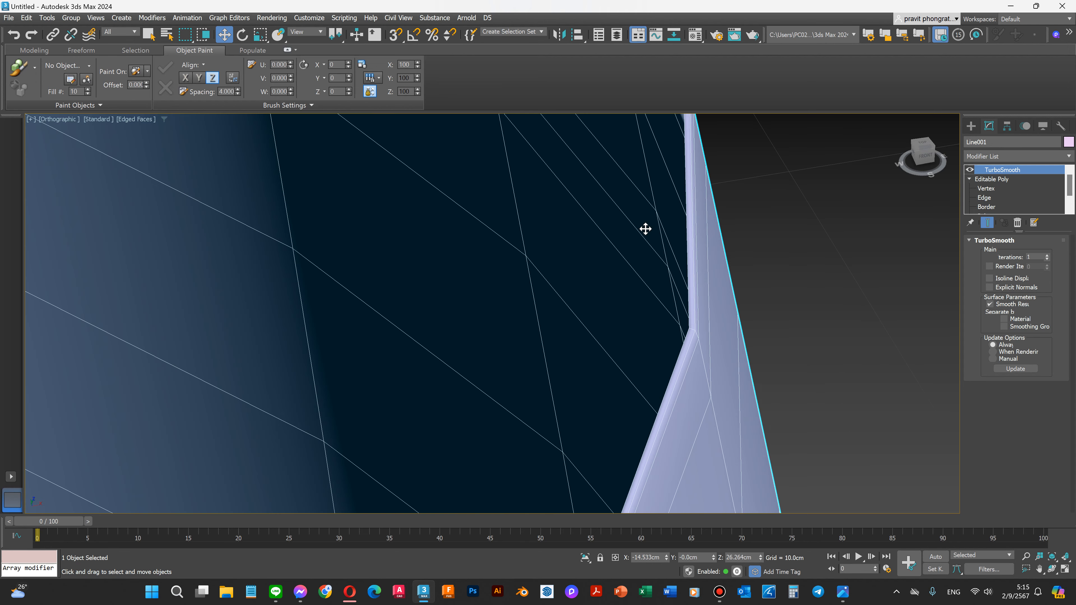
Turn off the TurboSmooth effect and select the full ring of short edges across the rim's wall thickness.
left_click(970, 169)
left_click(990, 180)
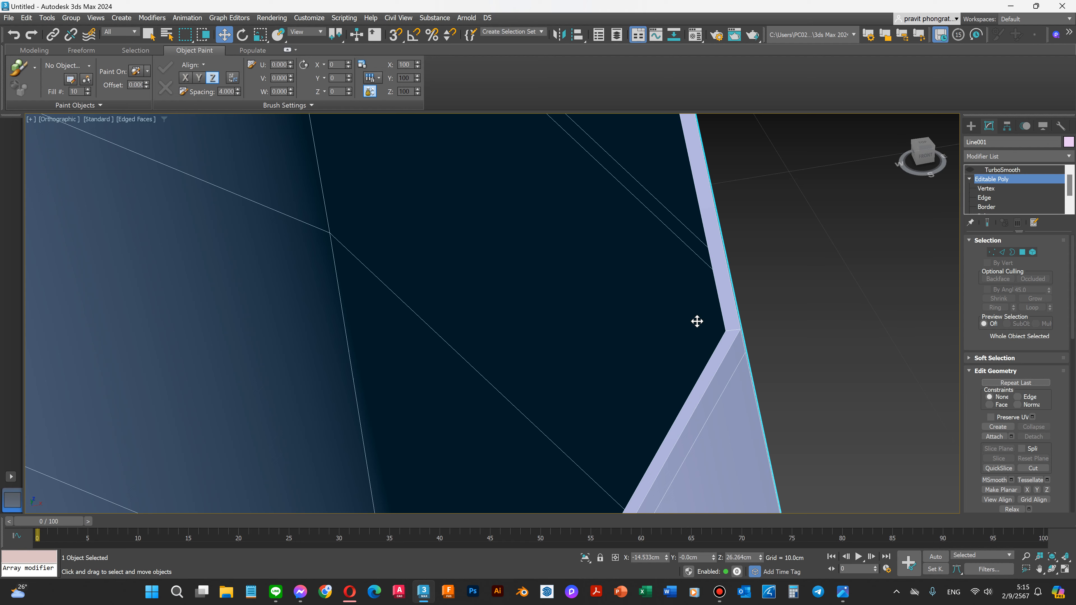
scroll(714, 334, "up", 2)
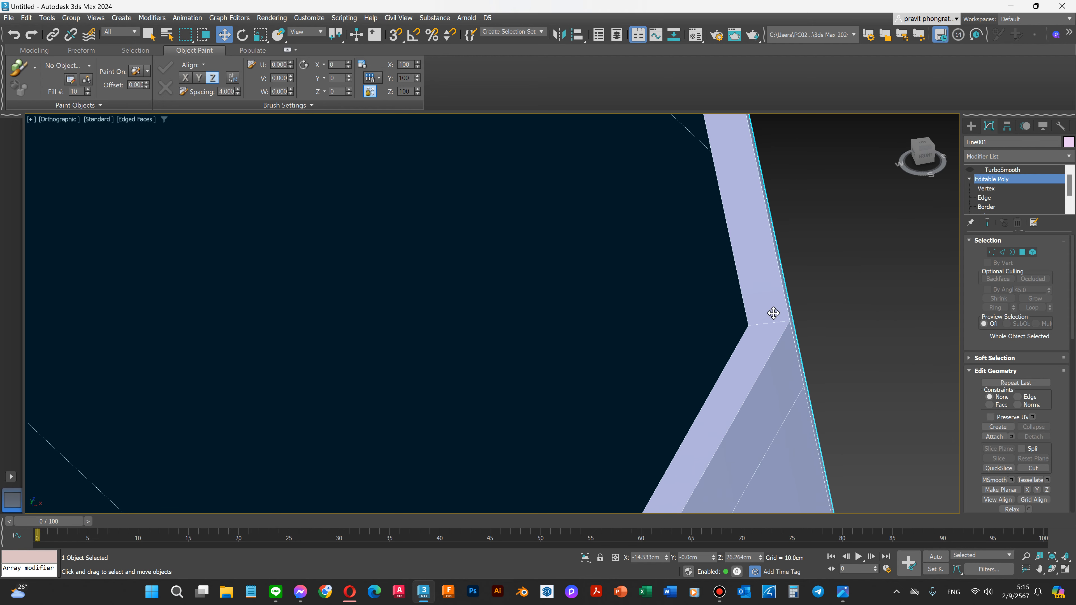
left_click(984, 198)
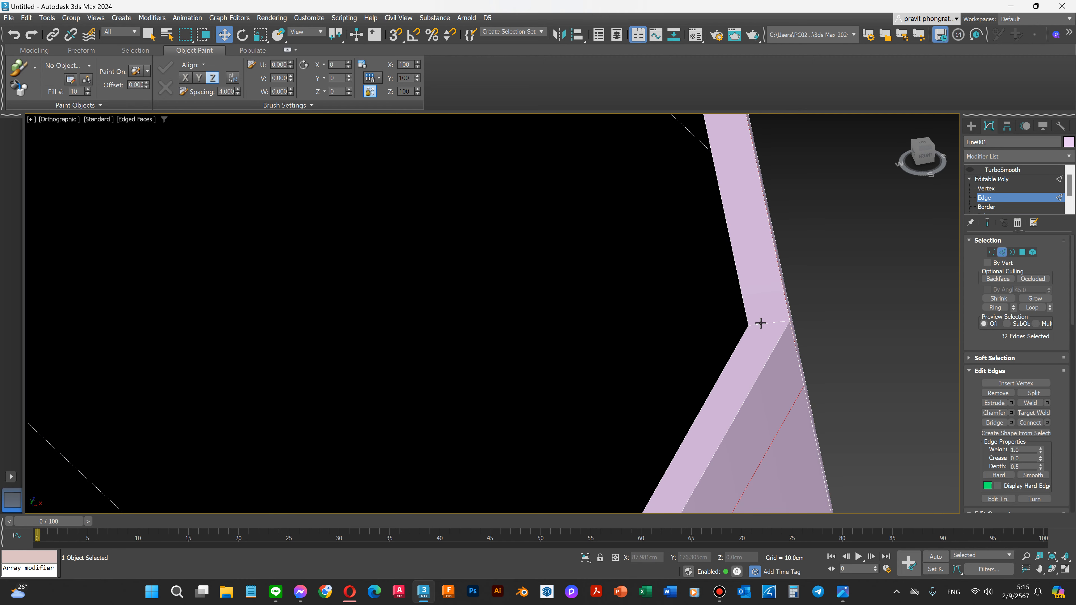
left_click(762, 323)
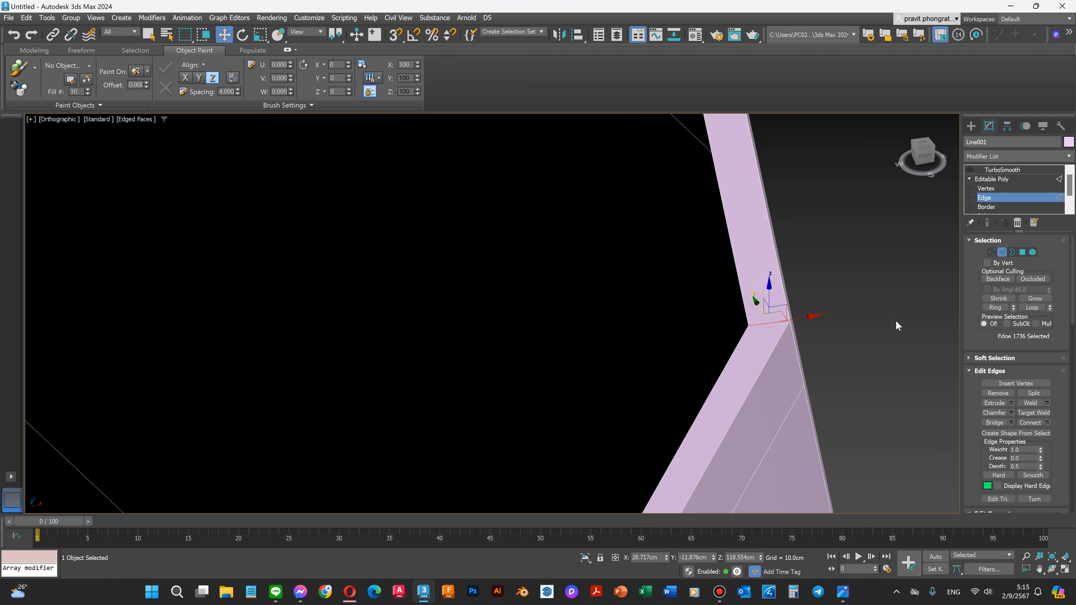
left_click(995, 307)
scroll(829, 305, "down", 5)
scroll(826, 305, "down", 3)
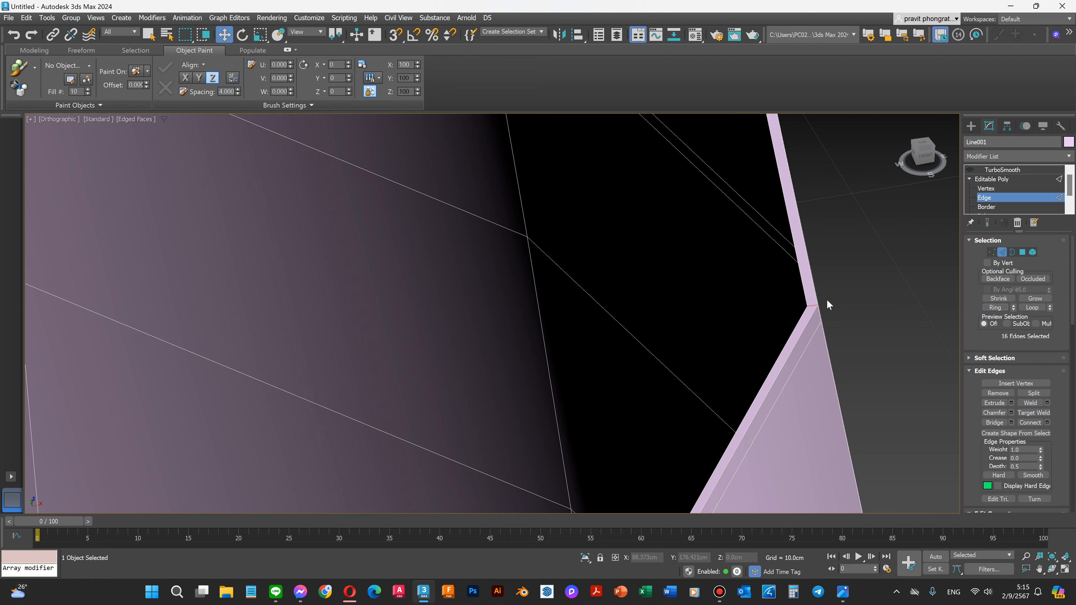
Check the selected ring of short edges all the way around the glass rim.
scroll(731, 484, "up", 3)
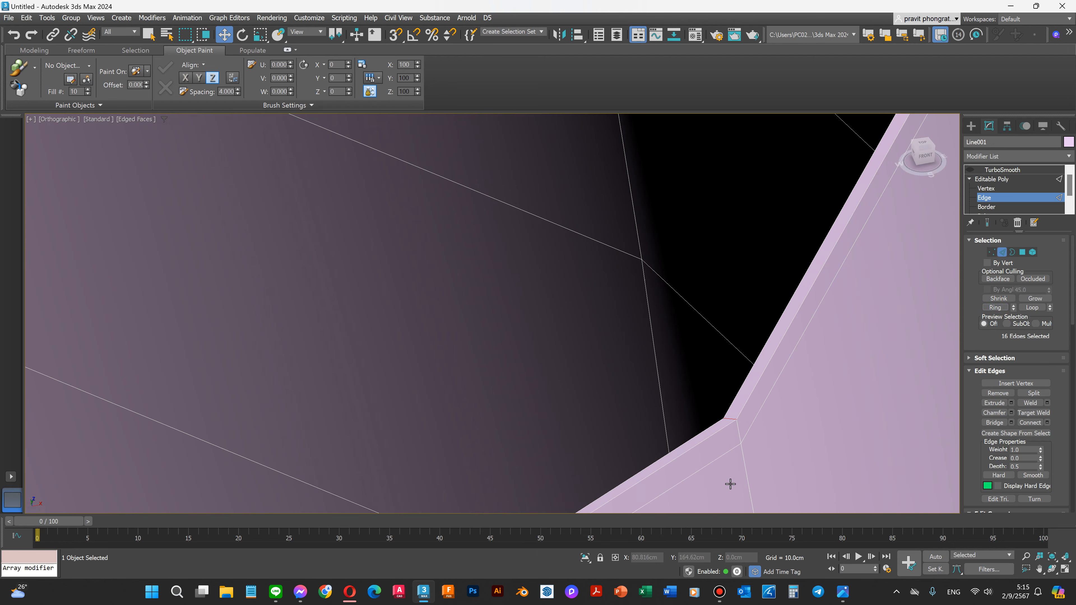
scroll(736, 437, "down", 2)
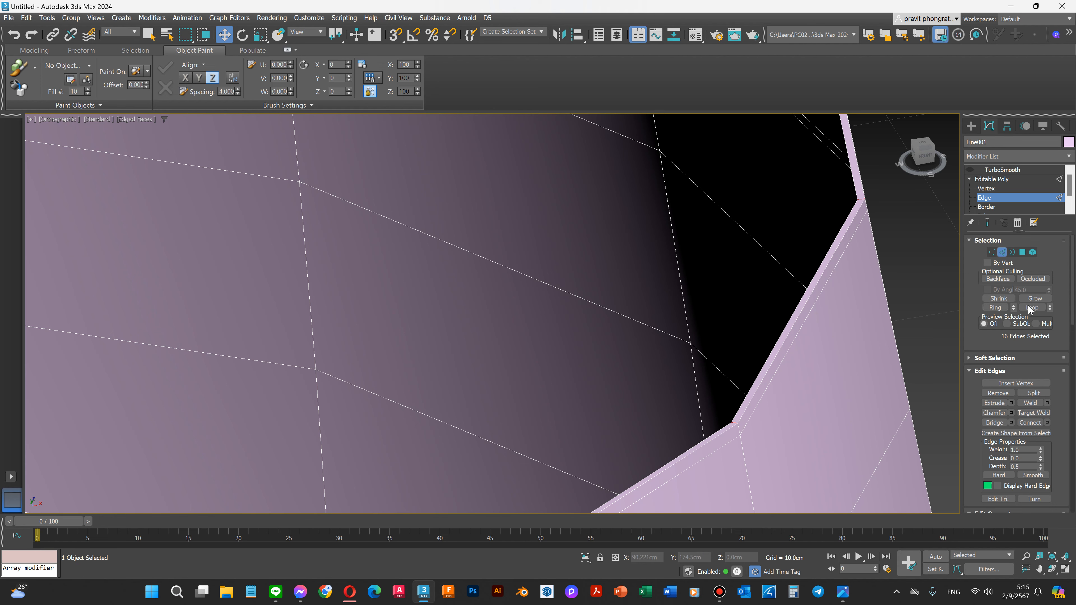
scroll(746, 424, "down", 3)
scroll(741, 425, "up", 3)
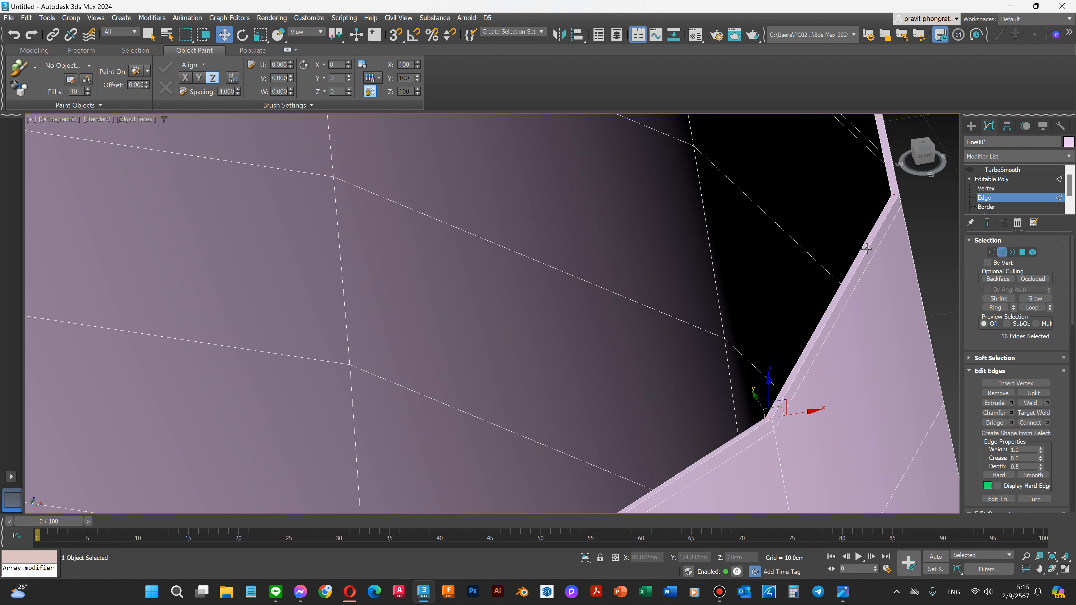
scroll(814, 285, "down", 5)
left_click(547, 262)
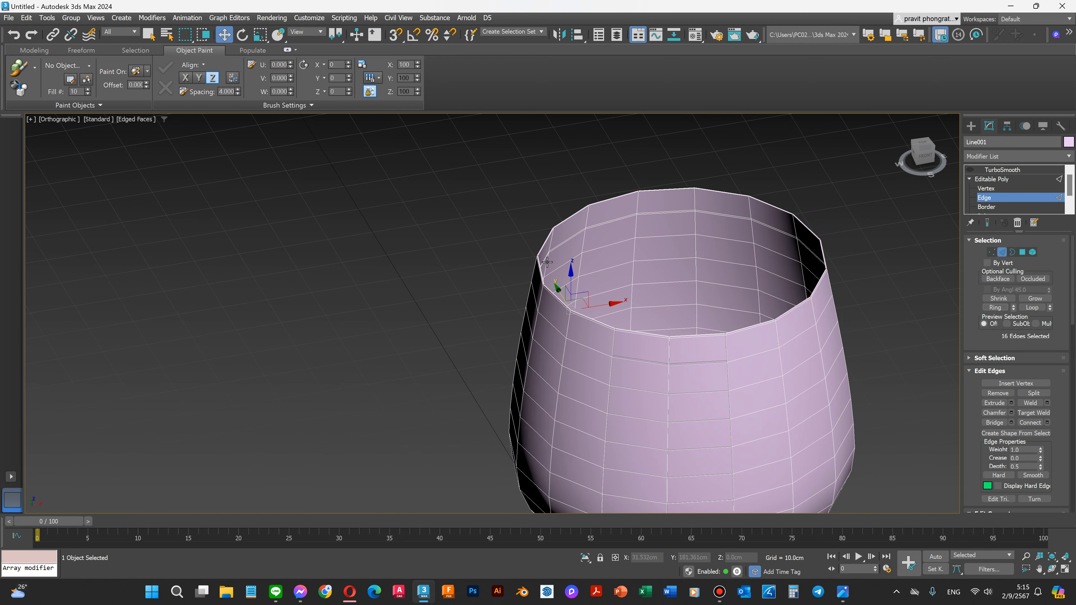
left_click(751, 201)
left_click(810, 293)
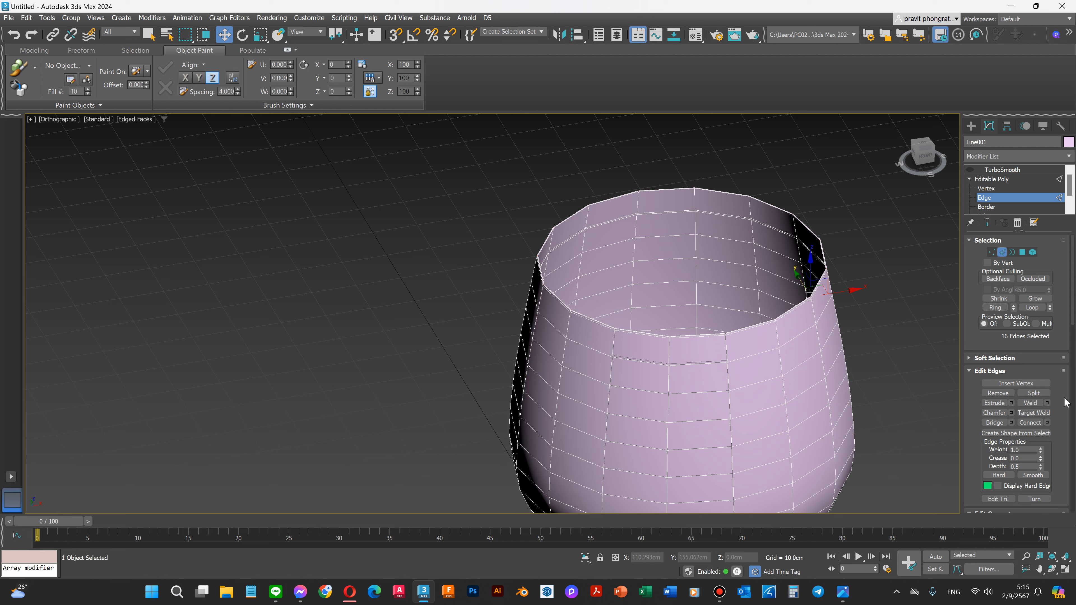
Start connecting the 16 selected rim edges of the glass using 2 segments.
left_click(1047, 423)
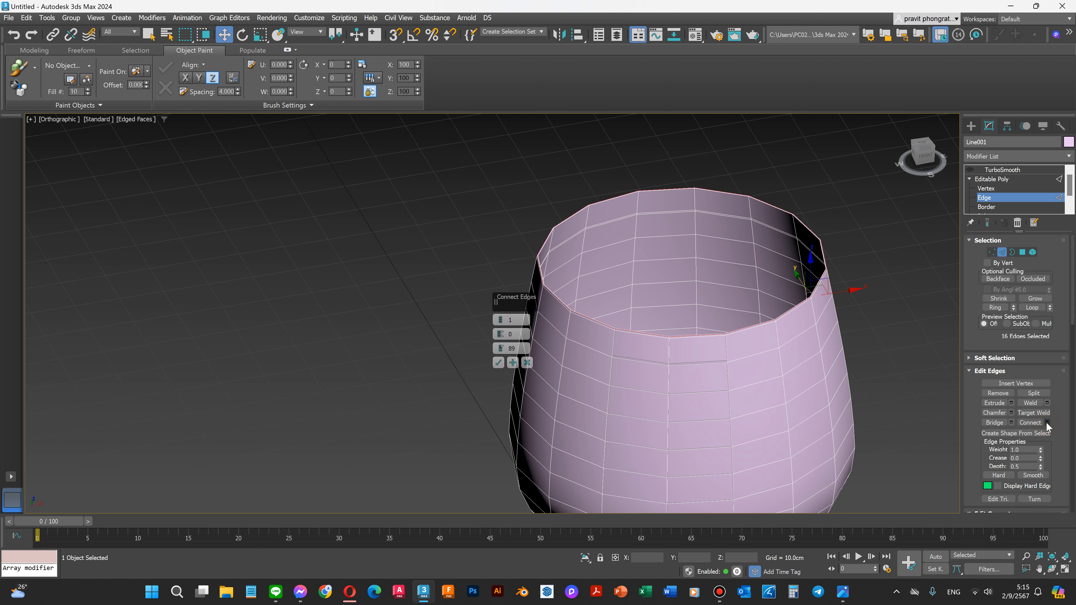
left_click(501, 318)
scroll(784, 324, "up", 10)
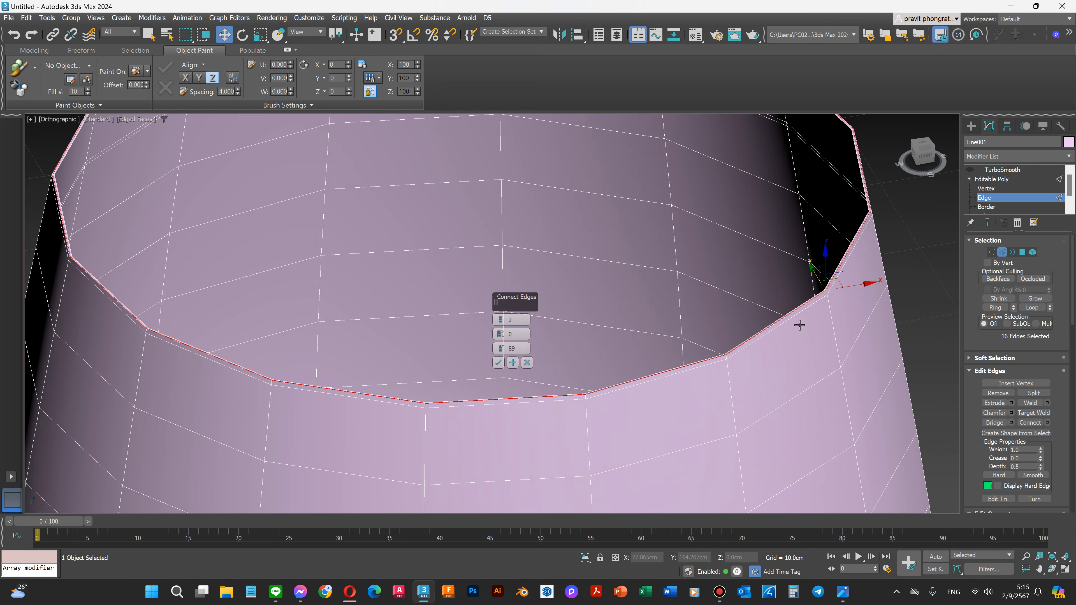
scroll(758, 328, "up", 4)
scroll(561, 433, "up", 2)
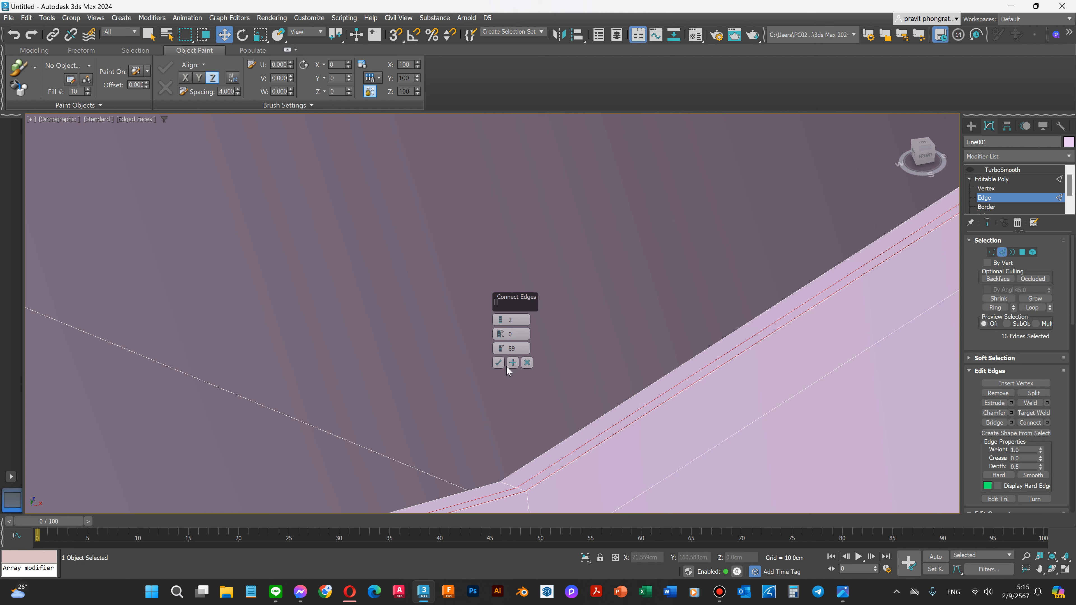
Set the edge connection's slide to 0 and its pinch to 69, and apply it to the rim.
left_click_drag(502, 348, 509, 397)
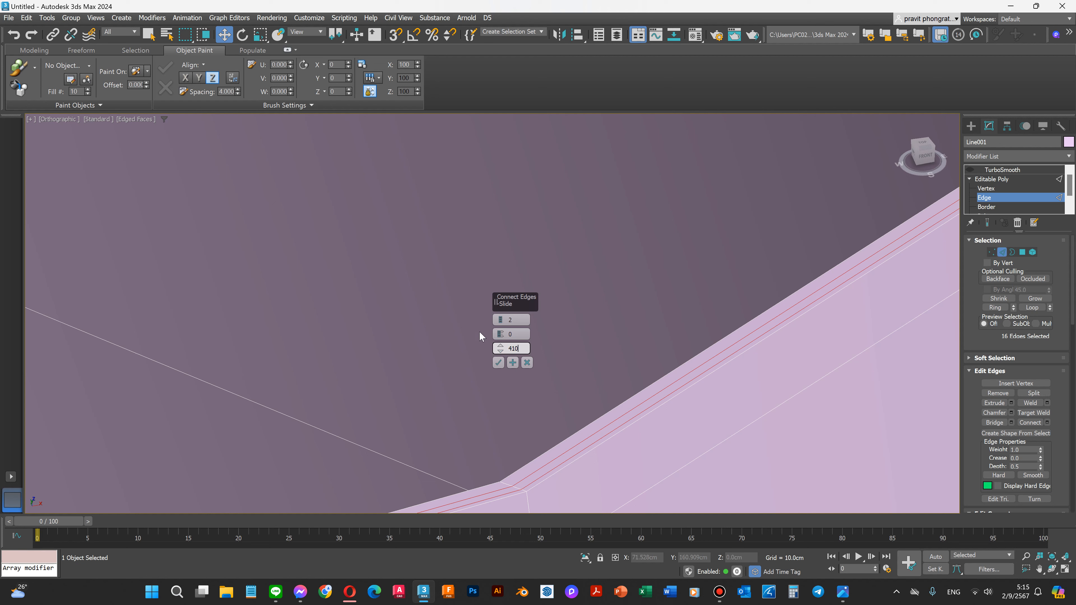
key("BackSpace")
key("BackSpace")
left_click(513, 333)
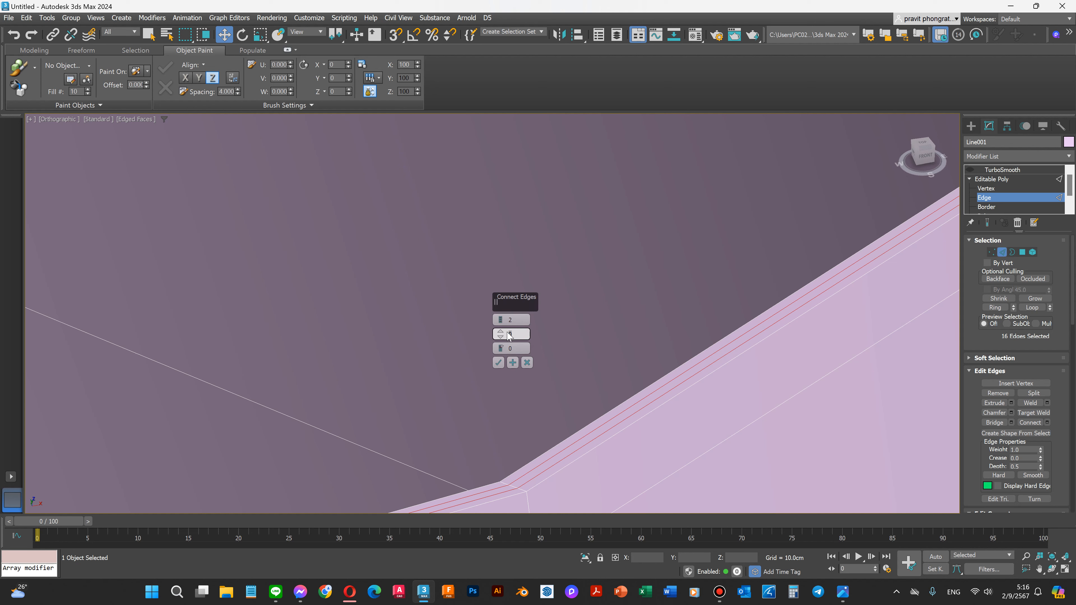
left_click_drag(500, 331, 495, 271)
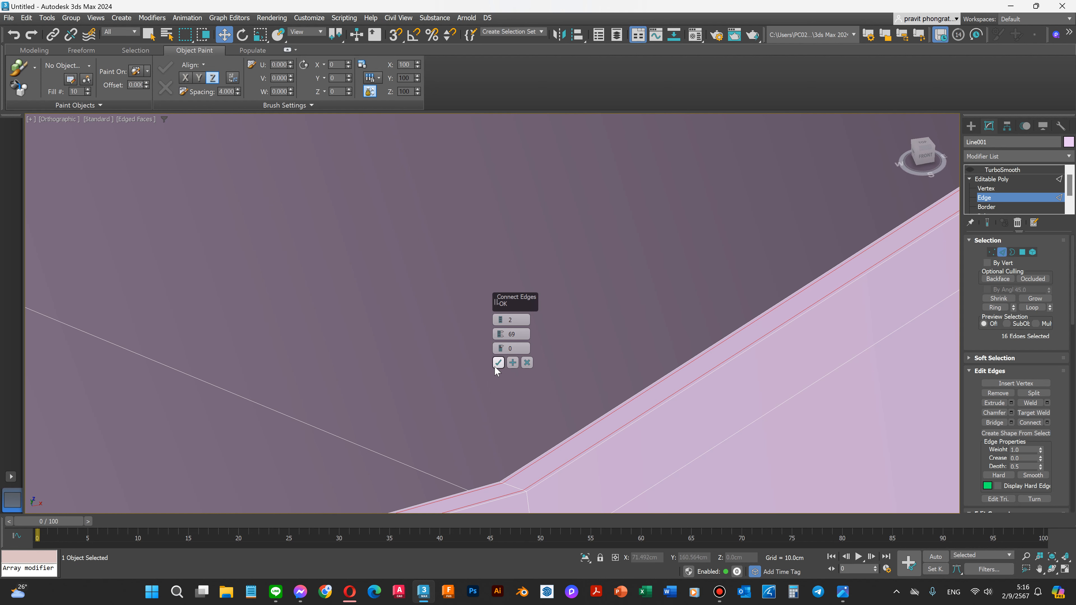
scroll(514, 497, "up", 3)
middle_click_drag(525, 487, 563, 455, "alt")
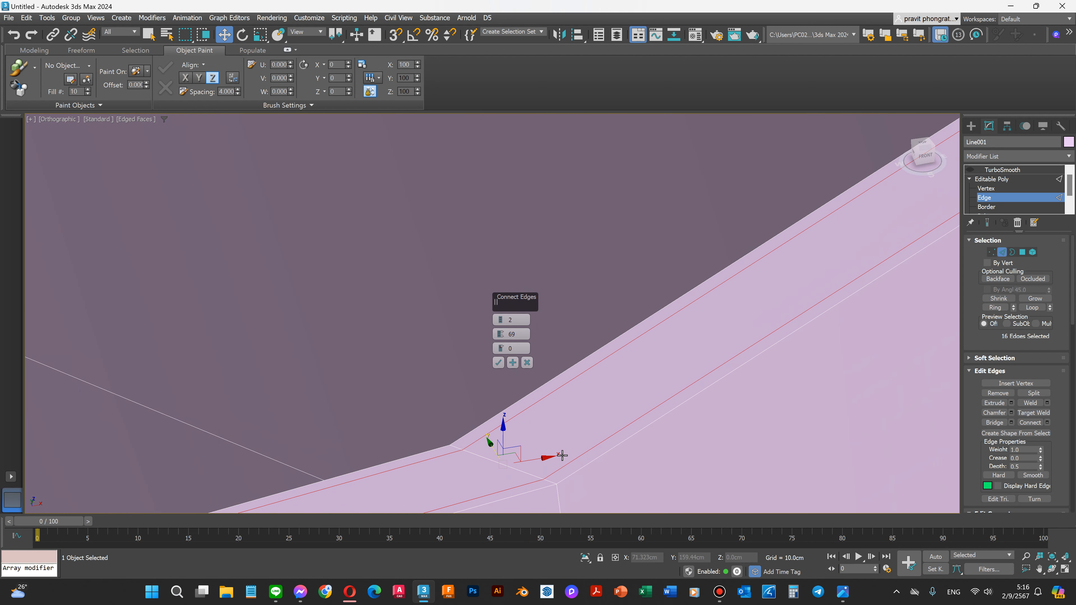
left_click(498, 363)
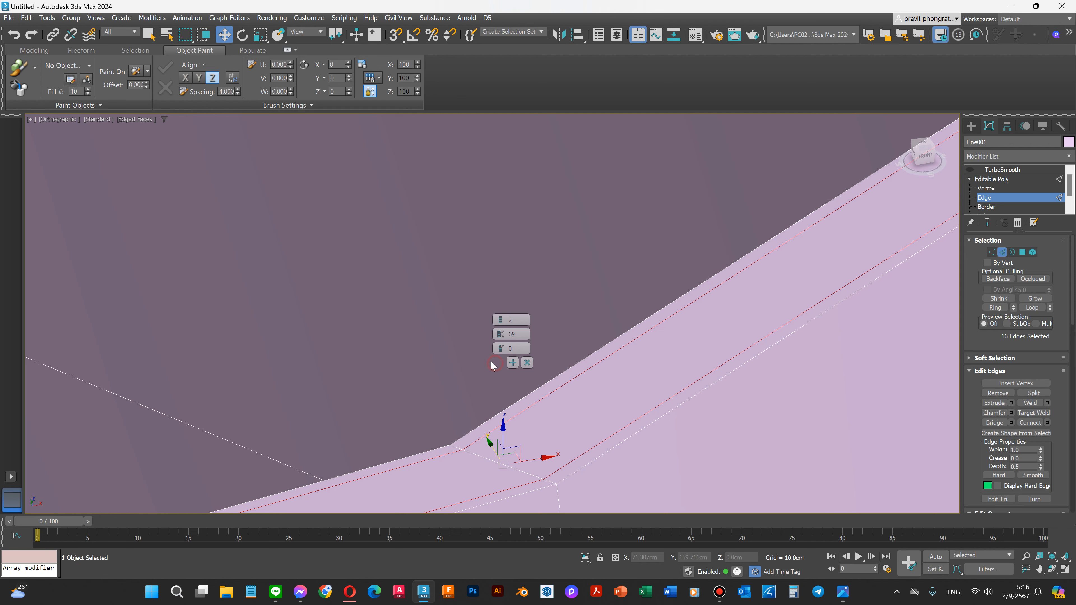
Turn the TurboSmooth modifier back on and make it the active level of the modifier stack.
middle_click_drag(498, 342, 511, 368, "alt")
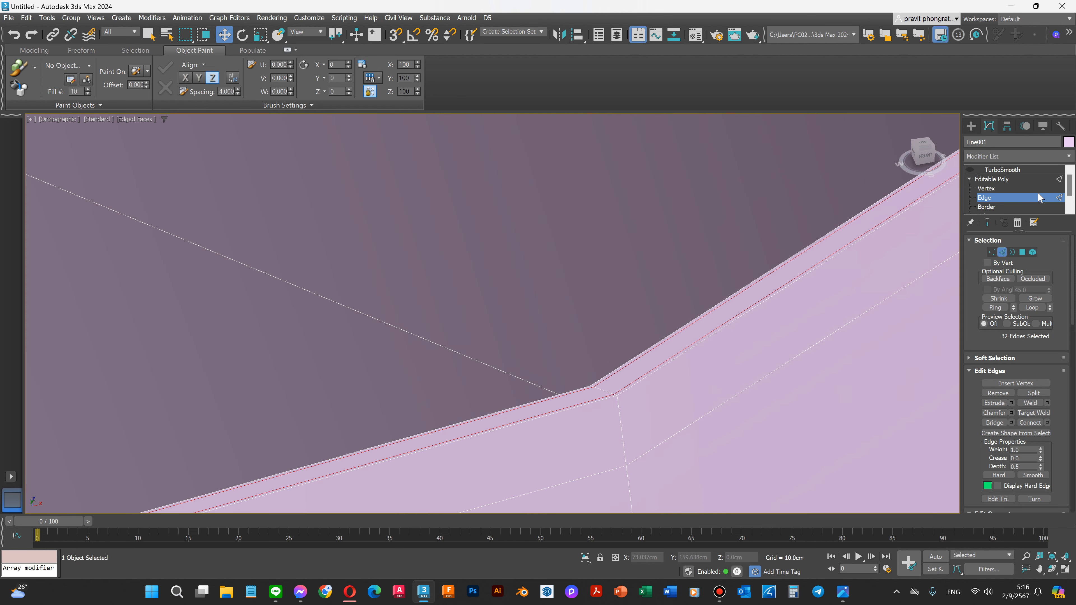
left_click(970, 170)
left_click(1004, 171)
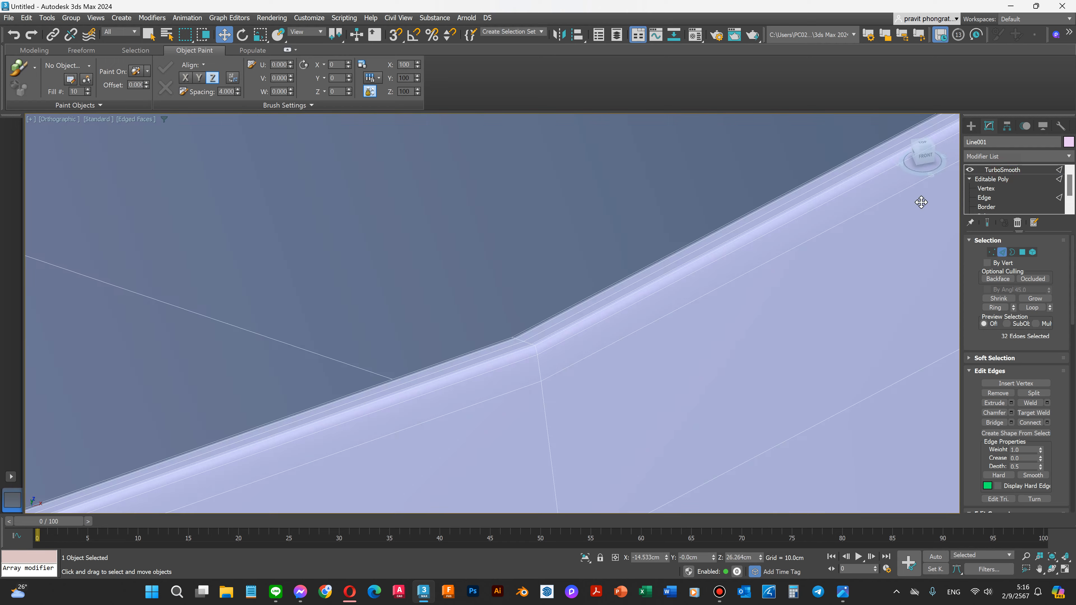
middle_click_drag(622, 389, 629, 396, "alt")
scroll(610, 379, "down", 8)
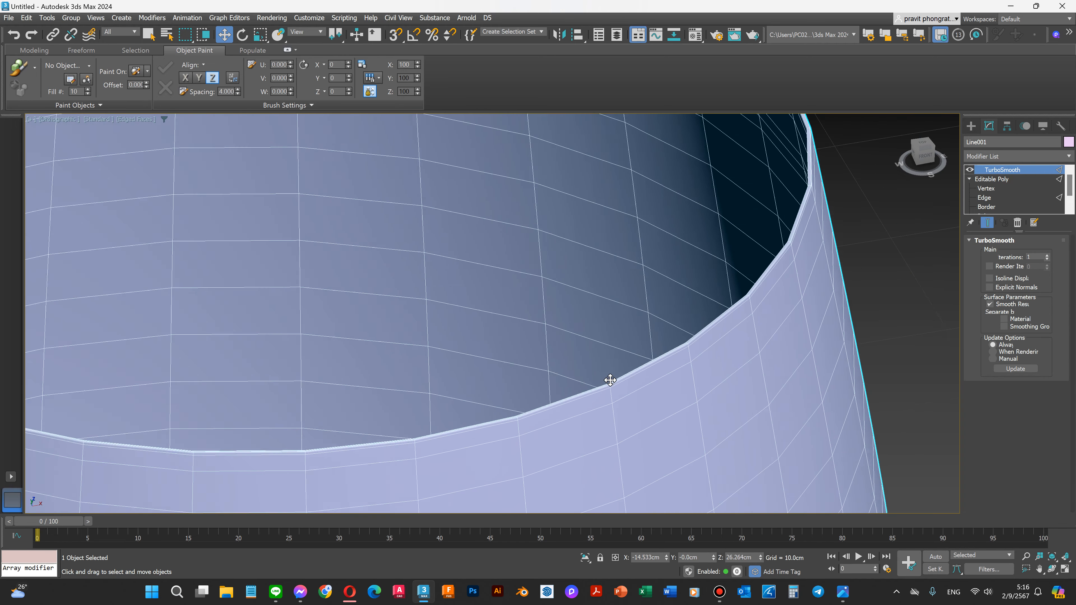
Examine the smoothed glass's rim, bowl and base from several angles, including the perspective view with default shading.
left_click(1052, 570)
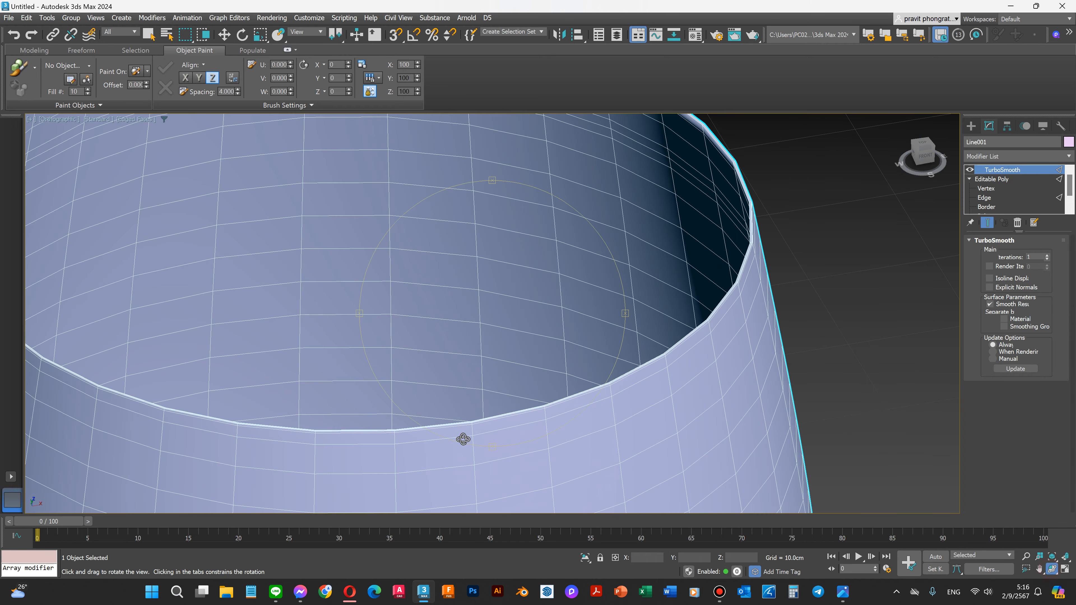
left_click_drag(512, 423, 573, 428)
left_click_drag(713, 349, 707, 304)
scroll(708, 303, "down", 5)
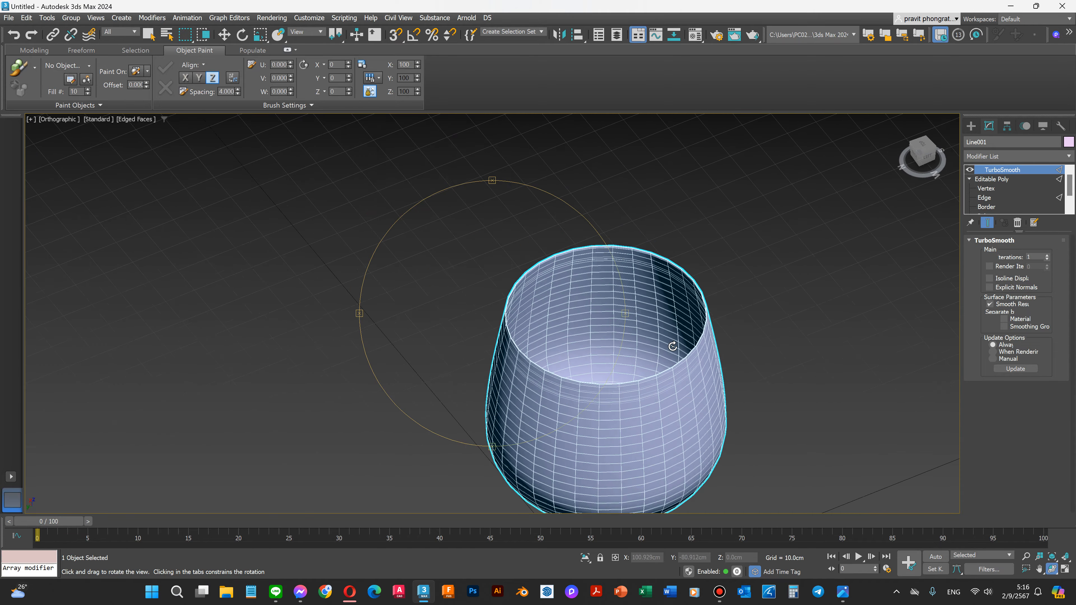
left_click_drag(617, 411, 594, 388)
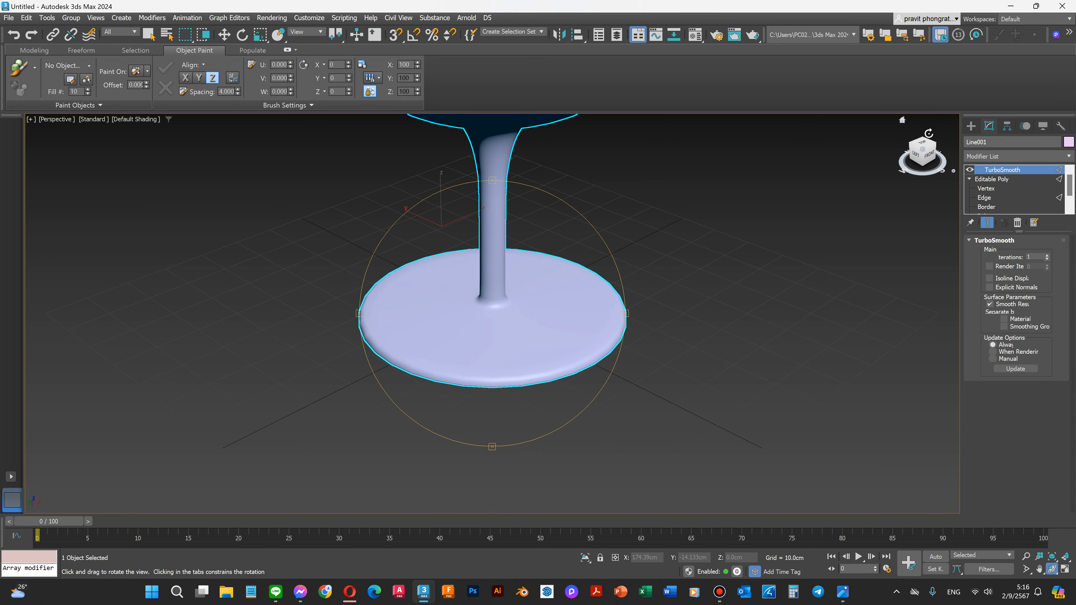
left_click_drag(764, 331, 772, 270)
scroll(796, 223, "up", 5)
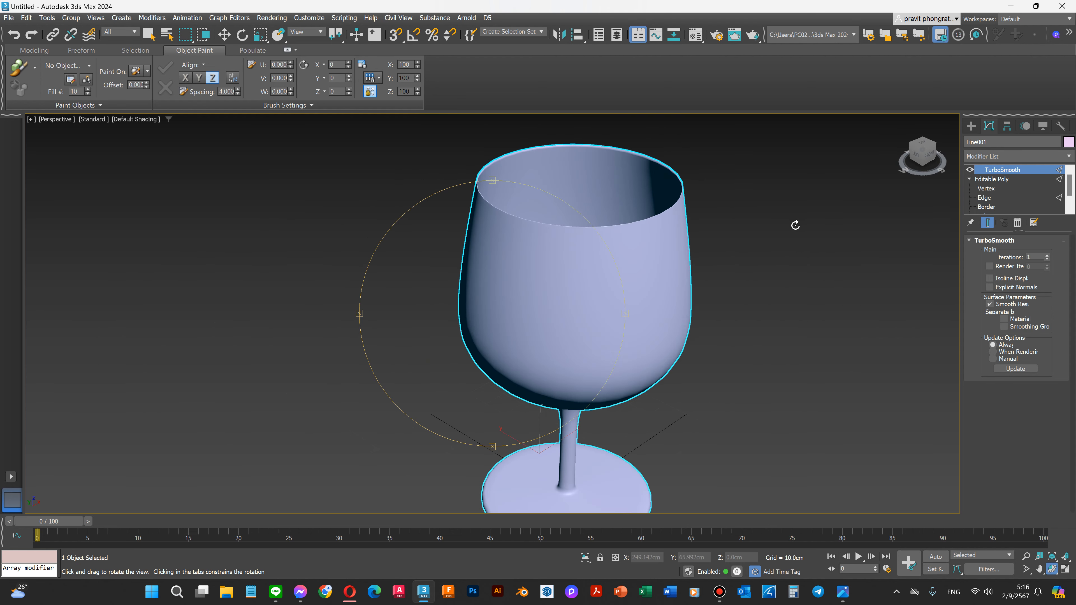
scroll(522, 230, "down", 3)
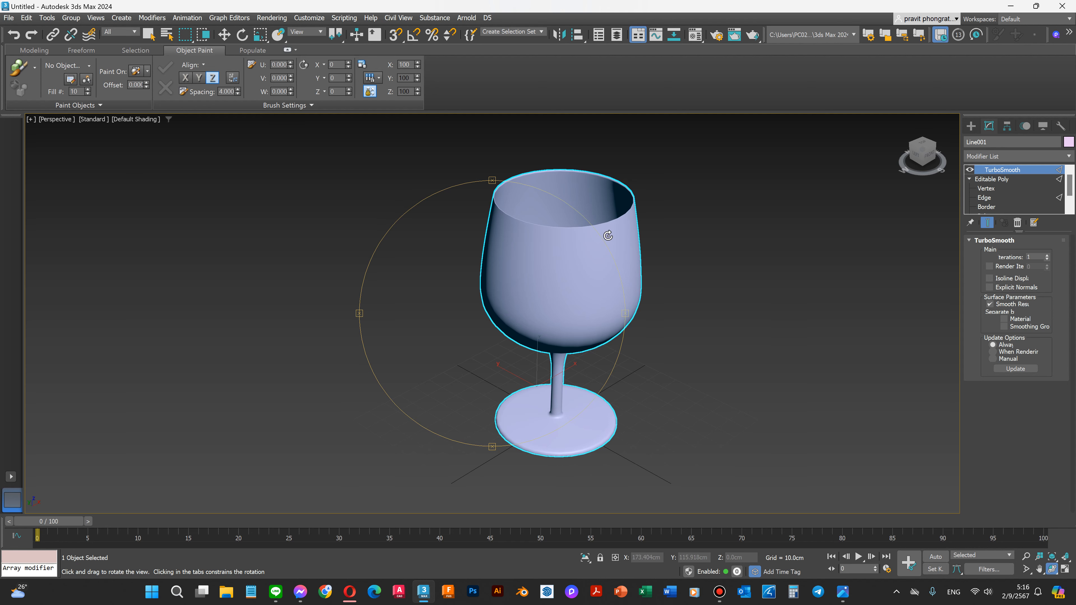
scroll(606, 195, "up", 4)
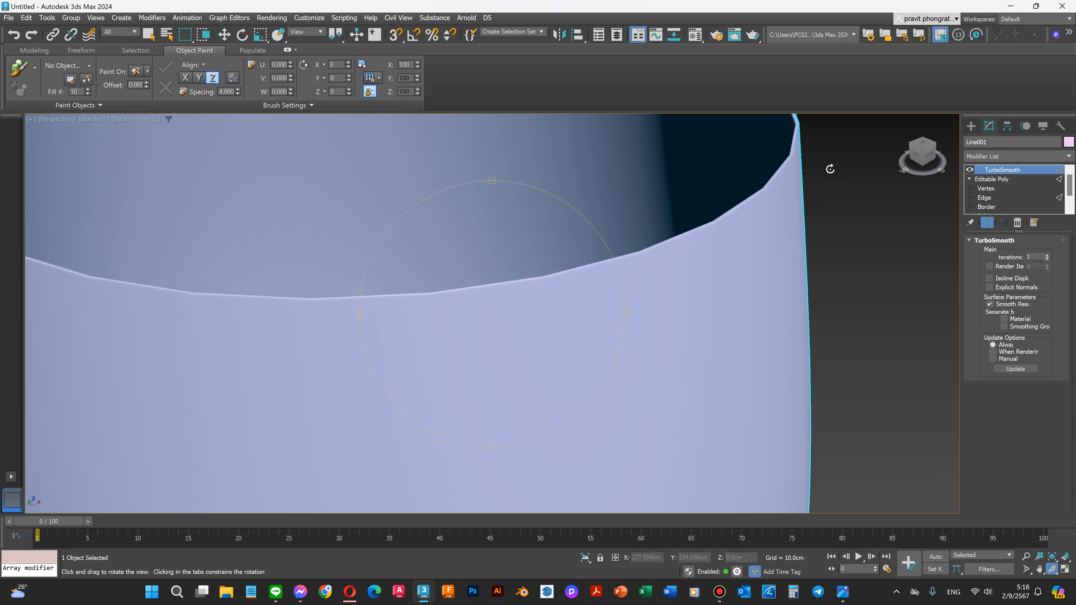
scroll(830, 171, "up", 3)
scroll(680, 259, "down", 6)
scroll(644, 255, "up", 2)
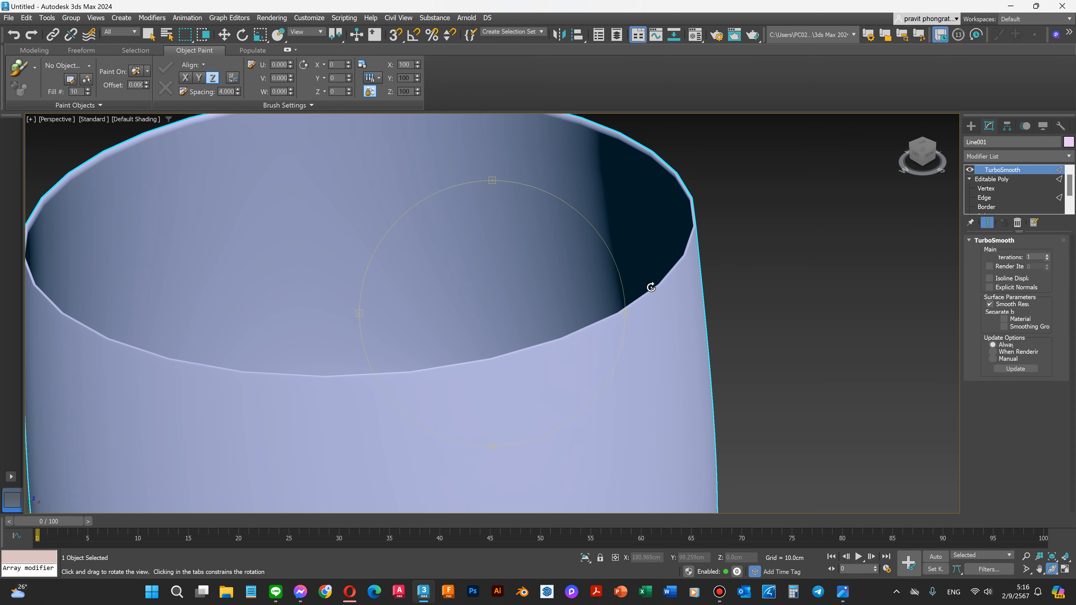
scroll(649, 286, "up", 2)
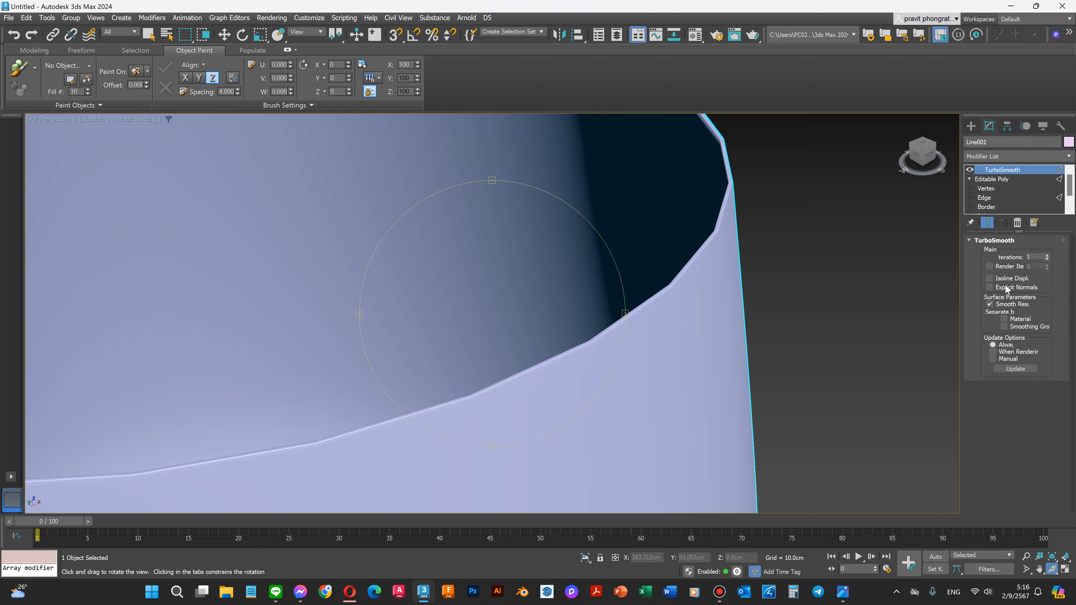
Raise the TurboSmooth iterations of the glass to 3.
left_click(1047, 255)
left_click(1048, 256)
scroll(689, 300, "down", 10)
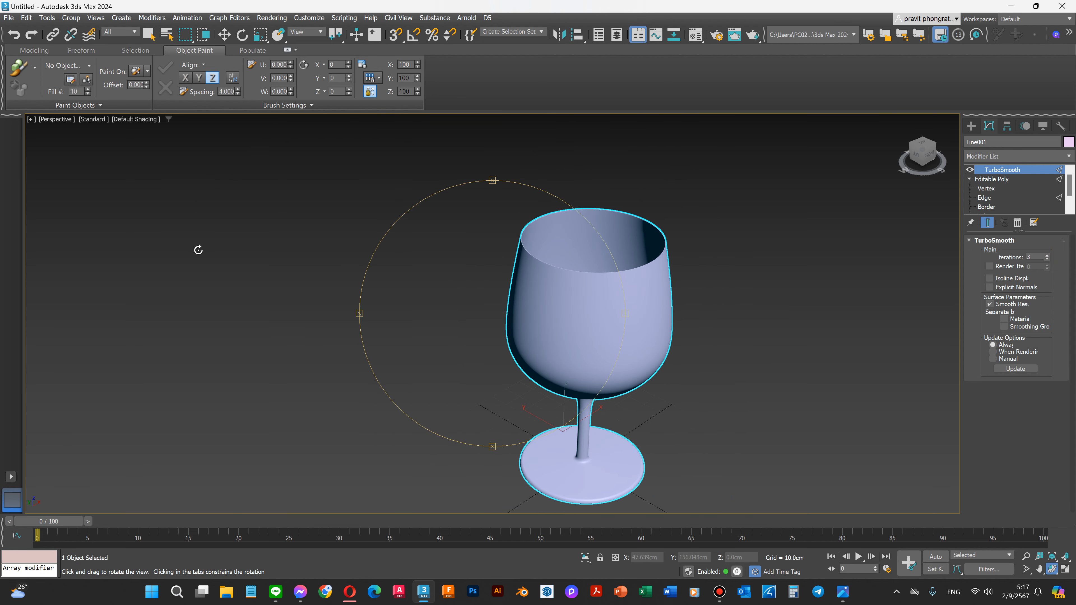
Display the perspective view with Wireframe Override and examine the mesh density of the glass's bowl.
left_click(135, 119)
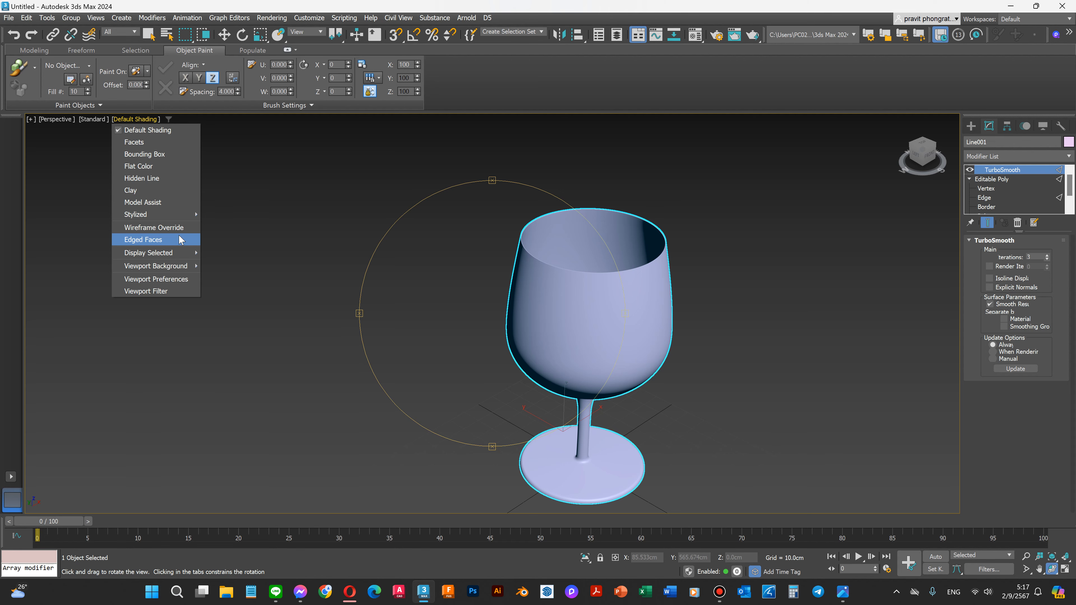
left_click(171, 228)
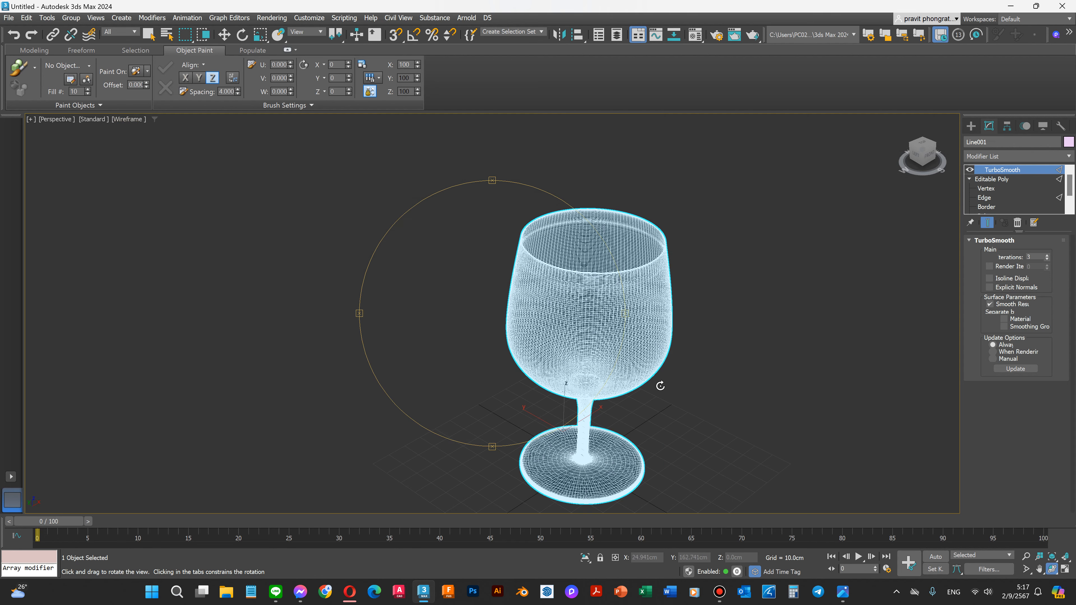
scroll(648, 352, "up", 2)
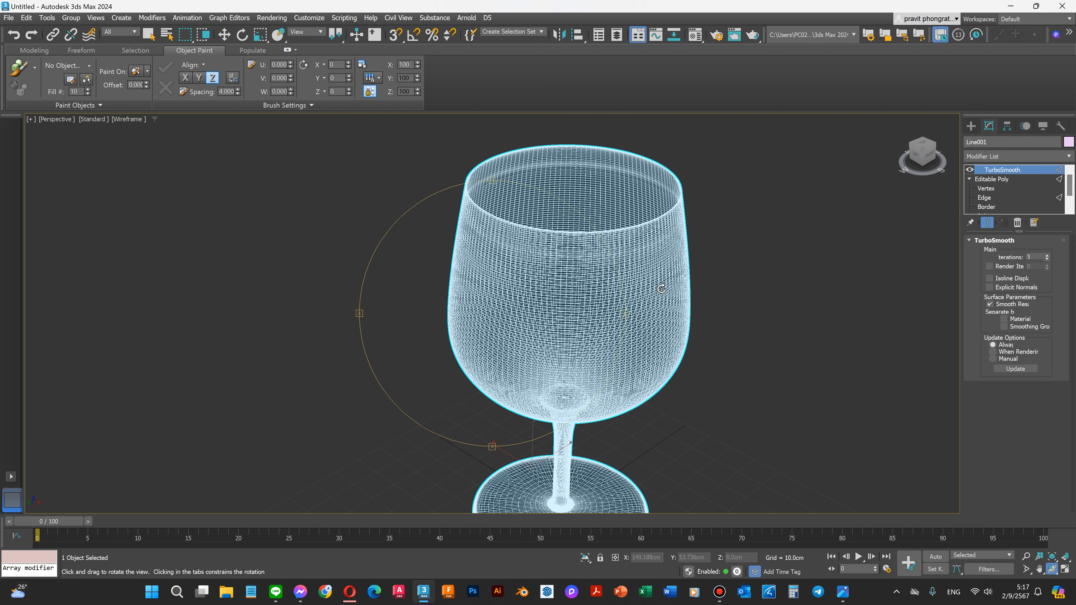
scroll(602, 234, "up", 2)
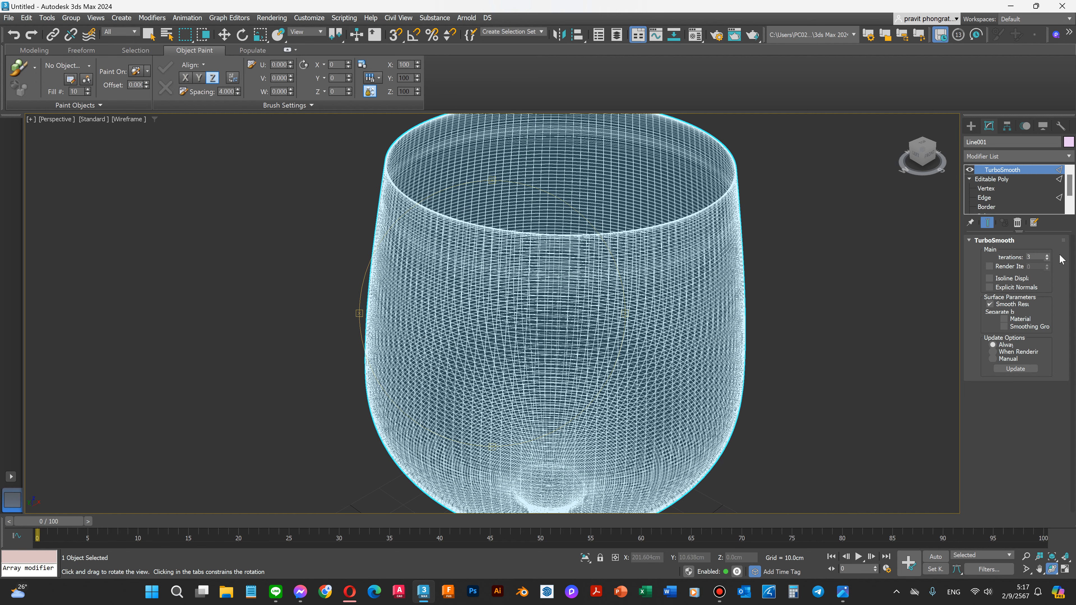
Lower the TurboSmooth iterations of the glass to 1.
left_click(1048, 259)
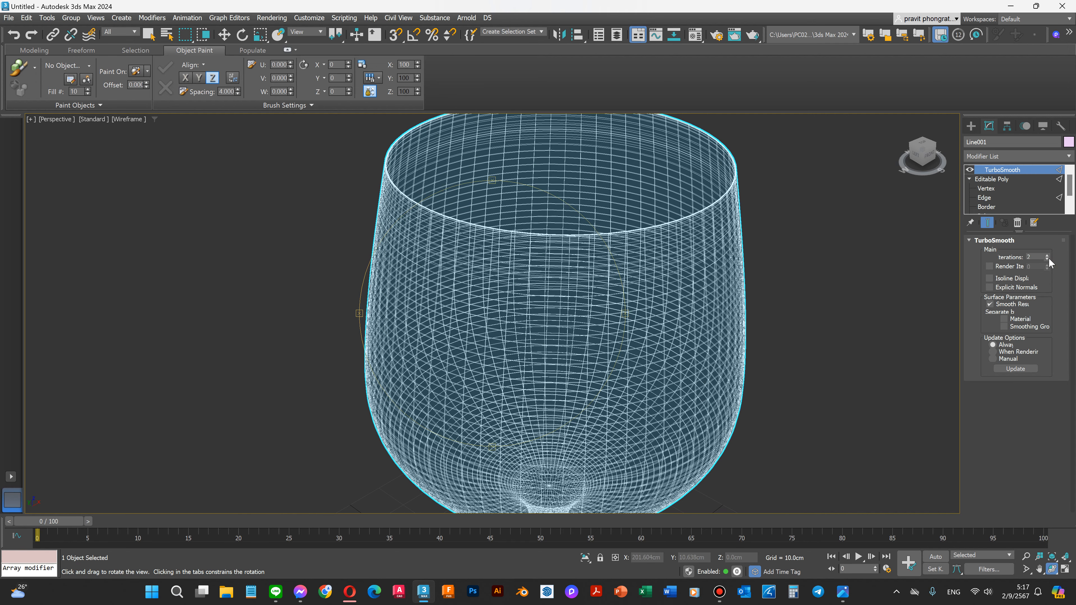
left_click(1048, 260)
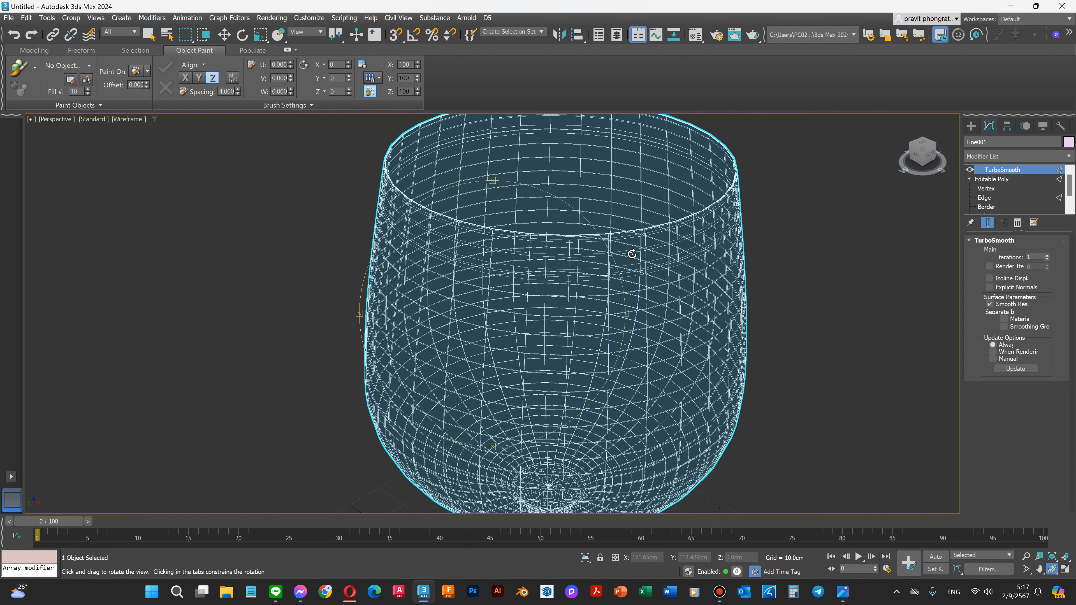
scroll(631, 253, "down", 5)
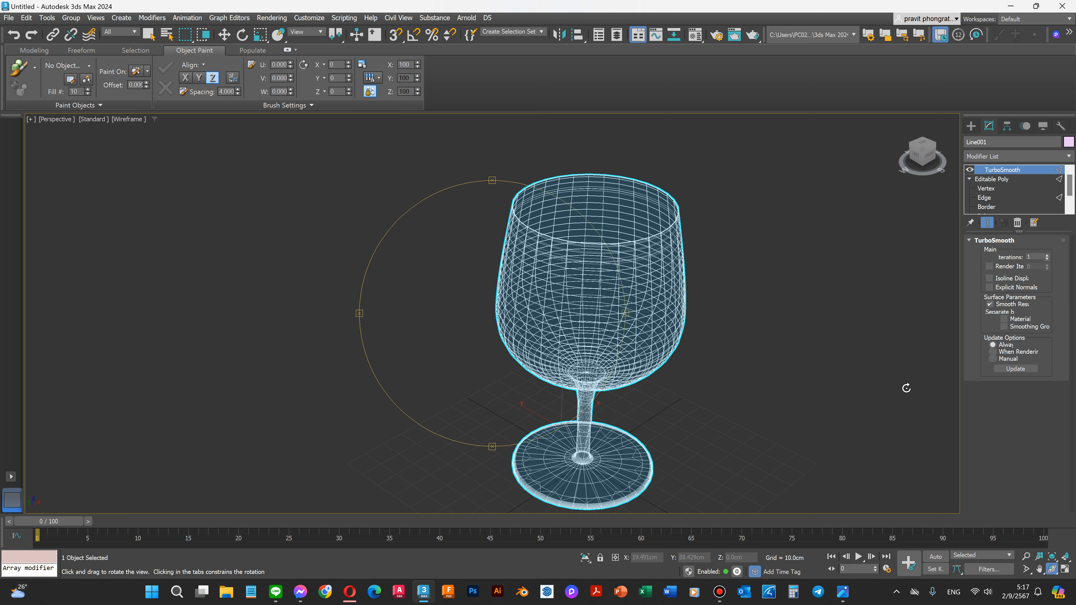
Deselect the glass and return the perspective view to Default Shading.
key("e")
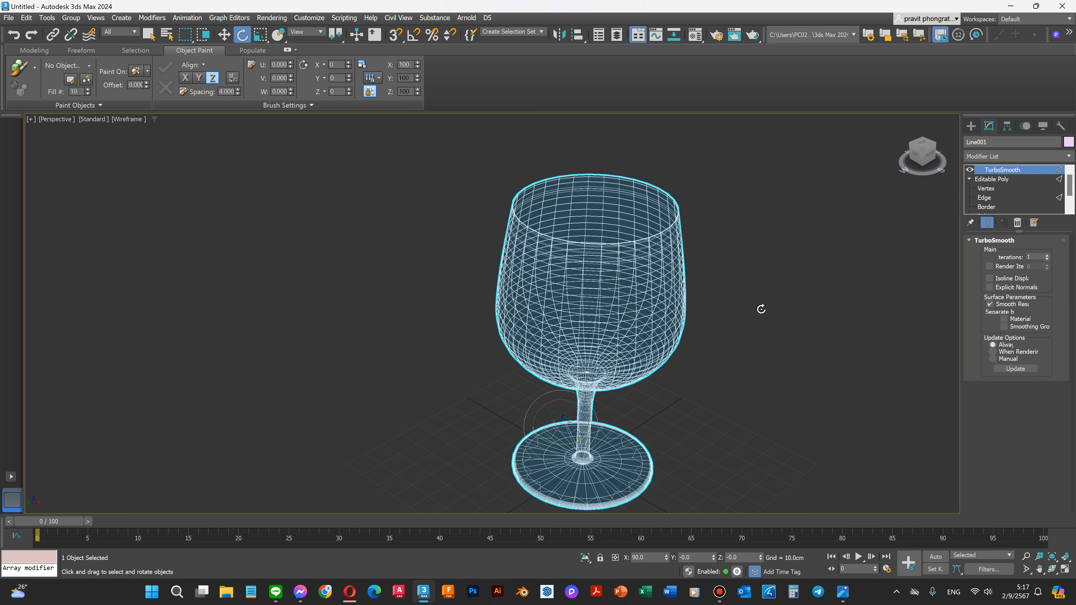
key("w")
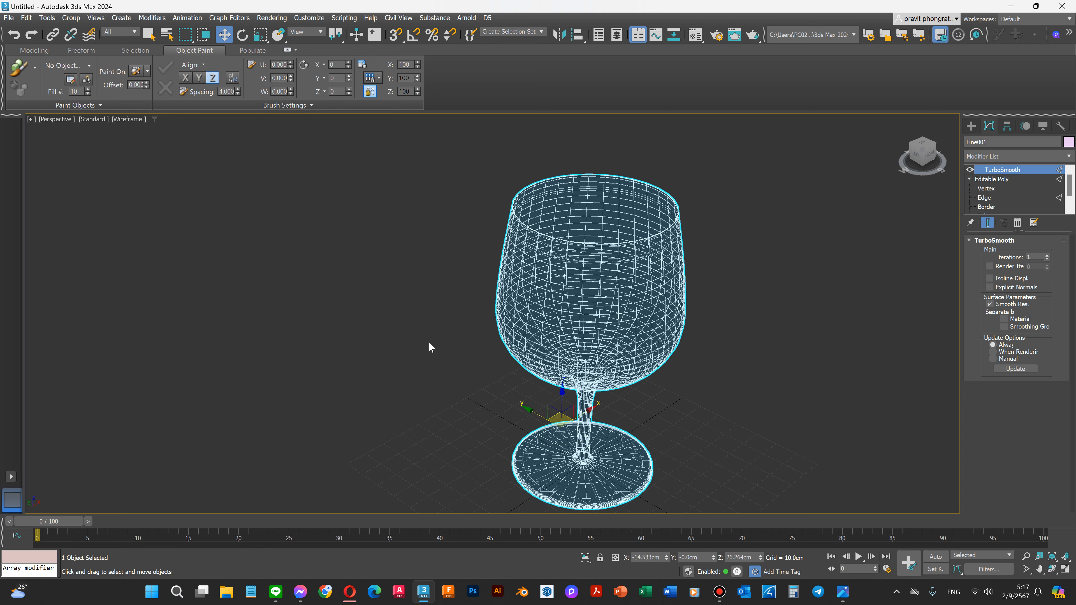
left_click(413, 313)
scroll(564, 303, "down", 2)
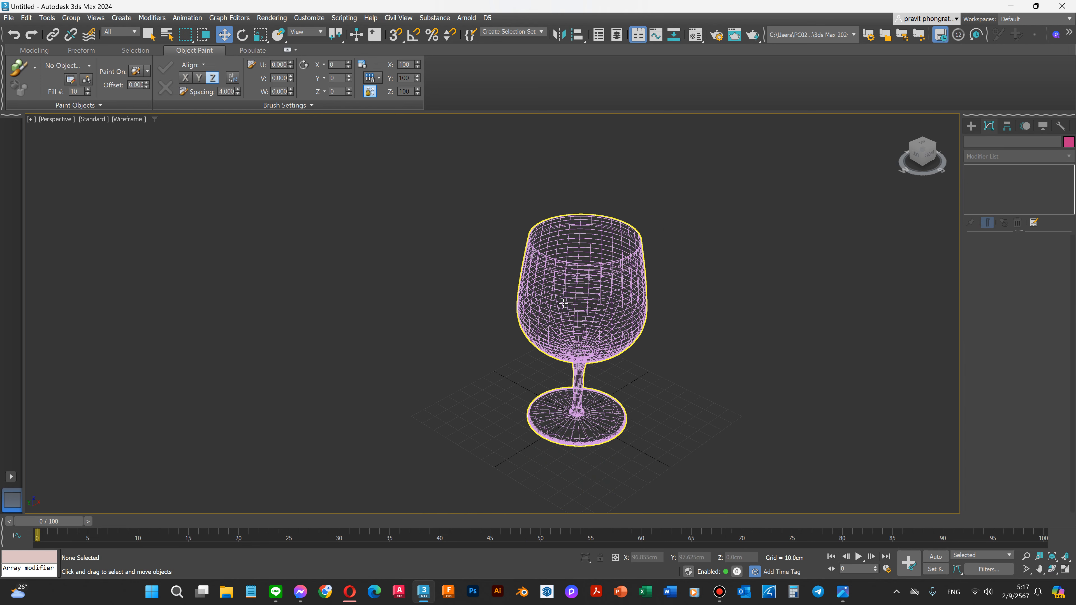
left_click(126, 119)
left_click(122, 128)
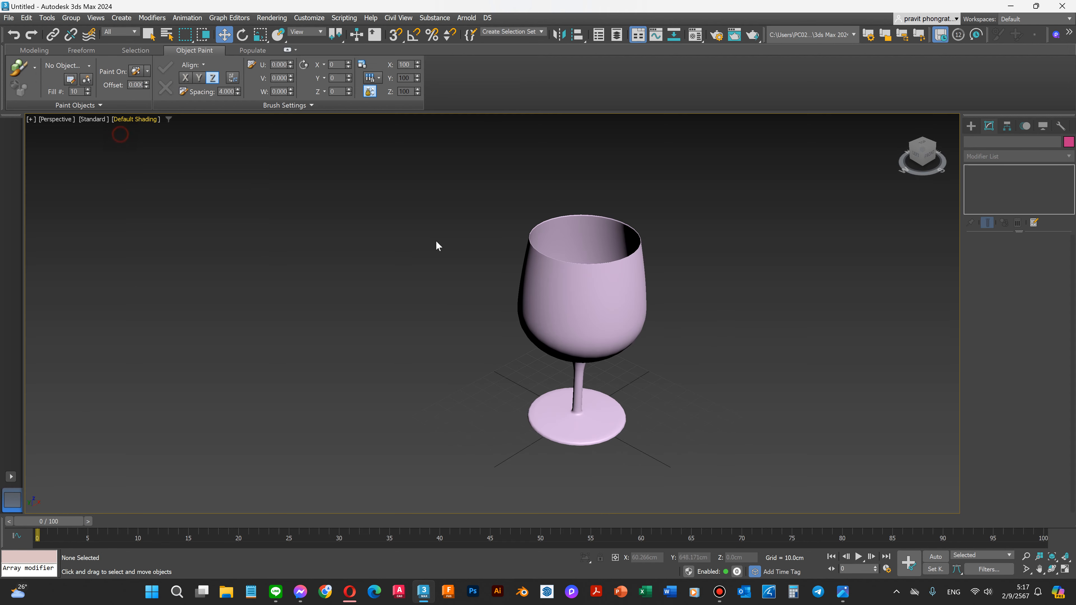
scroll(613, 310, "up", 2)
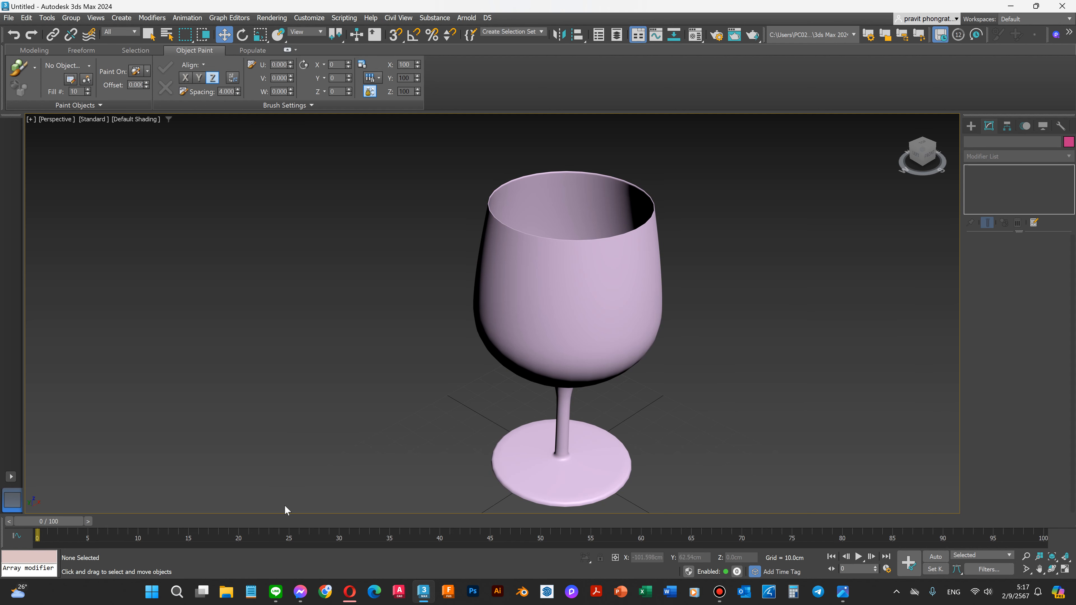
Check the home grid spacing in the Grid and Snap Settings to judge the glass's real size in the front view.
key("f")
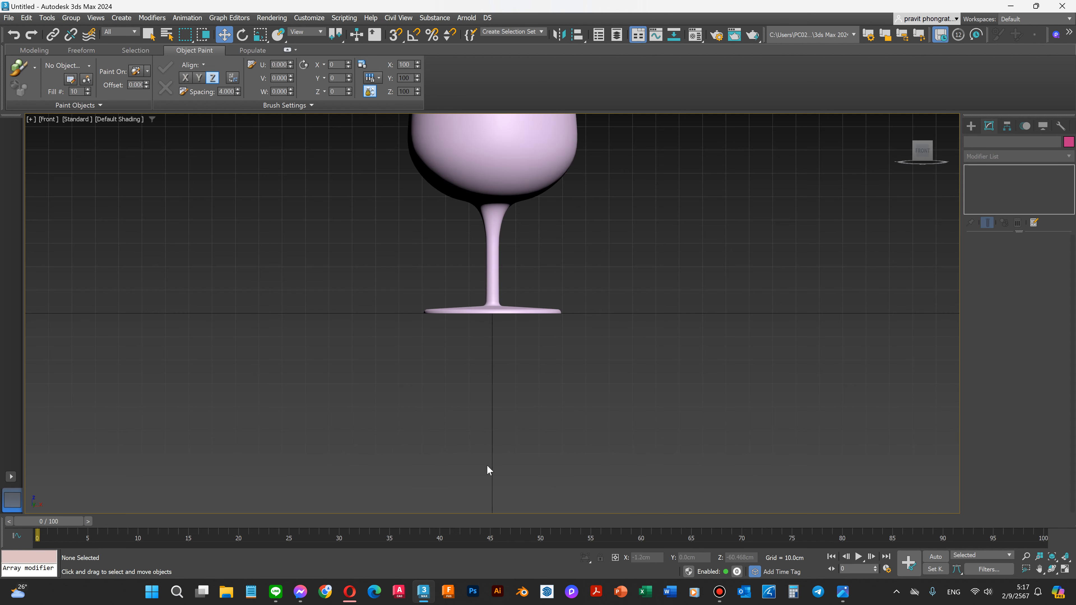
scroll(487, 465, "down", 2)
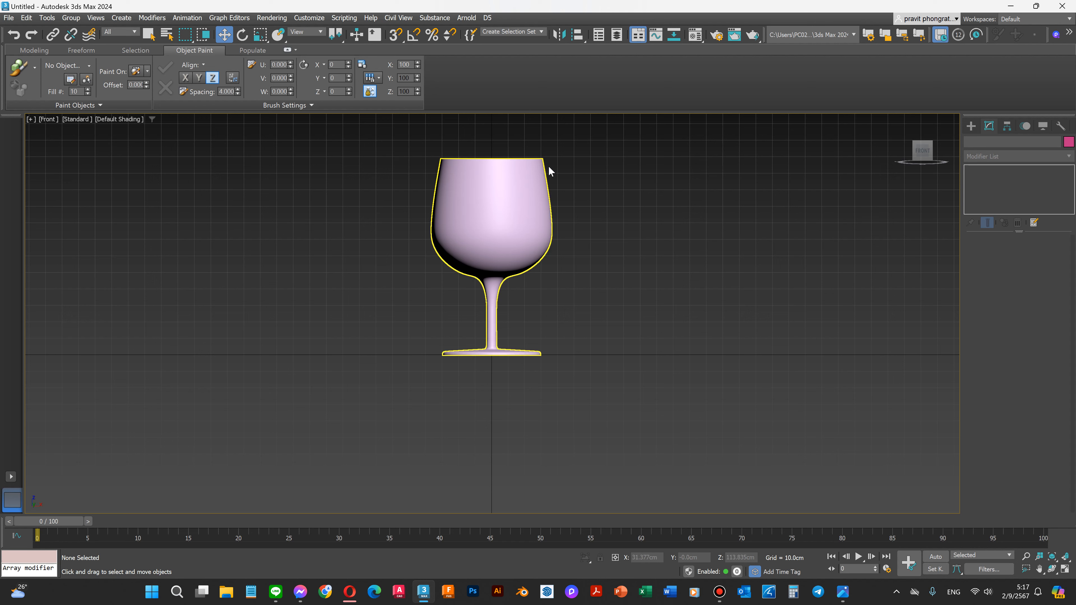
right_click(397, 35)
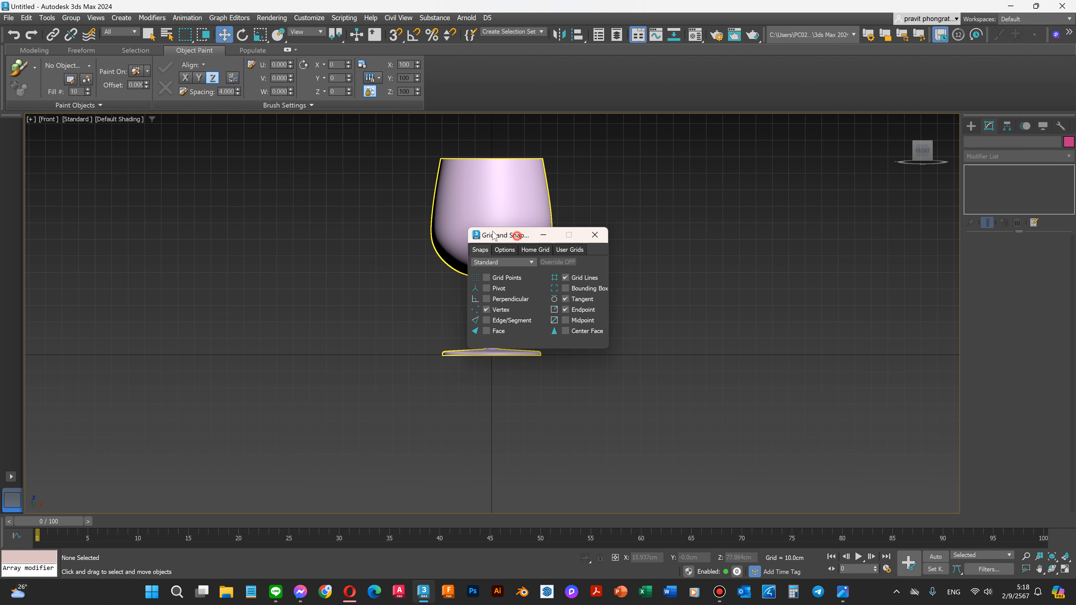
left_click_drag(519, 232, 300, 216)
left_click(316, 234)
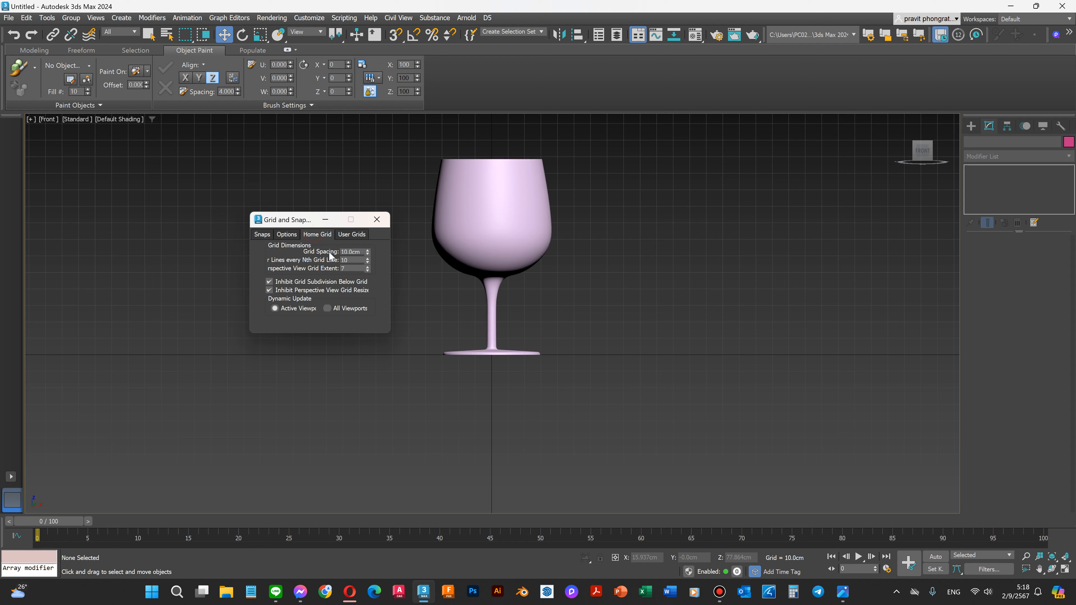
double_click(360, 252)
left_click(378, 220)
Scale the whole glass down uniformly to about 26 percent in the perspective view.
key("ctrl+a")
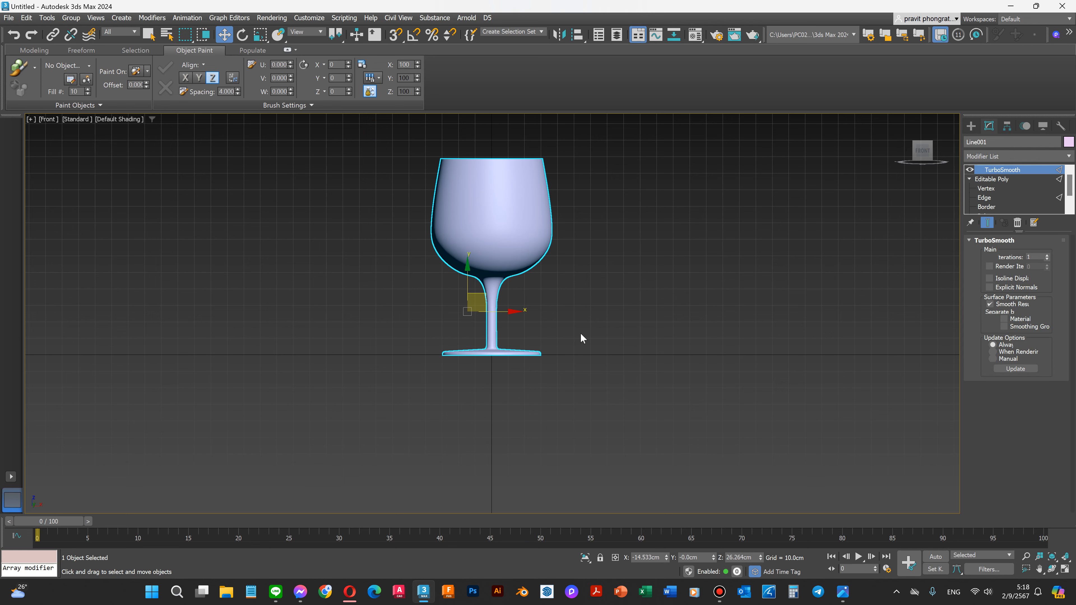
left_click(903, 122)
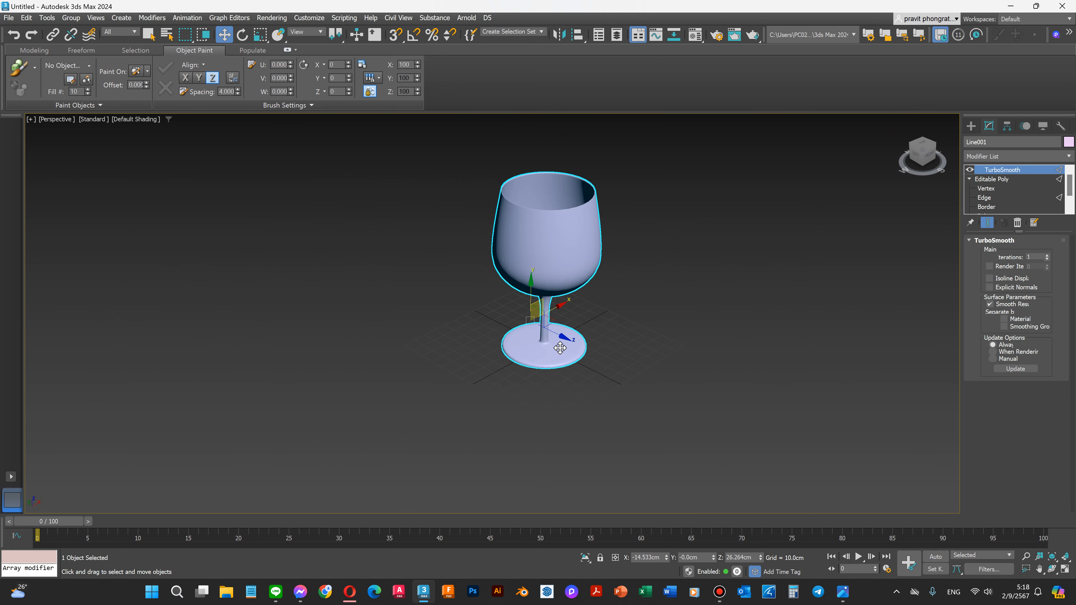
key("r")
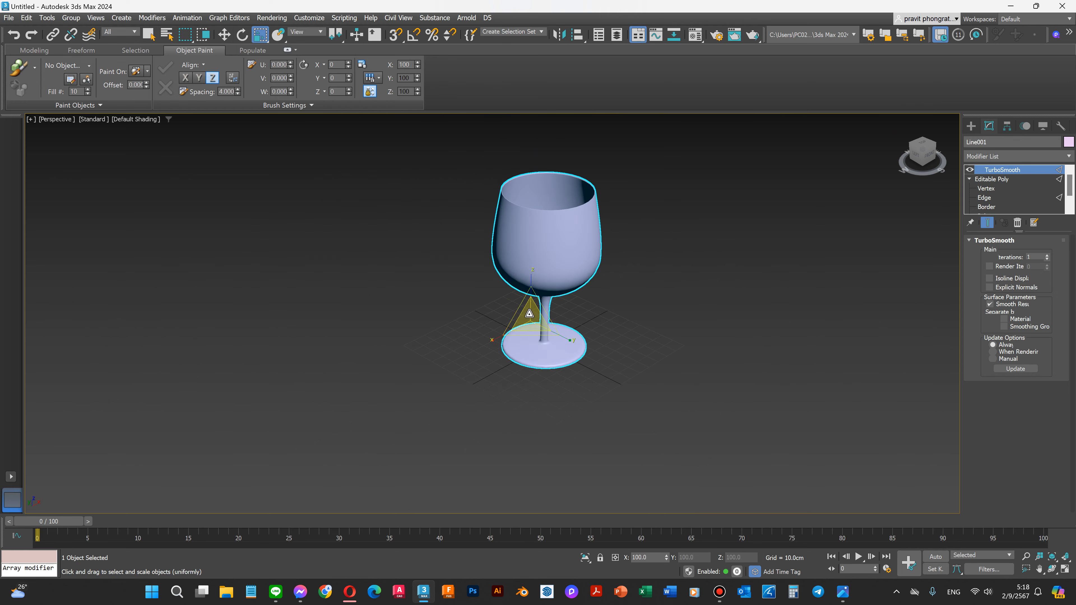
left_click_drag(530, 313, 528, 397)
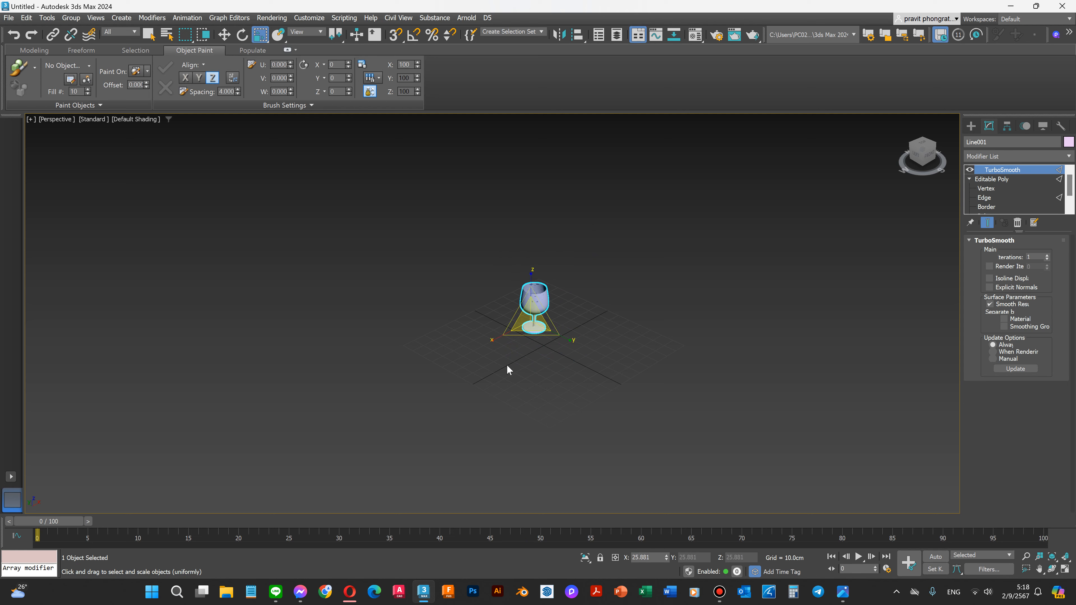
Move the glass down in the front view to a Z position of about 7.3 cm, resting its foot on the ground line.
key("f")
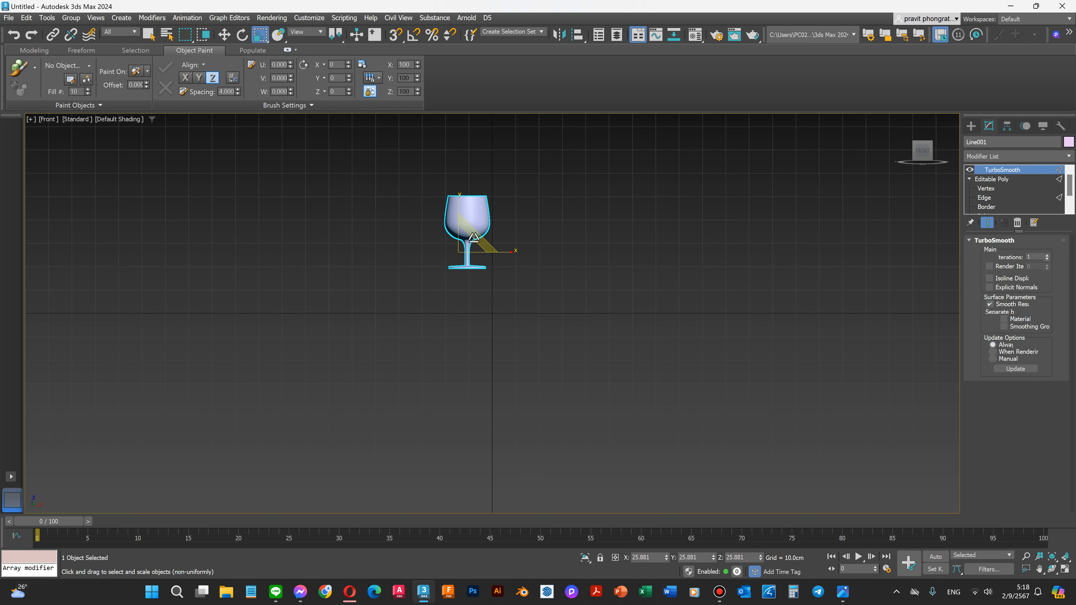
key("w")
left_click_drag(458, 208, 455, 253)
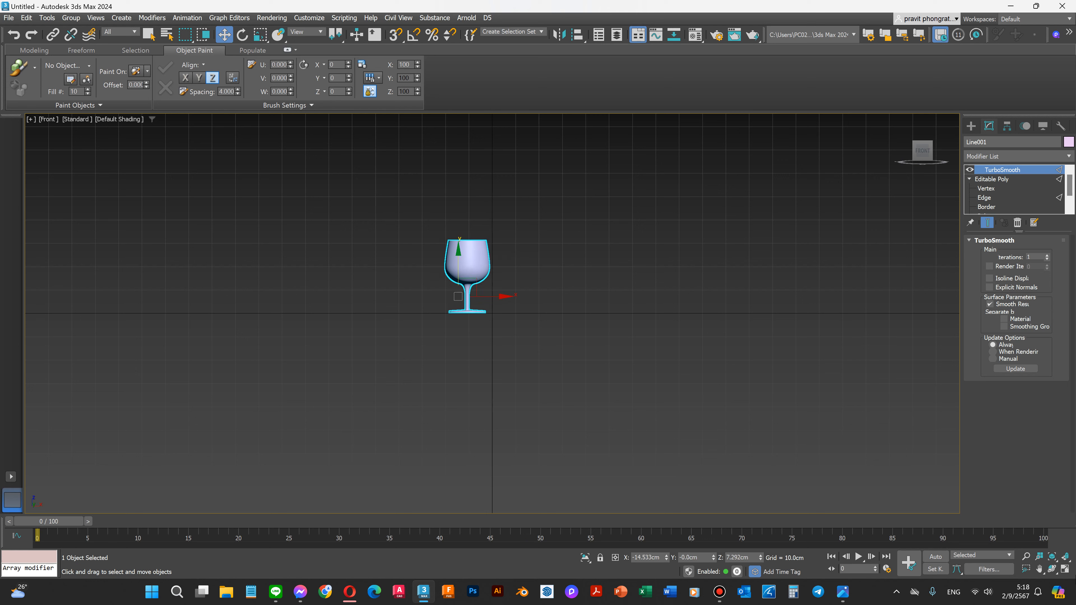
Shrink the glass further with a uniform scale to about 13 percent.
left_click(1052, 569)
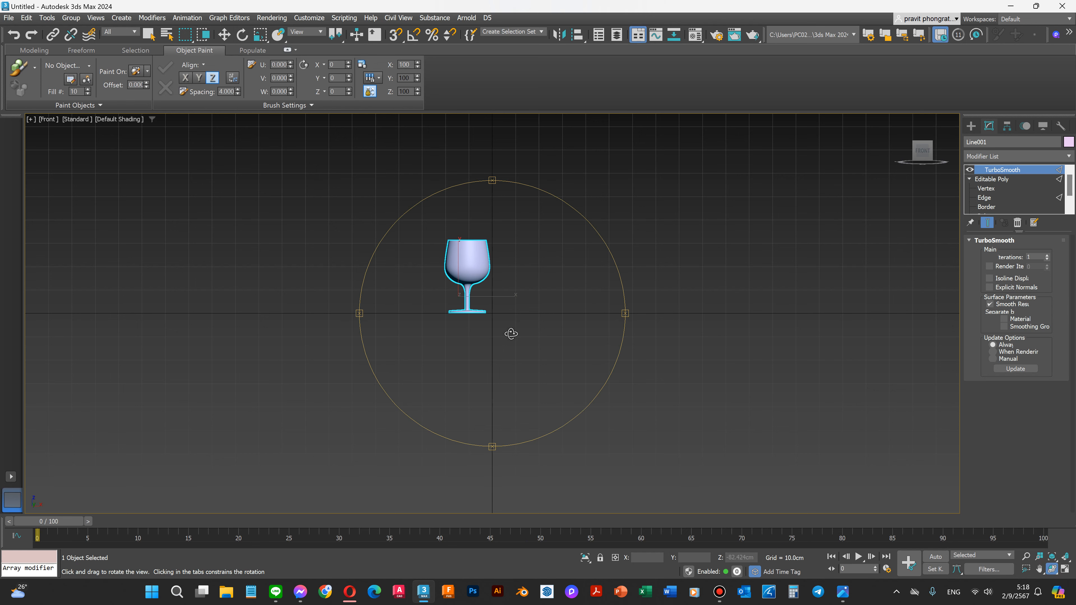
left_click_drag(510, 332, 503, 307)
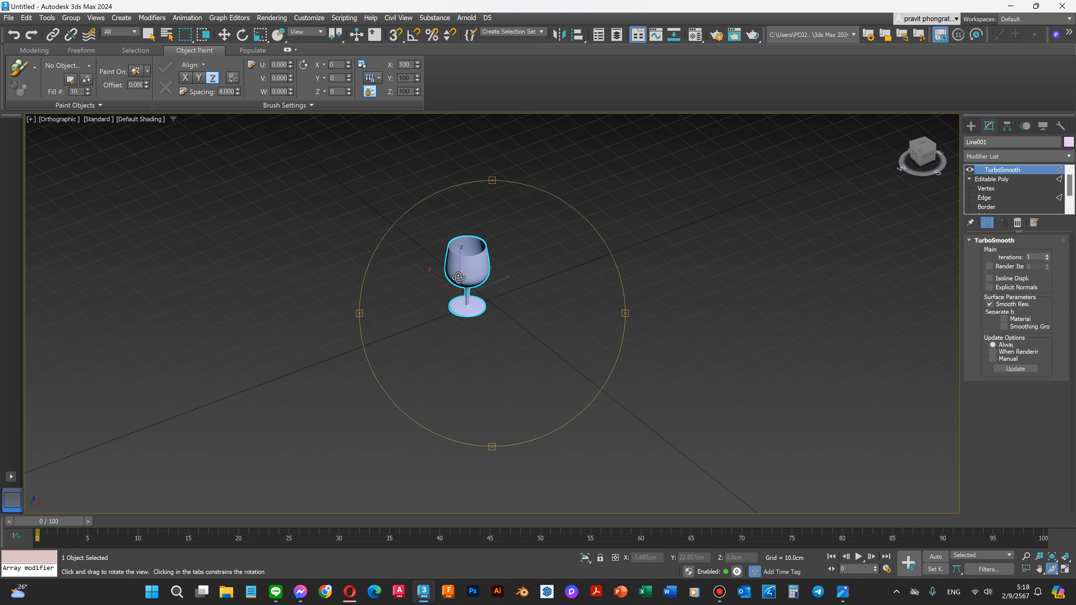
key("r")
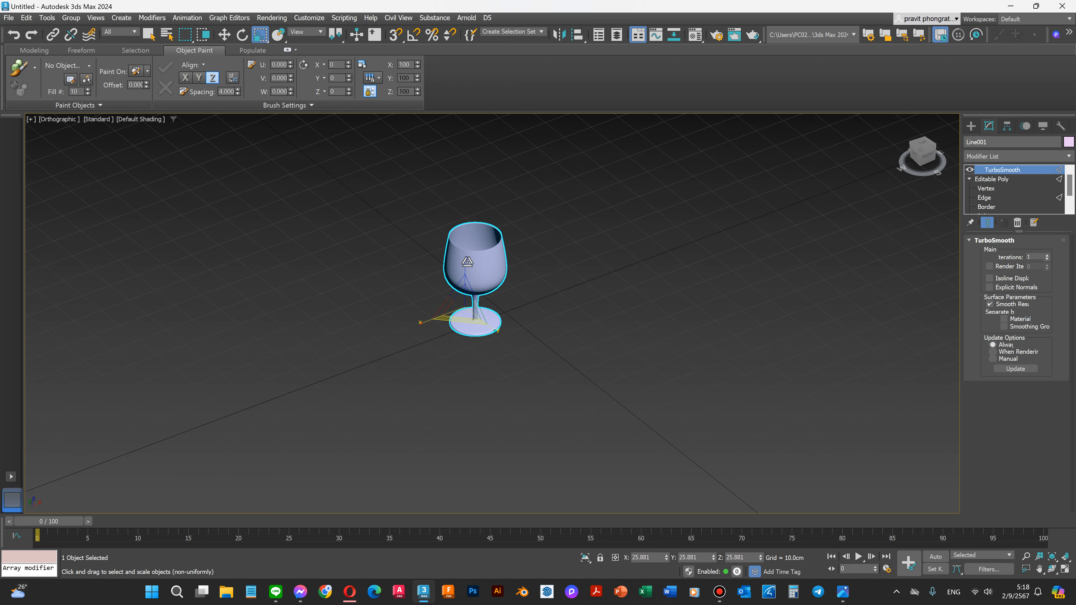
left_click_drag(465, 292, 460, 331)
Lower the smaller glass in the front view to a Z position of about 3.4 cm so its foot meets the ground line.
key("f")
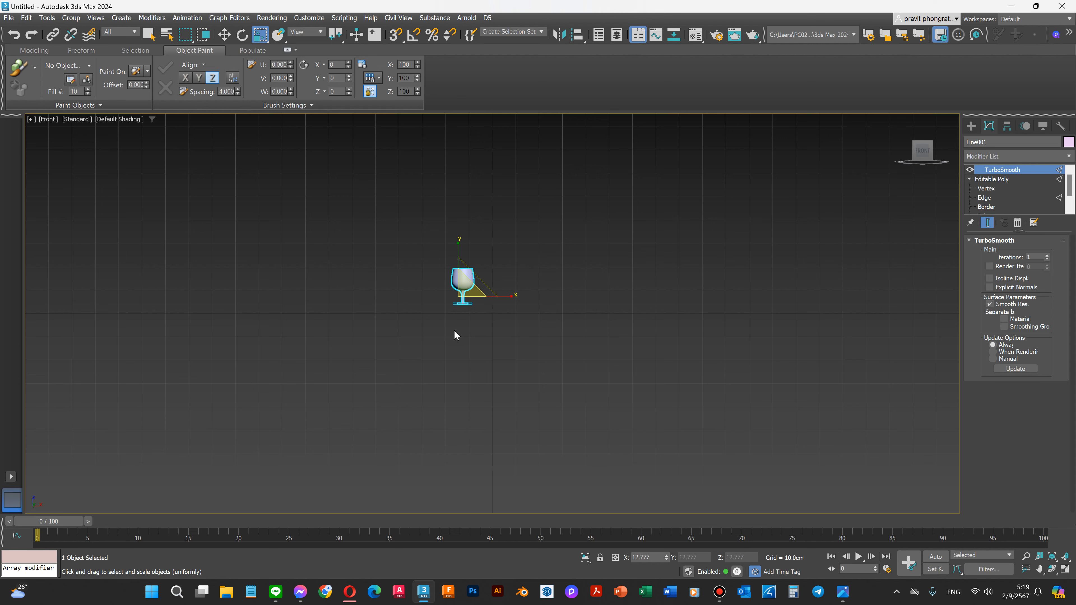
key("w")
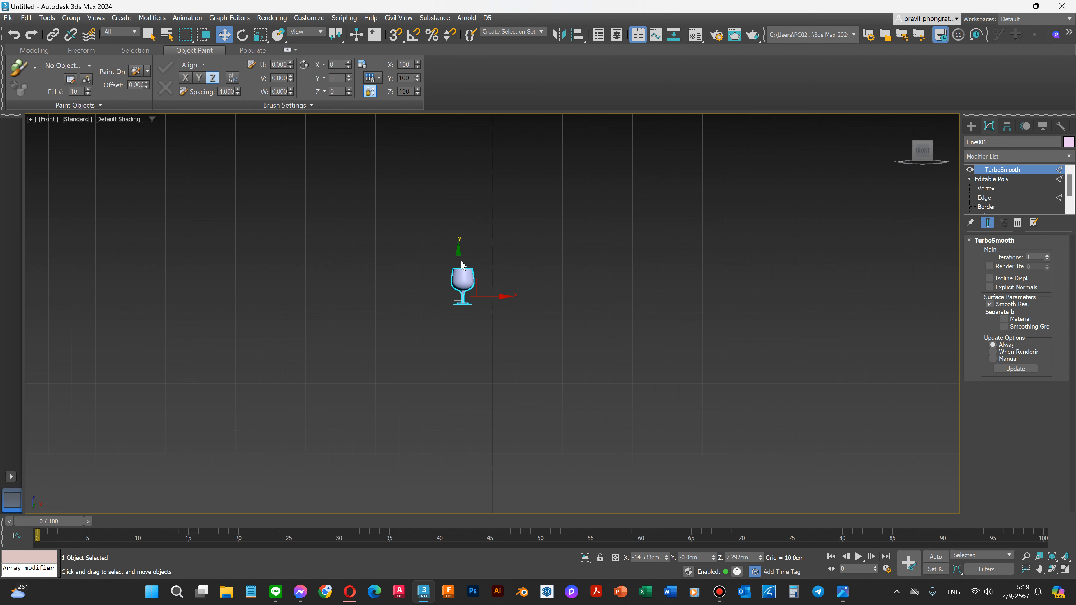
left_click_drag(459, 254, 460, 264)
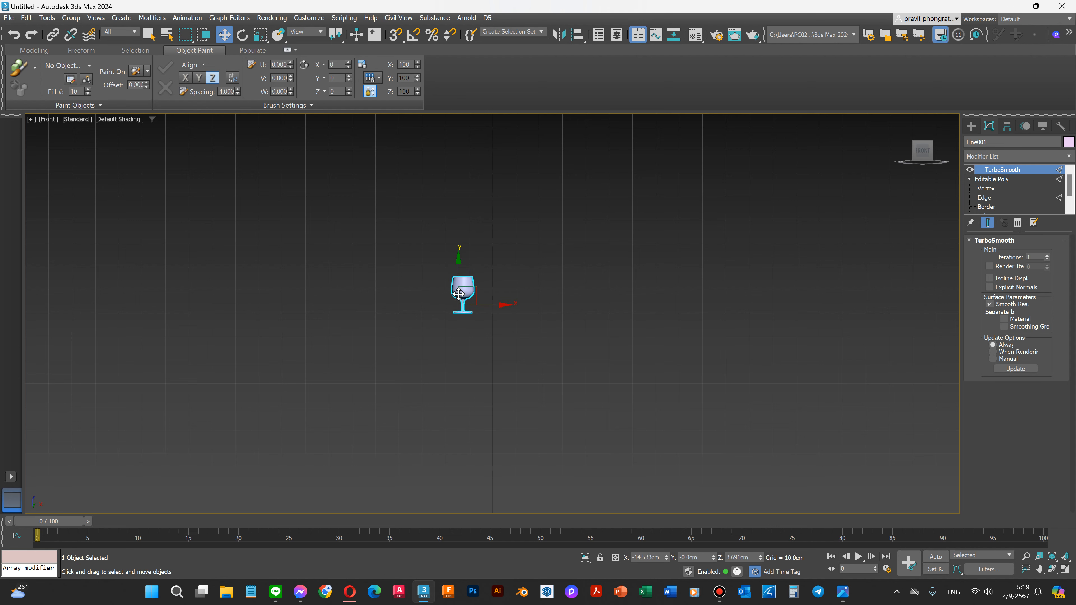
scroll(461, 303, "up", 4)
scroll(439, 328, "up", 3)
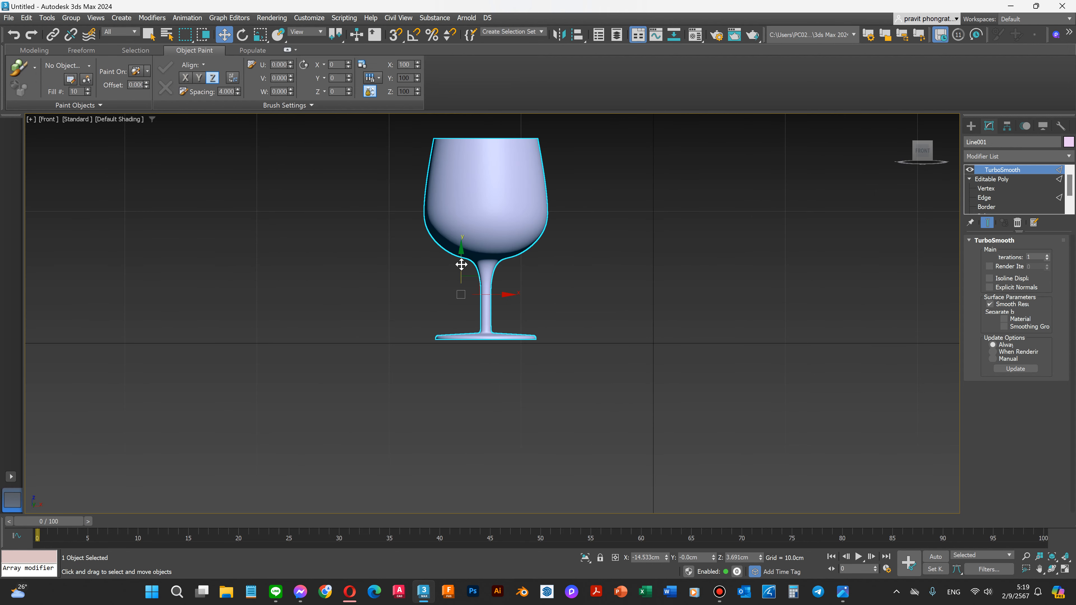
left_click_drag(461, 264, 462, 268)
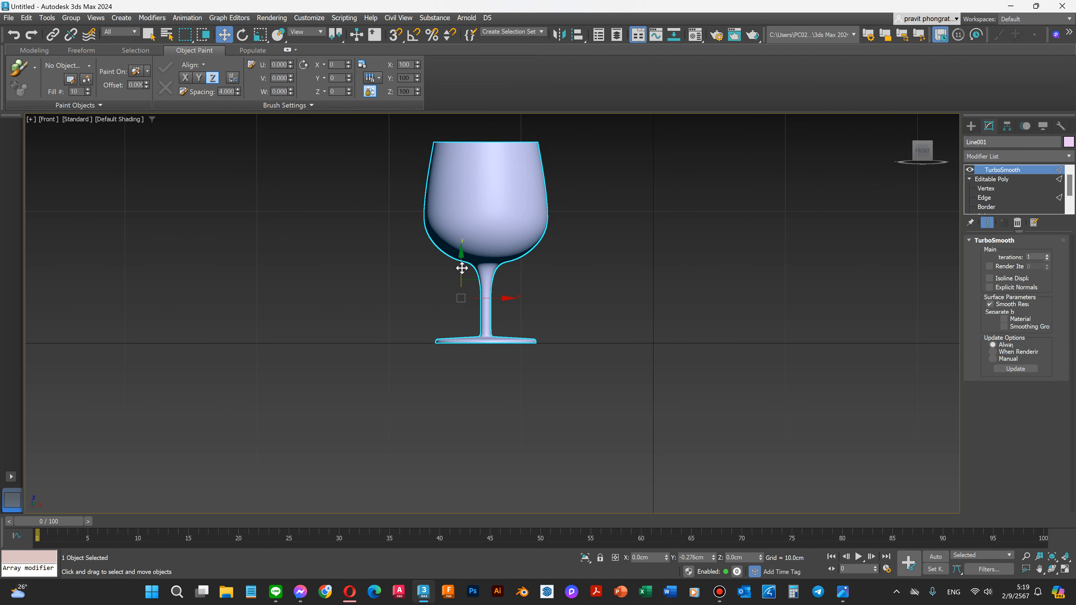
Create a standard sphere with a radius of about 4.8 cm, centred near the origin beside the glass in the top view.
scroll(498, 369, "down", 3)
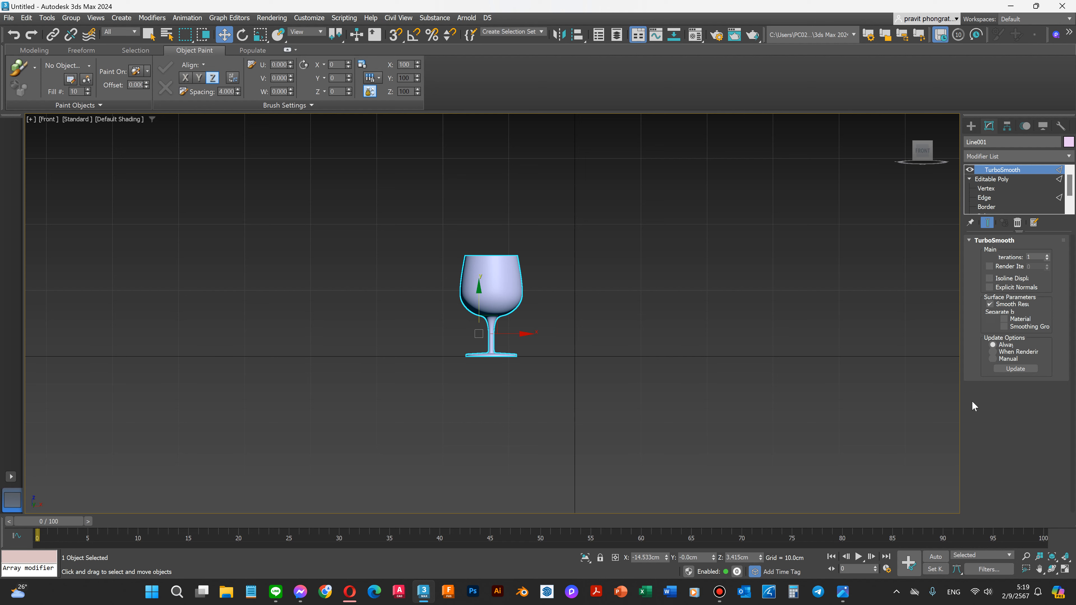
left_click(971, 126)
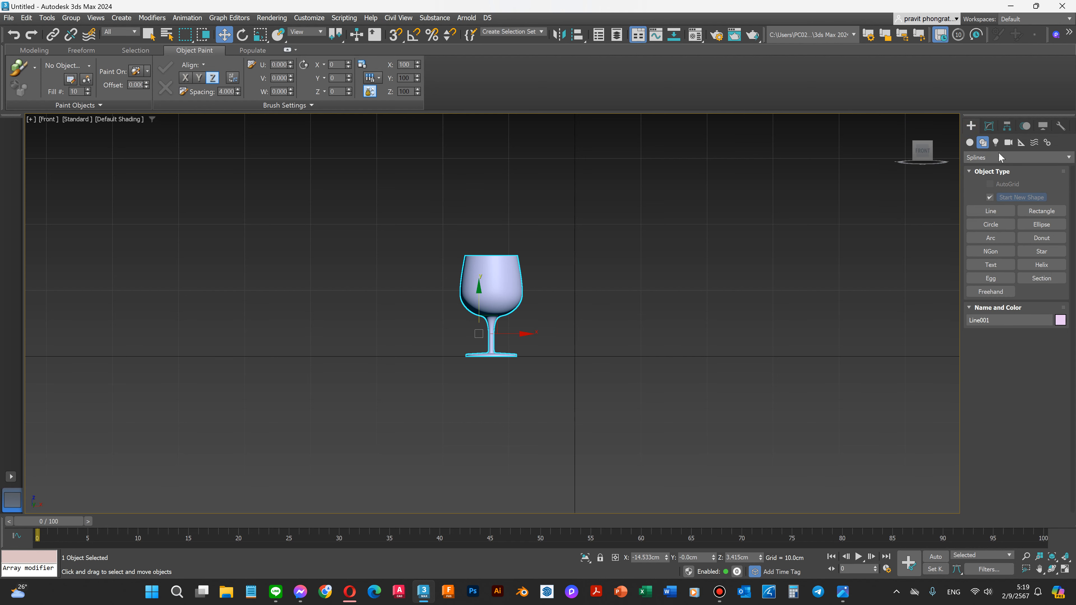
left_click(970, 142)
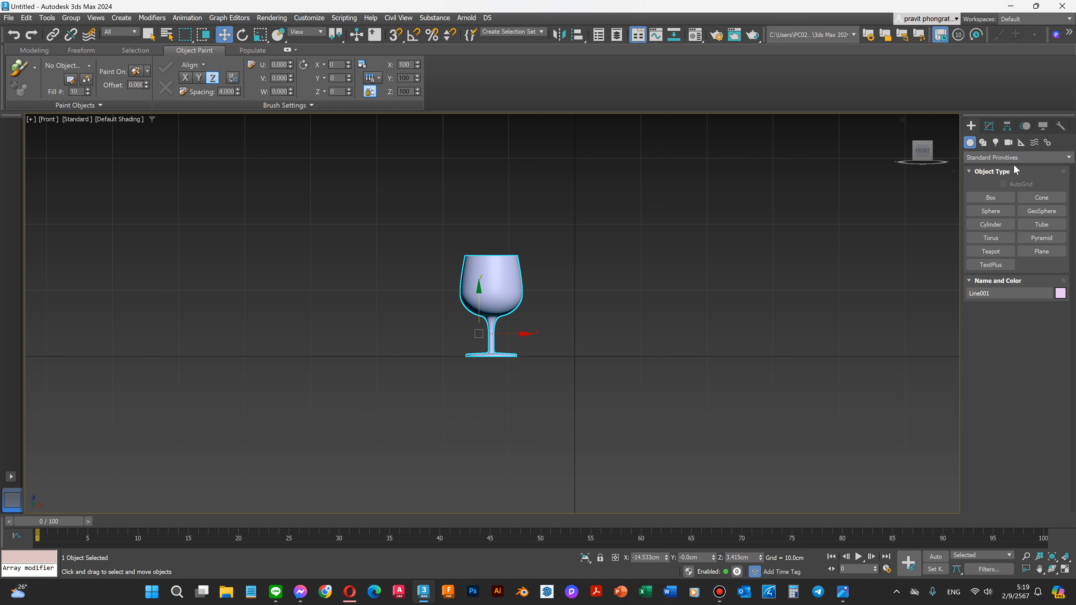
left_click(992, 210)
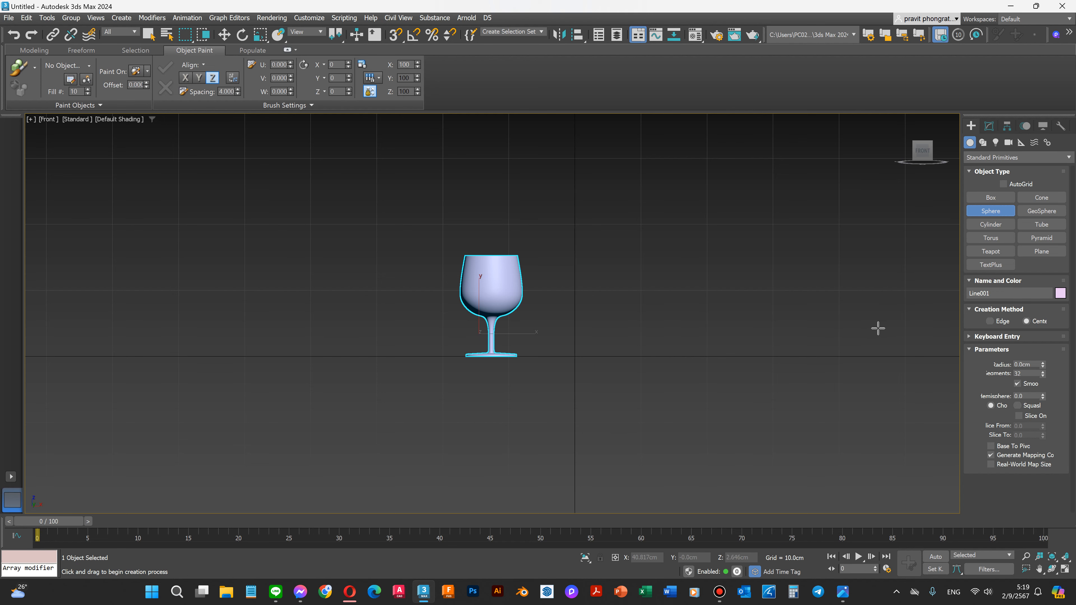
key("t")
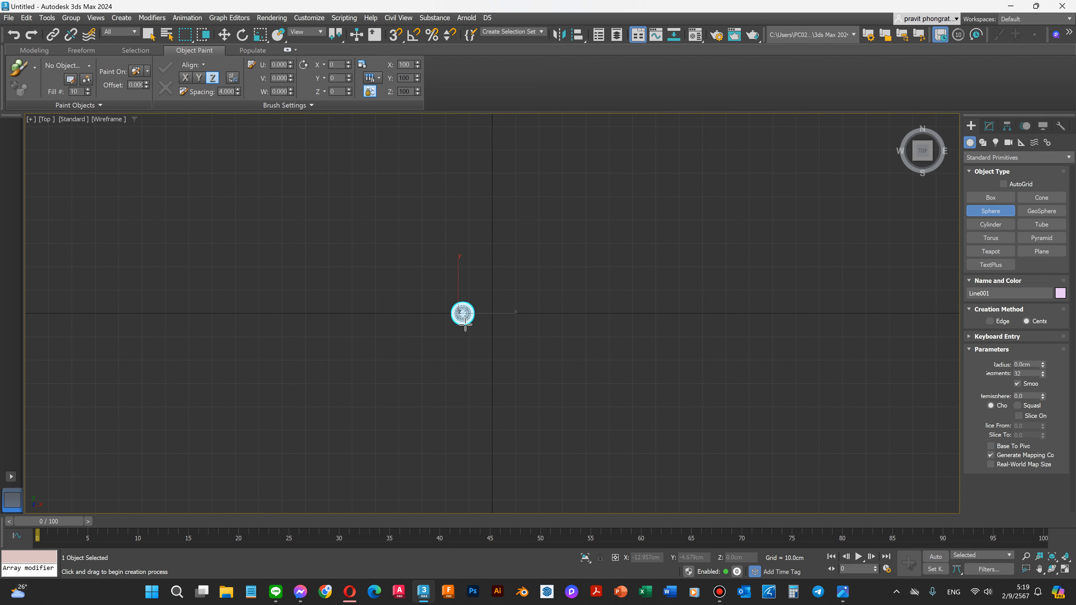
scroll(472, 323, "up", 5)
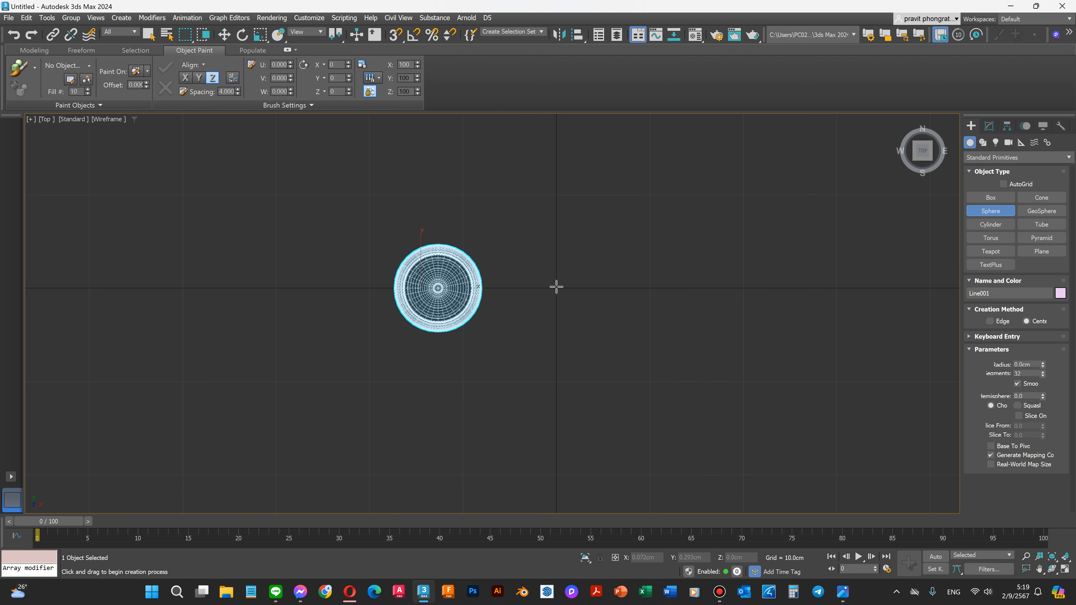
left_click_drag(557, 288, 598, 278)
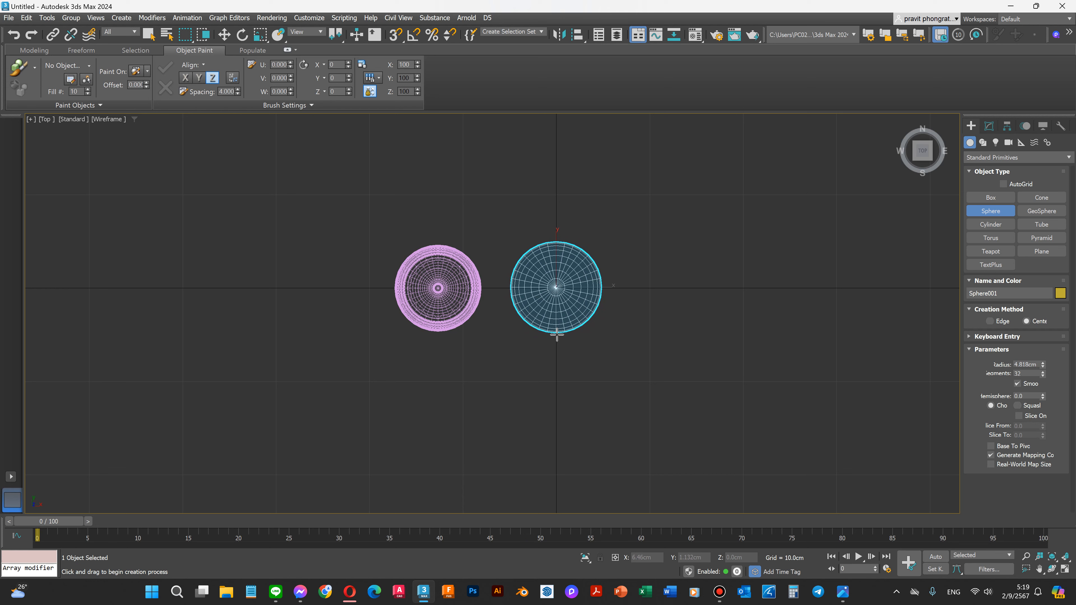
Isolate the sphere and convert it to an Editable Poly.
left_click(585, 559)
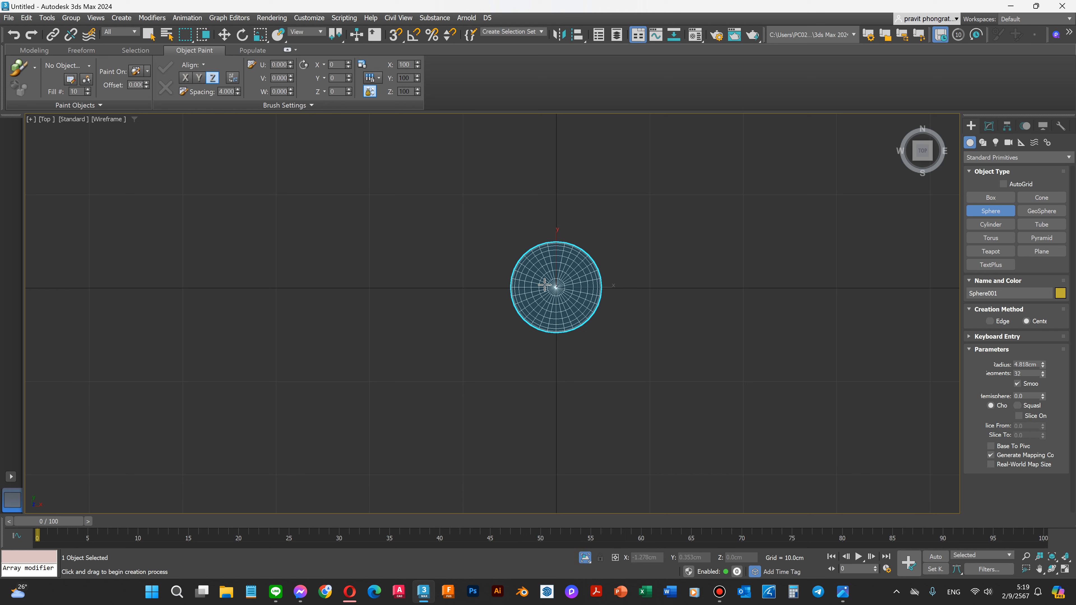
key("w")
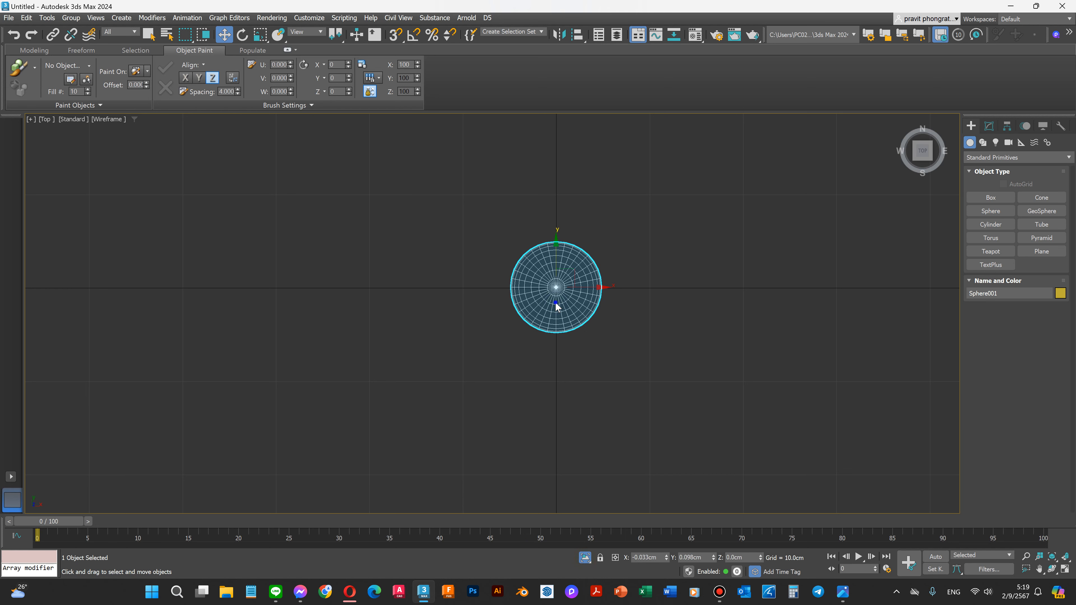
right_click(540, 303)
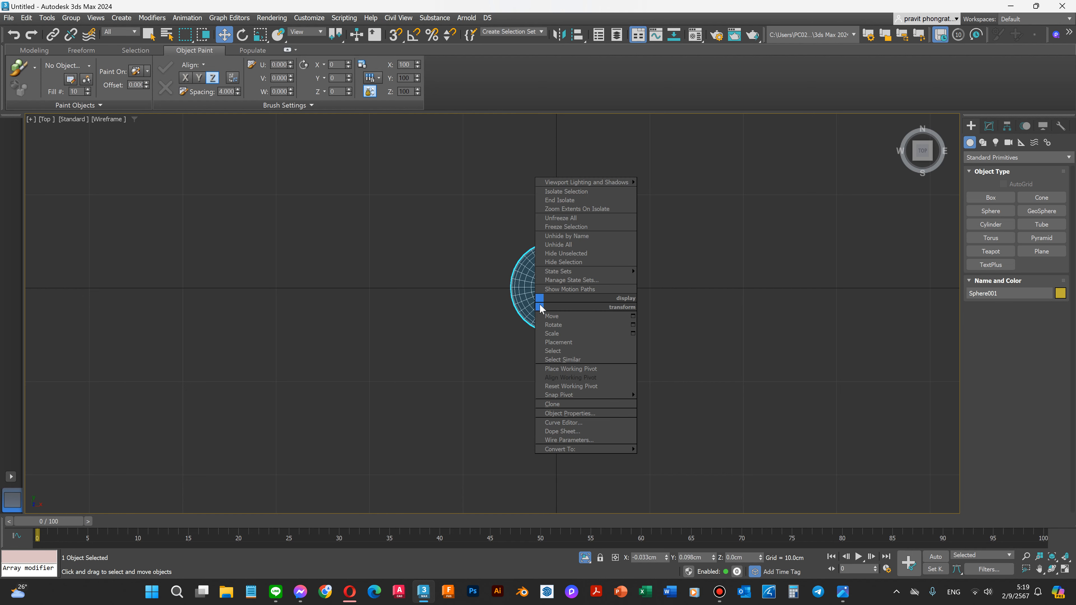
left_click(524, 297)
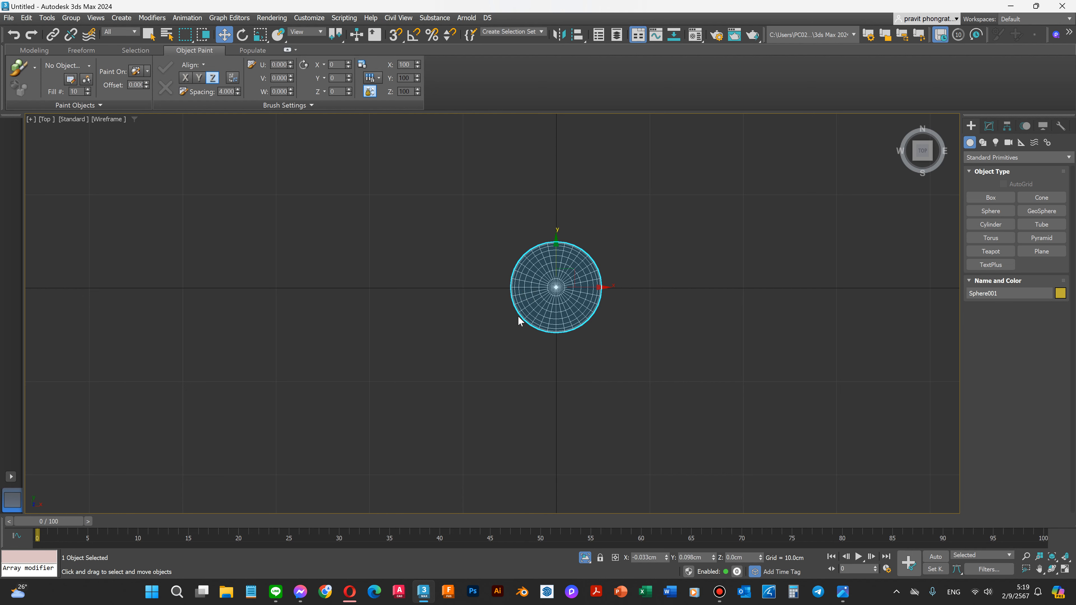
right_click(540, 298)
mouse_move(603, 444)
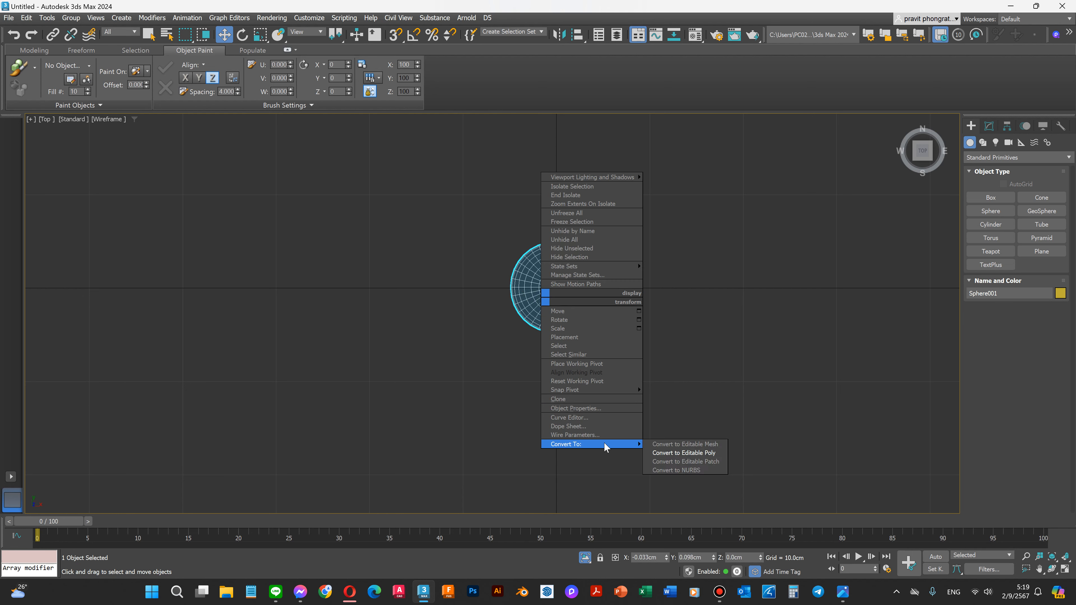
left_click(687, 453)
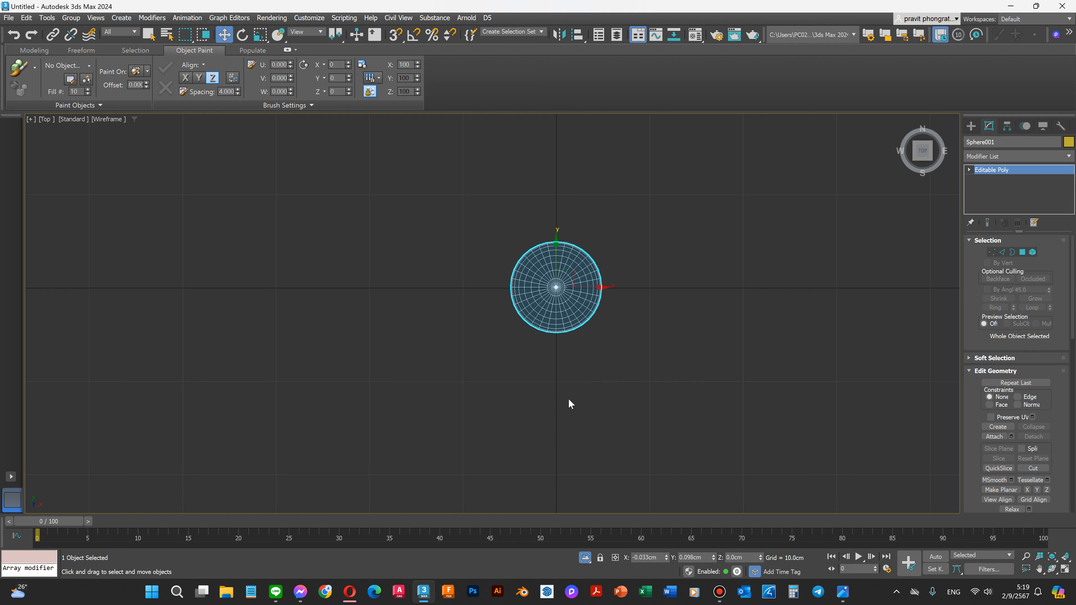
Display the sphere with Edged Faces in the front view.
key("f")
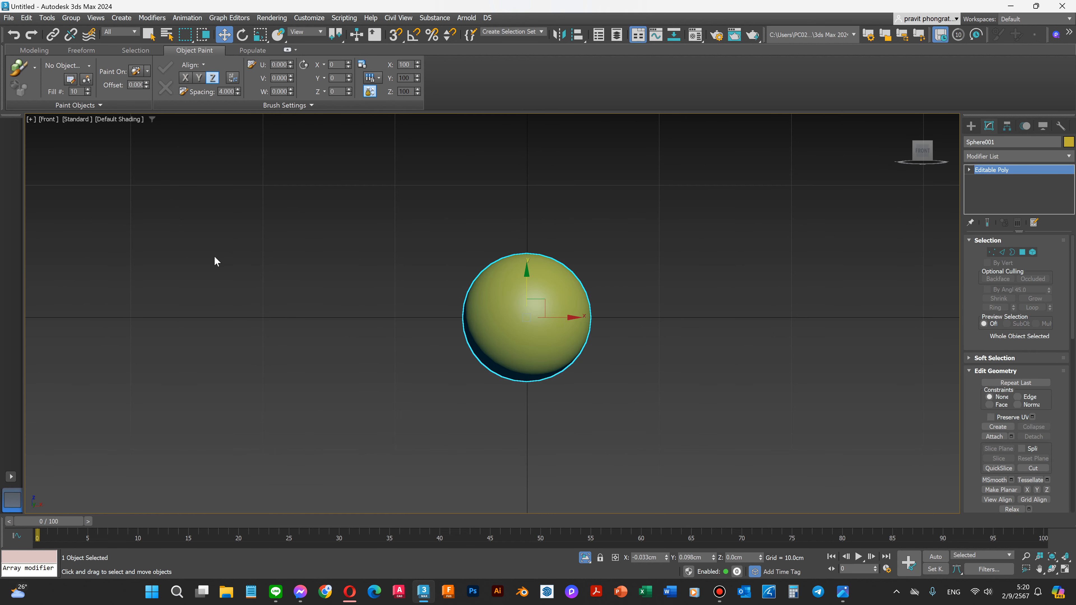
left_click(134, 120)
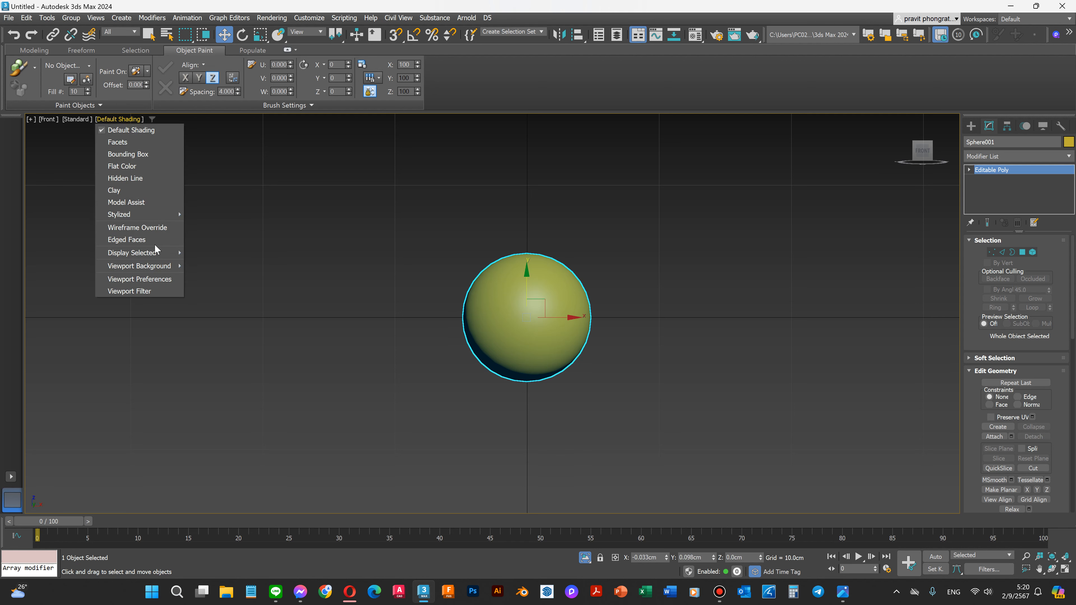
left_click(126, 240)
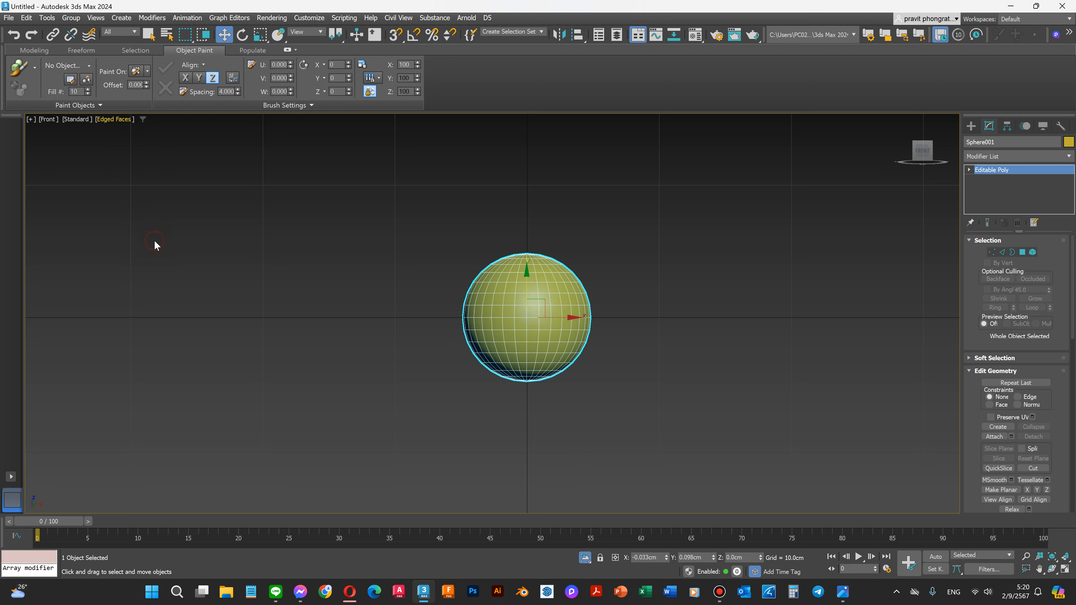
scroll(533, 356, "up", 2)
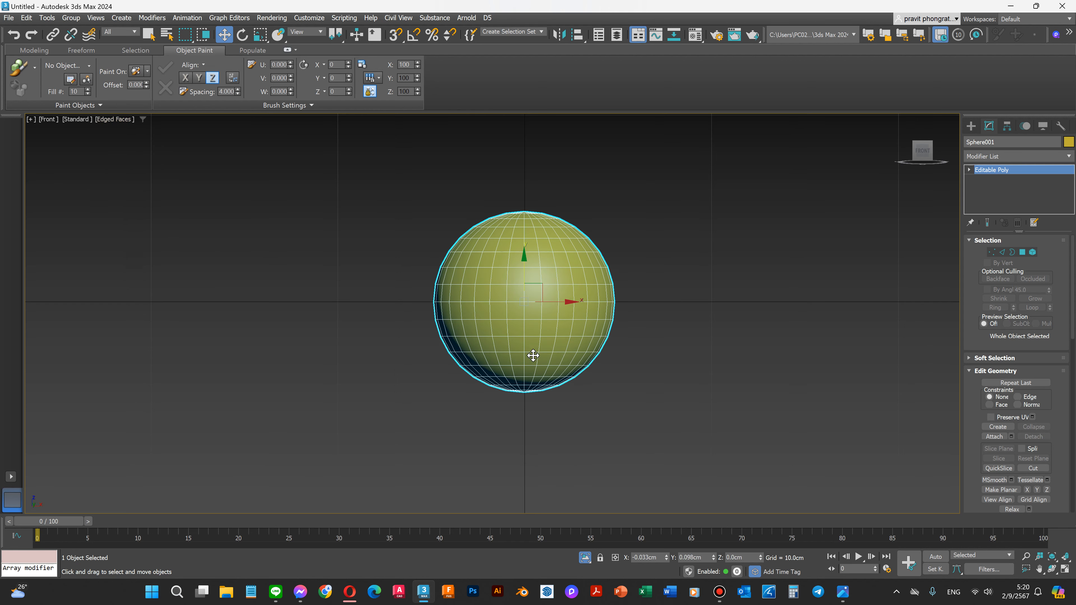
Delete the upper four rings of vertices and the top pole of the sphere to open the bowl.
left_click(969, 170)
left_click(990, 179)
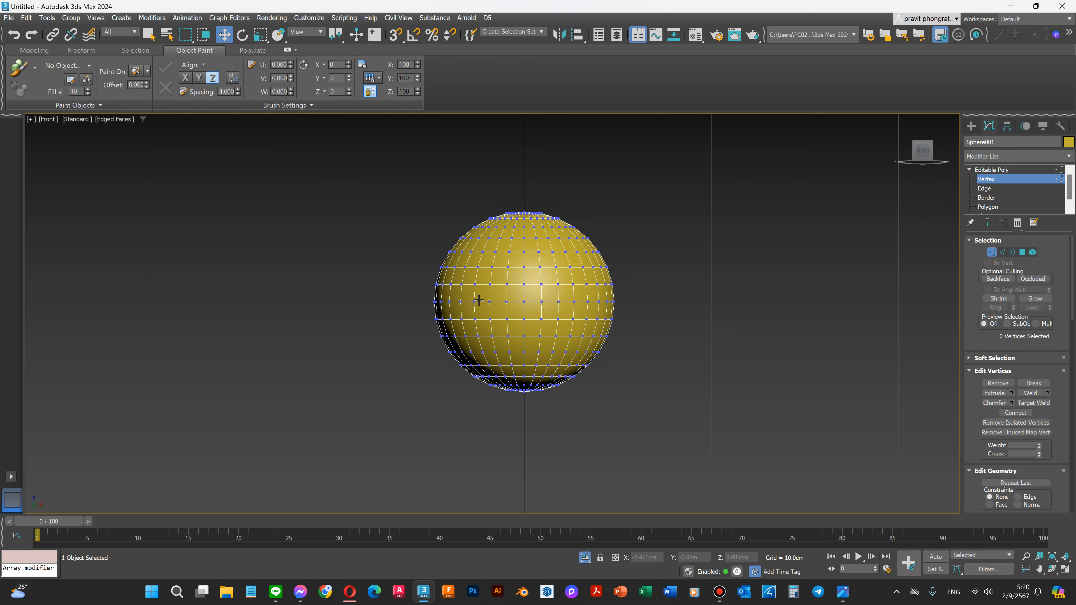
scroll(478, 300, "up", 2)
left_click_drag(684, 223, 412, 157)
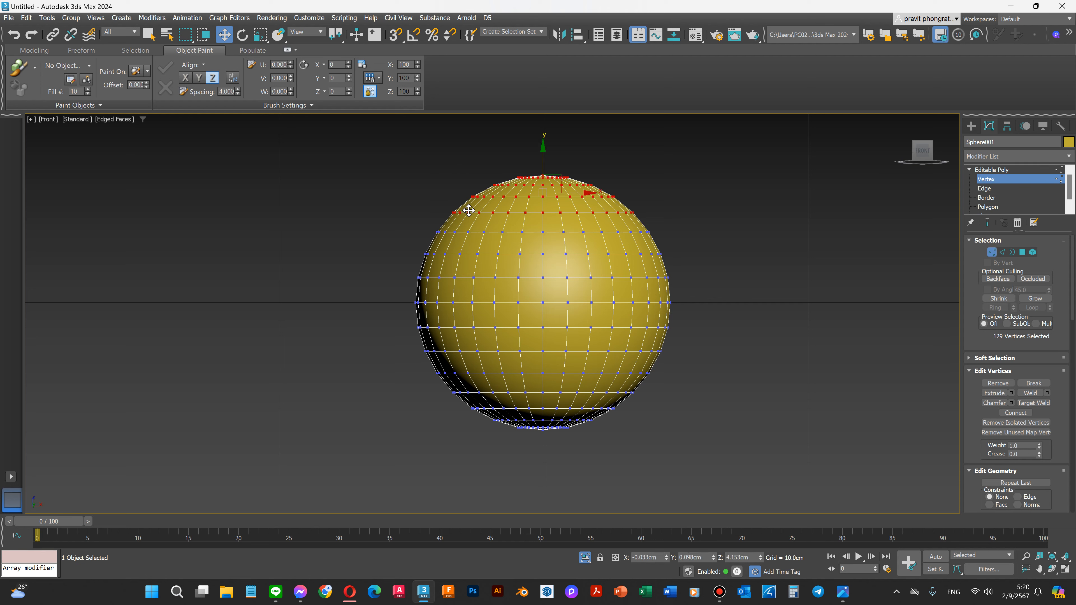
key("Delete")
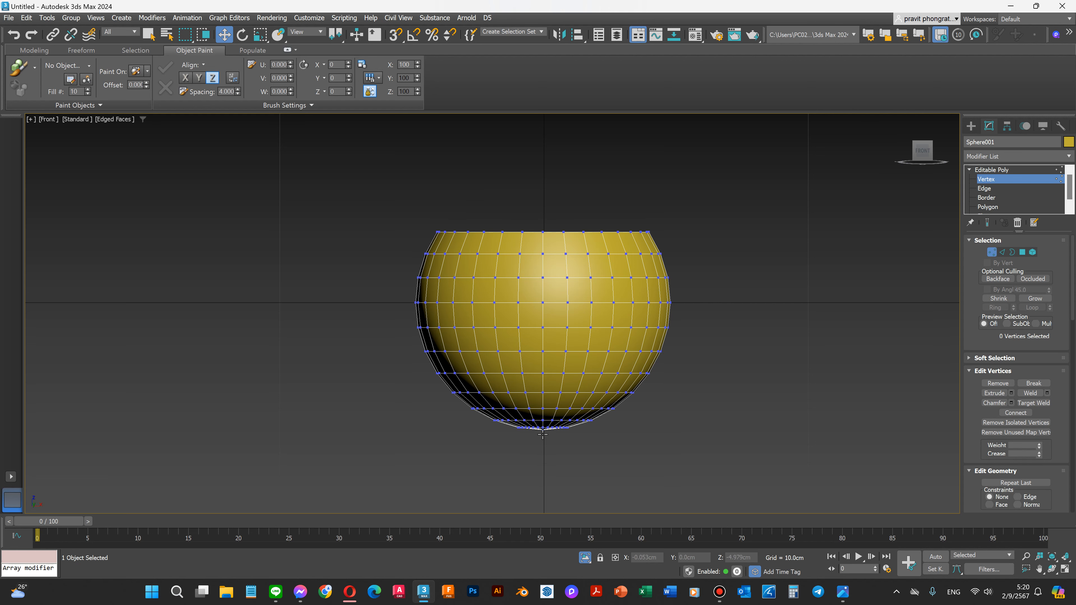
Delete the single pole vertex at the bottom of the bowl to open a small hole.
scroll(552, 435, "up", 5)
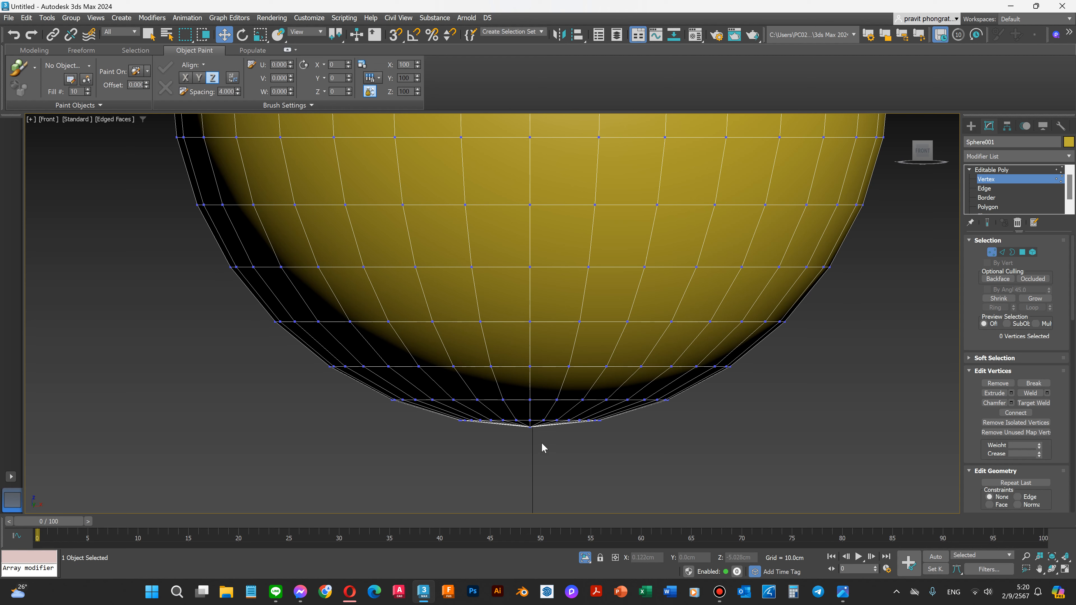
left_click_drag(538, 440, 521, 428)
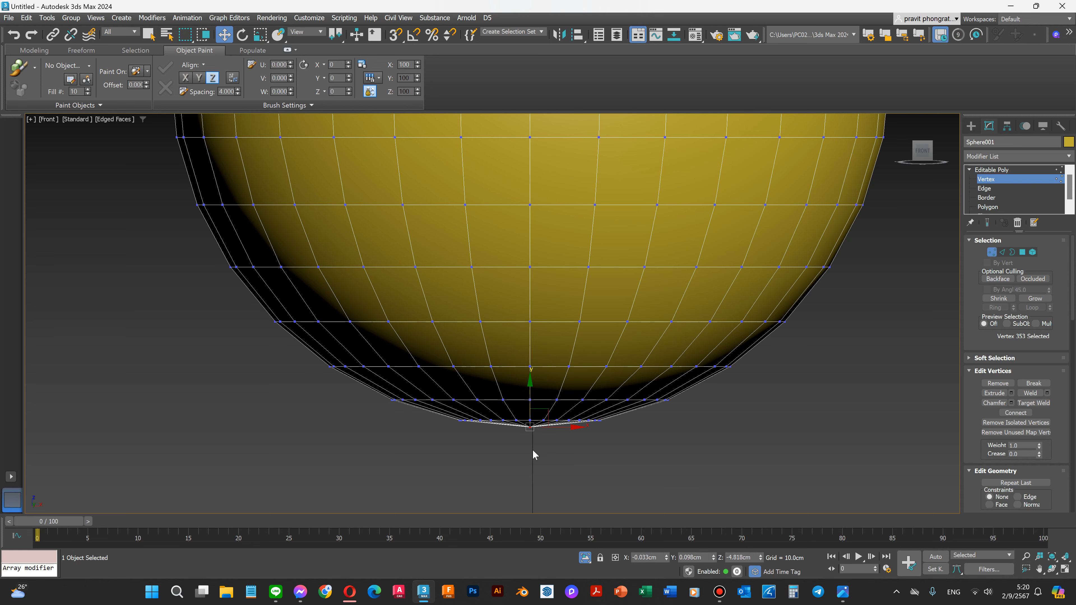
scroll(537, 446, "up", 3)
key("Delete")
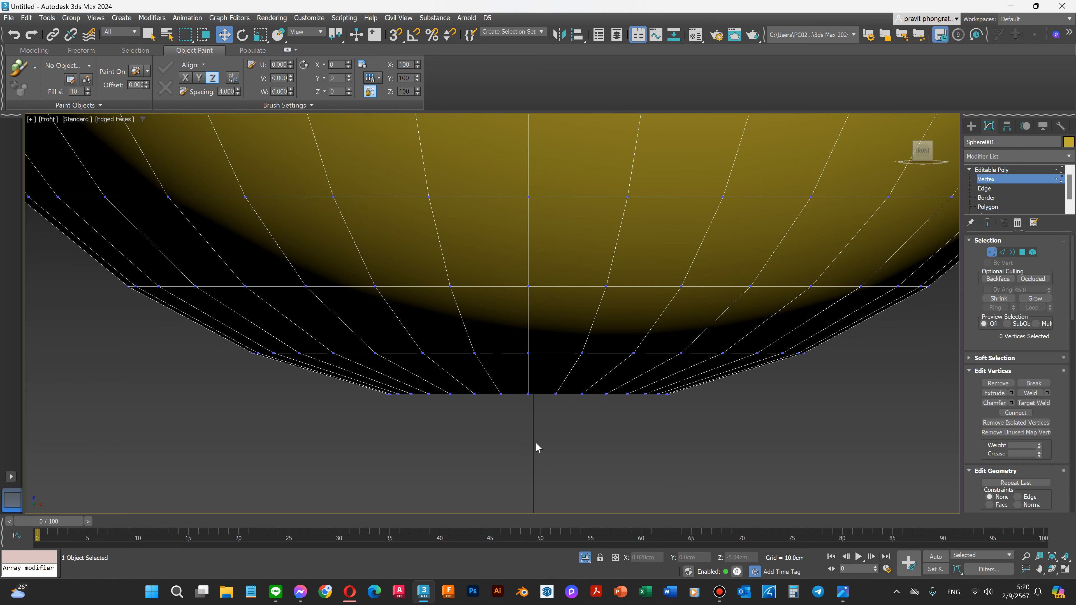
scroll(534, 444, "down", 5)
scroll(428, 402, "down", 3)
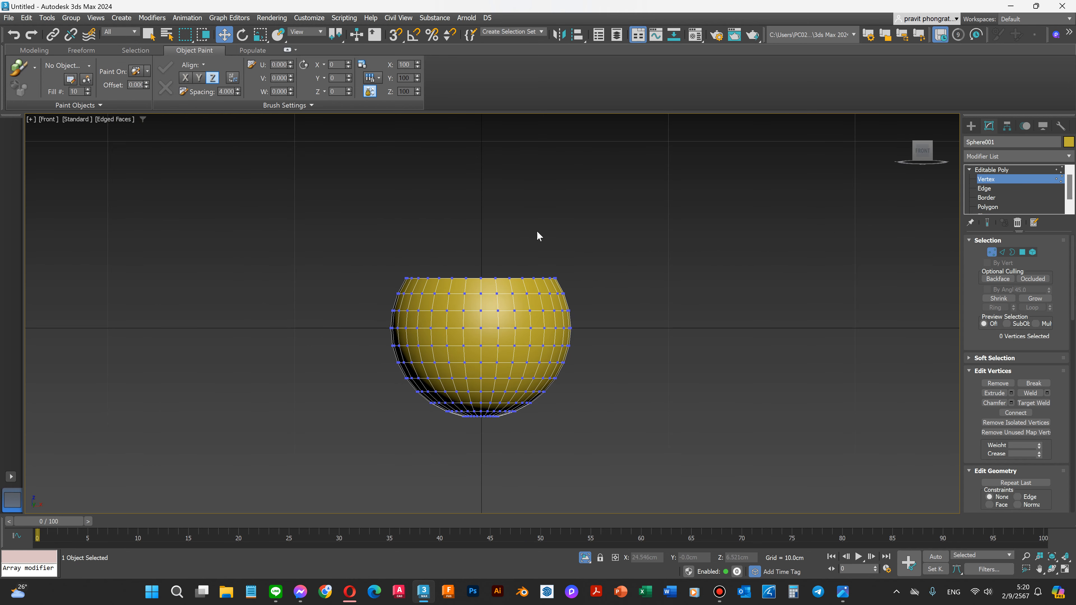
Flatten the whole bowl by scaling it along its vertical axis to about 69%.
left_click(992, 170)
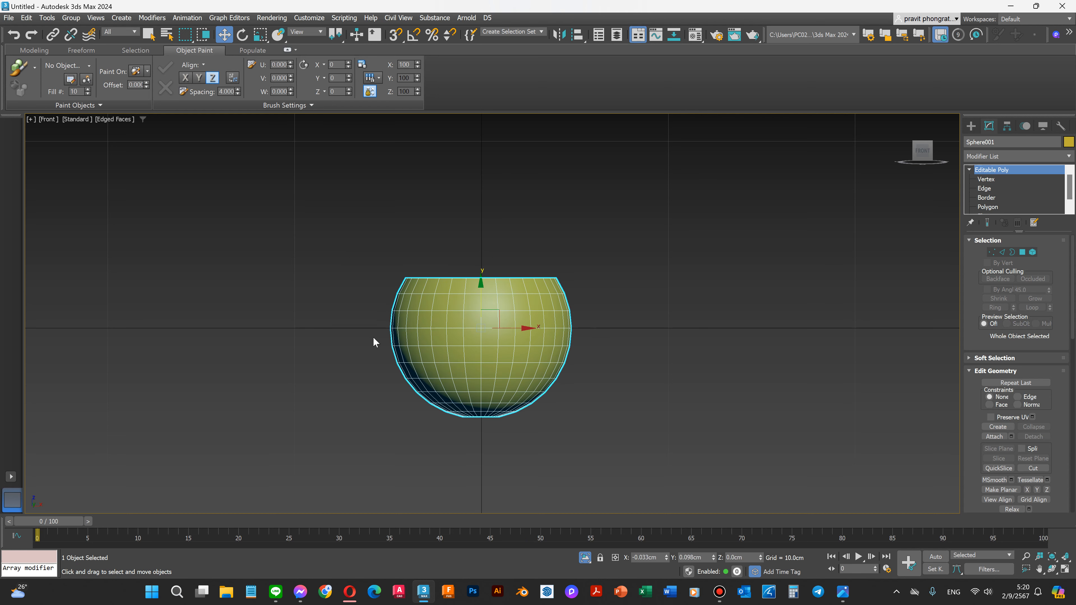
key("r")
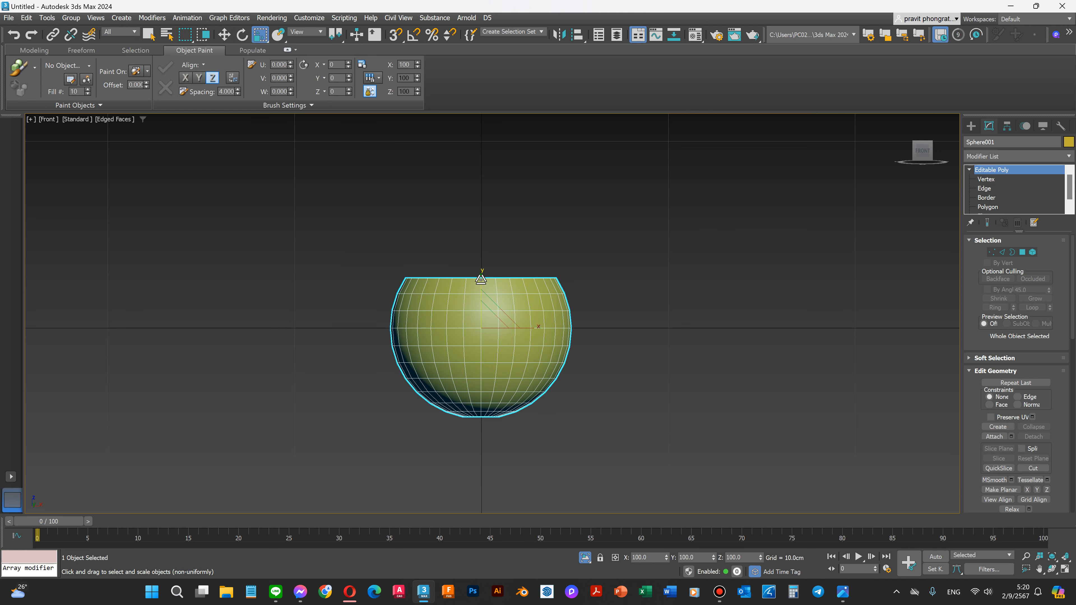
mouse_move(482, 275)
left_mouse_down()
mouse_move(483, 254)
mouse_move(484, 289)
left_mouse_up()
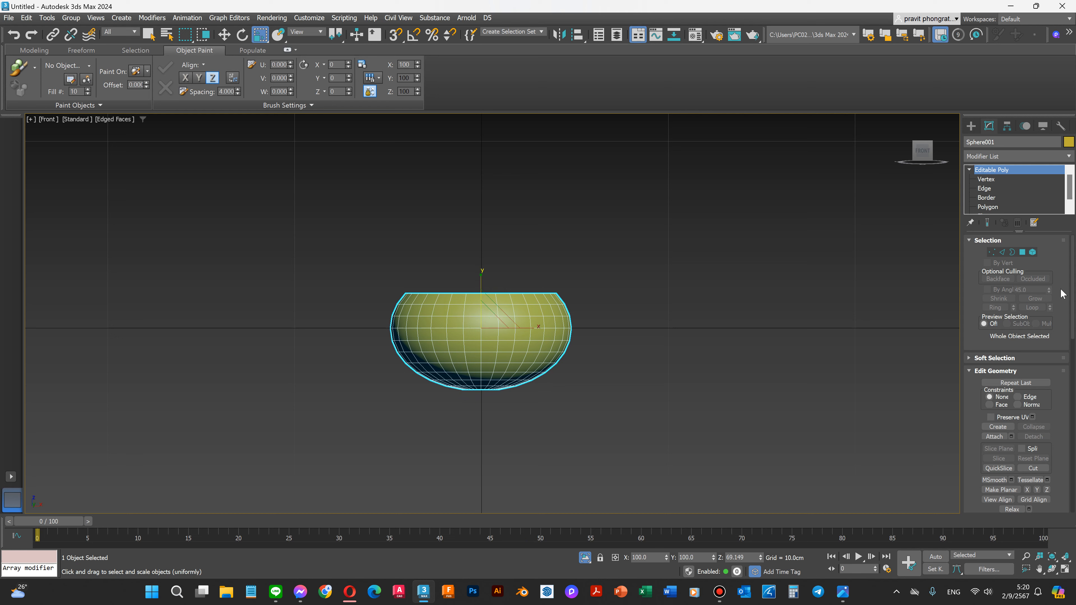
Raise the bowl's top three vertex rows together to a Z position of about 2.6 cm.
left_click(986, 179)
scroll(435, 329, "up", 2)
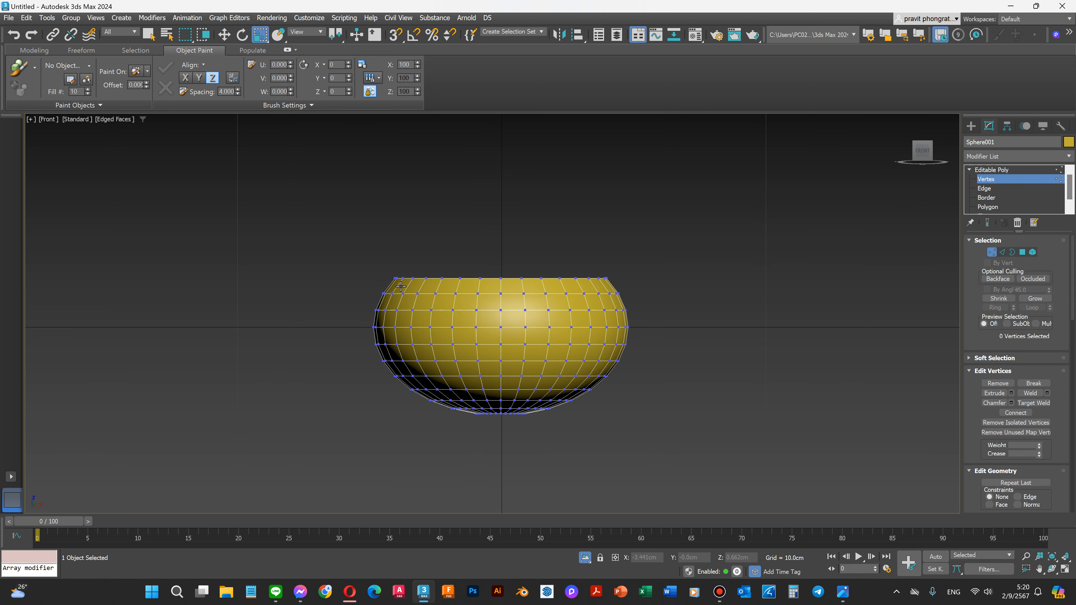
left_click_drag(640, 319, 640, 318)
left_click_drag(500, 241, 502, 230)
key("w")
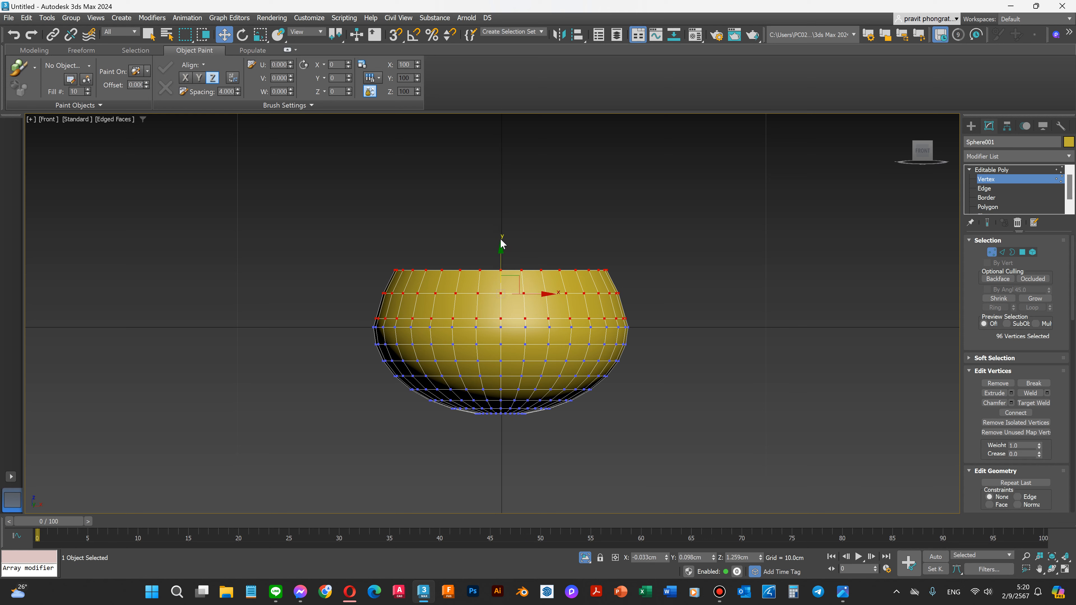
left_click_drag(500, 250, 502, 218)
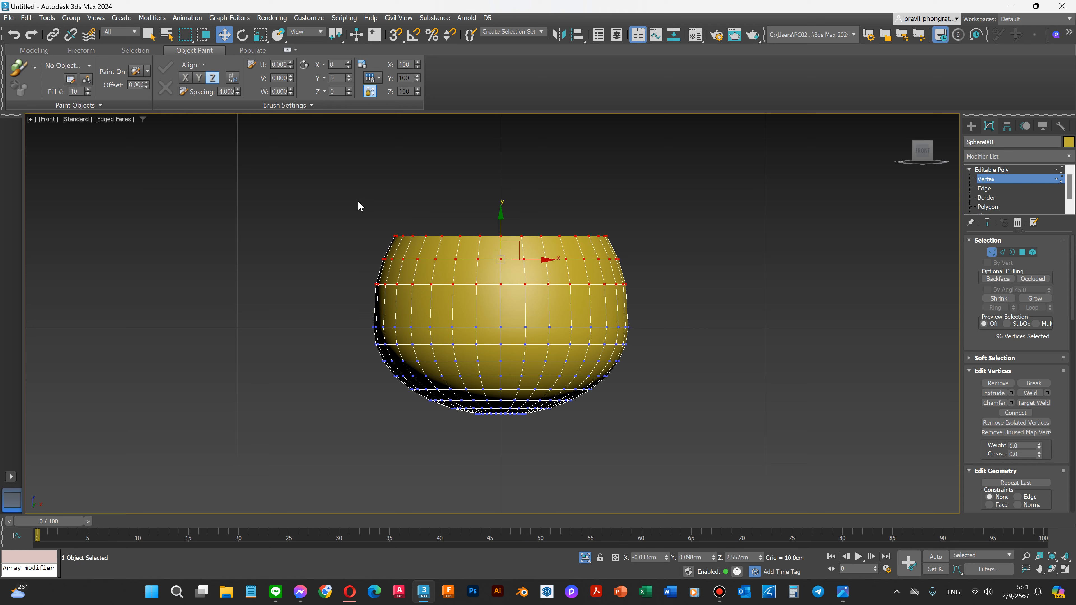
Raise the upper two vertex rows and lift the rim row further to lengthen the bowl's wall.
left_click_drag(633, 265, 632, 264)
left_click_drag(502, 209, 637, 238)
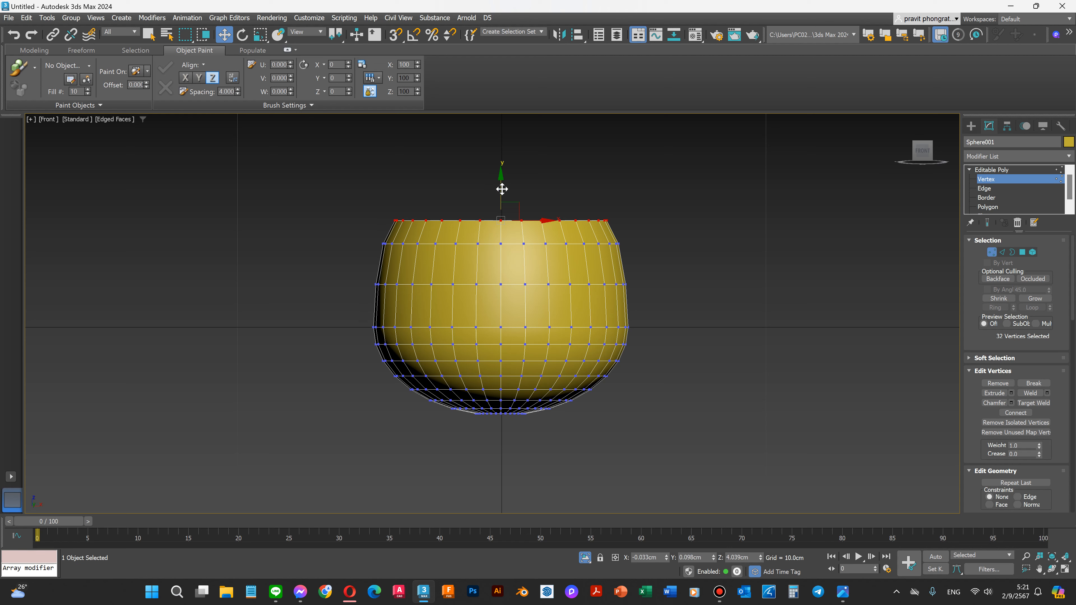
left_click_drag(502, 189, 504, 168)
Fine-tune the heights of the bowl's upper four vertex rows so they are evenly spaced up to the rim.
left_click_drag(357, 160, 644, 331)
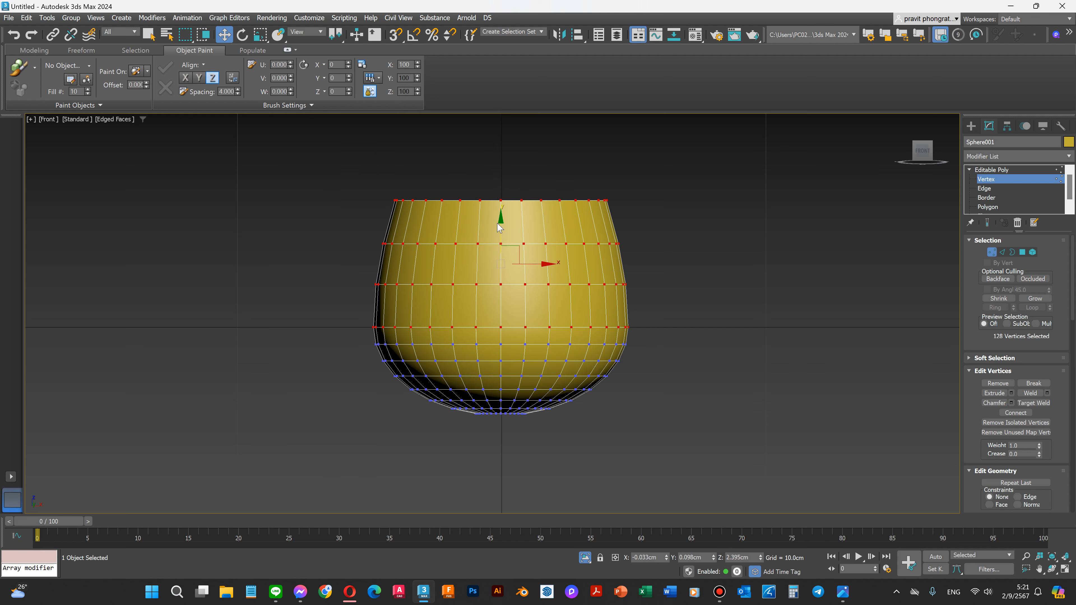
left_click_drag(500, 223, 503, 230)
left_click_drag(360, 173, 671, 294)
mouse_move(502, 213)
left_mouse_down()
mouse_move(503, 205)
mouse_move(504, 215)
left_mouse_up()
left_click_drag(373, 153, 675, 259)
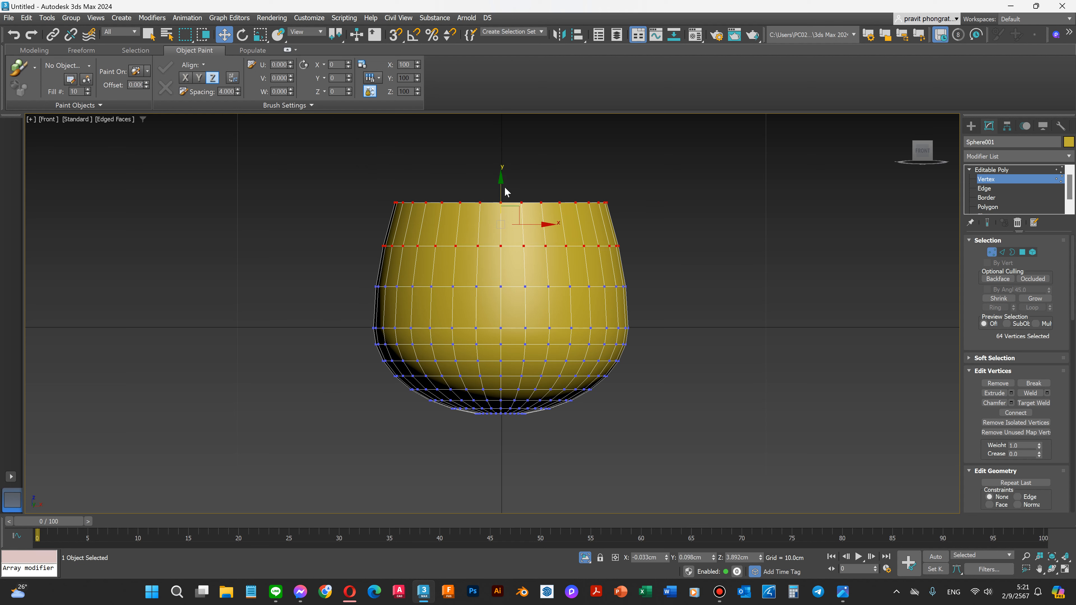
left_click_drag(501, 182, 500, 179)
left_click_drag(354, 171, 612, 204)
mouse_move(499, 171)
left_mouse_down()
mouse_move(505, 144)
mouse_move(503, 168)
left_mouse_up()
left_click(500, 458)
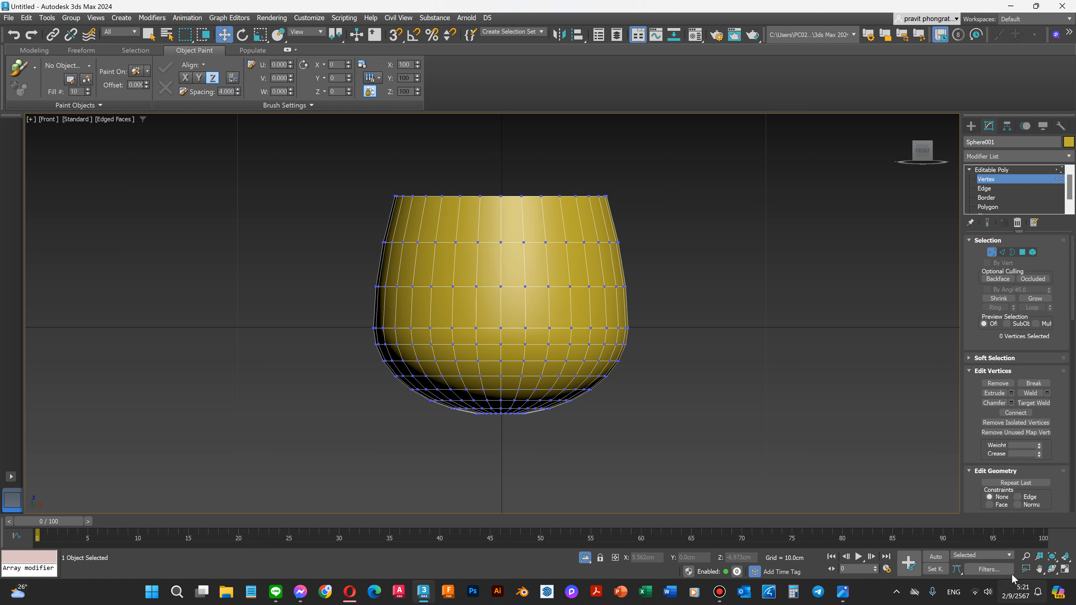
Select the complete edge loop around the hole at the bottom of the bowl, viewed from above.
left_click(1052, 569)
left_click_drag(517, 292, 456, 340)
scroll(492, 329, "up", 4)
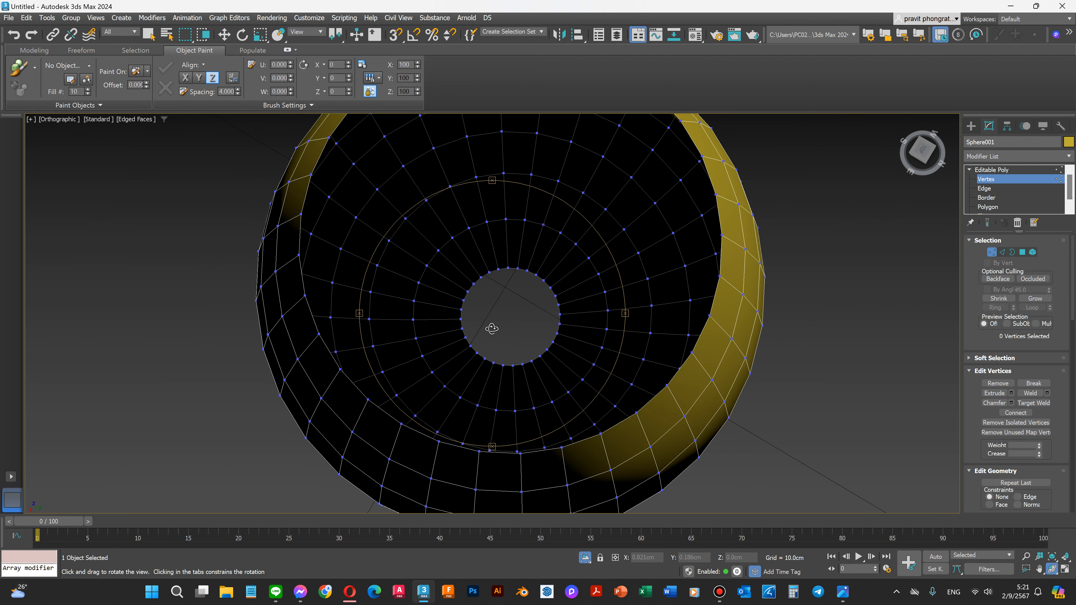
scroll(478, 330, "up", 2)
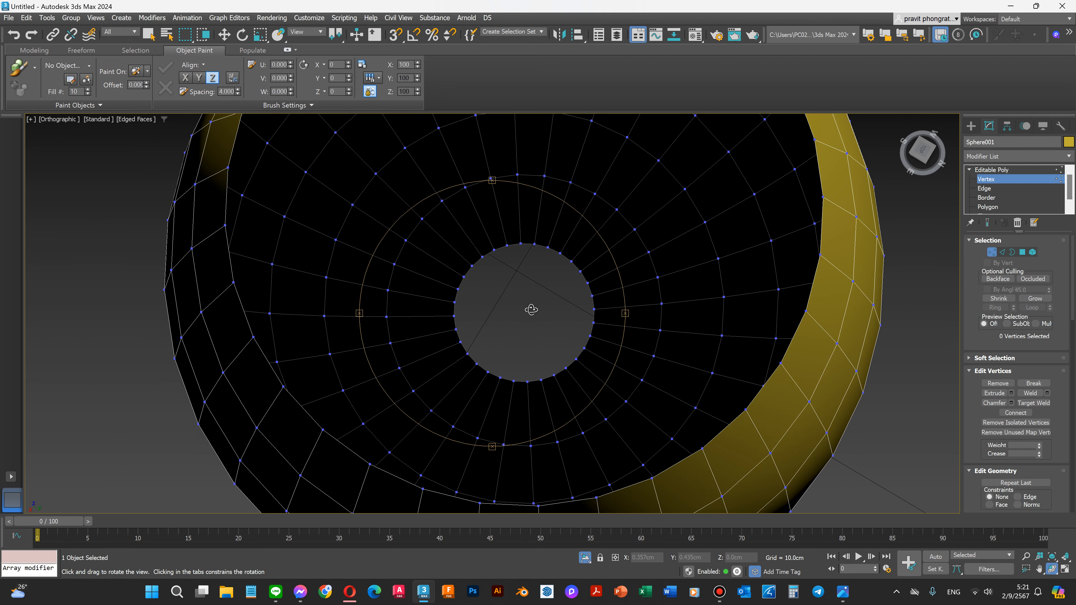
scroll(579, 293, "up", 2)
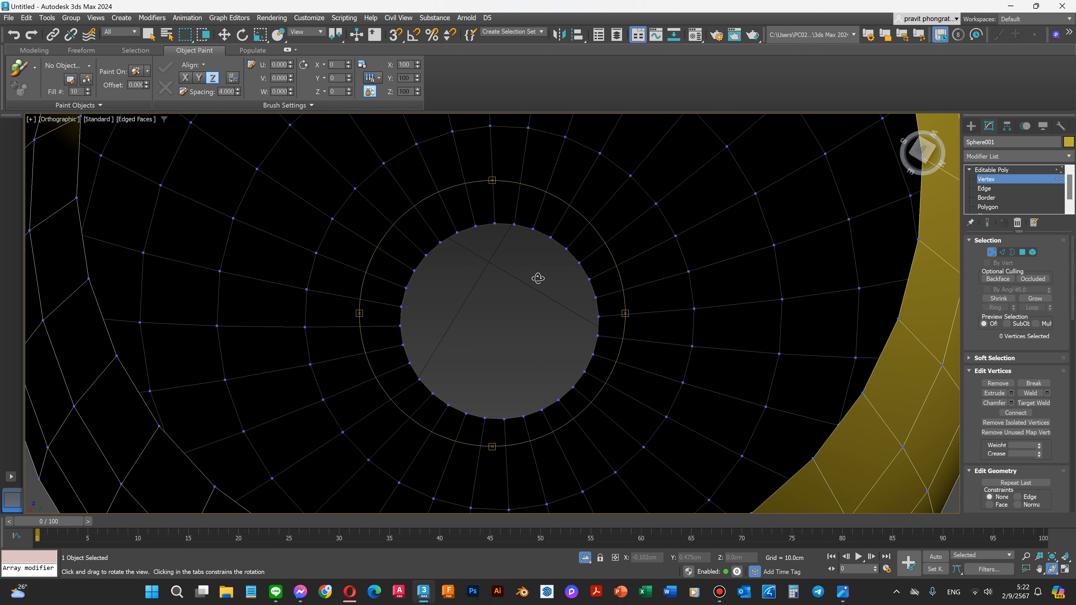
key("w")
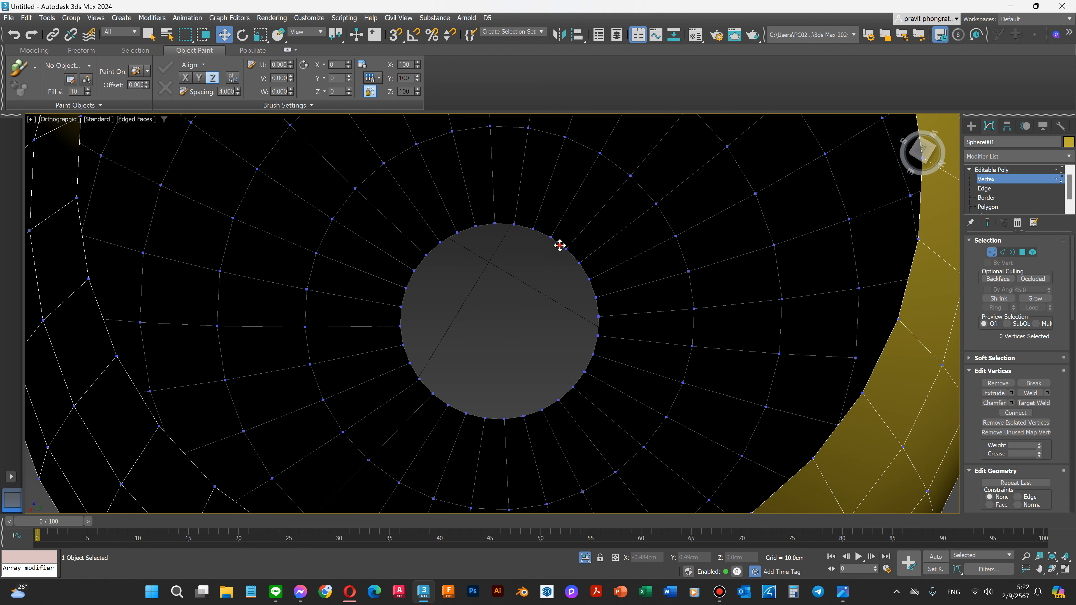
left_click(560, 245)
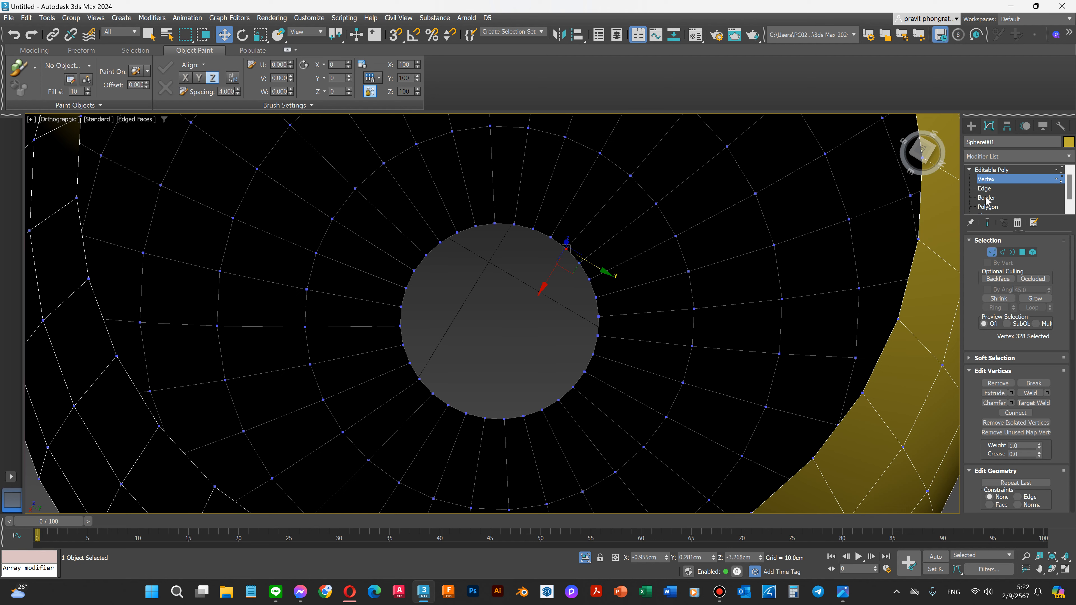
left_click(984, 189)
left_click(574, 257)
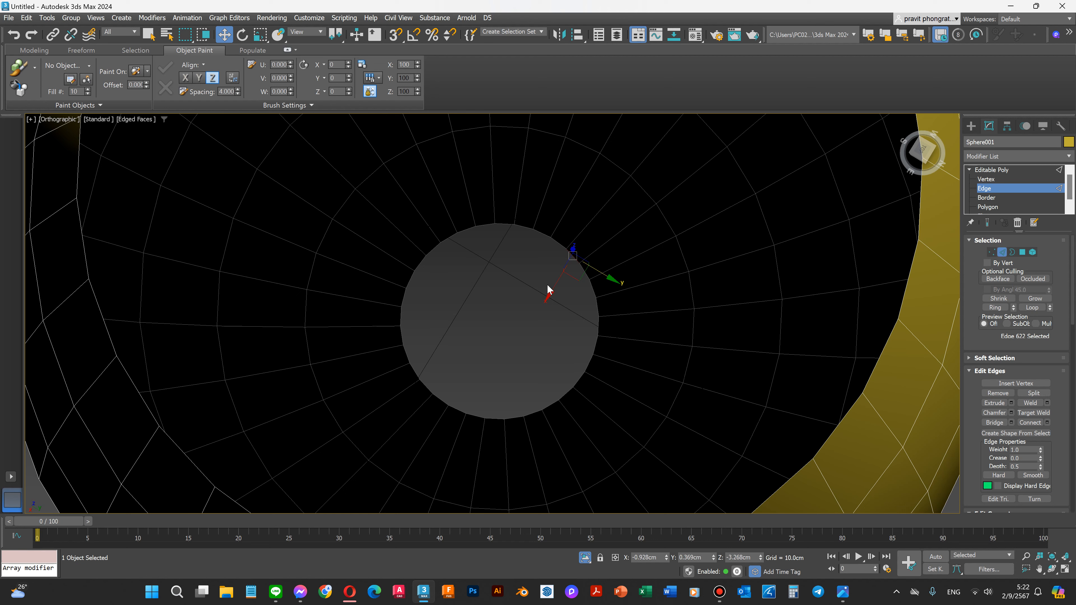
left_click(998, 307)
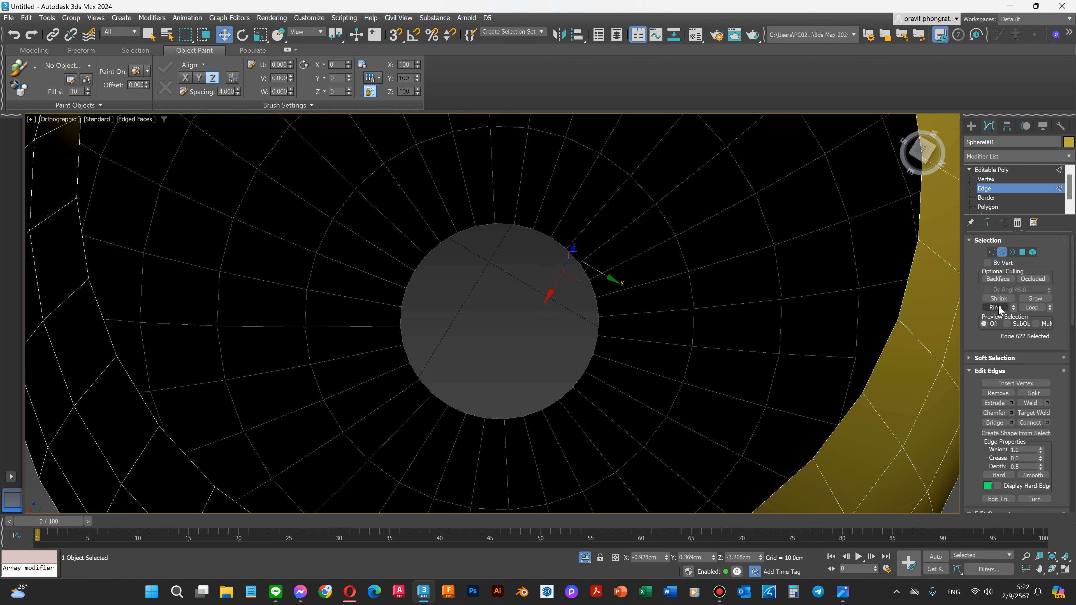
left_click(1027, 311)
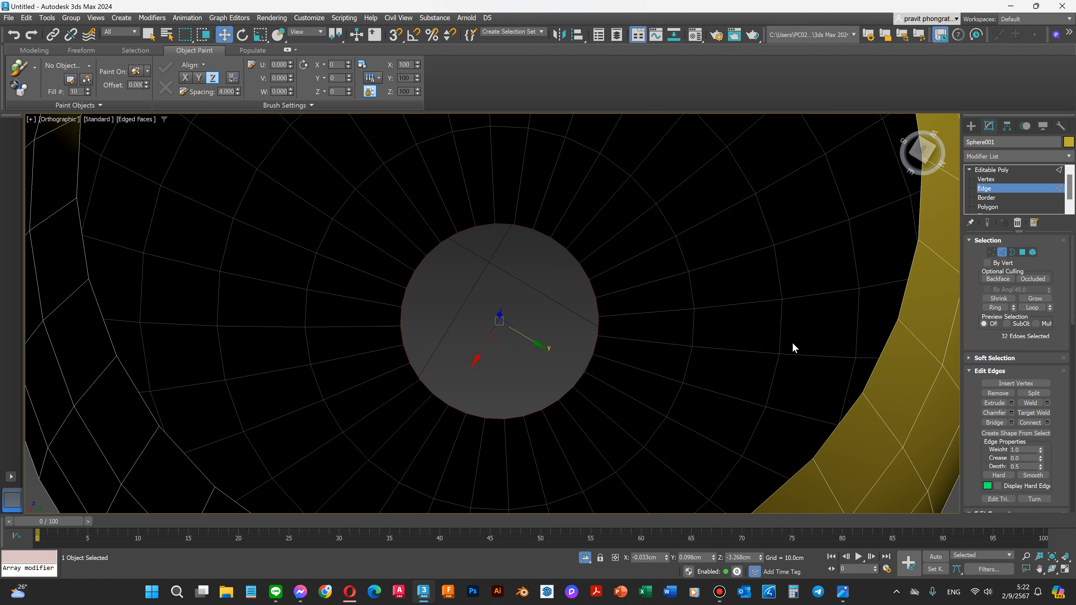
Shrink the bottom hole's edge loop uniformly in X and Y to about 43%.
scroll(586, 303, "up", 5)
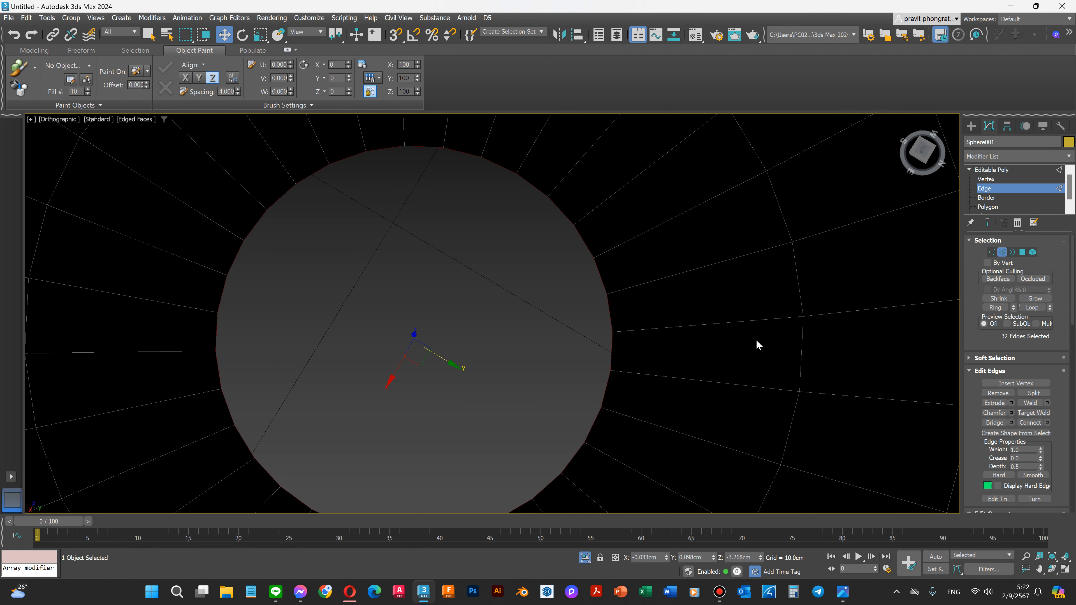
key("r")
scroll(524, 324, "down", 10)
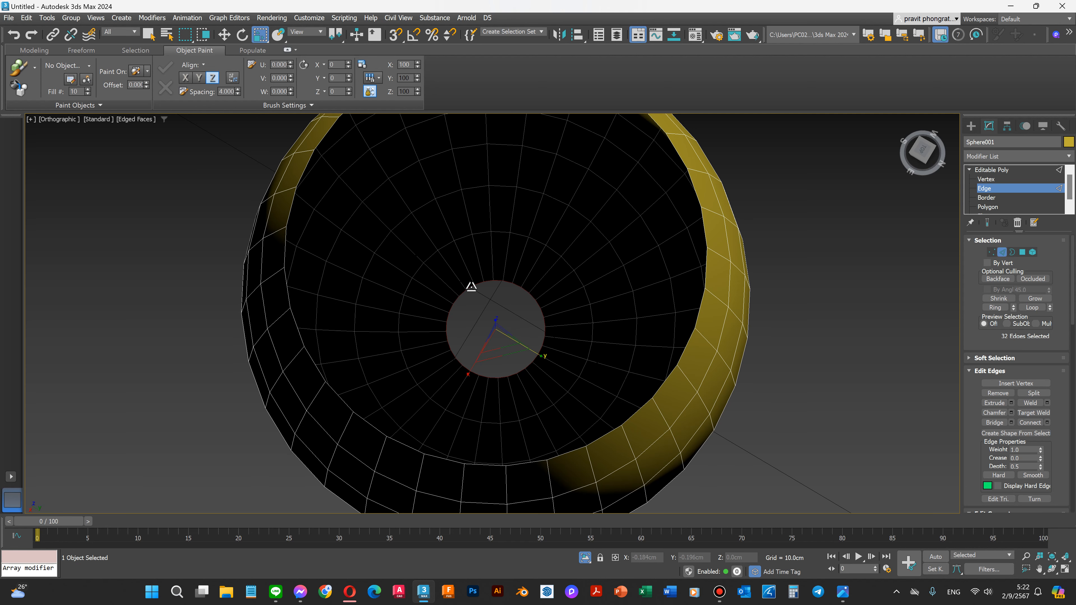
scroll(493, 388, "up", 2)
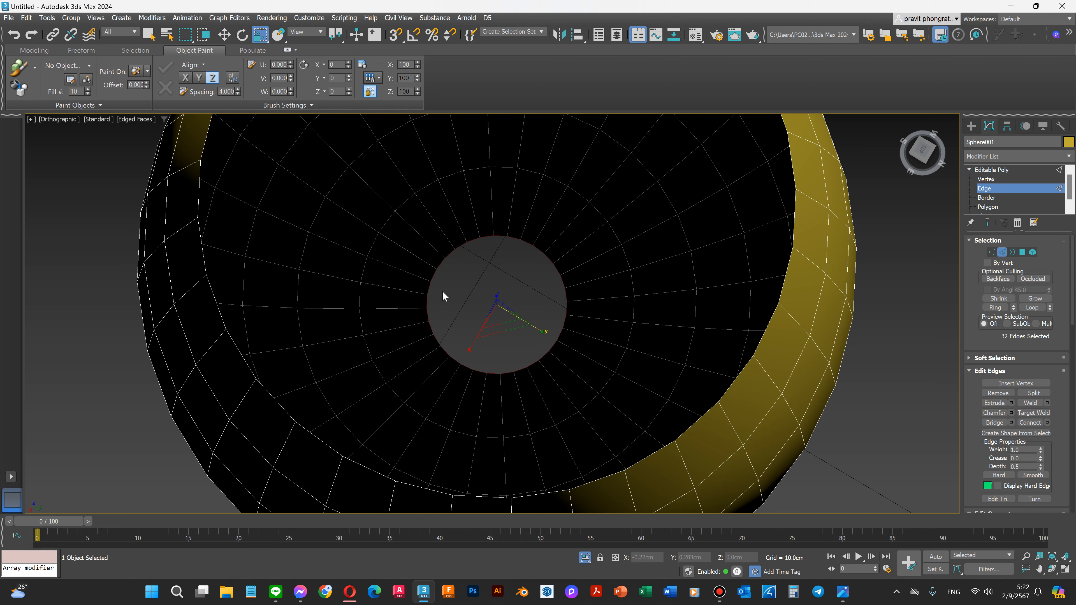
left_click_drag(498, 326, 488, 288)
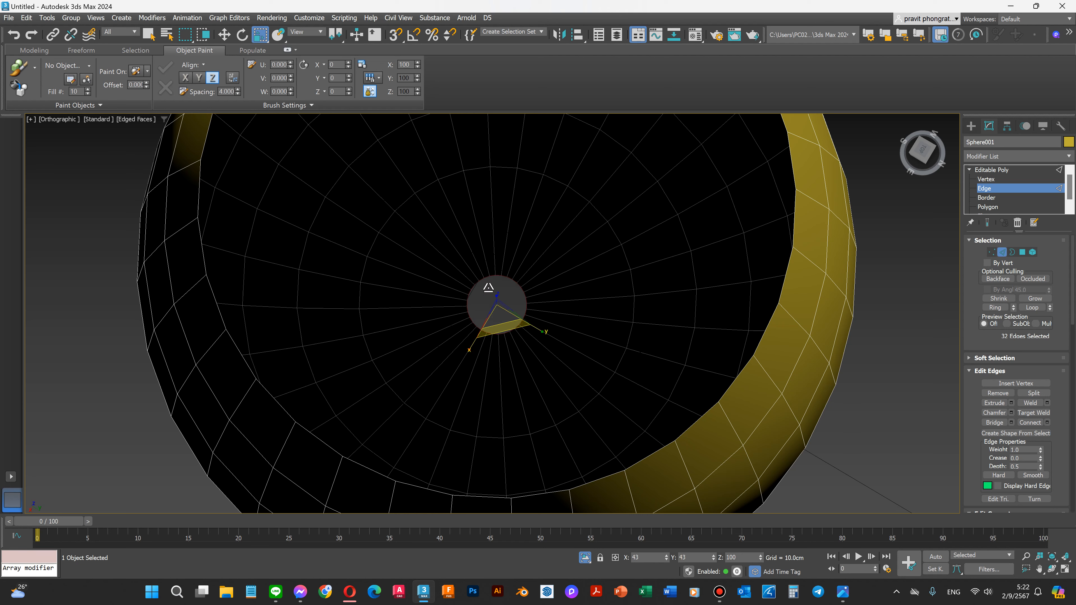
left_click_drag(488, 288, 488, 289)
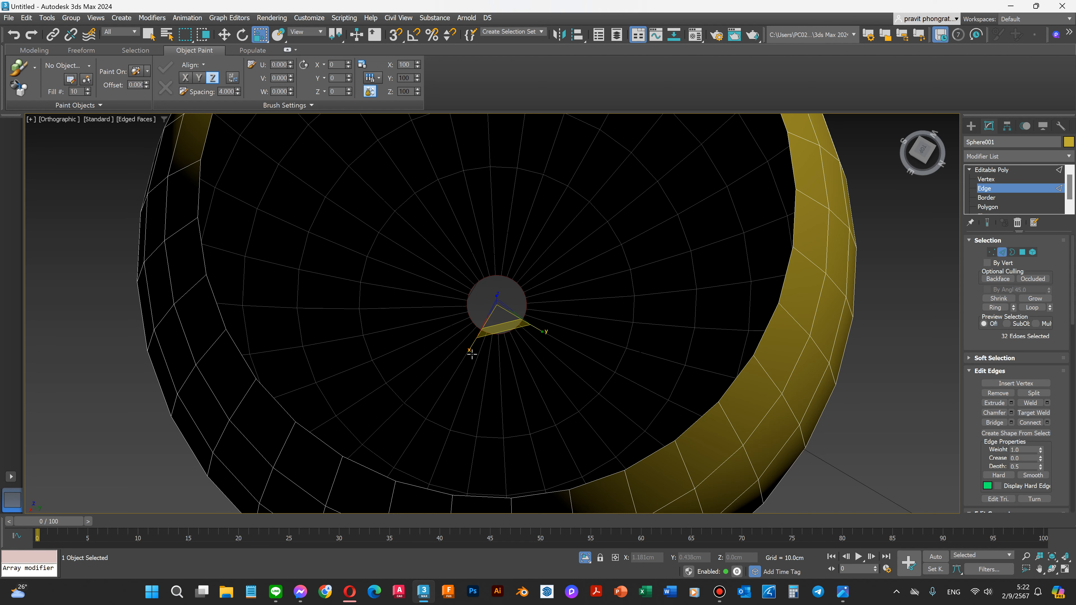
In the front view, extend the hole's edge loop straight down to a Z of about -8.9 cm to form the stem.
key("f")
scroll(475, 335, "up", 5)
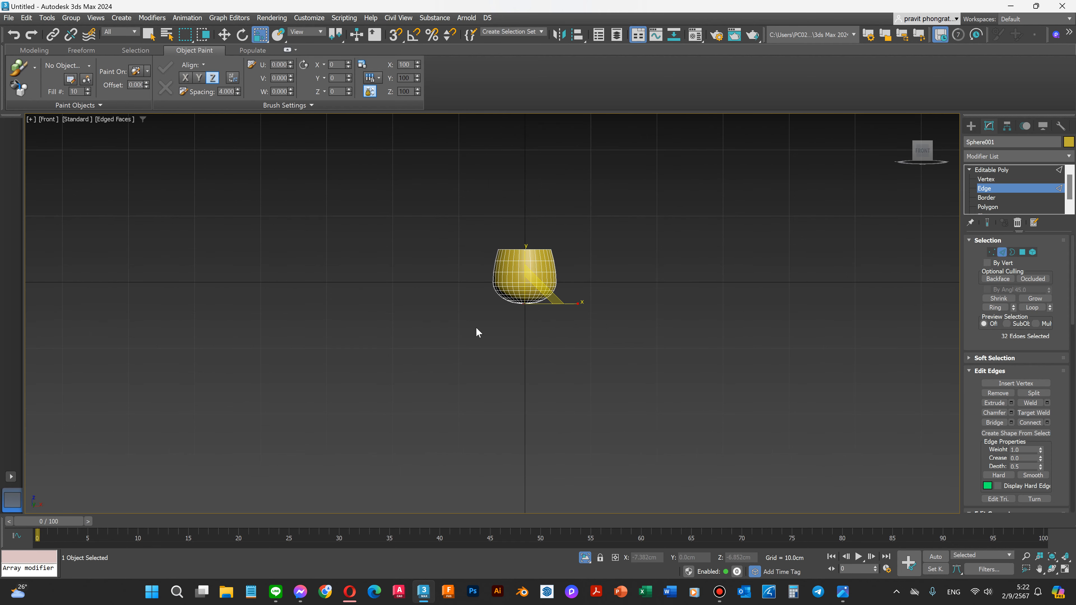
key("w")
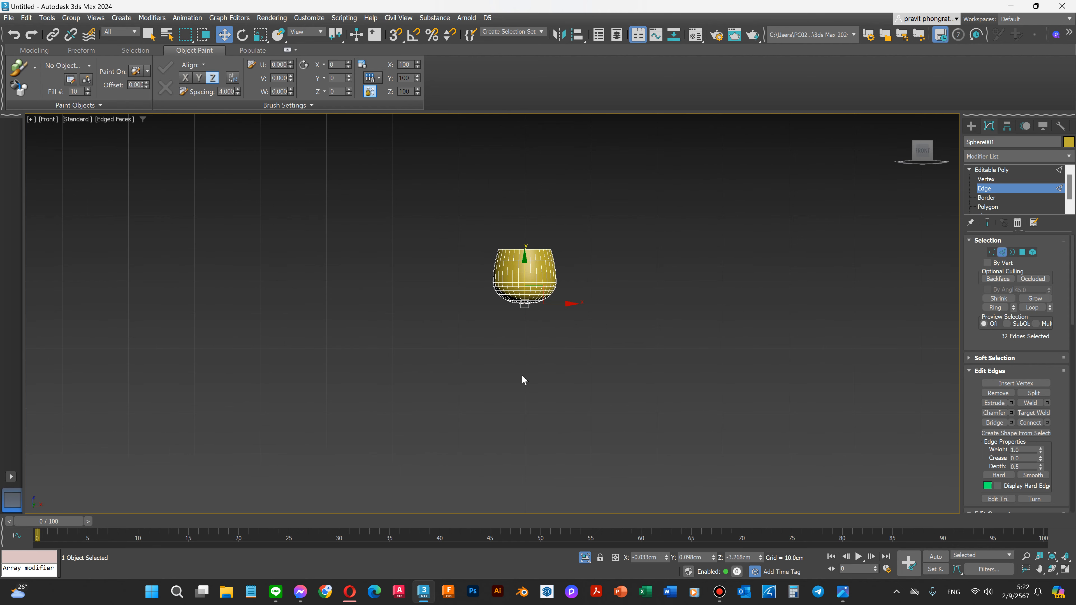
scroll(510, 357, "up", 4)
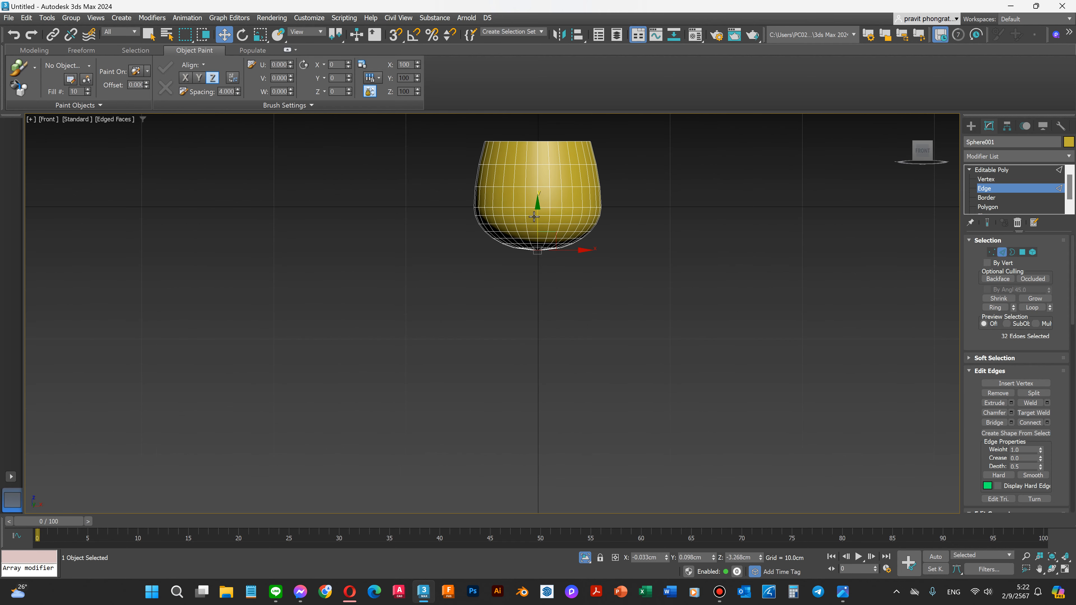
left_click_drag(536, 212, 536, 287, "shift")
scroll(535, 314, "up", 4)
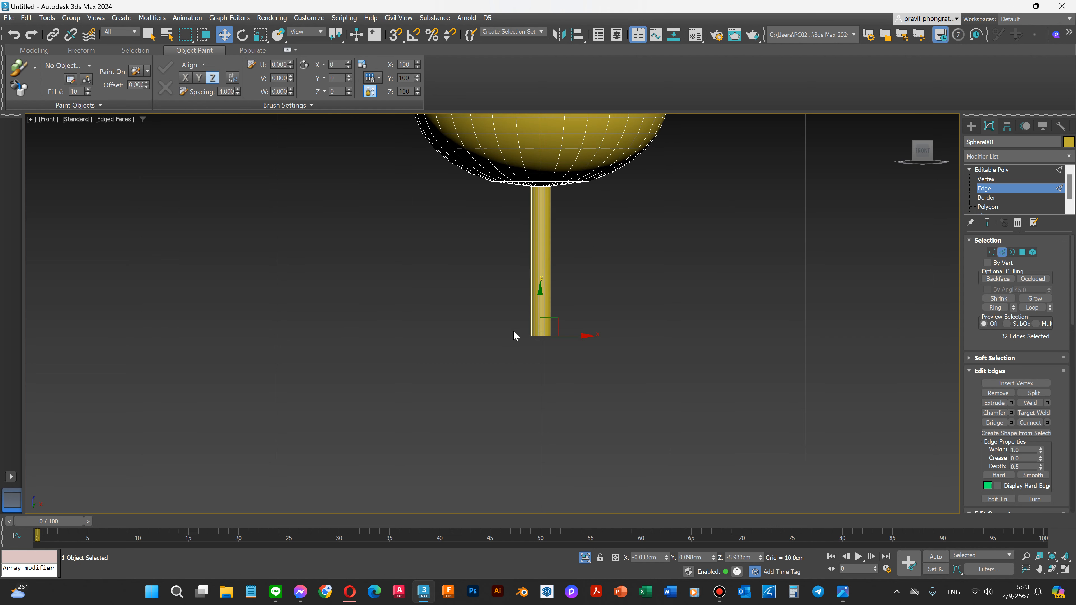
scroll(514, 333, "down", 4)
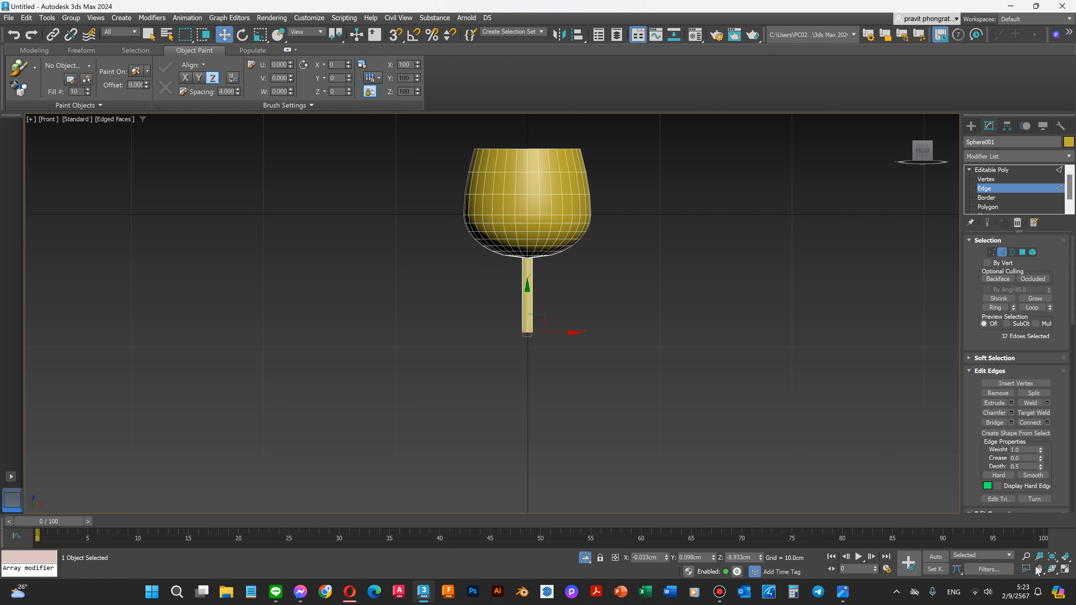
Extend the edge loop at the stem's bottom outward in X and Y into a flat disc about 3.5 times the stem's width.
left_click(1053, 568)
left_click_drag(522, 304, 498, 299)
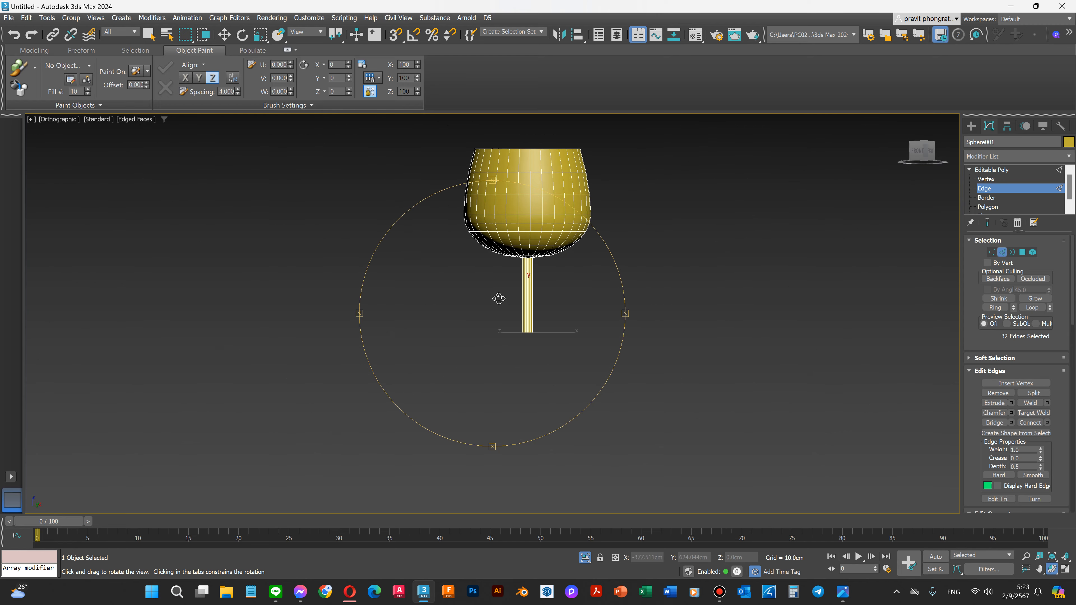
key("shift+z")
key("shift+z")
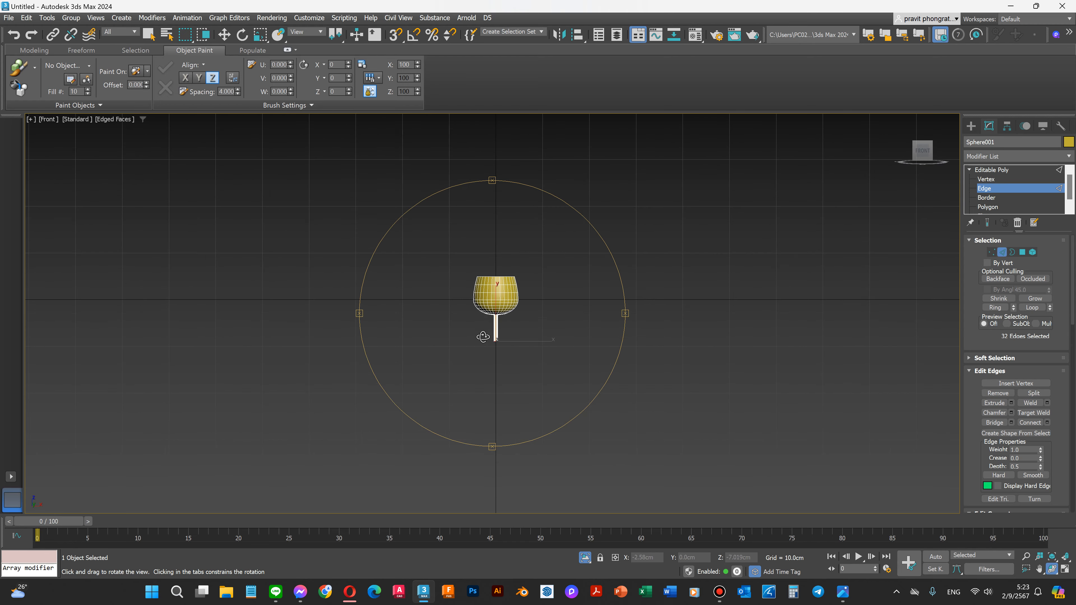
scroll(482, 336, "up", 3)
left_click_drag(511, 336, 528, 387)
scroll(501, 336, "up", 3)
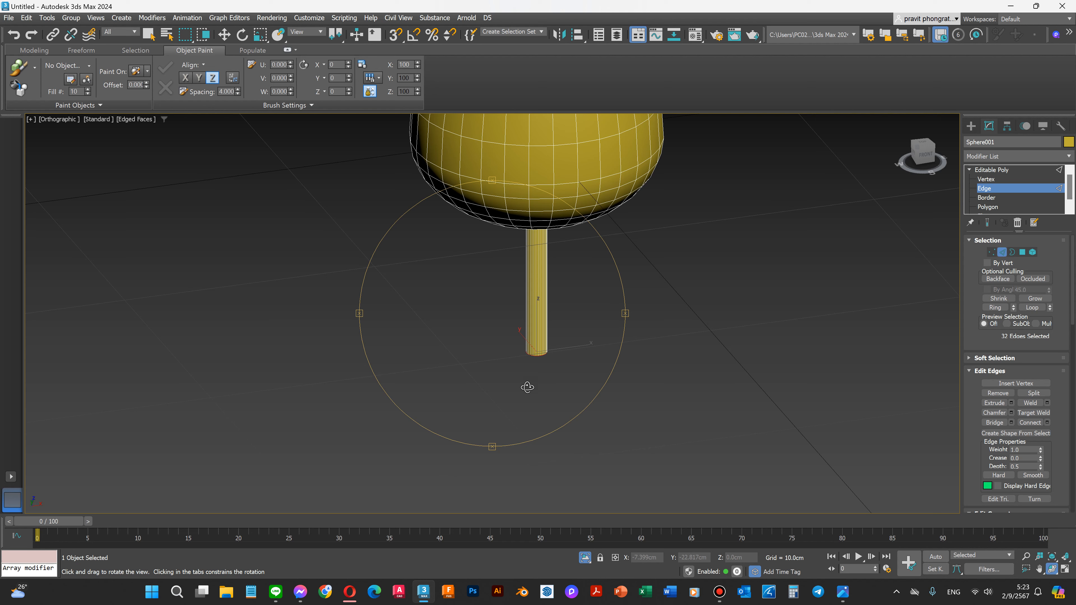
key("r")
scroll(513, 362, "up", 3)
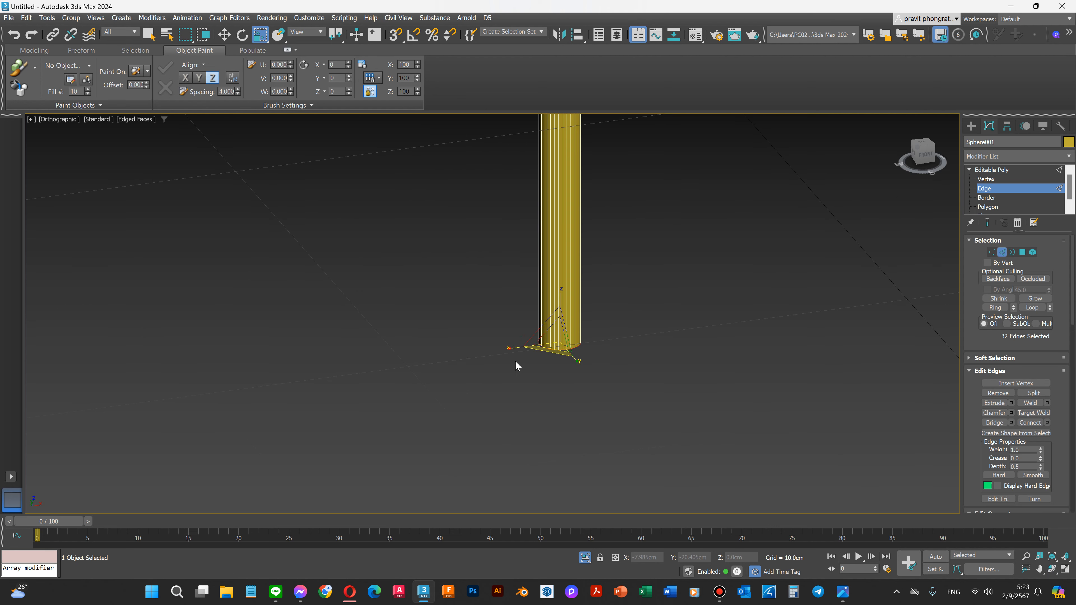
scroll(535, 375, "down", 2)
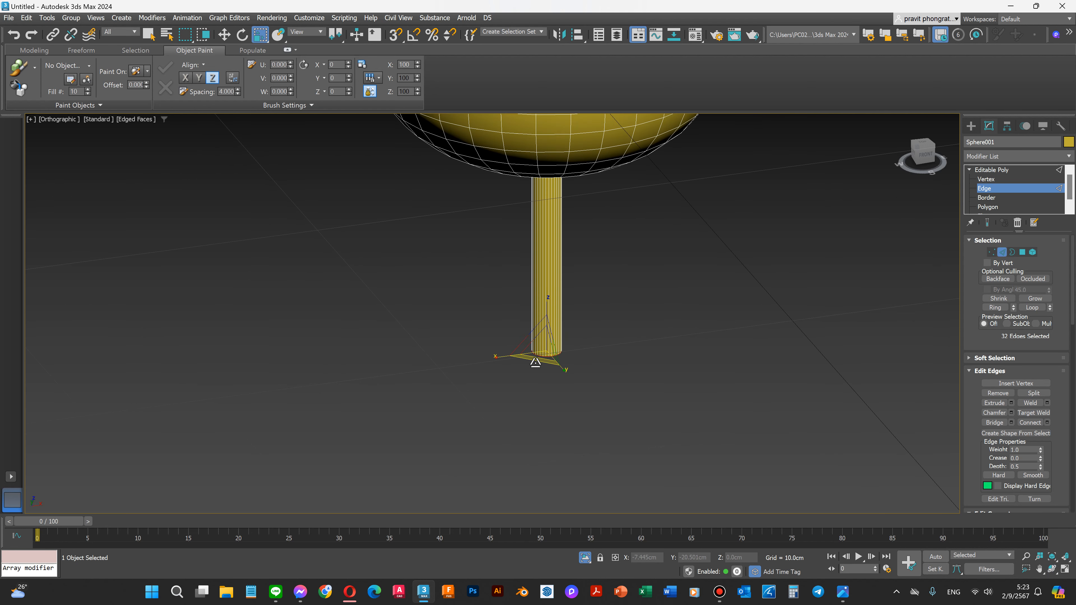
left_click_drag(536, 359, 537, 392)
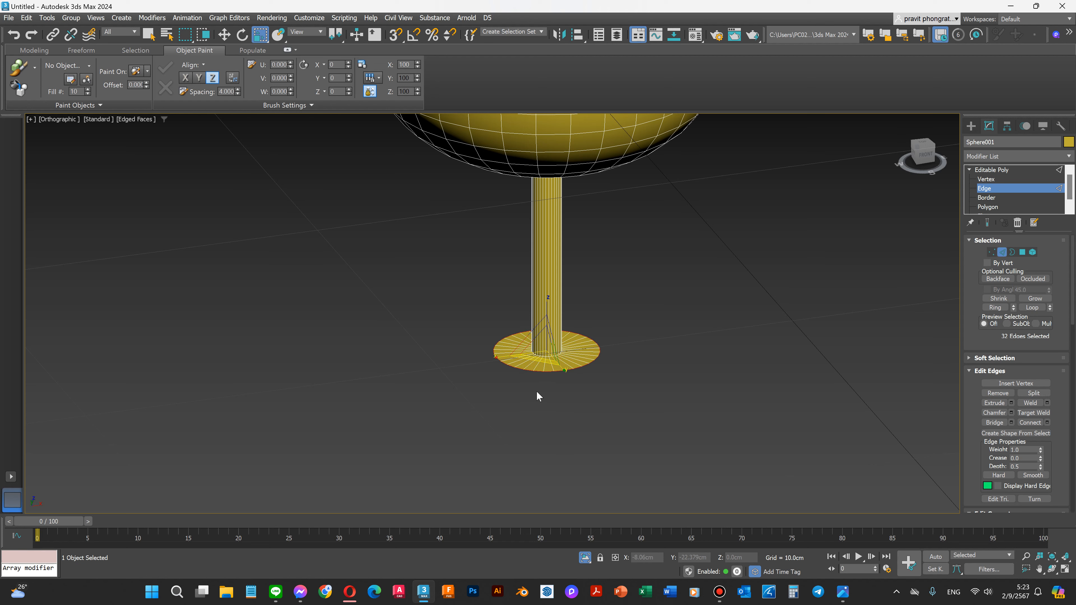
Lower the disc's outer edge loop to a Z of about -9.1 cm so the base slopes away from the stem.
key("w")
scroll(532, 371, "up", 2)
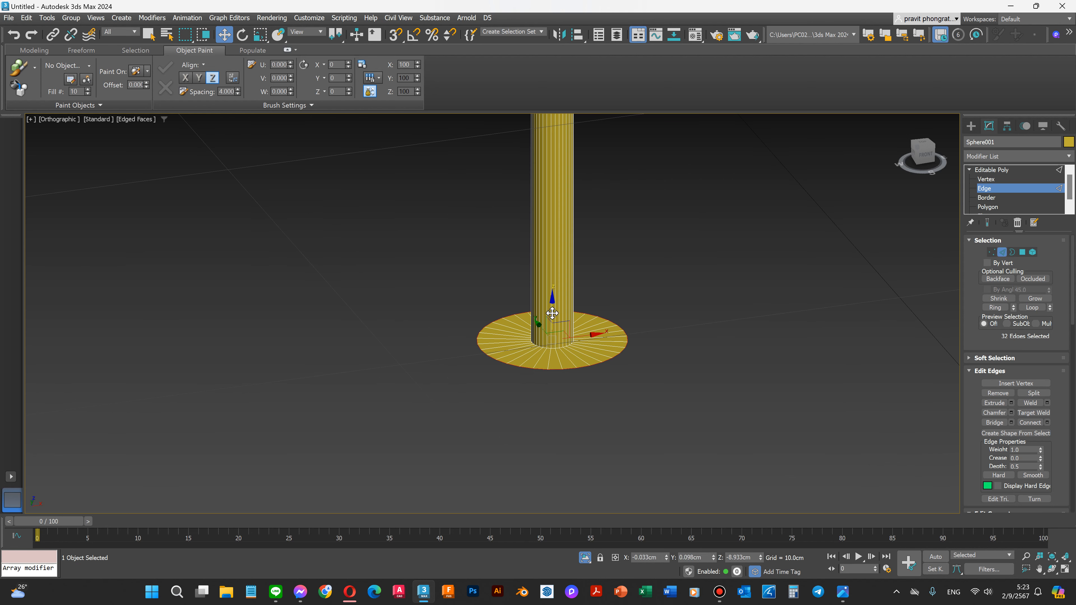
left_click(551, 302)
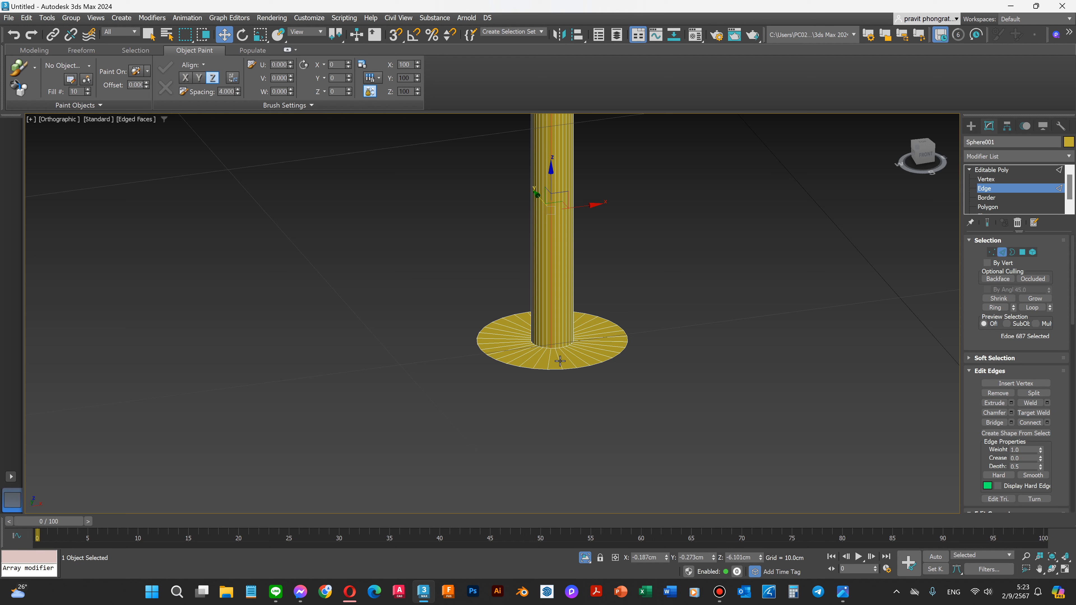
key("ctrl+z")
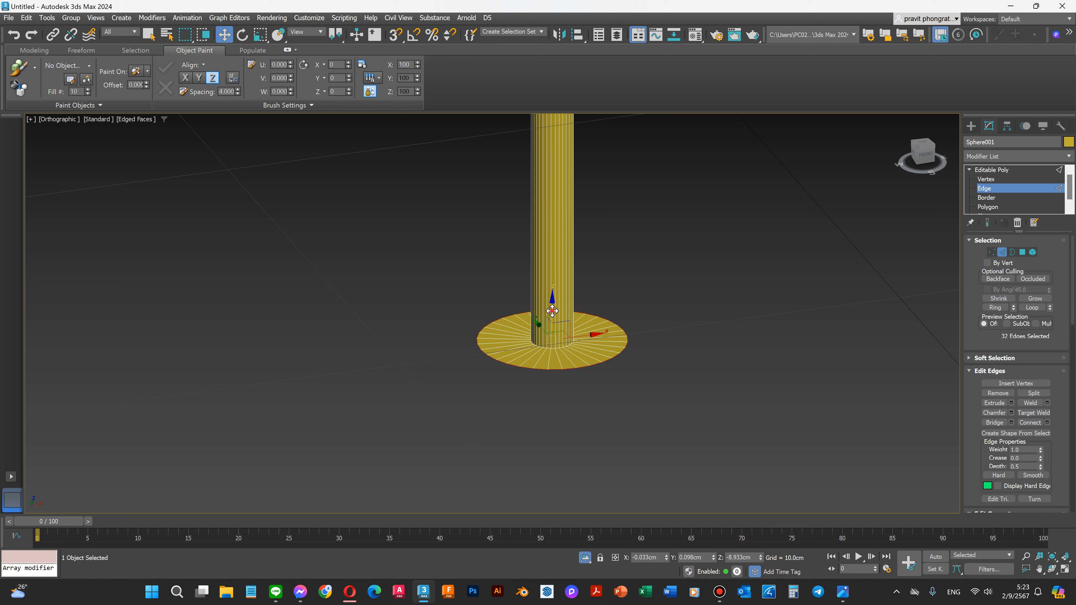
left_click_drag(553, 311, 552, 319)
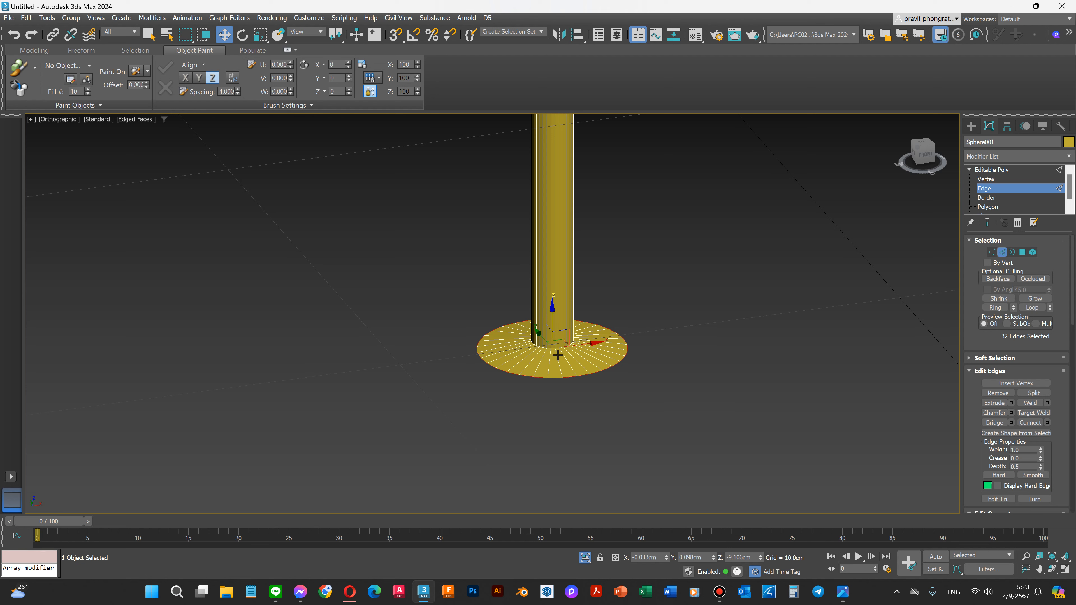
Extend a second ring outward from the base's edge to about 135% and lower its outer loop to a Z of about -9.28 cm.
key("r")
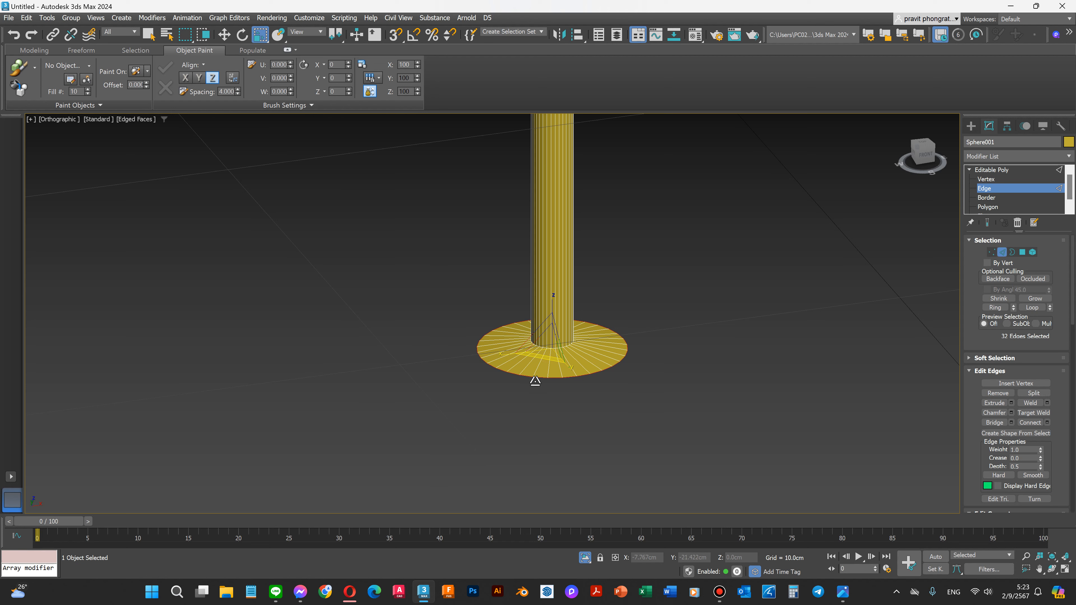
key("e")
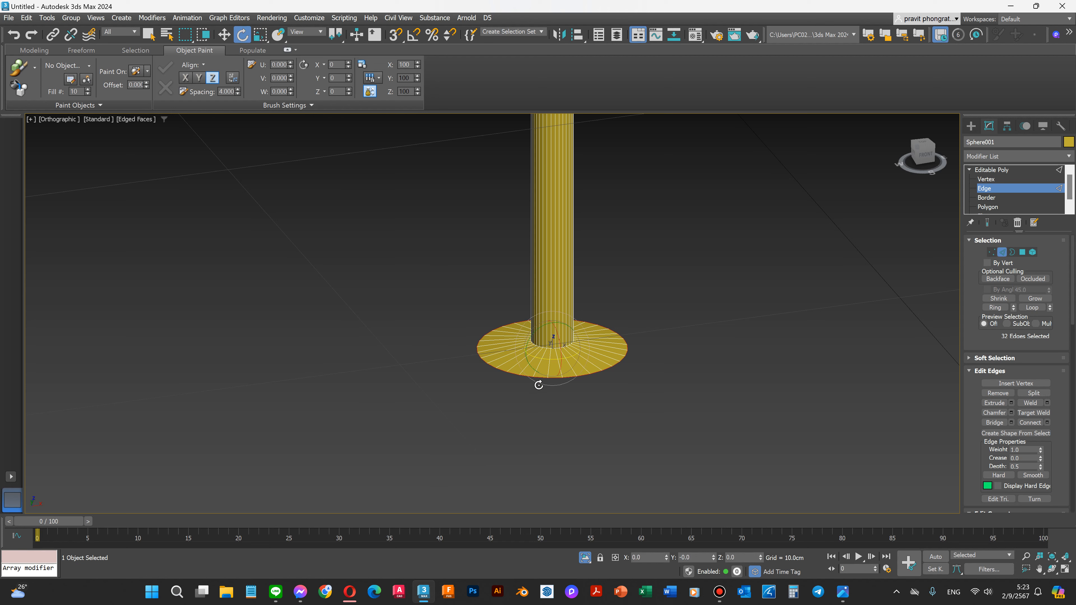
key("w")
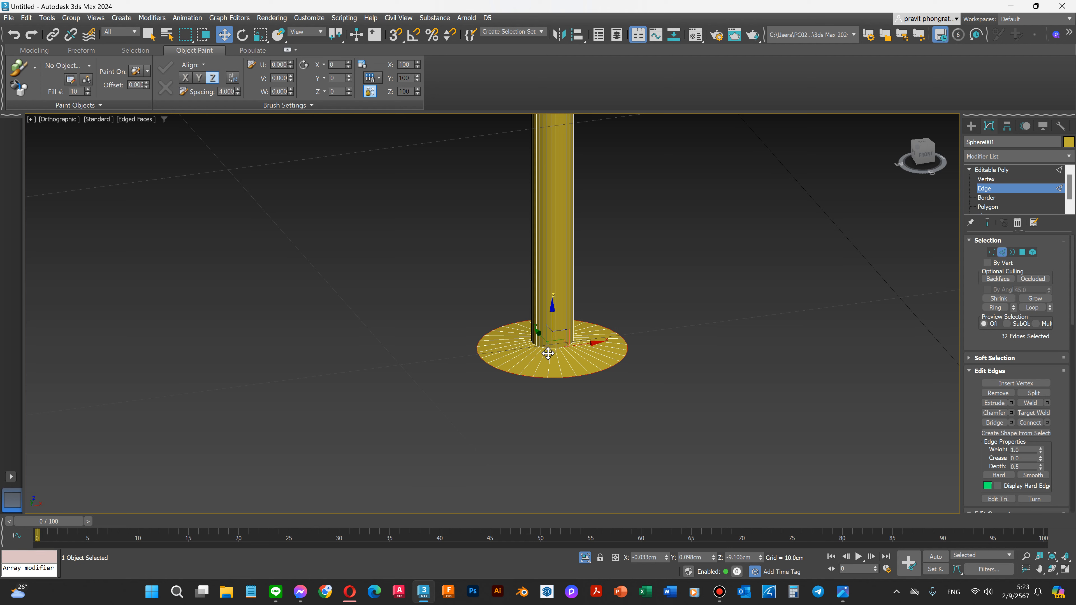
key("r")
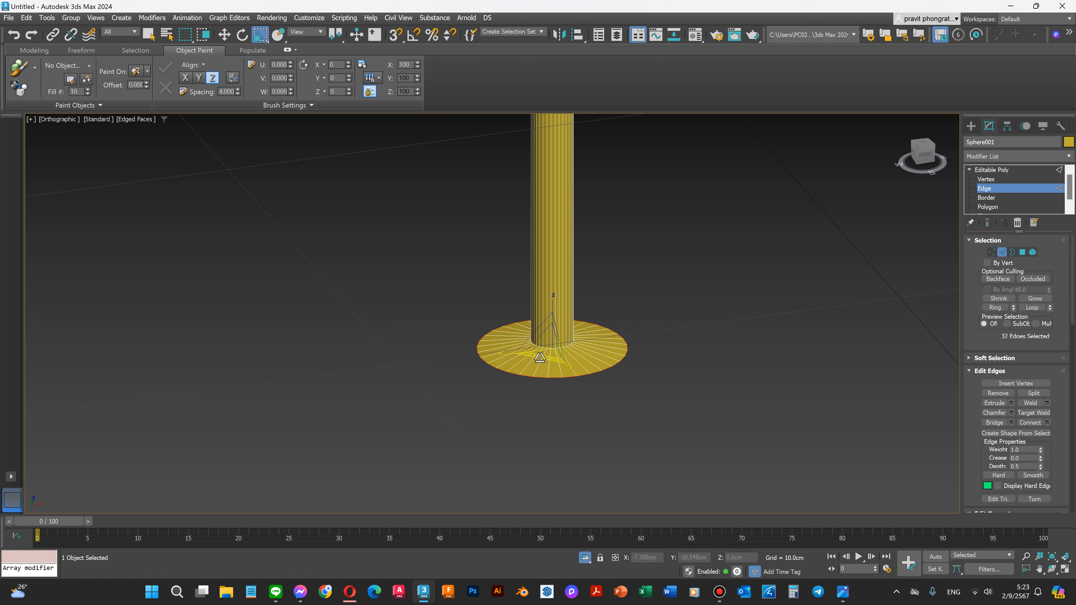
left_click_drag(540, 358, 539, 361)
key("w")
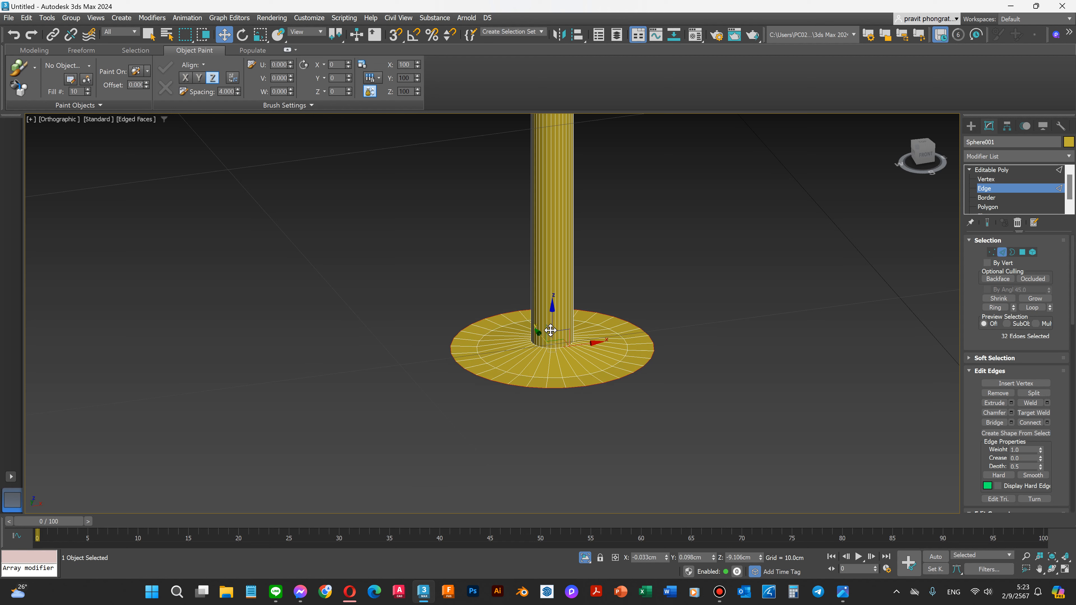
left_click_drag(553, 318, 554, 327)
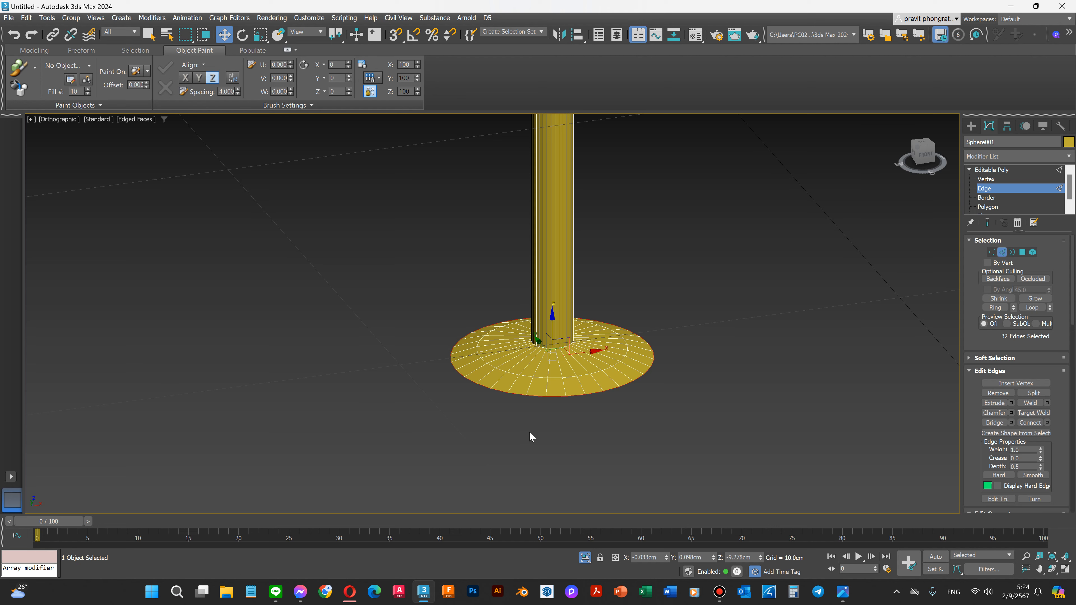
Extend a third ring outward from the base's edge to about 130% and lower its outer loop to a Z of about -9.54 cm.
scroll(499, 402, "up", 2)
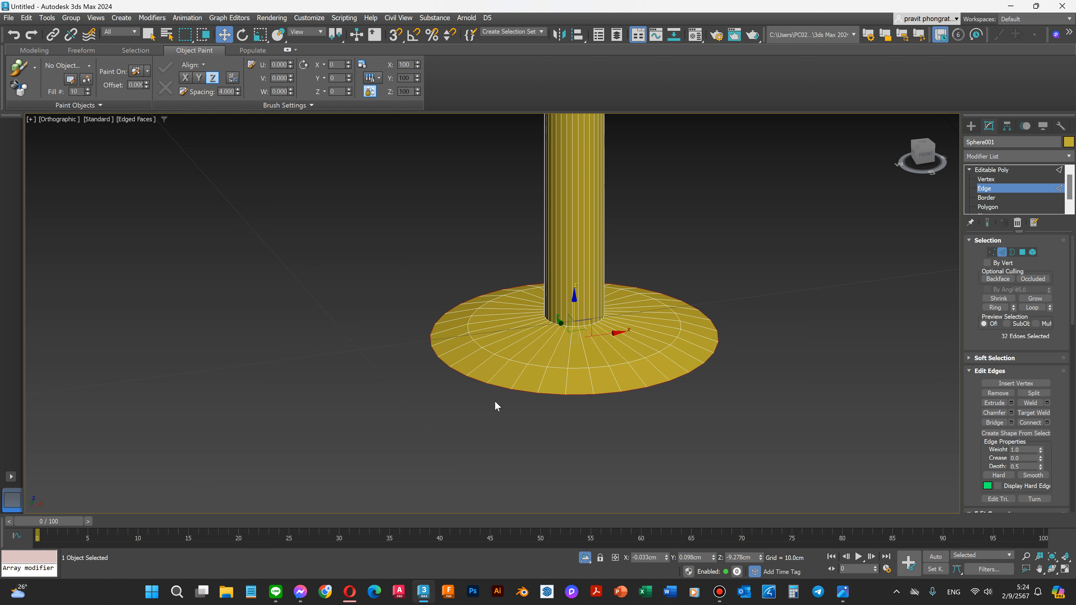
key("r")
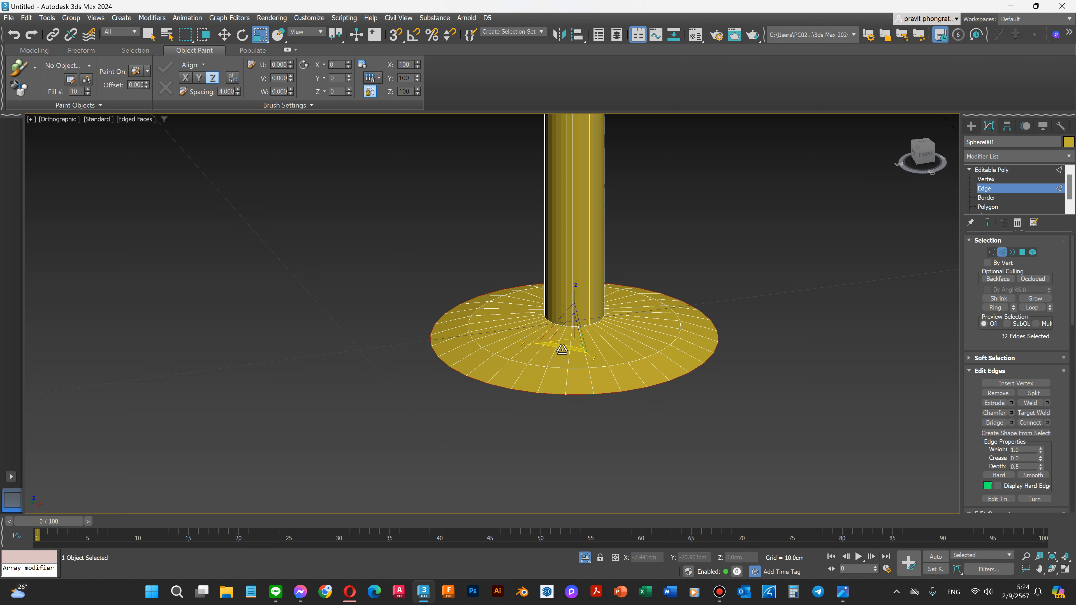
left_click_drag(563, 347, 549, 366)
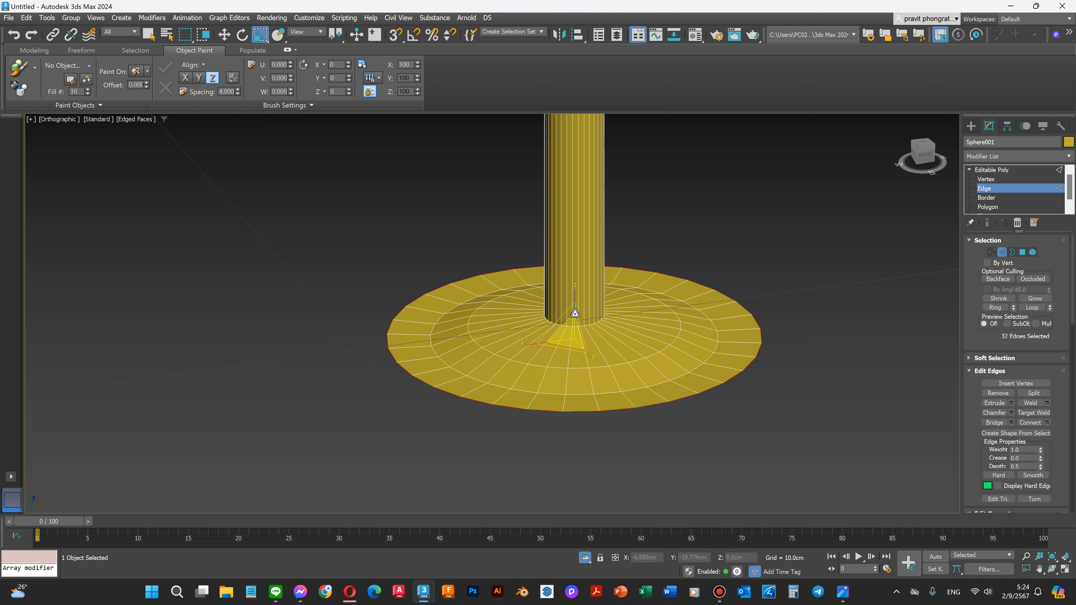
key("w")
left_click_drag(575, 299, 573, 346)
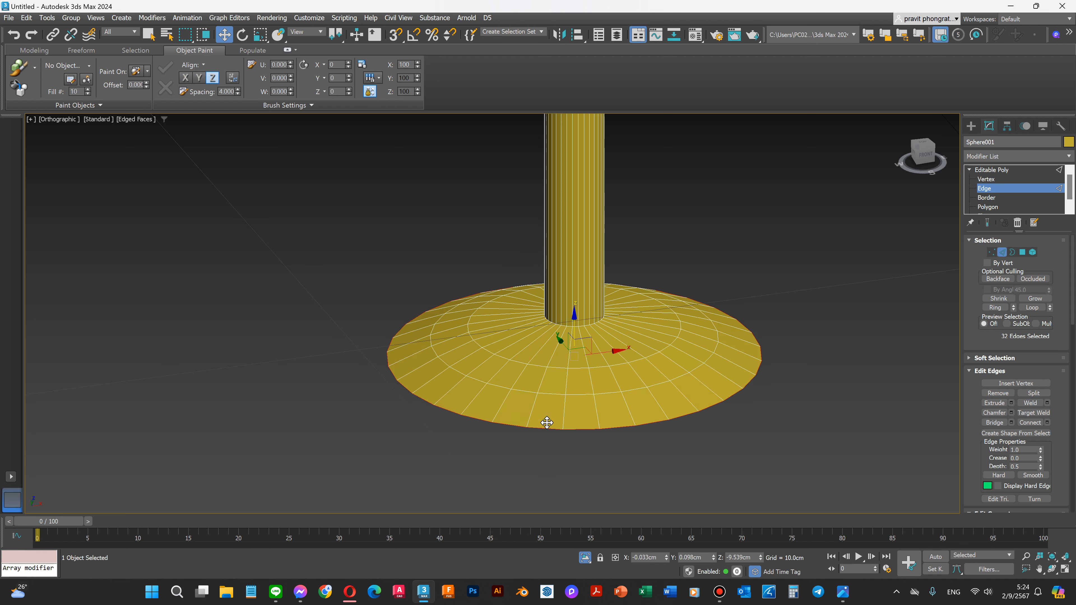
In the front view, raise the base's outer edge loop slightly to a Z of about -9.45 cm.
key("f")
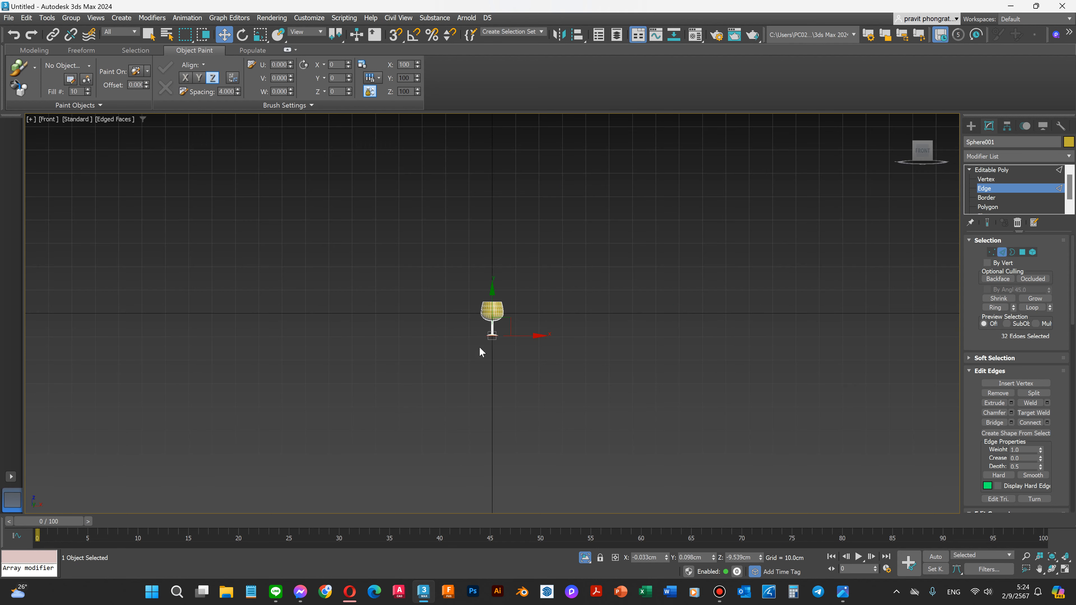
scroll(480, 350, "up", 10)
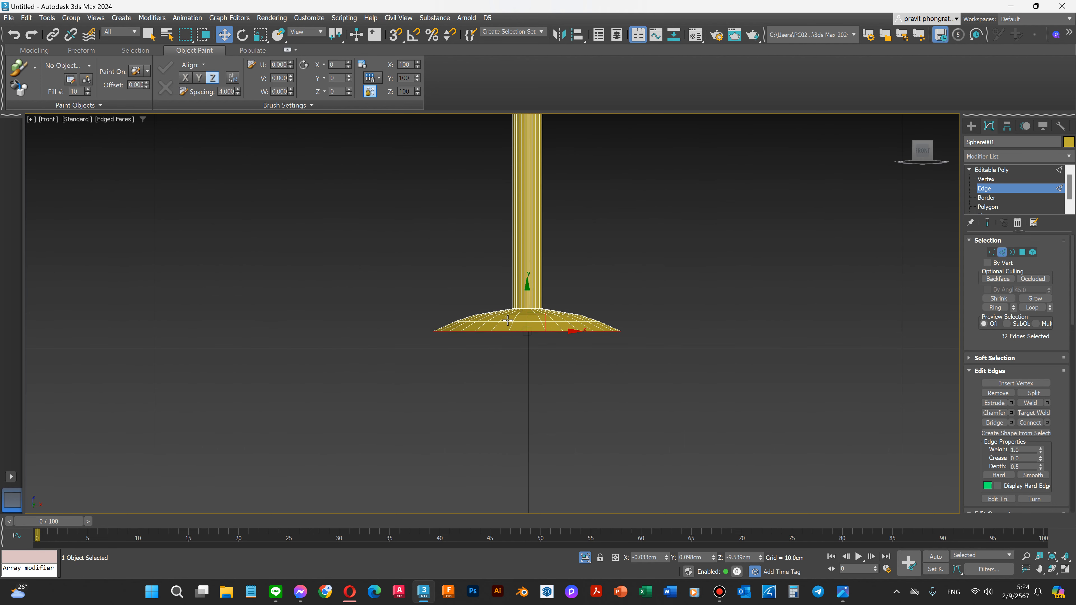
scroll(507, 321, "up", 3)
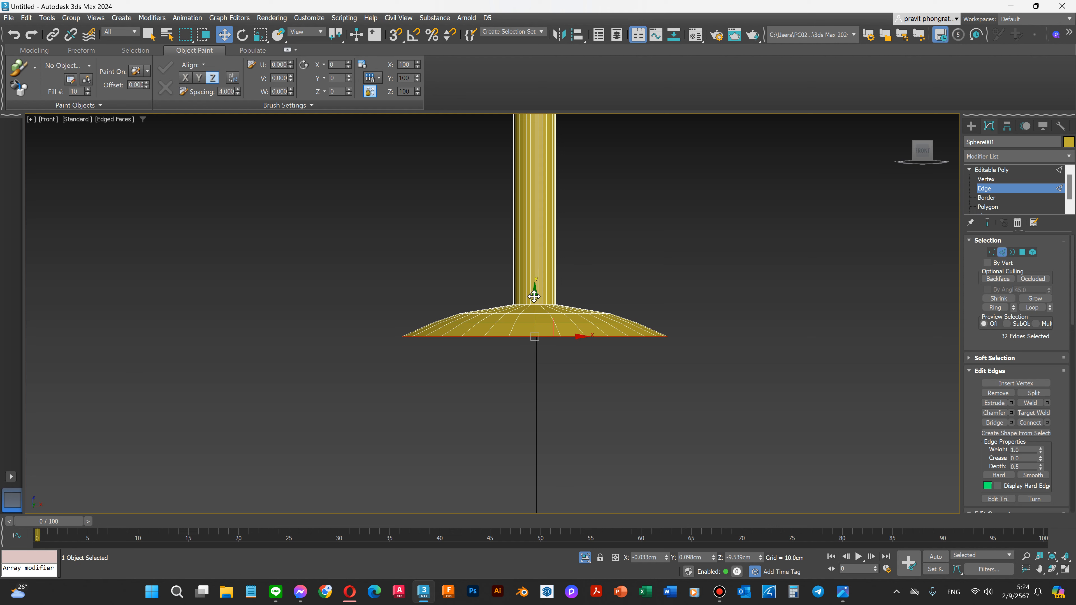
left_click_drag(536, 289, 535, 287)
scroll(447, 319, "up", 4)
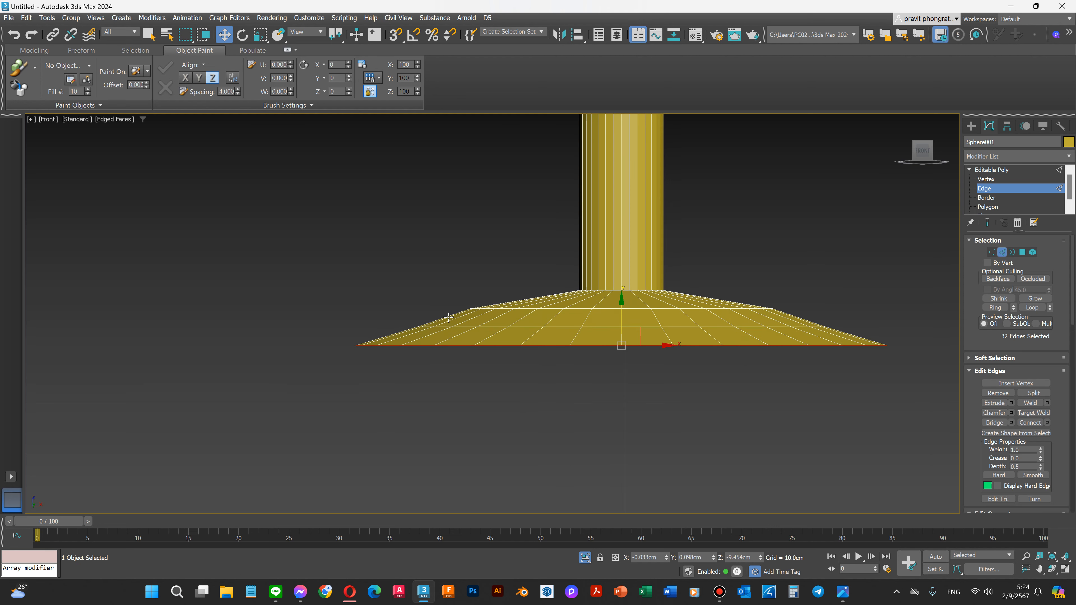
scroll(372, 324, "down", 2)
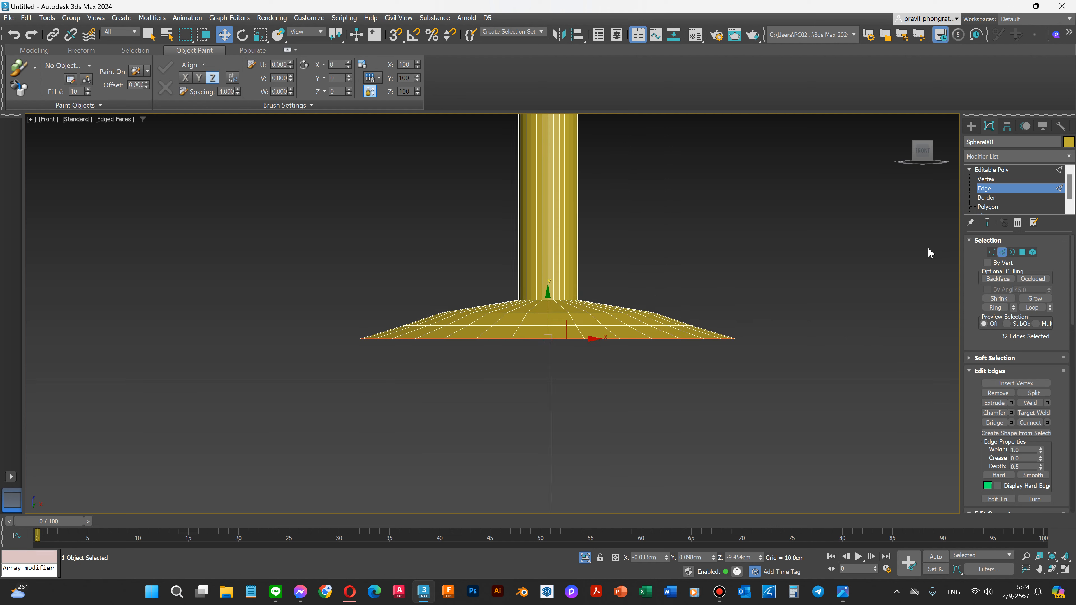
Raise the base's second-lowest vertex row to a Z of about -9.22 cm and its rim row to about -9.3 cm.
left_click(985, 180)
left_click_drag(391, 320, 729, 330)
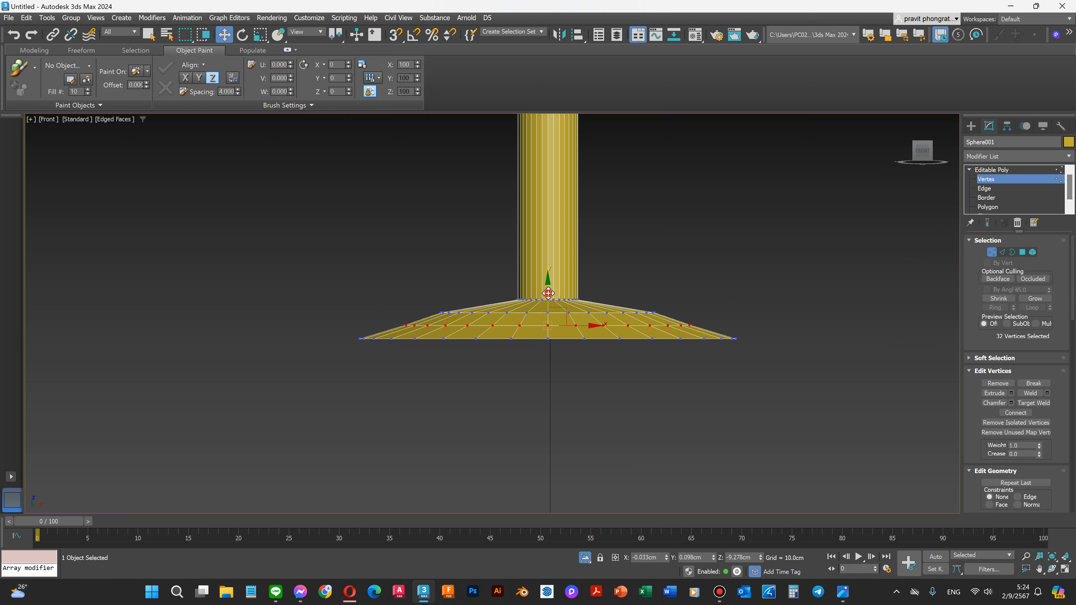
left_click_drag(549, 291, 549, 288)
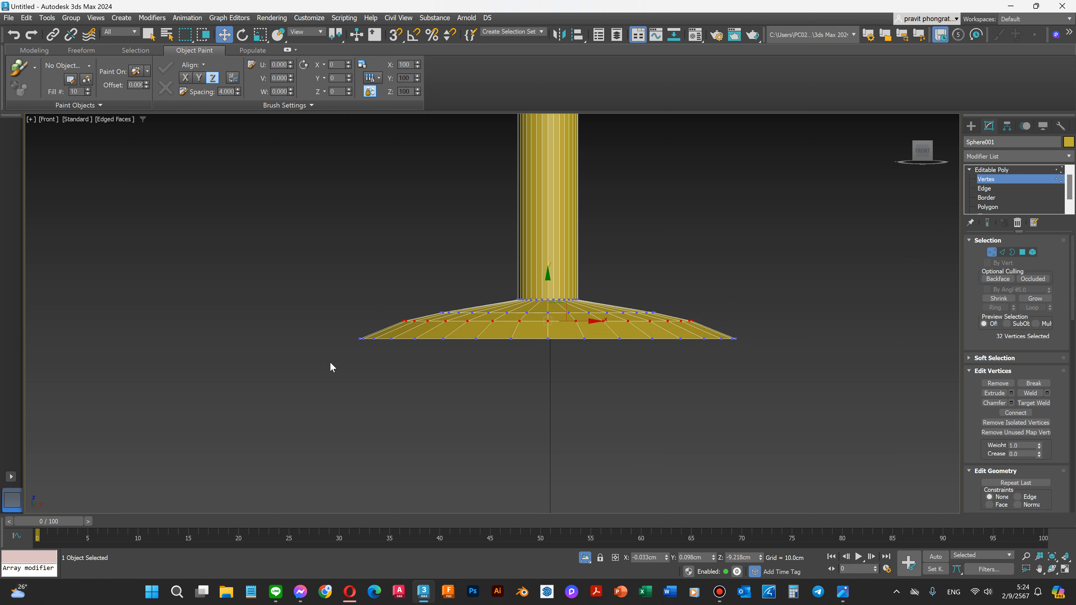
left_click(330, 343)
left_click_drag(754, 355, 348, 328)
left_click_drag(547, 296, 550, 284)
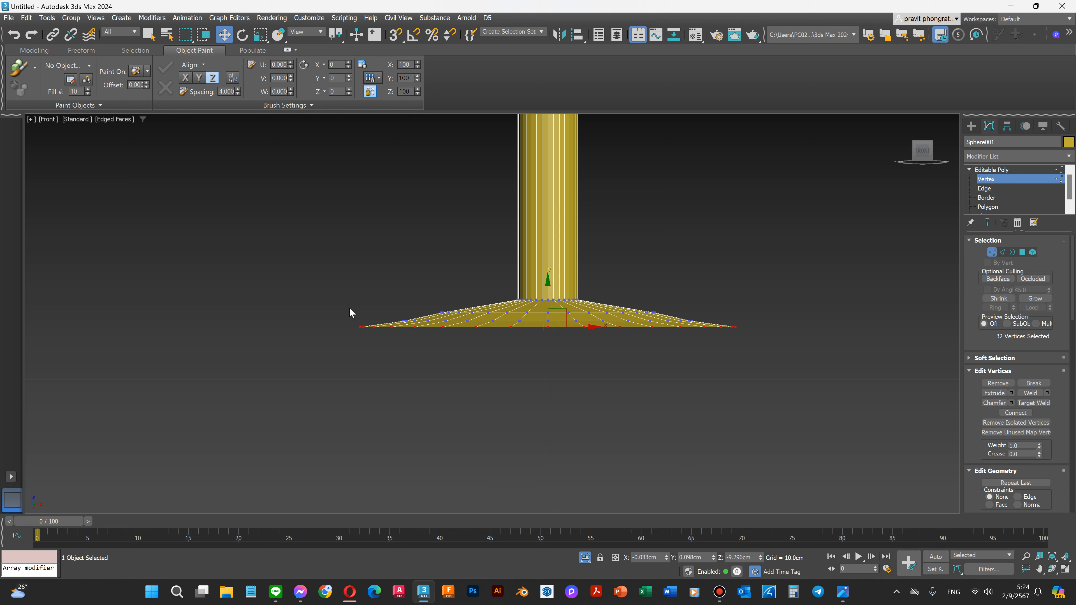
Flatten the base by raising its outer three vertex rows together, plus its outer two rows to a Z of about -9.15 cm.
key("ctrl+Page_Up")
left_click_drag(549, 290, 549, 283)
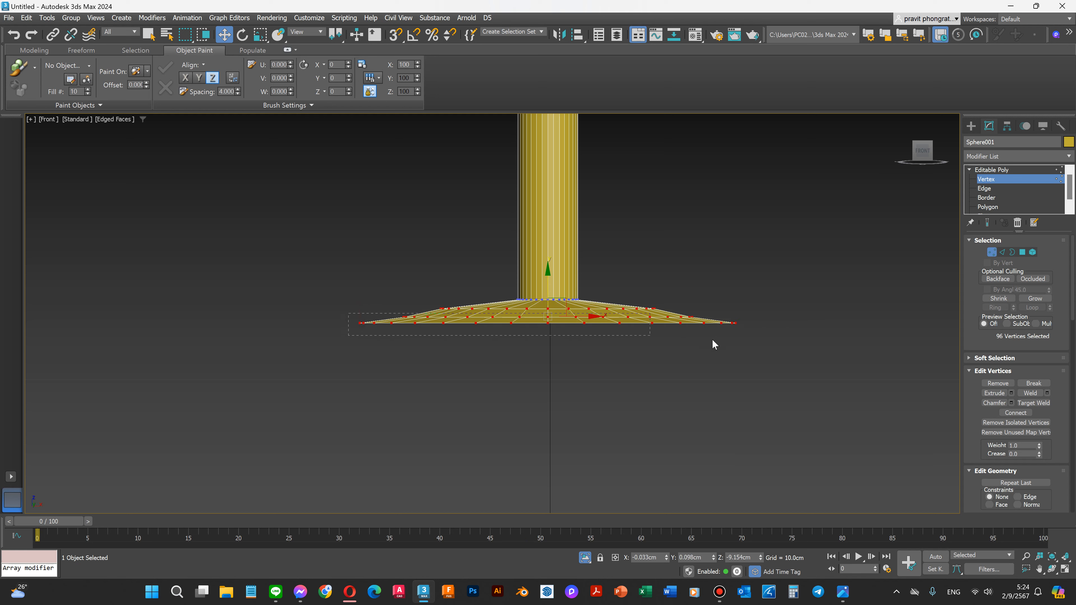
left_click_drag(760, 354, 758, 351)
scroll(654, 268, "up", 3)
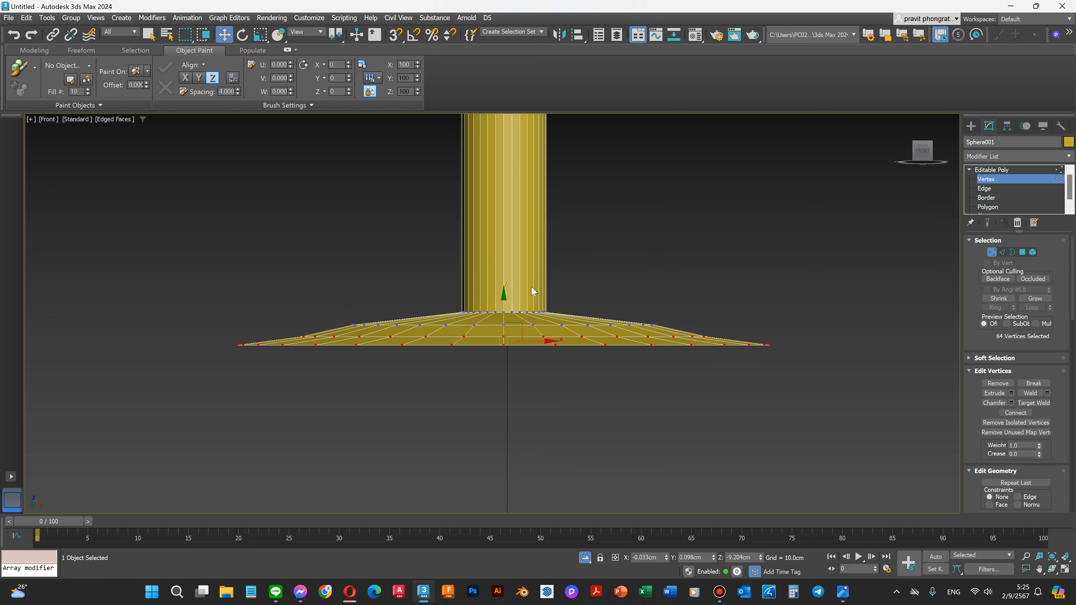
left_click_drag(504, 292, 505, 293)
Lower only the base's rim vertex row to a Z of about -9.22 cm.
left_click_drag(177, 338, 498, 354)
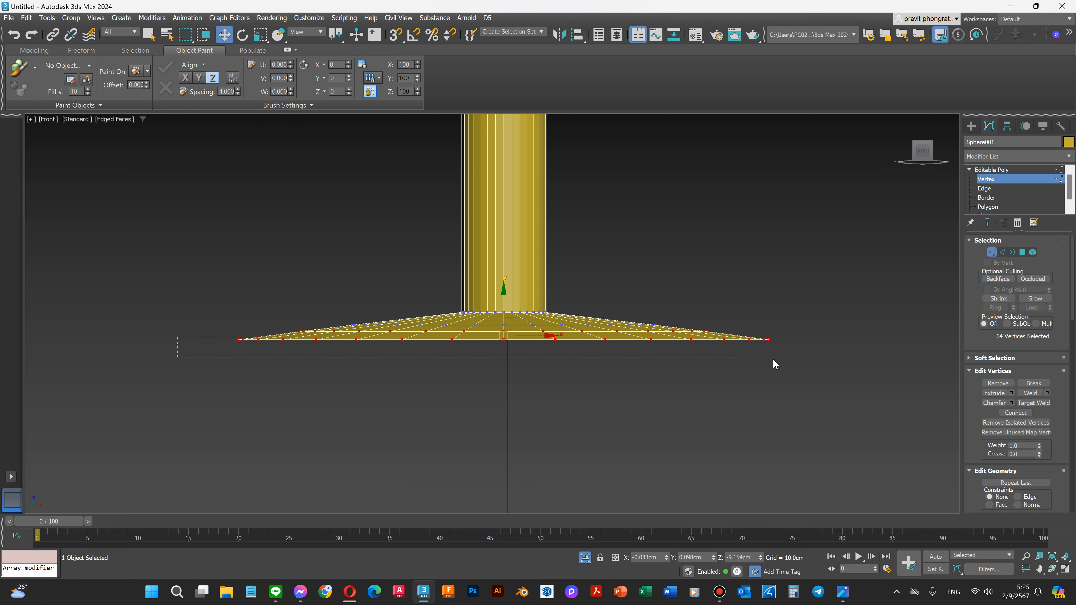
left_click_drag(799, 365, 798, 364)
left_click_drag(505, 299, 507, 305)
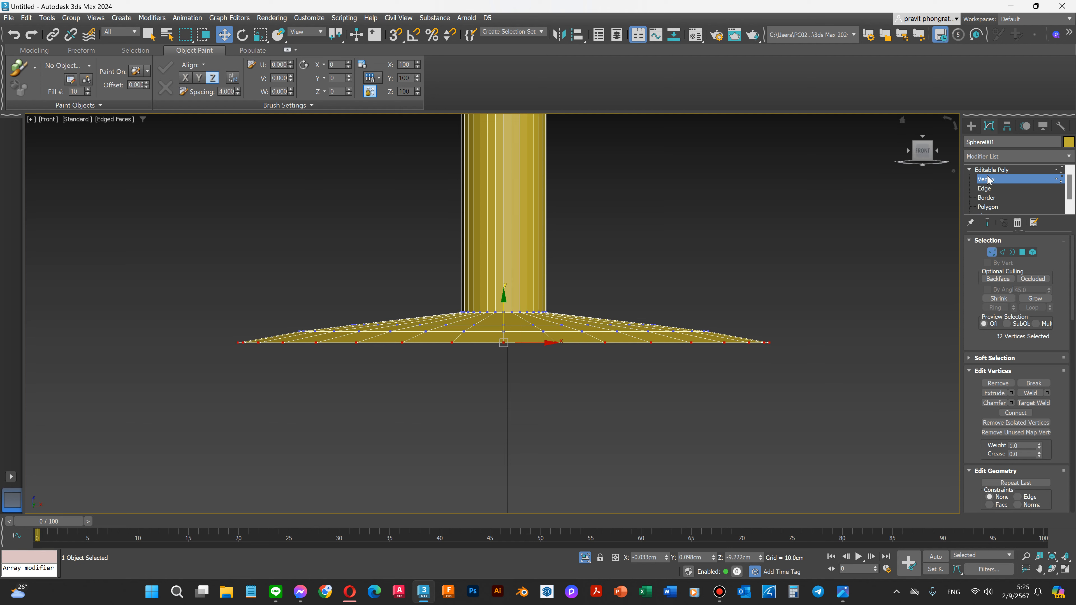
Extend the base's rim edge loop straight down about 0.1 cm to a Z of about -9.33 cm, giving the foot a thickness.
left_click(985, 188)
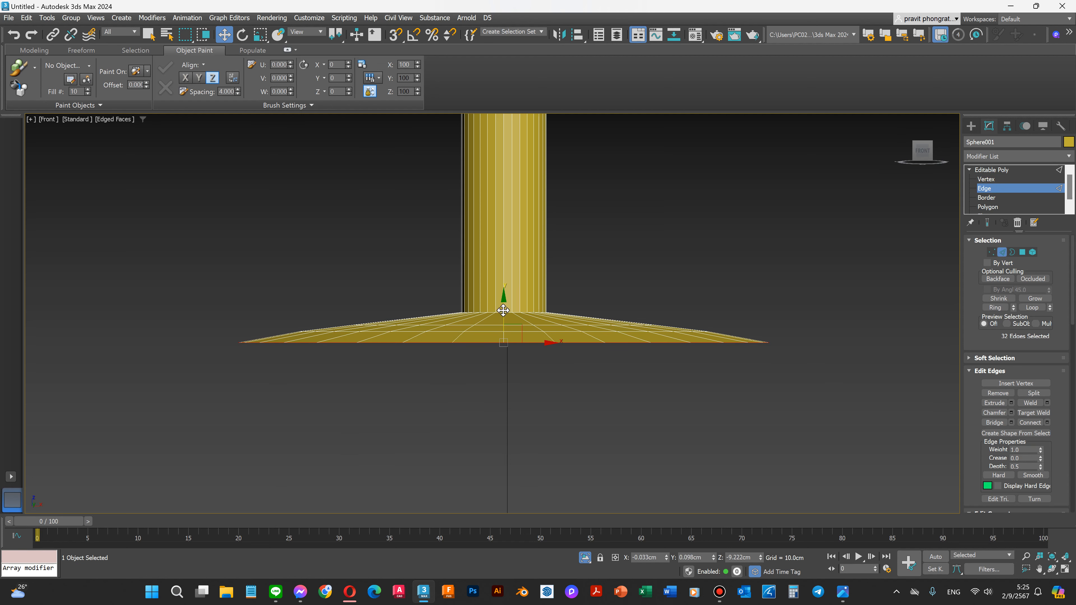
left_click_drag(501, 314, 503, 322, "shift")
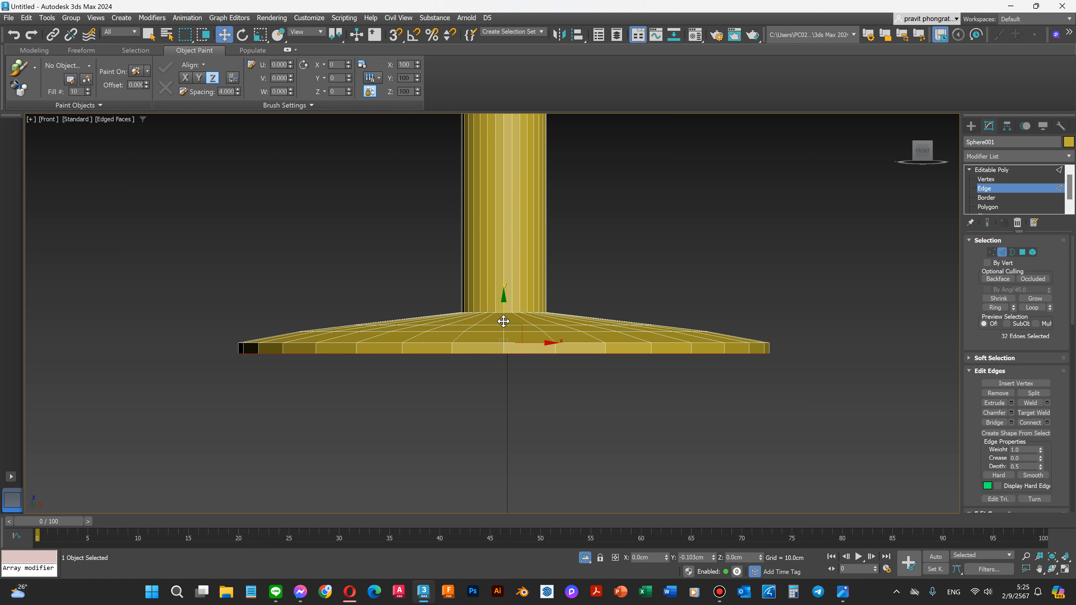
left_click_drag(504, 322, 504, 323, "shift")
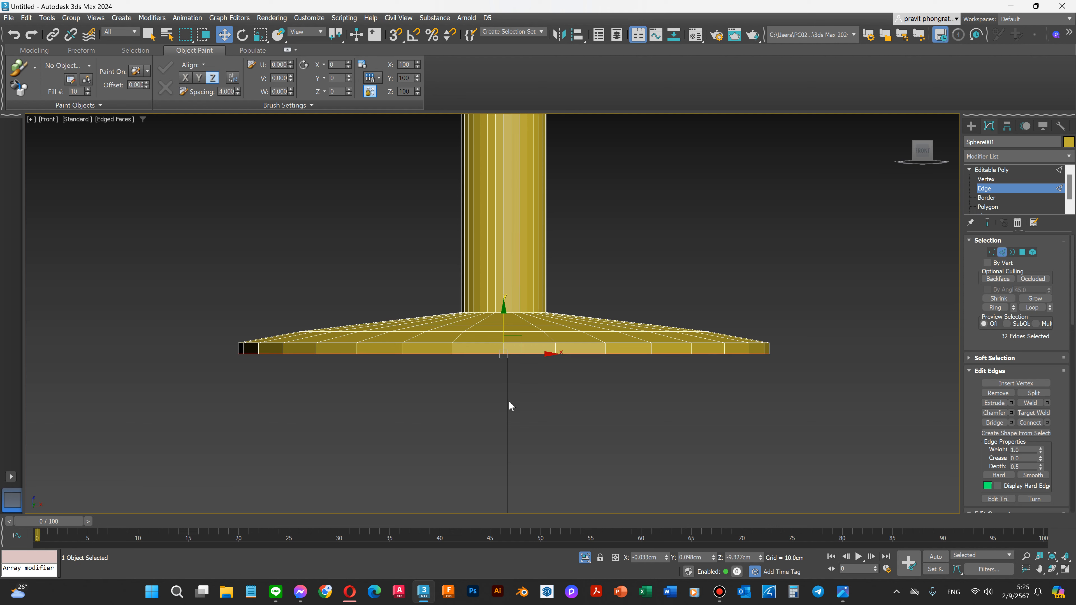
Scale the base's rim edge loop outward to widen the foot of the glass.
scroll(511, 422, "down", 4)
scroll(535, 431, "down", 5)
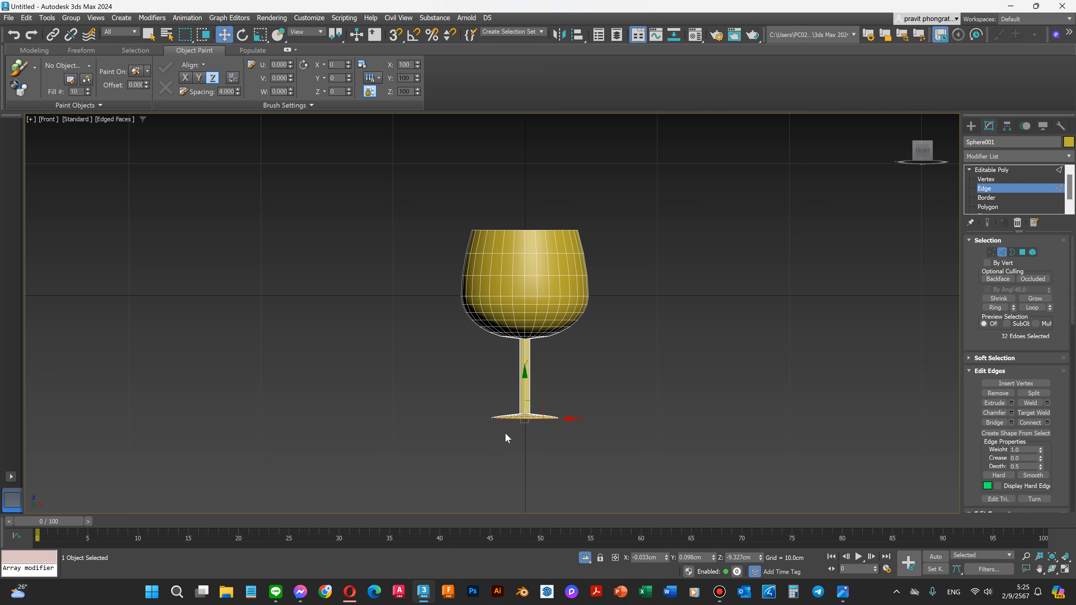
scroll(508, 438, "up", 3)
key("ctrl+r")
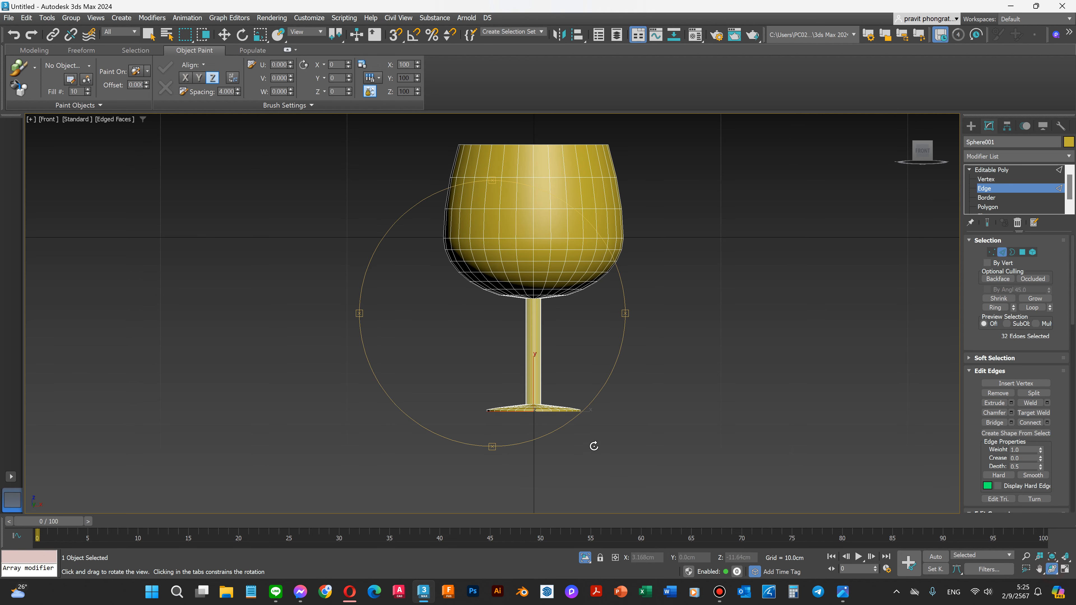
left_click_drag(516, 382, 538, 401)
scroll(548, 450, "up", 3)
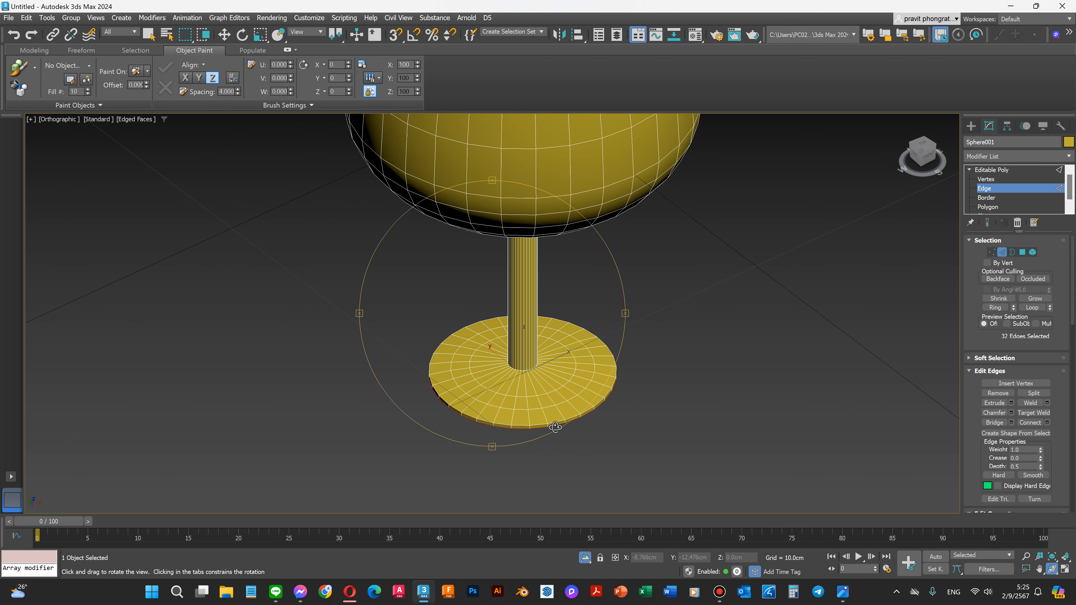
key("r")
left_click_drag(518, 389, 518, 393)
Extend the widened rim edge loop straight down about 0.1 cm to a Z of about -9.44 cm.
scroll(543, 380, "down", 5)
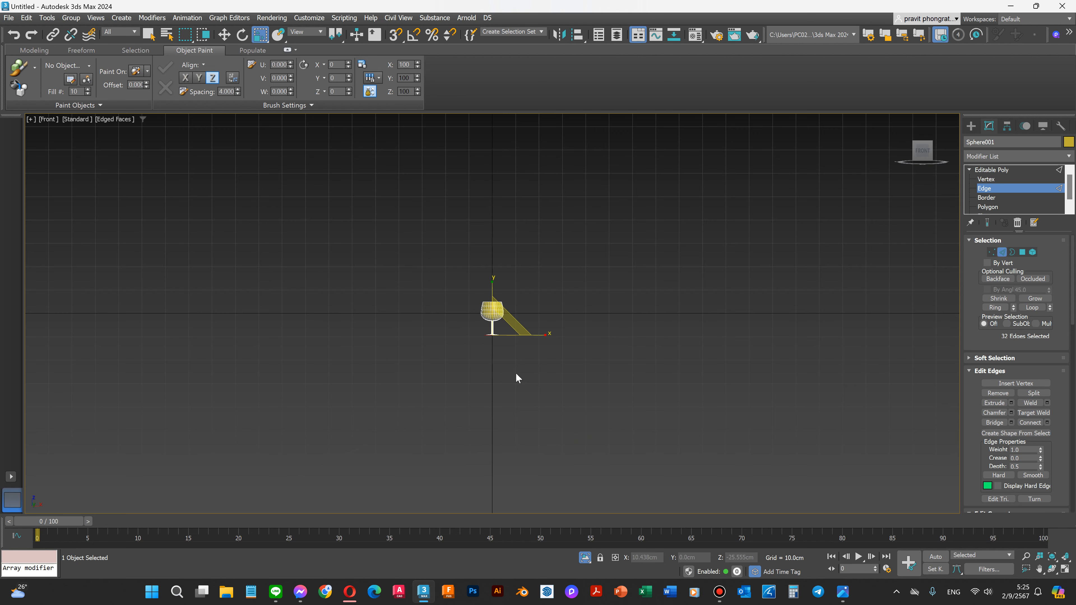
key("f")
scroll(493, 339, "up", 3)
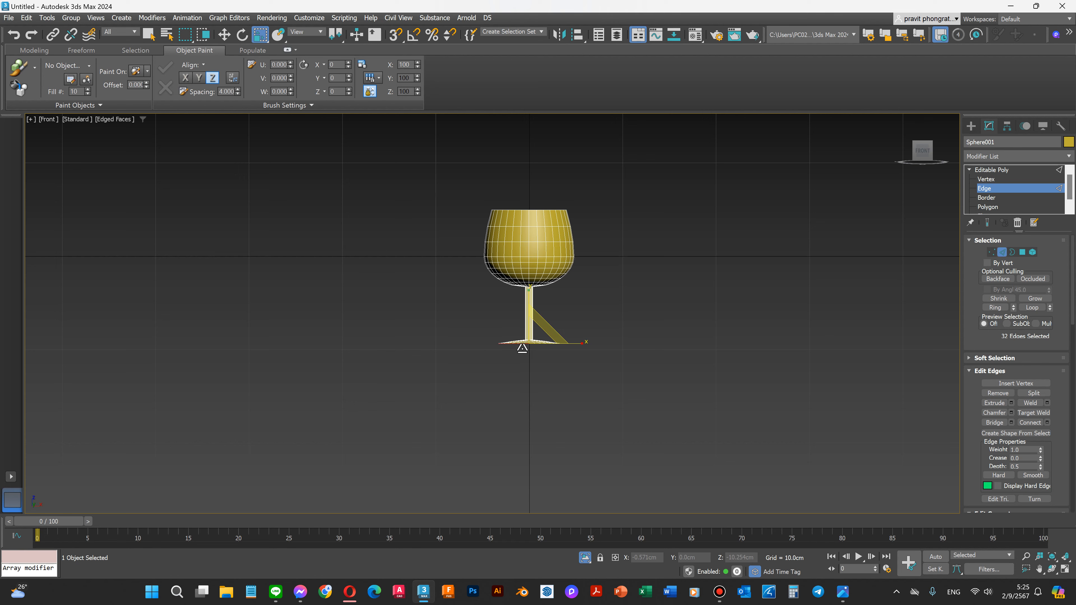
scroll(521, 339, "up", 3)
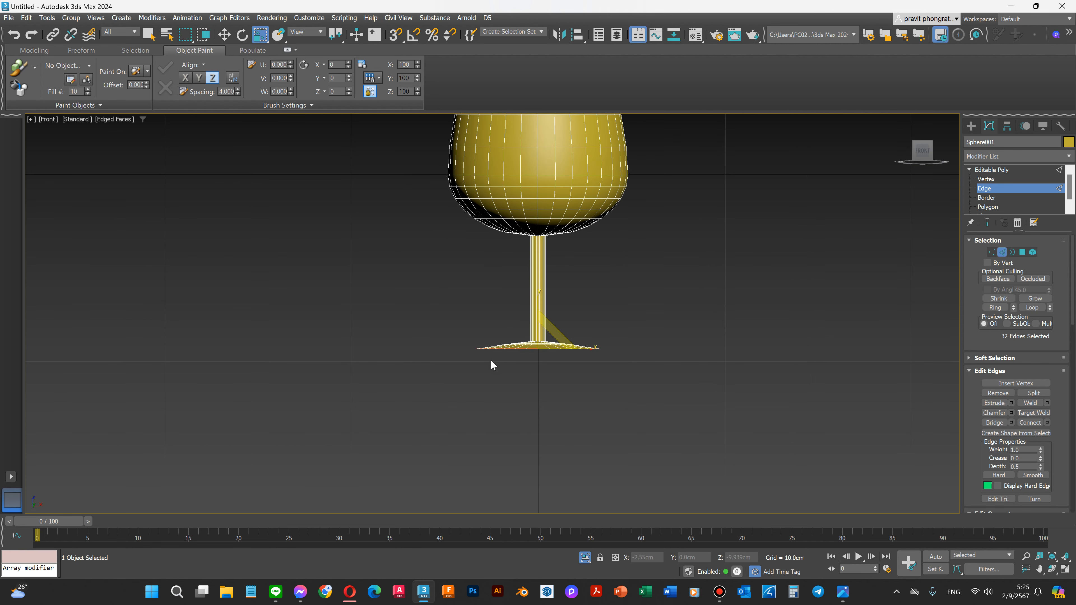
key("w")
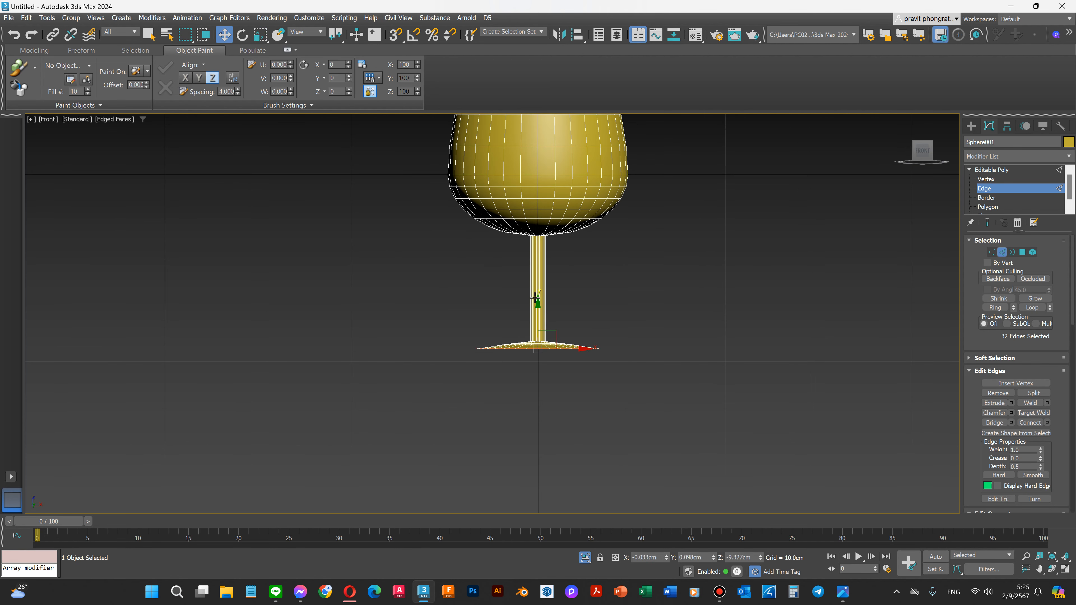
scroll(529, 329, "up", 3)
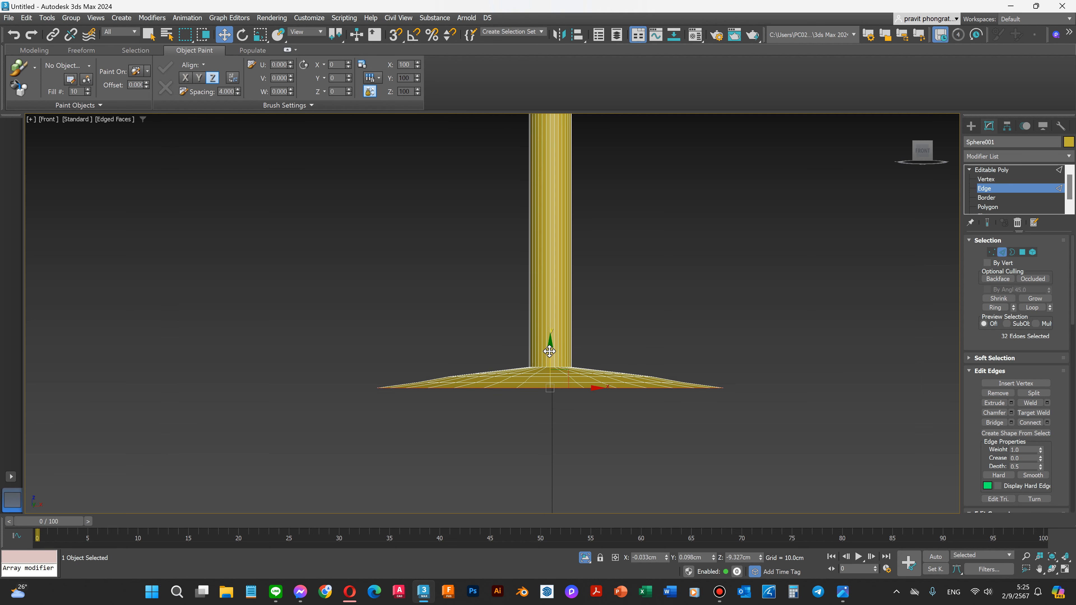
left_click_drag(550, 352, 550, 358)
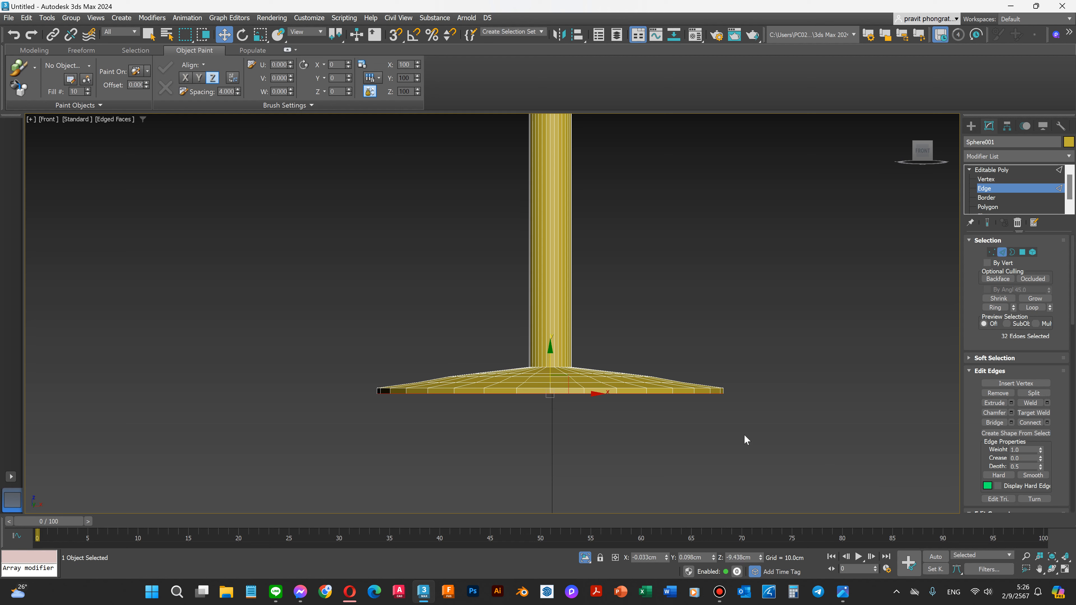
Leave sub-object editing and examine the inside of the bowl and the stem opening from above.
left_click(982, 188)
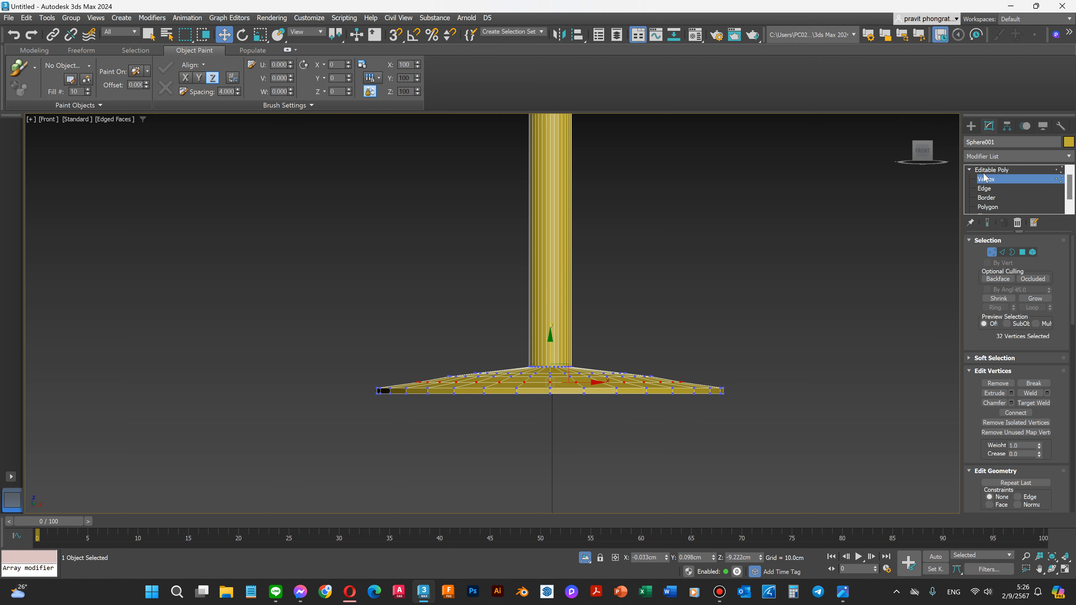
scroll(590, 403, "down", 4)
scroll(591, 403, "down", 3)
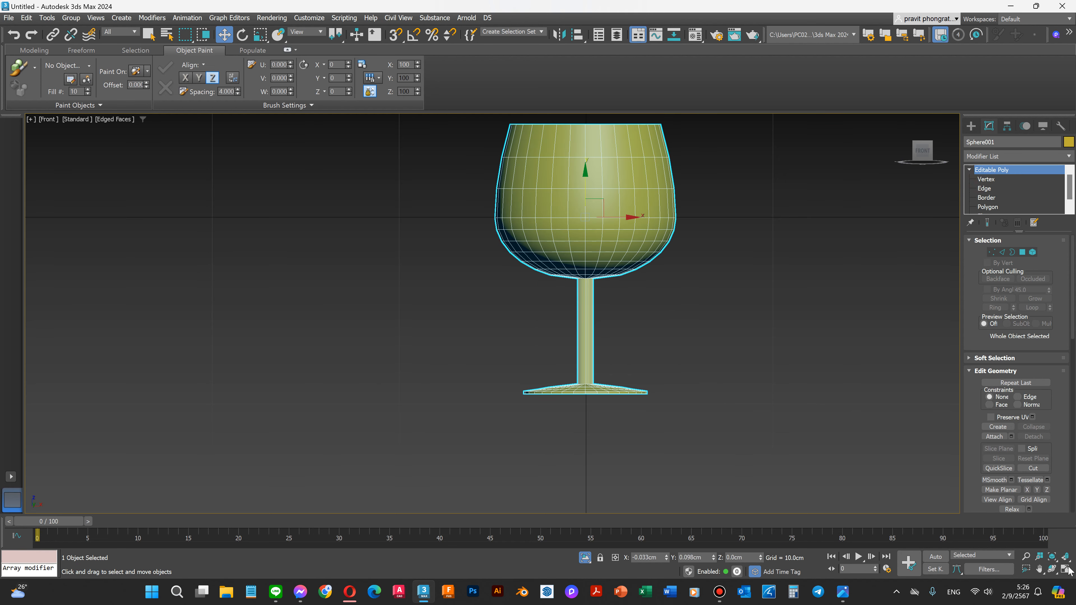
left_click(1052, 569)
left_click_drag(556, 301, 591, 345)
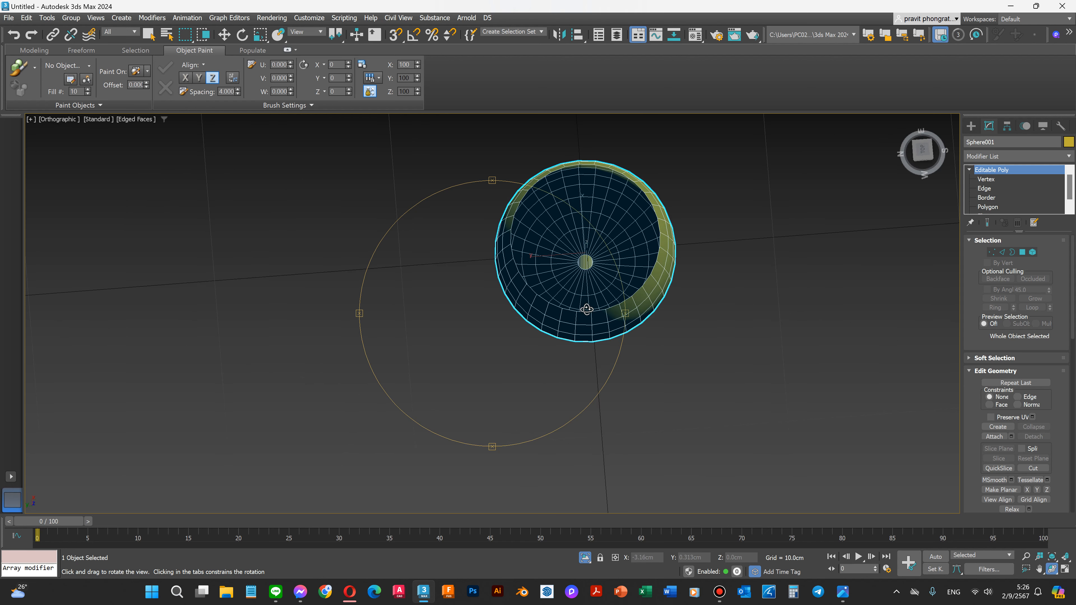
scroll(580, 284, "up", 5)
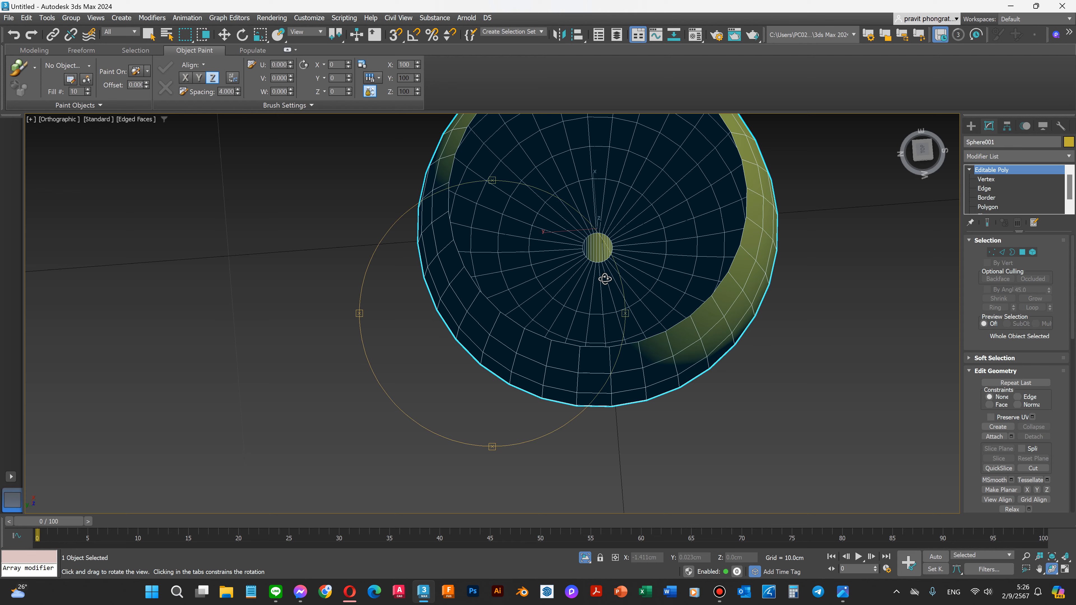
left_click_drag(605, 279, 599, 325)
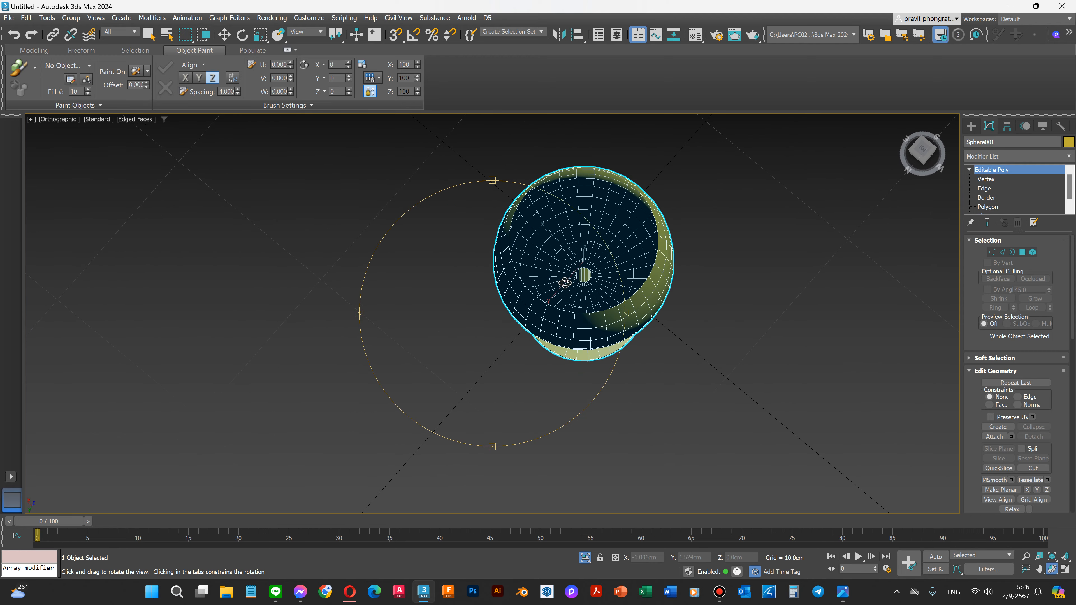
scroll(568, 250, "up", 3)
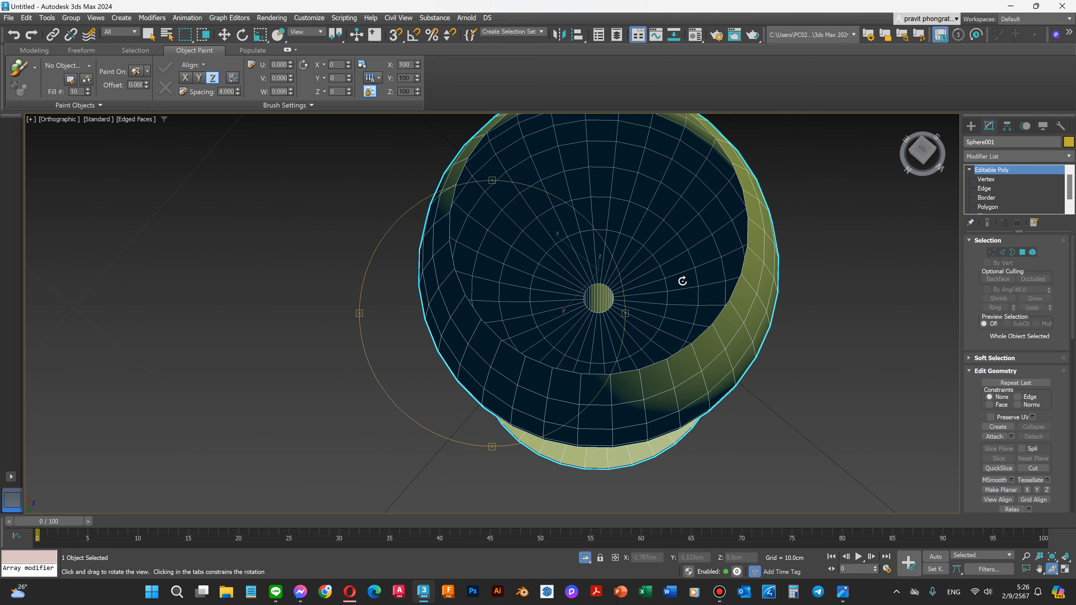
left_click(987, 158)
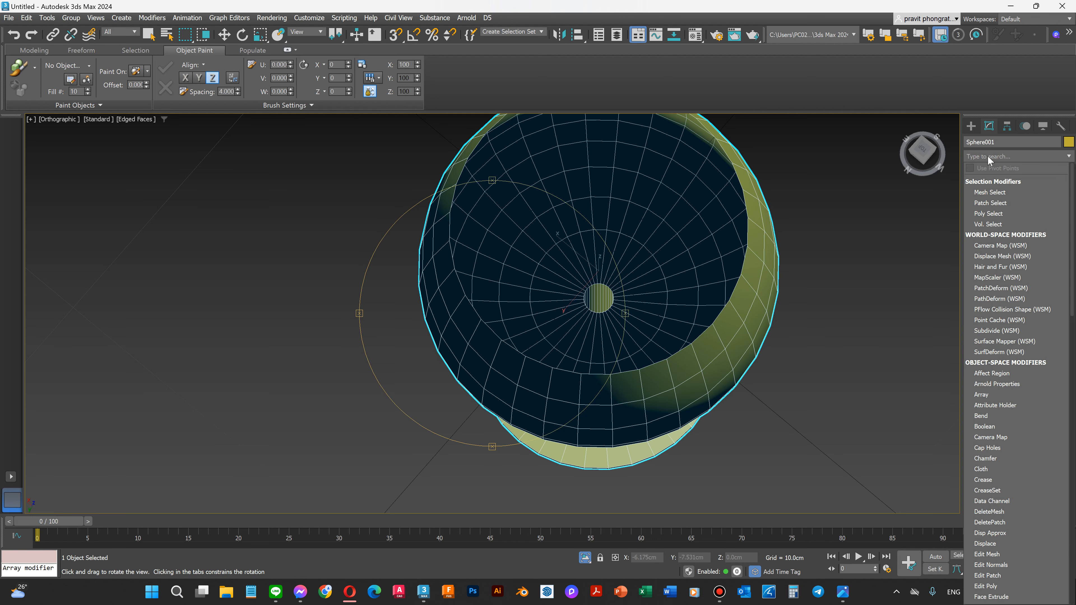
type("she")
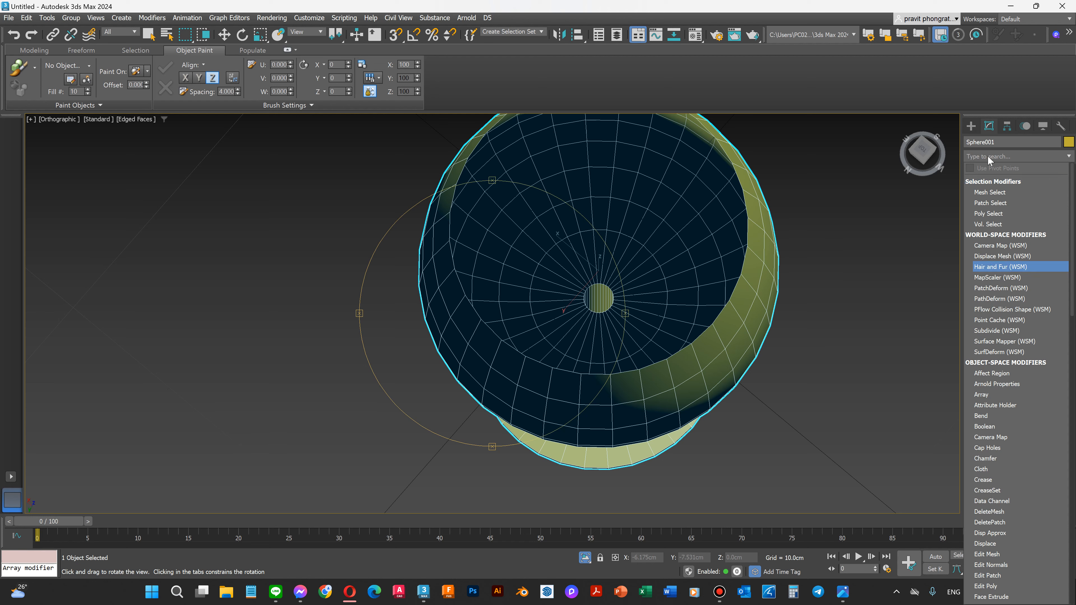
type("ll")
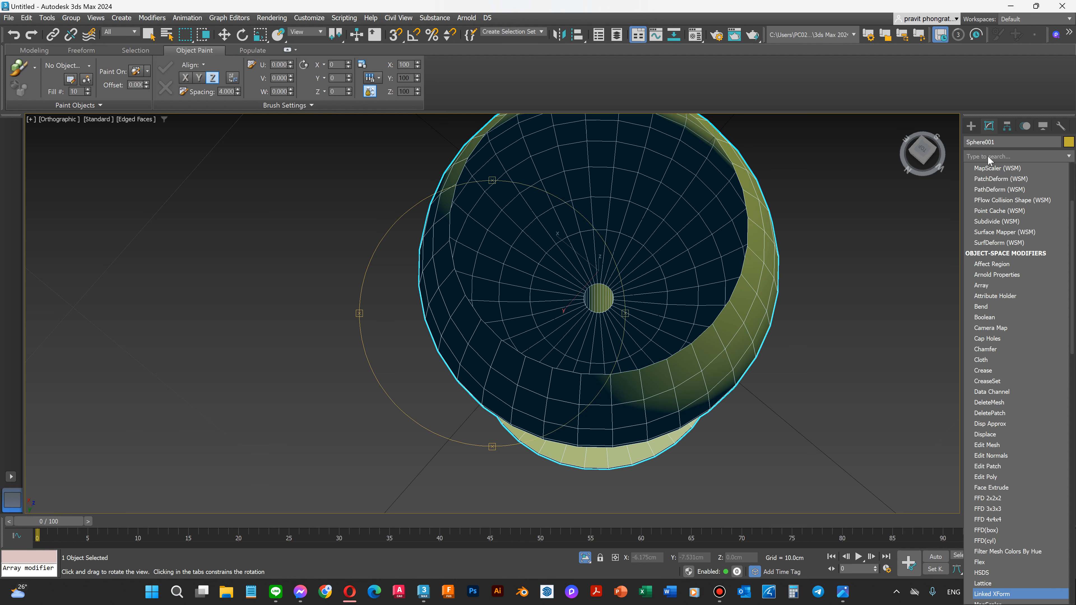
type("p")
scroll(996, 513, "down", 5)
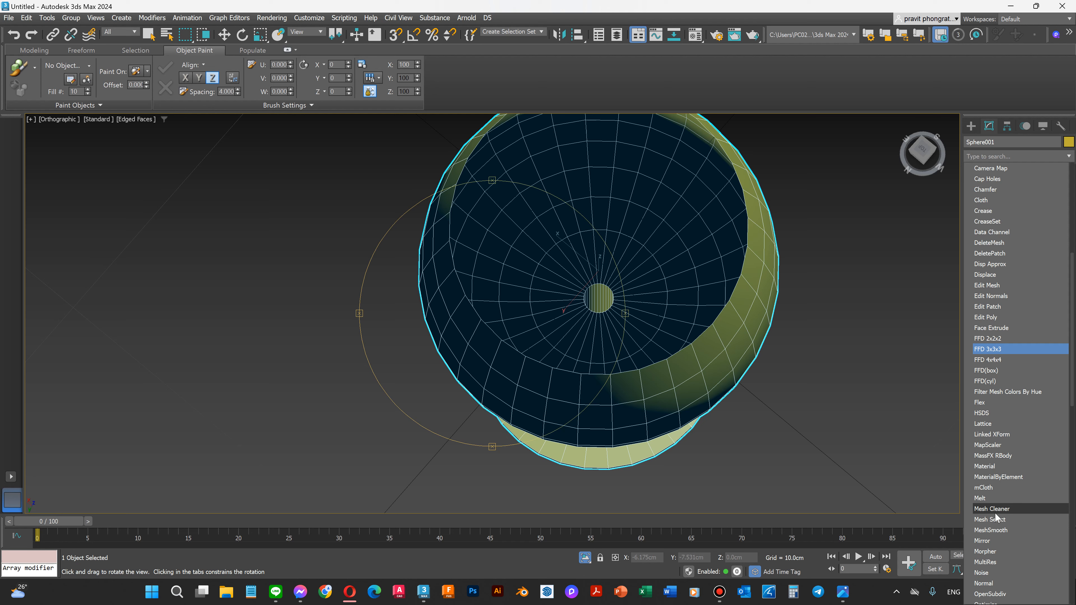
left_click(996, 156)
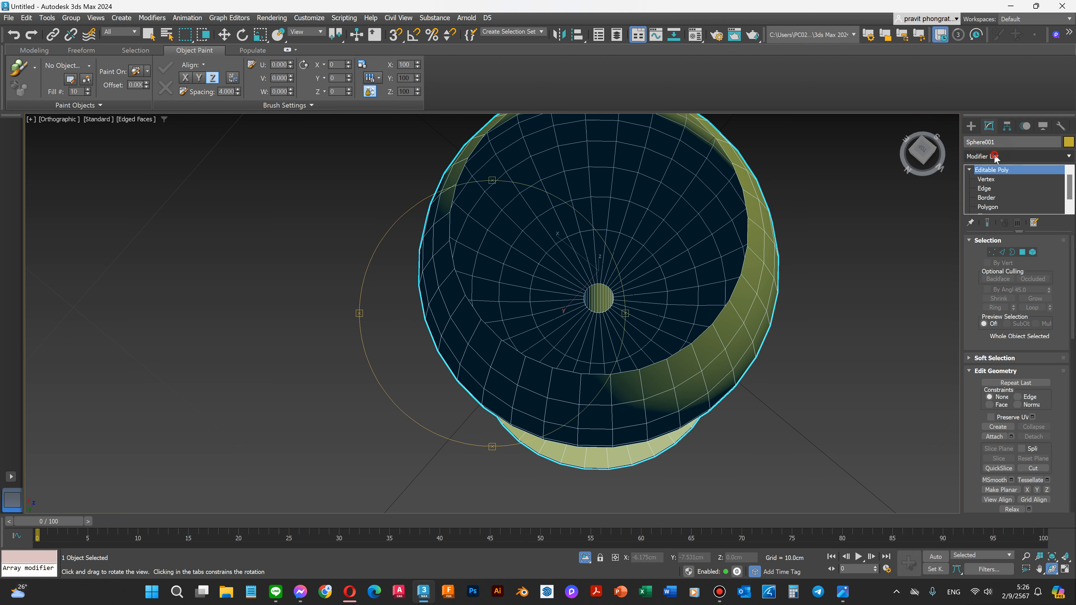
Add a Shell modifier to the glass and set its outer amount to 0.1 cm.
left_click(996, 156)
type("shell")
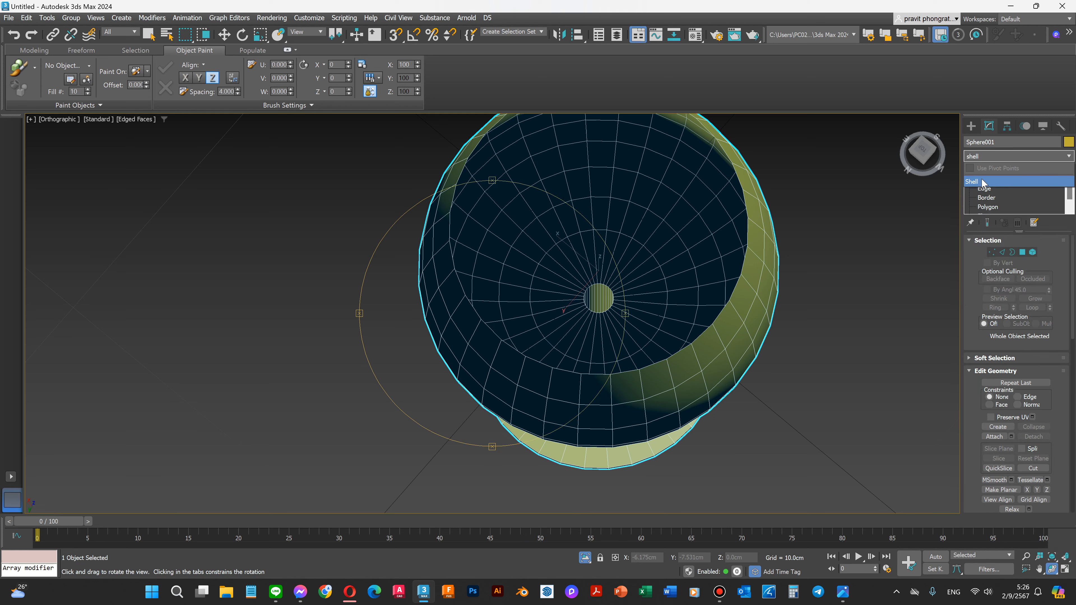
key("Return")
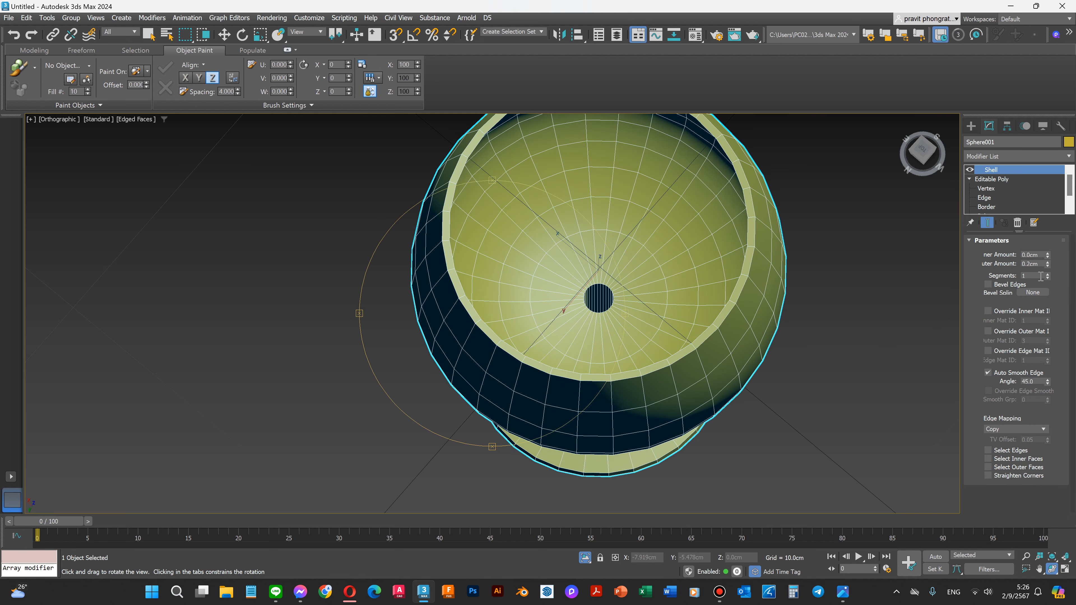
left_click(1028, 263)
type("0.2")
key("Return")
key("Return")
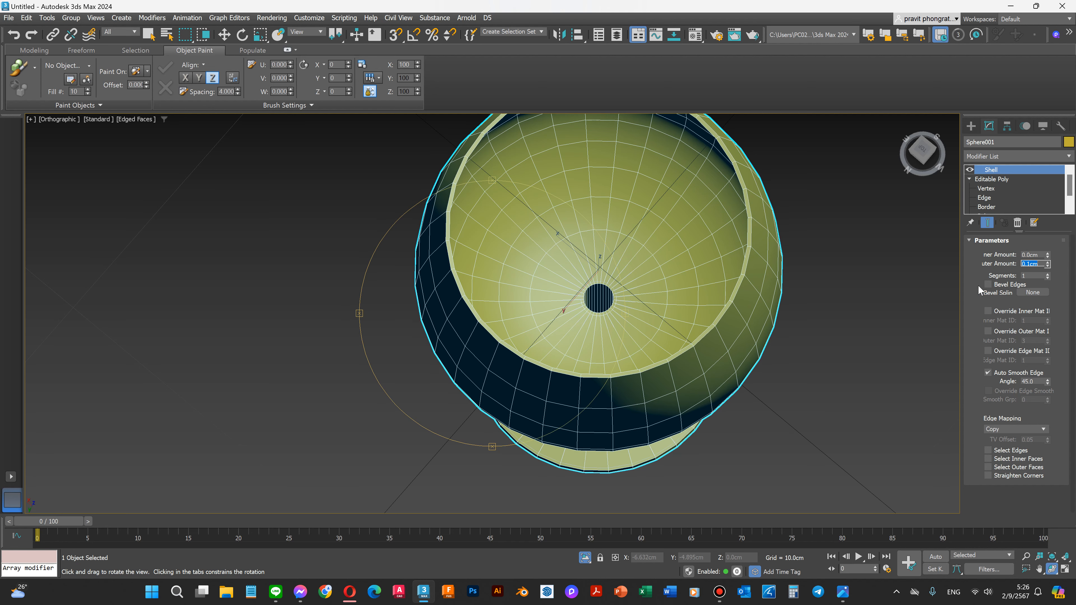
Inspect the shelled bowl's wall thickness and the open stem hole at its bottom.
scroll(643, 344, "up", 2)
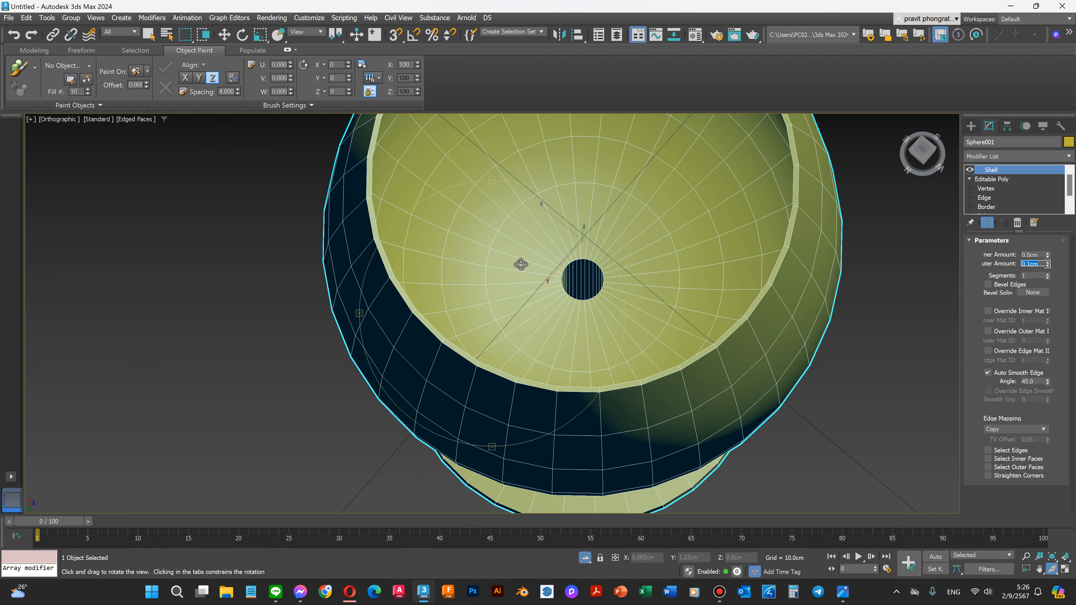
scroll(521, 264, "down", 2)
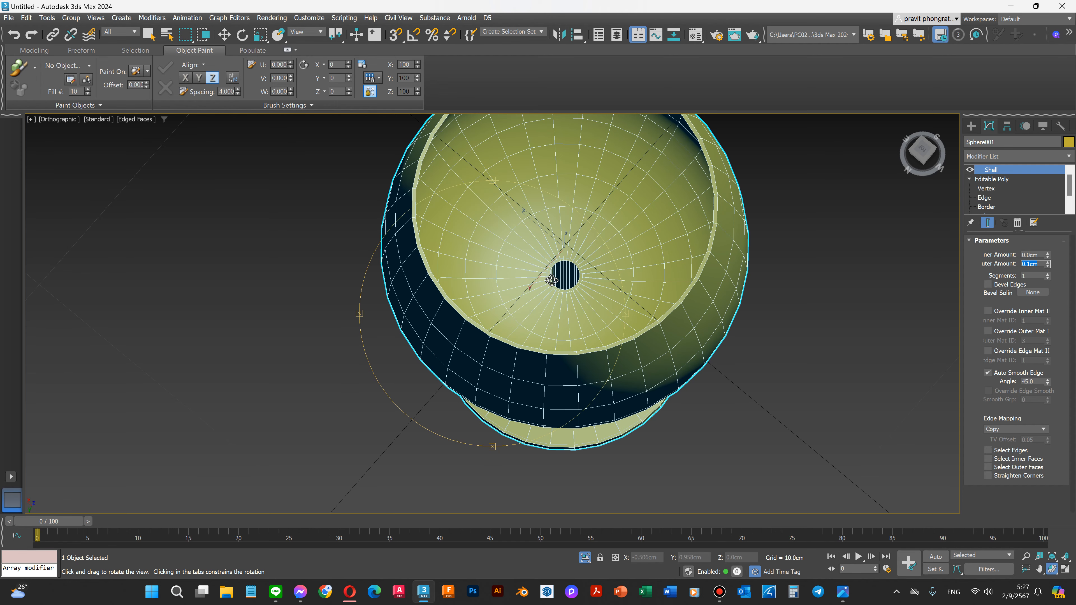
scroll(538, 269, "up", 2)
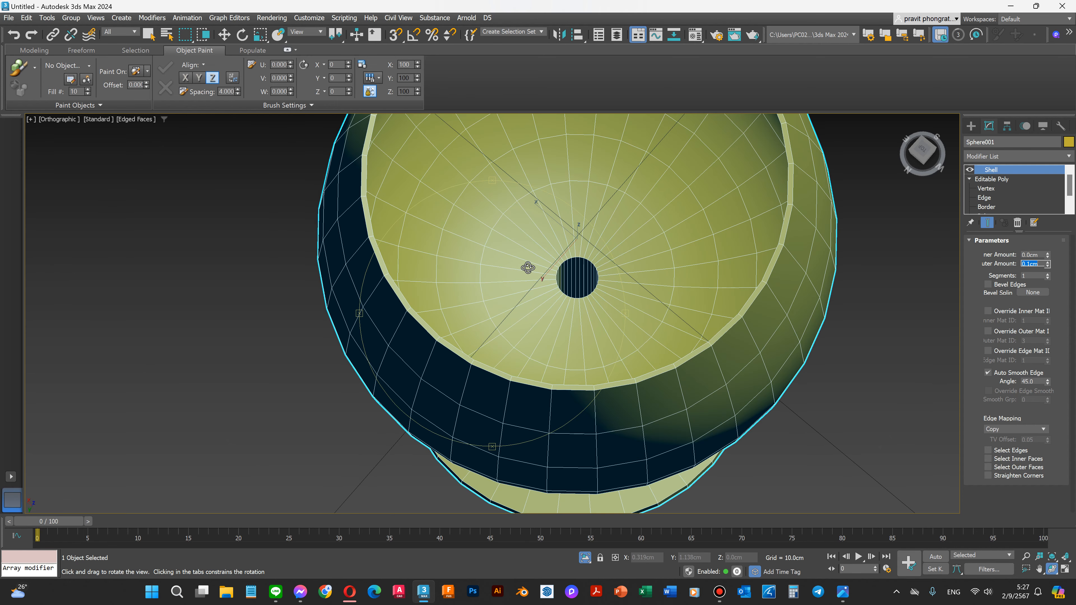
scroll(527, 268, "up", 2)
scroll(517, 282, "down", 1)
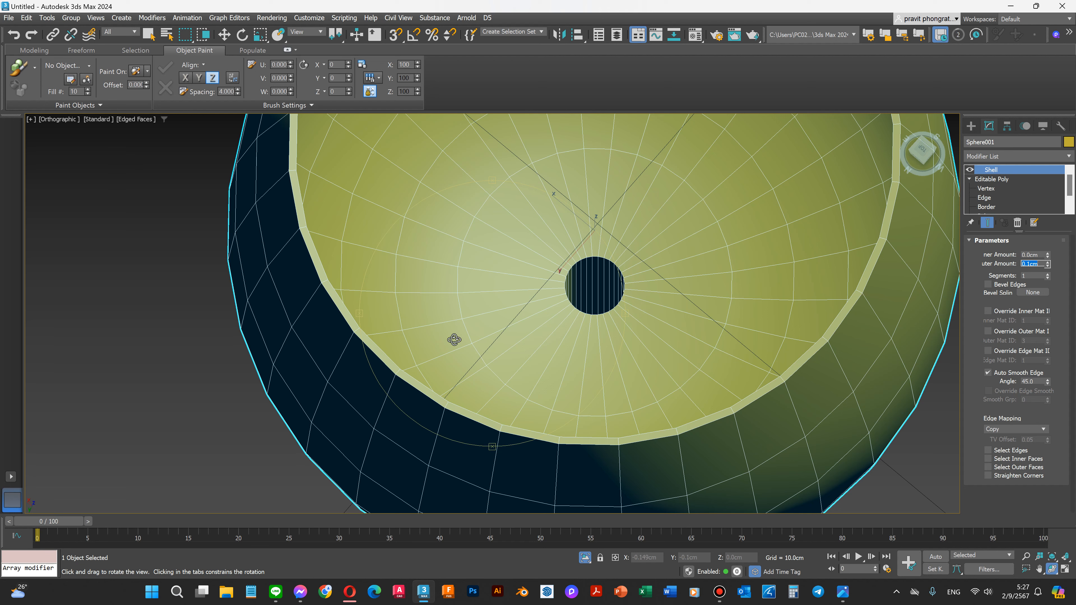
left_click_drag(589, 287, 818, 324)
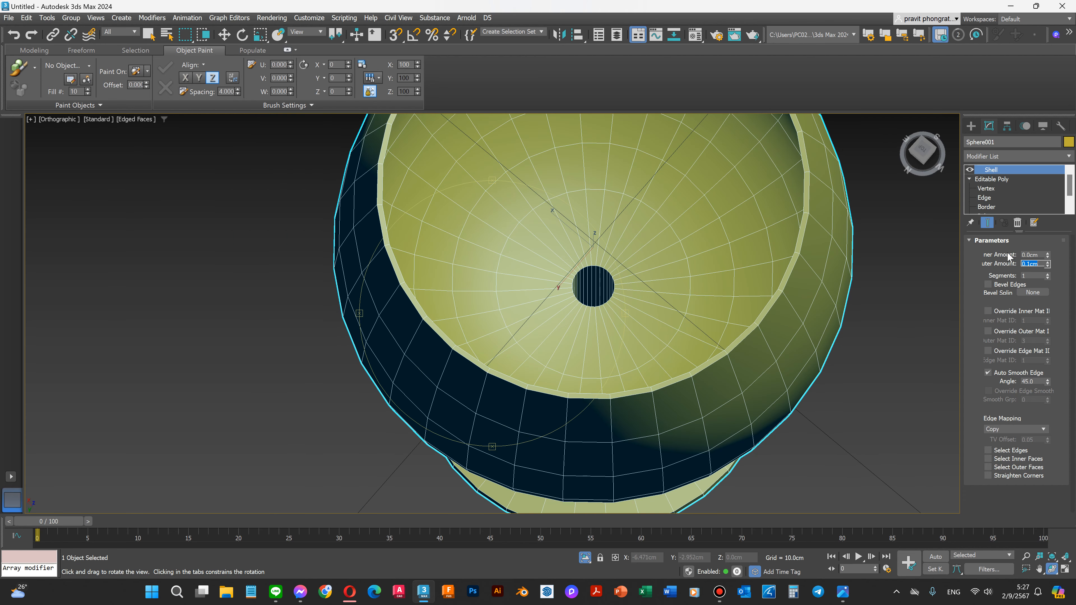
Enter edge editing on the Editable Poly beneath the Shell modifier, working around the stem hole inside the bowl.
left_click(985, 198)
left_click(649, 270)
scroll(637, 275, "up", 3)
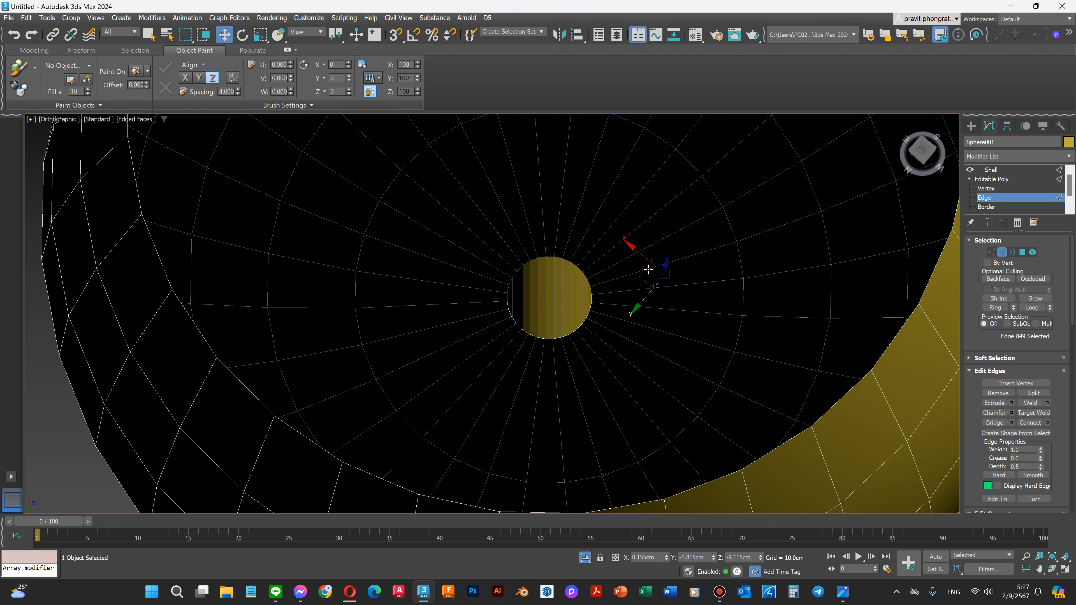
left_click(630, 274)
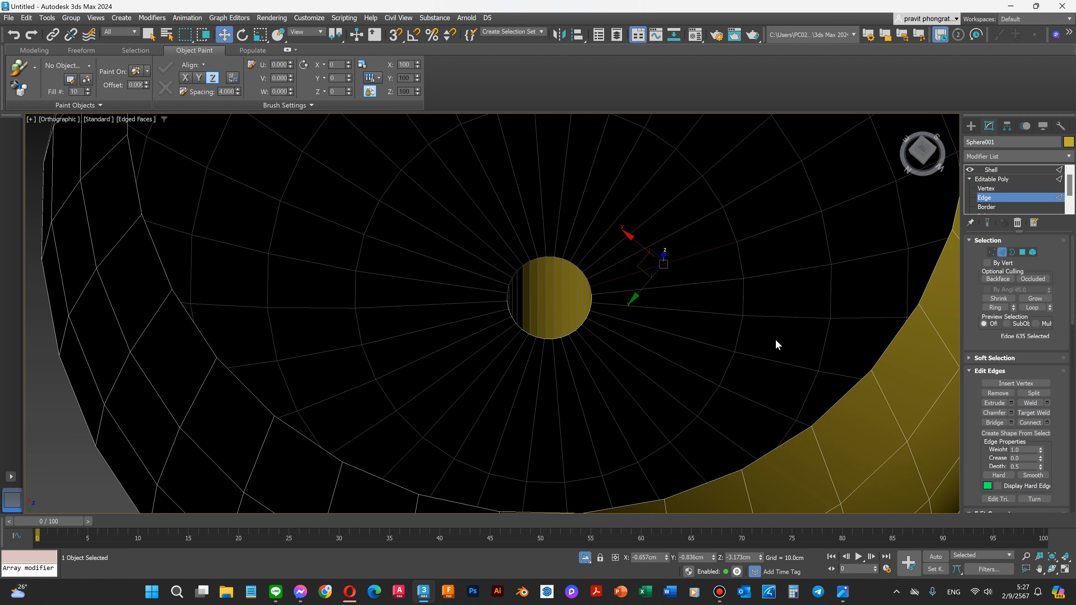
left_click(1036, 308)
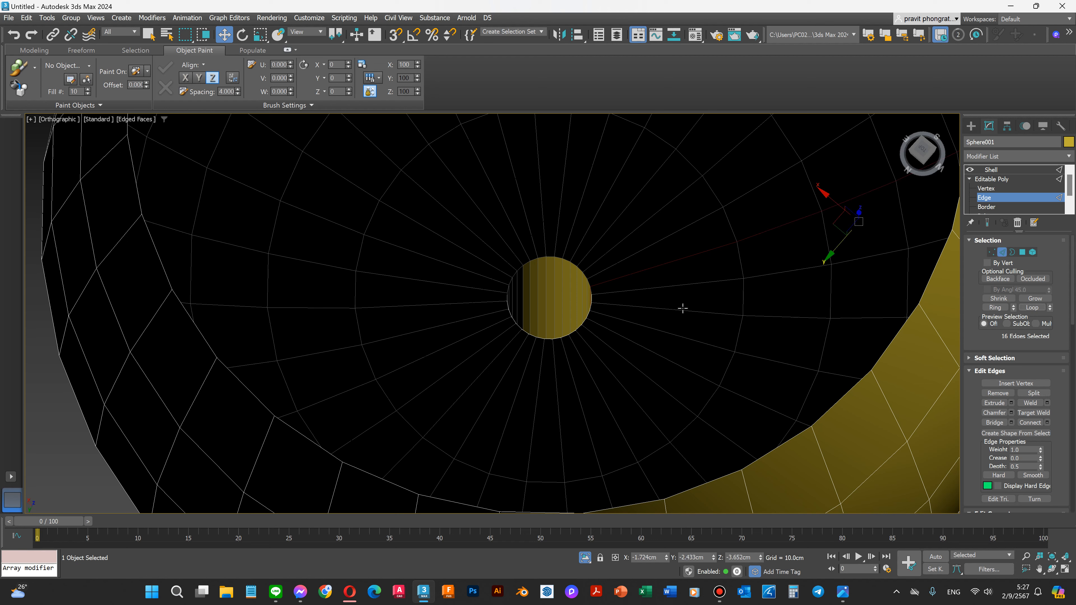
left_click(677, 285)
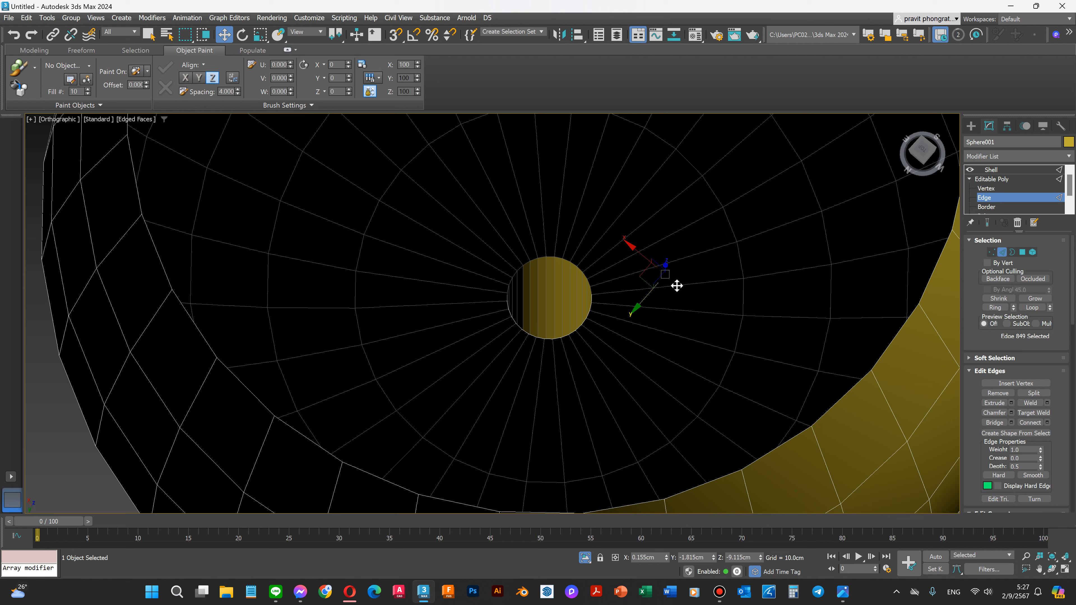
left_click(679, 287)
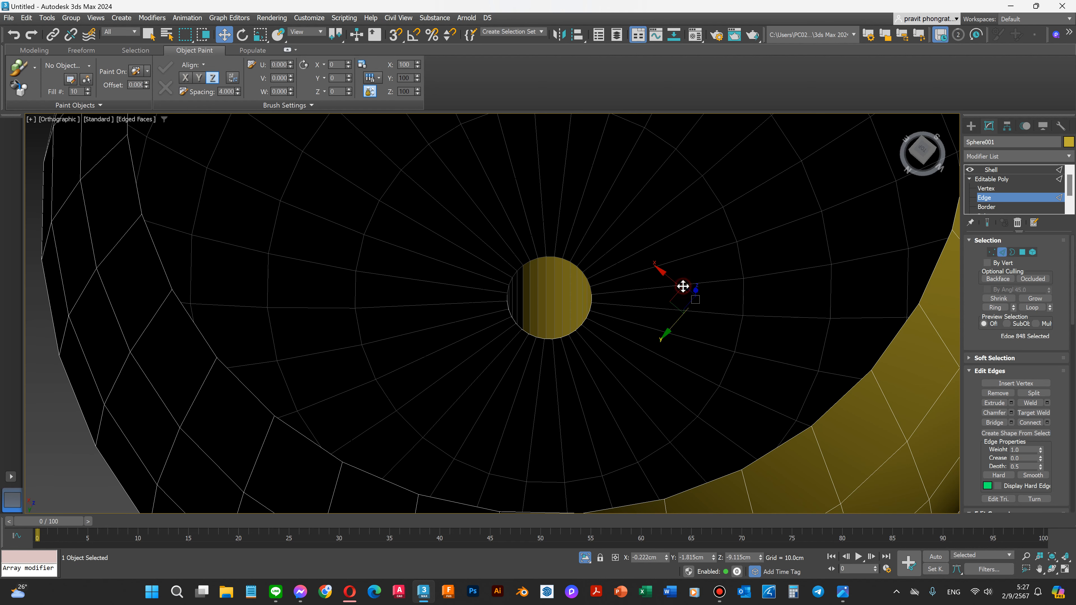
left_click(683, 286)
scroll(590, 295, "up", 5)
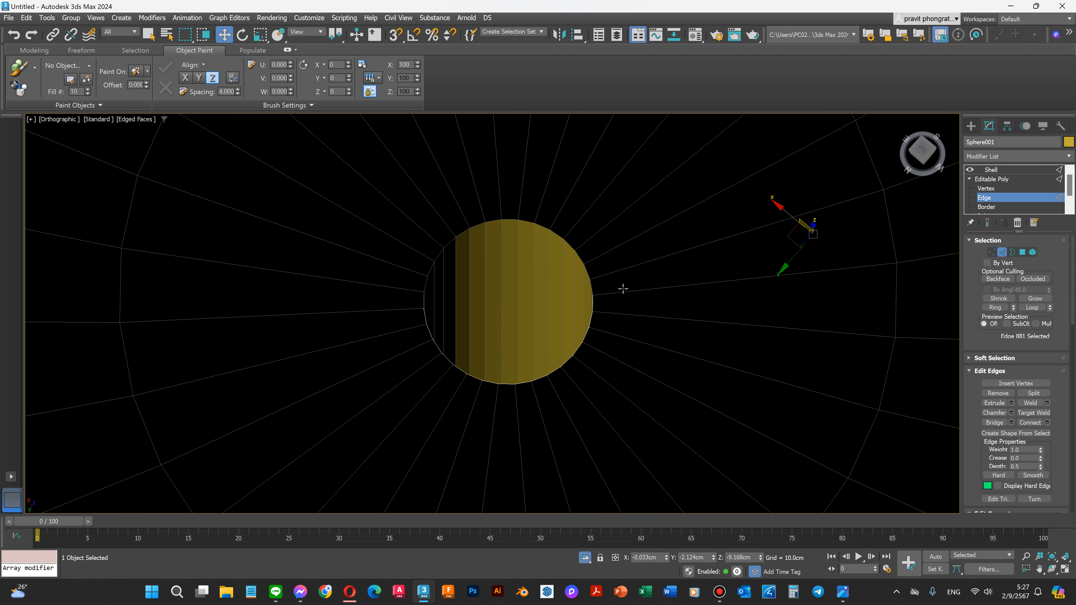
left_click(612, 272)
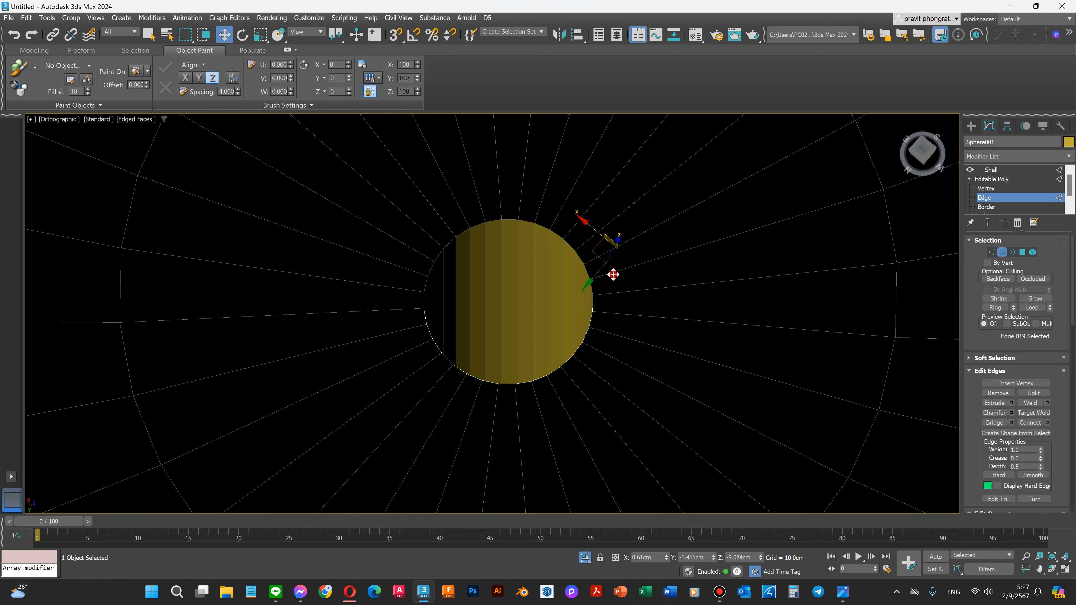
left_click(545, 324)
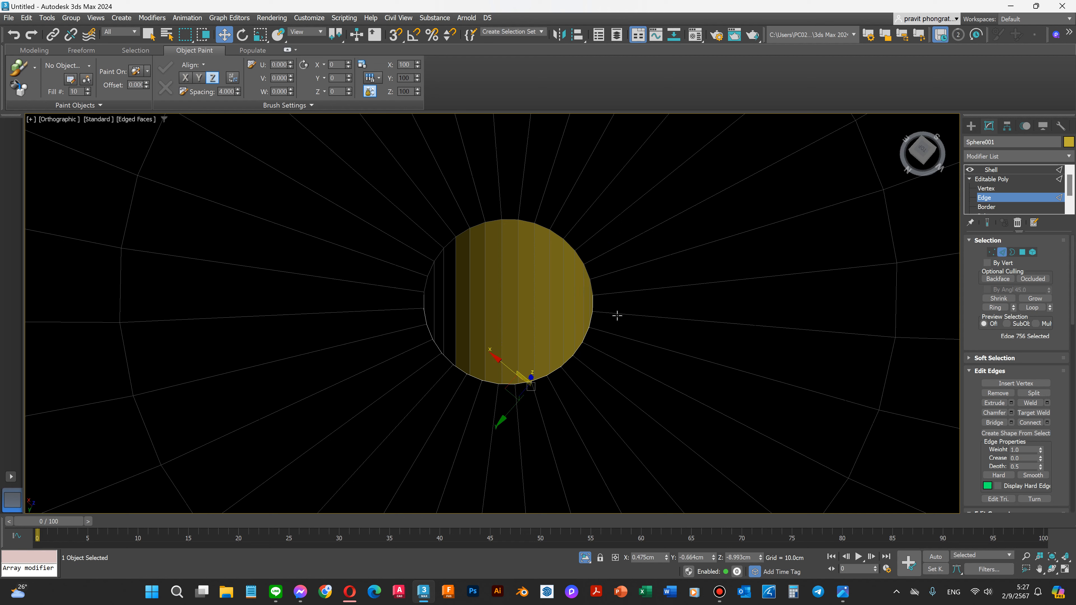
left_click(616, 312)
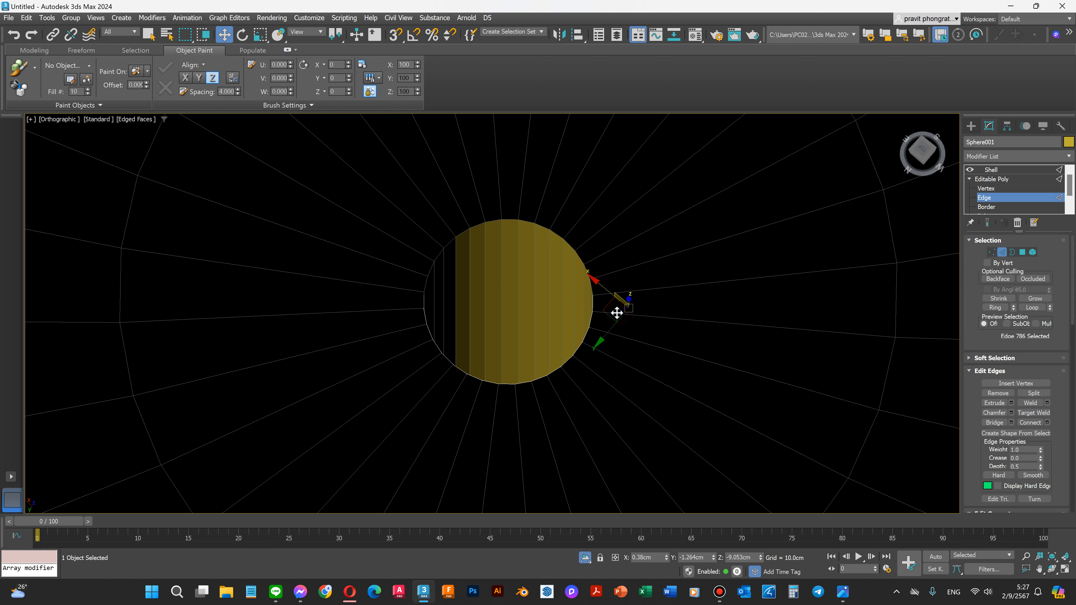
scroll(580, 361, "up", 5)
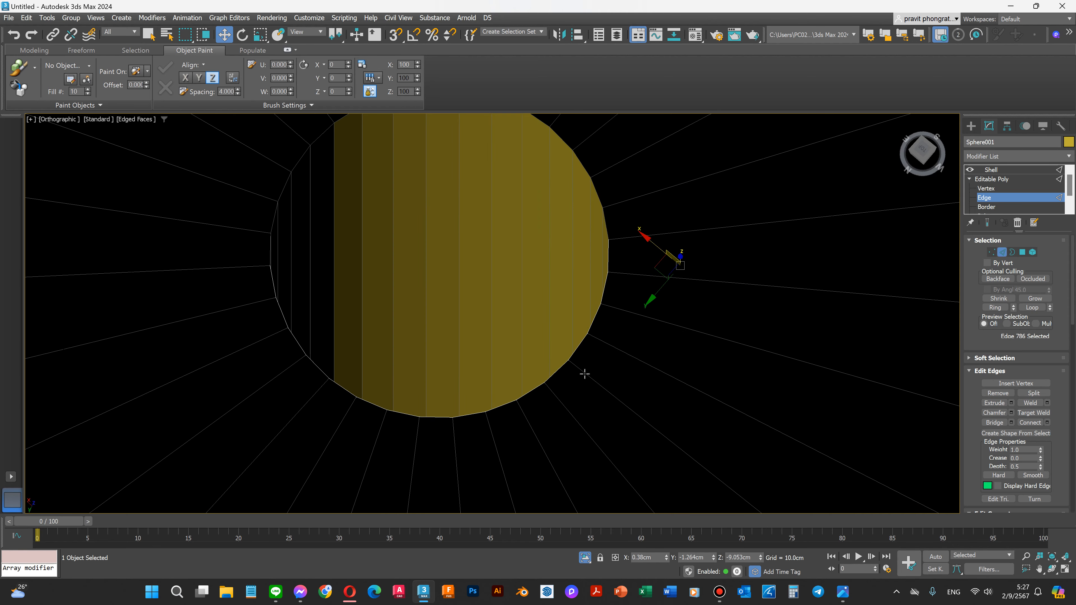
scroll(591, 353, "down", 8)
left_click(540, 321)
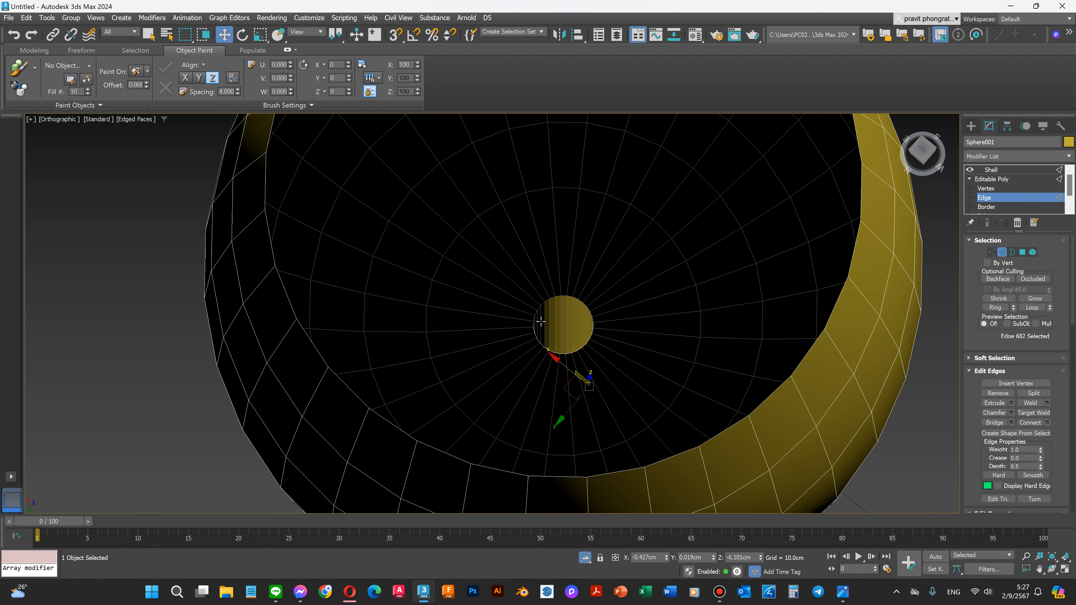
left_click(947, 466)
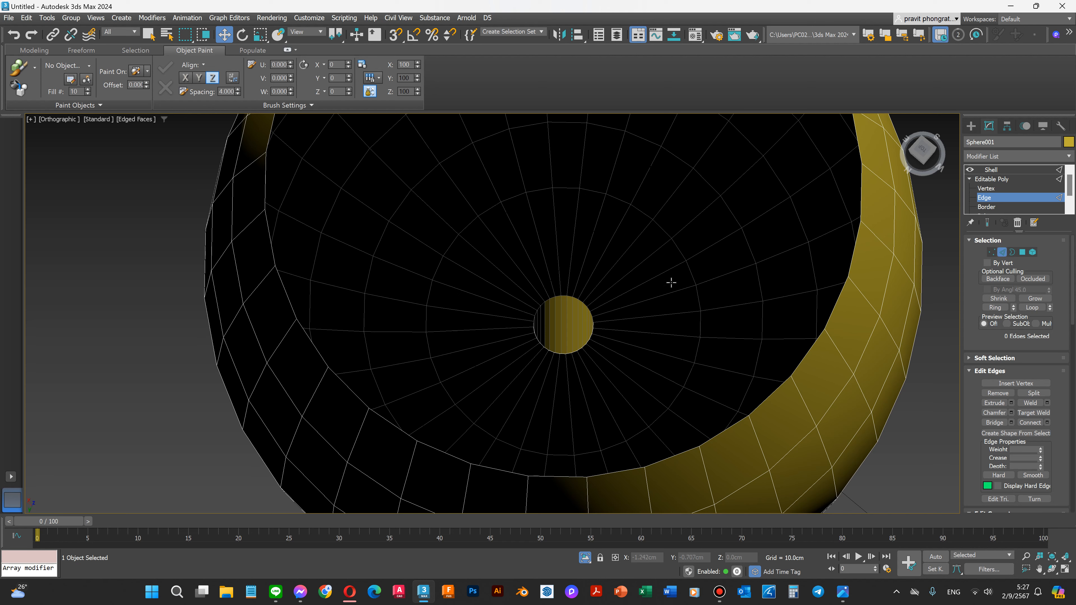
Connect the full ring of radial edges around the stem hole with one segment, slid closer to the hole.
left_click(648, 225)
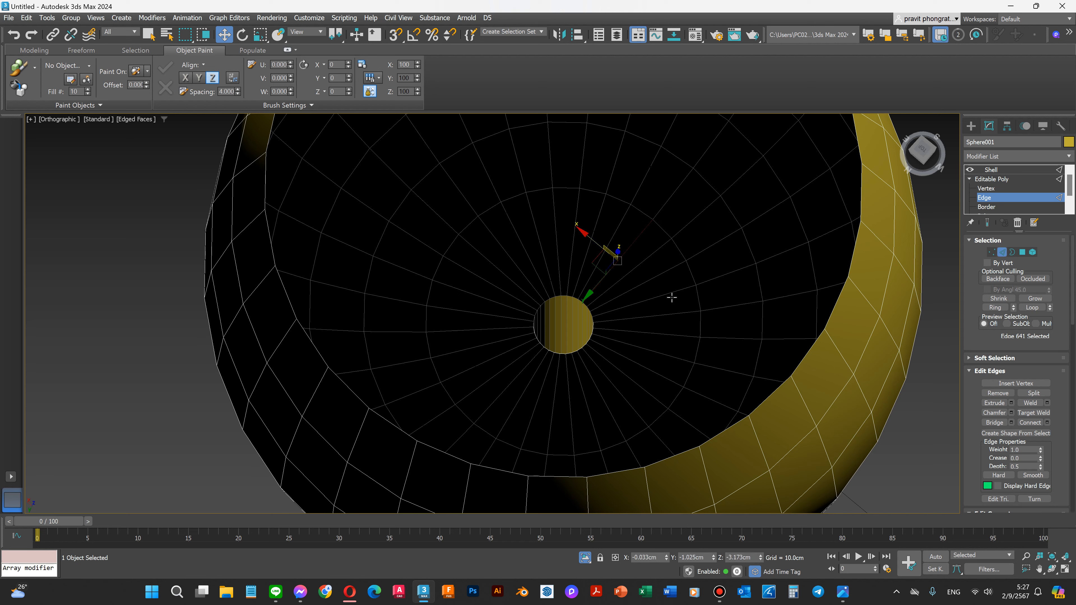
left_click(996, 310)
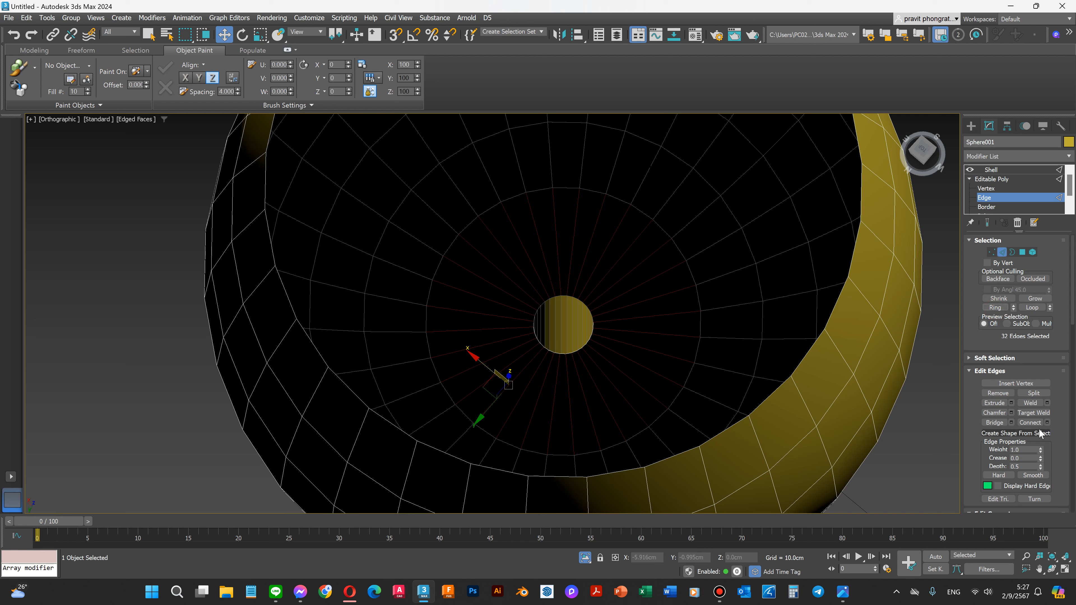
left_click(1047, 423)
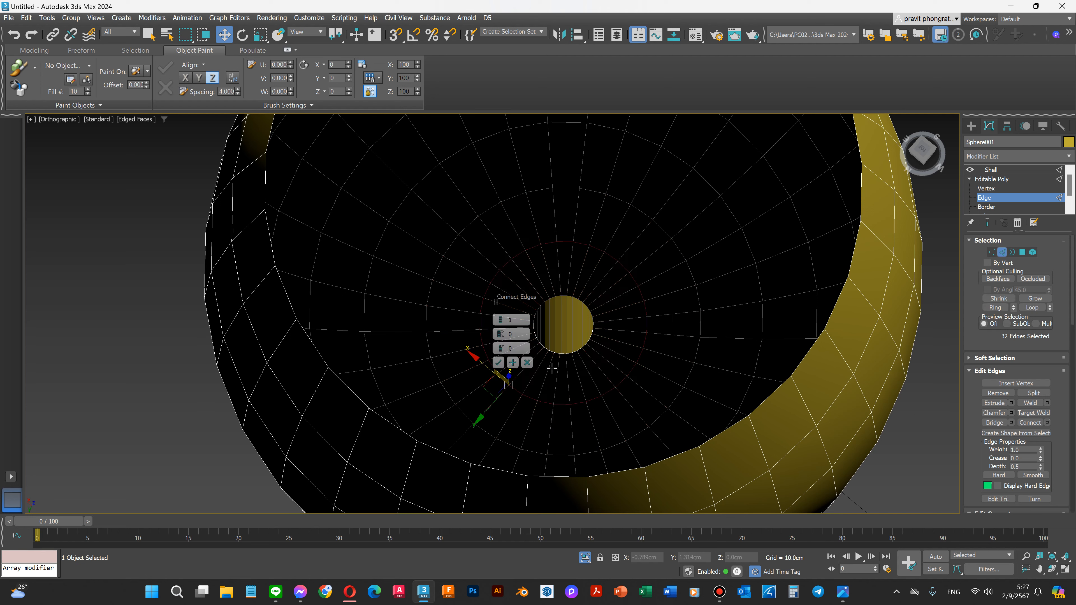
left_click_drag(501, 348, 502, 321)
left_click(498, 362)
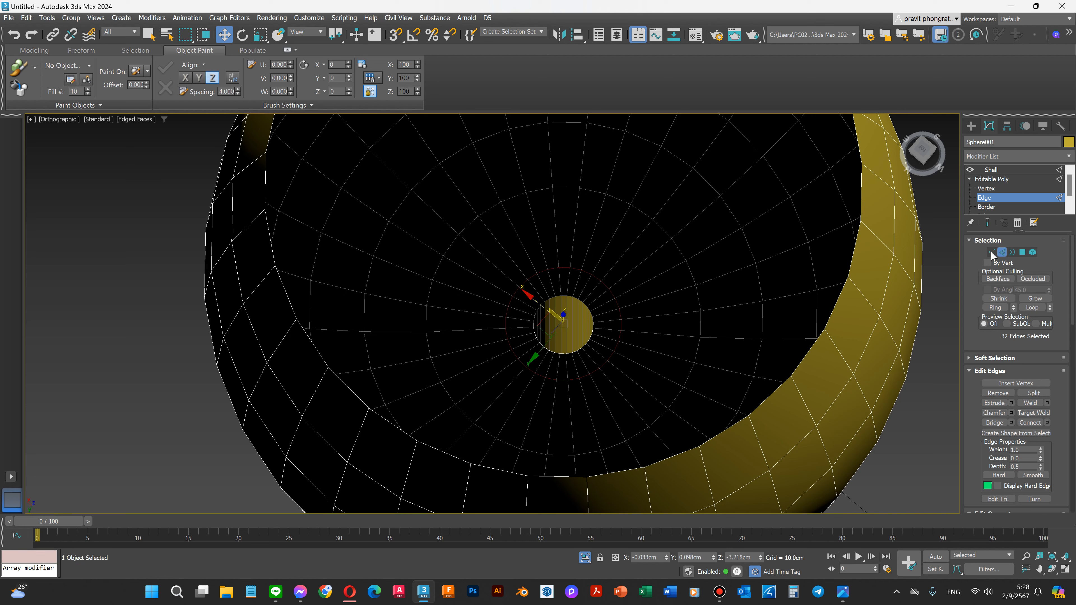
Select the narrow ring of polygons surrounding the stem hole and delete it.
scroll(988, 211, "down", 2)
left_click(989, 197)
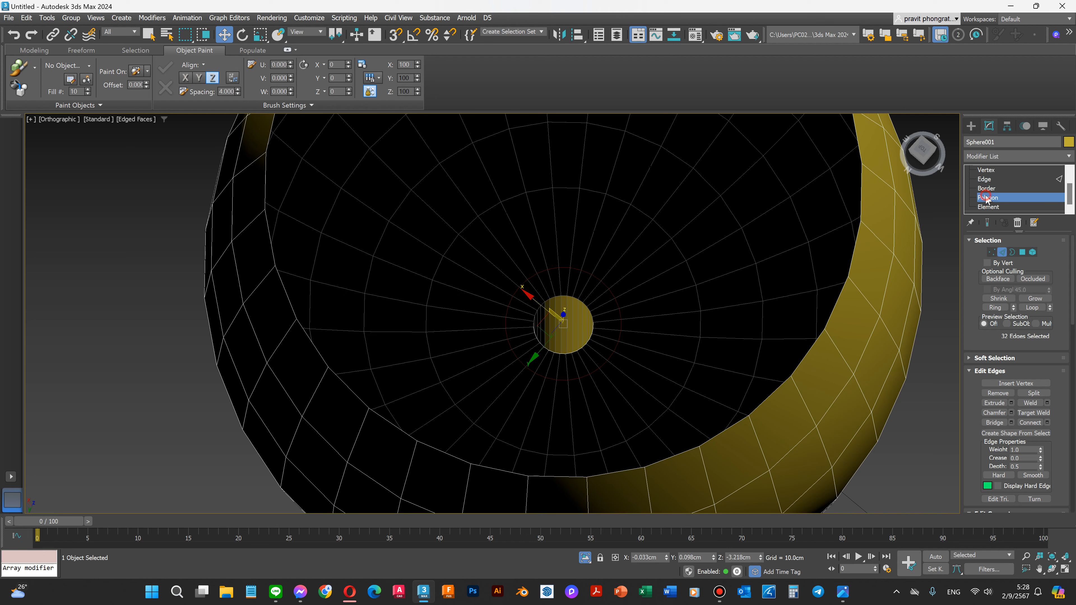
left_click(564, 280)
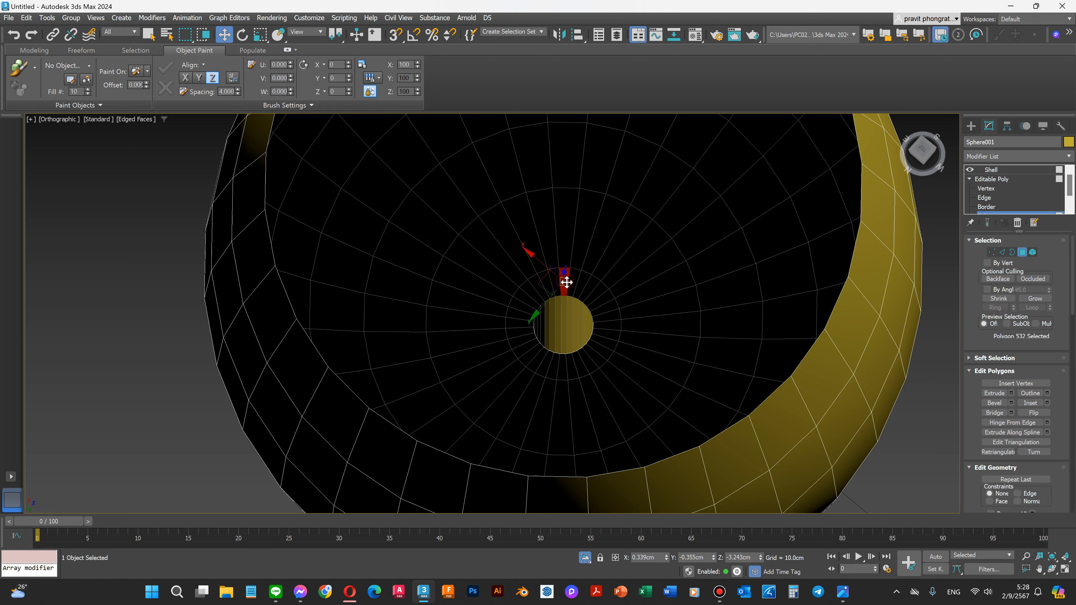
scroll(558, 273, "up", 3)
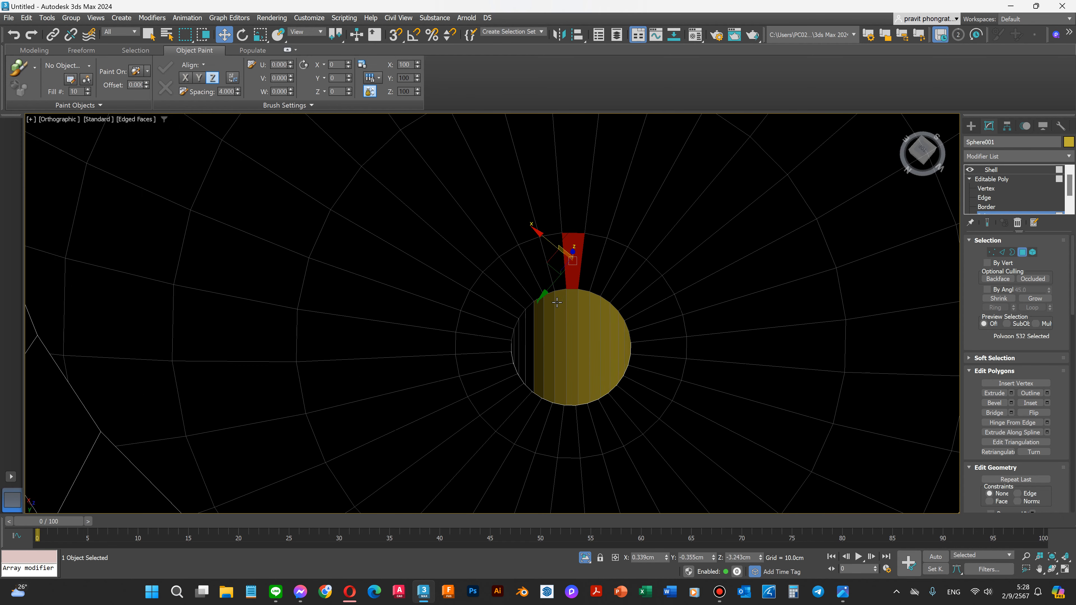
left_click(555, 263, "shift")
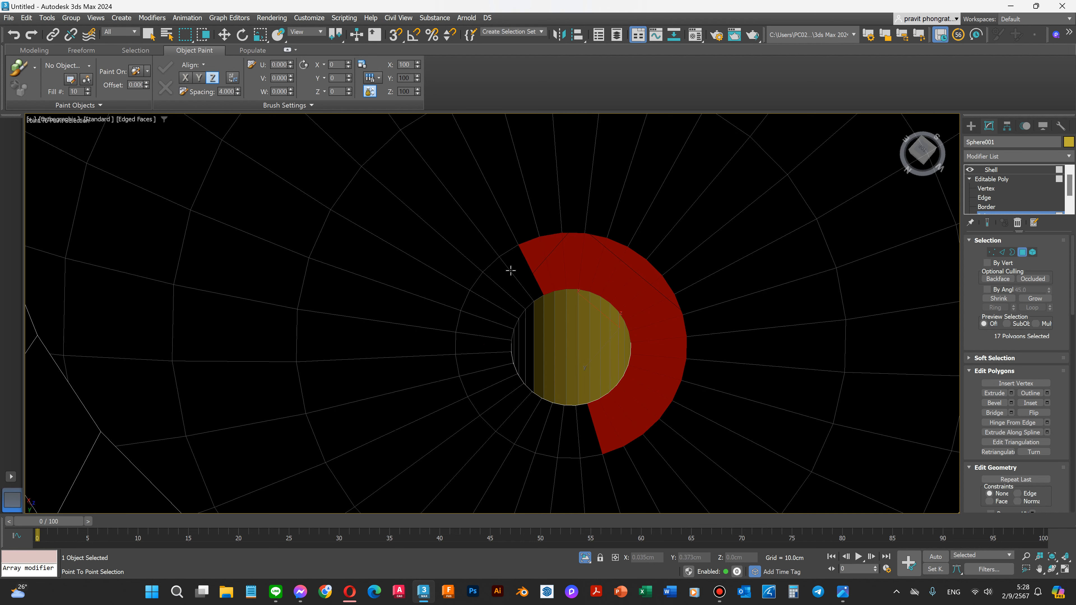
right_click(589, 429)
key("Delete")
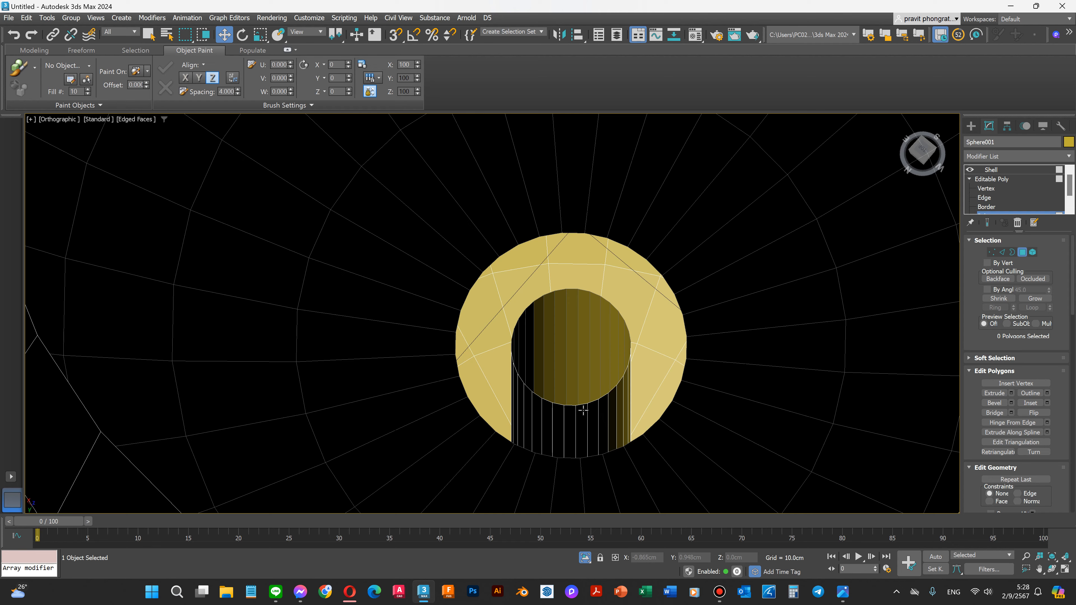
Check the opening around the stem from several angles and undo the deletion of the polygon ring.
scroll(583, 410, "down", 2)
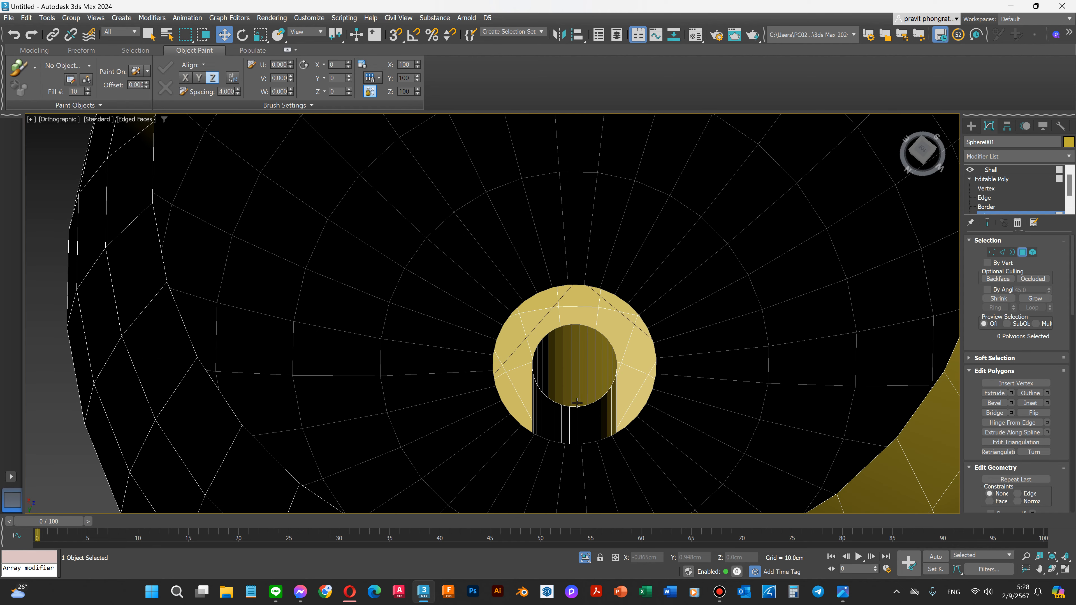
left_click(1052, 570)
left_click_drag(572, 356, 568, 329)
scroll(554, 357, "down", 5)
scroll(545, 354, "up", 10)
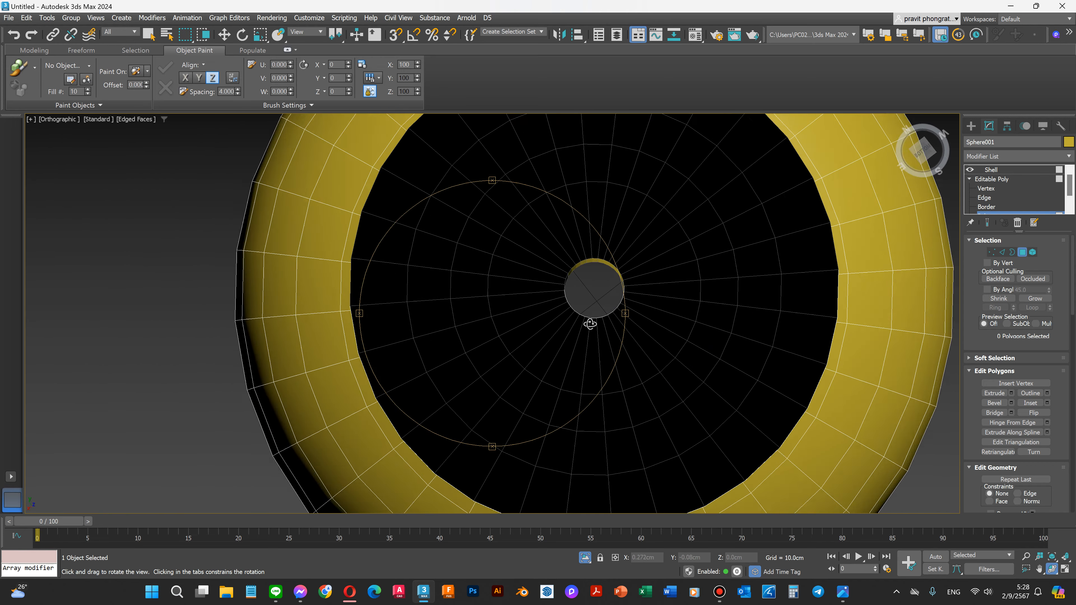
left_click_drag(608, 286, 598, 392)
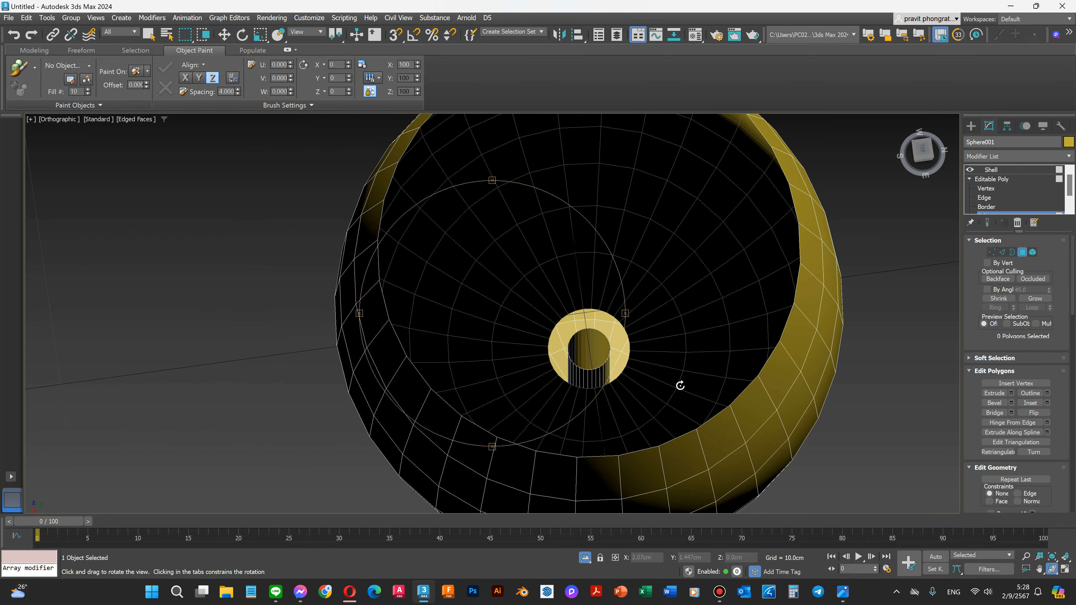
key("ctrl+z")
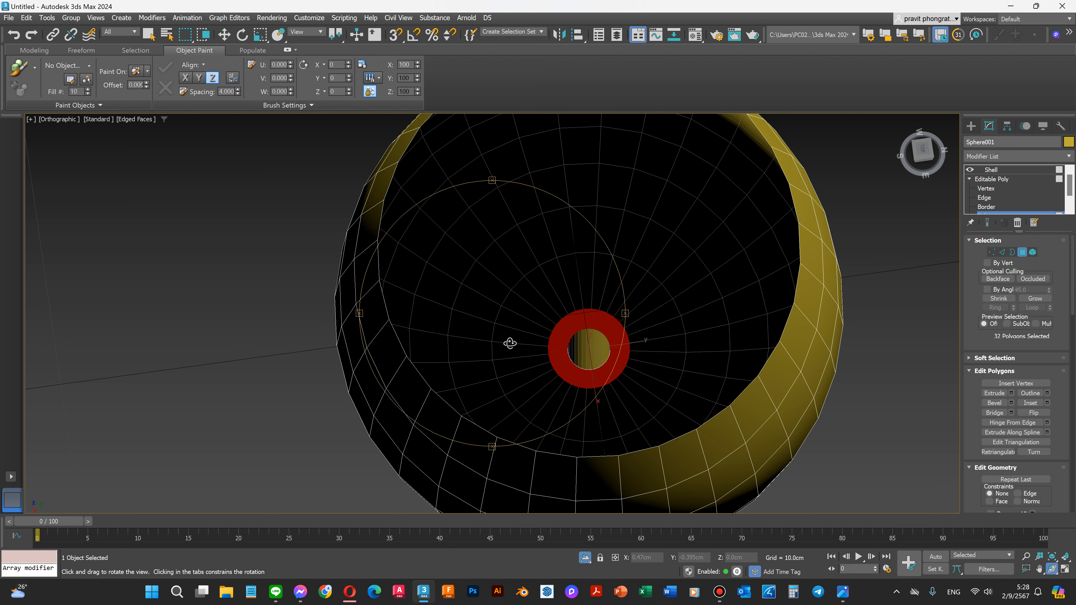
left_click_drag(644, 336, 885, 349)
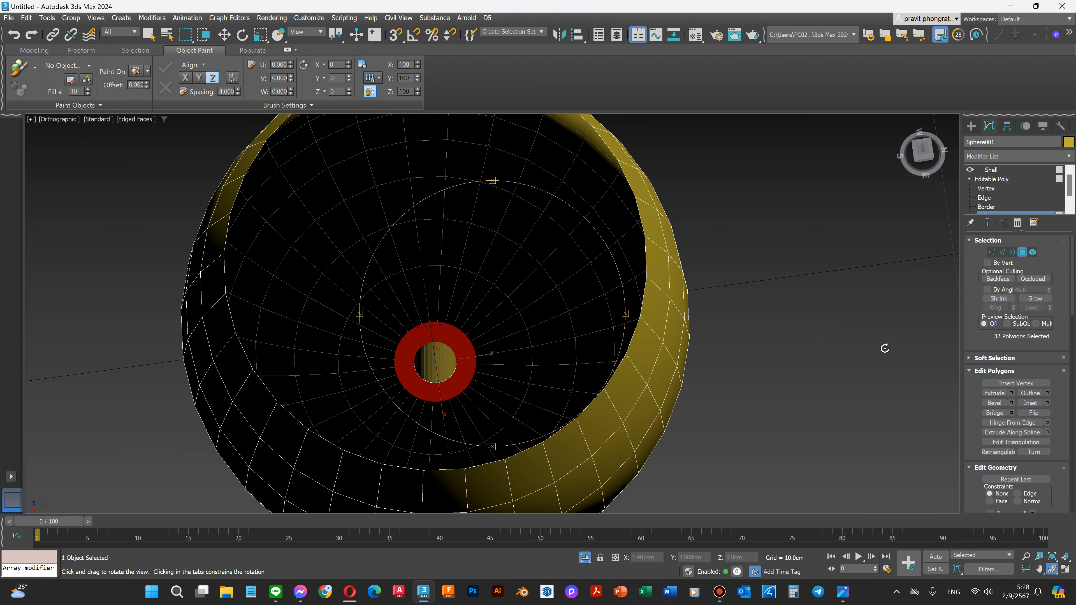
Leave polygon editing and convert the glass with its Shell modifier into a single Editable Poly.
left_click(970, 179)
key("w")
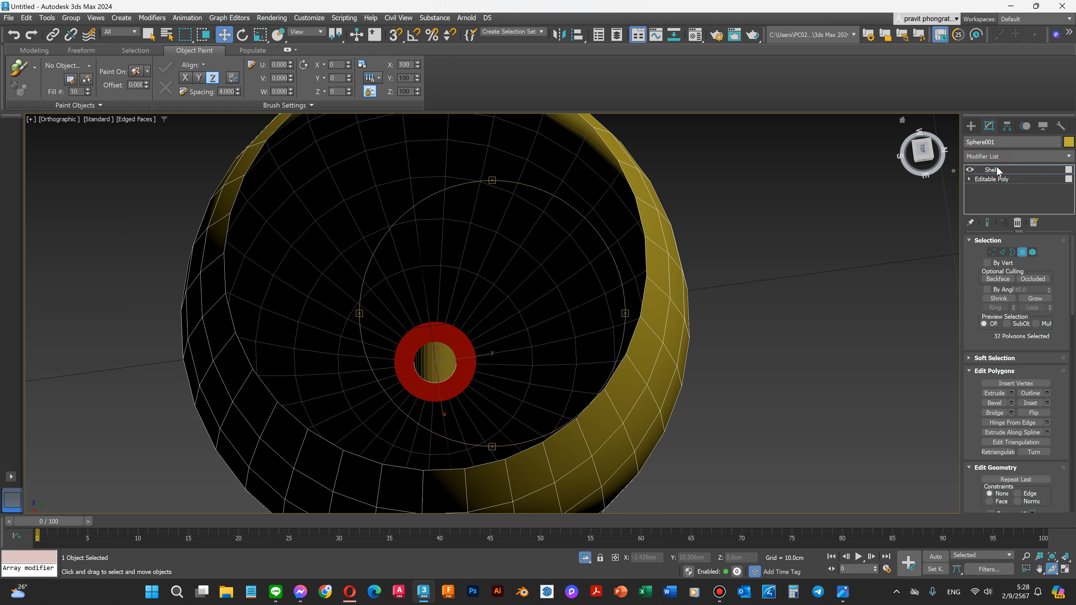
left_click(993, 169)
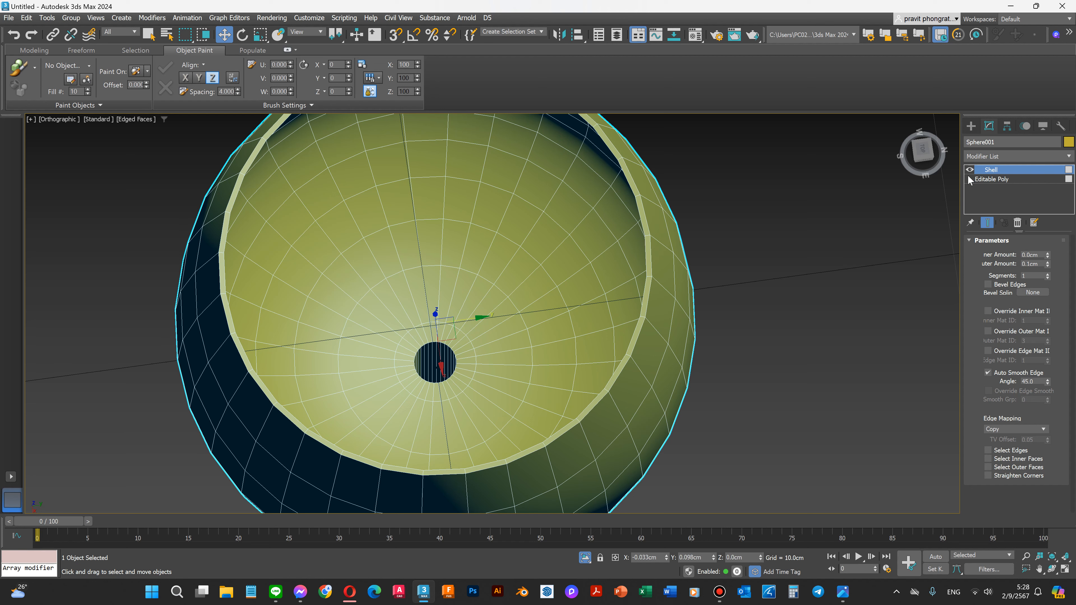
right_click(449, 303)
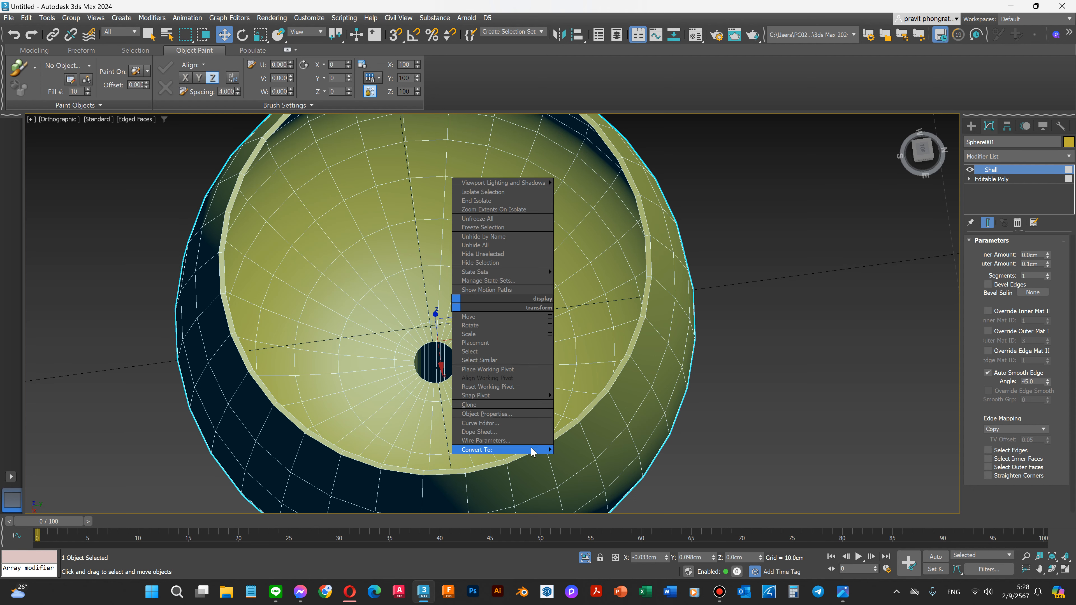
mouse_move(533, 452)
left_click(580, 458)
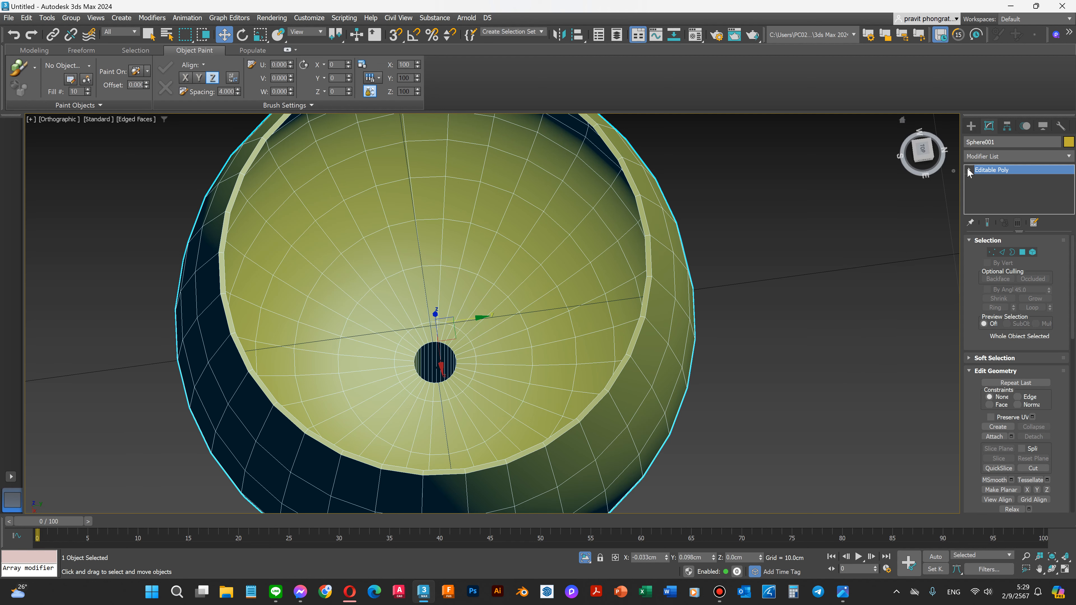
At polygon level, select the full ring of polygons surrounding the stem hole on the bowl's inner surface and delete it.
scroll(364, 384, "down", 2)
scroll(367, 386, "up", 4)
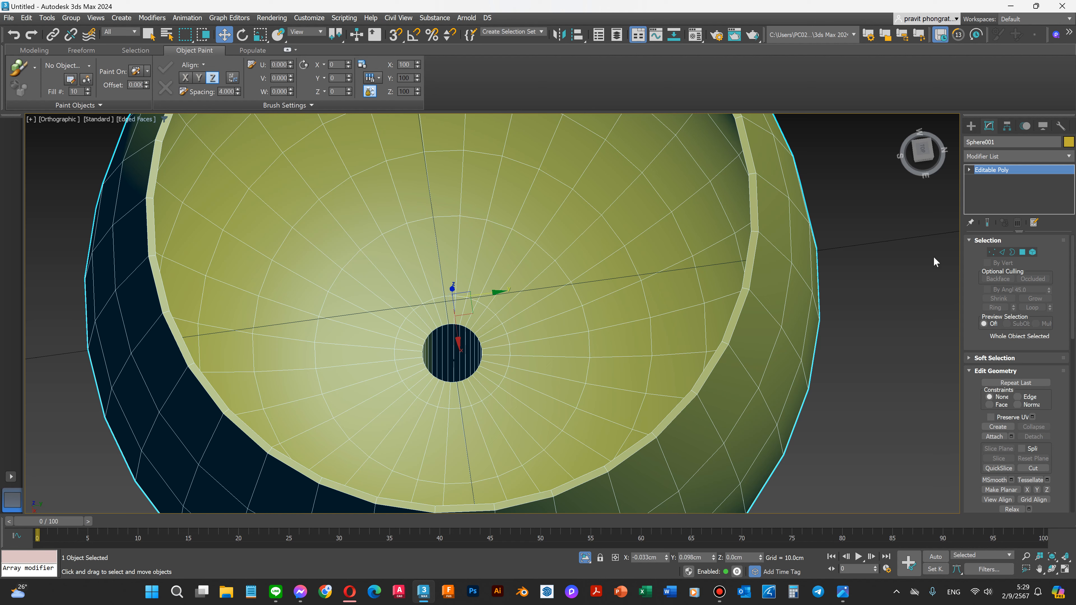
left_click(970, 171)
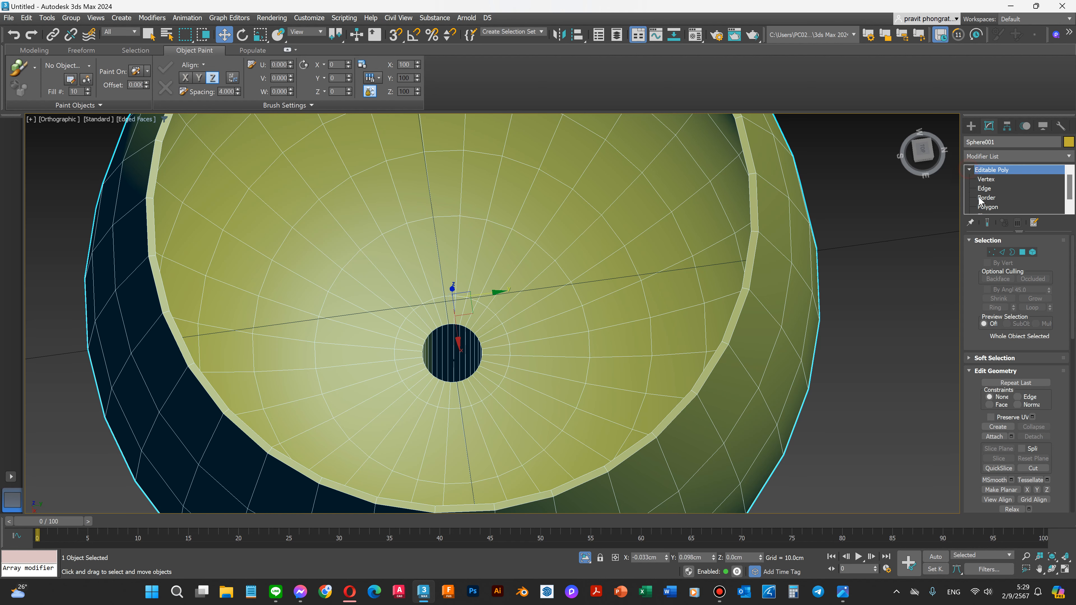
left_click(987, 206)
scroll(438, 326, "up", 4)
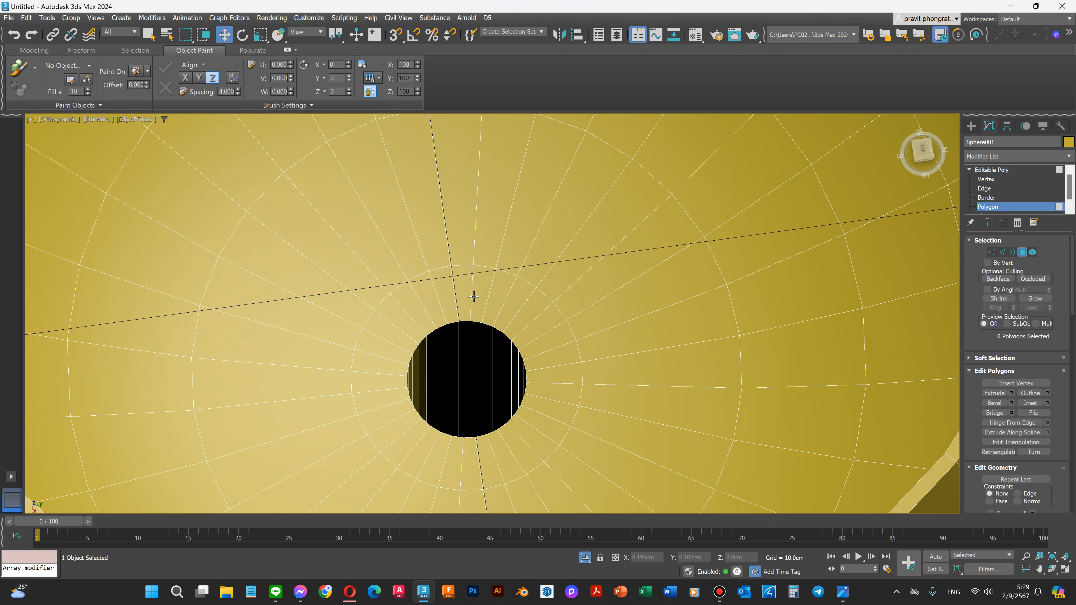
left_click(466, 294)
left_click(449, 296, "ctrl")
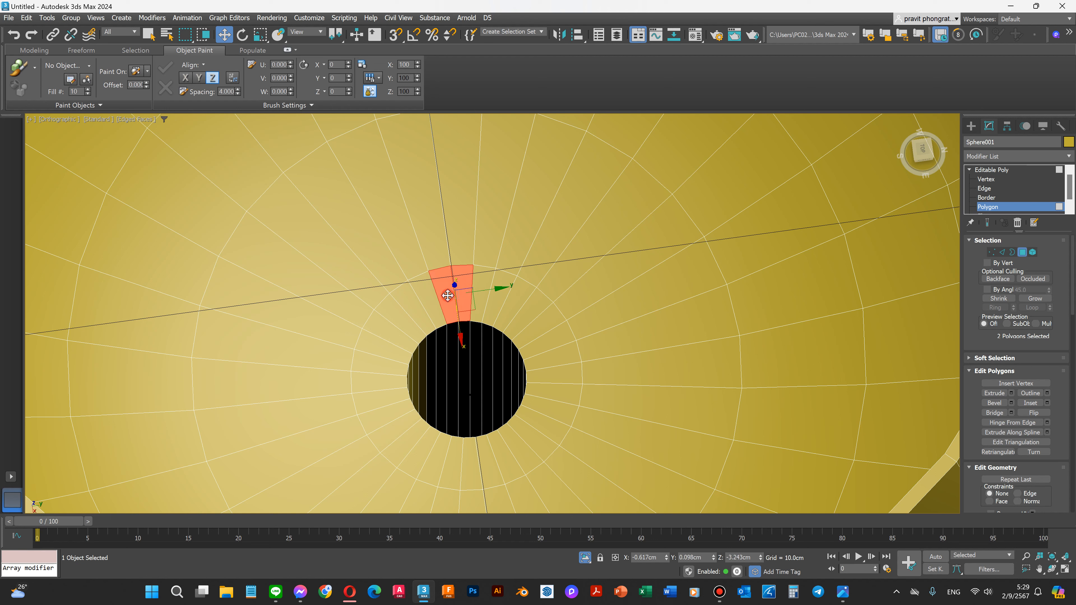
left_click(429, 296, "ctrl")
left_click(394, 319, "ctrl")
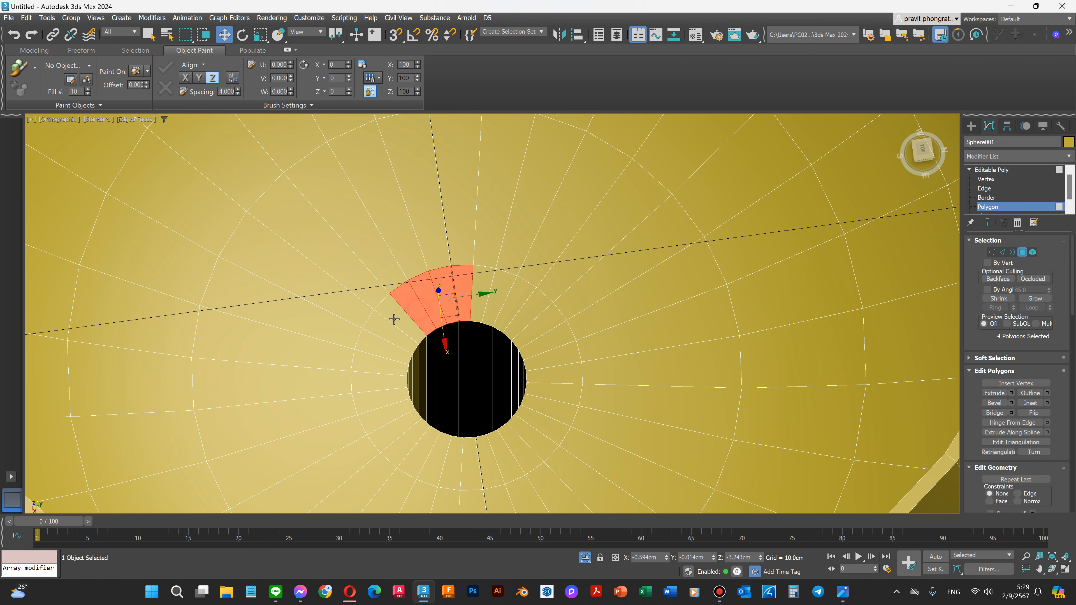
key("shift")
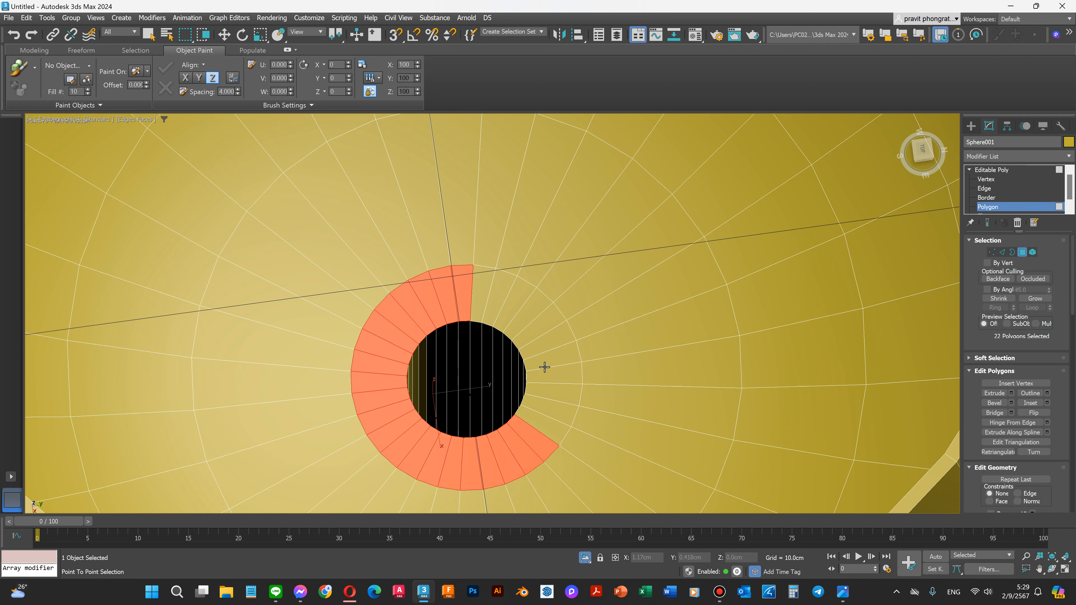
left_click(463, 293)
key("w")
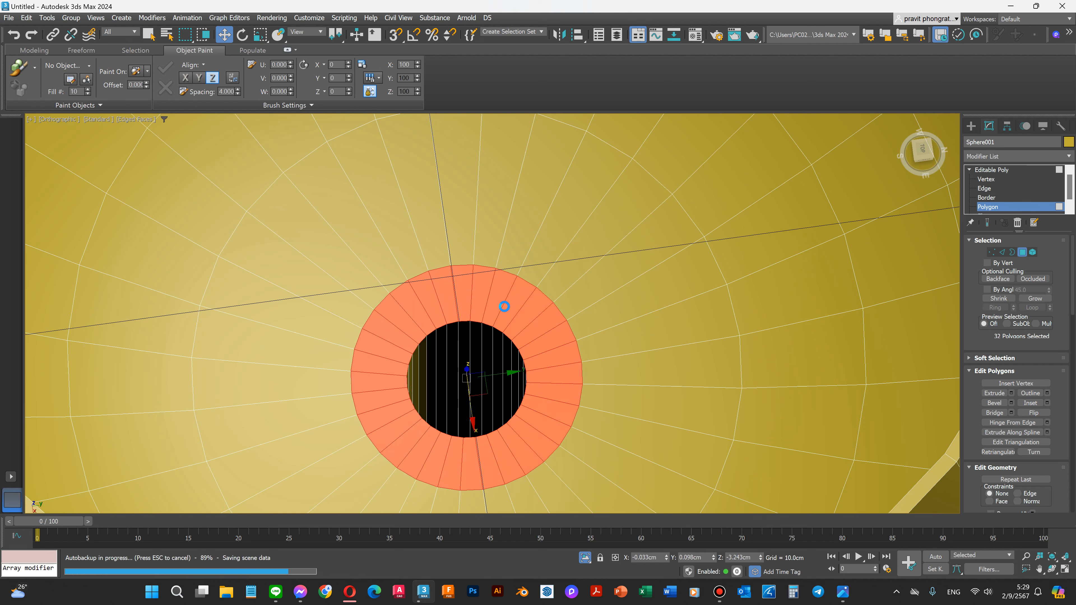
key("Delete")
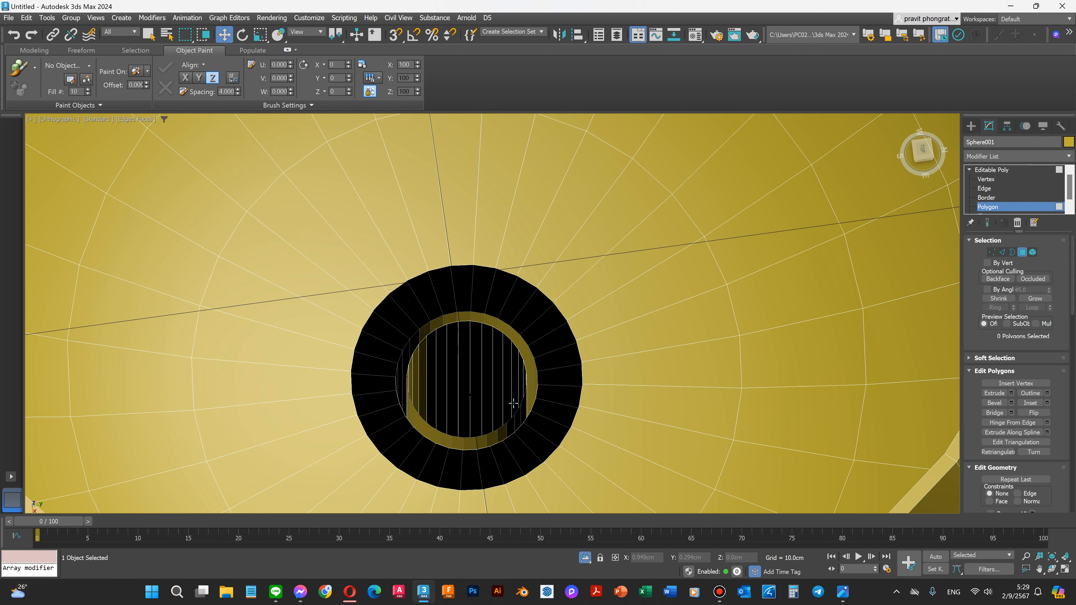
Select the full ring of long polygons forming the inner wall of the stem, seen through the bowl opening, and delete it.
scroll(467, 358, "down", 3)
left_click(1052, 569)
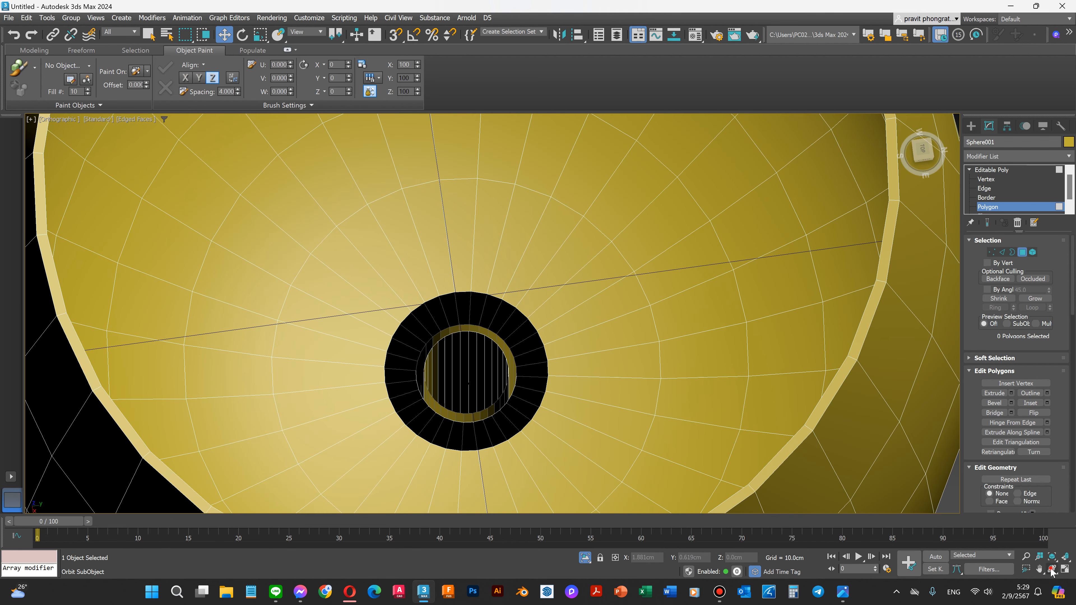
left_click_drag(558, 395, 450, 370)
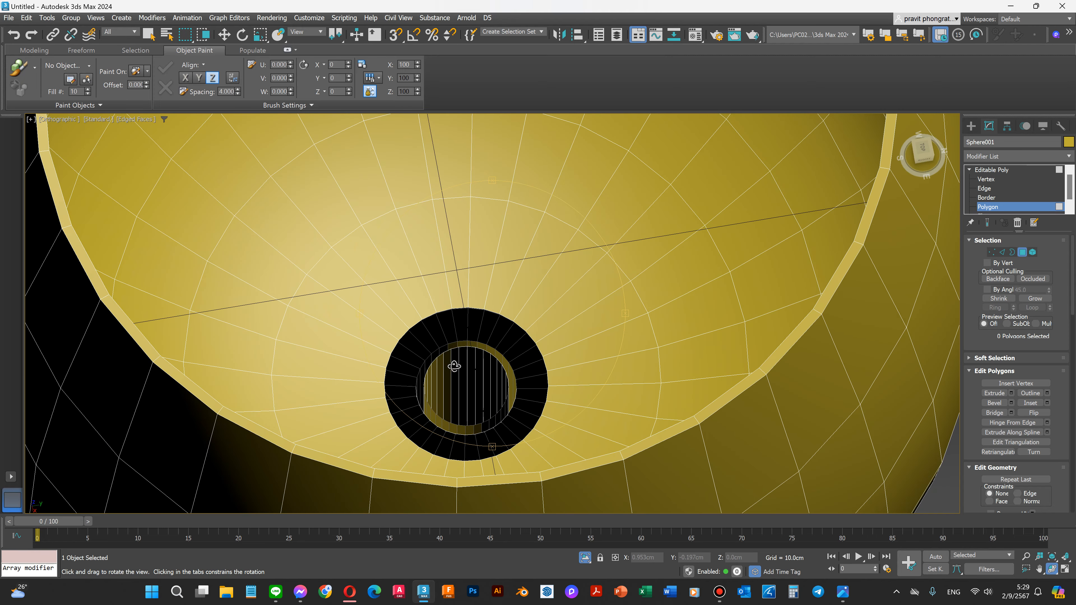
scroll(443, 396, "up", 3)
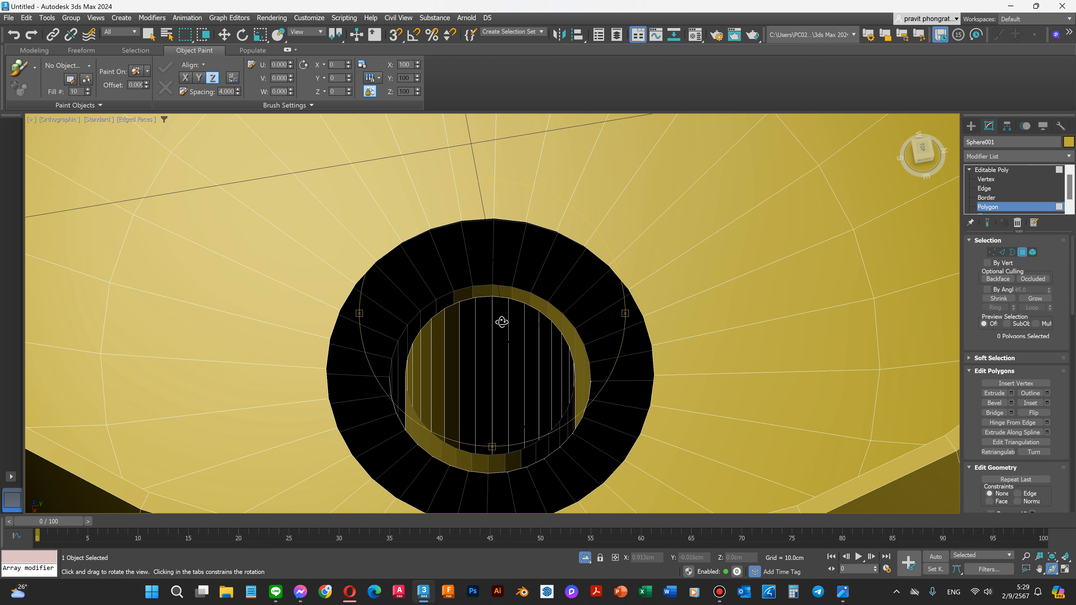
key("w")
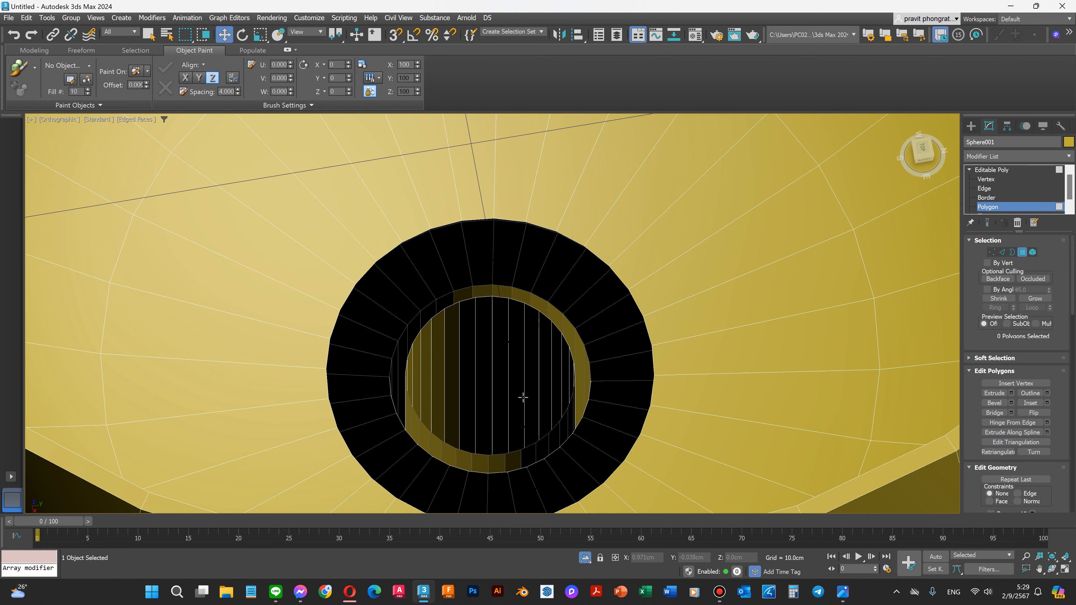
left_click(566, 370)
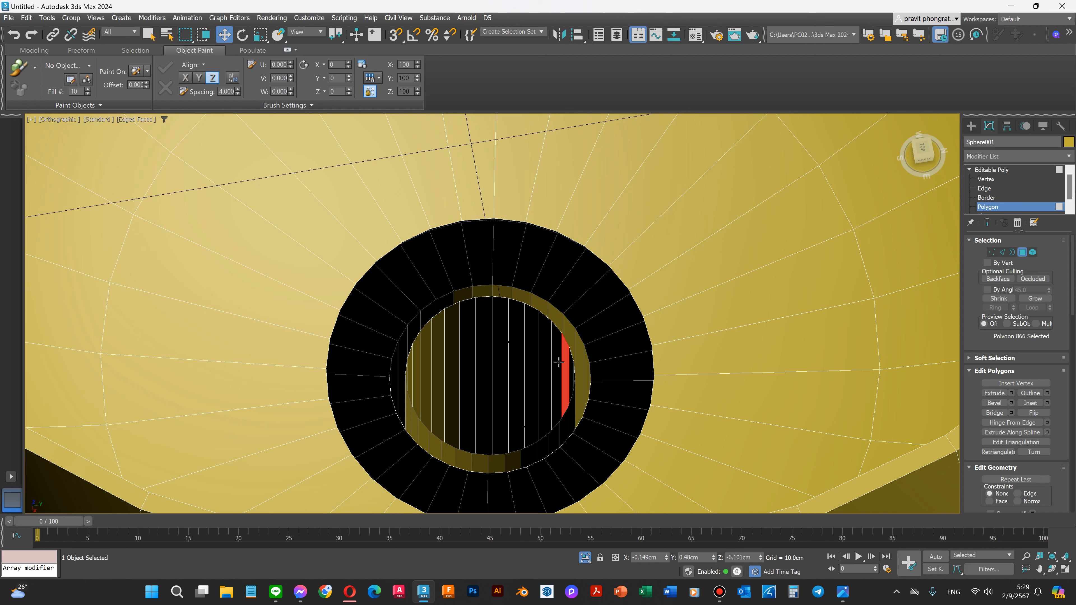
left_click_drag(558, 361, 564, 393)
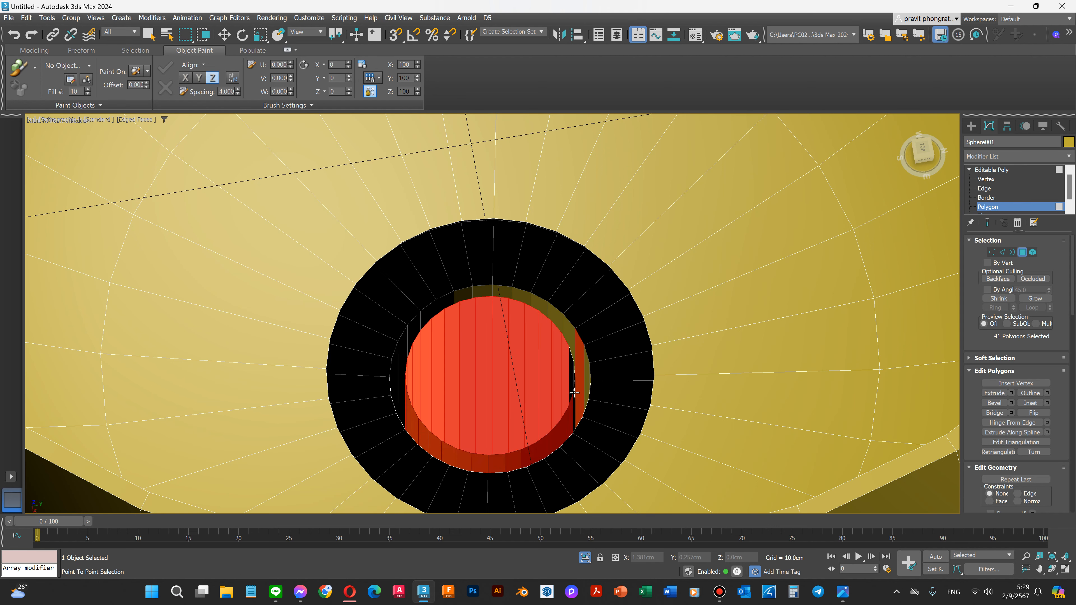
key("w")
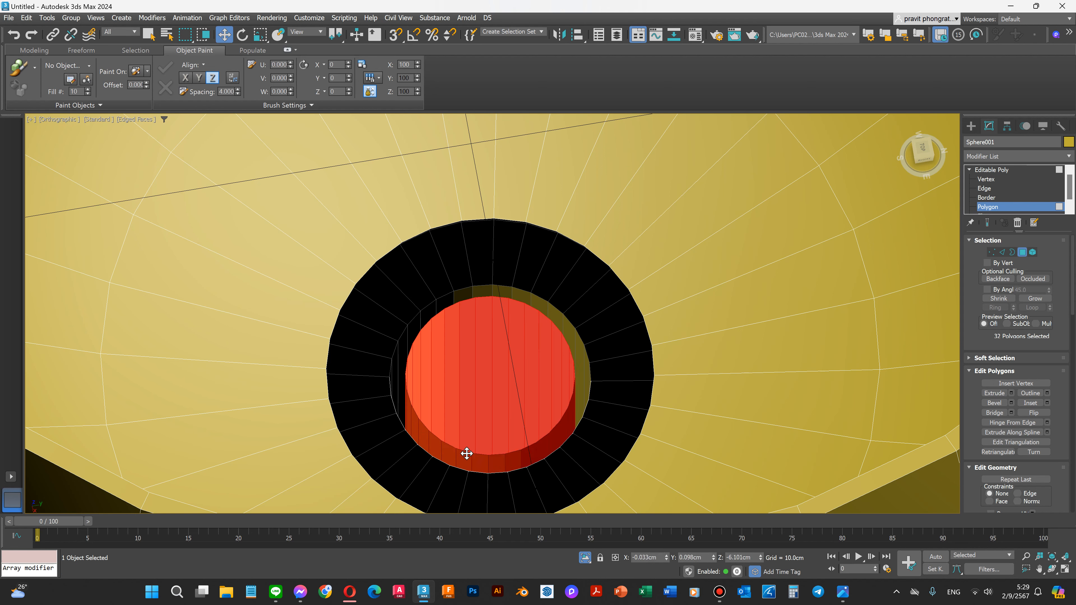
left_click(467, 453)
Select the polygons on the underside of the glass's foot wedge by wedge, from the centre hole out to the narrow outer rim.
scroll(490, 396, "down", 4)
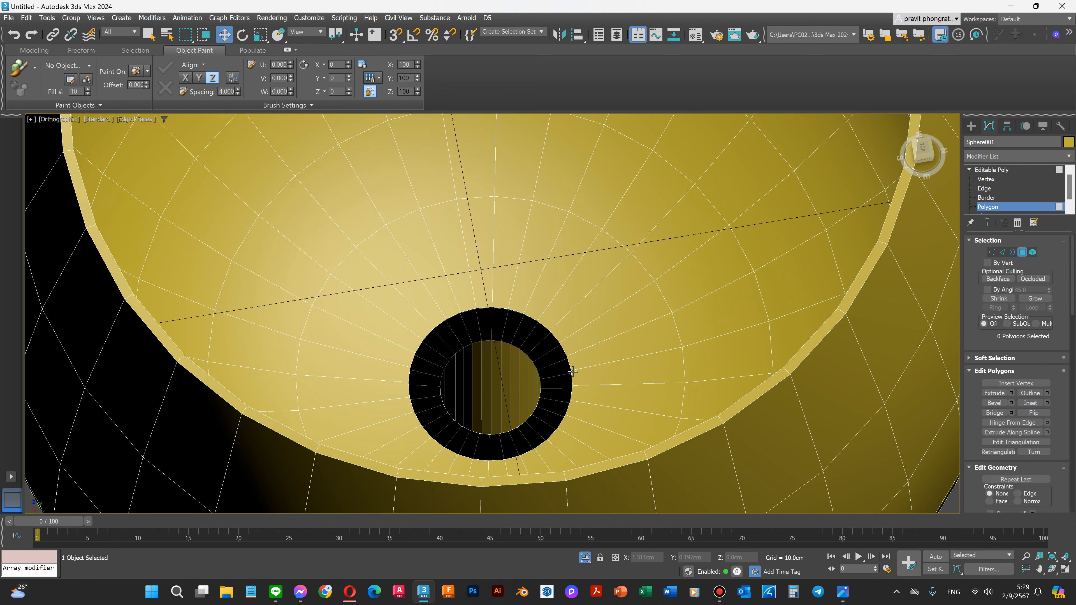
scroll(510, 347, "down", 2)
scroll(533, 418, "down", 7)
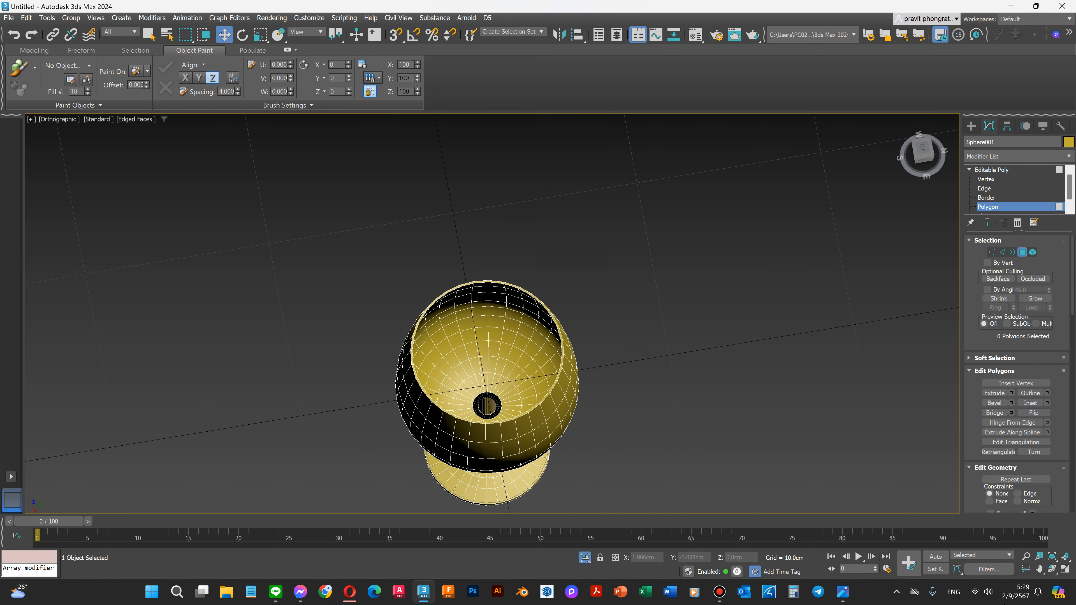
left_click(1051, 572)
left_click_drag(480, 409, 492, 473)
scroll(496, 469, "up", 6)
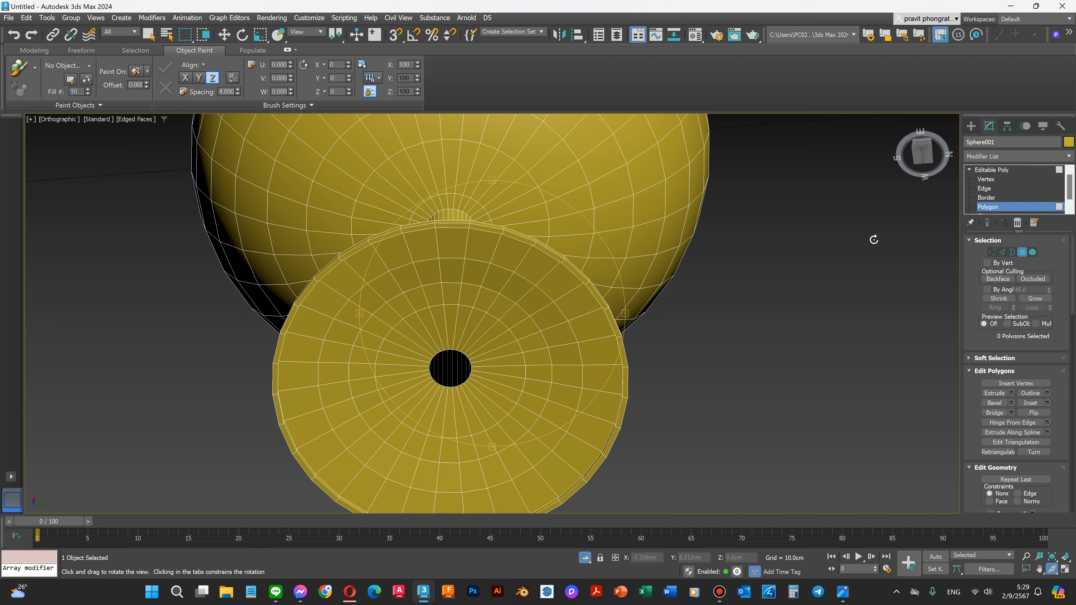
right_click(574, 338)
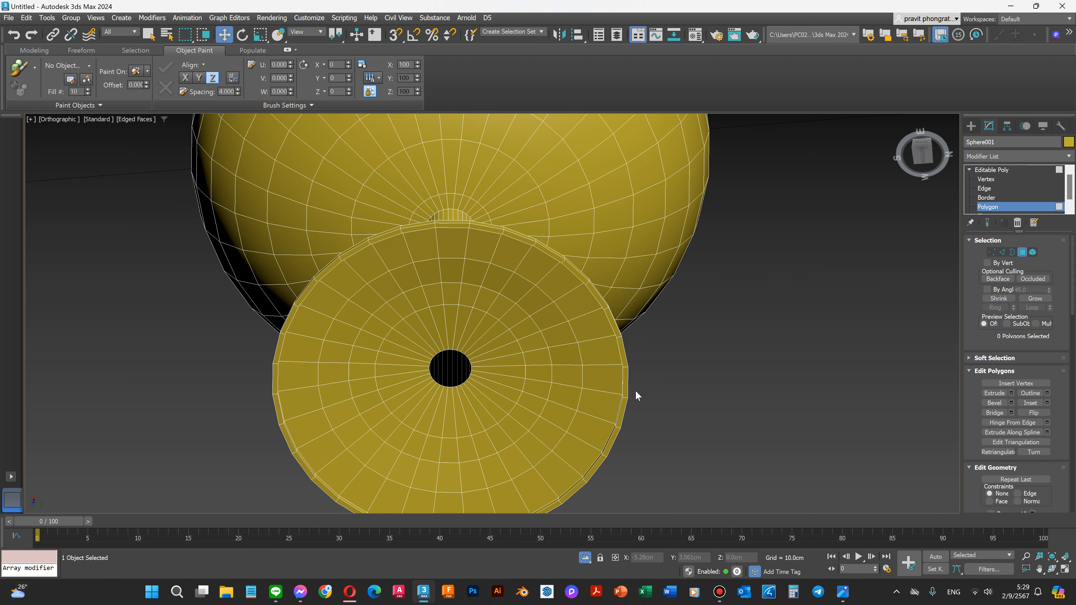
left_click(625, 384)
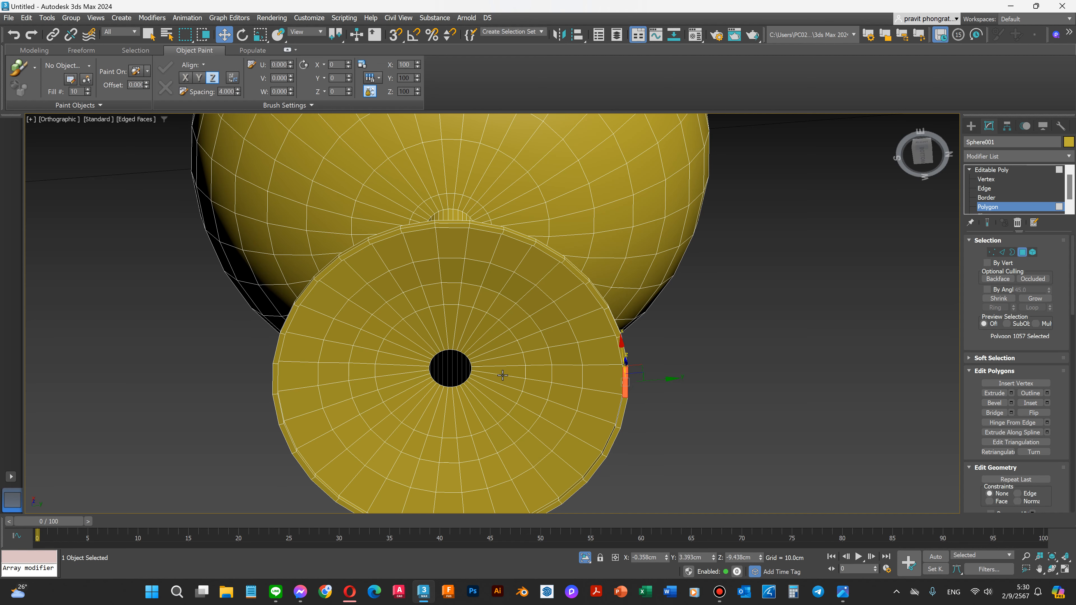
scroll(497, 373, "up", 2)
scroll(497, 373, "up", 2)
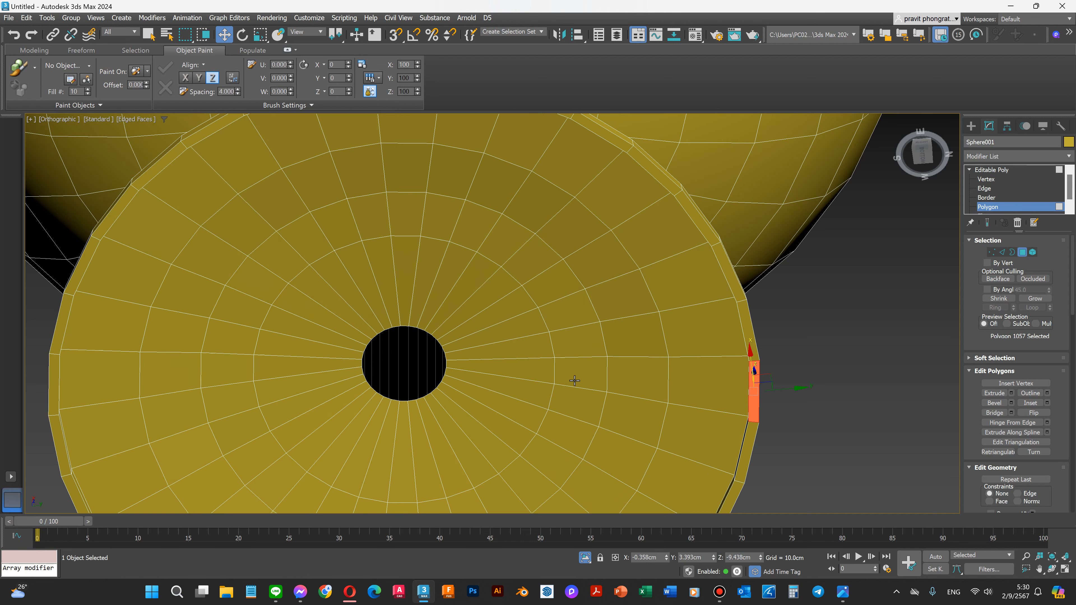
left_click(751, 334)
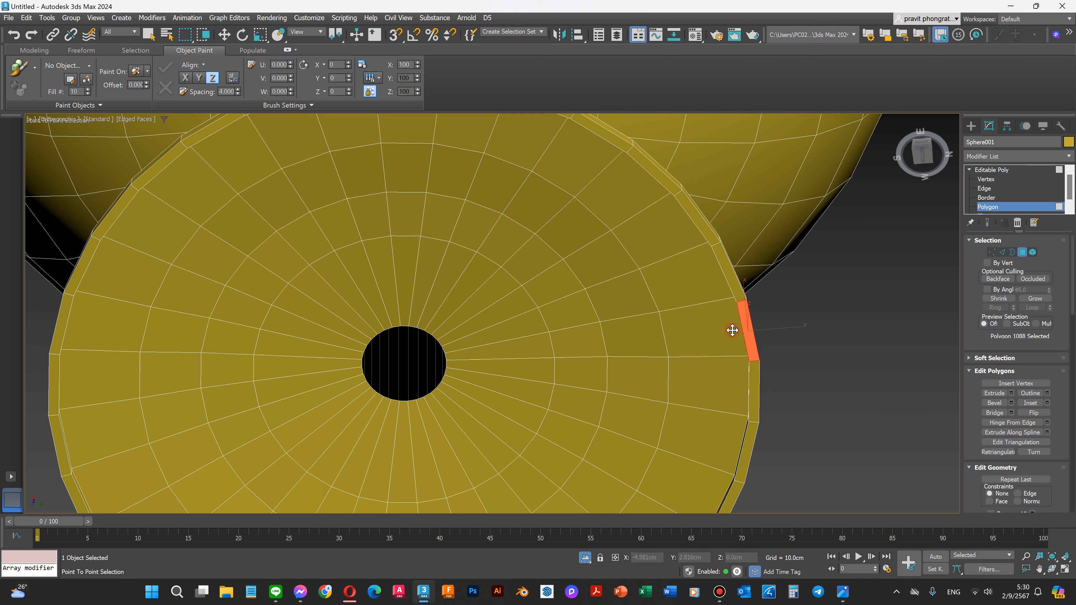
left_click(688, 331, "ctrl")
left_click(632, 336, "ctrl")
left_click(578, 341, "ctrl")
left_click(496, 352, "ctrl")
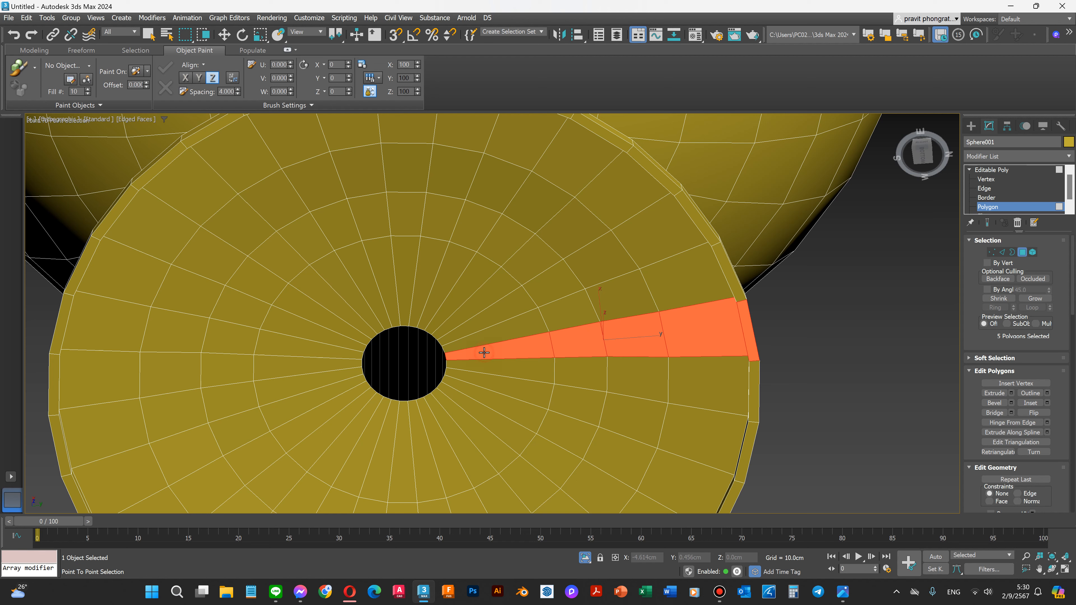
left_click(482, 334, "ctrl")
left_click(569, 316, "ctrl")
left_click(695, 278, "ctrl")
left_click(720, 253, "ctrl")
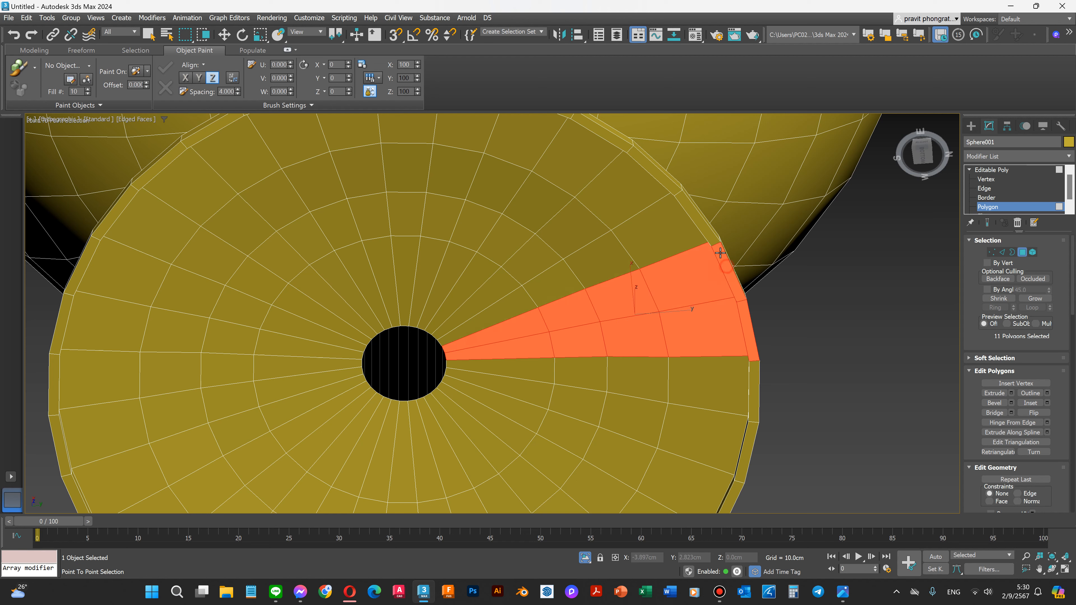
left_click(697, 218, "ctrl")
left_click(661, 250, "ctrl")
left_click(606, 272, "ctrl")
left_click(484, 326, "ctrl")
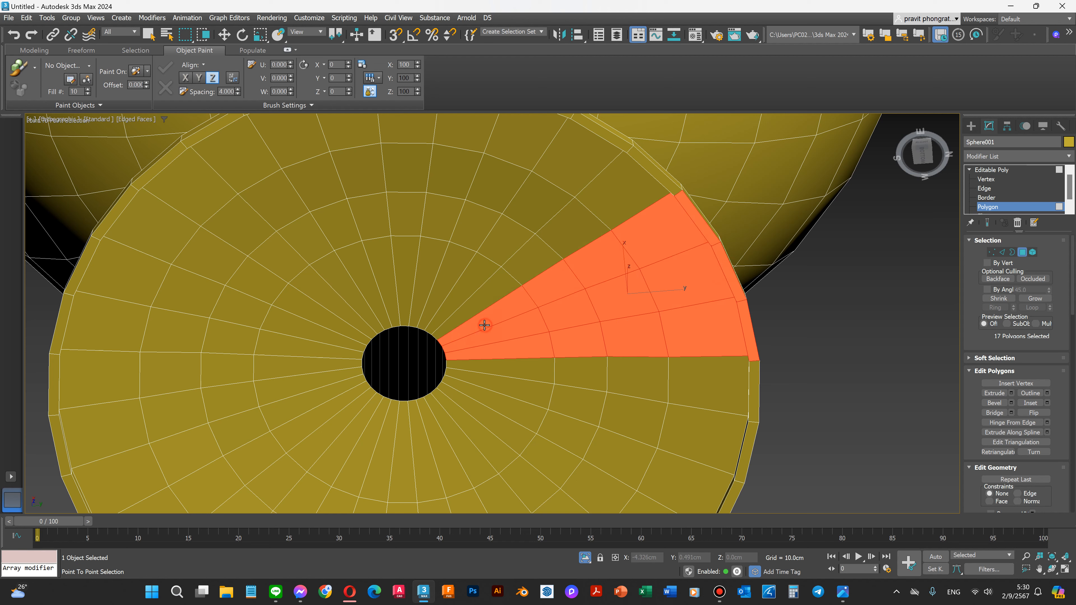
left_click(468, 312, "ctrl")
left_click(589, 212, "shift")
left_click(655, 174, "ctrl")
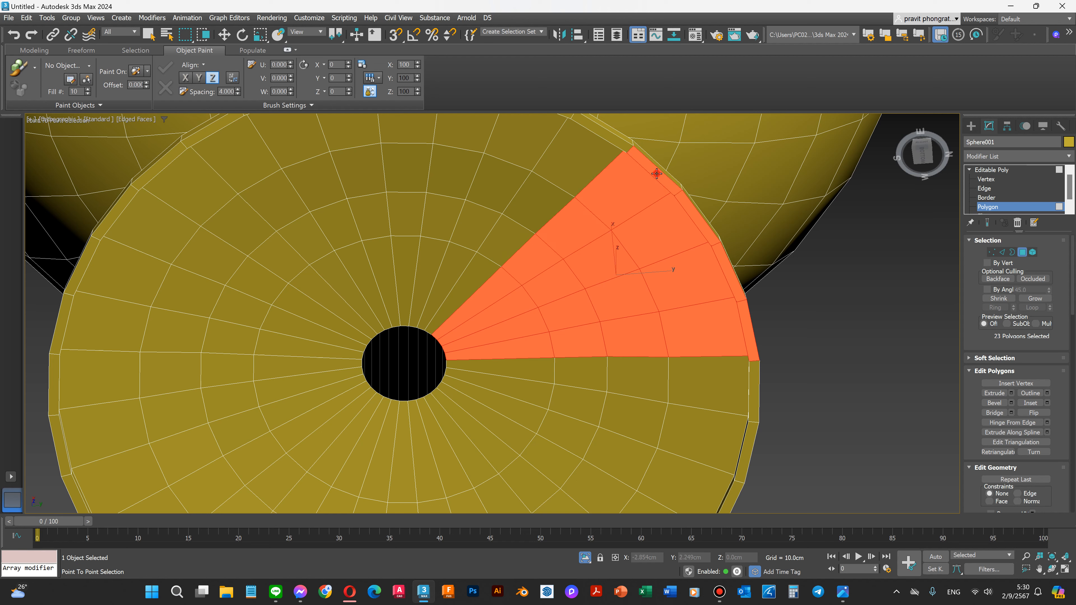
left_click(615, 142, "ctrl")
left_click(564, 178, "ctrl")
left_click(528, 231, "ctrl")
left_click(496, 254, "ctrl")
left_click(446, 320, "ctrl")
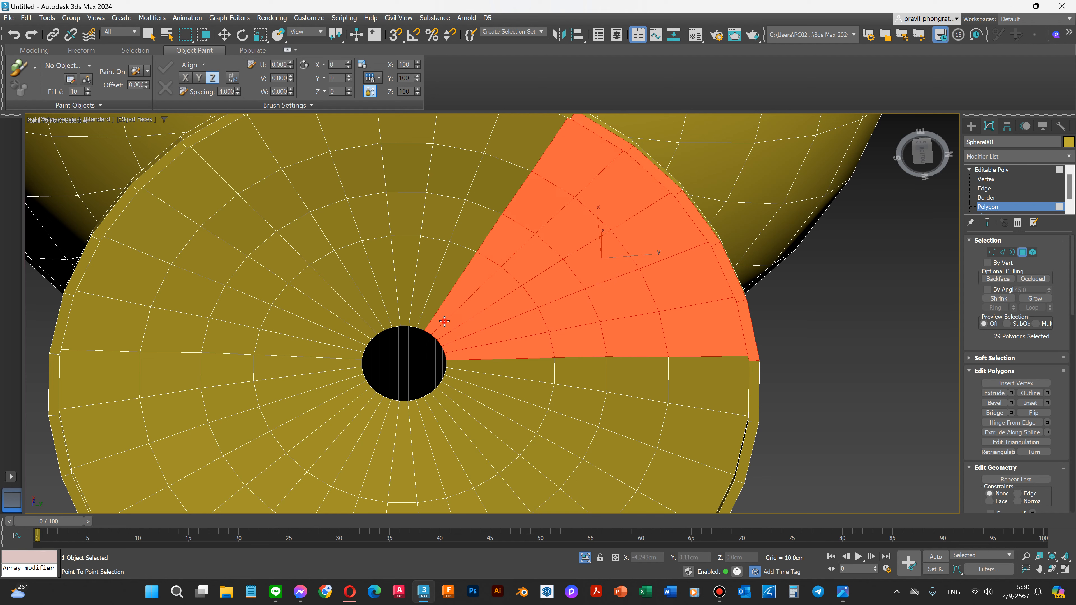
left_click(427, 312, "ctrl")
scroll(431, 313, "down", 2)
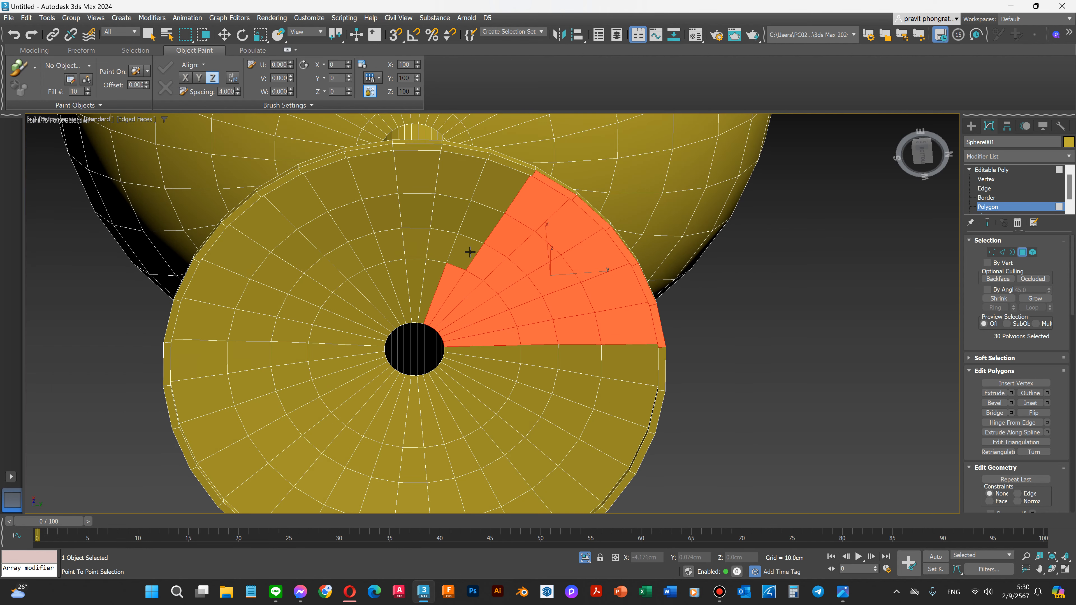
left_click(515, 174, "shift")
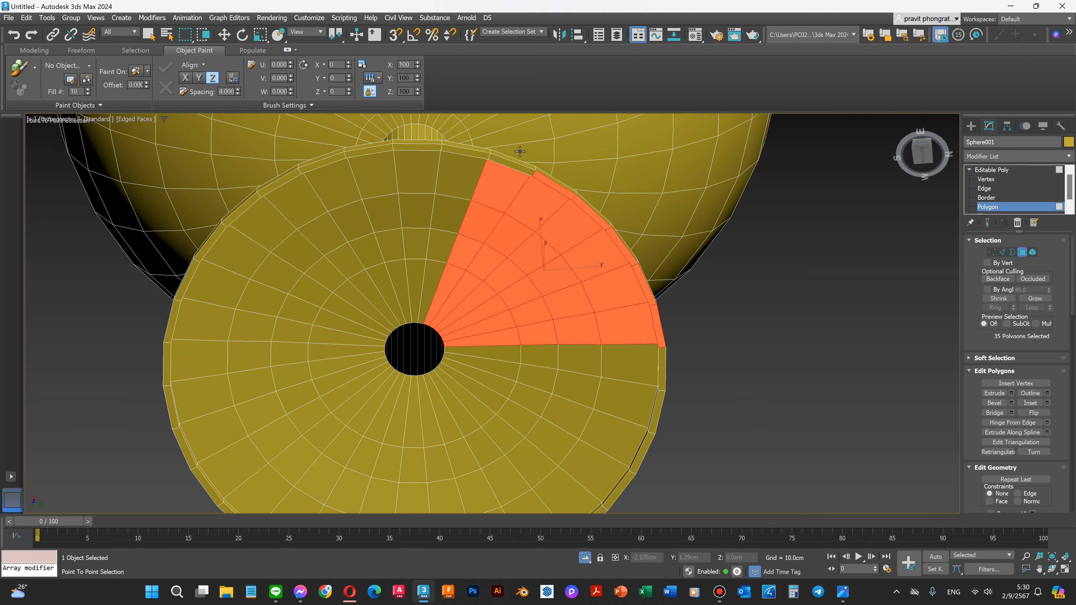
left_click(472, 160, "ctrl")
left_click(426, 314, "shift")
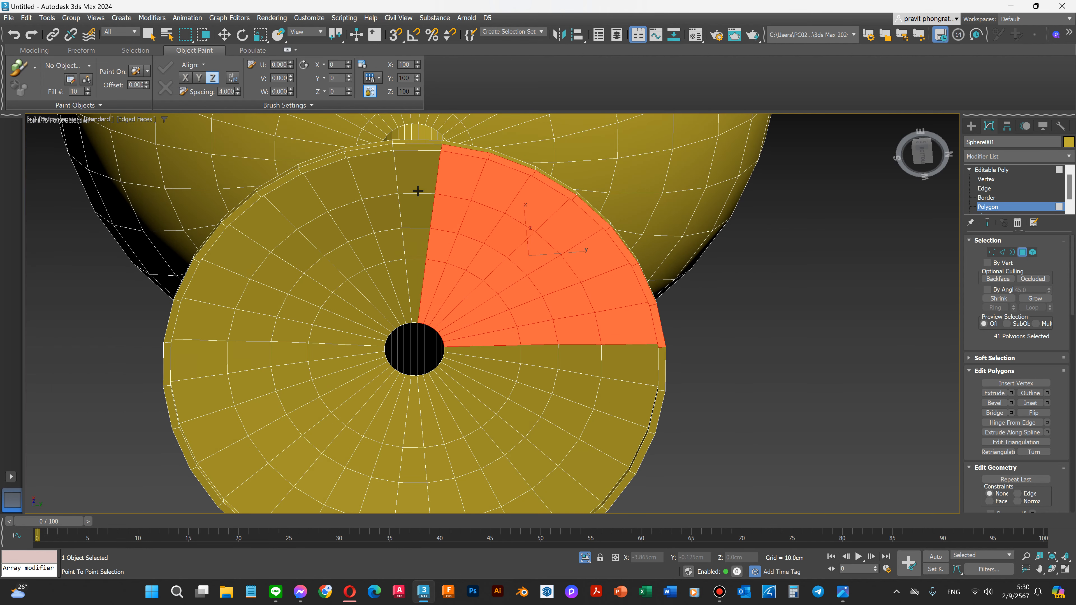
left_click(408, 293, "shift")
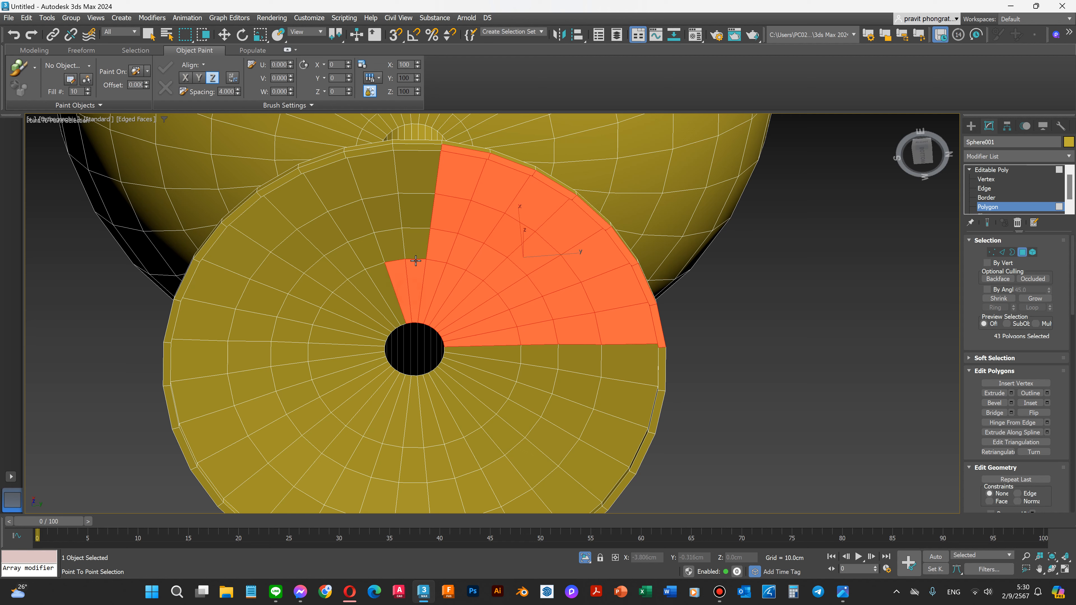
left_click(421, 185, "shift")
left_click(427, 149, "shift")
left_click(377, 149, "shift")
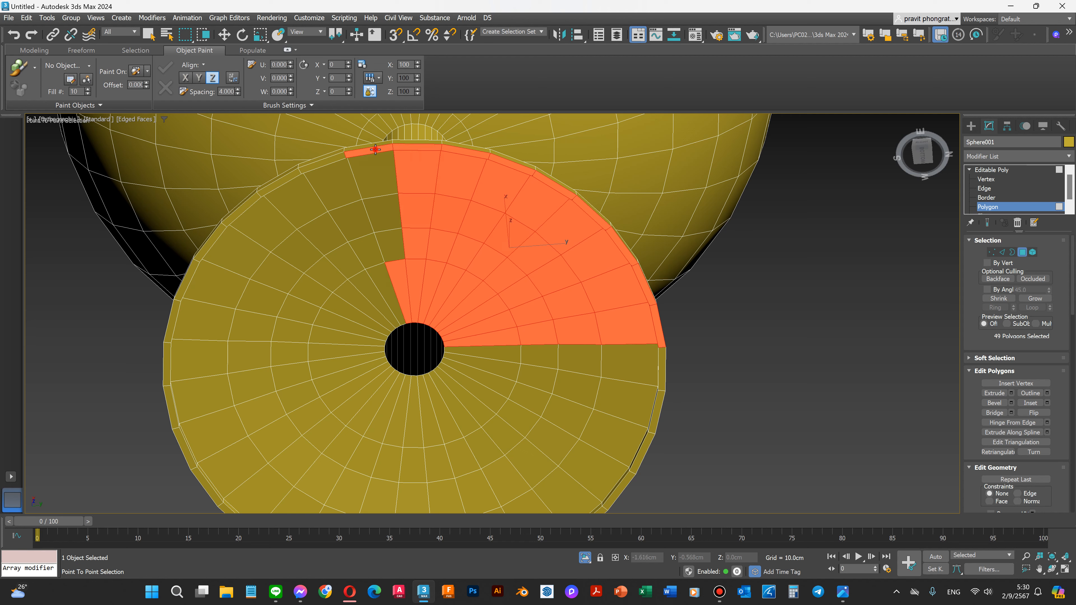
left_click(390, 260, "shift")
left_click(375, 283, "shift")
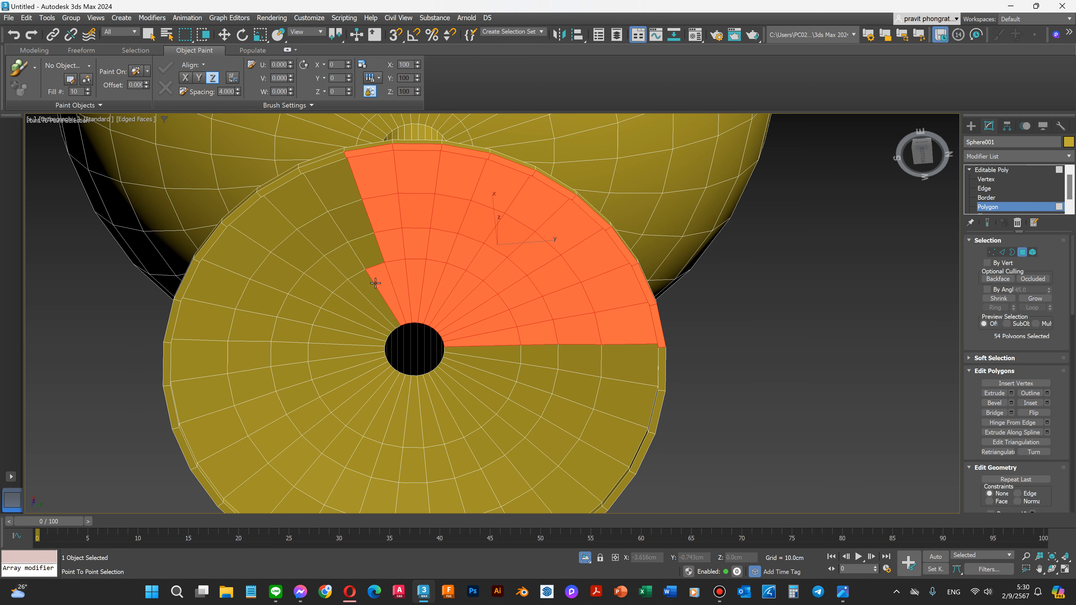
left_click(344, 181, "shift")
left_click(331, 160, "shift")
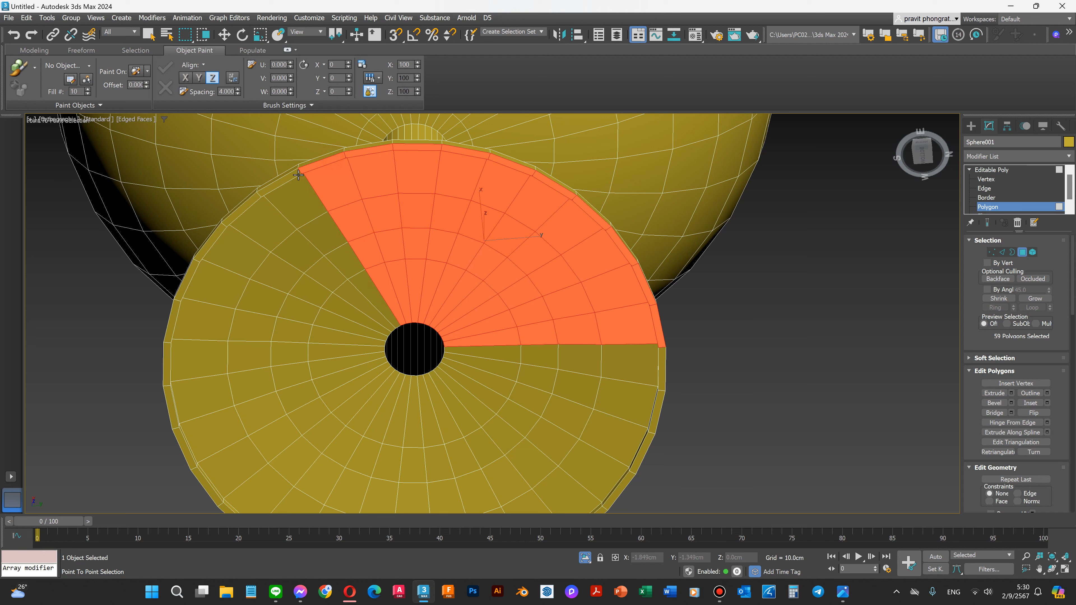
left_click(296, 175, "shift")
left_click(335, 271, "shift")
left_click(390, 321, "shift")
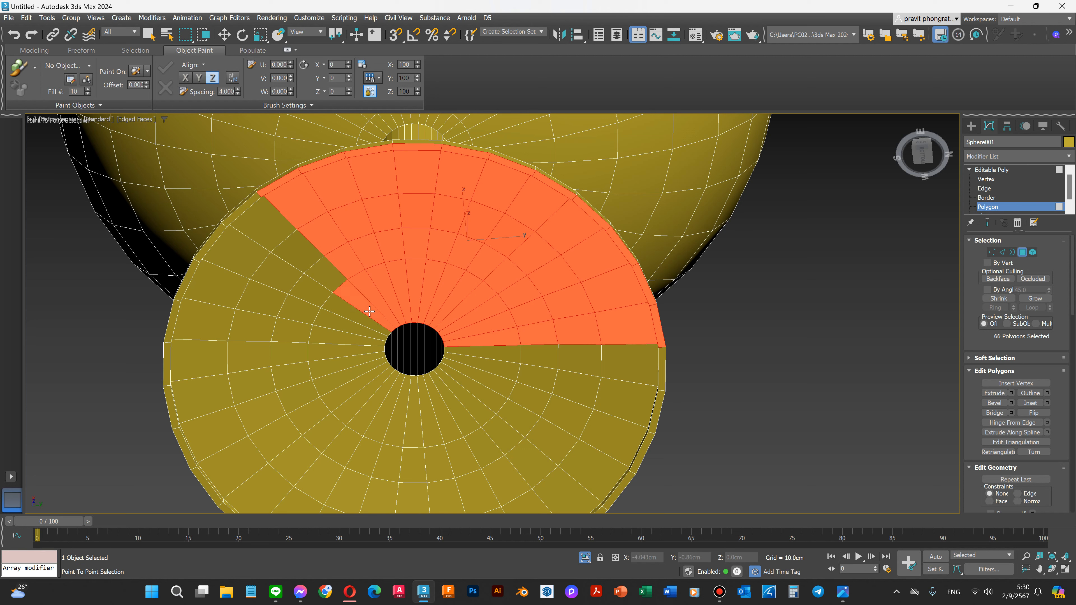
Add the remaining underside polygons of the glass's foot, including the outermost ring and narrow rim, to the selection and delete them all.
left_click(351, 309, "ctrl")
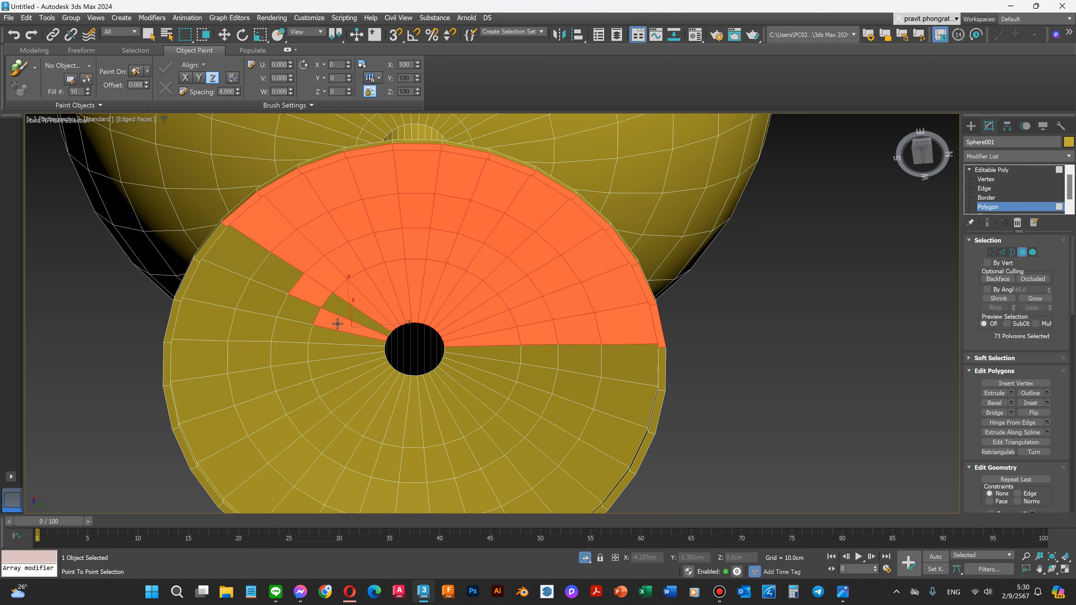
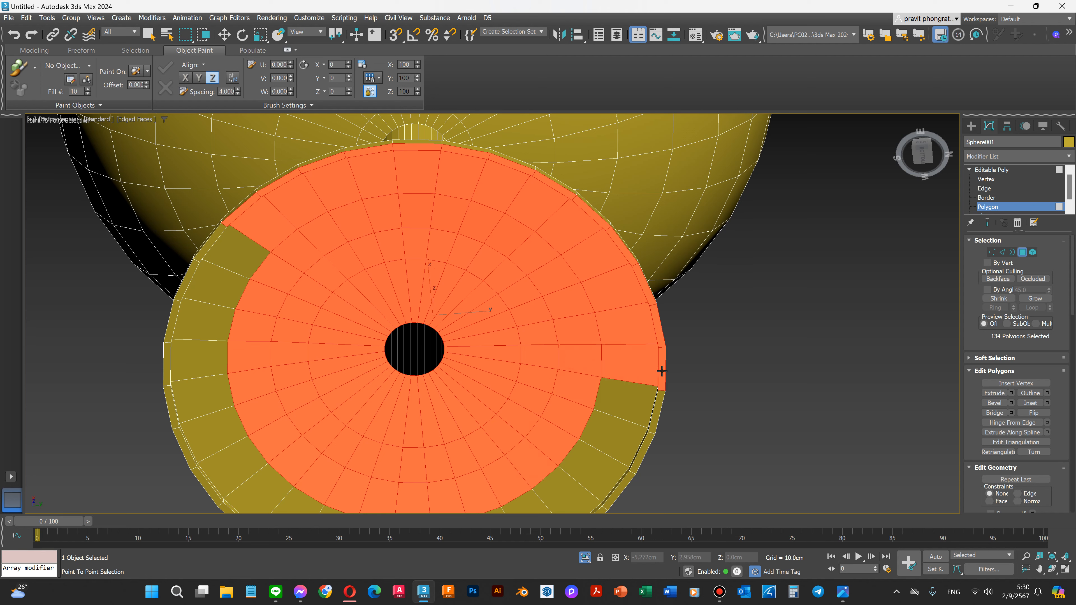
left_click(632, 400)
left_click(624, 433)
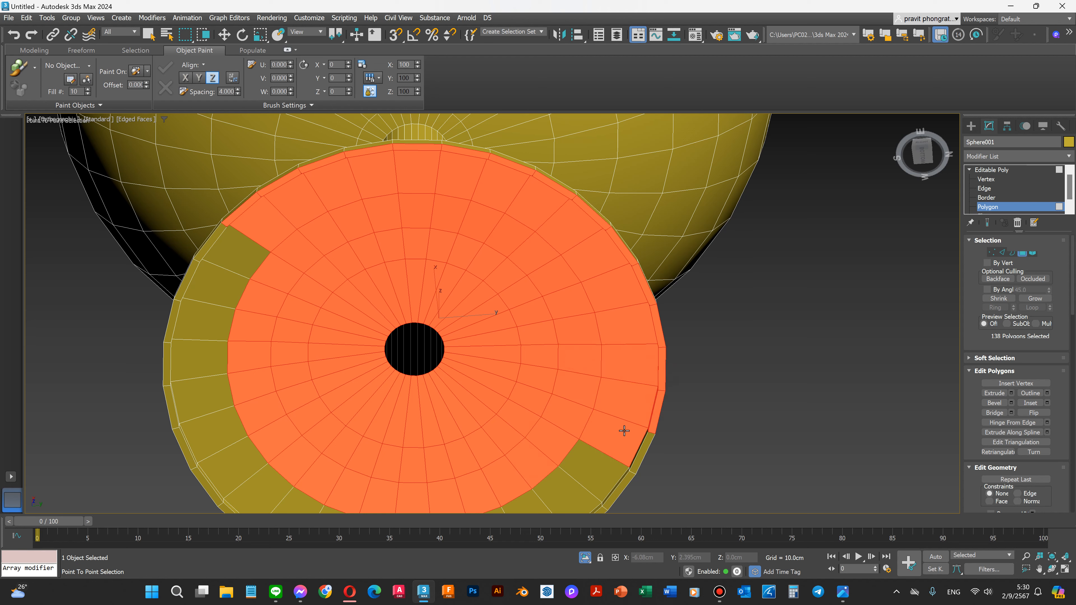
left_click(646, 448)
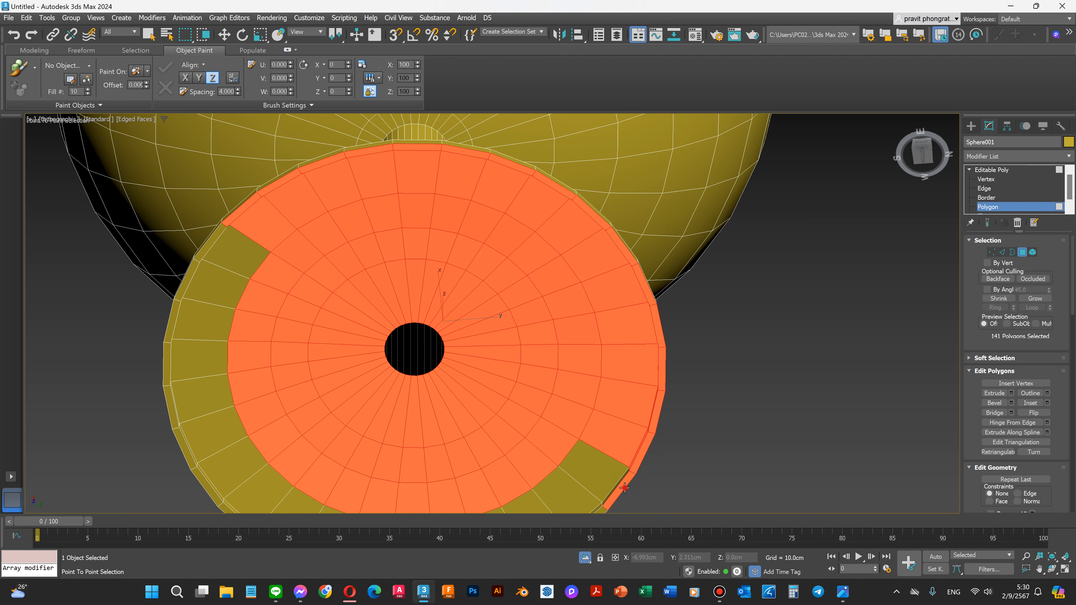
left_click(594, 466)
key("w")
scroll(581, 304, "down", 4)
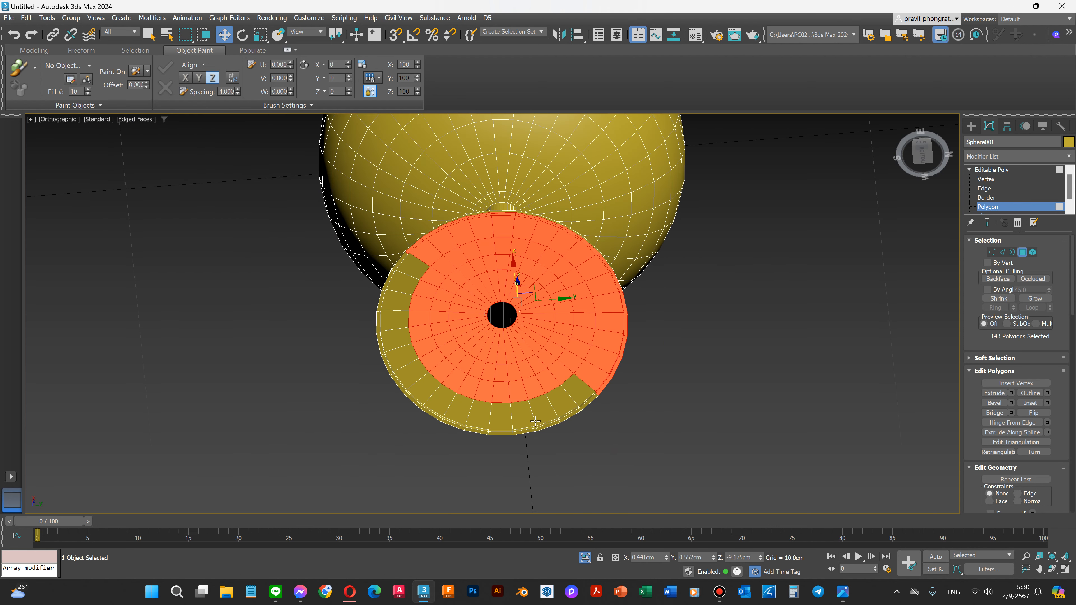
scroll(536, 421, "up", 2)
left_click(586, 360, "ctrl")
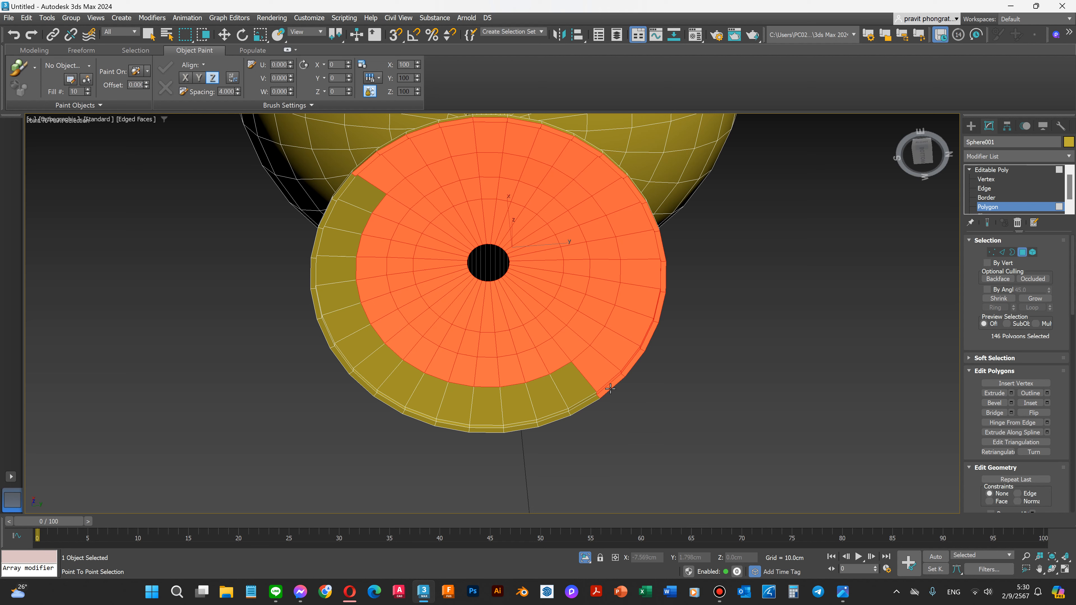
left_click(575, 389, "ctrl")
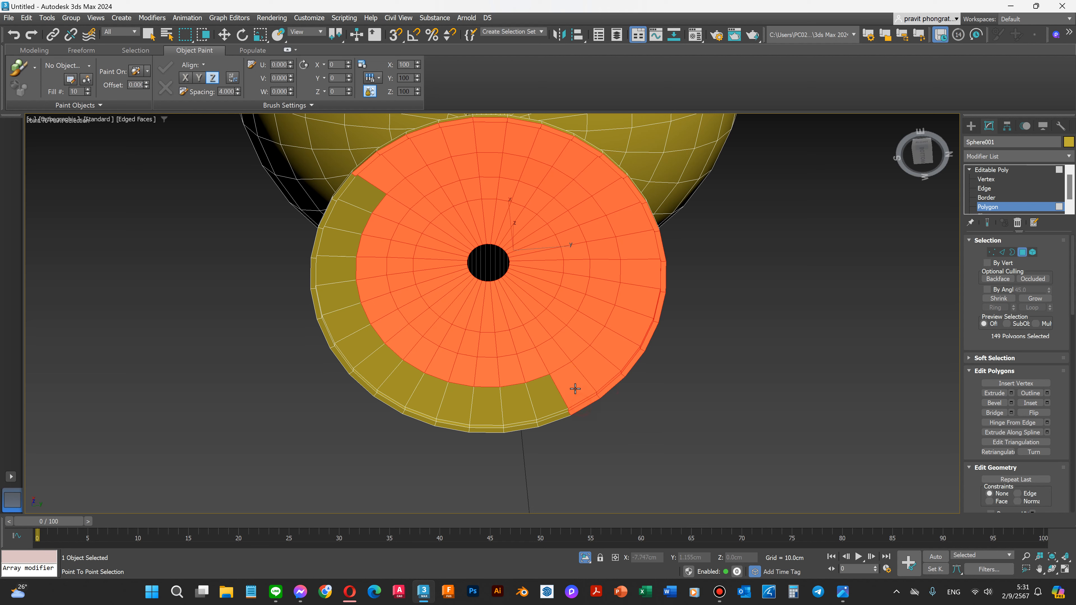
left_click(559, 391, "ctrl")
left_click(531, 425, "ctrl")
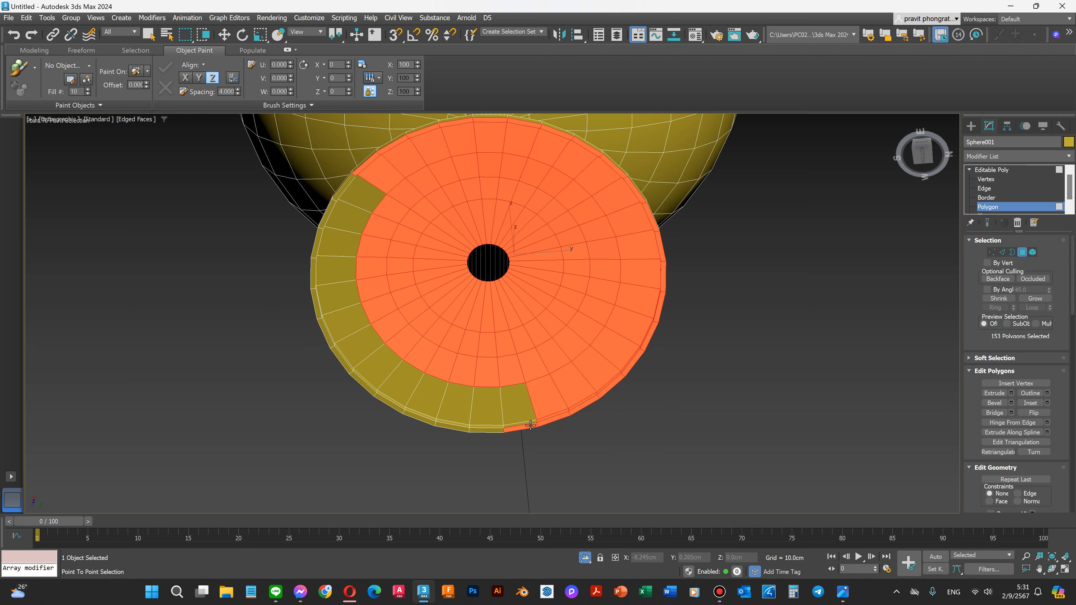
left_click(524, 404, "ctrl")
left_click(489, 399, "ctrl")
left_click(491, 429, "ctrl")
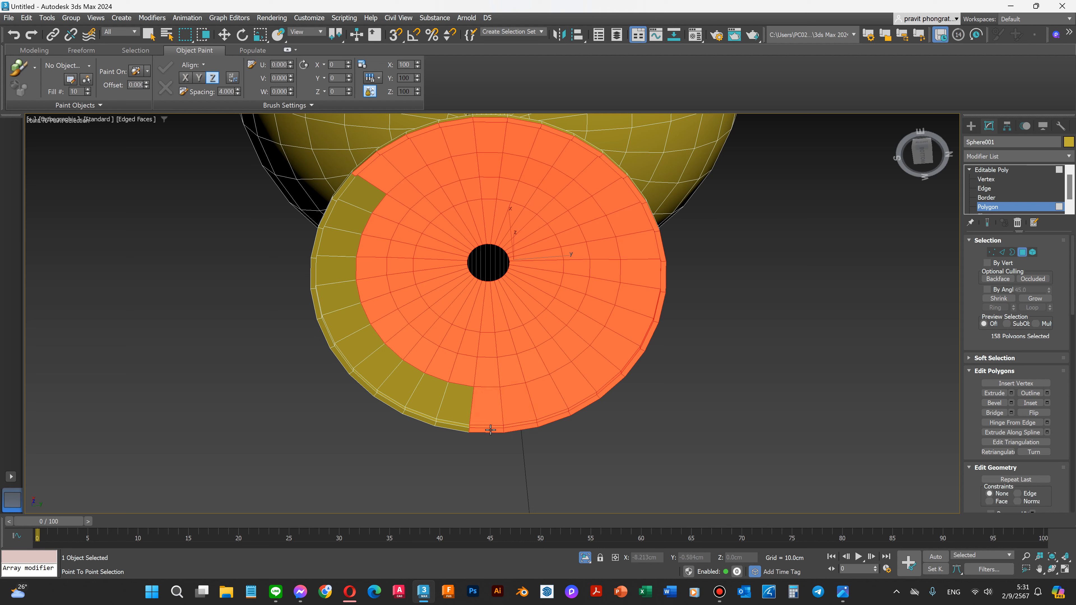
left_click(462, 429, "ctrl")
left_click(457, 398, "ctrl")
left_click(426, 421, "ctrl")
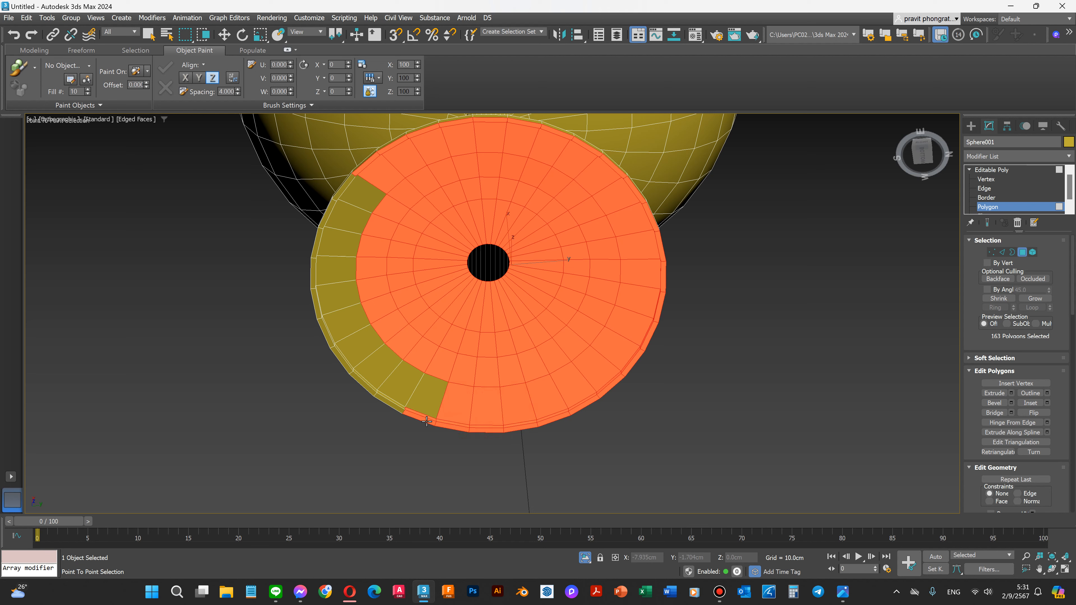
left_click(427, 404, "ctrl")
left_click(407, 387, "ctrl")
left_click(390, 403, "ctrl")
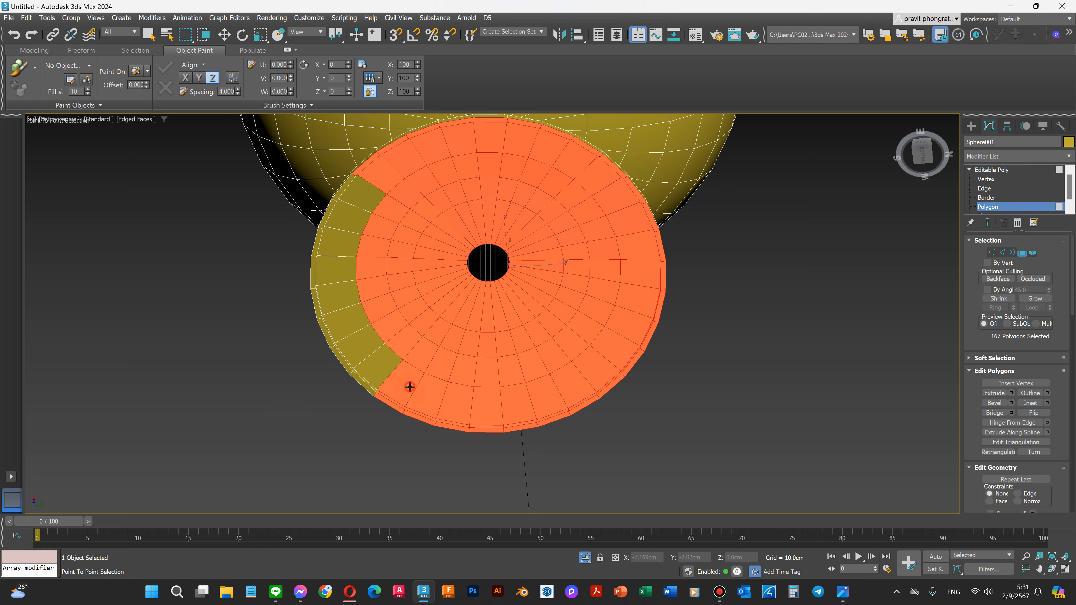
left_click(359, 377, "ctrl")
left_click(373, 365, "ctrl")
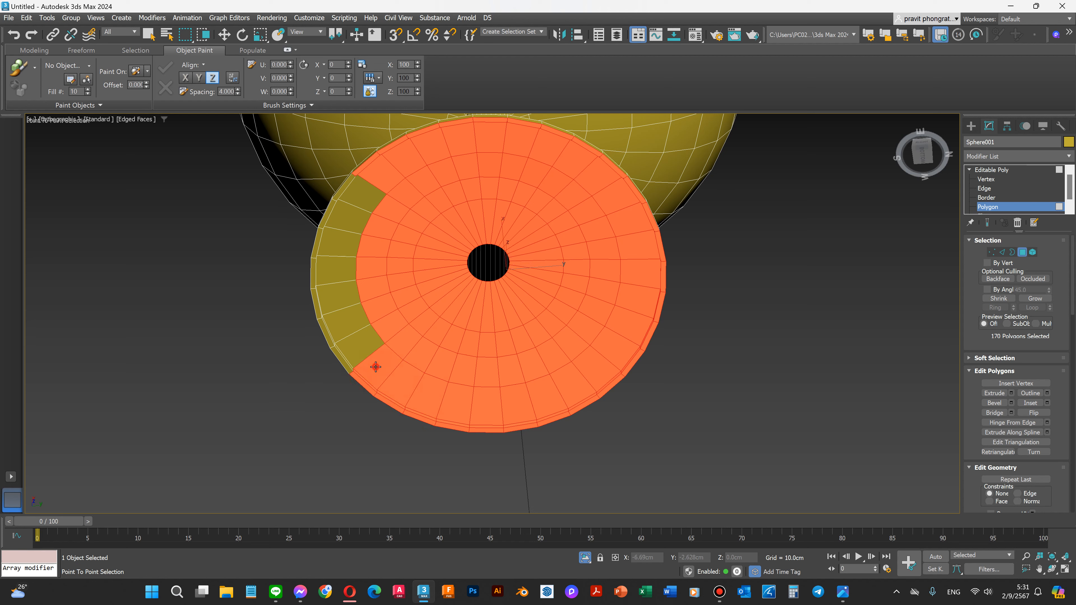
left_click(341, 363, "ctrl")
left_click(363, 341, "ctrl")
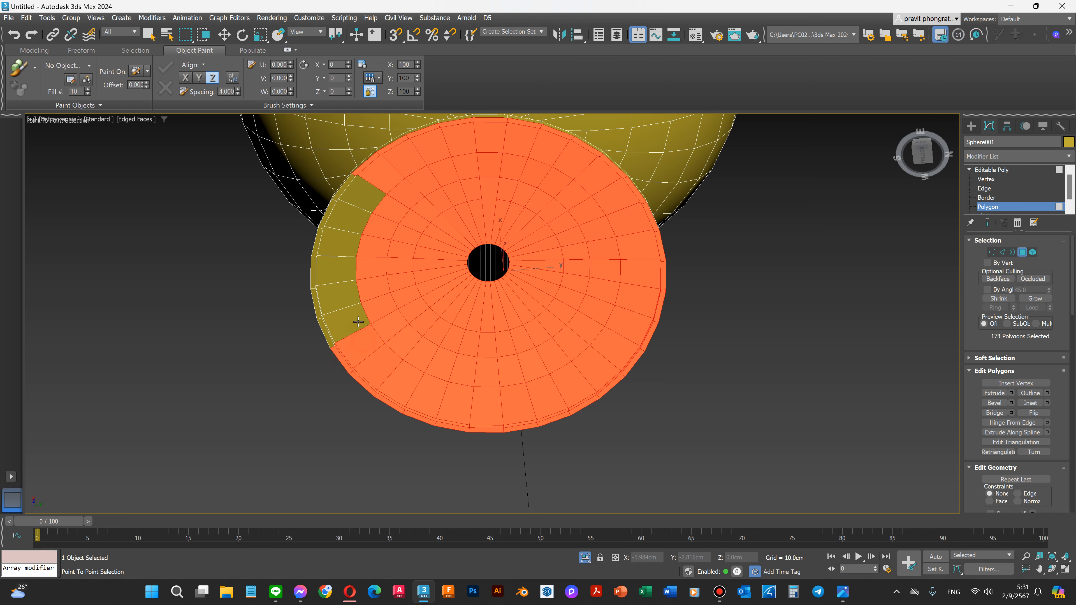
left_click(359, 322, "ctrl")
left_click(324, 331, "ctrl")
left_click(320, 310, "ctrl")
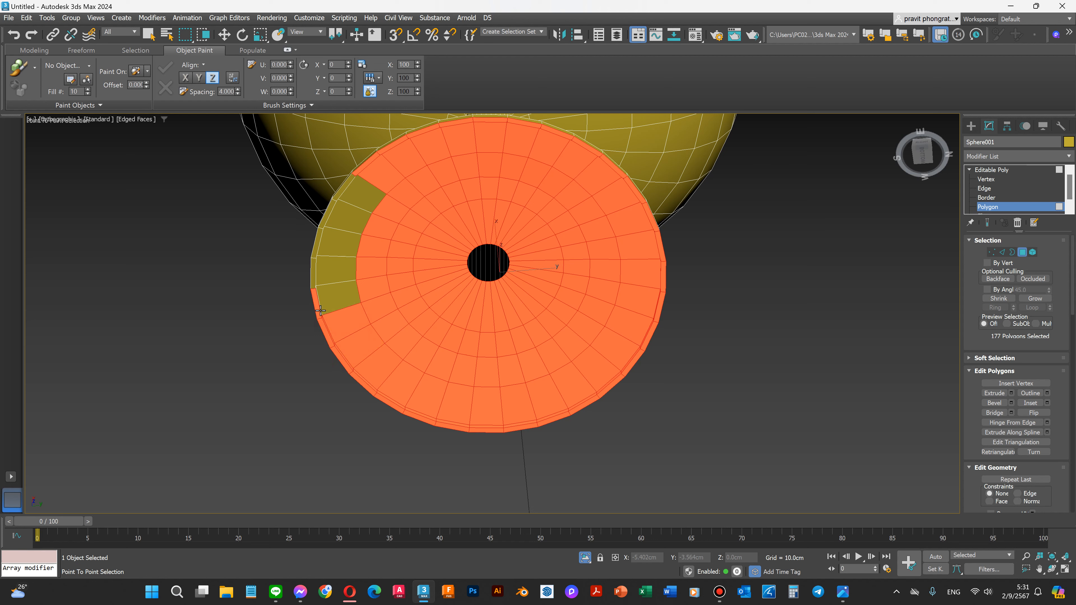
left_click(337, 307, "ctrl")
left_click(341, 275, "ctrl")
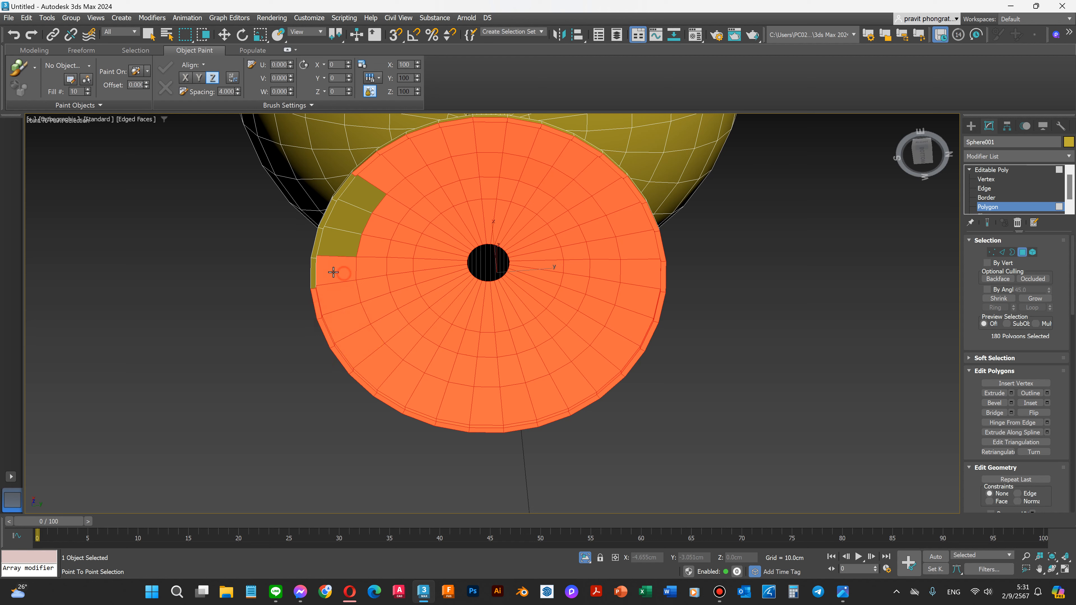
left_click(314, 271, "ctrl")
left_click(318, 251, "ctrl")
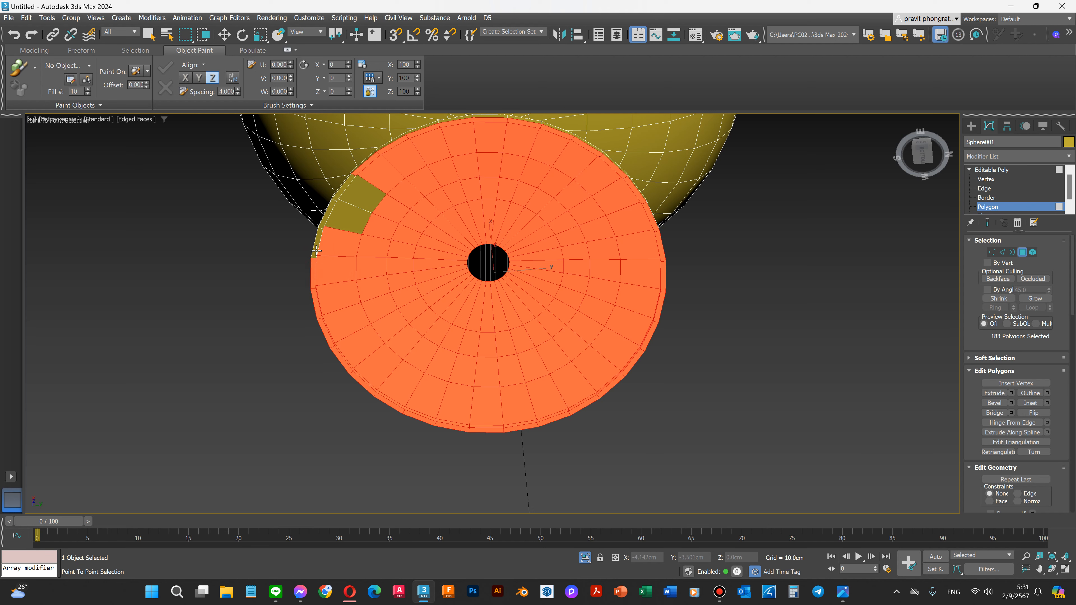
left_click(317, 250, "ctrl")
left_click(322, 243, "ctrl")
left_click(331, 206, "ctrl")
left_click(352, 213, "ctrl")
left_click(365, 199, "ctrl")
left_click(343, 186, "ctrl")
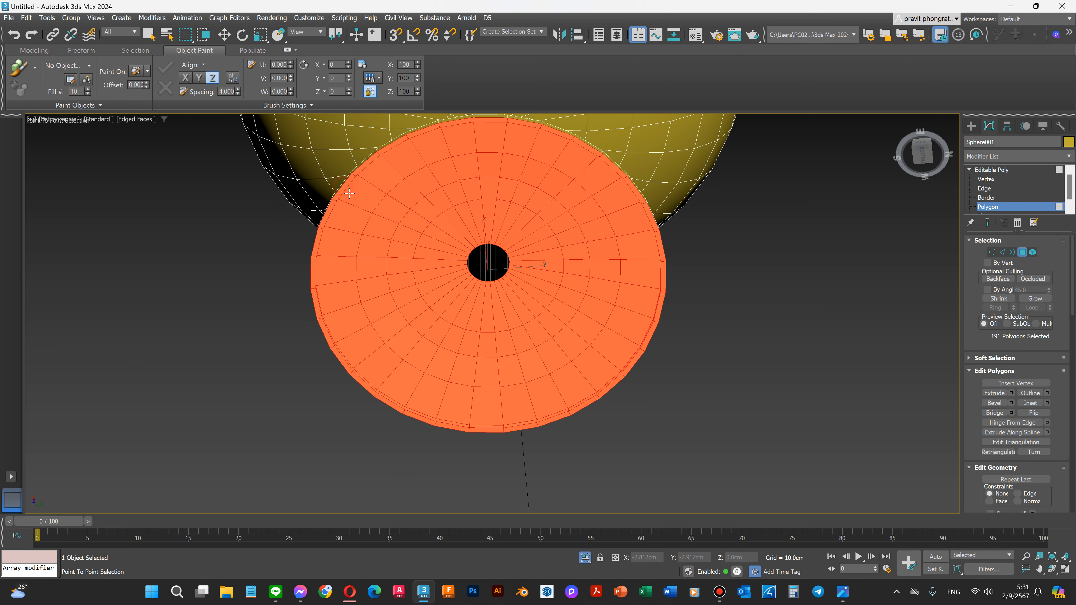
key("w")
scroll(593, 403, "down", 2)
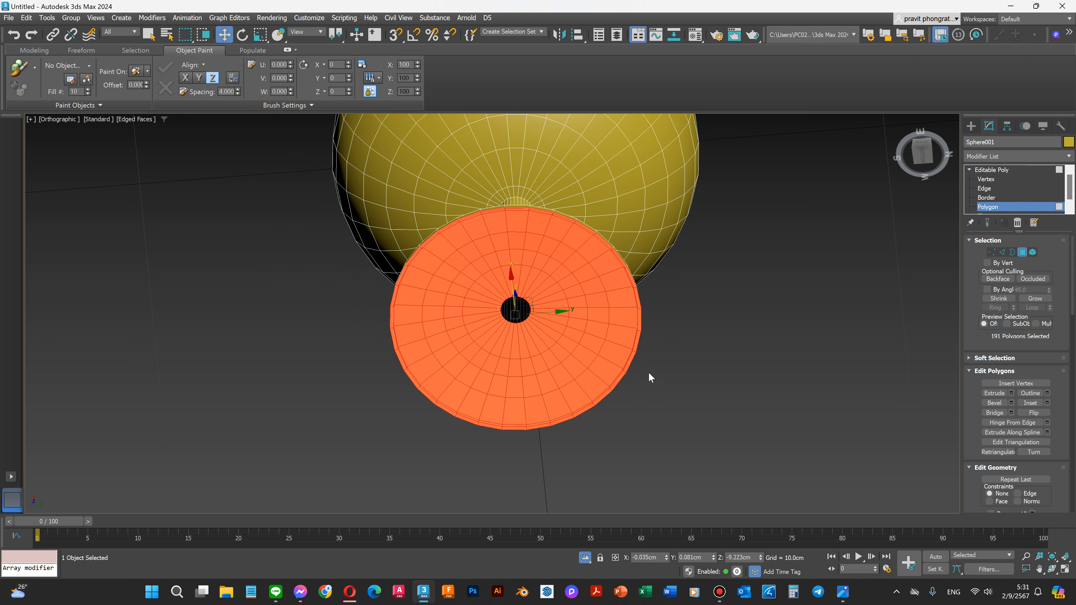
left_click(1053, 574)
left_click_drag(634, 353, 714, 287)
scroll(514, 321, "up", 3)
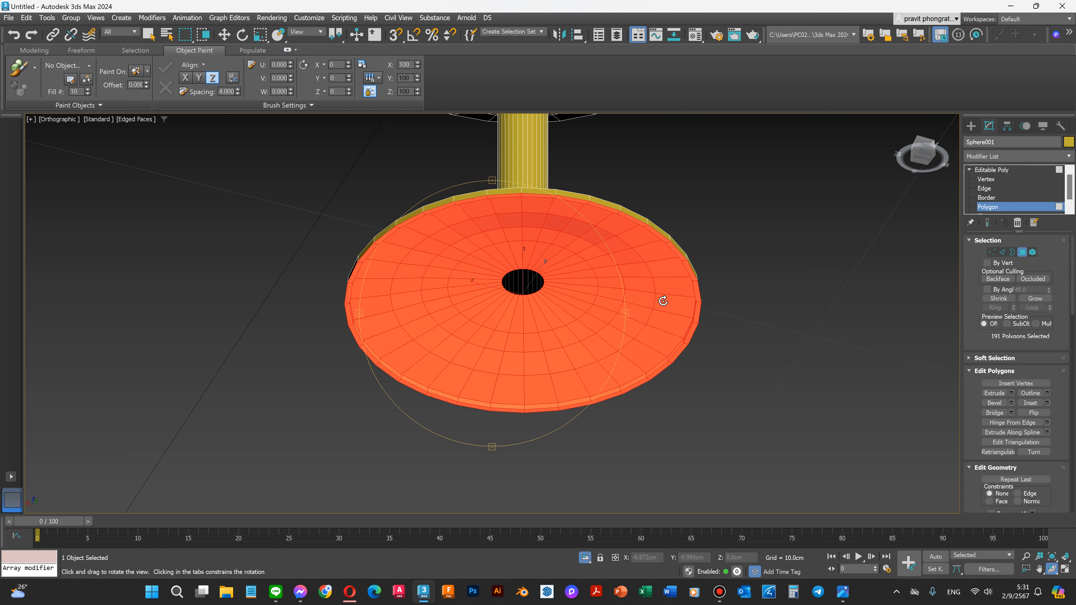
key("ctrl+d")
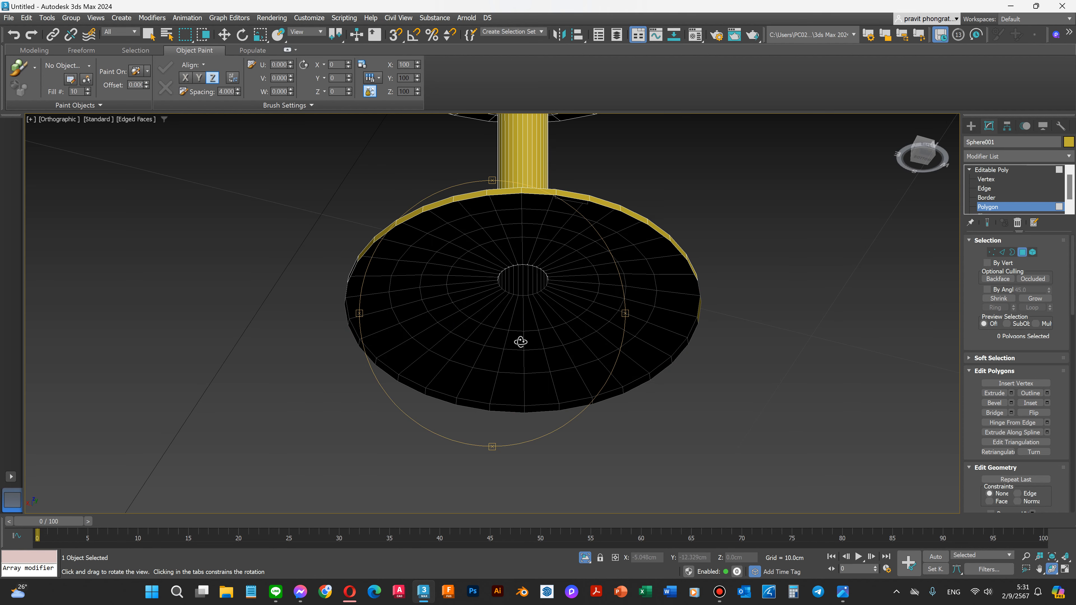
At border level, select the open outer border under the foot and cap it.
left_click(988, 197)
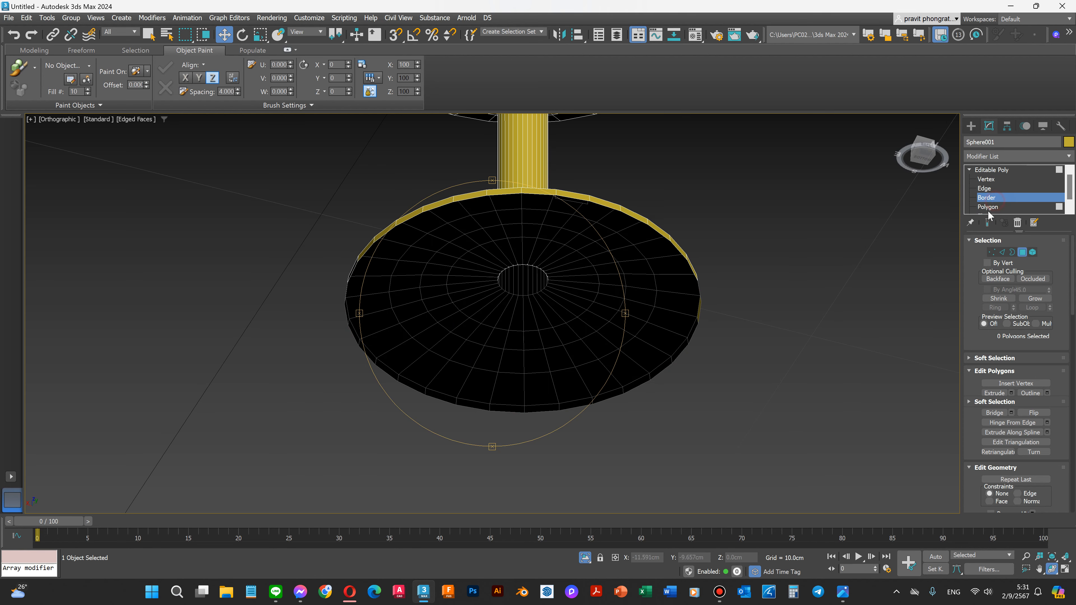
scroll(677, 350, "up", 5)
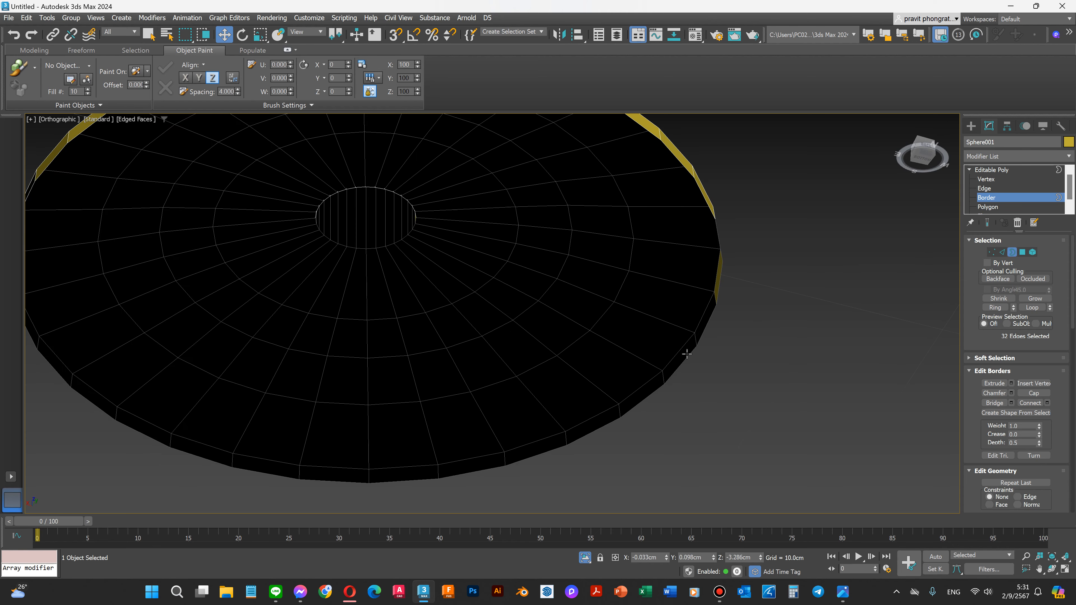
left_click(687, 355)
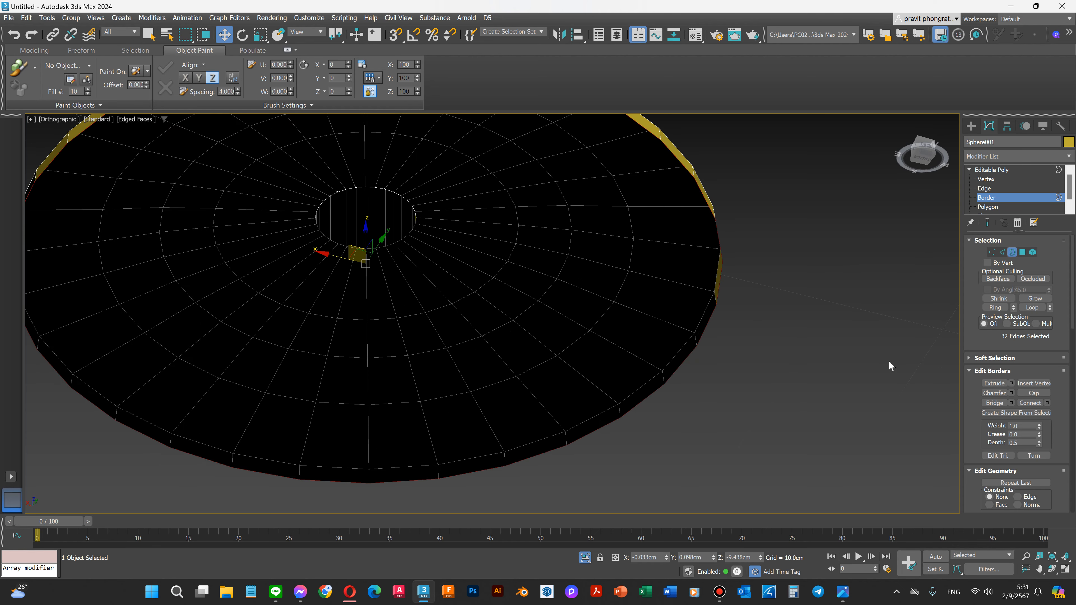
left_click(1035, 394)
scroll(822, 356, "down", 3)
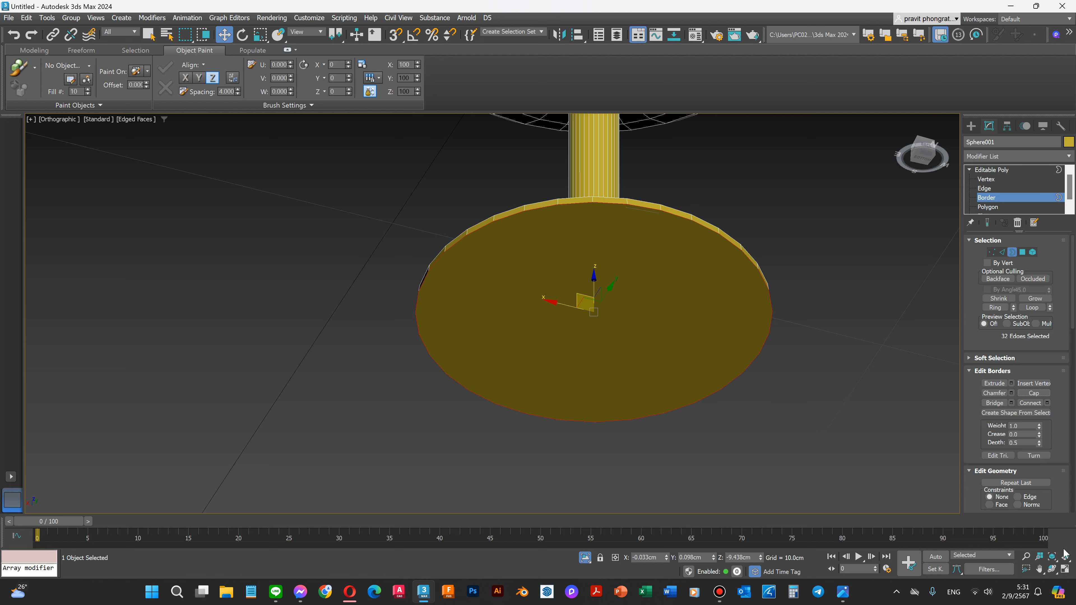
At polygon level, inset the cap polygon under the foot by 0.1 cm, and clear the selection.
scroll(872, 421, "up", 2)
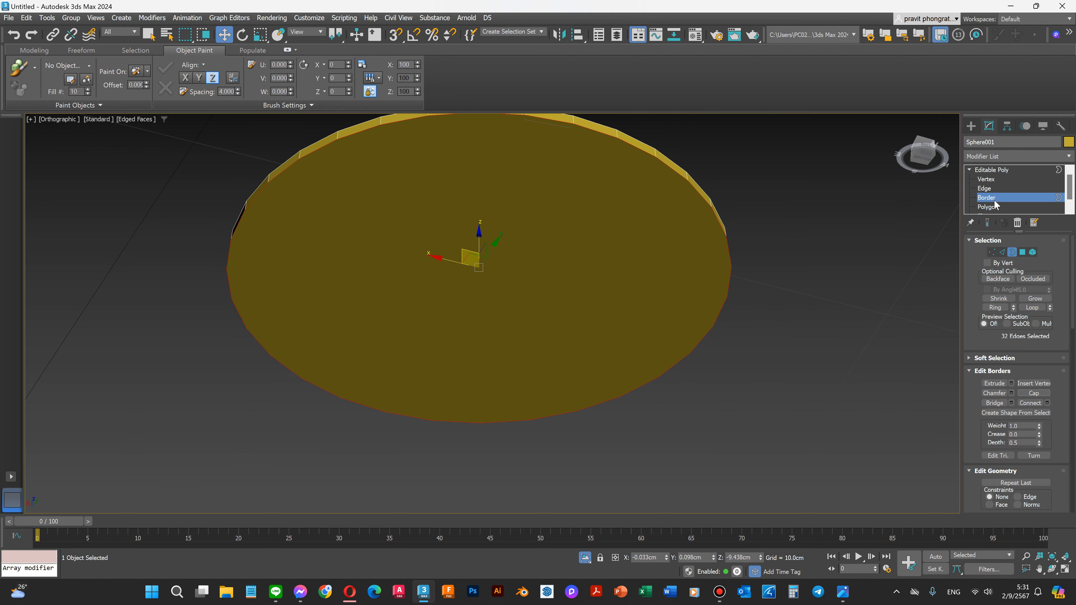
left_click(989, 208)
left_click(484, 288)
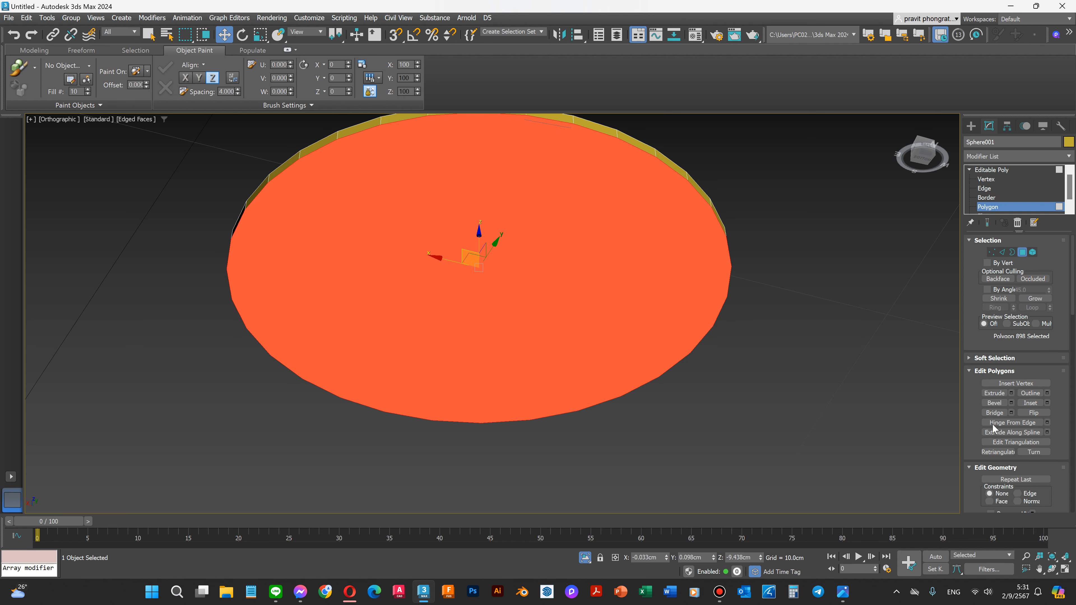
left_click(1047, 403)
double_click(505, 334)
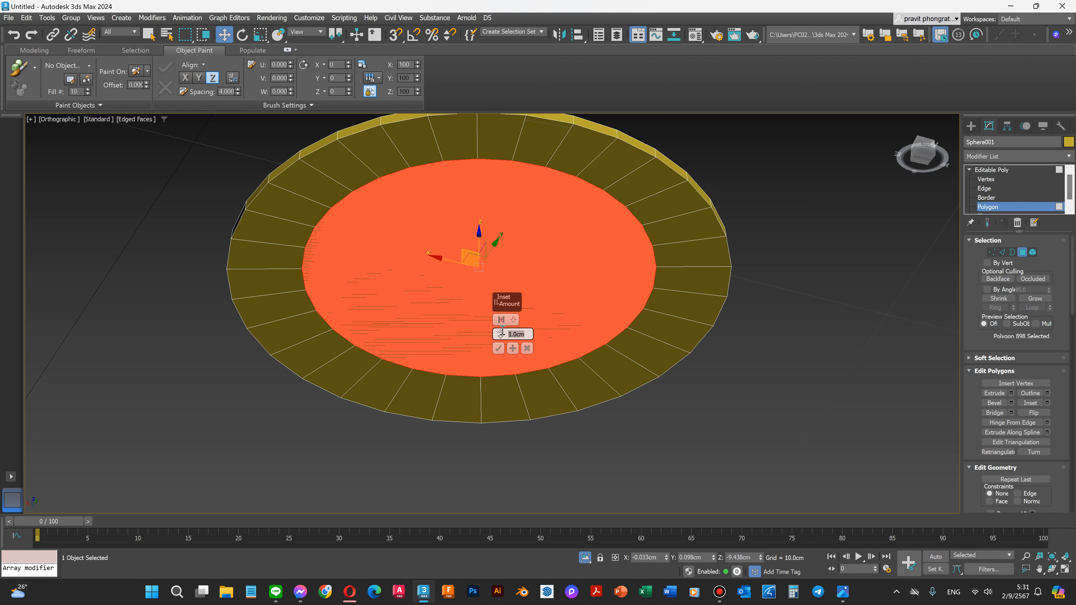
type(".2")
key("Return")
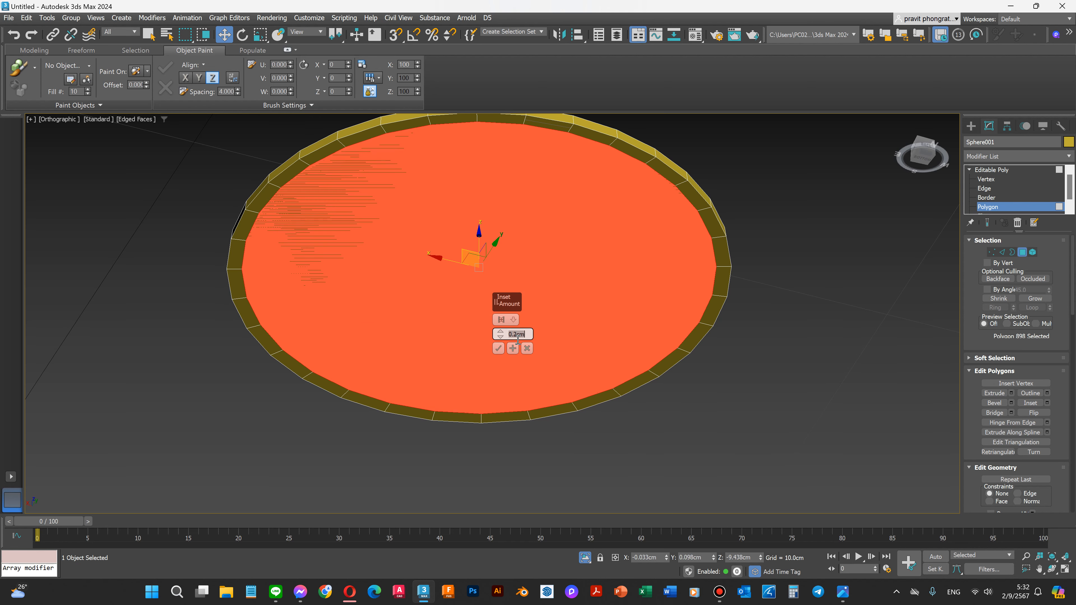
type(".1")
key("Return")
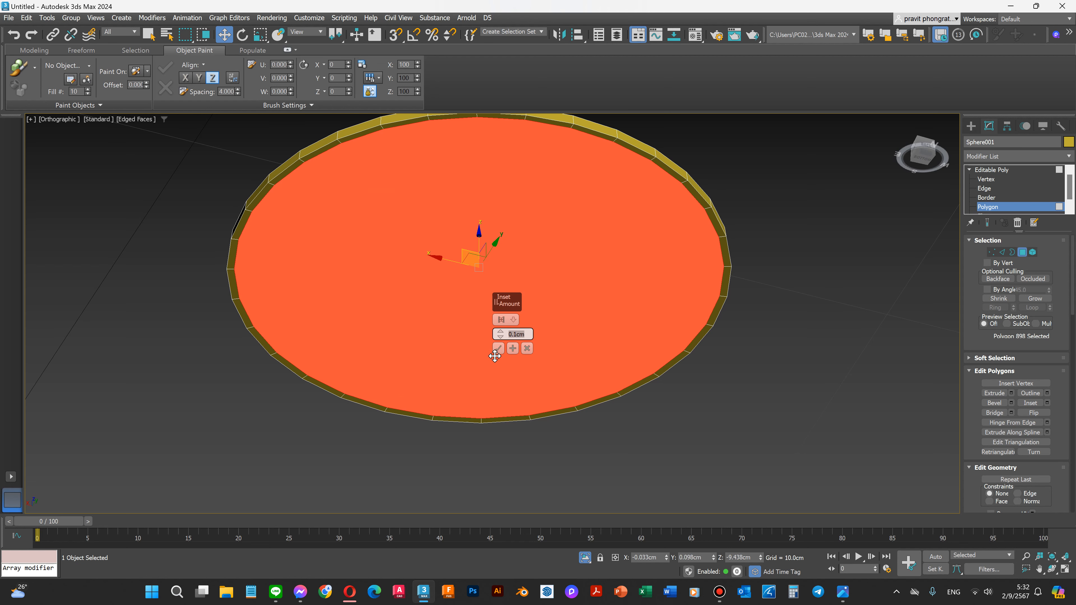
left_click(498, 350)
left_click(688, 410)
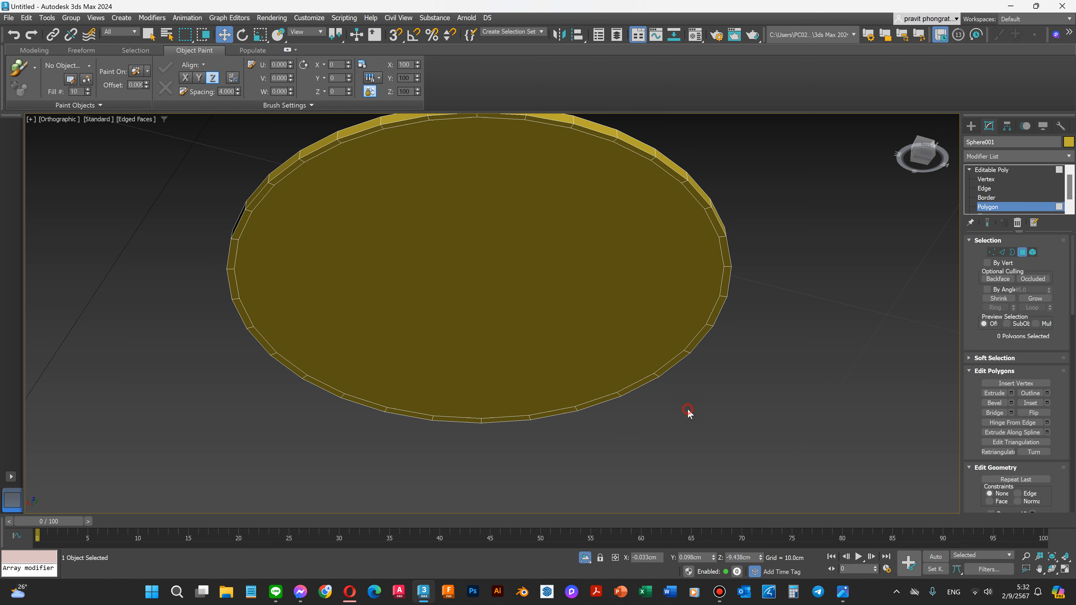
At border level, select the open border around the stem hole on the bowl's inner surface and cap it.
left_click(1051, 569)
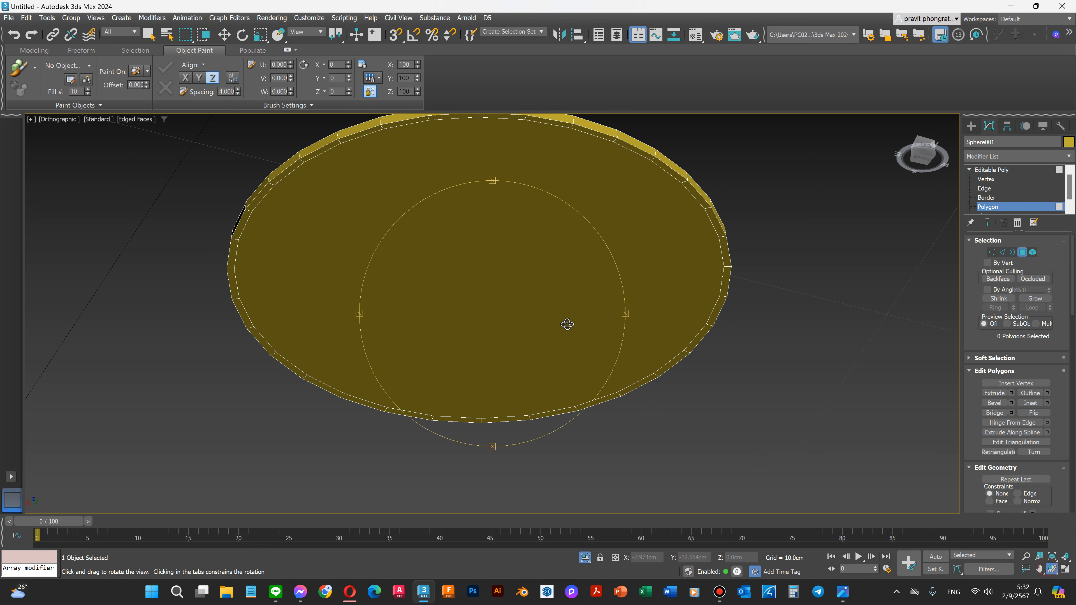
left_click_drag(567, 322, 564, 267)
scroll(596, 244, "up", 3)
scroll(596, 245, "up", 3)
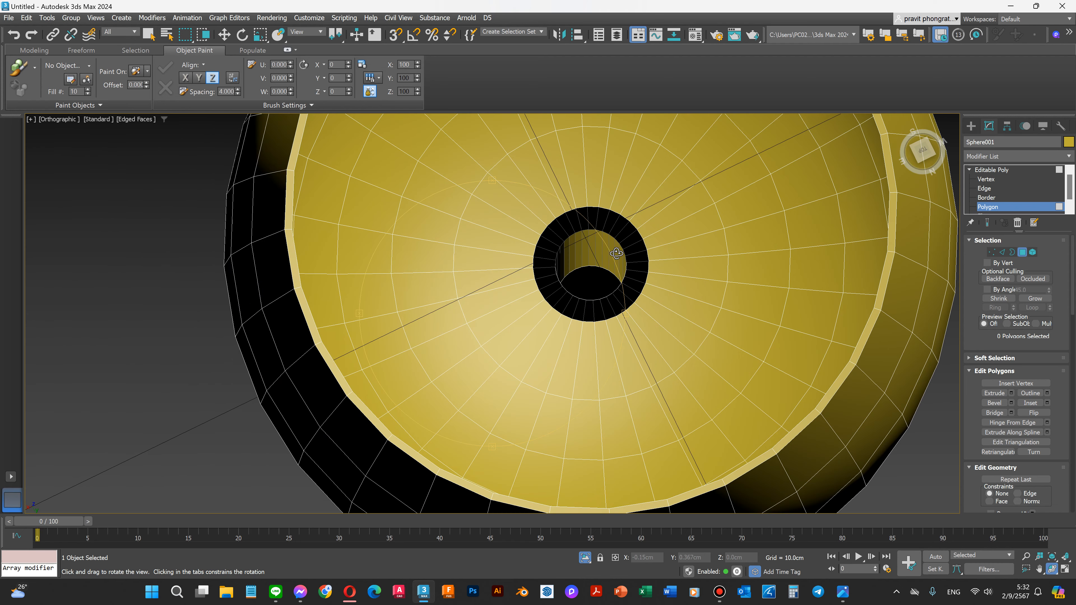
left_click(986, 198)
key("w")
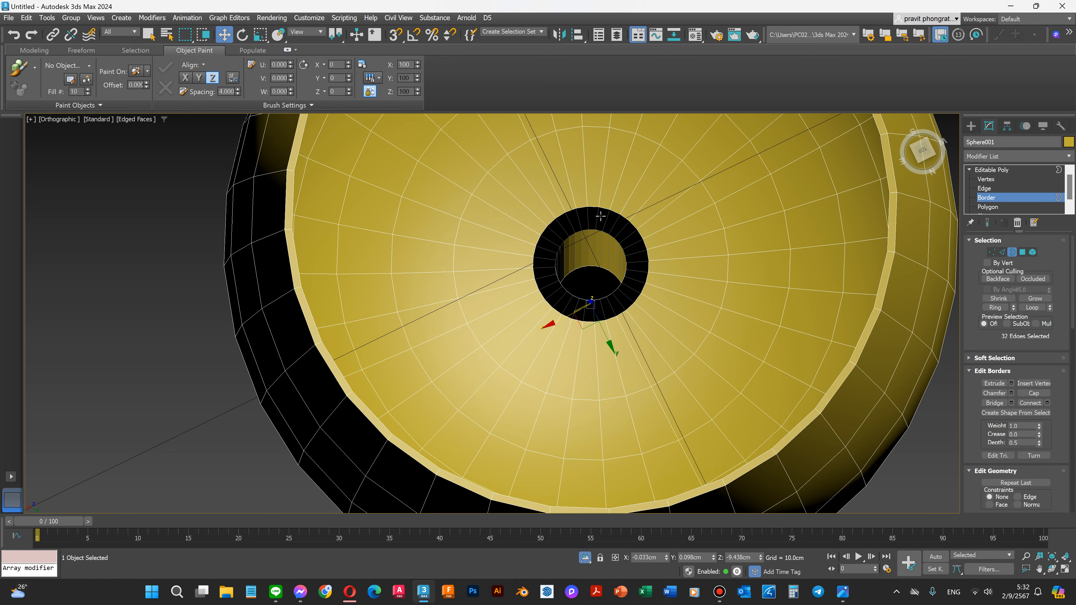
scroll(617, 215, "up", 2)
left_click(621, 212)
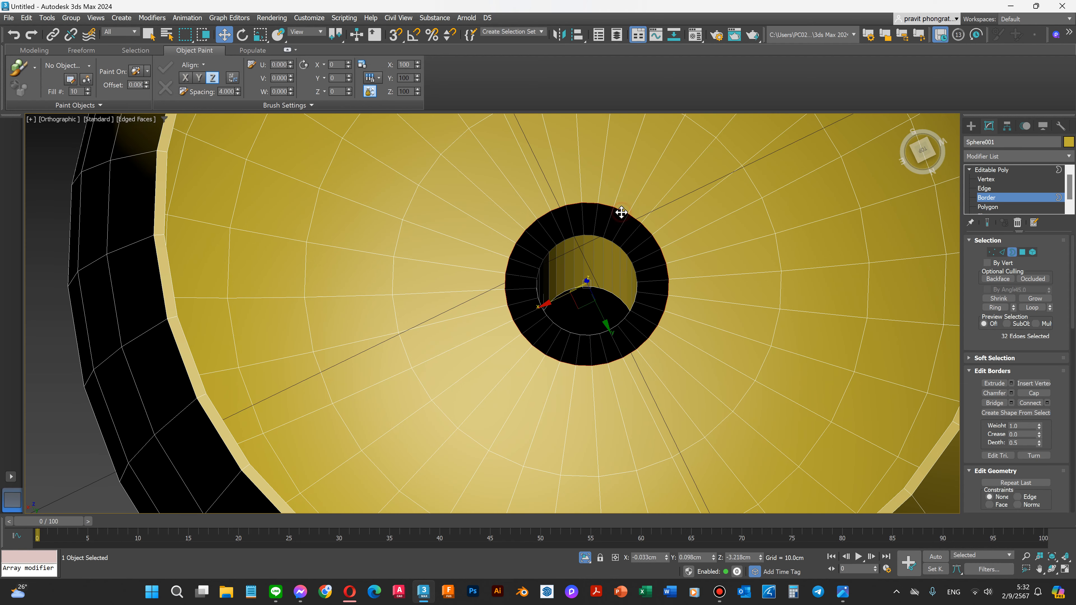
left_click(1033, 393)
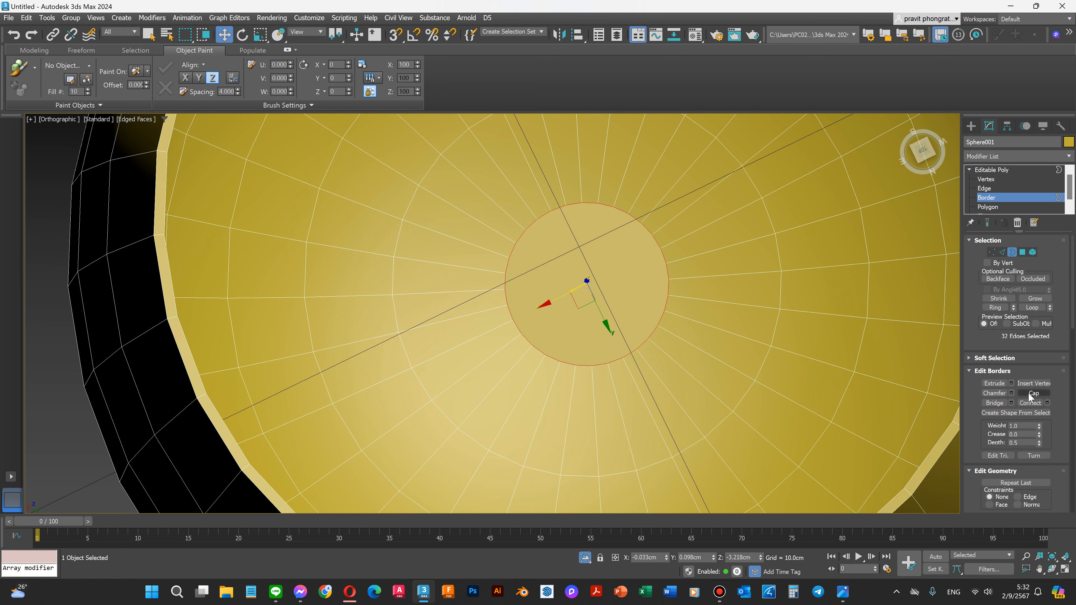
At polygon level, inset the cap polygon at the bottom of the bowl's interior by 0.1 cm, and clear the selection.
left_click(987, 207)
left_click(591, 268)
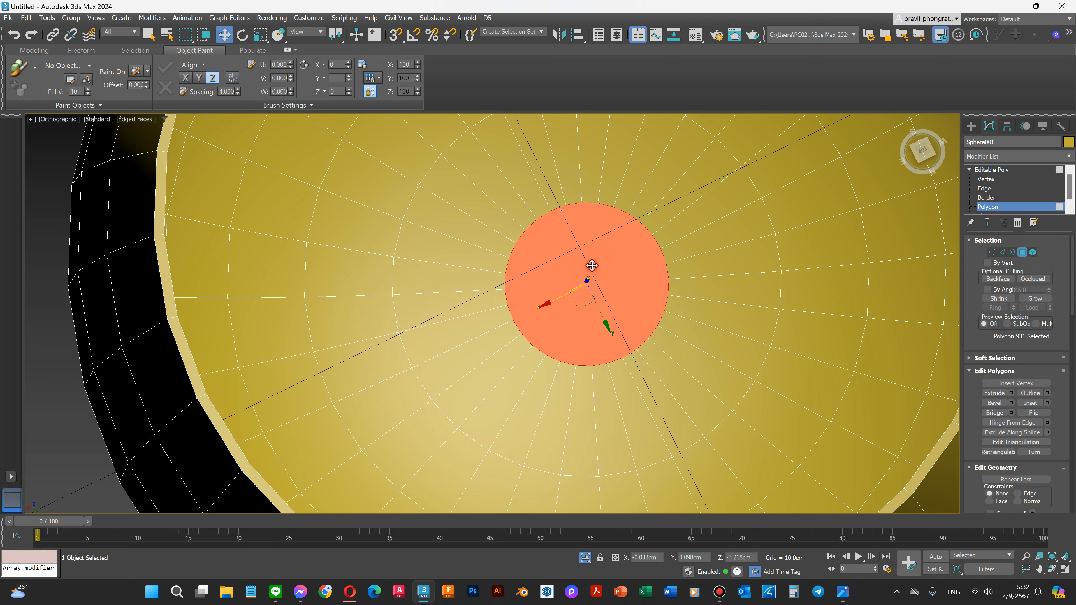
left_click(1047, 403)
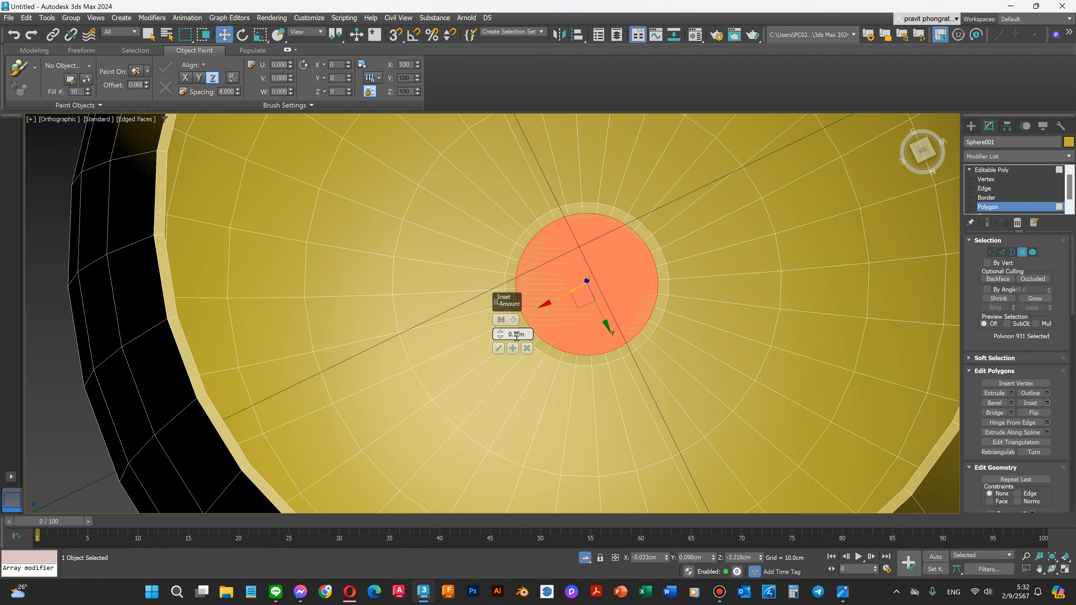
left_click(499, 349)
scroll(437, 322, "down", 6)
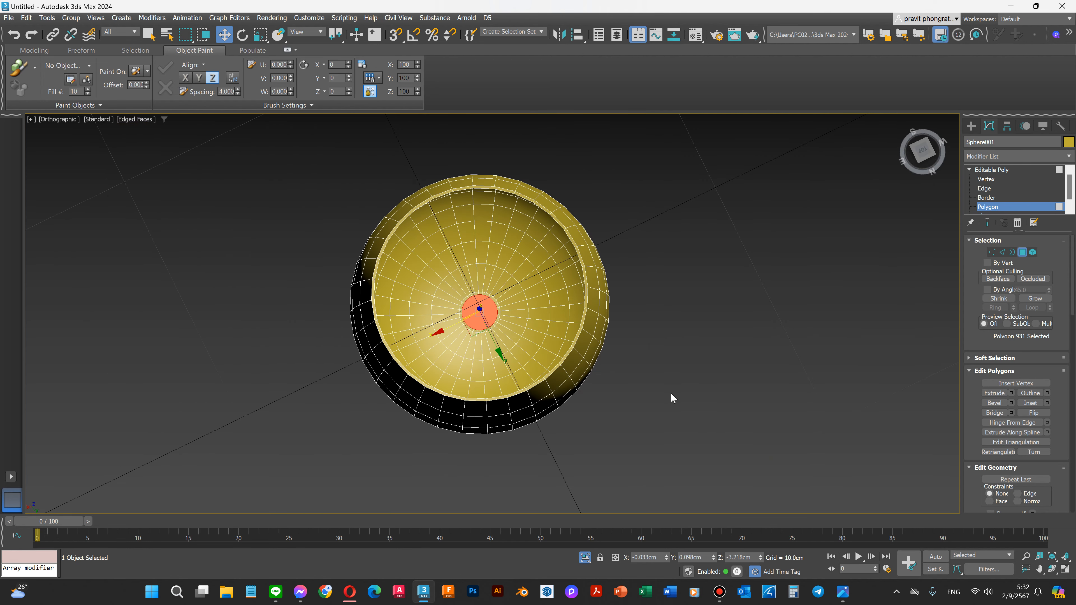
left_click(663, 392)
scroll(488, 312, "up", 4)
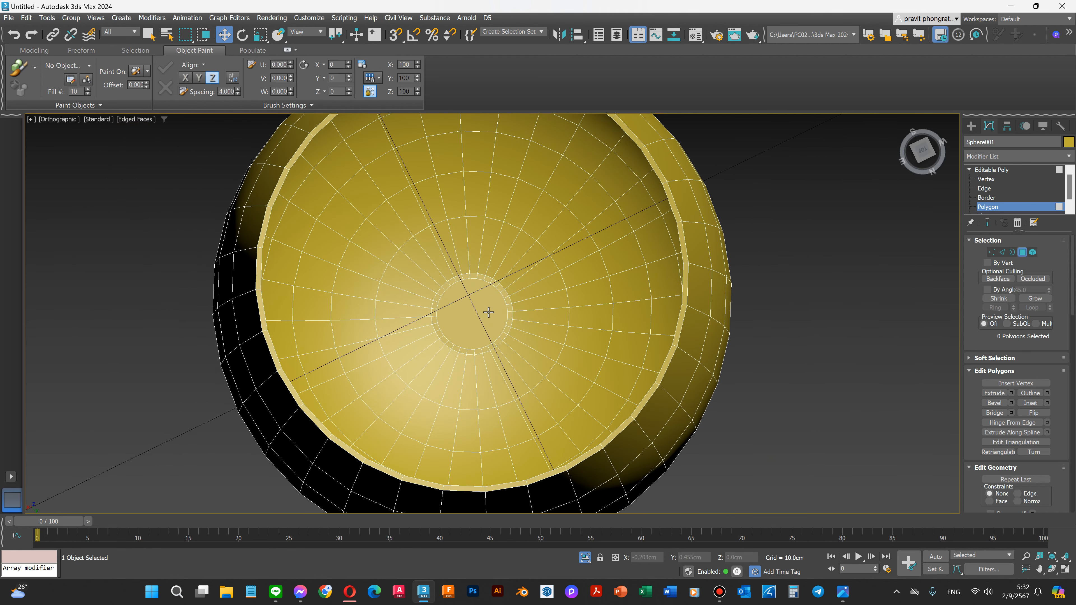
scroll(589, 371, "down", 3)
In the front view at edge level, select all the vertical edges in the bowl's topmost band, on both inner and outer walls.
left_click(1052, 569)
left_click_drag(451, 389, 447, 364)
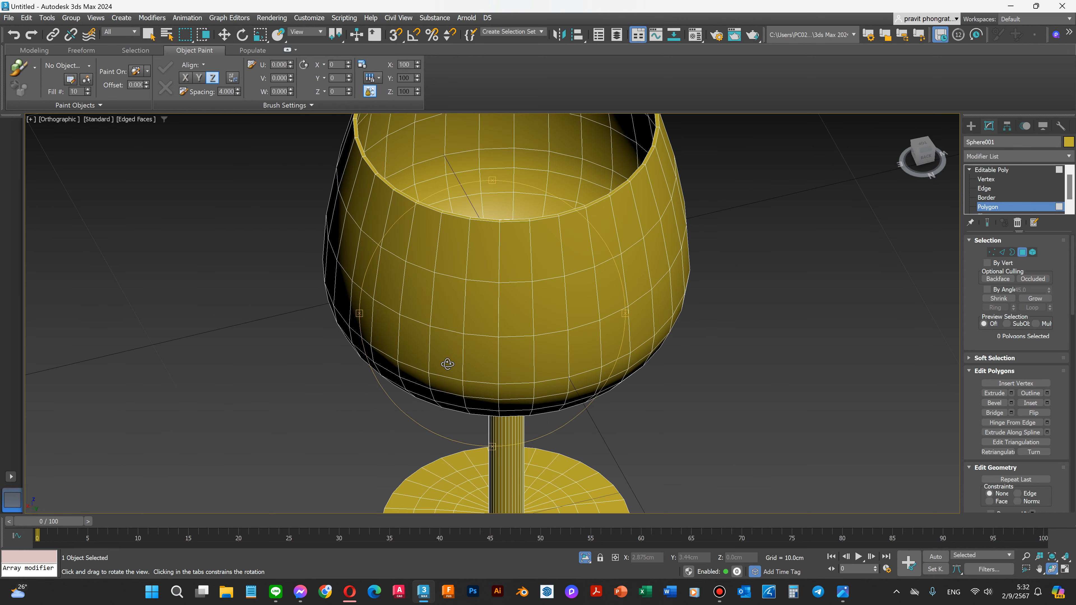
key("f")
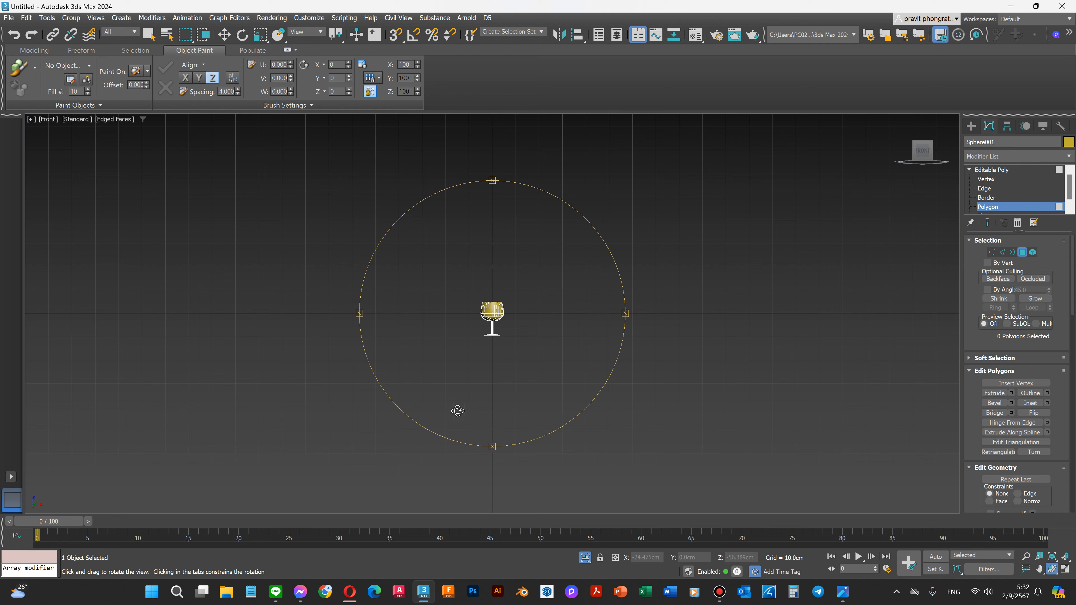
scroll(514, 294, "up", 5)
scroll(514, 294, "up", 3)
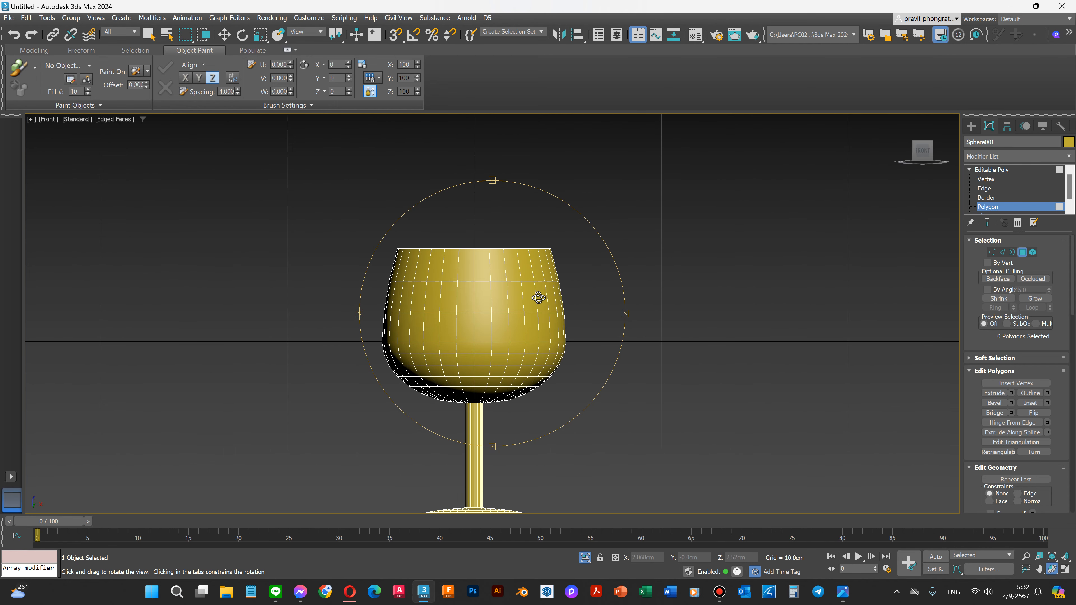
left_click(985, 188)
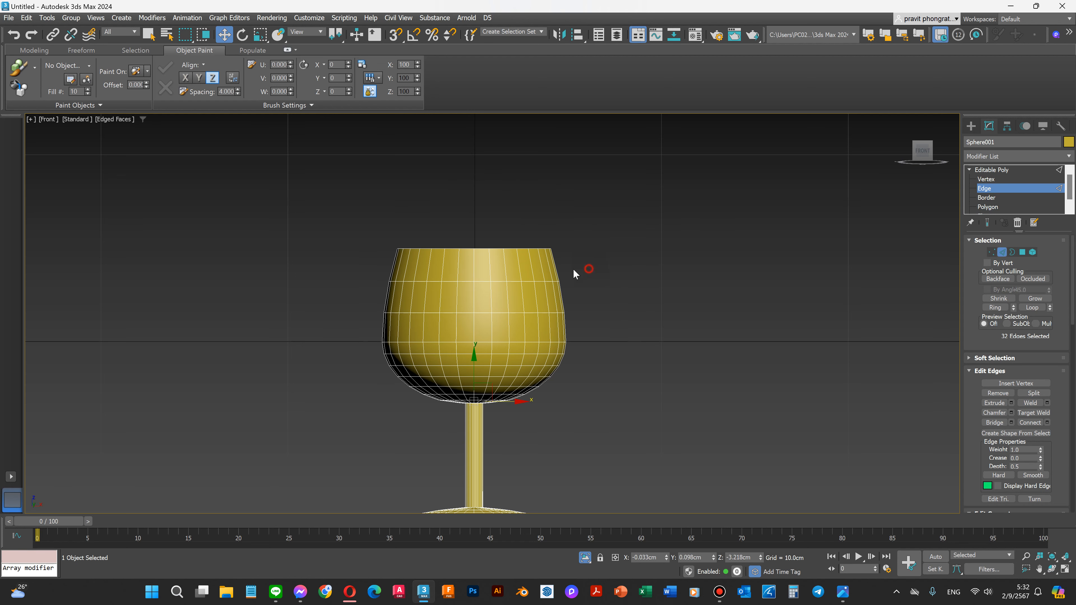
left_click_drag(369, 258, 370, 259)
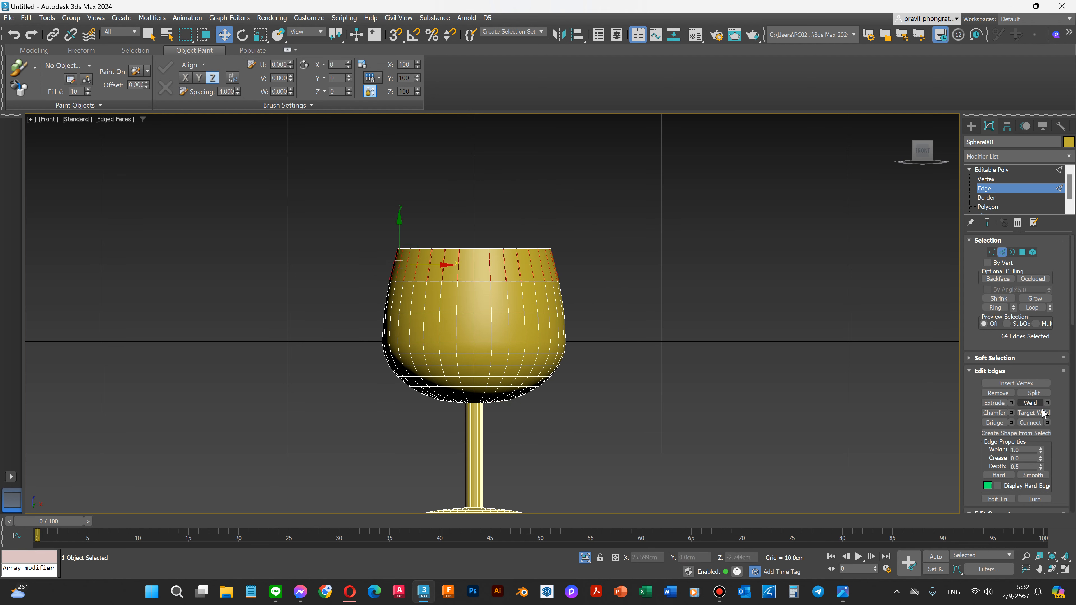
Connect the selected vertical edges with 1 segment, pinch 0 and slide 86, placing the new loops just below the rim.
left_click(1048, 422)
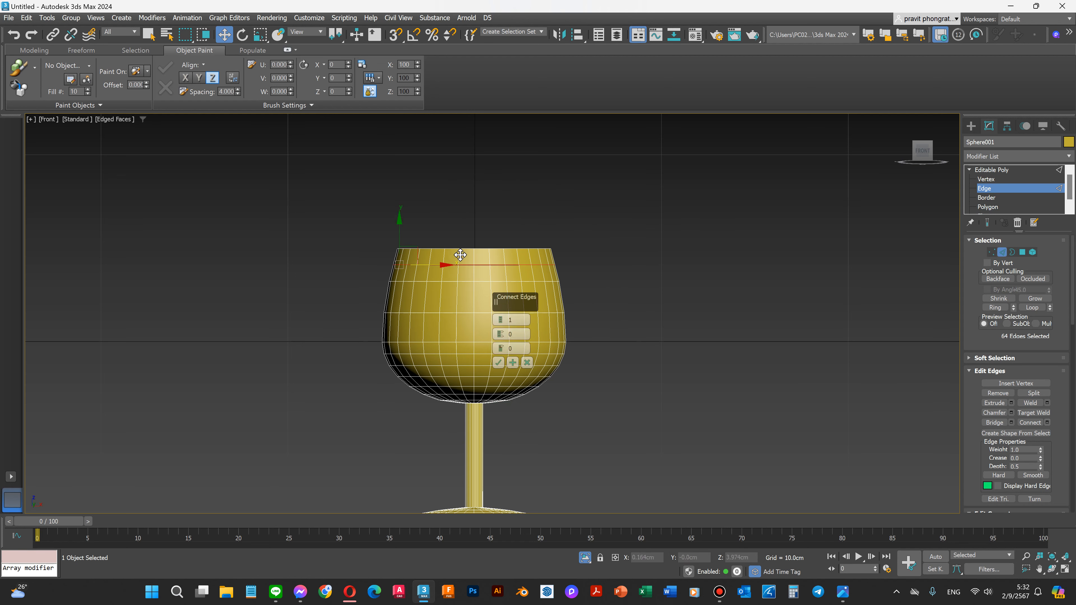
scroll(462, 259, "up", 3)
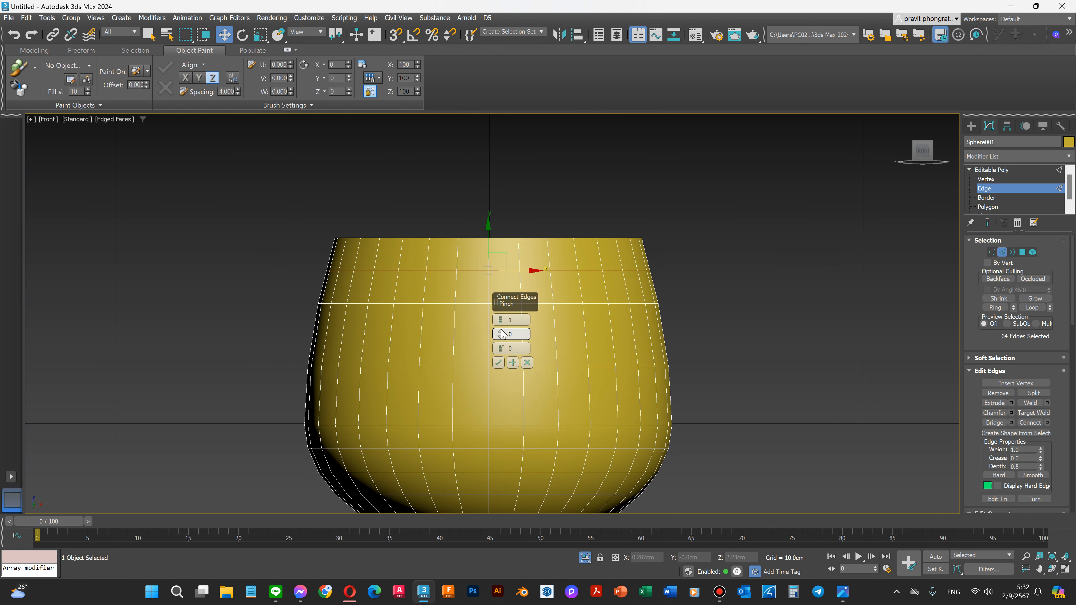
left_click(511, 335)
type("8")
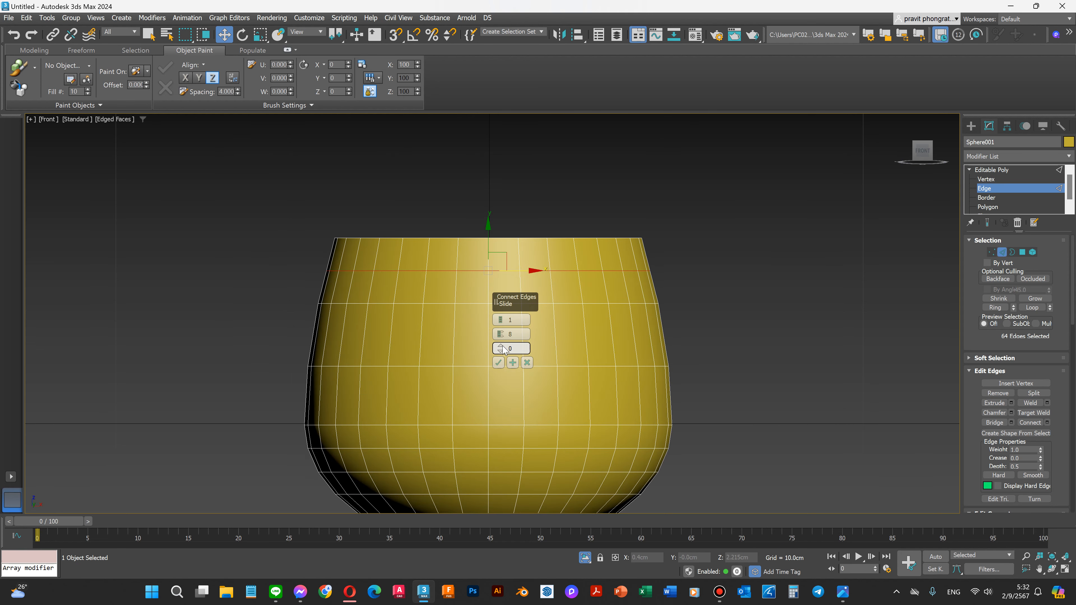
double_click(507, 334)
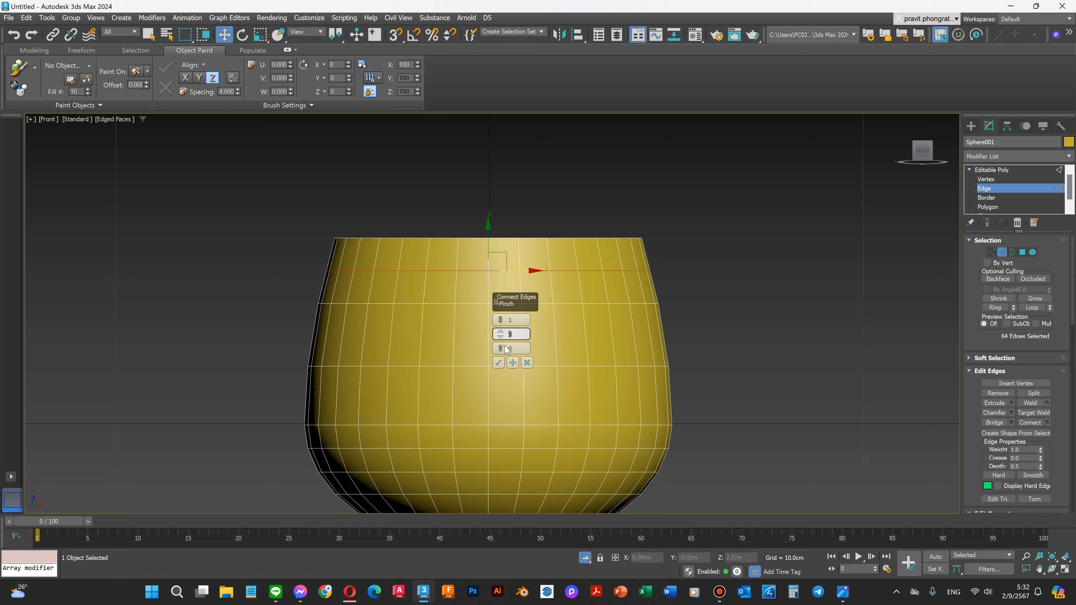
type("0")
left_click_drag(501, 348, 512, 250)
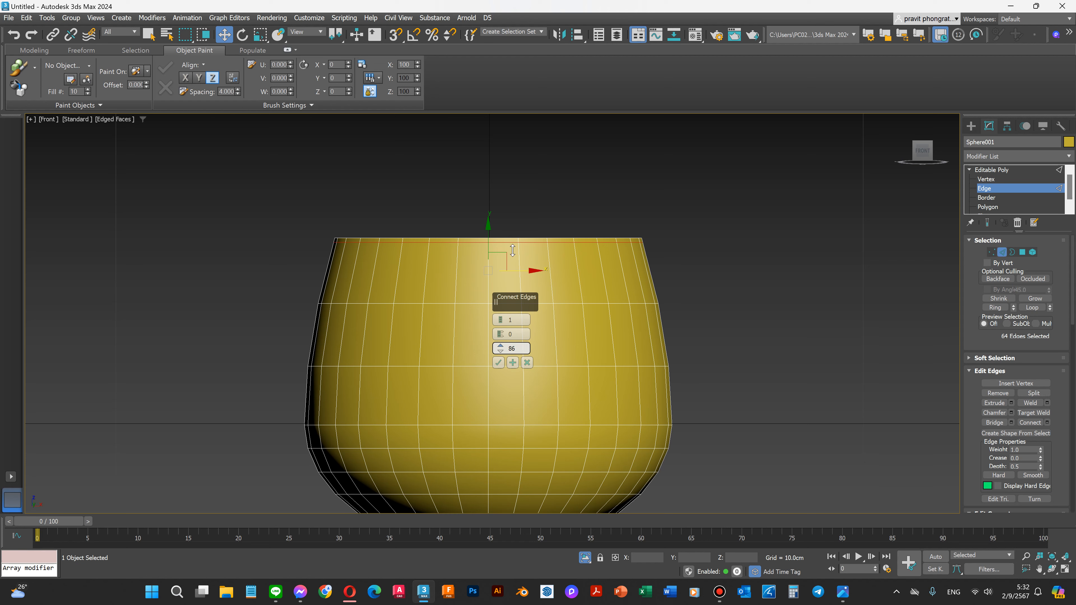
left_click(498, 362)
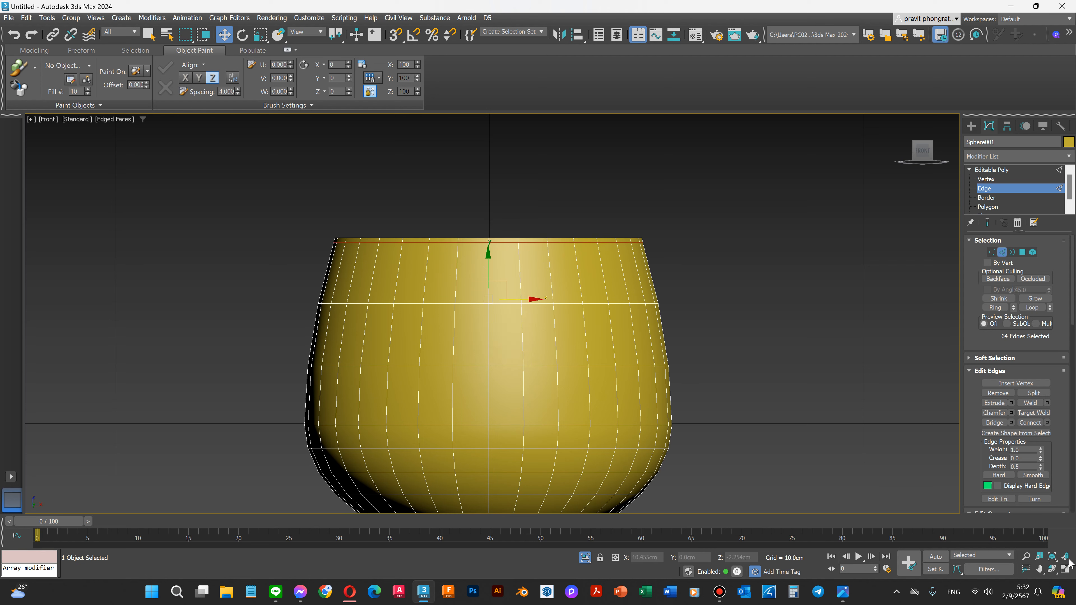
Select one short edge across the thickness of the bowl's rim and extend the selection to the whole ring.
left_click(1052, 568)
left_click_drag(462, 237, 469, 266)
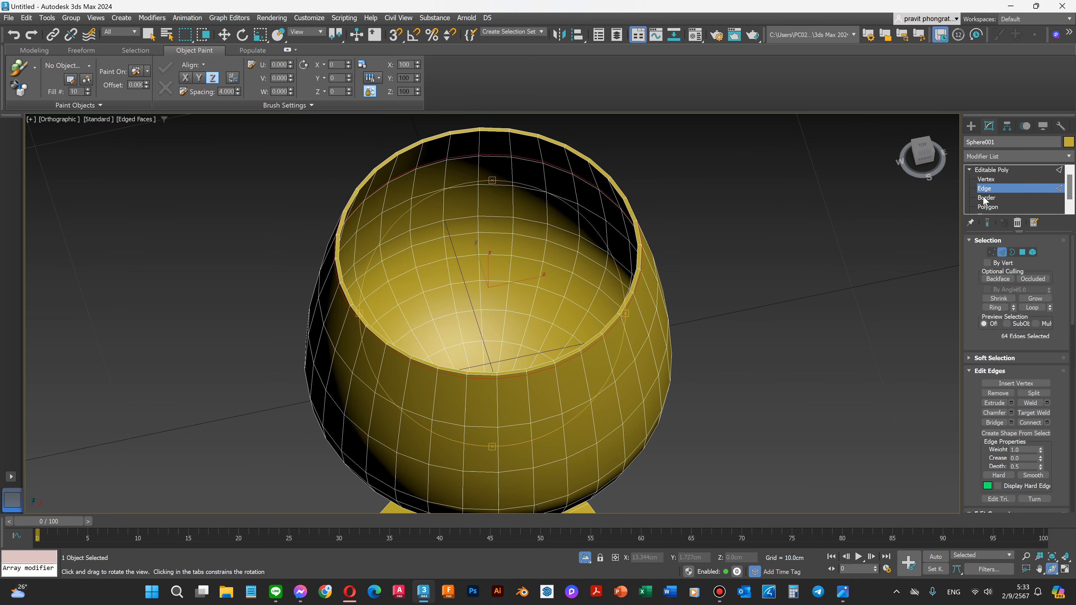
scroll(637, 245, "up", 2)
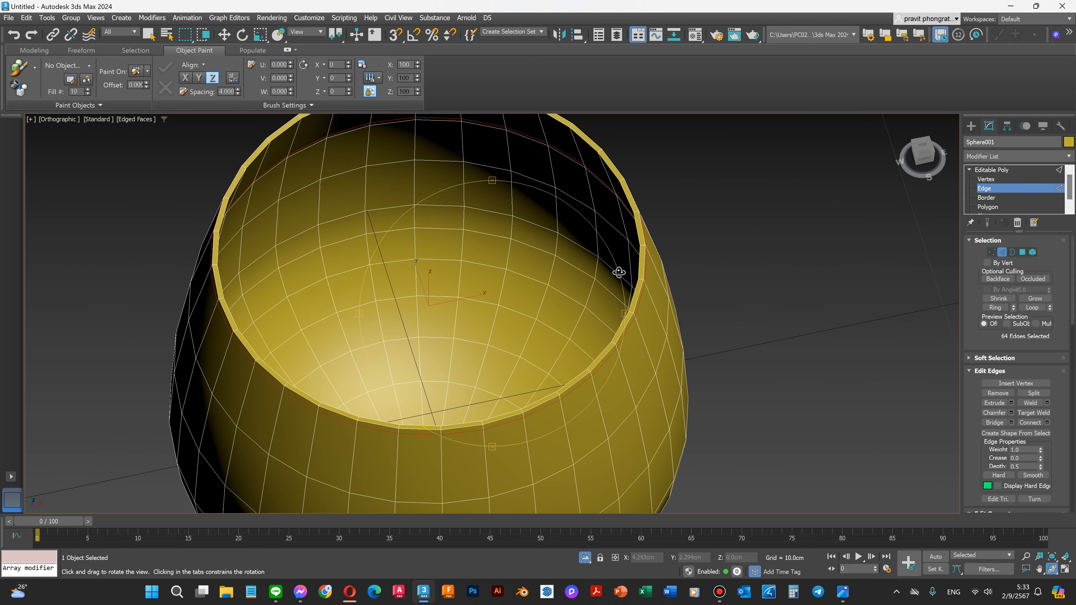
key("w")
scroll(635, 279, "up", 4)
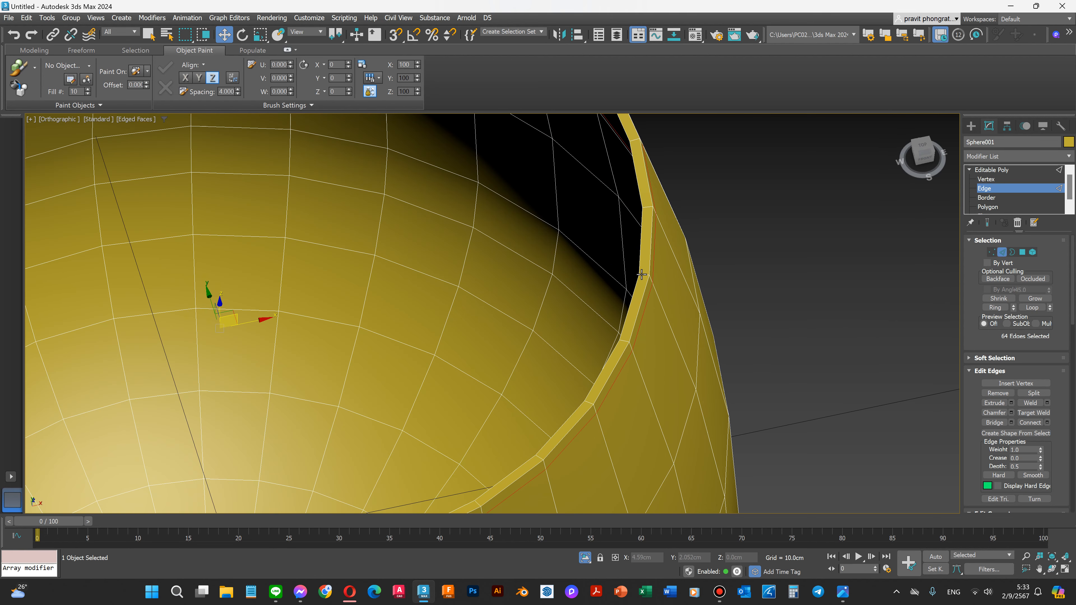
left_click(641, 274)
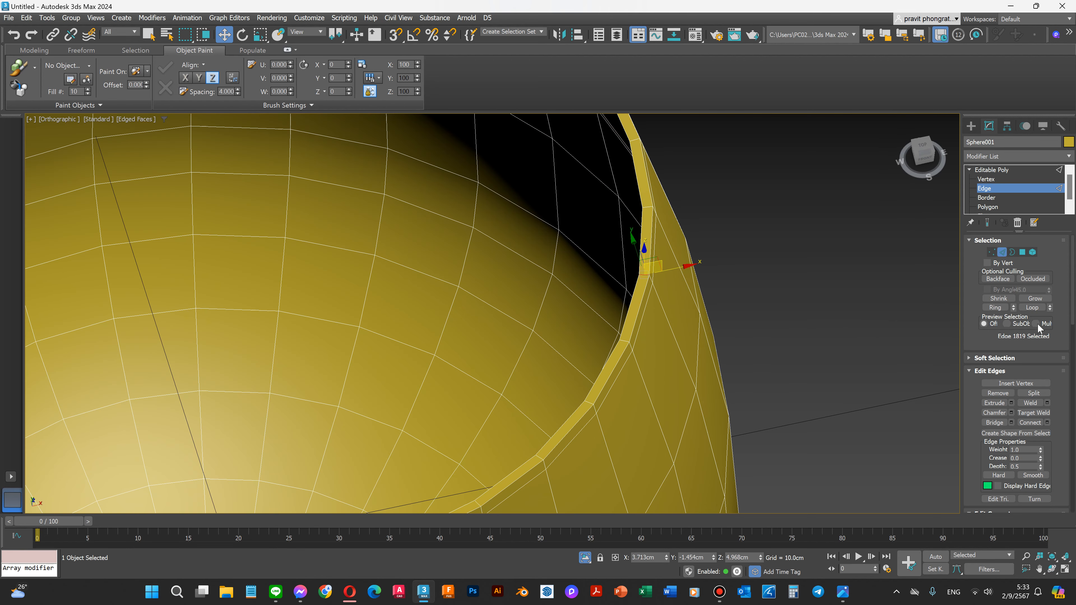
left_click(1042, 308)
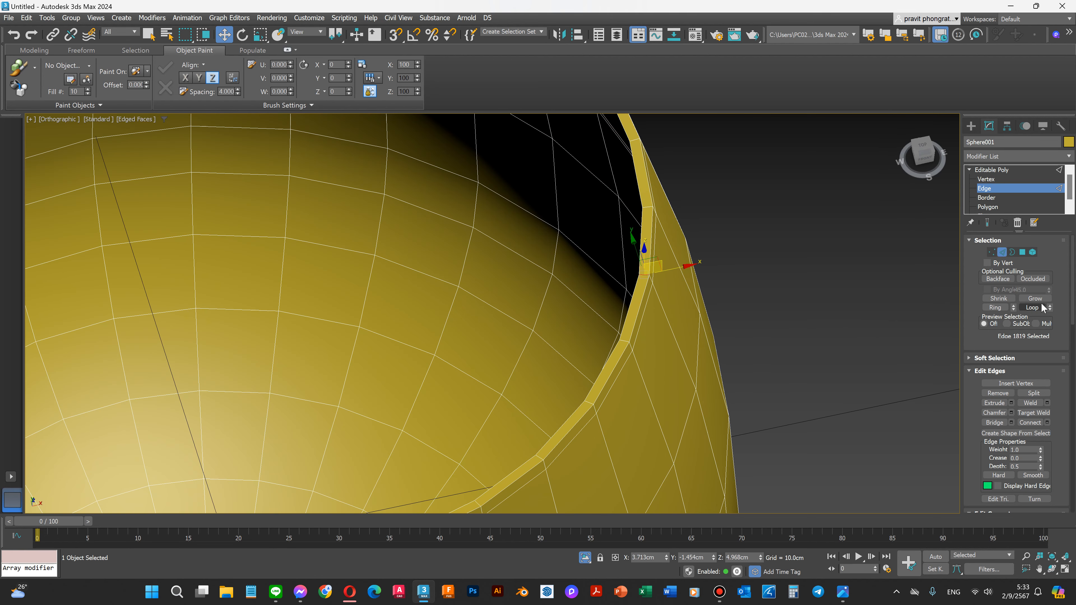
left_click(995, 307)
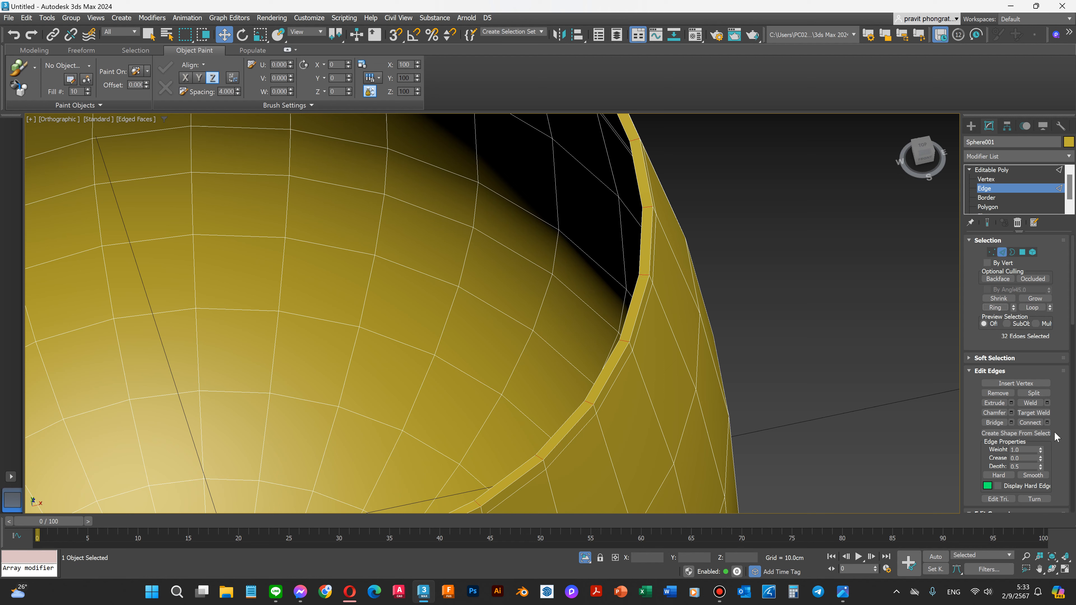
Connect the rim's ring of short edges with 2 segments, pinch 53 and slide 0.
left_click(1048, 423)
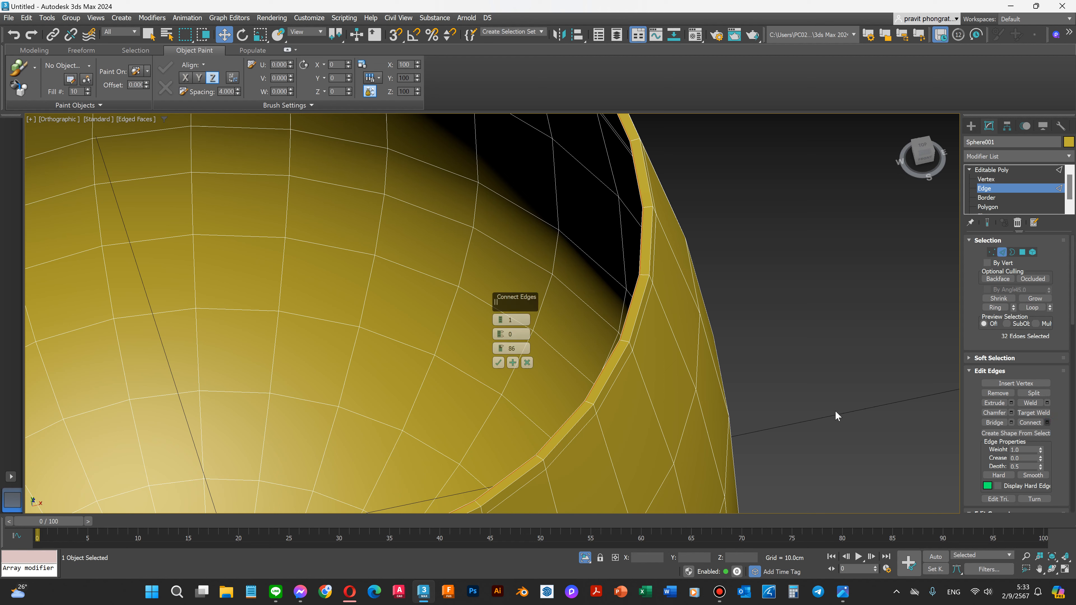
left_click(501, 319)
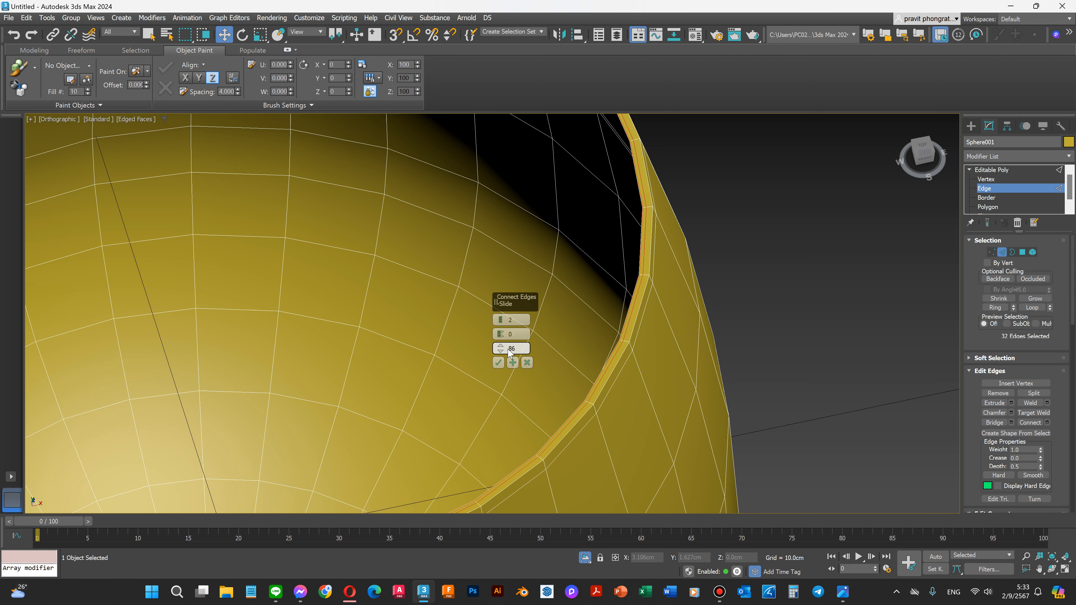
scroll(615, 365, "up", 2)
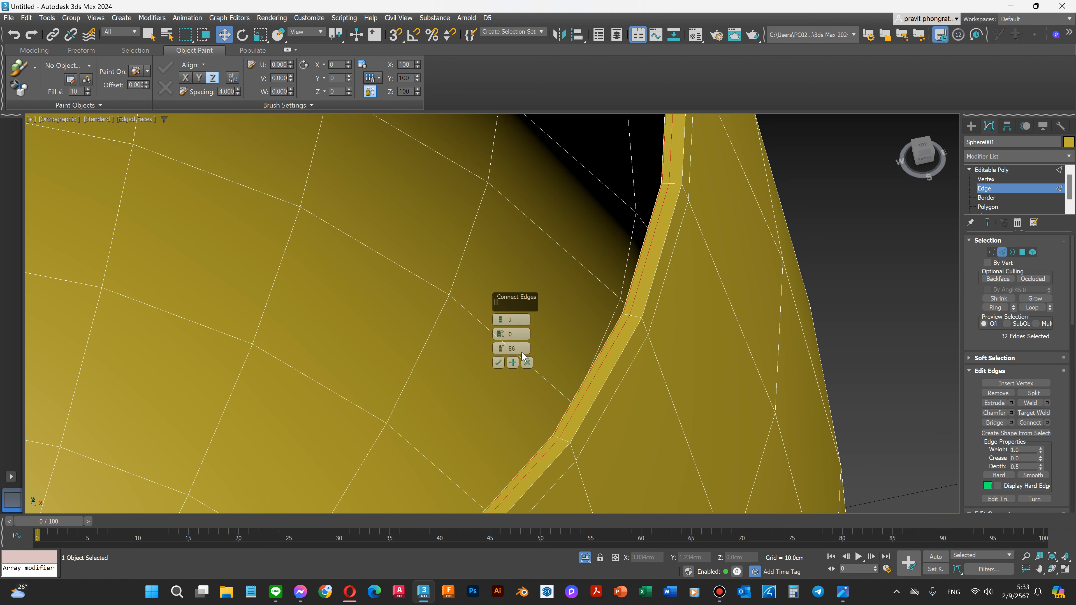
left_click_drag(518, 348, 510, 347)
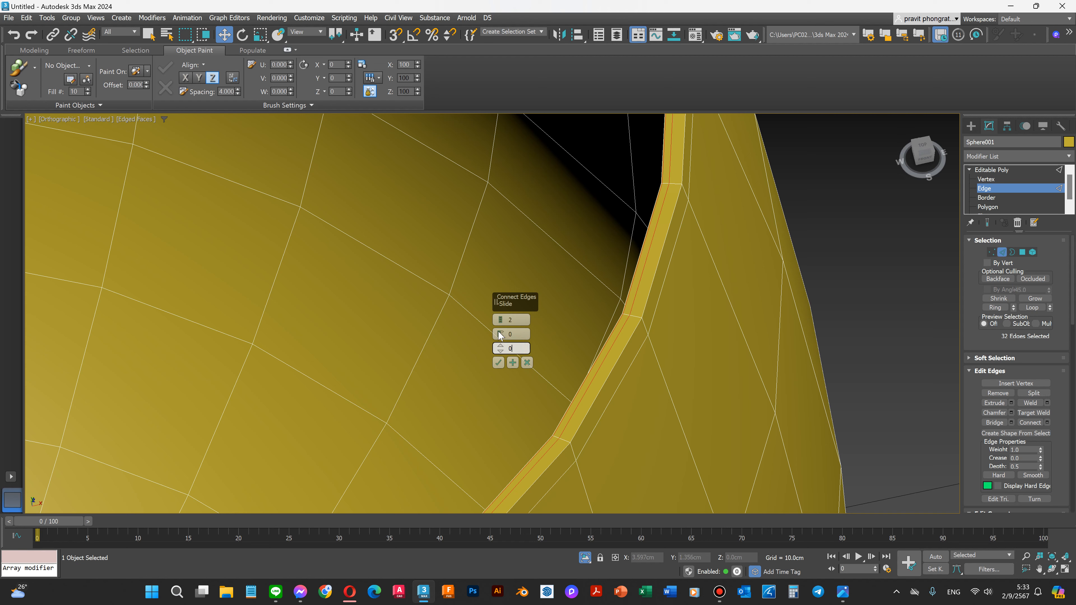
left_click_drag(500, 335, 497, 287)
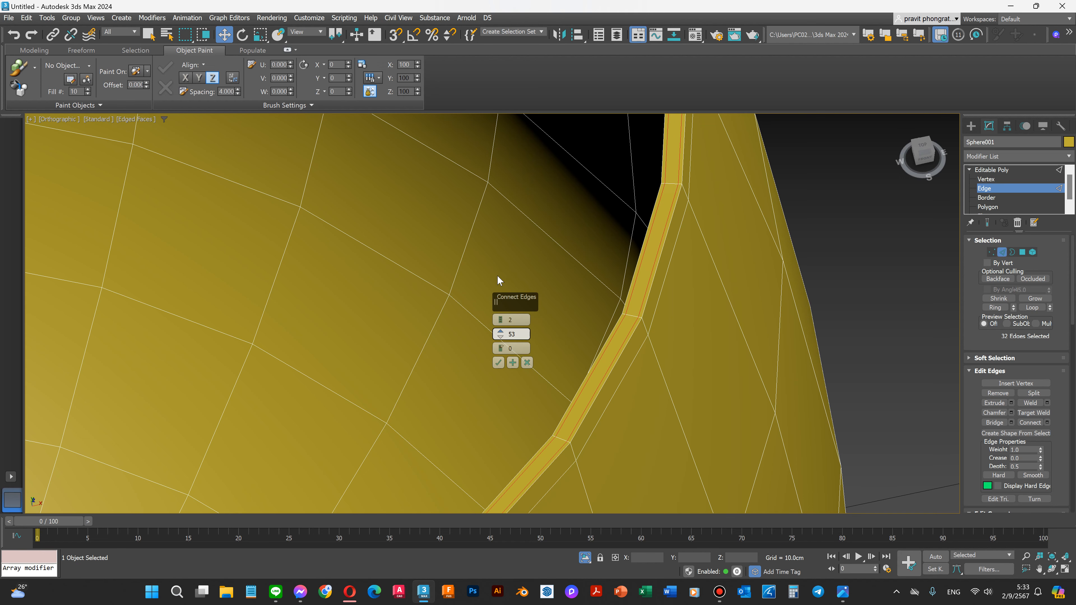
left_click(498, 363)
scroll(587, 266, "down", 6)
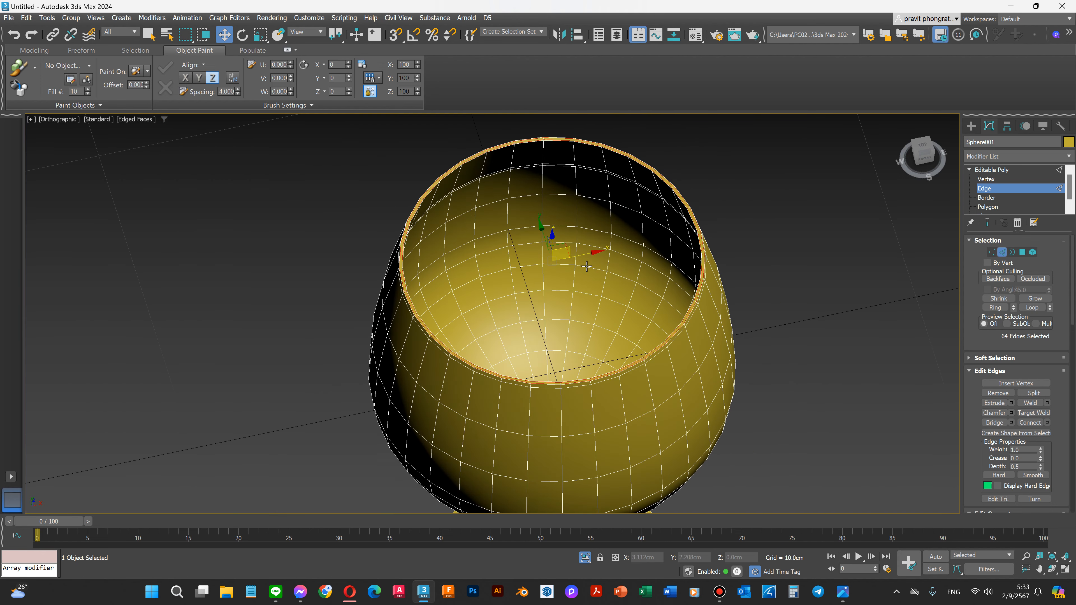
Apply a TurboSmooth modifier to the whole yellow wine glass.
scroll(586, 266, "down", 5)
left_click(701, 401)
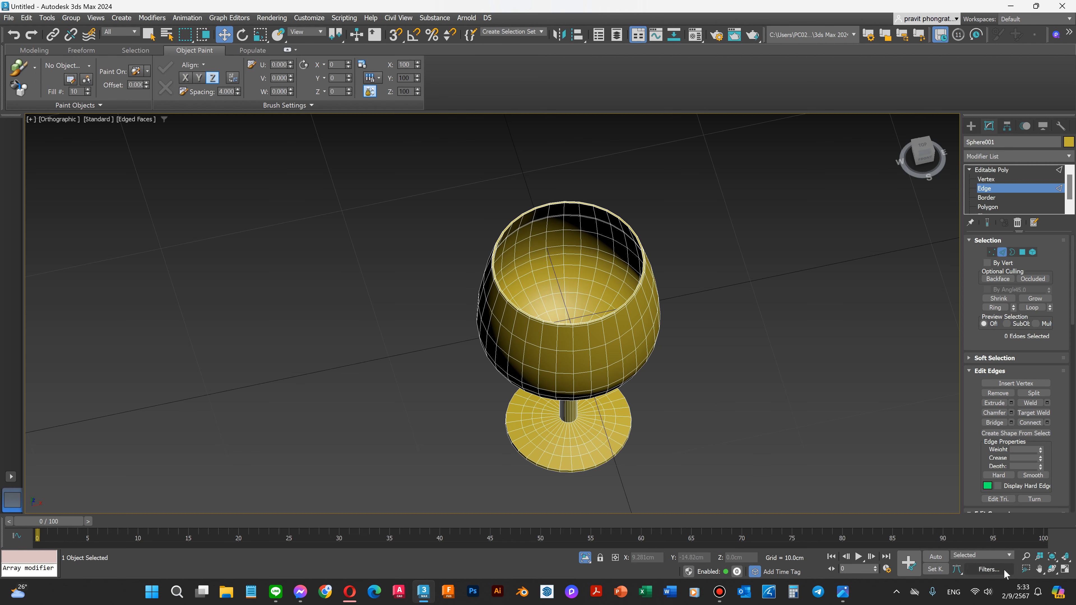
left_click(1052, 569)
left_click_drag(606, 354, 750, 352)
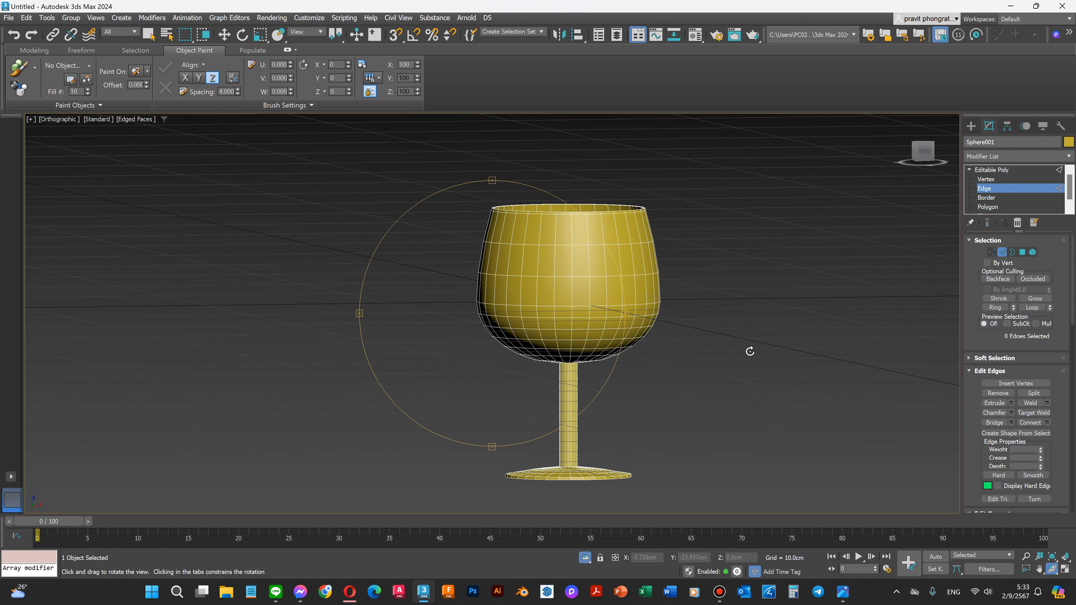
left_click(987, 171)
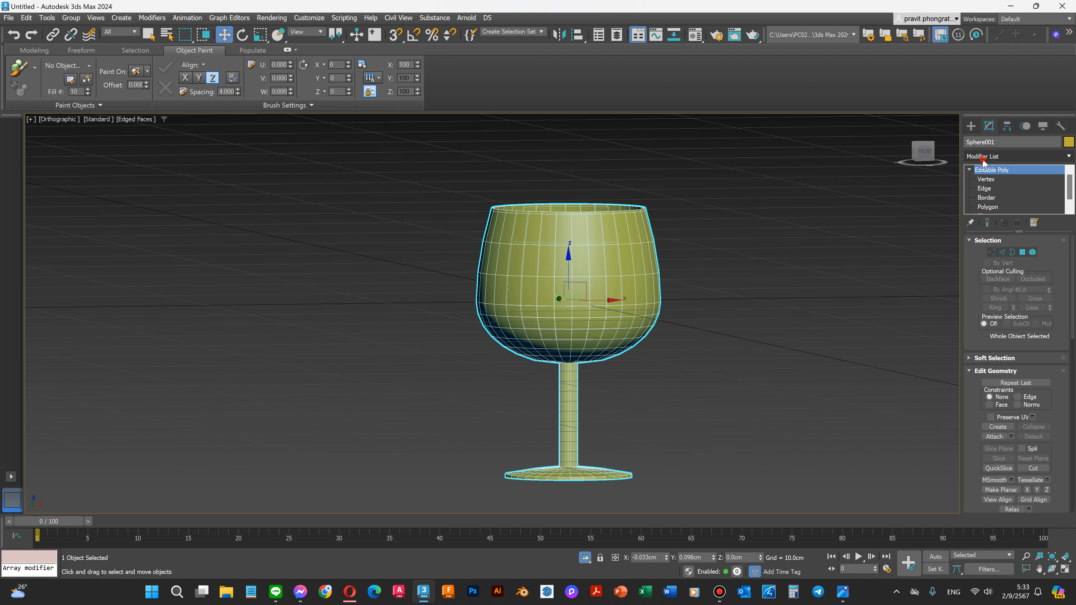
left_click(982, 157)
type("tu")
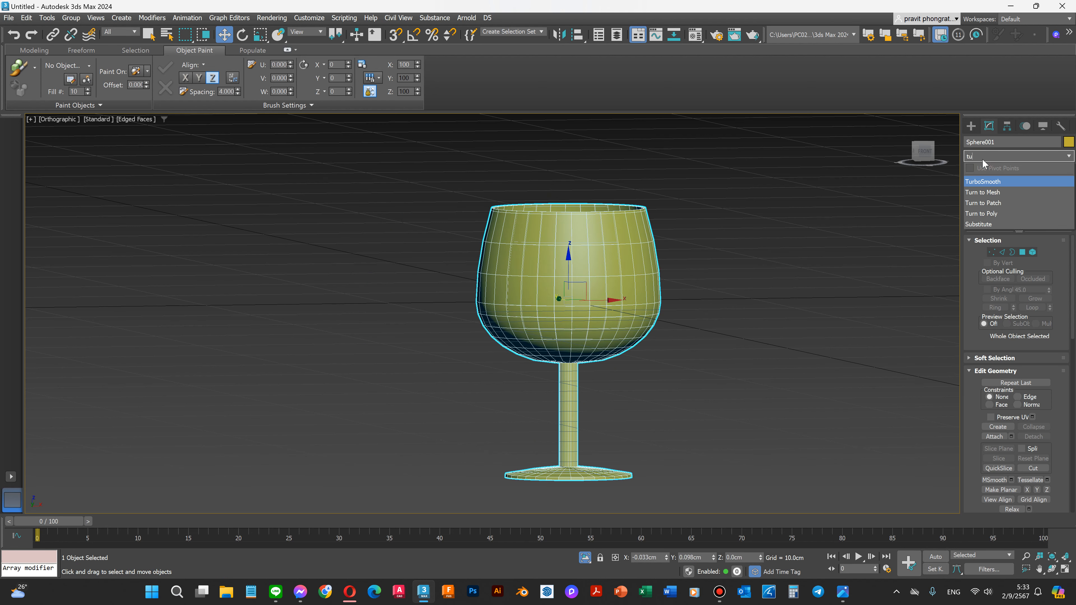
left_click(976, 182)
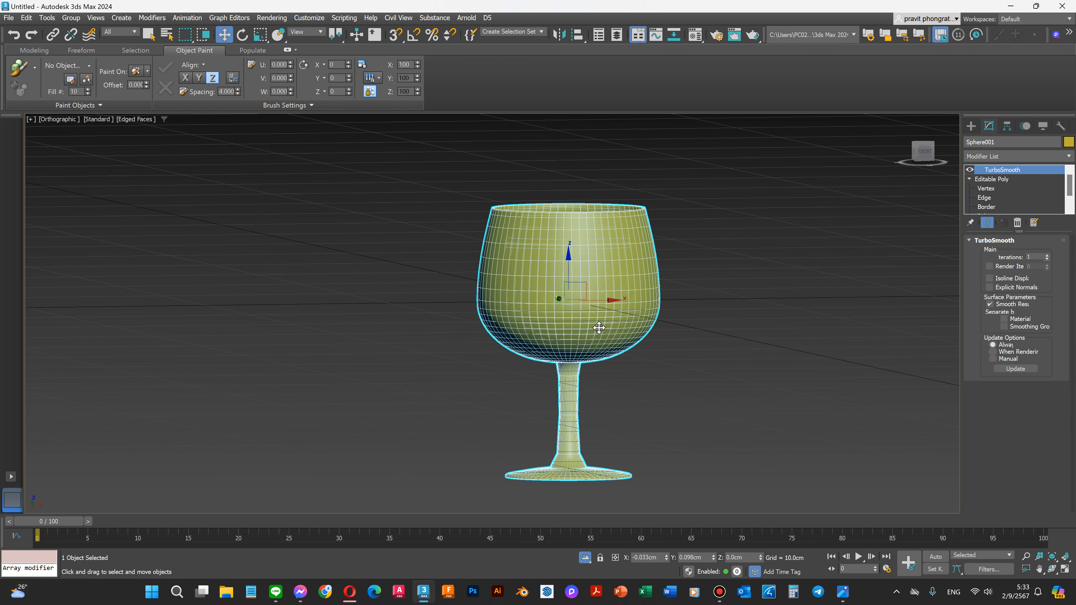
Try 2 TurboSmooth iterations on the yellow glass in the front view and set them back to 1.
left_click(648, 373)
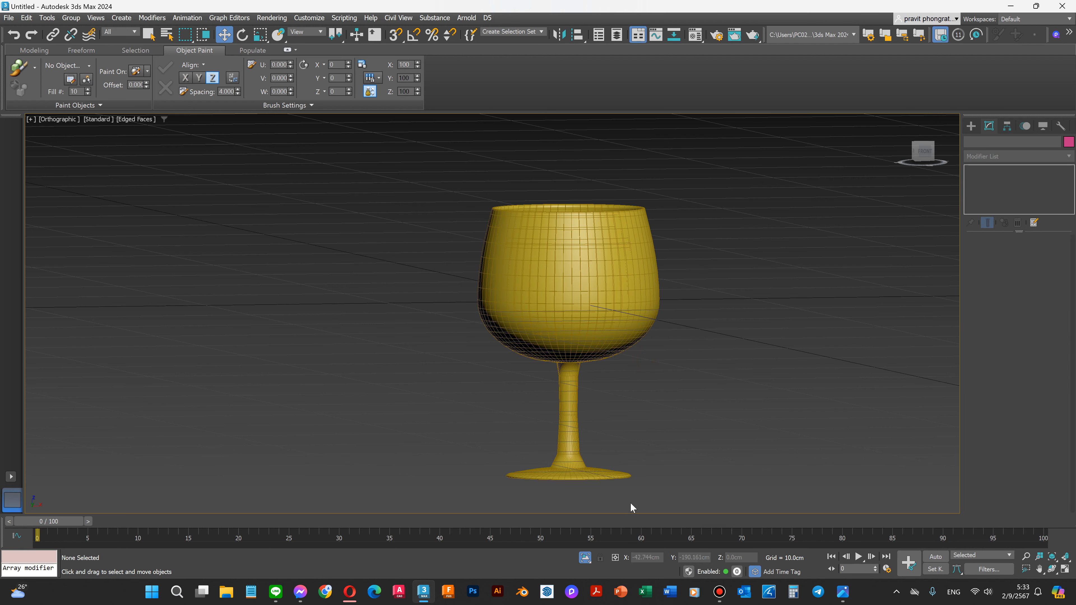
key("f")
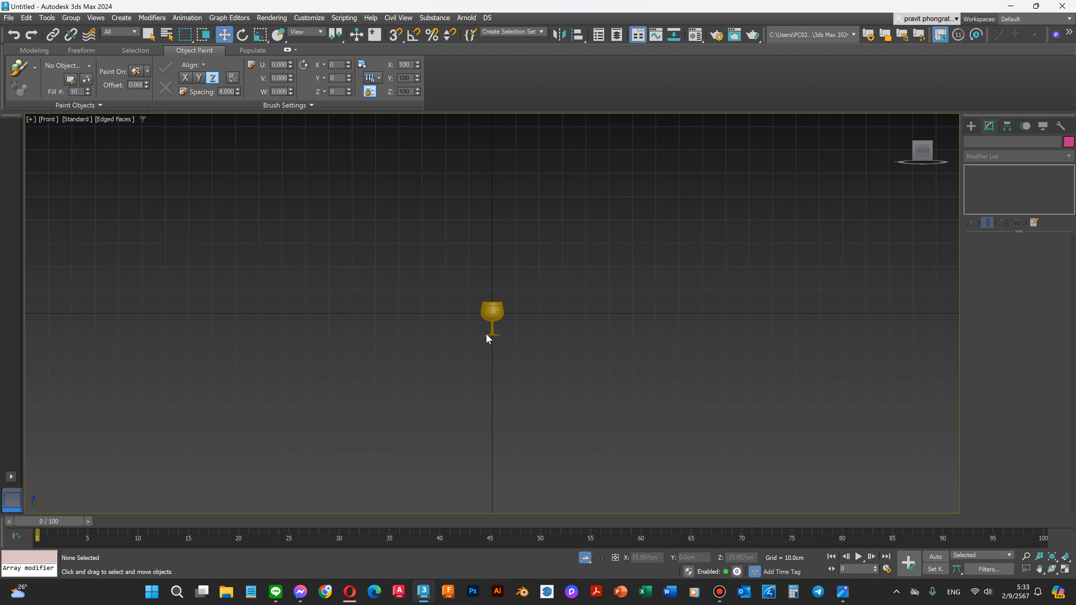
scroll(500, 335, "up", 6)
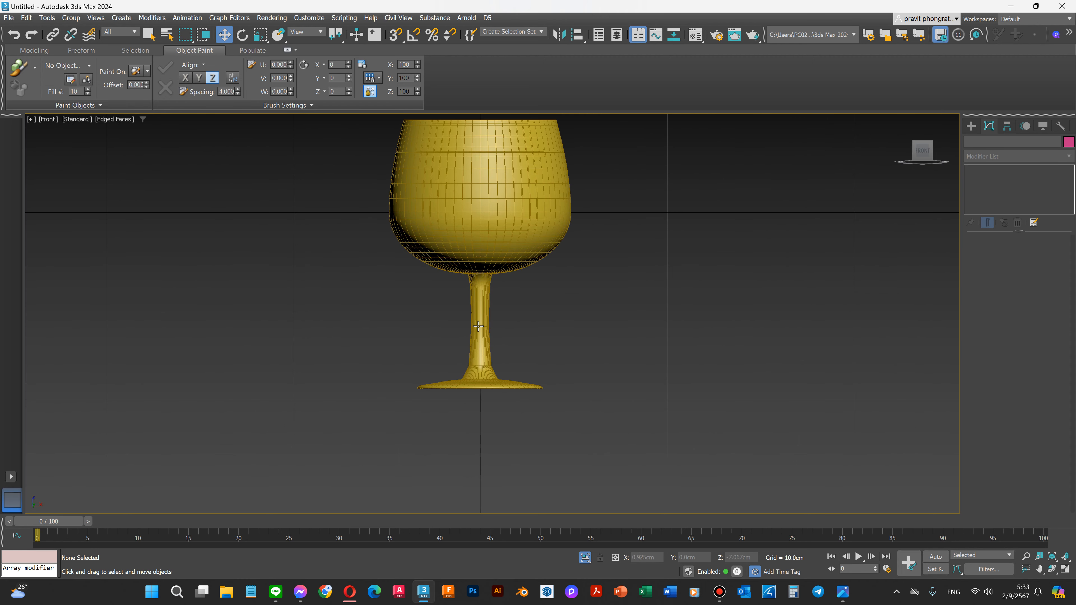
scroll(487, 335, "up", 3)
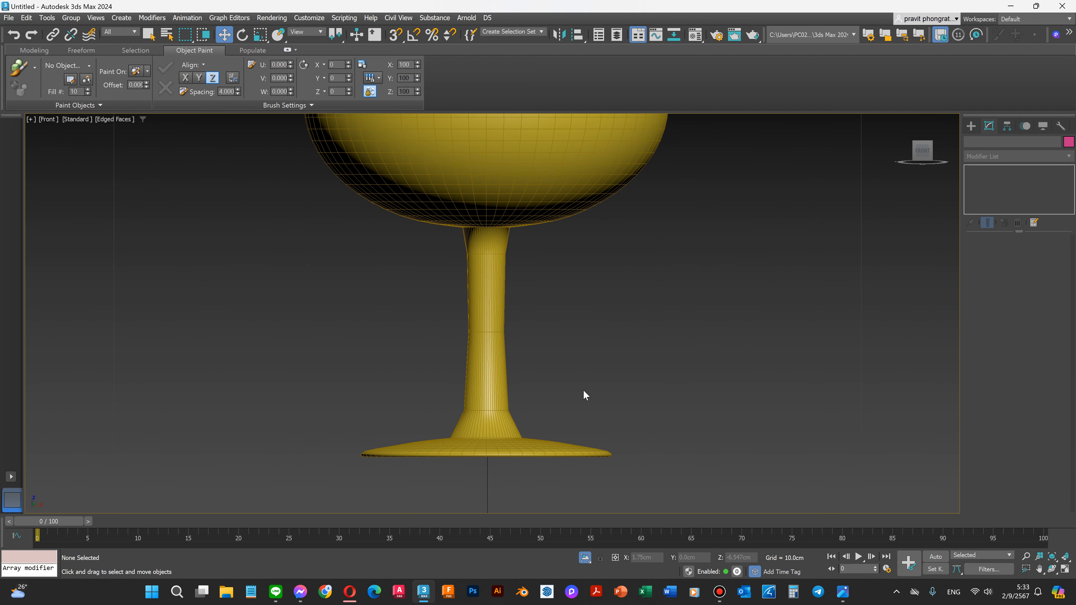
left_click(567, 154)
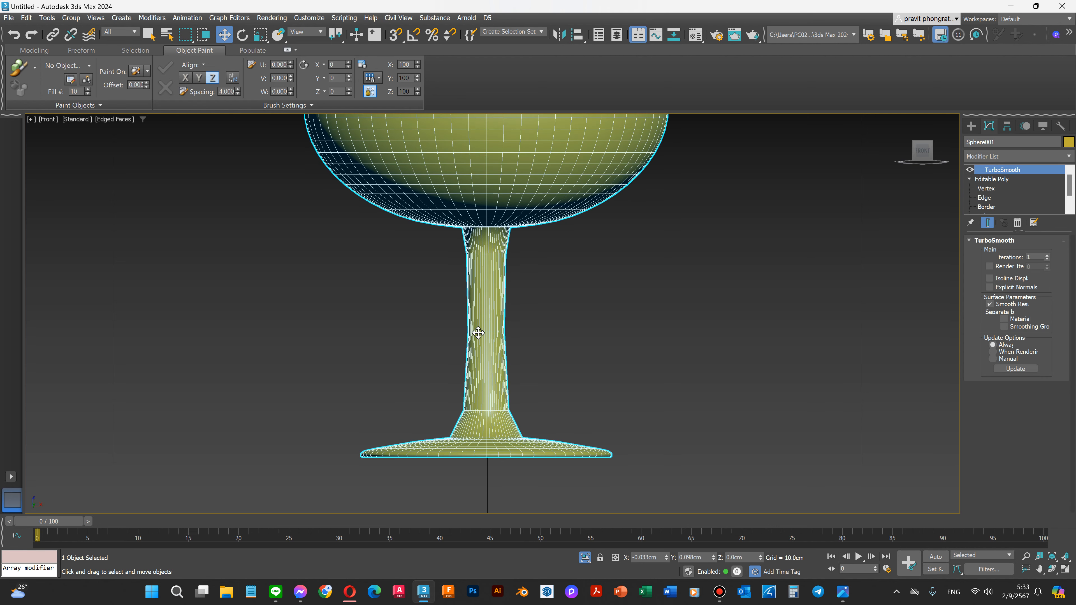
left_click(1047, 256)
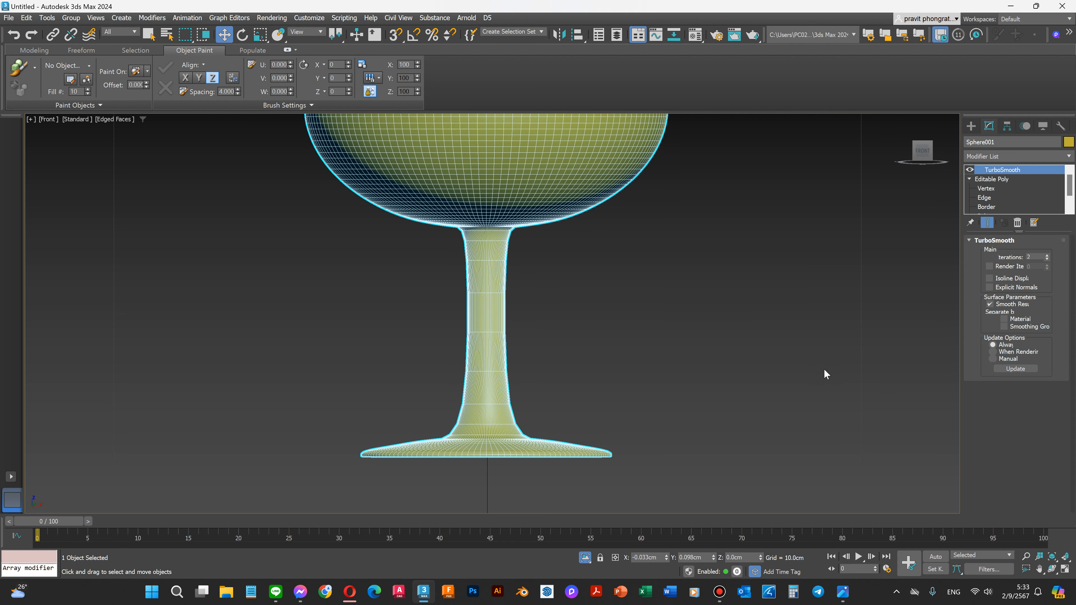
scroll(825, 373, "down", 2)
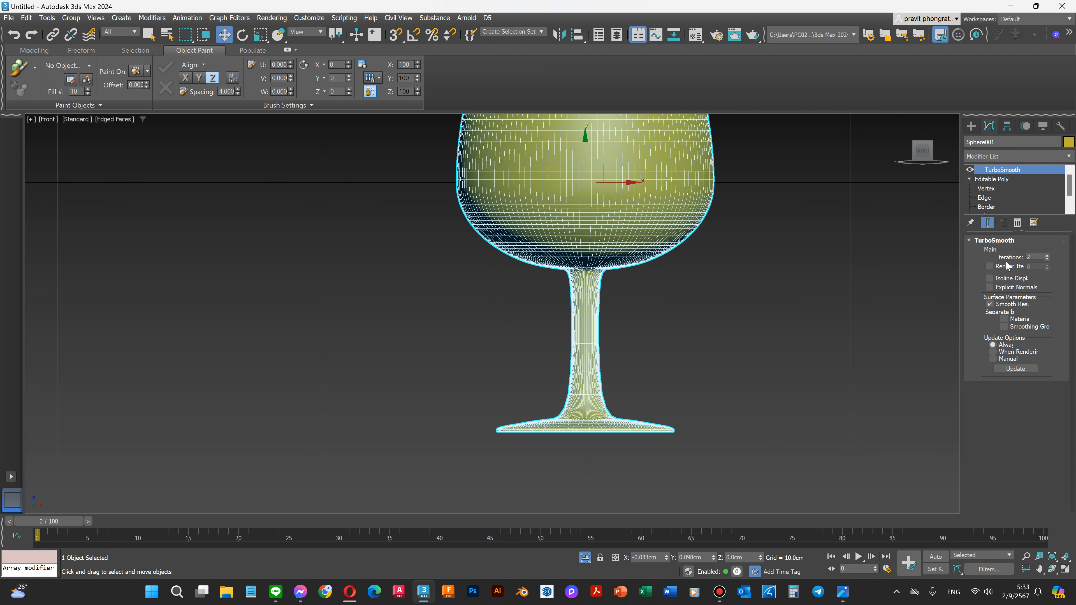
scroll(593, 322, "up", 2)
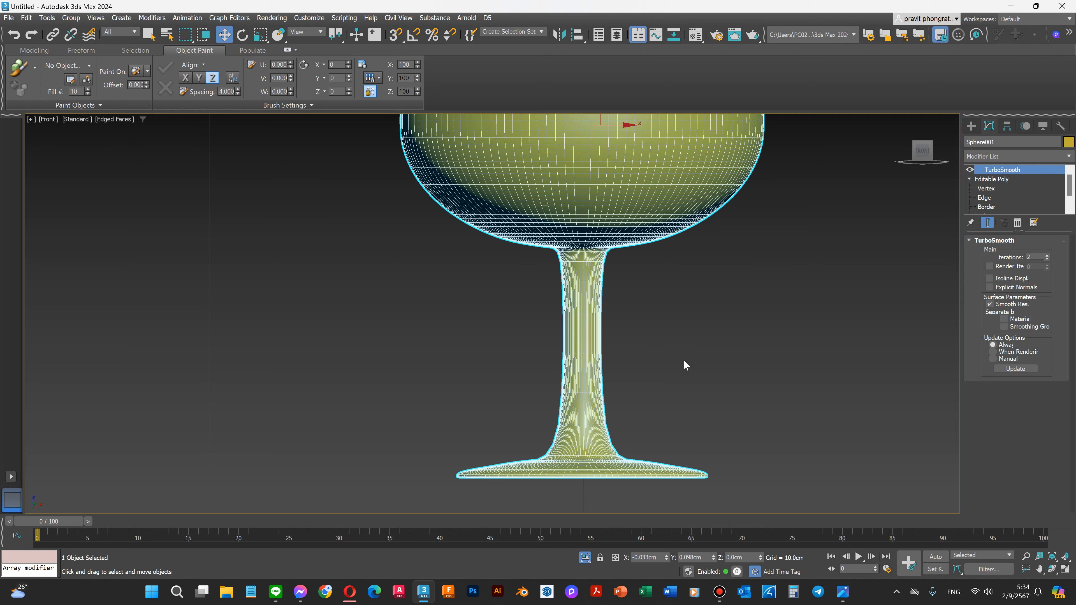
left_click(1047, 259)
Connect the vertical edges of the yellow glass's stem with 4 segments and return to the TurboSmooth level.
left_click(992, 179)
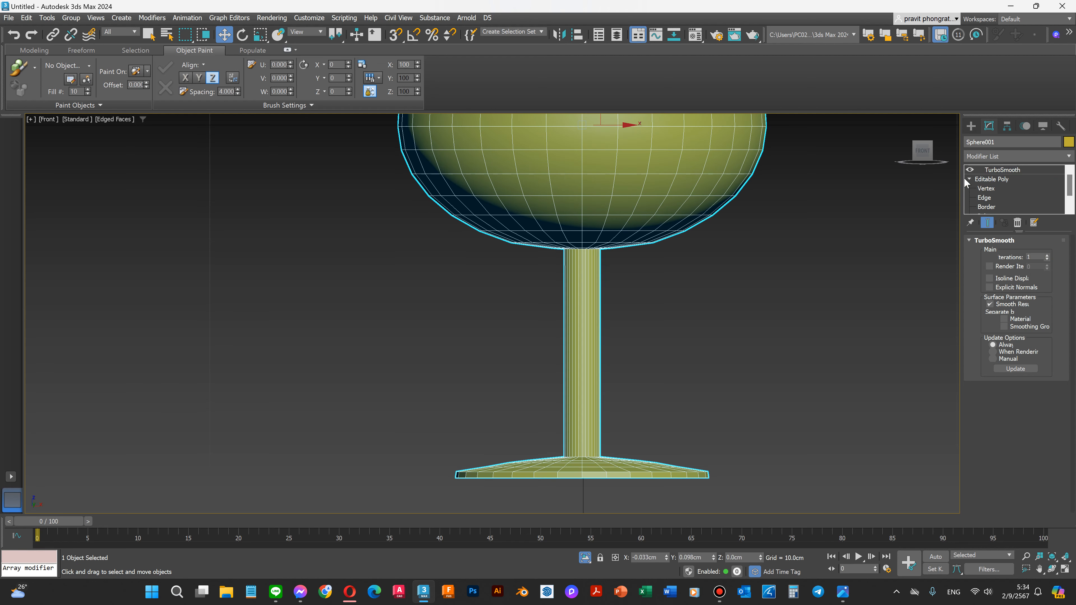
left_click(983, 198)
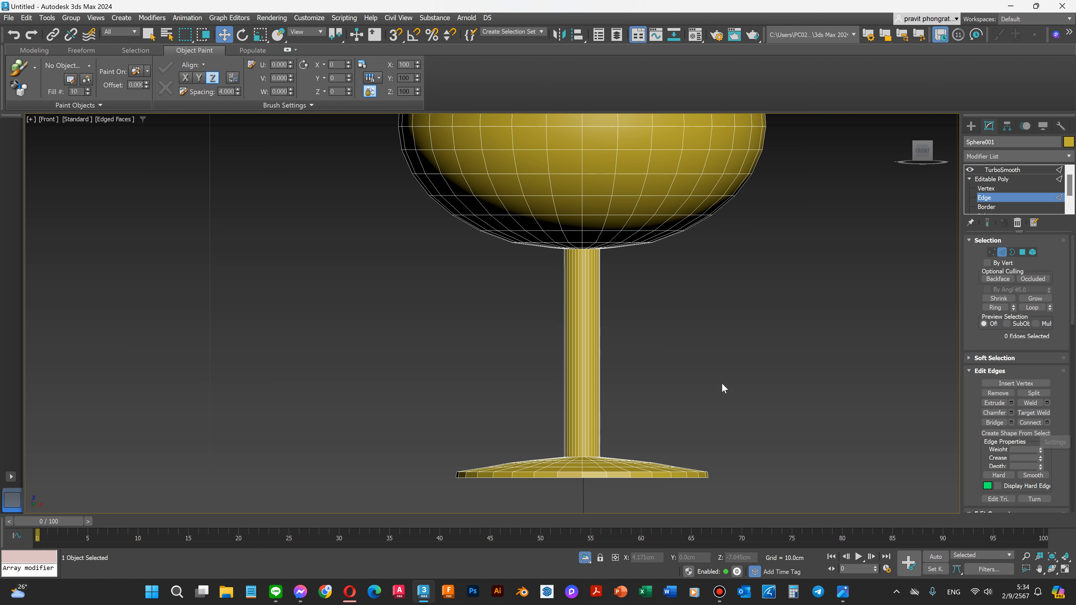
left_click_drag(634, 363, 439, 332)
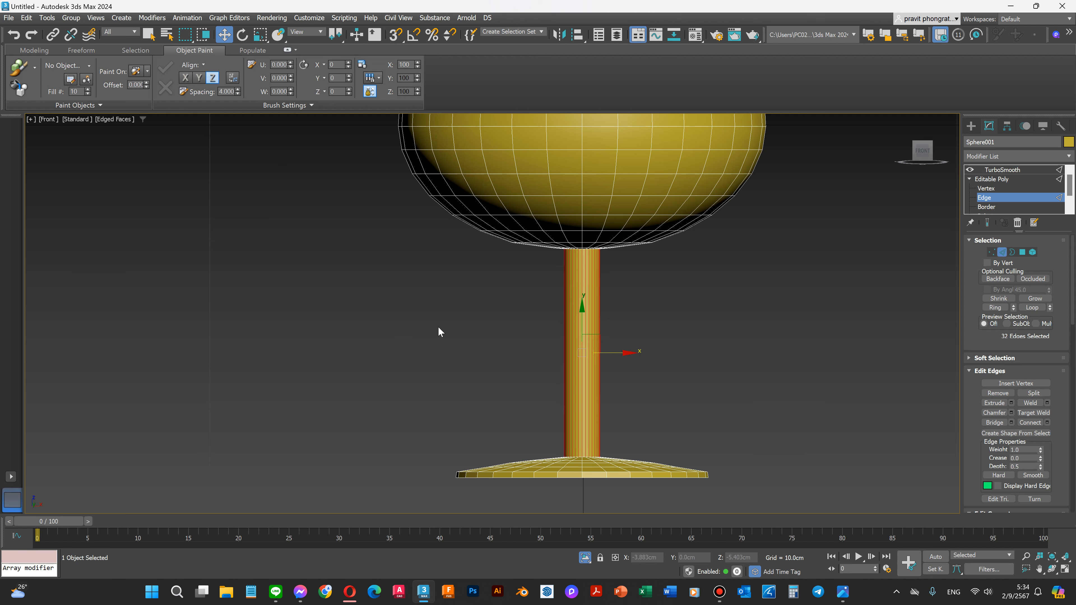
left_click(1047, 423)
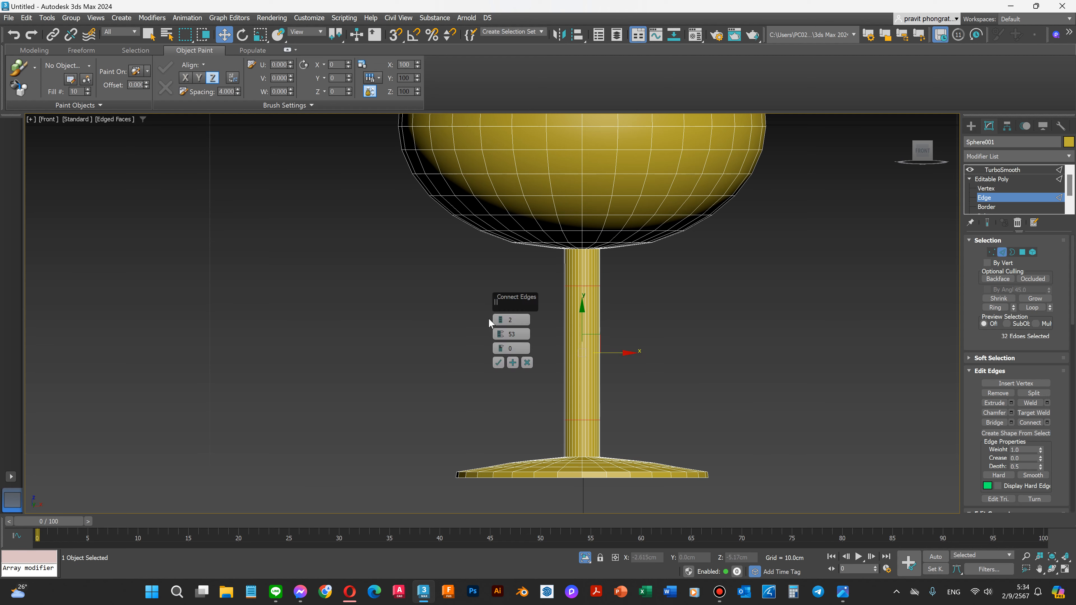
left_click_drag(500, 318, 501, 320)
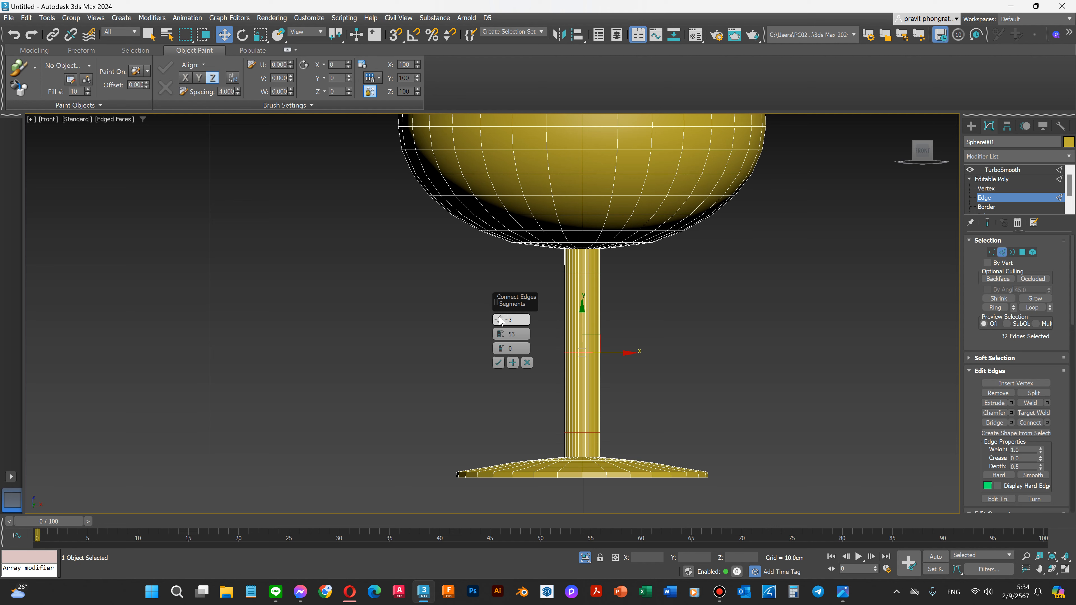
left_click(498, 363)
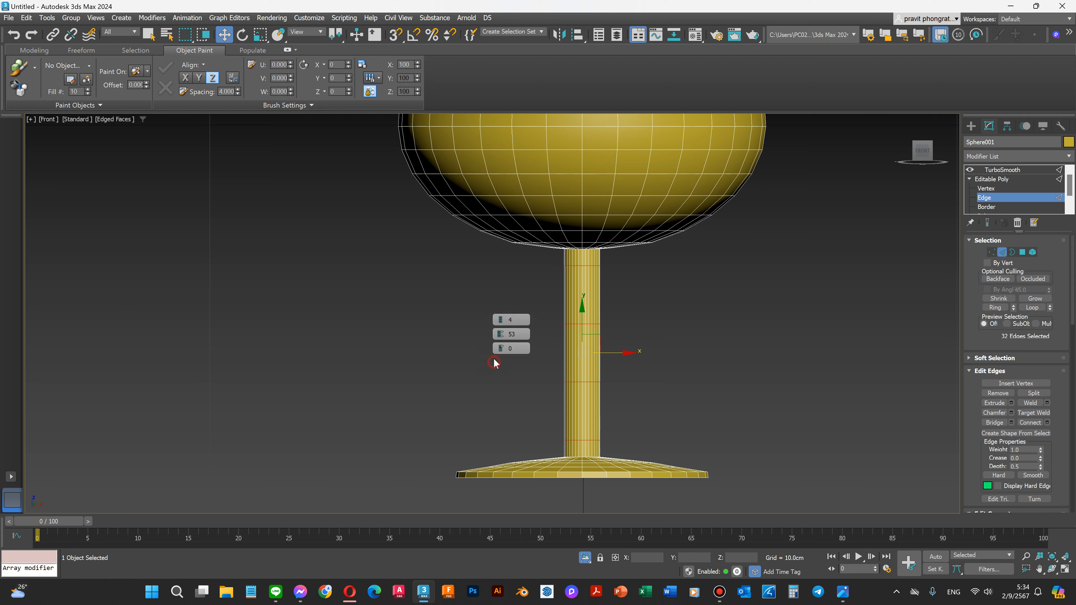
left_click(998, 171)
left_click(454, 366)
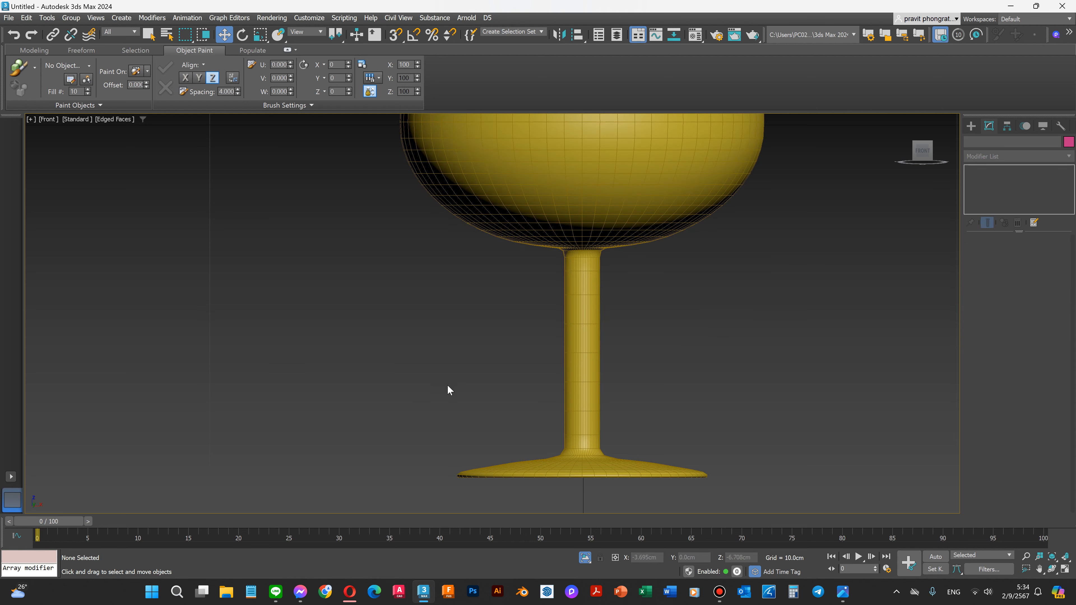
Exit isolation mode to bring the pink glass back alongside the yellow one.
scroll(476, 403, "down", 3)
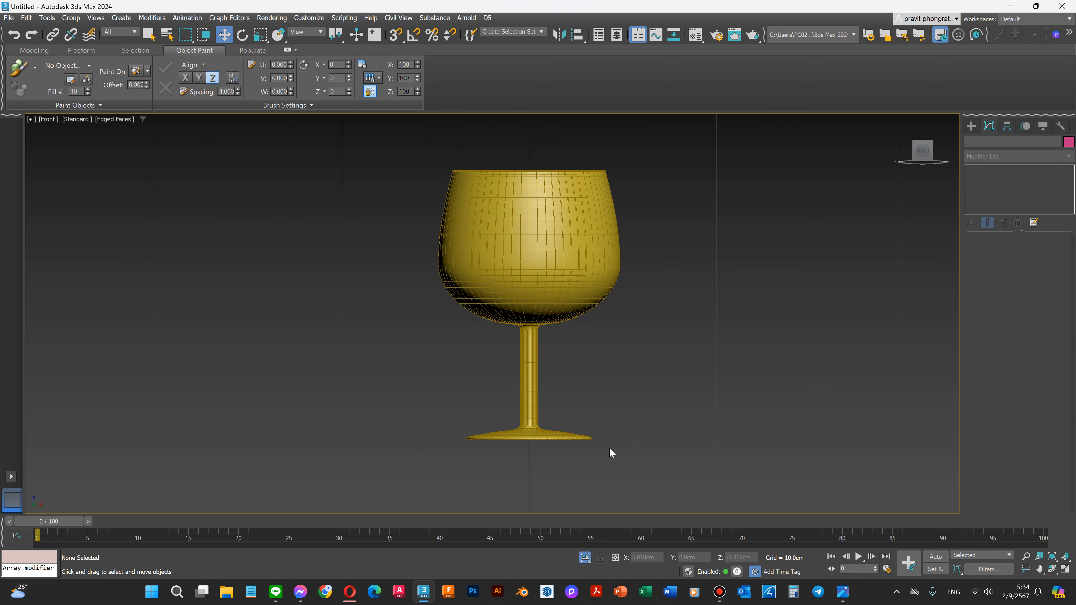
left_click(1052, 569)
left_click_drag(519, 385, 526, 401)
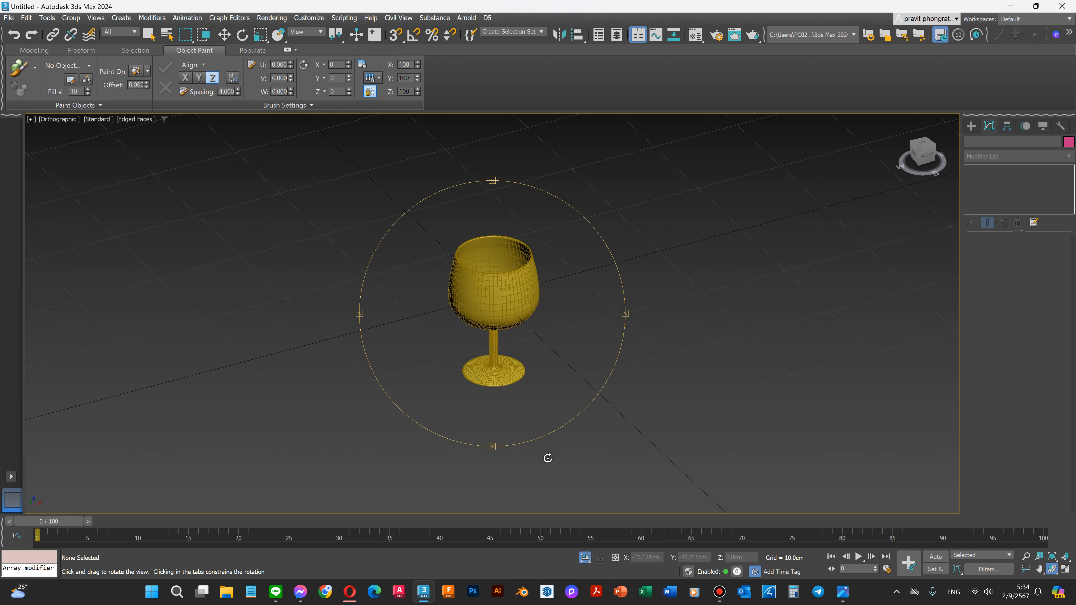
left_click(586, 558)
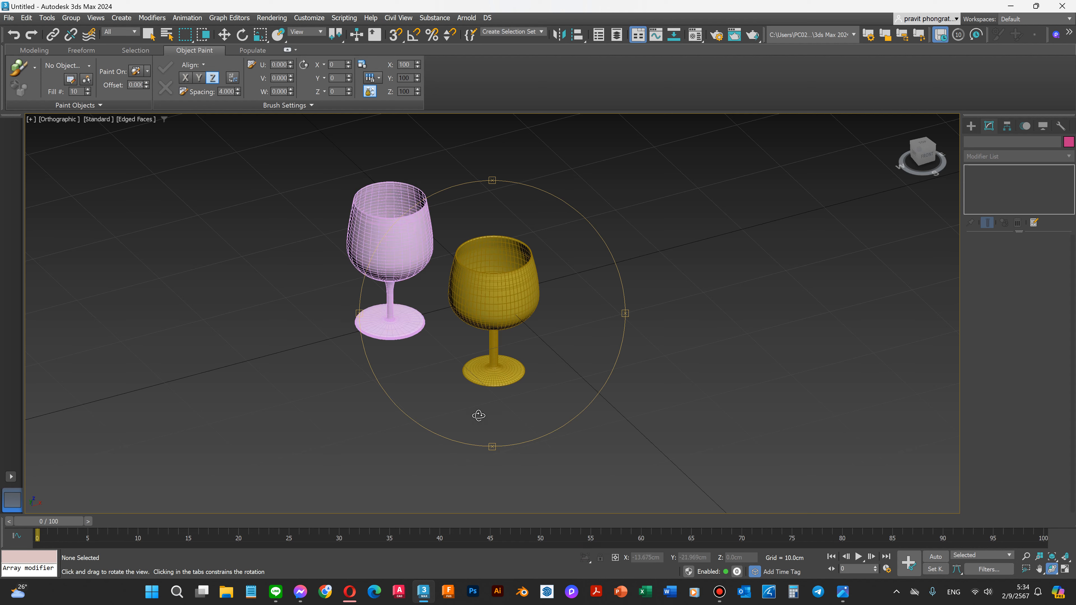
In the front view, move the yellow glass up to about Z 9.5 cm, level with the pink glass's foot.
key("f")
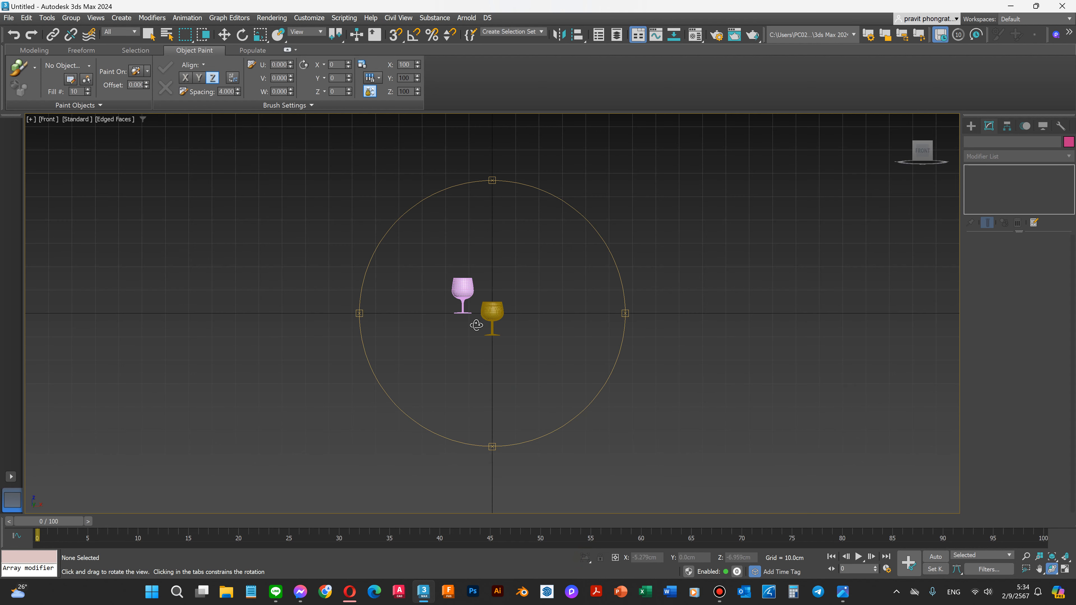
key("w")
scroll(468, 323, "up", 3)
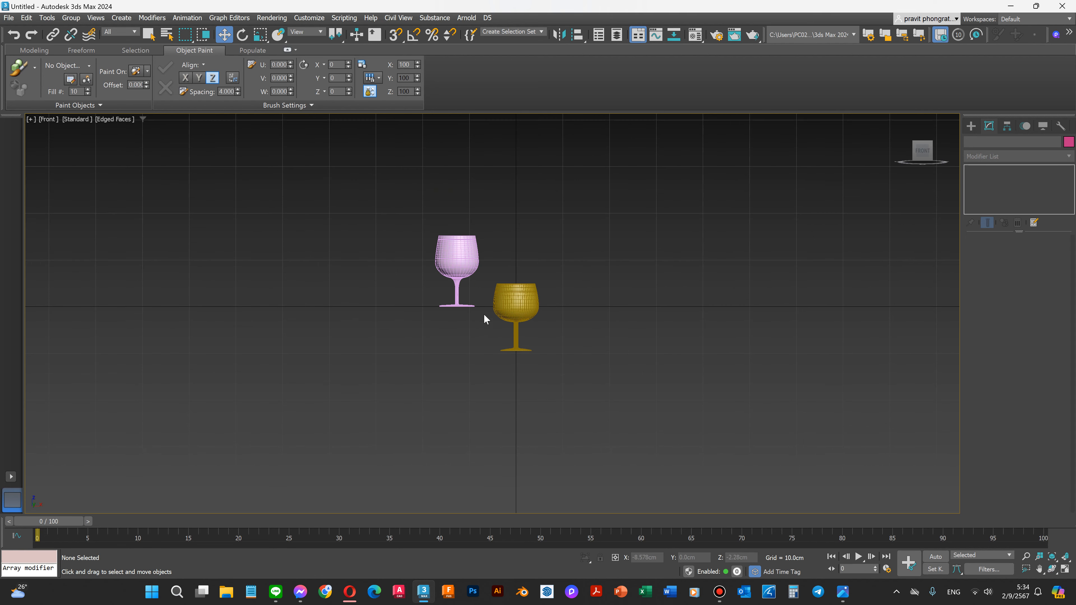
left_click(514, 289)
left_click_drag(512, 280, 514, 232)
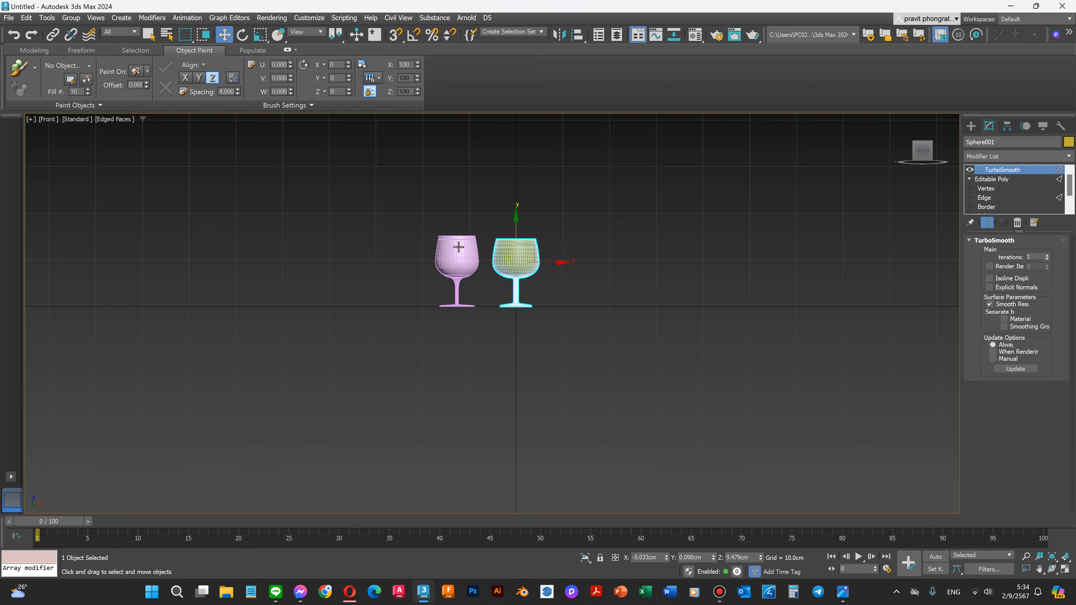
scroll(458, 250, "up", 4)
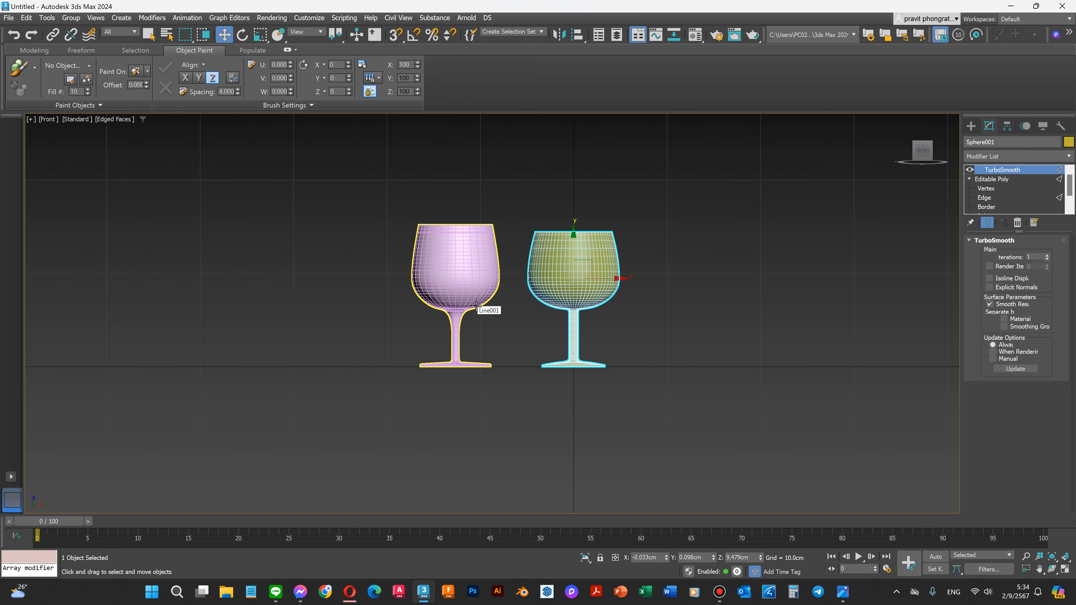
scroll(526, 329, "up", 2)
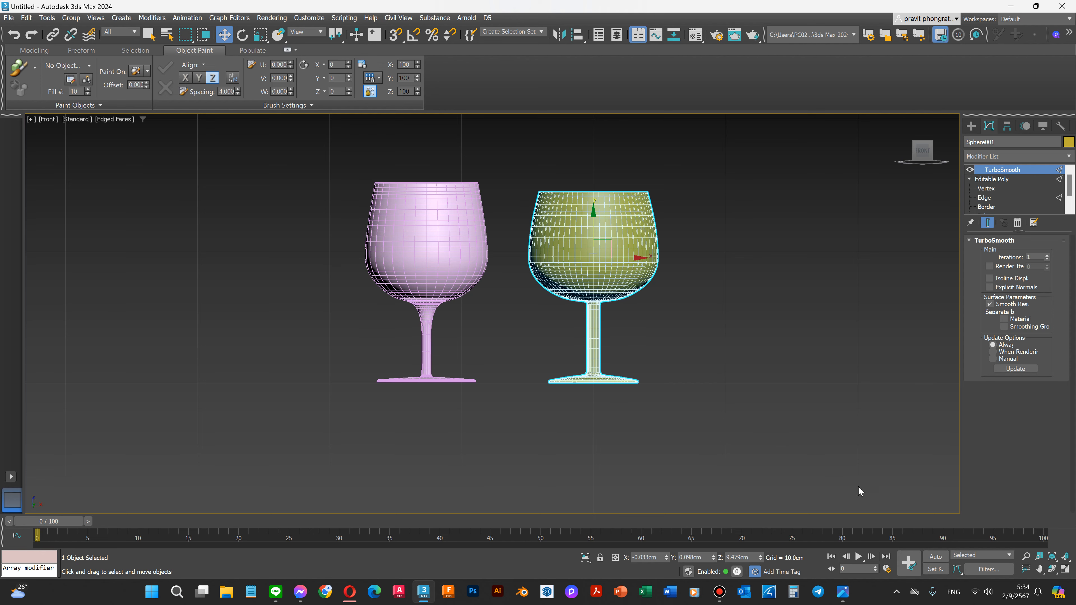
Enter the edge level of the yellow glass and switch to window selection to try picking the stem's middle edge loops.
left_click(1052, 571)
left_click_drag(467, 354, 474, 356)
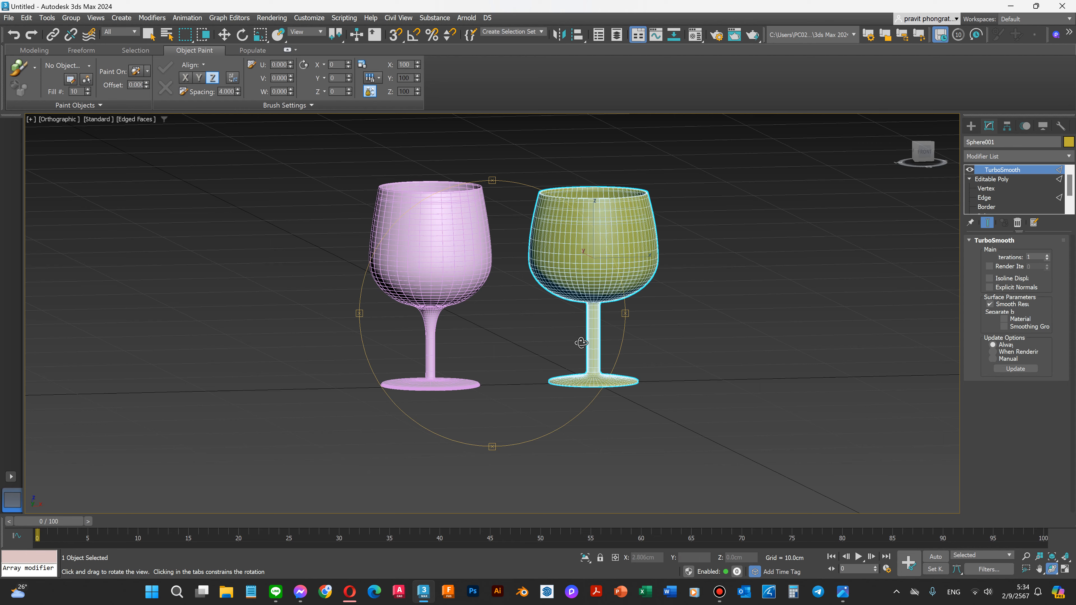
scroll(579, 342, "up", 2)
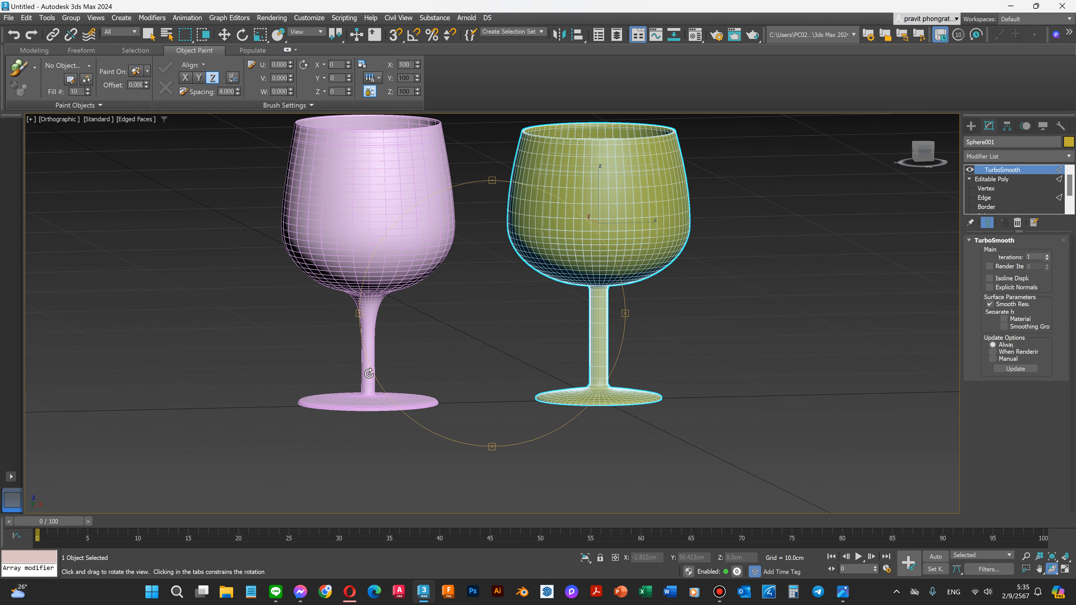
scroll(587, 360, "up", 3)
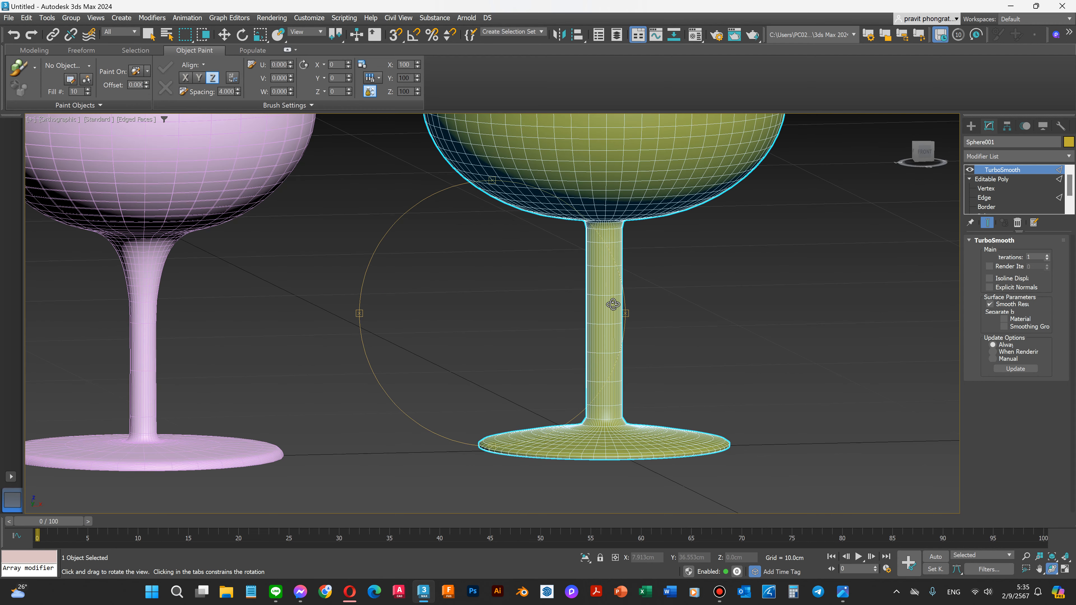
left_click(985, 198)
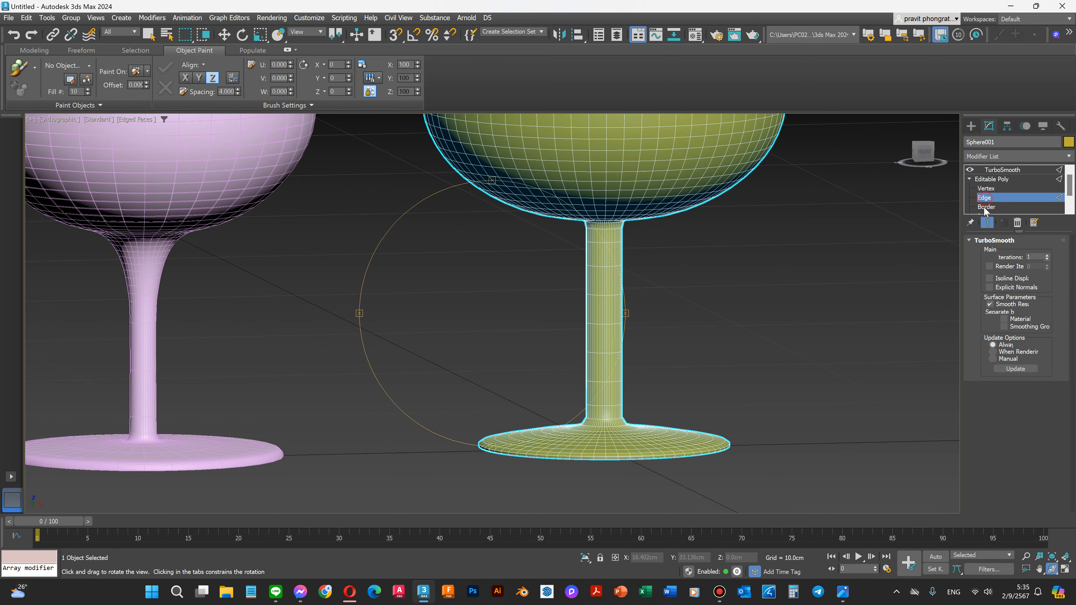
key("w")
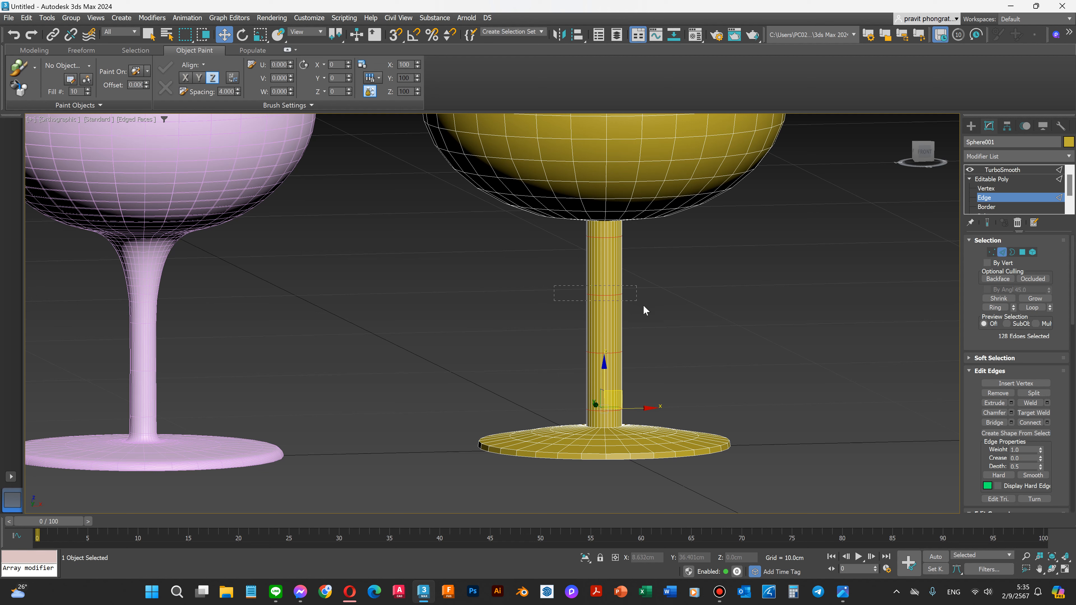
left_click_drag(643, 306, 643, 306)
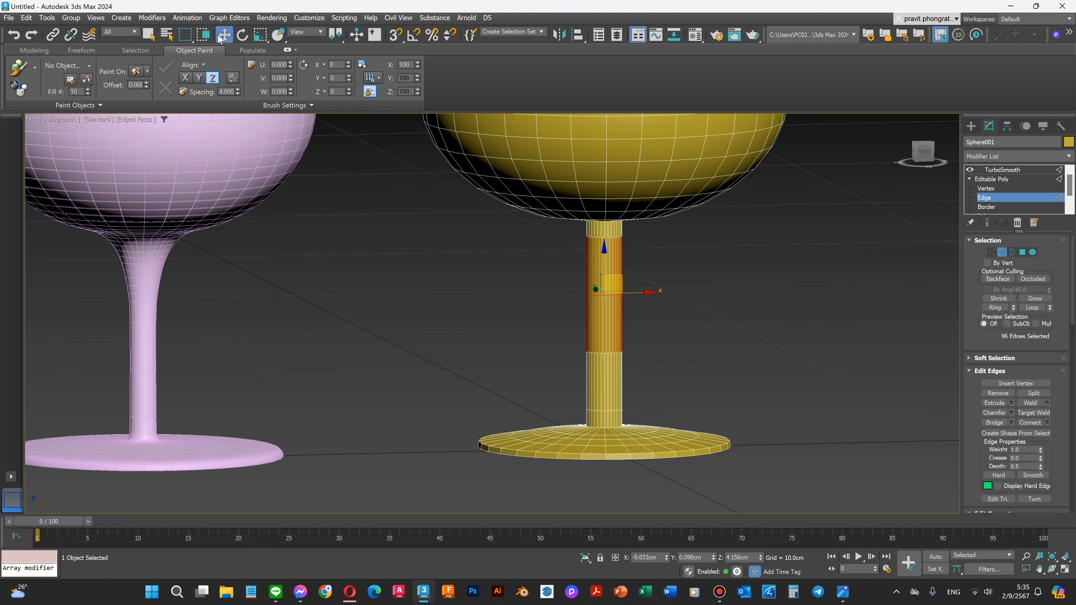
left_click(204, 35)
left_click_drag(688, 313, 583, 288)
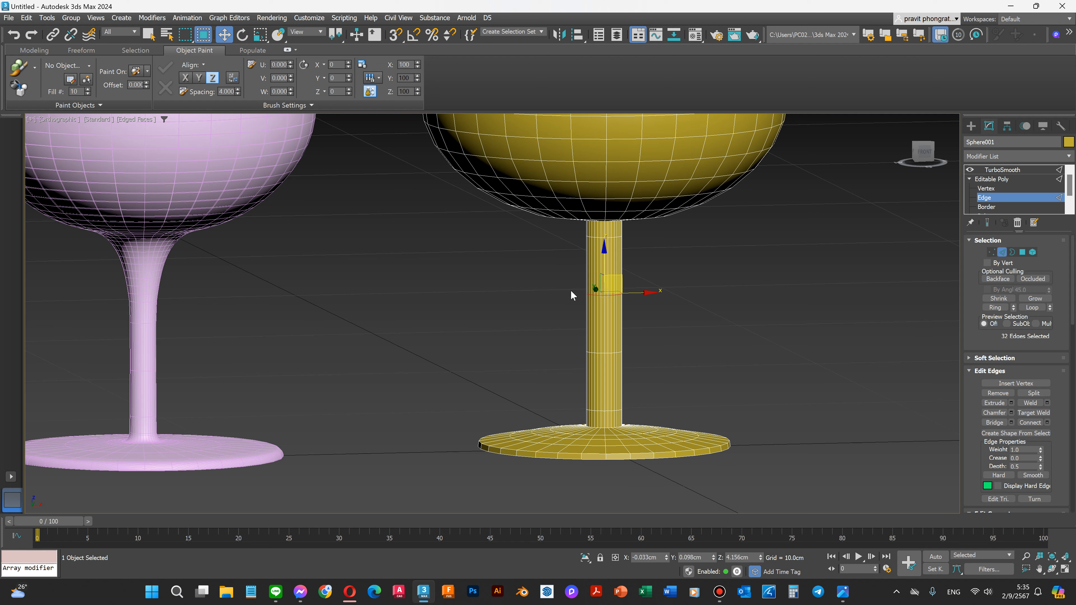
key("ctrl+Page_Up")
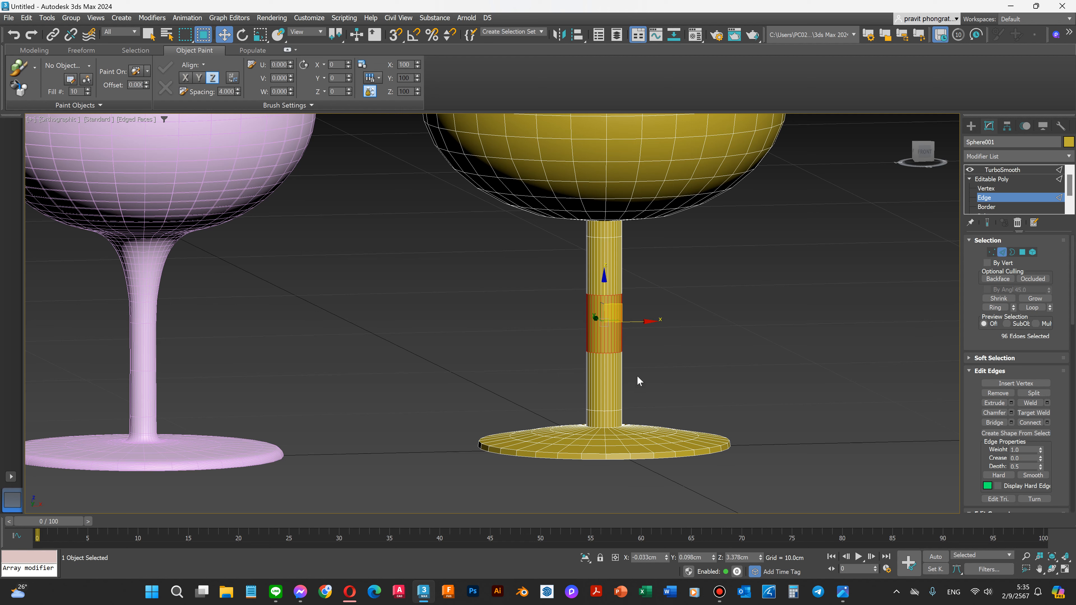
Select the two middle edge loops of the yellow glass's stem and scale them inward to narrow the stem.
key("r")
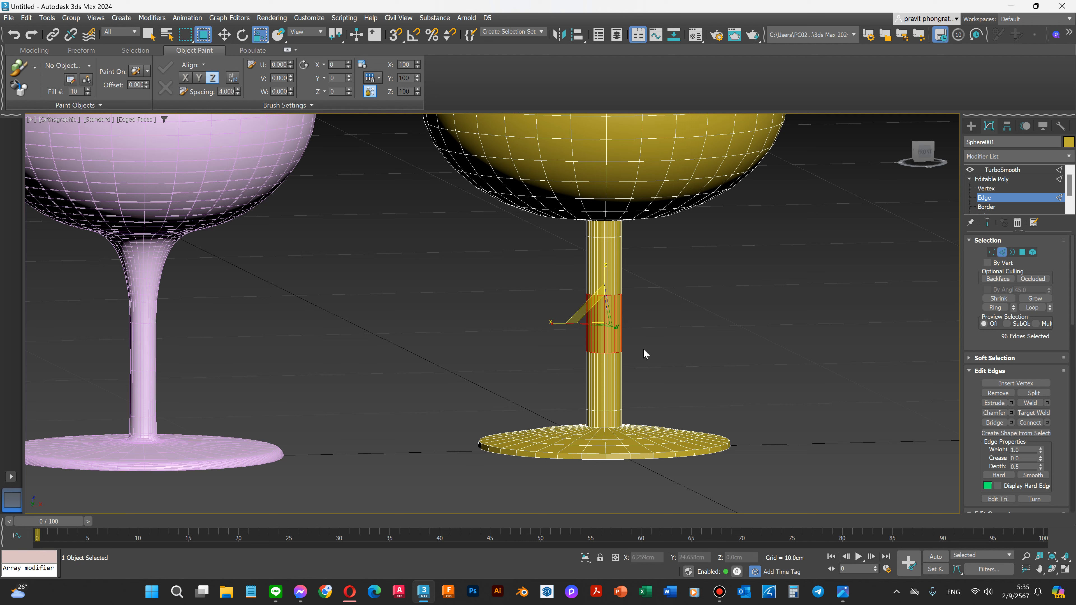
left_click_drag(649, 306, 649, 306)
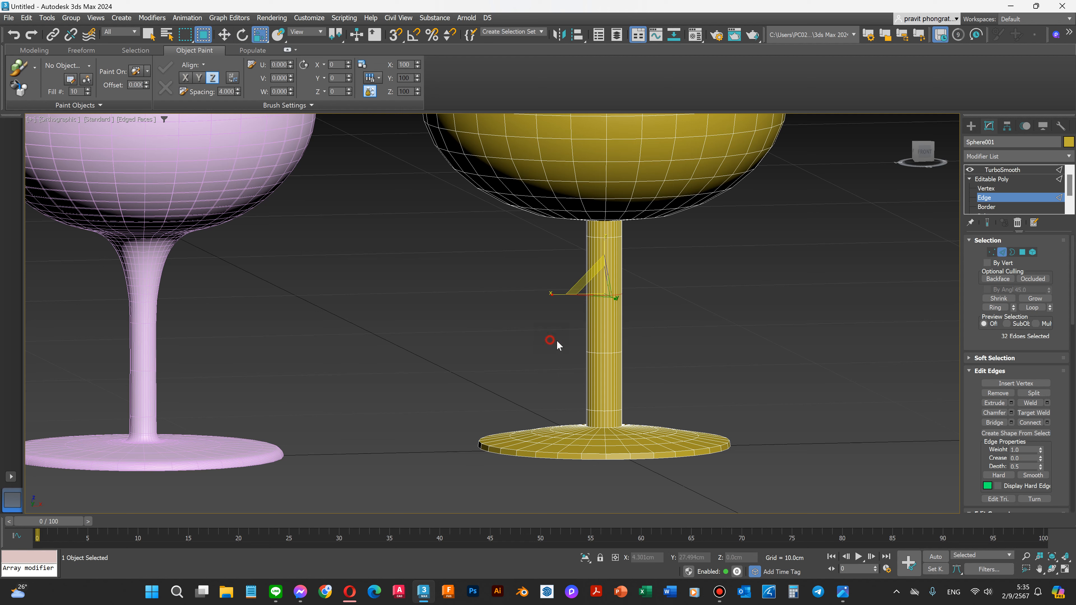
left_click_drag(557, 344, 671, 374, "ctrl")
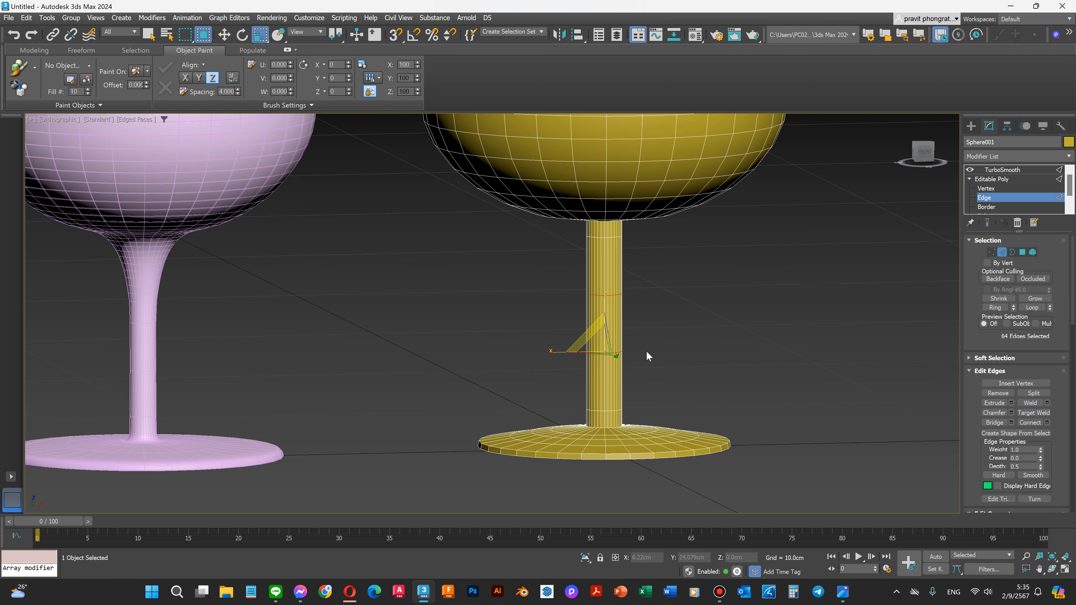
left_click(1052, 569)
left_click_drag(559, 373, 587, 353)
right_click(570, 381)
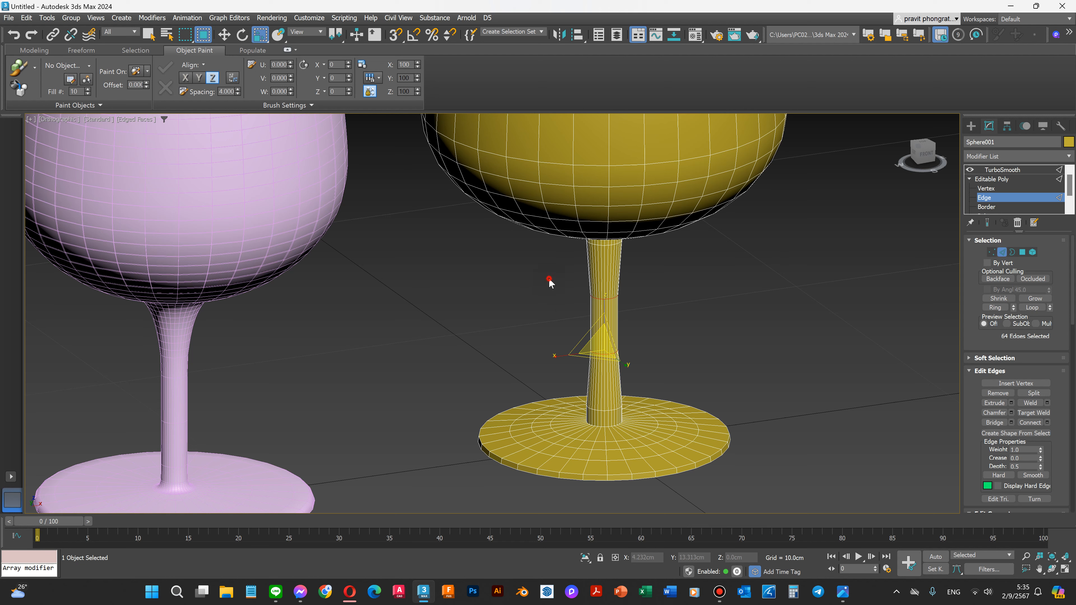
Move the upper middle stem loop up toward the bowl and the lower one down to about Z 1.56 cm near the foot.
left_click_drag(645, 311, 645, 311)
key("e")
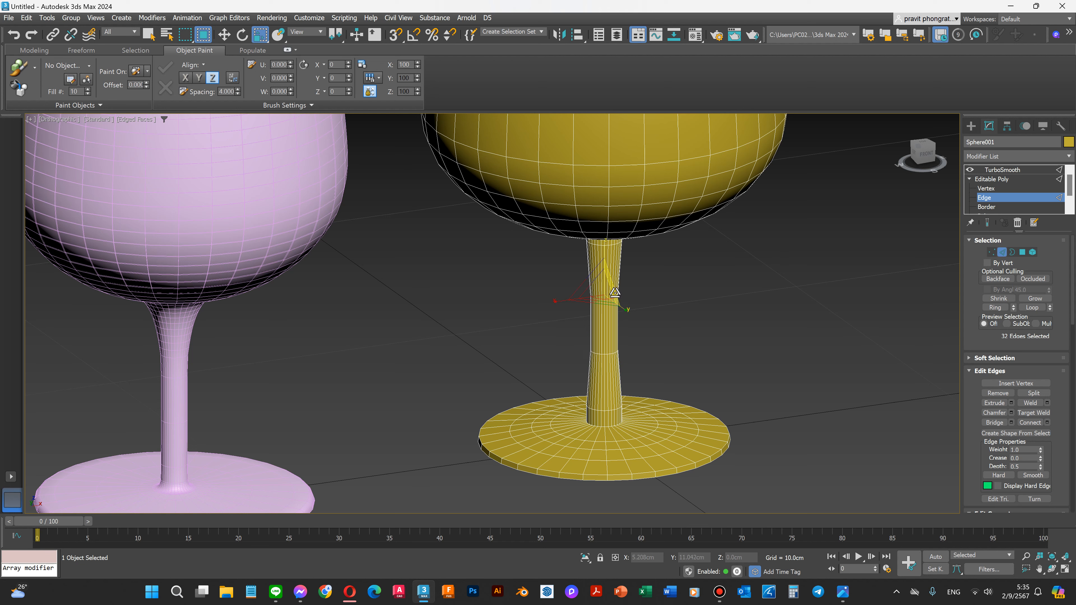
key("w")
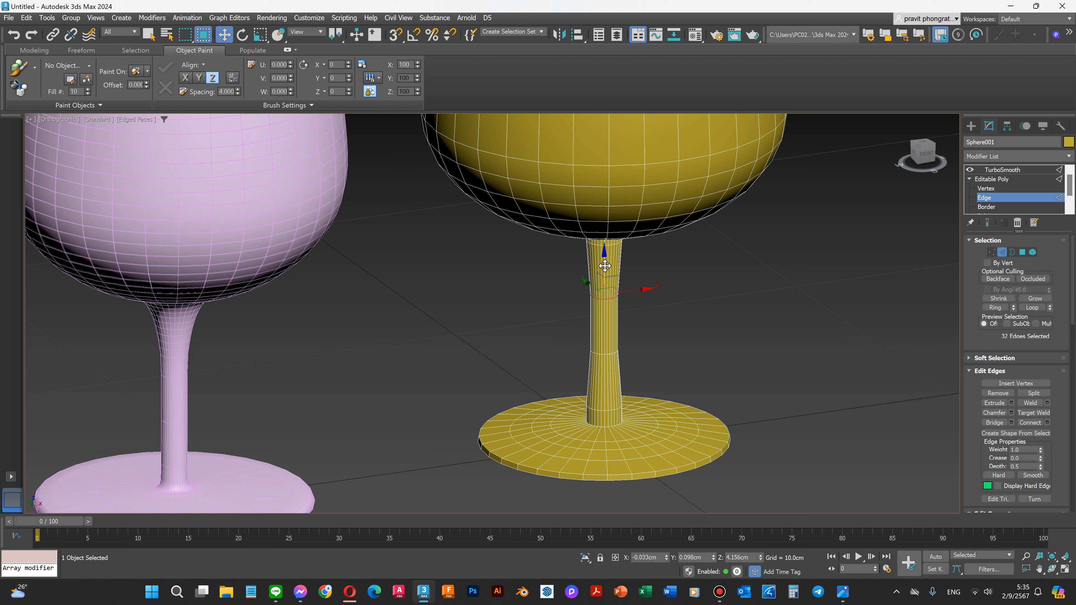
left_click_drag(605, 260, 606, 390)
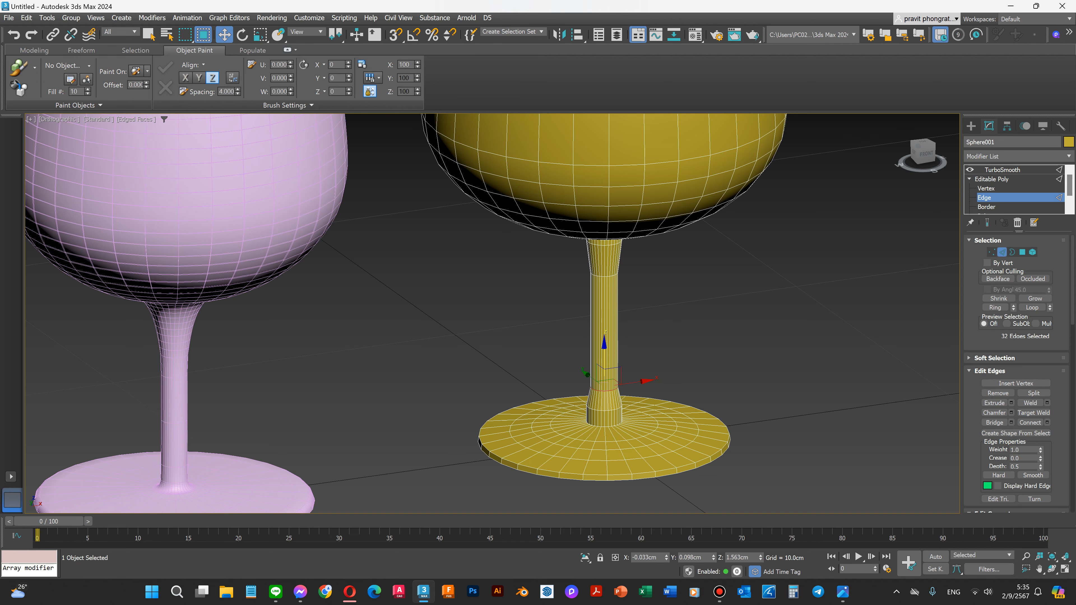
Select the lowest edge loop of the yellow glass's stem and move it down to about Z 0.67 cm, close to the foot.
left_click(1052, 569)
left_click_drag(628, 435, 631, 429)
left_click_drag(564, 429, 486, 326)
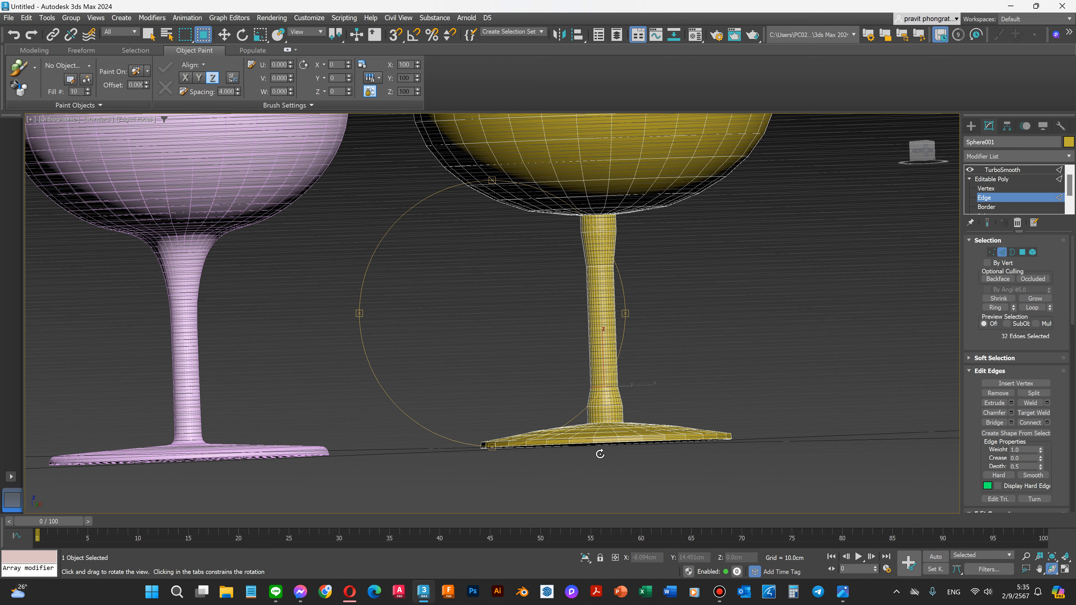
scroll(599, 445, "up", 2)
key("w")
left_click_drag(659, 395, 660, 393)
left_click_drag(608, 363, 608, 375)
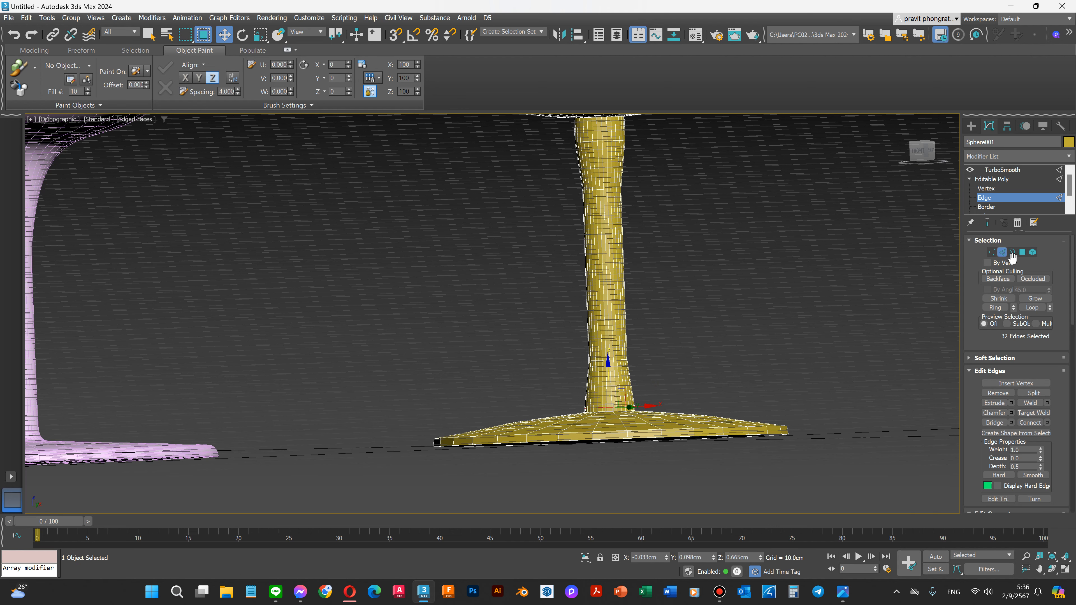
Return to the TurboSmooth level, deselect the yellow glass and compare both glasses in the front view.
left_click(1001, 169)
left_click(776, 259)
scroll(631, 411, "down", 4)
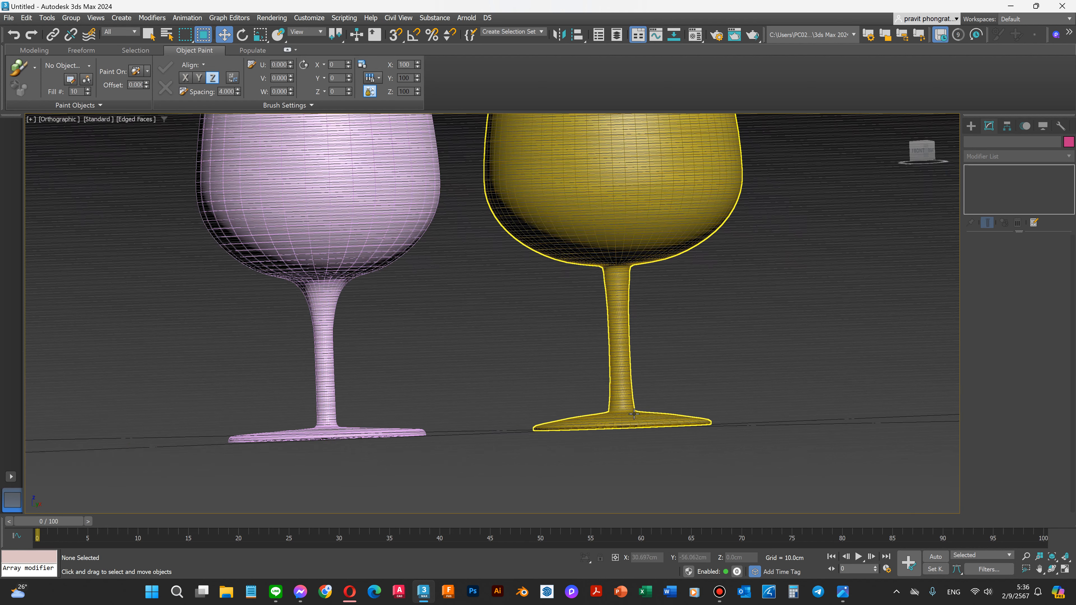
scroll(545, 455, "down", 2)
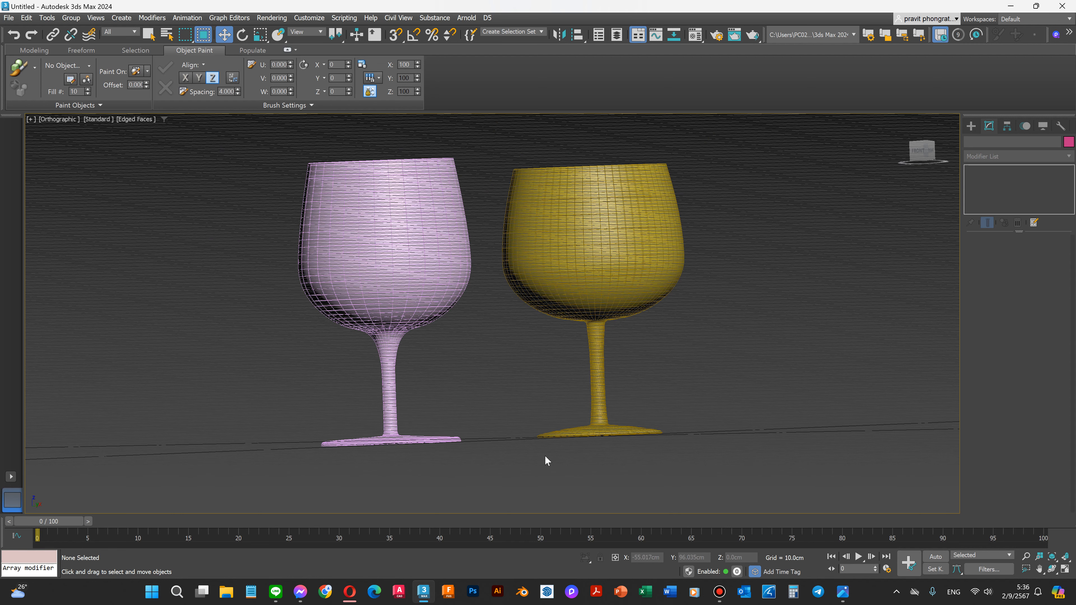
key("f")
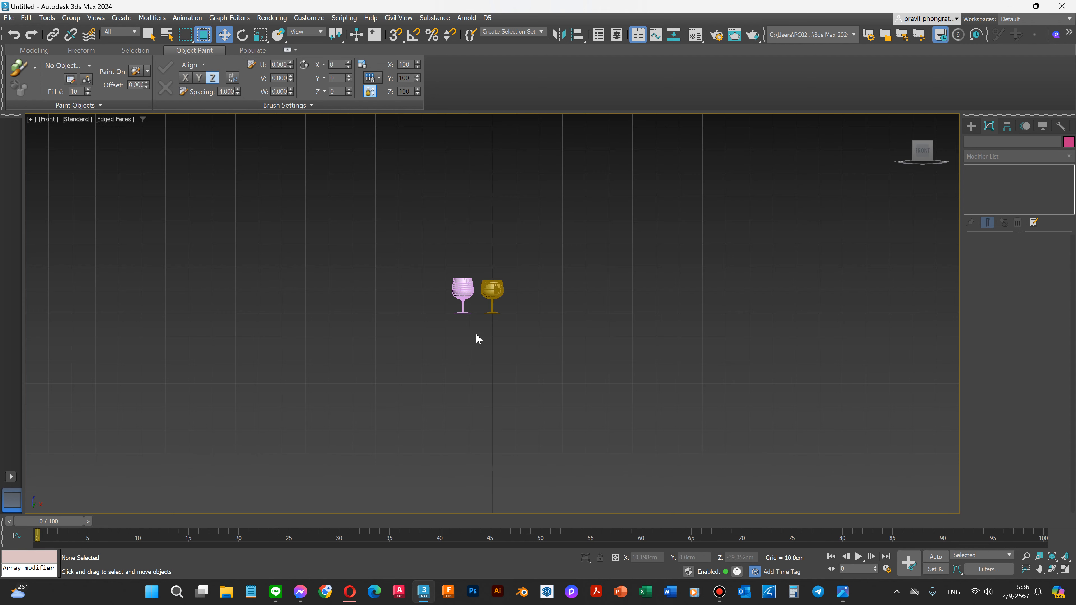
scroll(468, 318, "up", 2)
scroll(467, 310, "up", 2)
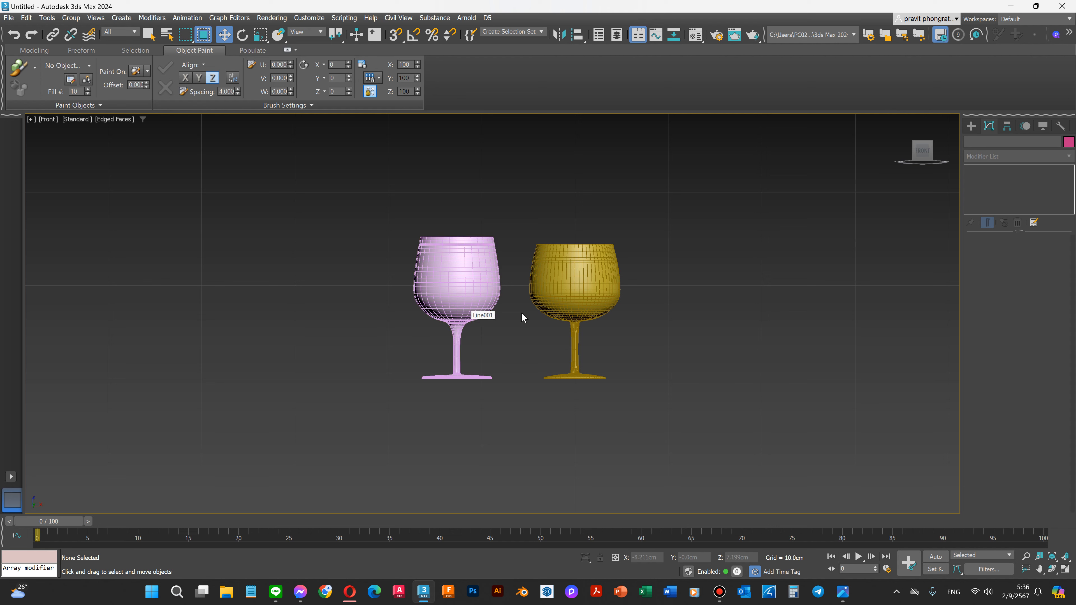
Select the yellow glass and stretch its height by scaling along Z to about 80.9 percent.
left_click(568, 263)
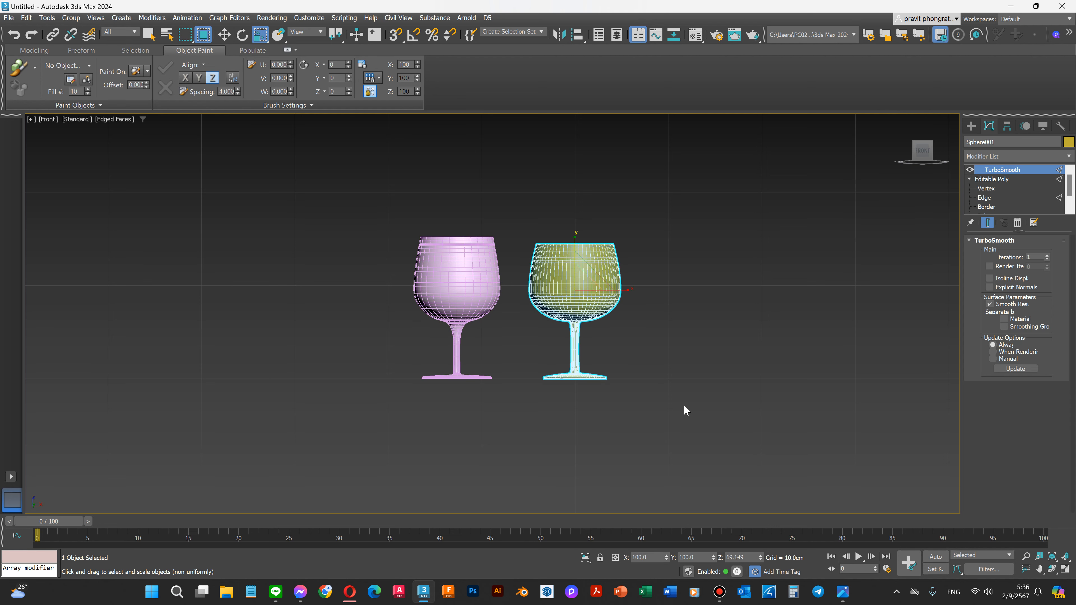
left_click(1052, 569)
left_click_drag(522, 311, 535, 325)
key("r")
left_click_drag(575, 241, 576, 238)
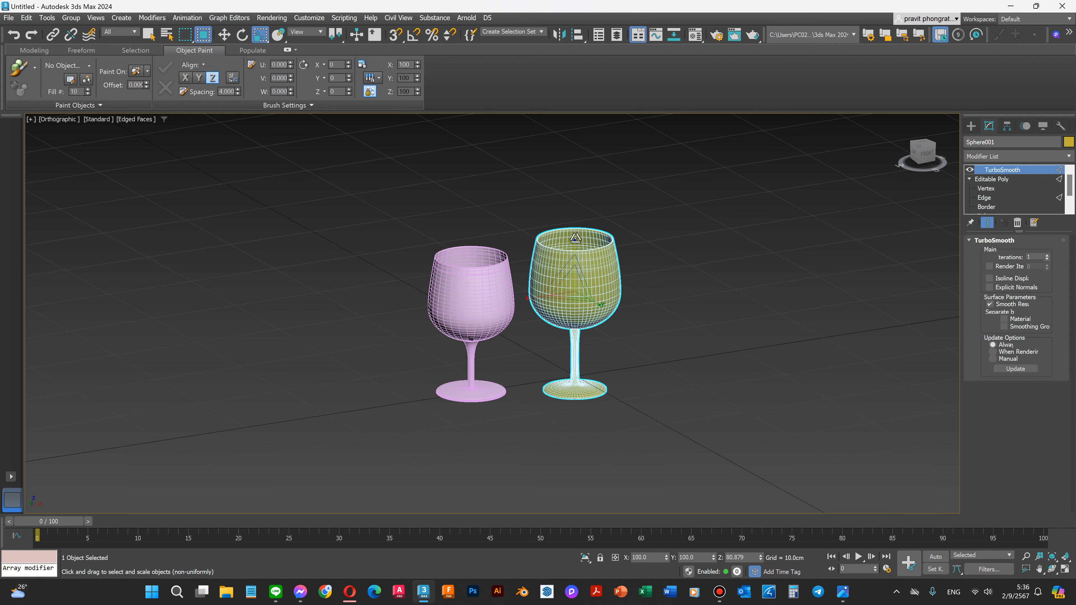
In the front view, move the yellow glass up to about Z 11.04 cm and away from the pink glass to about X 2.55 cm.
key("w")
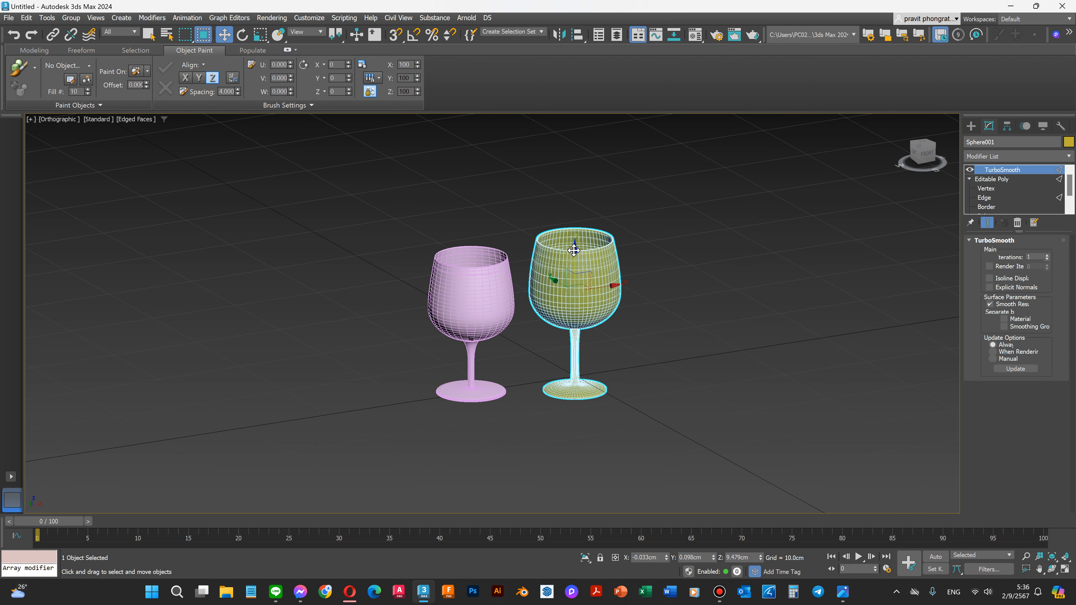
key("f")
scroll(475, 276, "up", 4)
left_click_drag(502, 256, 503, 248)
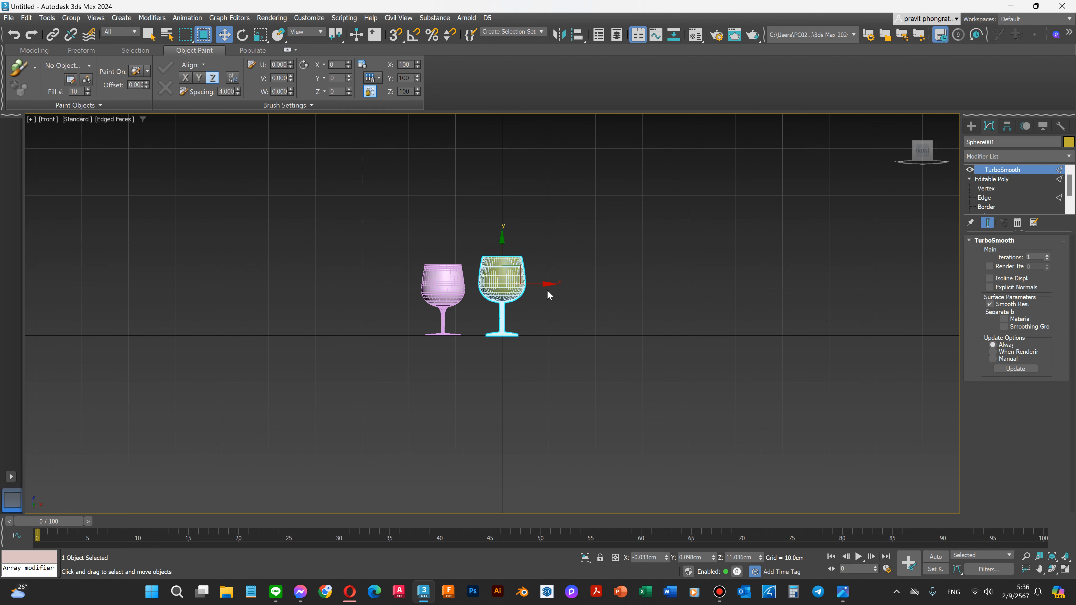
left_click_drag(541, 283, 553, 284)
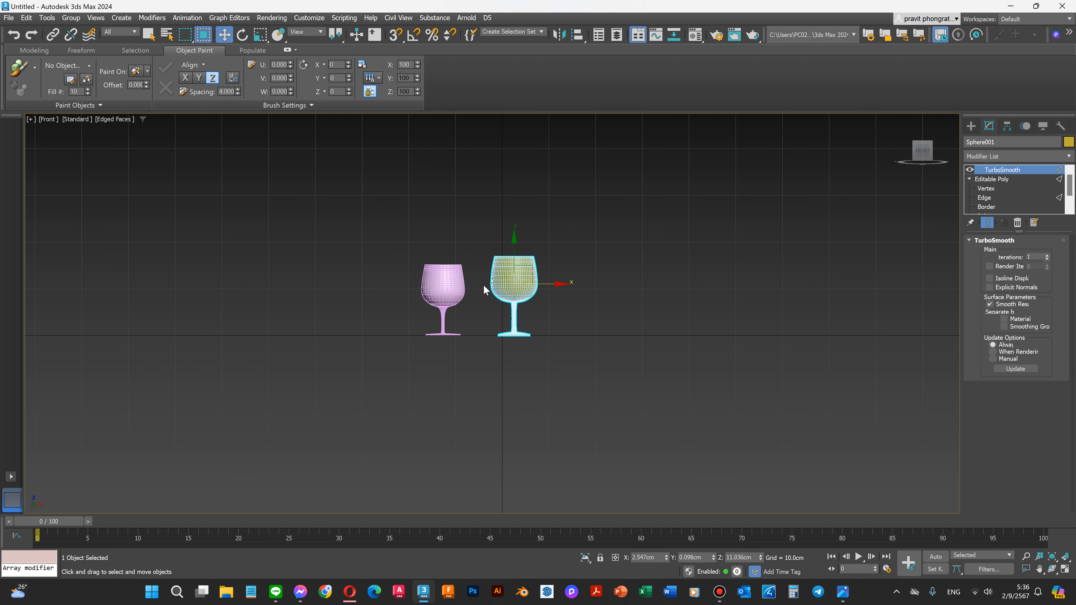
Scale the whole yellow glass down to about 92.8 percent in X and Y and 75.1 percent in Z, then deselect it.
key("r")
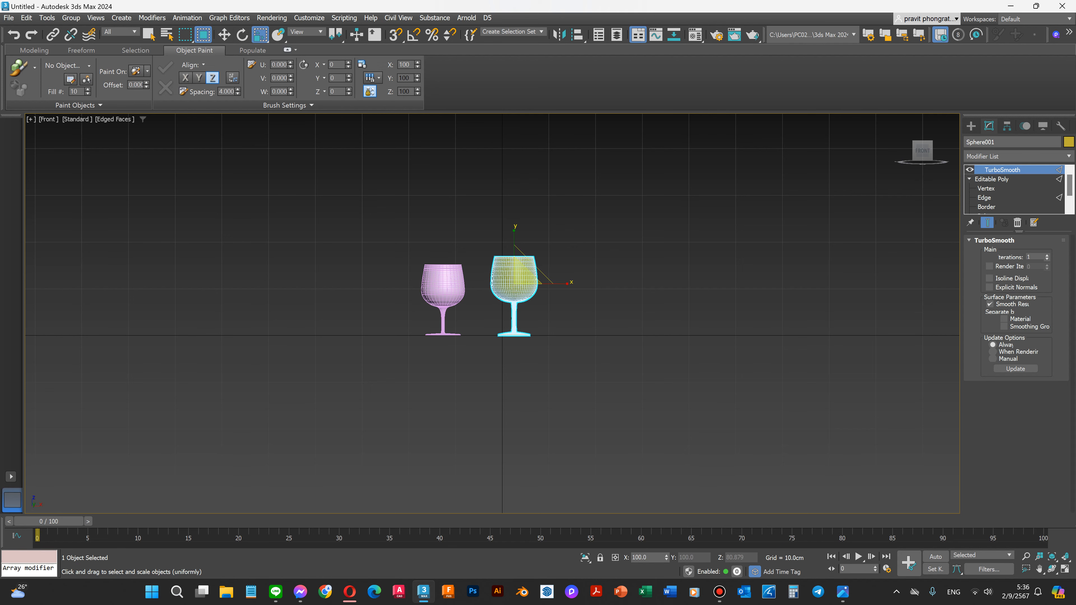
left_click(1052, 569)
left_click_drag(486, 311, 500, 327)
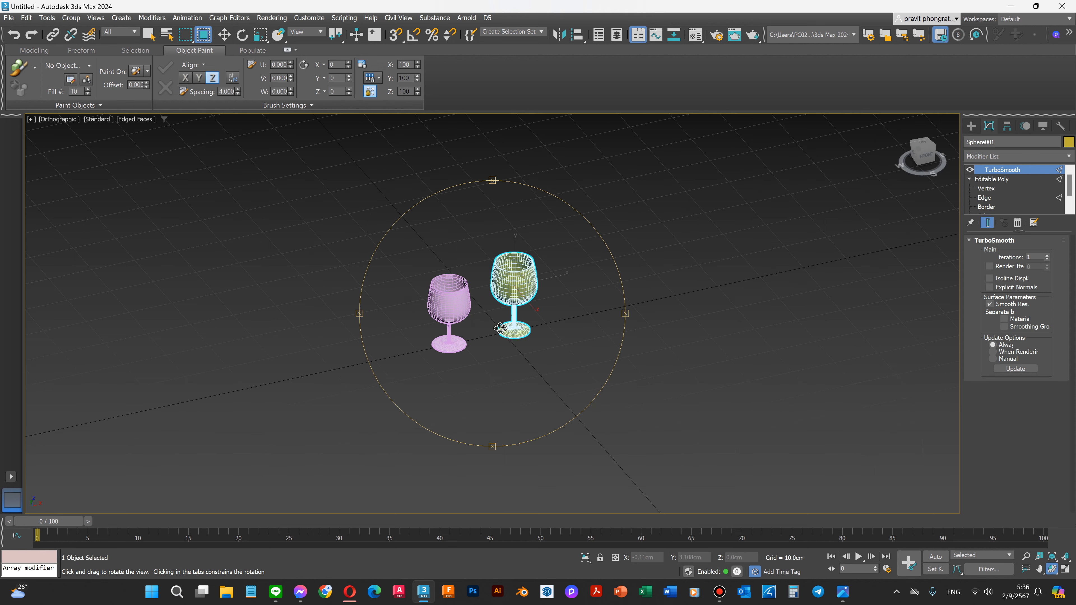
scroll(506, 292, "up", 4)
right_click(506, 270)
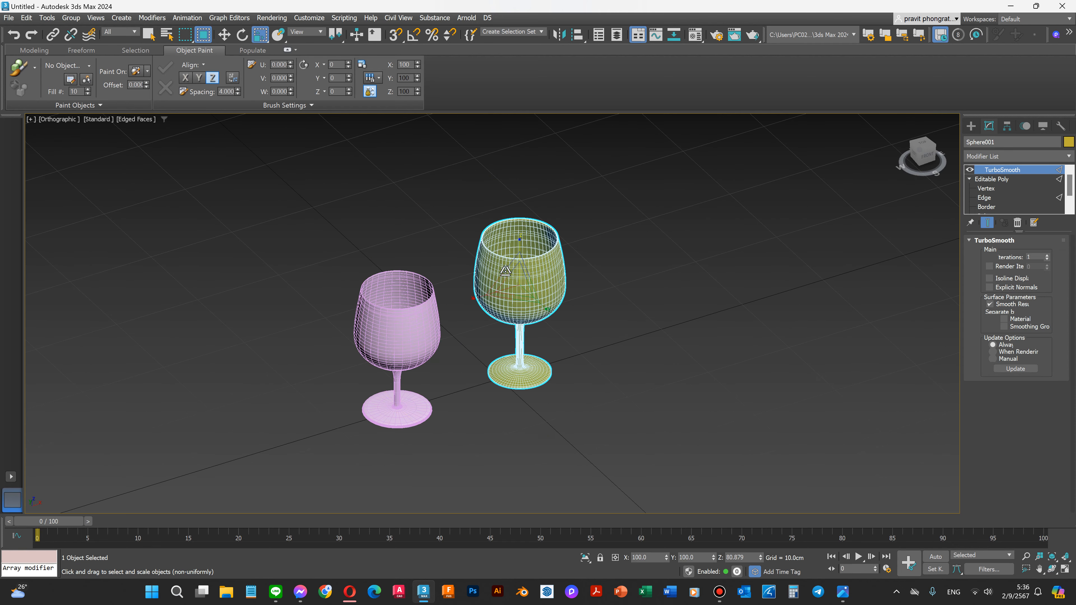
scroll(517, 278, "up", 2)
left_click_drag(517, 277, 518, 279)
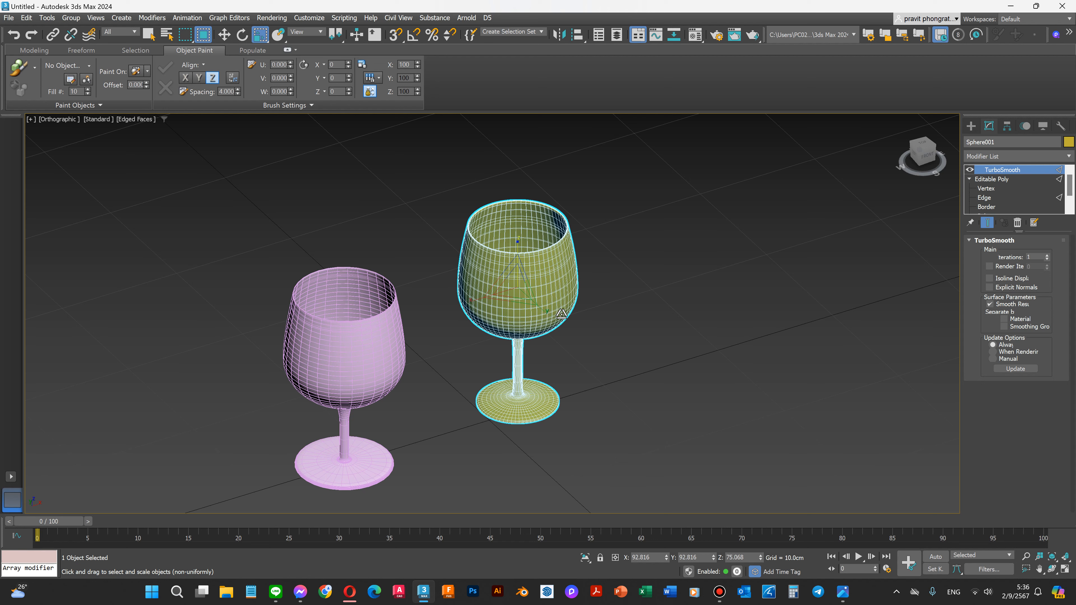
key("w")
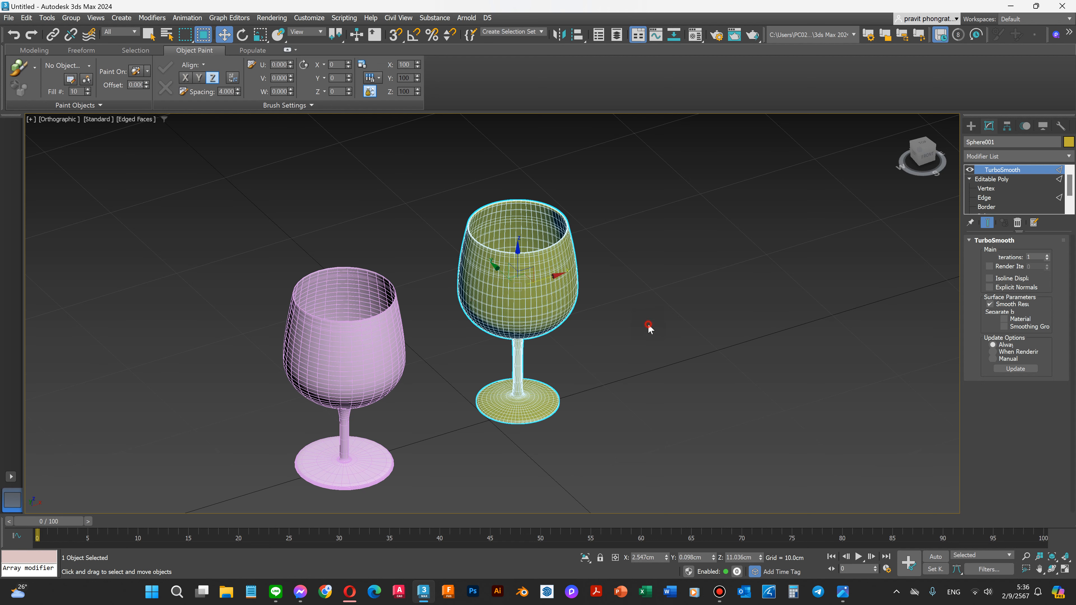
left_click(650, 328)
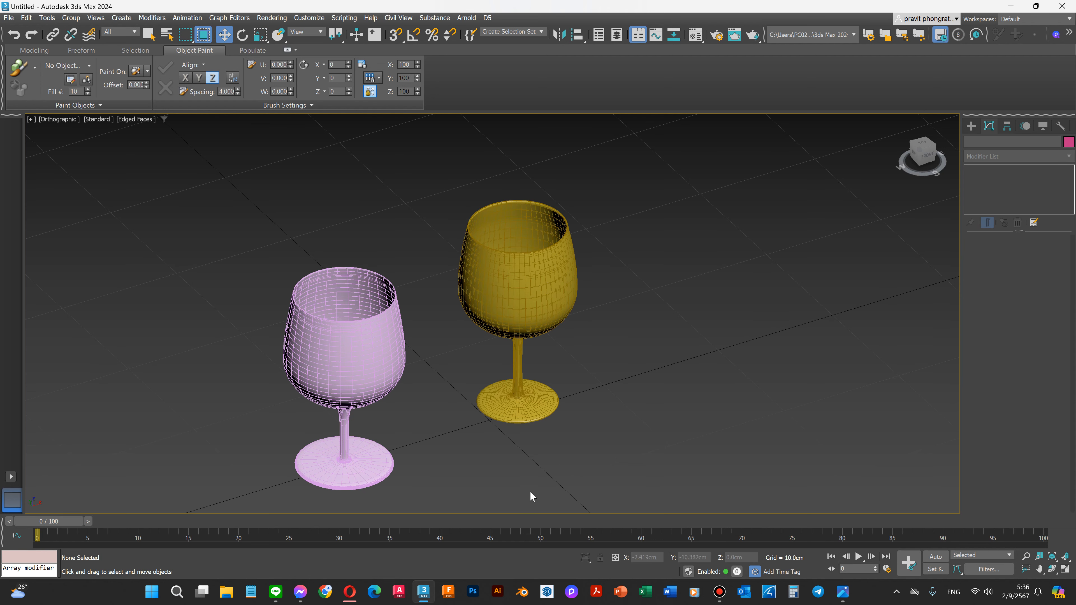
Open the Material Editor, switch it to Slate mode and restore its window from full-screen size.
key("m")
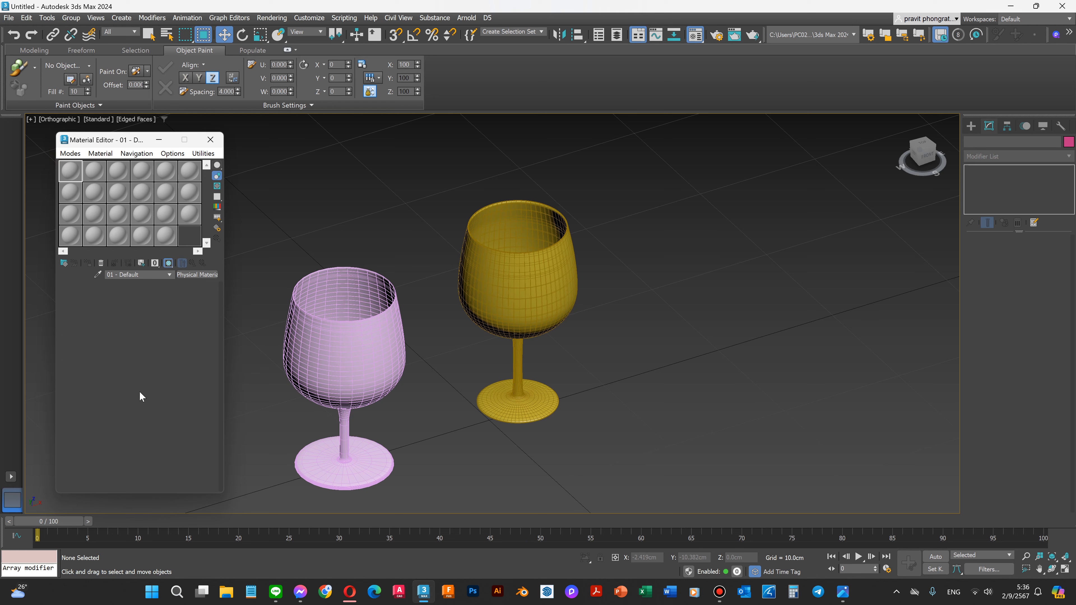
left_click(70, 153)
left_click(86, 182)
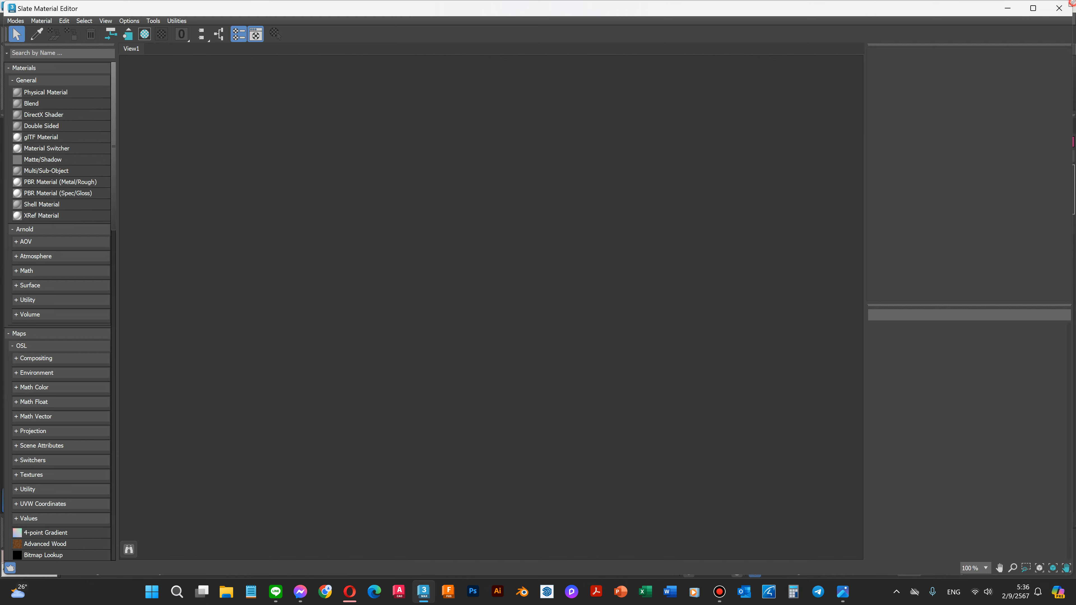
left_click(1033, 9)
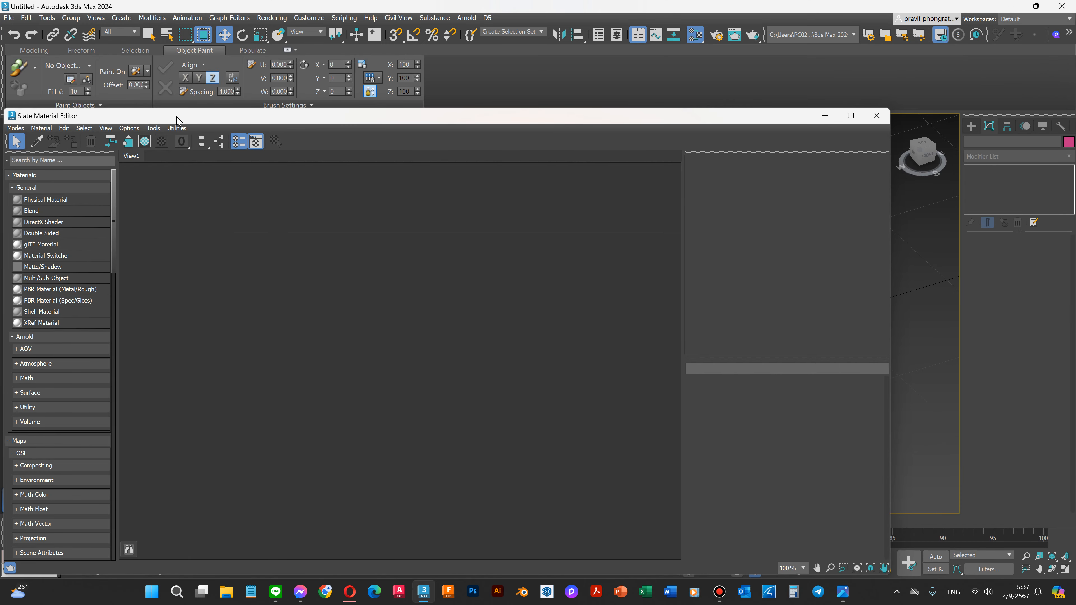
Switch the Material Editor to Compact mode and move its window clear of the two glasses.
left_click_drag(176, 120, 234, 81)
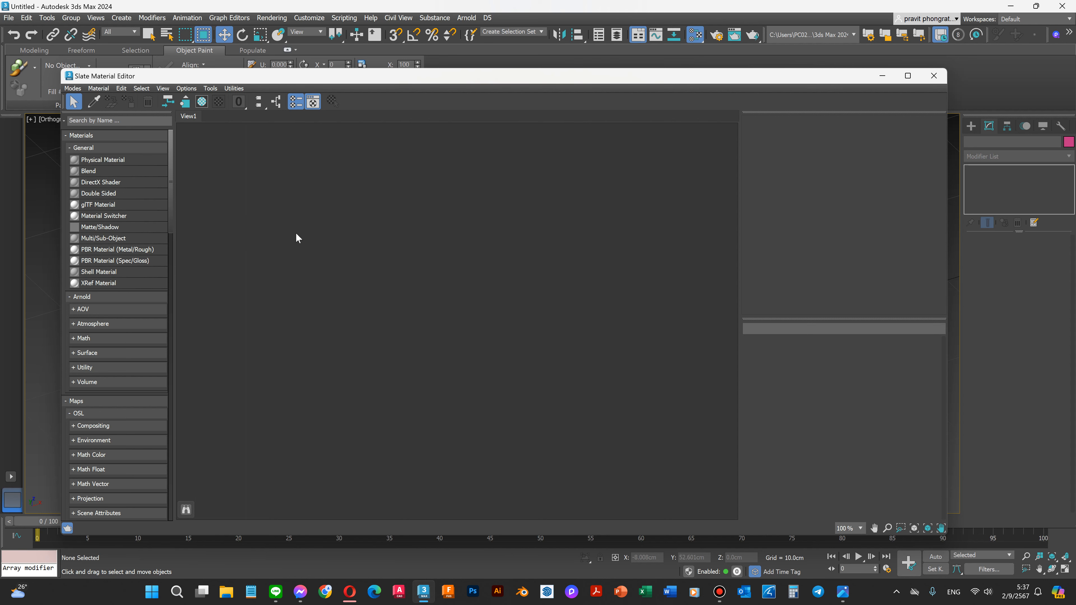
left_click(73, 89)
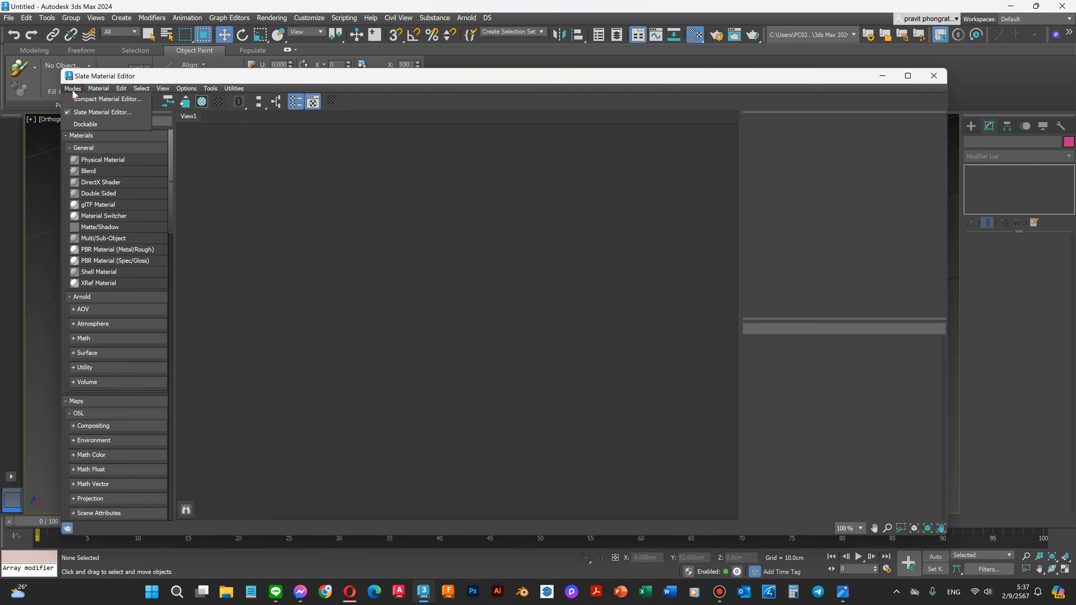
left_click(109, 100)
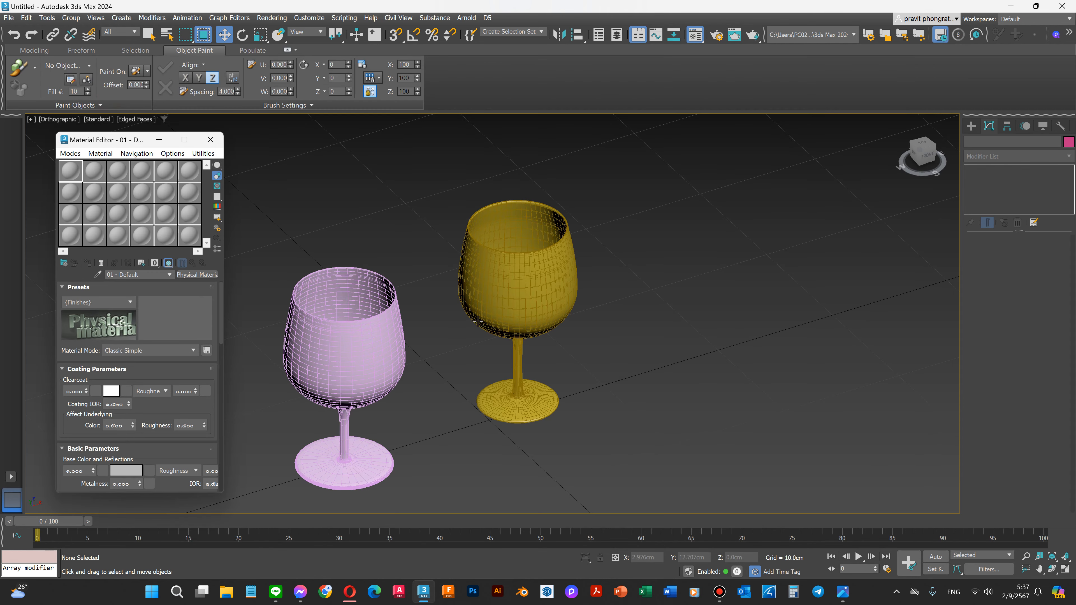
left_click_drag(97, 142, 720, 156)
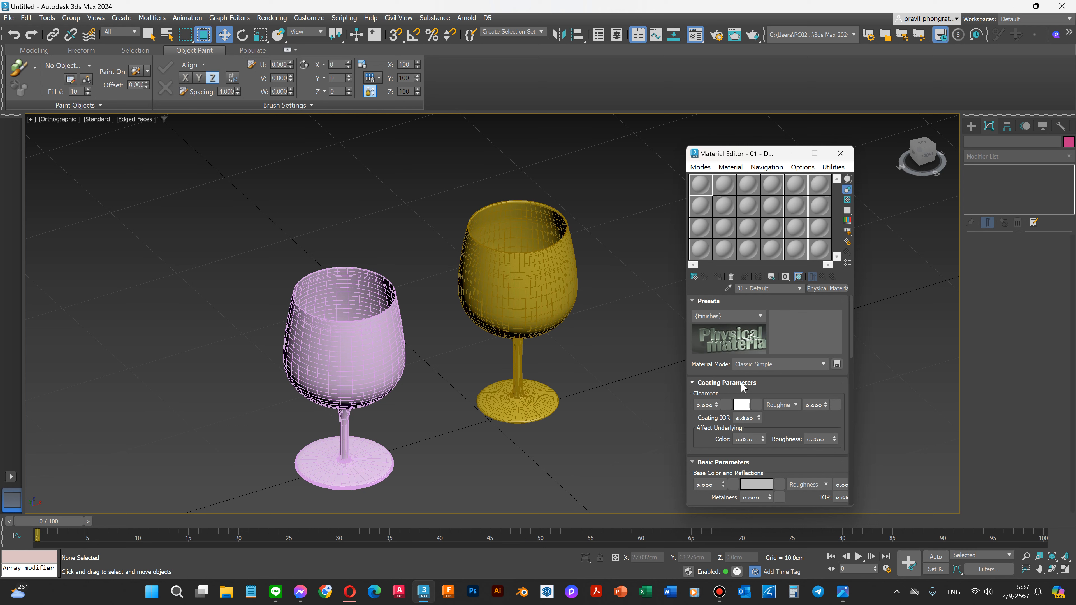
Apply the Glass (Thin Geometry) preset to the first material slot, 01 - Default.
left_click(761, 317)
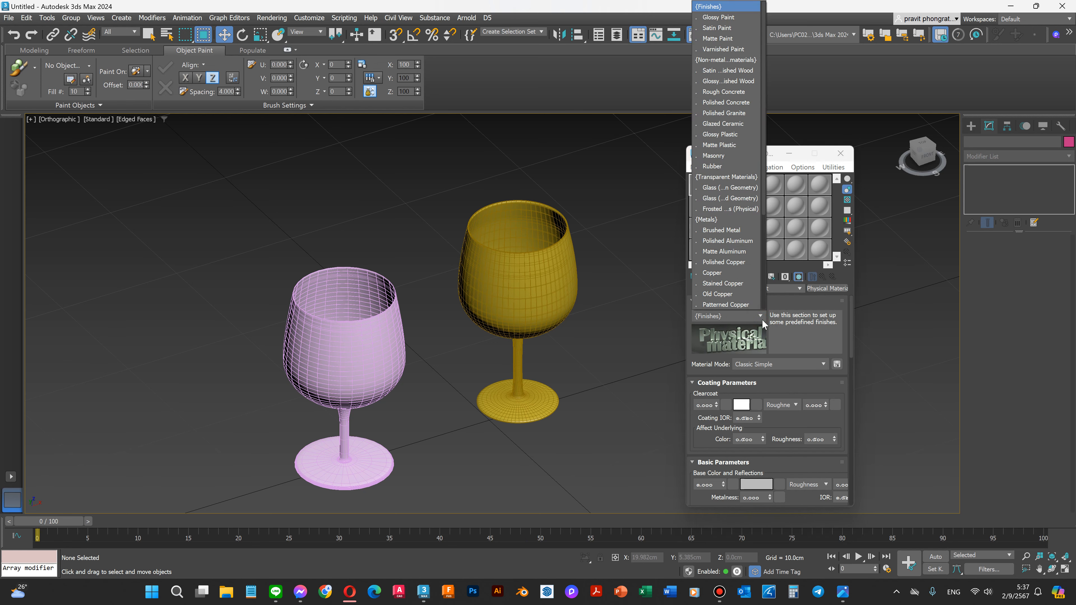
scroll(733, 255, "down", 4)
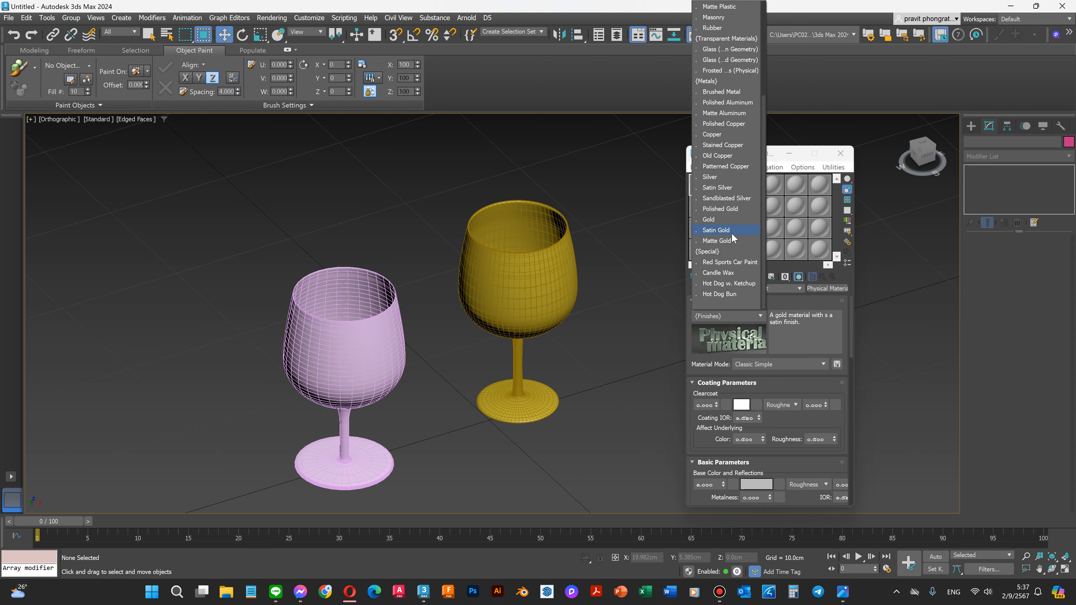
scroll(725, 236, "up", 1)
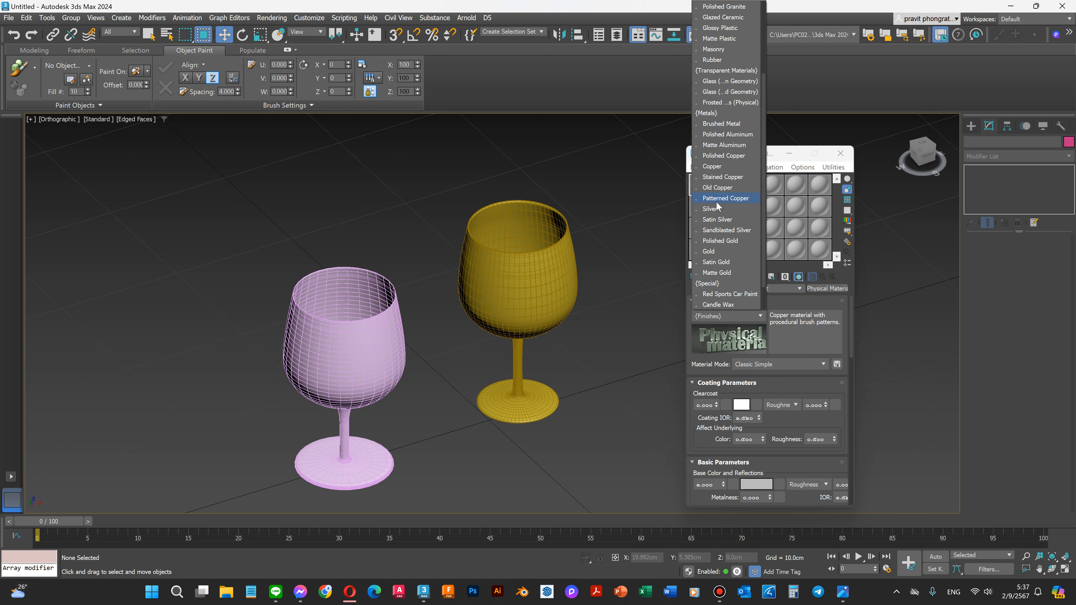
left_click(718, 81)
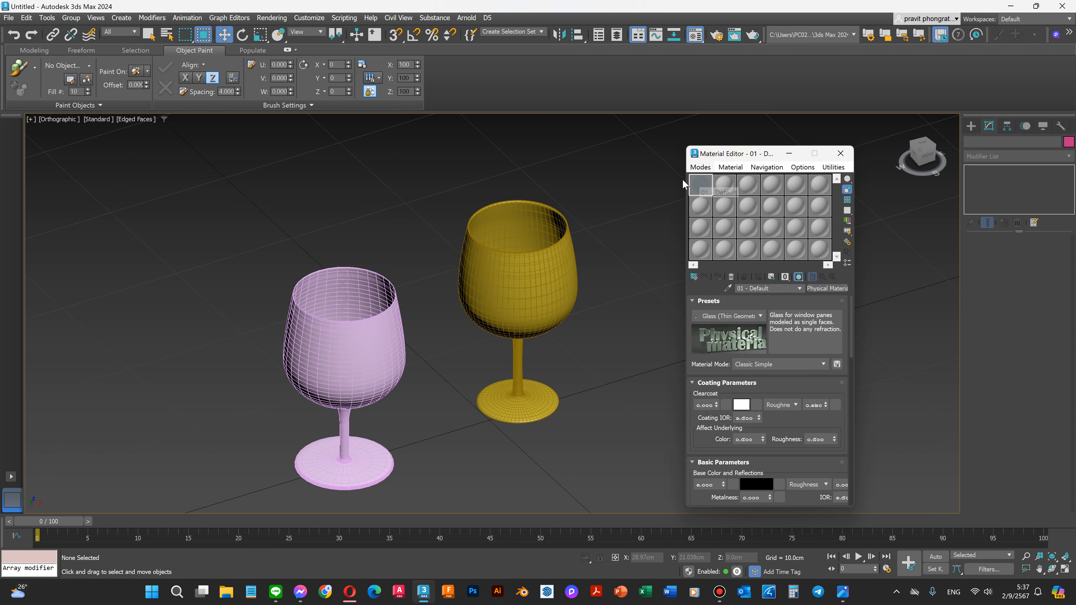
Give the second material slot the Polished Gold preset.
left_click(724, 186)
left_click(739, 317)
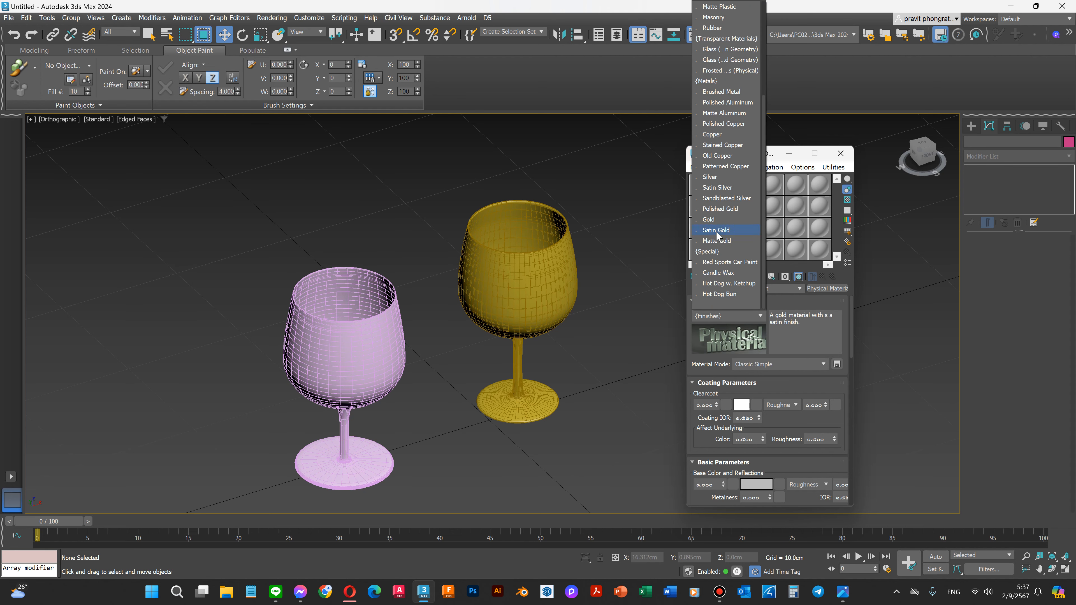
left_click(722, 209)
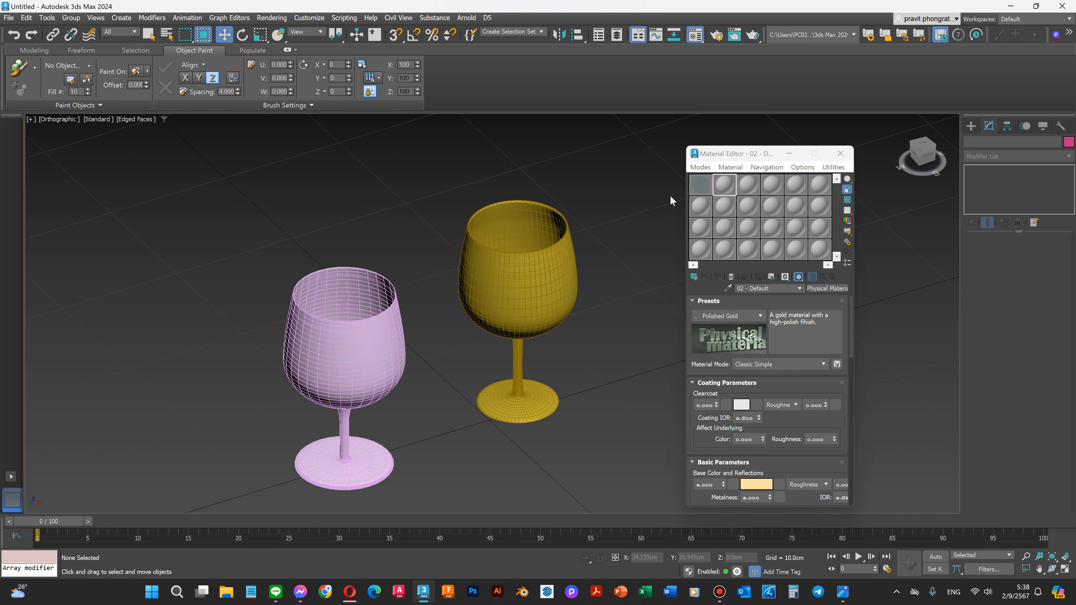
Give the third material slot the Satin Silver preset.
left_click(746, 191)
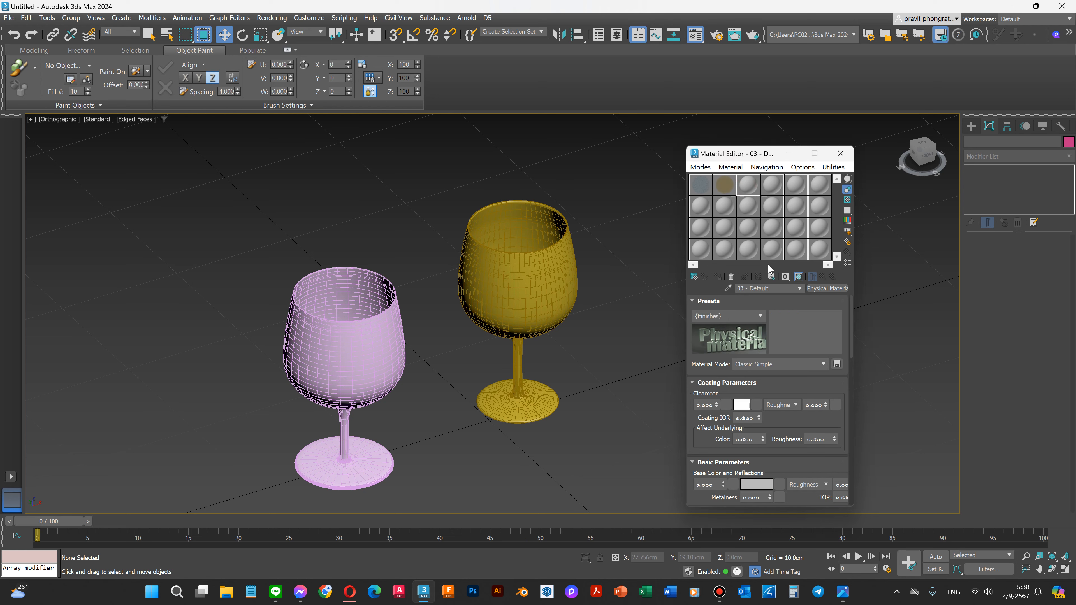
left_click(752, 319)
scroll(706, 236, "down", 3)
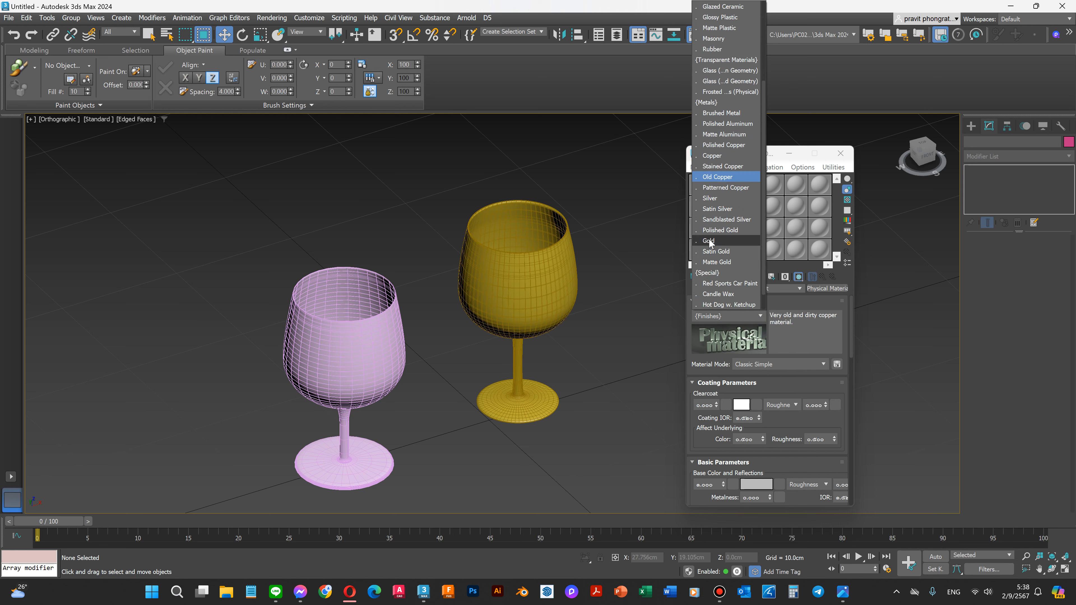
left_click(709, 210)
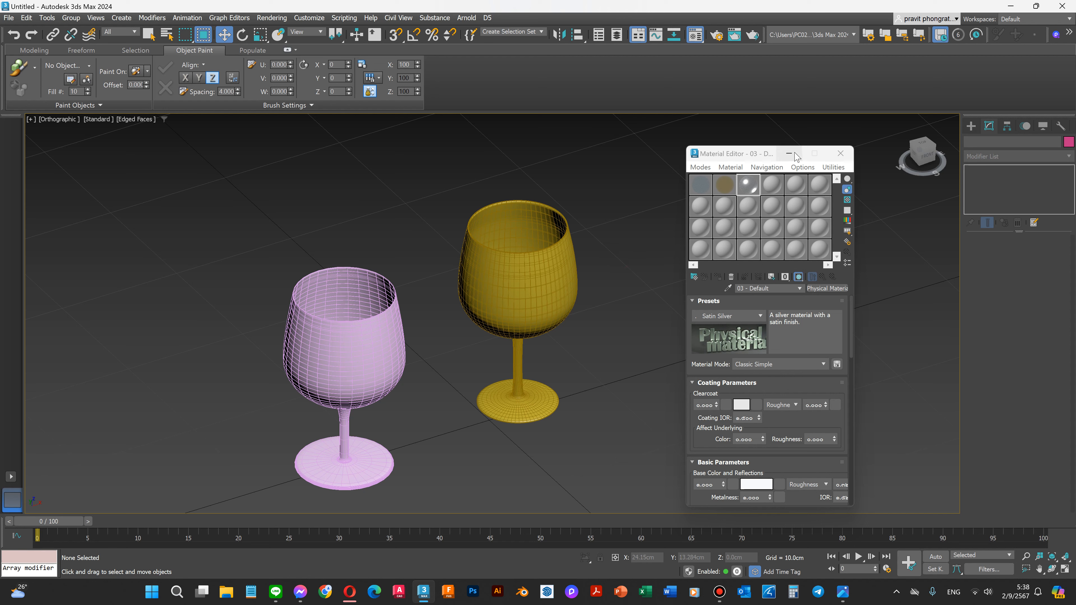
Clone the yellow glass as a single Copy along X, placing it at about X 15.54 cm.
left_click(548, 286)
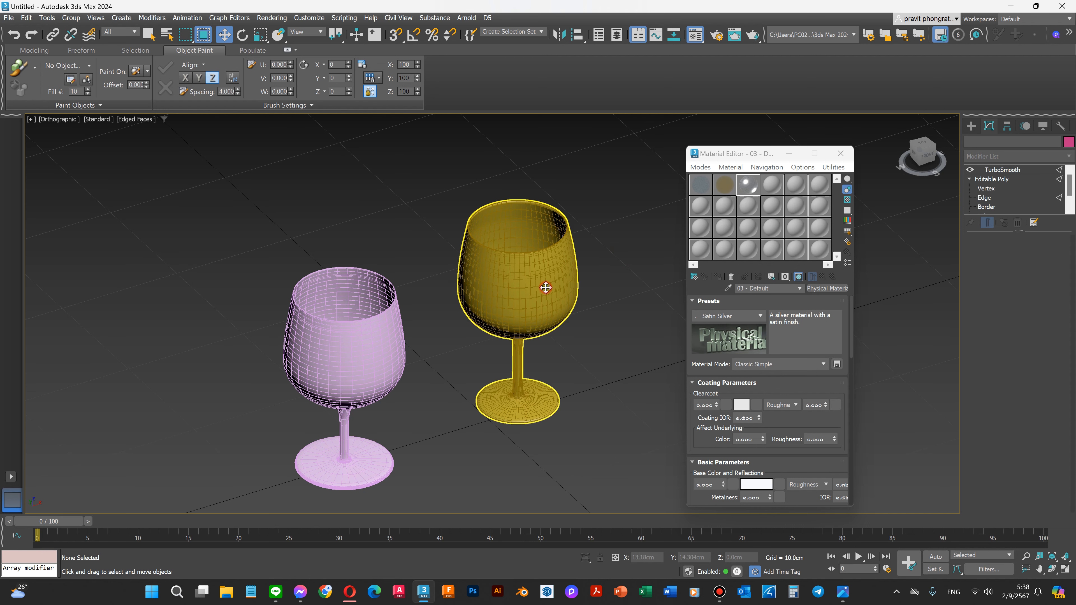
scroll(468, 301, "down", 2)
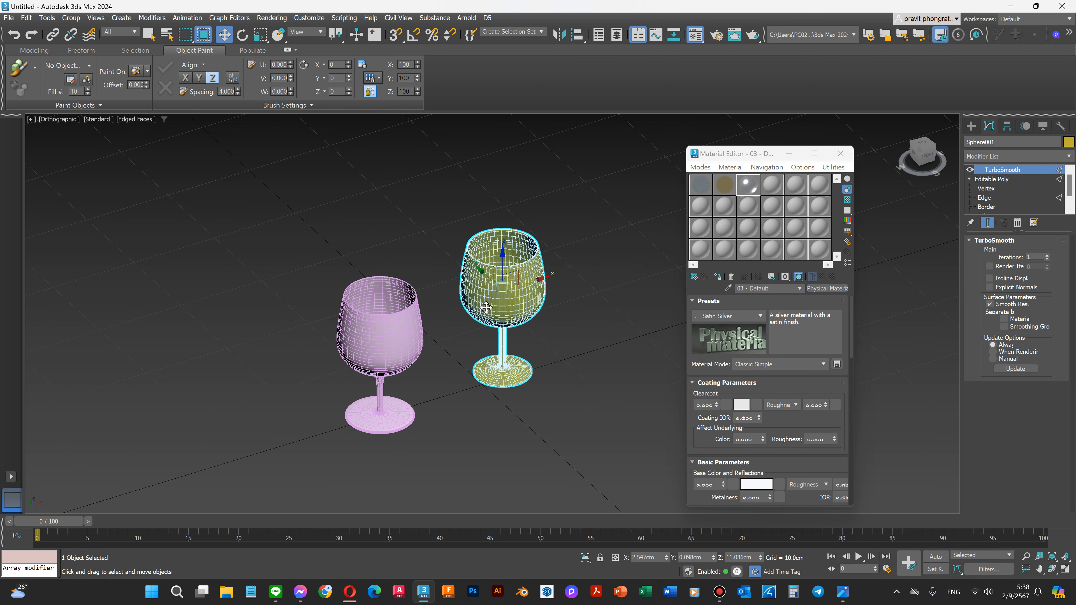
left_click_drag(541, 283, 644, 255, "shift")
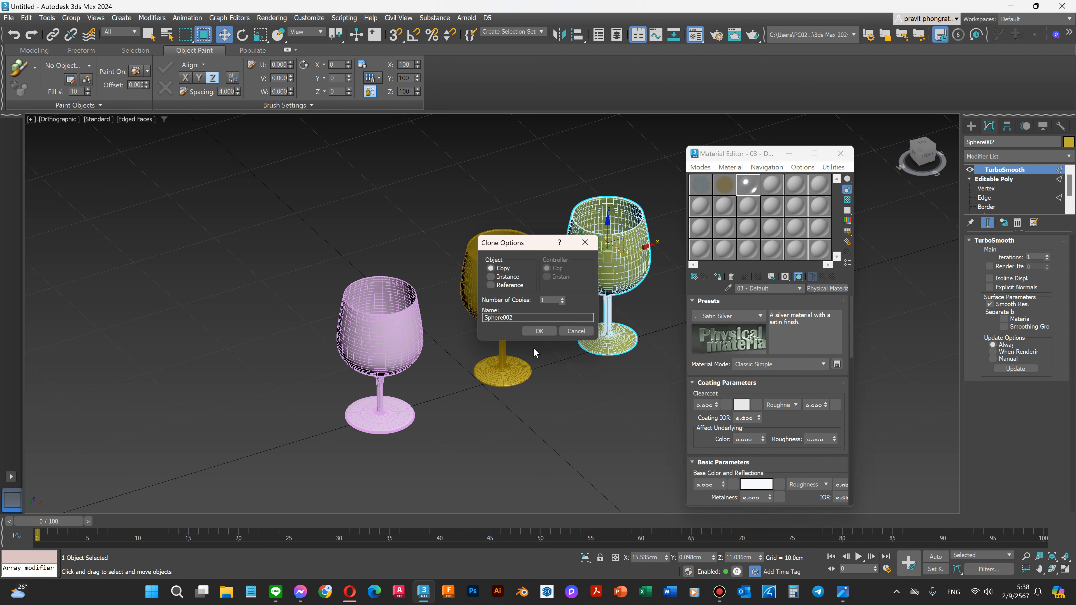
left_click(543, 332)
Assign the 01 - Default glass material to the copied wine glass.
left_click(728, 188)
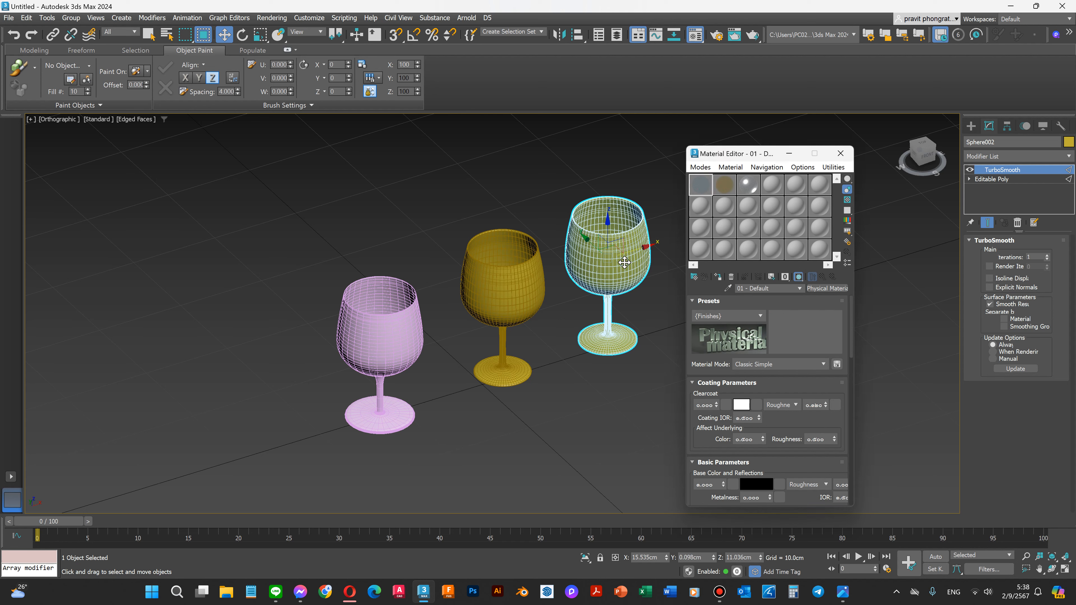
left_click_drag(733, 157, 809, 128)
scroll(626, 223, "up", 2)
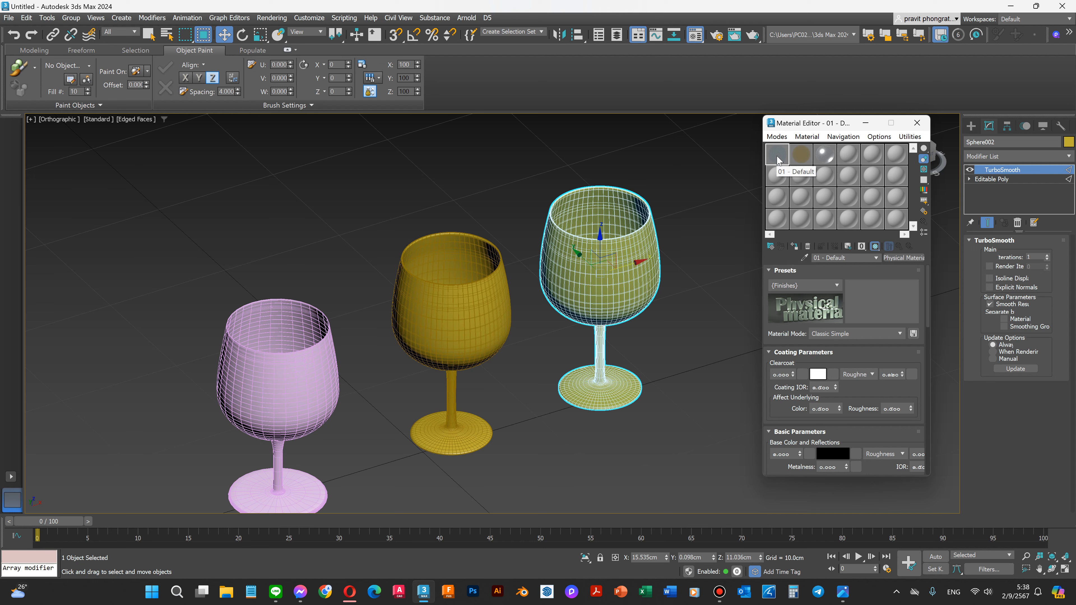
left_click(795, 247)
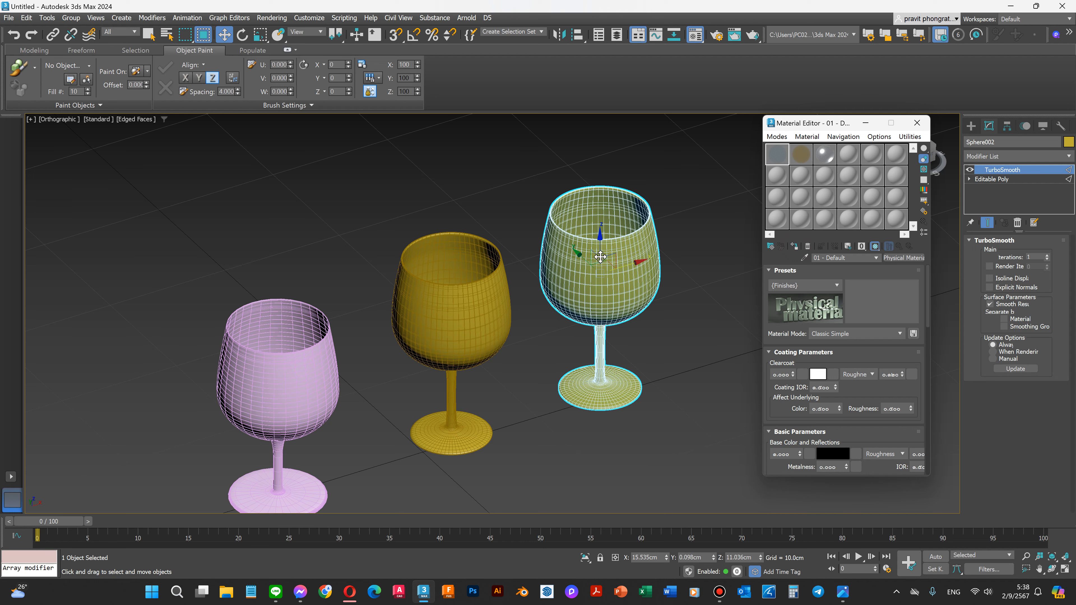
left_click(794, 246)
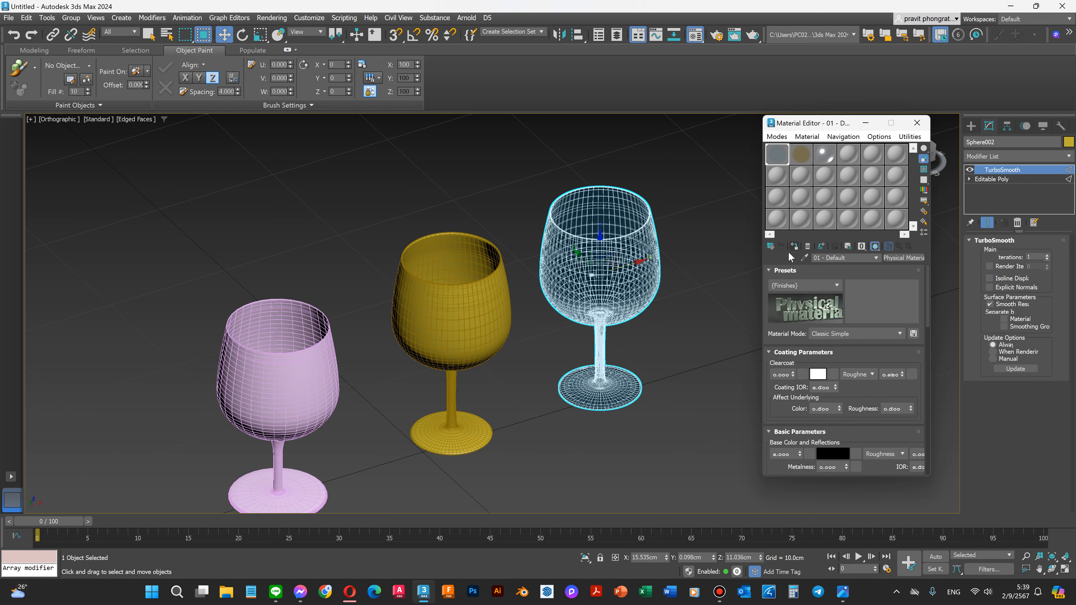
Deselect the copied glass, turn off Edged Faces in the viewport and inspect the glass material up close.
left_click(506, 213)
left_click(141, 120)
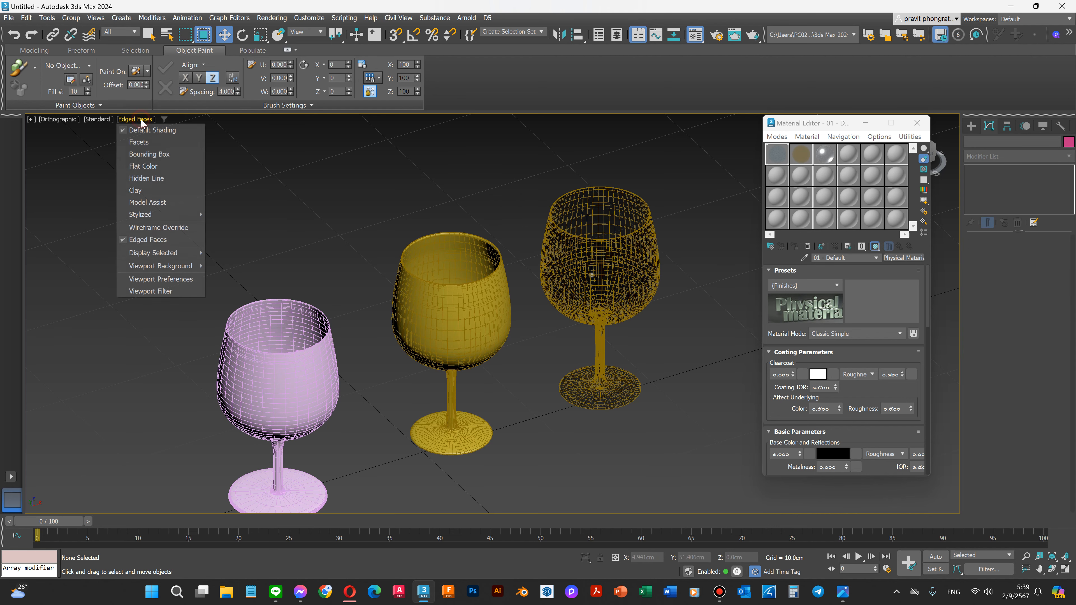
left_click(147, 239)
scroll(614, 256, "up", 4)
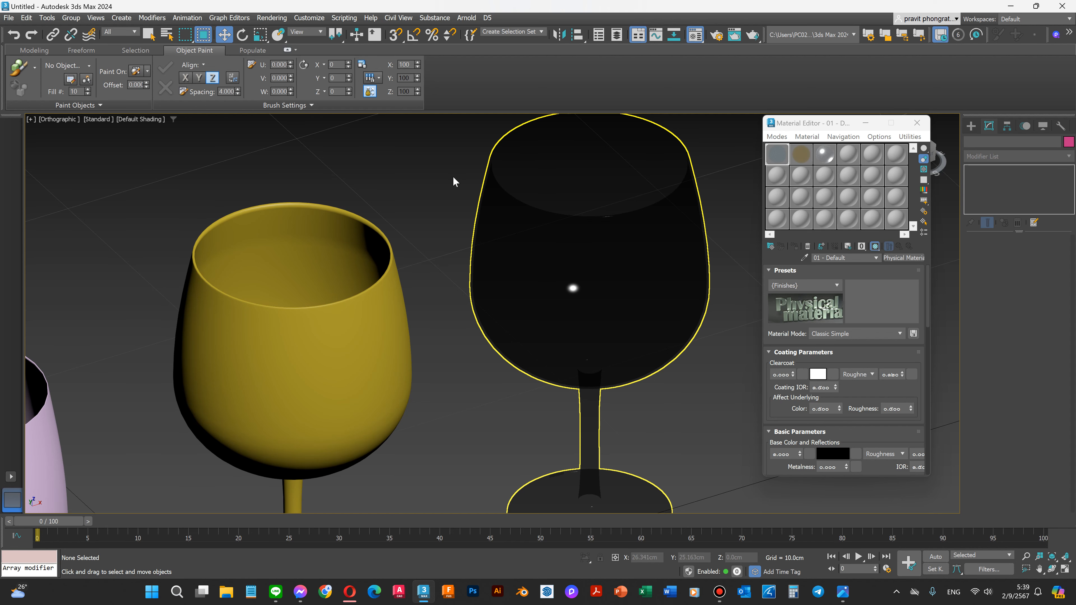
scroll(472, 251, "down", 3)
scroll(557, 408, "up", 5)
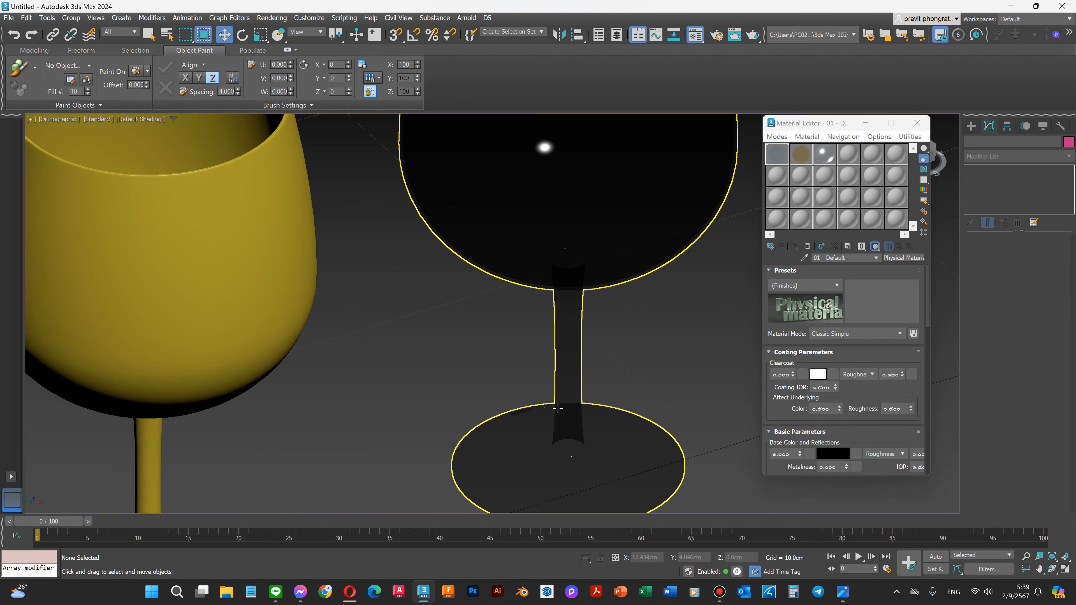
scroll(560, 393, "down", 5)
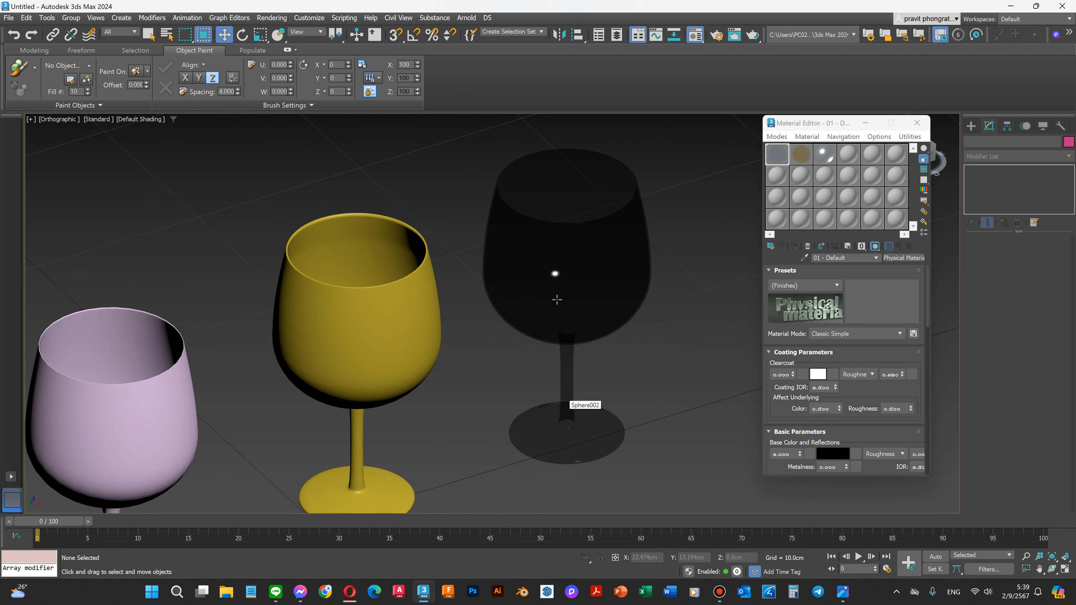
Set the Transparency weight of the copied glass's 01 - Default material to 0.5 and deselect the glass to check it.
scroll(840, 345, "down", 5)
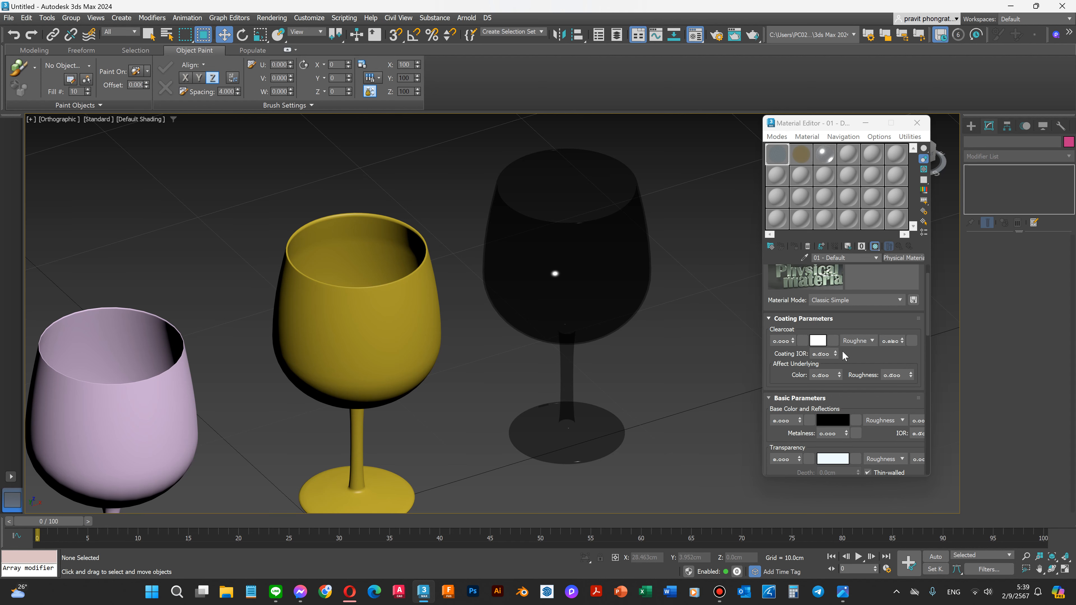
left_click(548, 292)
left_click(589, 365)
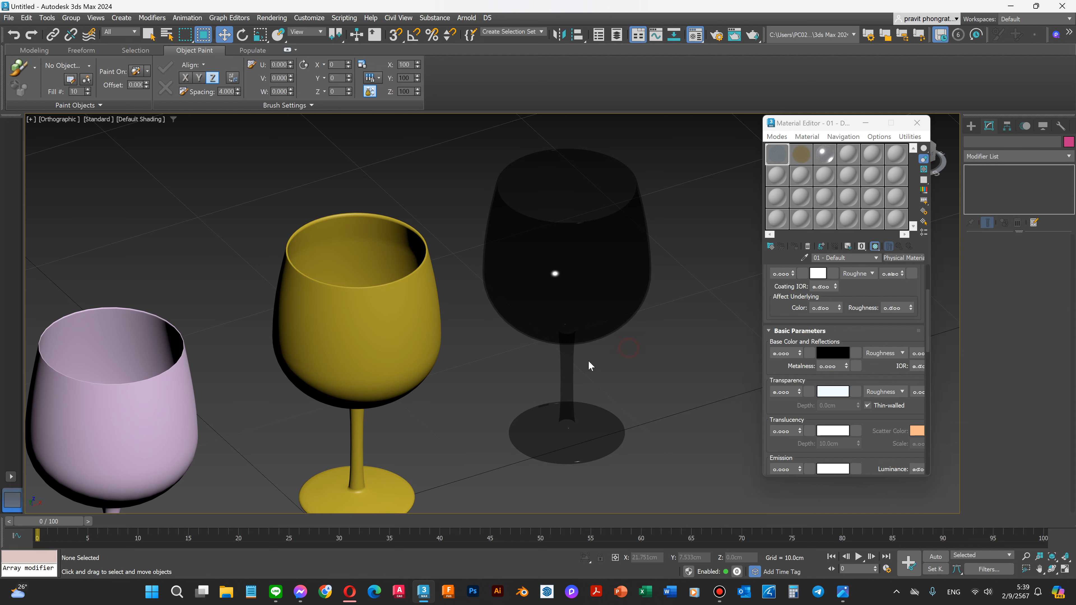
left_click(601, 425)
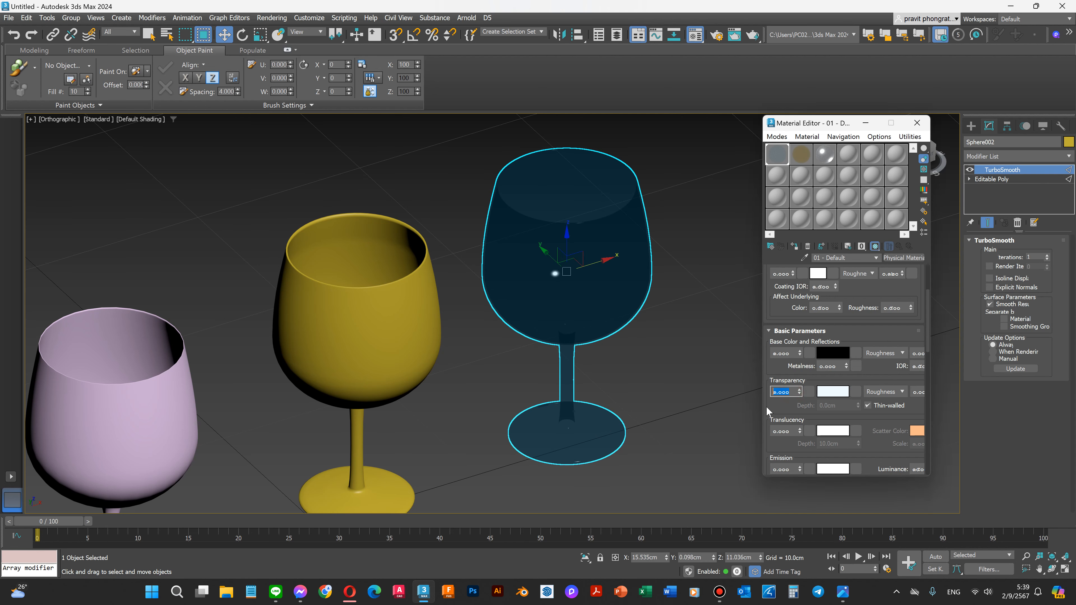
double_click(781, 392)
type(".5")
key("Return")
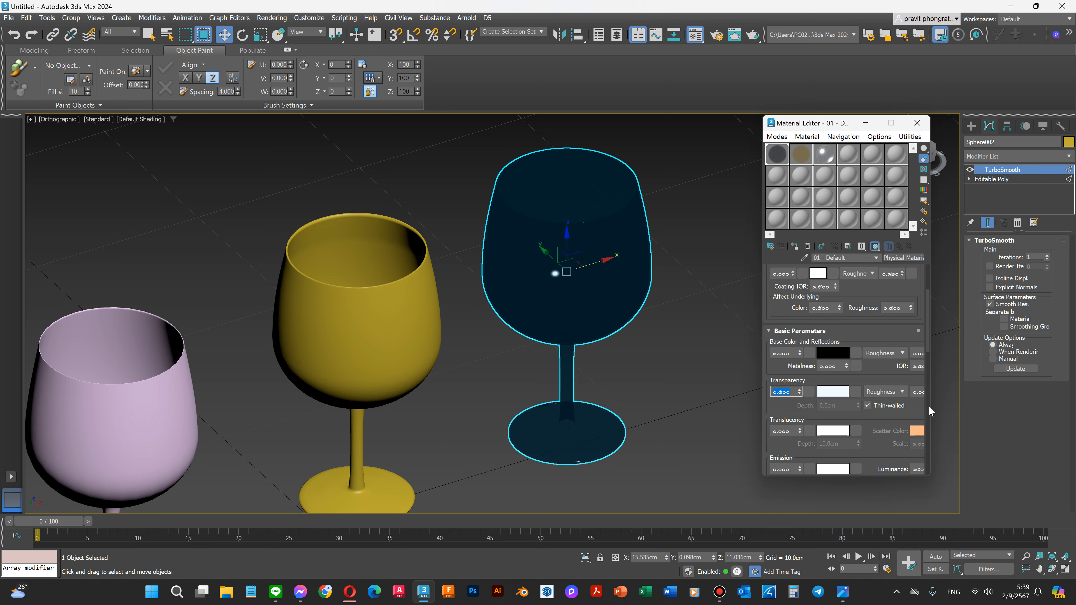
left_click(673, 353)
scroll(578, 286, "up", 2)
scroll(558, 309, "down", 2)
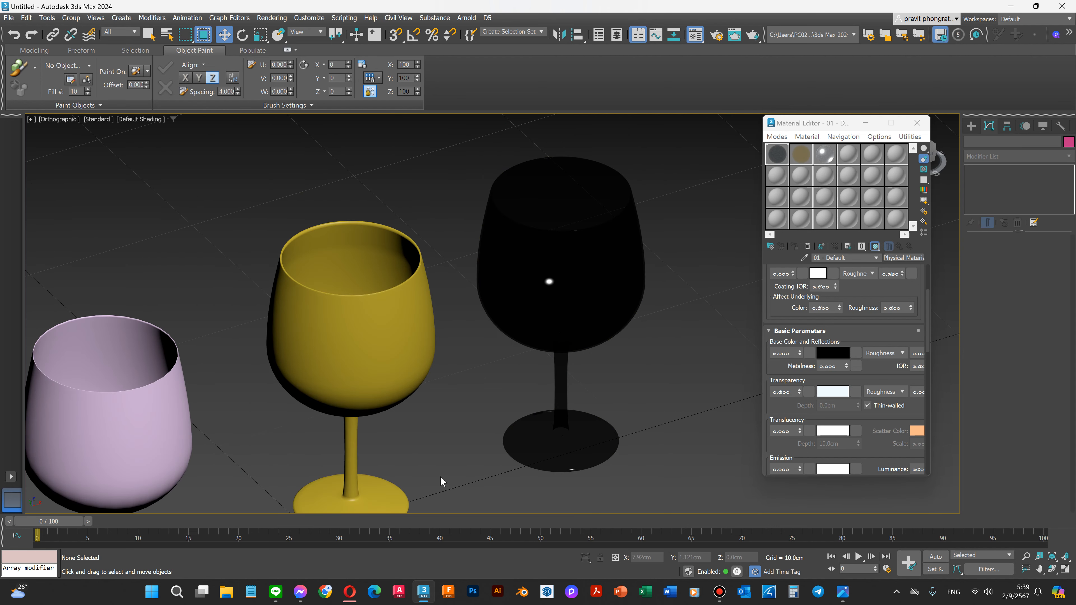
Change the glass material's base color to dark gray 585858, then reselect the copied glass.
left_click(554, 301)
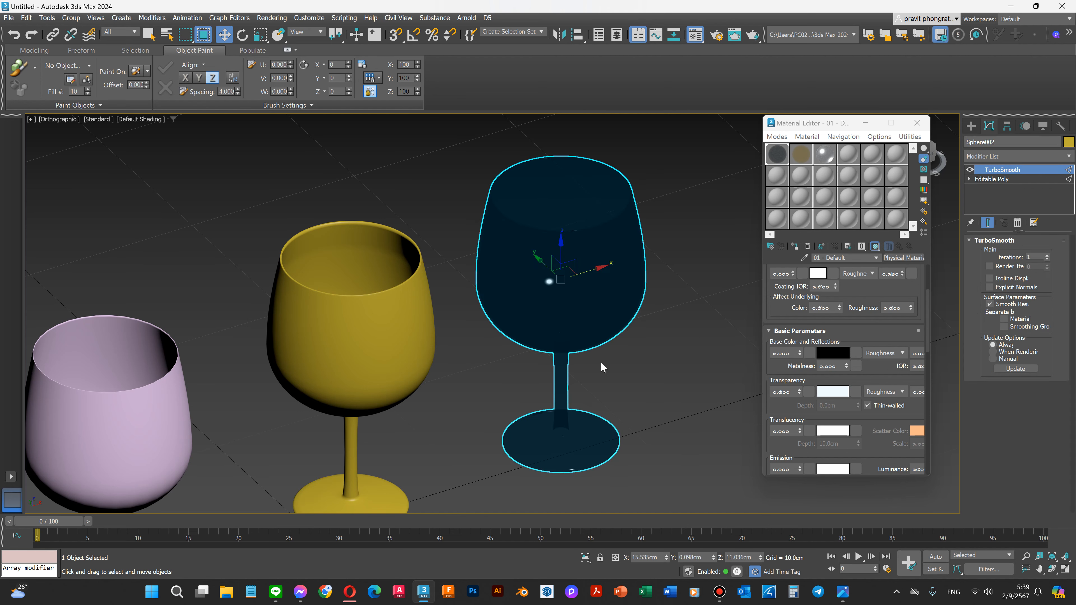
left_click(663, 397)
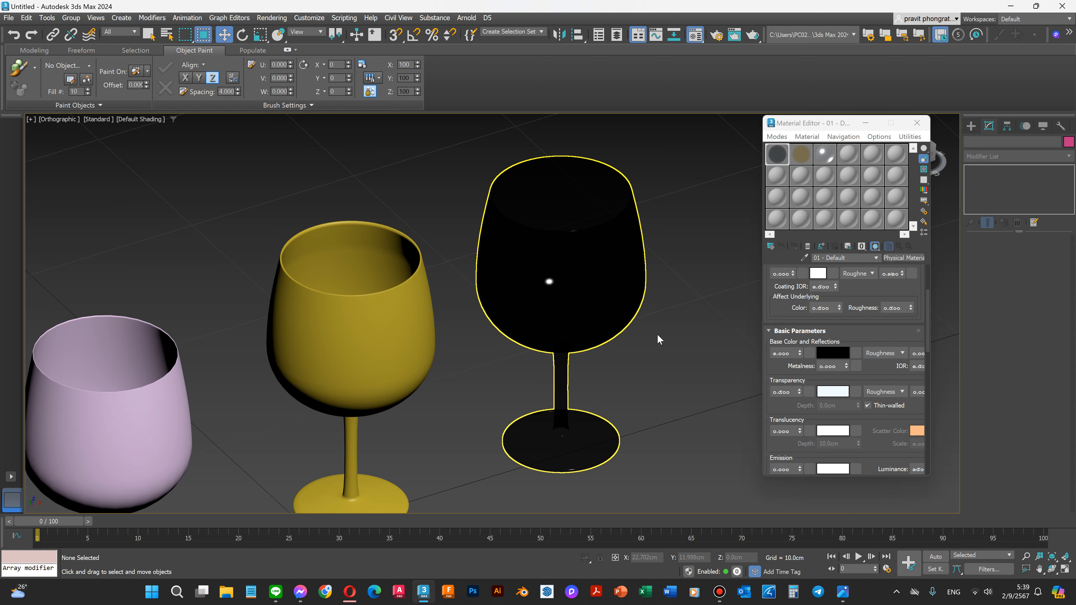
left_click(591, 318)
left_click(841, 358)
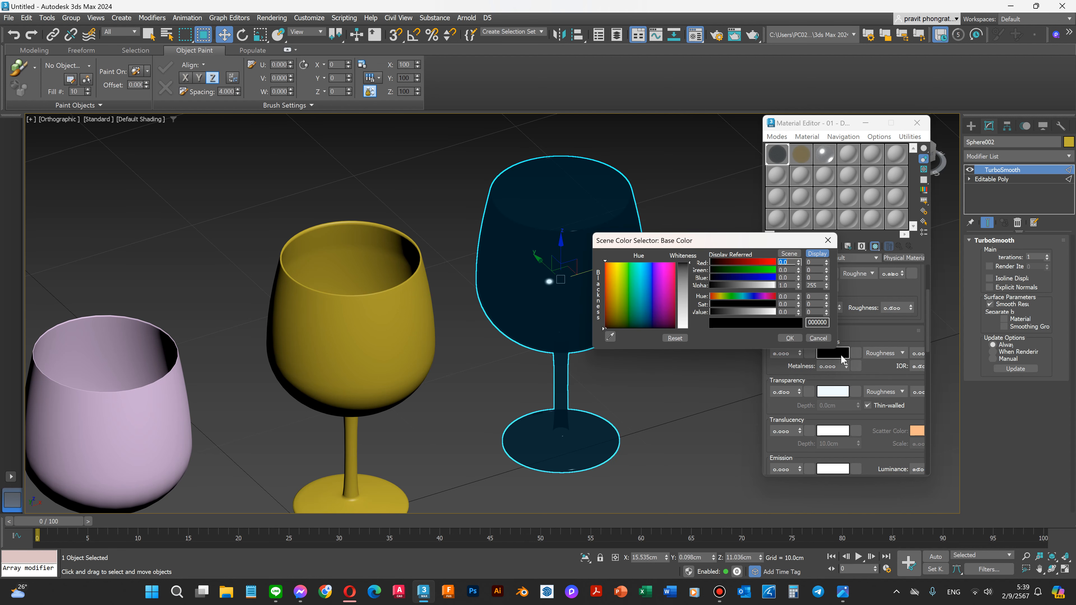
mouse_move(692, 265)
left_mouse_down()
mouse_move(691, 299)
mouse_move(690, 270)
left_mouse_up()
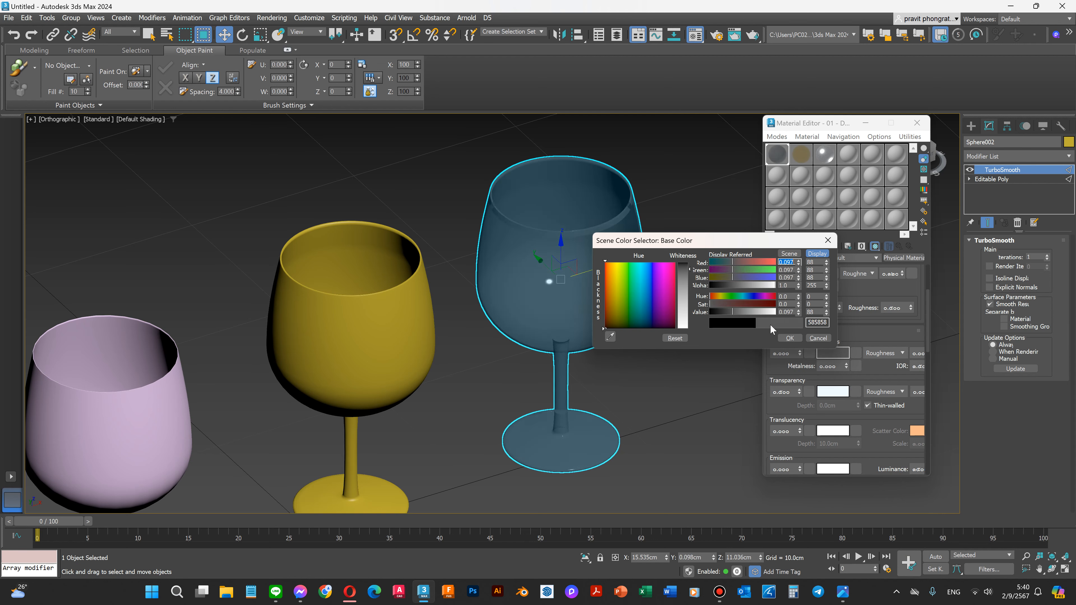
left_click(786, 339)
left_click(686, 382)
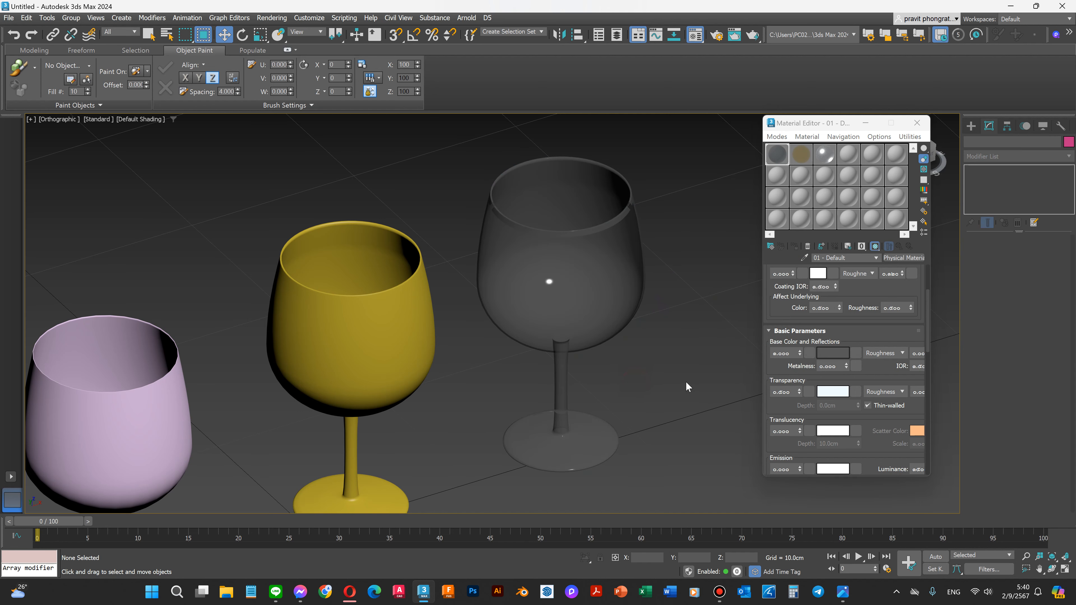
left_click(600, 278)
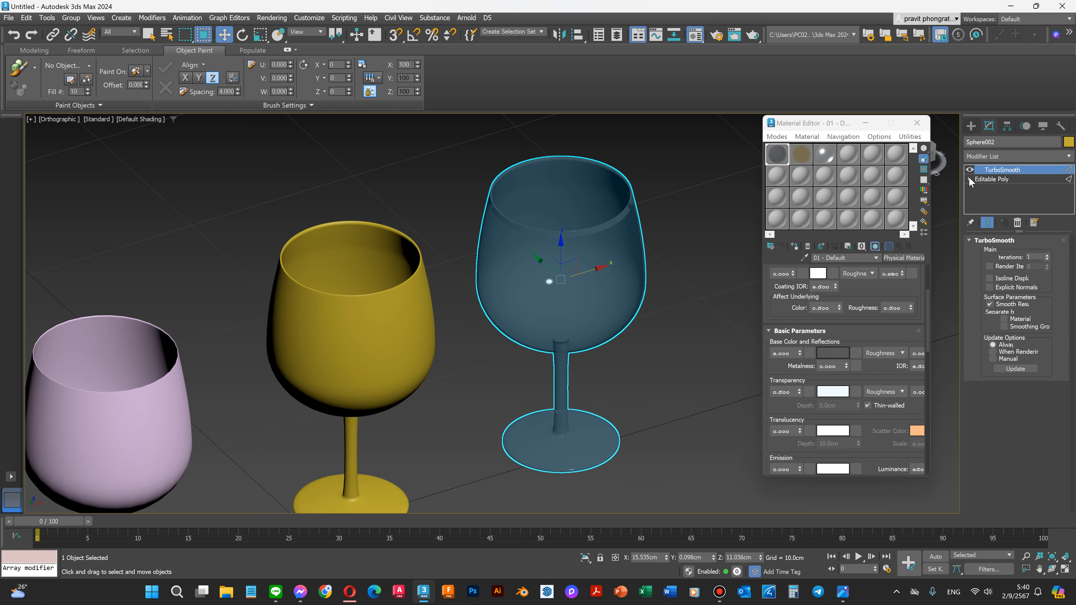
Examine the copied glass with its gray material, deselected and selected, from a lower angle and up close at the bowl, rim edge and stem joint.
left_click(426, 177)
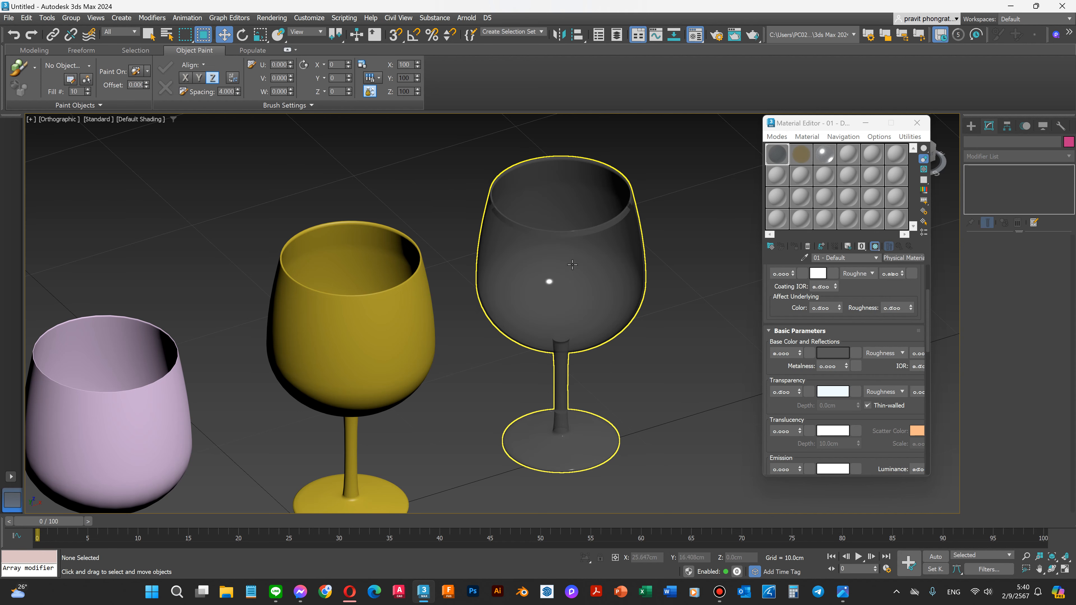
left_click(548, 281)
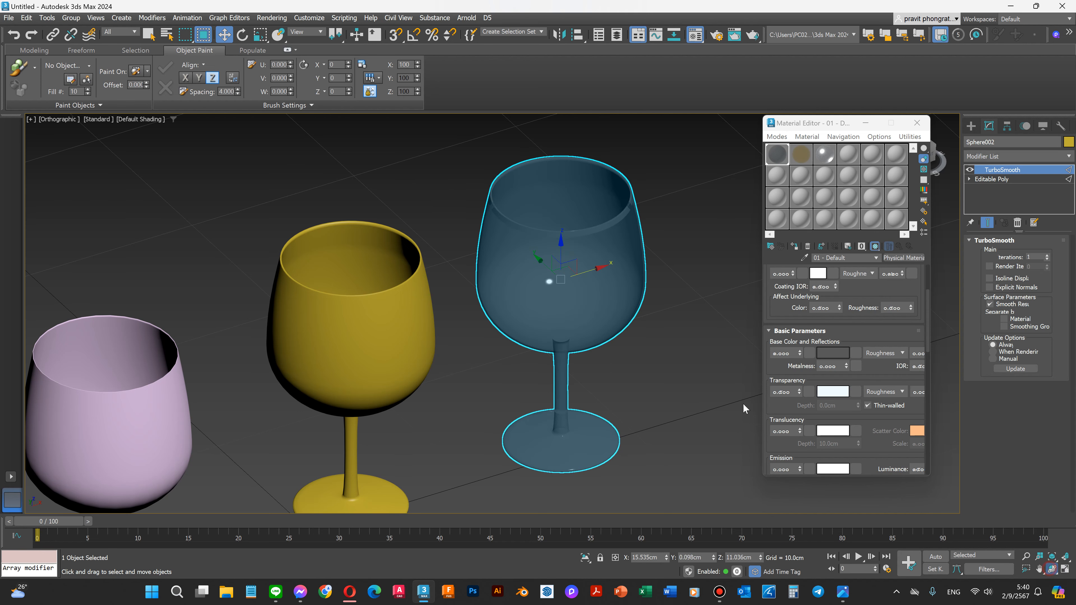
left_click(1053, 568)
mouse_move(576, 276)
left_mouse_down()
mouse_move(560, 252)
mouse_move(548, 284)
mouse_move(572, 278)
mouse_move(548, 279)
mouse_move(550, 309)
mouse_move(563, 246)
mouse_move(560, 262)
left_mouse_up()
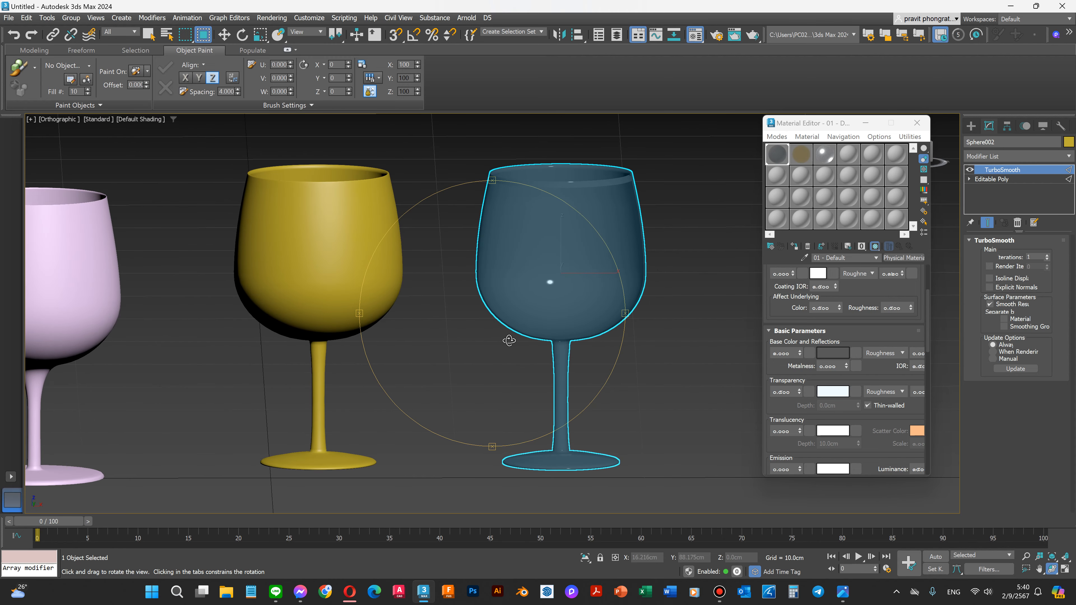
scroll(578, 337, "up", 5)
scroll(509, 356, "up", 4)
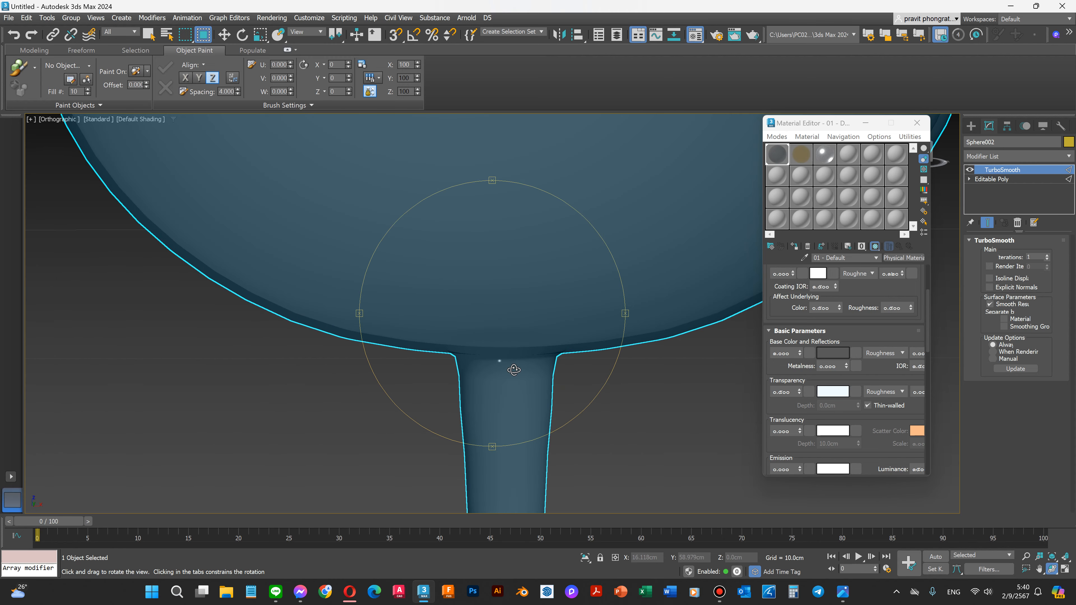
scroll(435, 357, "down", 2)
scroll(435, 357, "down", 2)
scroll(643, 283, "up", 4)
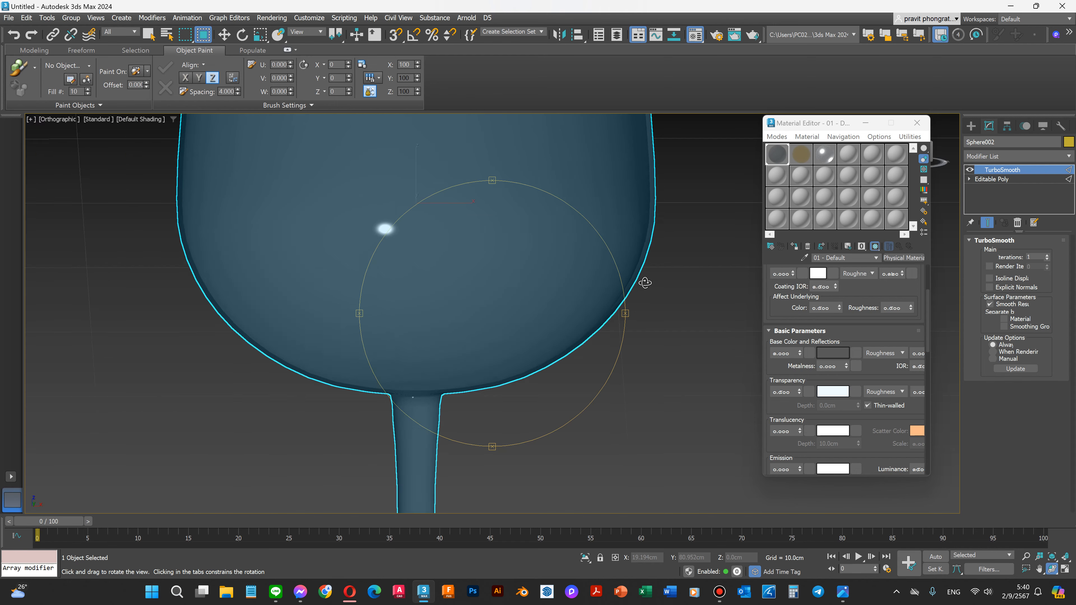
scroll(642, 263, "up", 2)
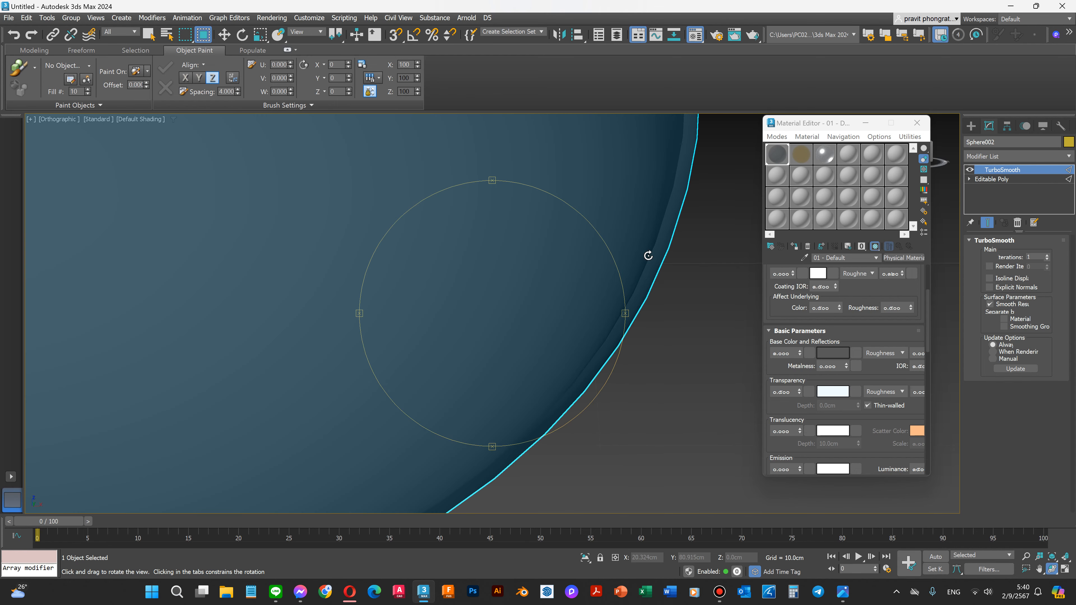
scroll(682, 271, "down", 4)
scroll(682, 272, "down", 5)
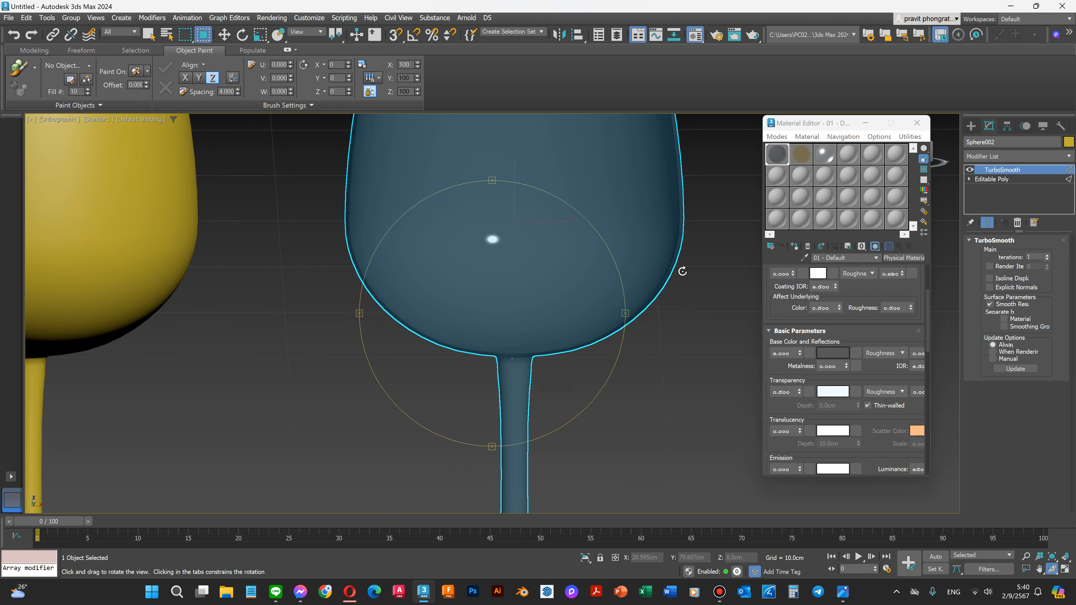
Set the Transparency weight of the 01 - Default glass material to 0.75.
double_click(789, 393)
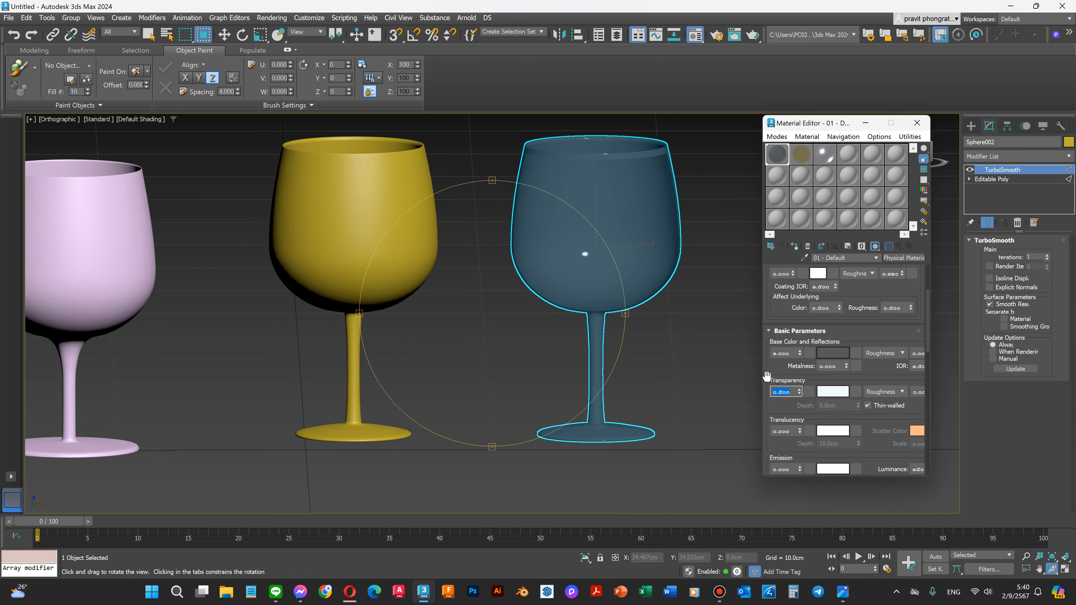
type(".75")
key("Return")
left_click(676, 344)
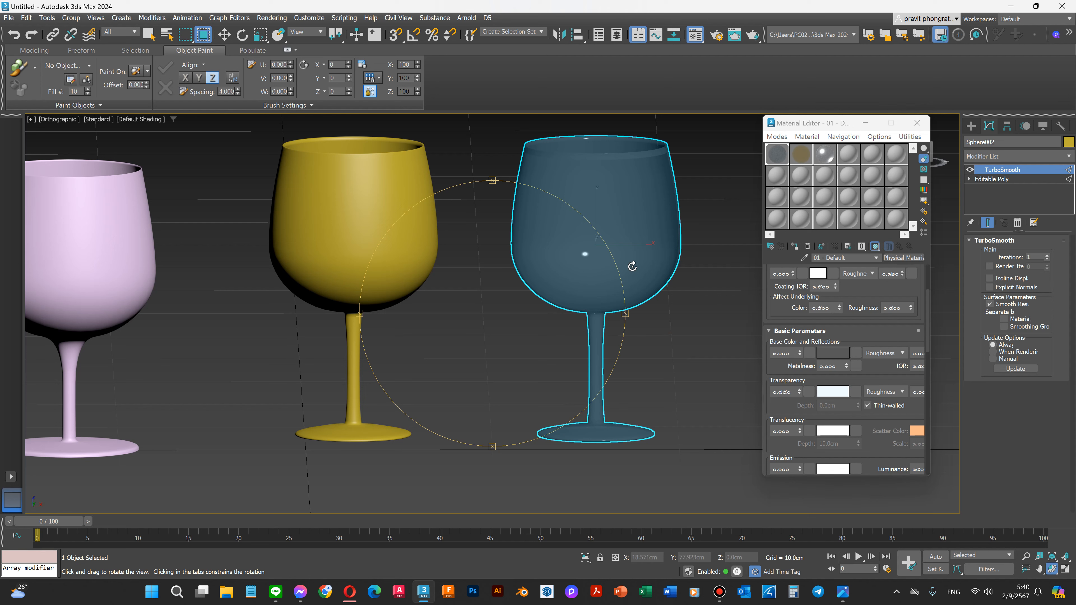
key("w")
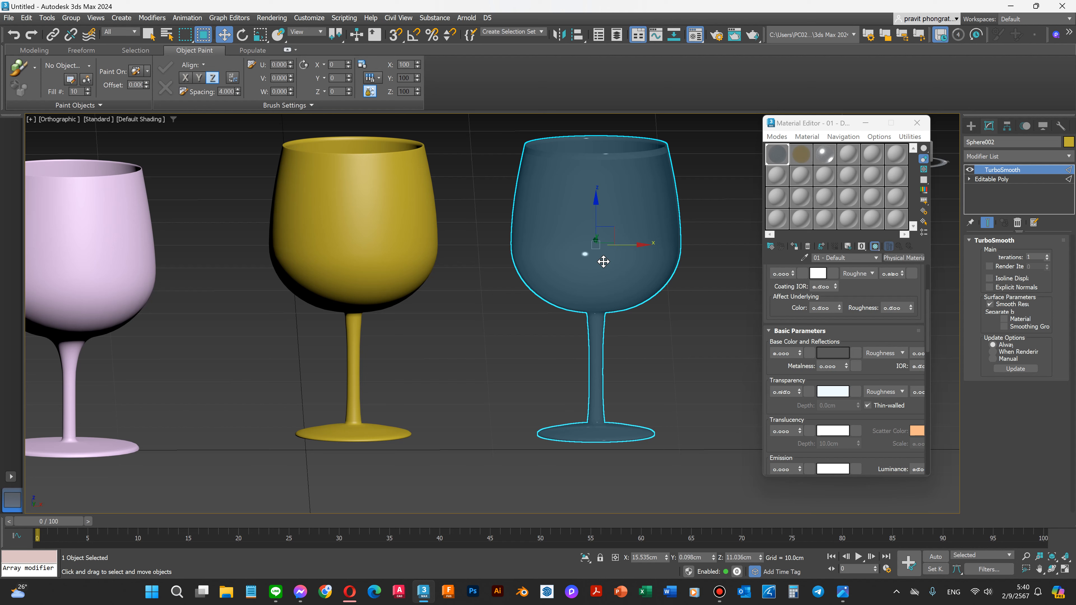
Raise the glass material's Transparency weight to 1.0 and deselect the copied glass to check it beside the other glasses.
double_click(783, 392)
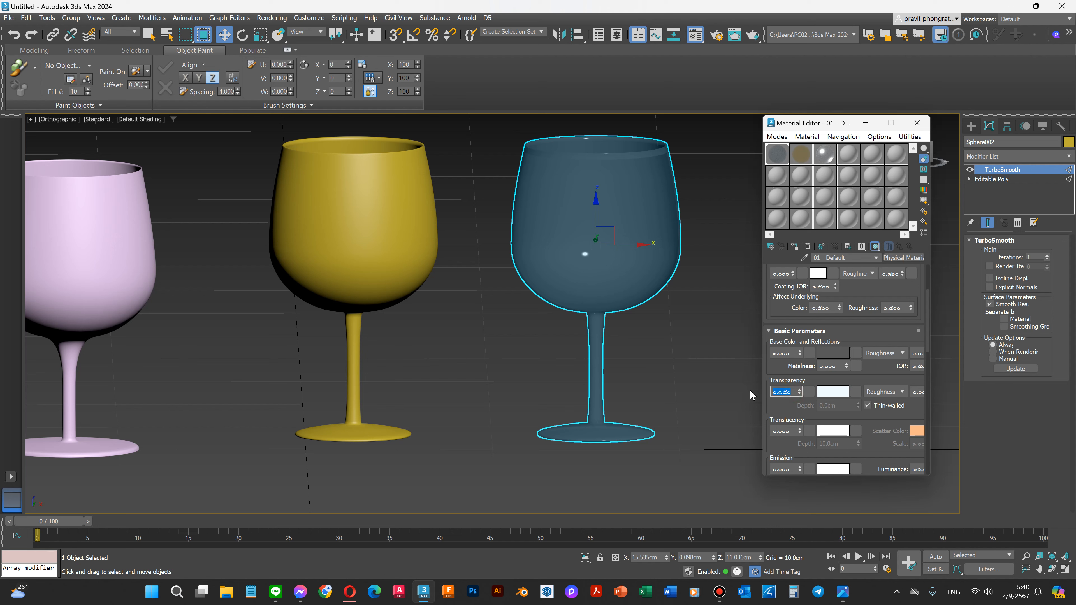
left_click(635, 240)
left_click(786, 160)
left_click(790, 392)
left_click(658, 354)
scroll(647, 369, "down", 2)
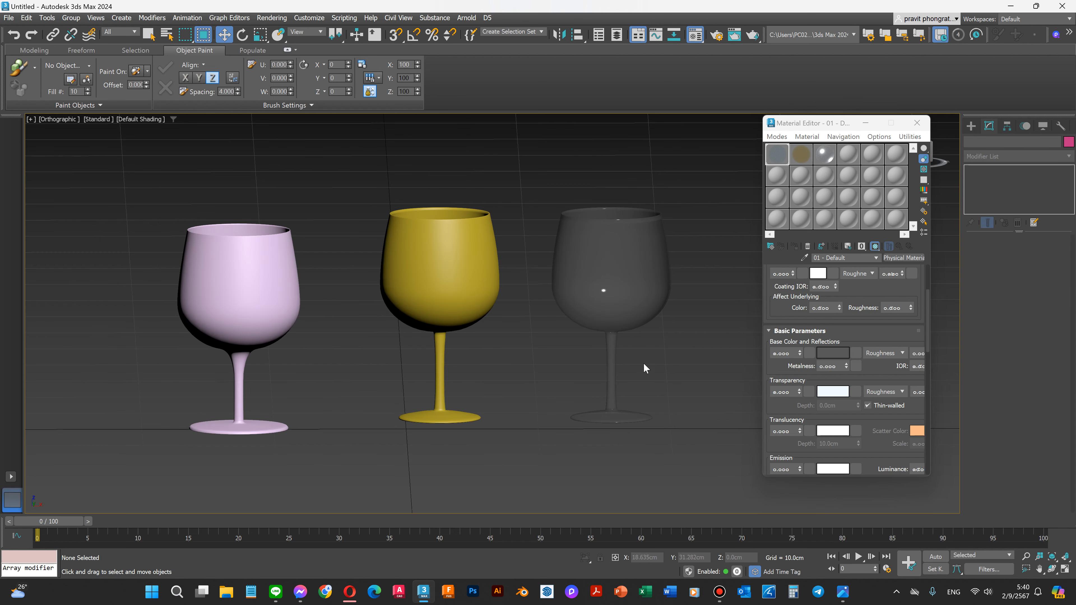
Change the glass material's base color to black 000000 and deselect the copied glass to check the look.
left_click(601, 278)
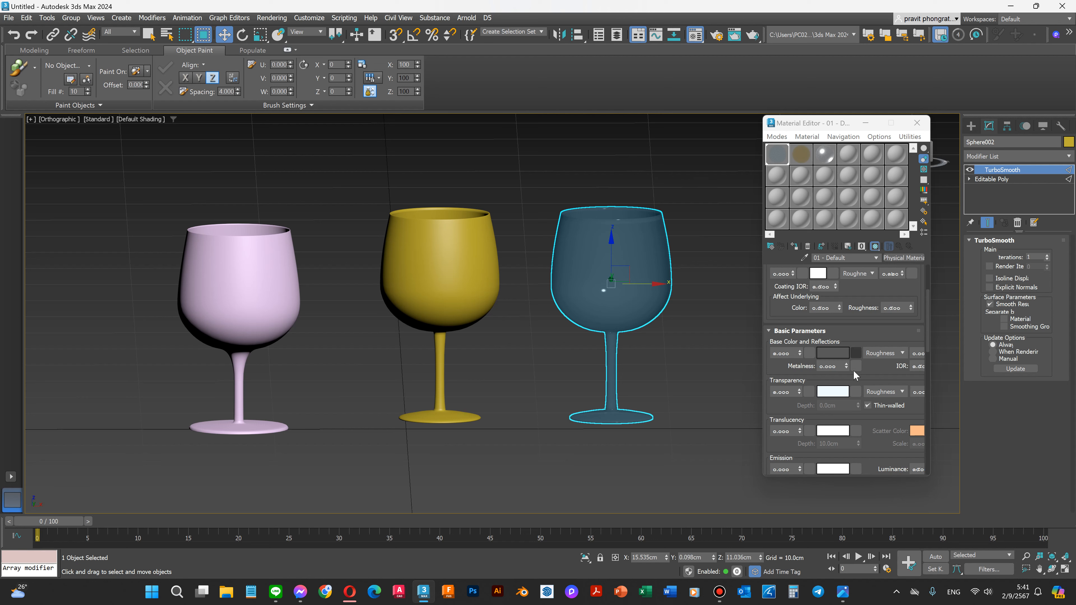
left_click(833, 353)
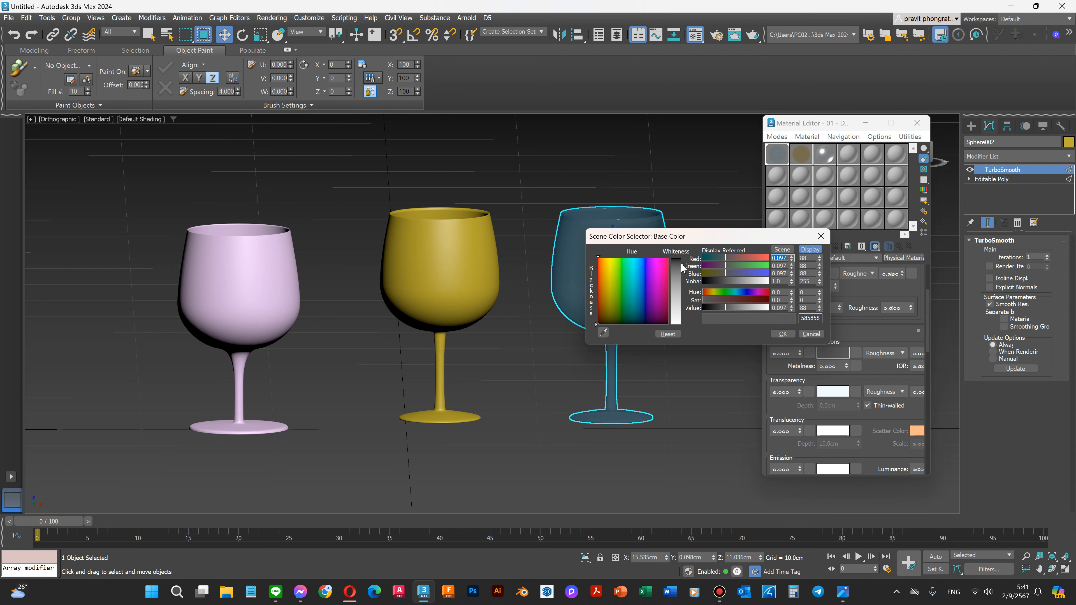
left_click_drag(682, 264, 683, 257)
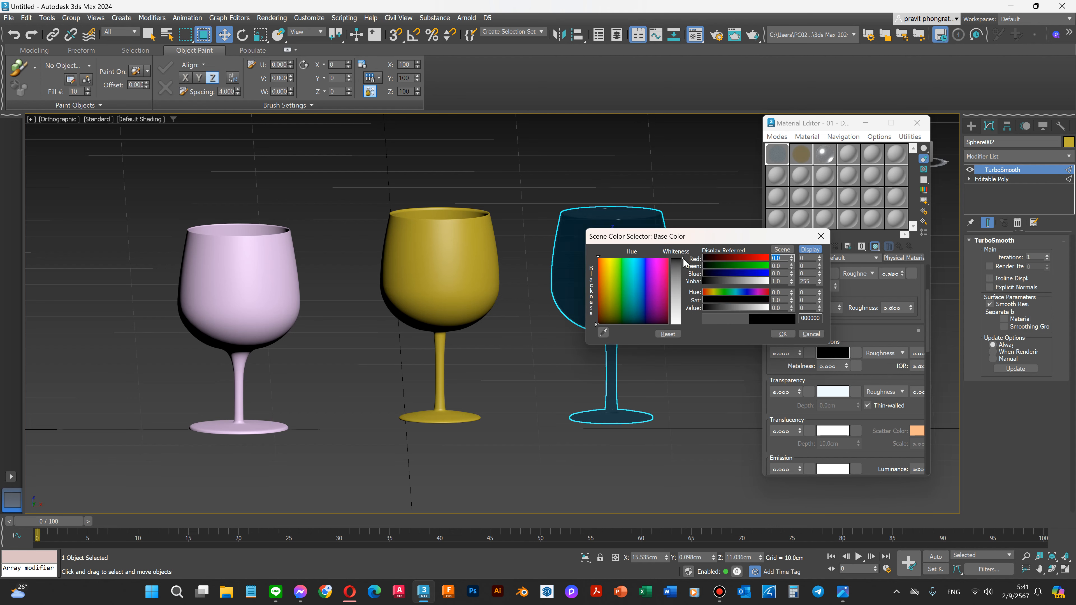
left_click(781, 334)
left_click(547, 333)
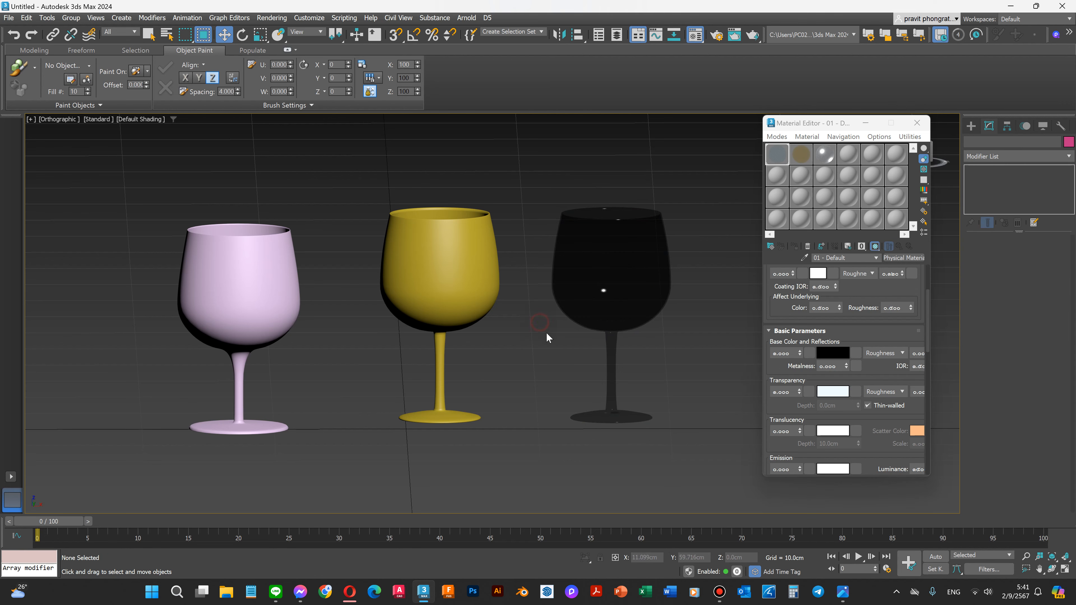
scroll(591, 283, "up", 2)
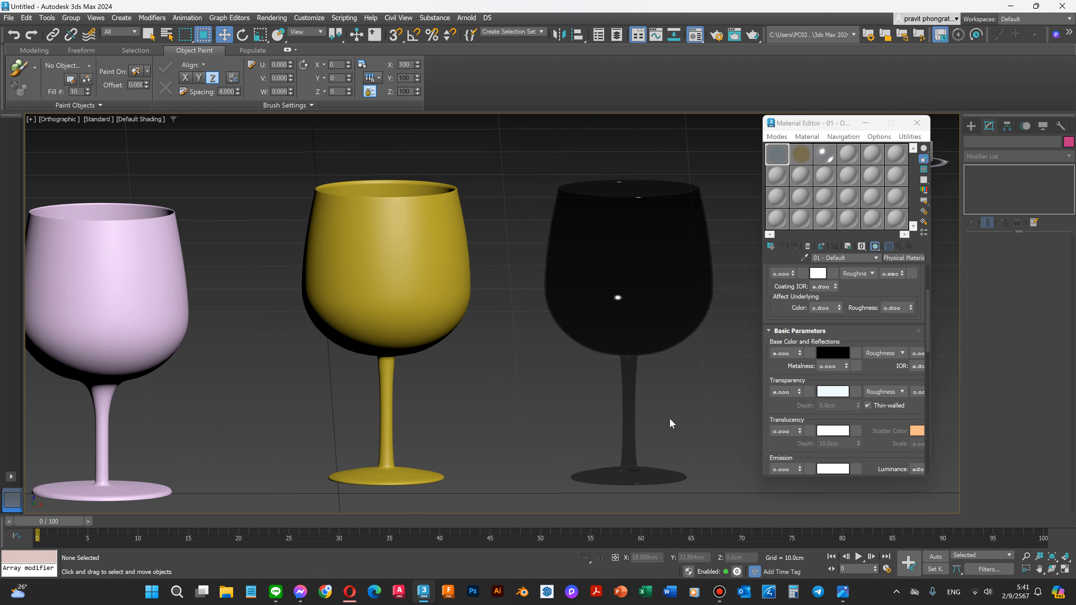
Lighten the glass material's base color to dark gray 3F3F3F and deselect the copied glass to compare all three.
left_click(645, 326)
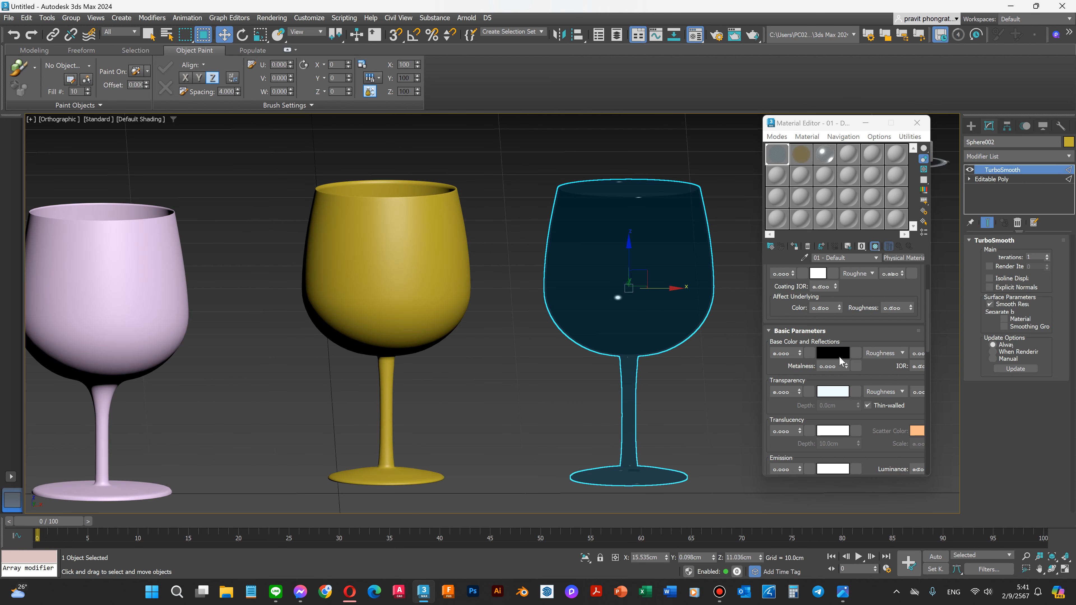
left_click(836, 355)
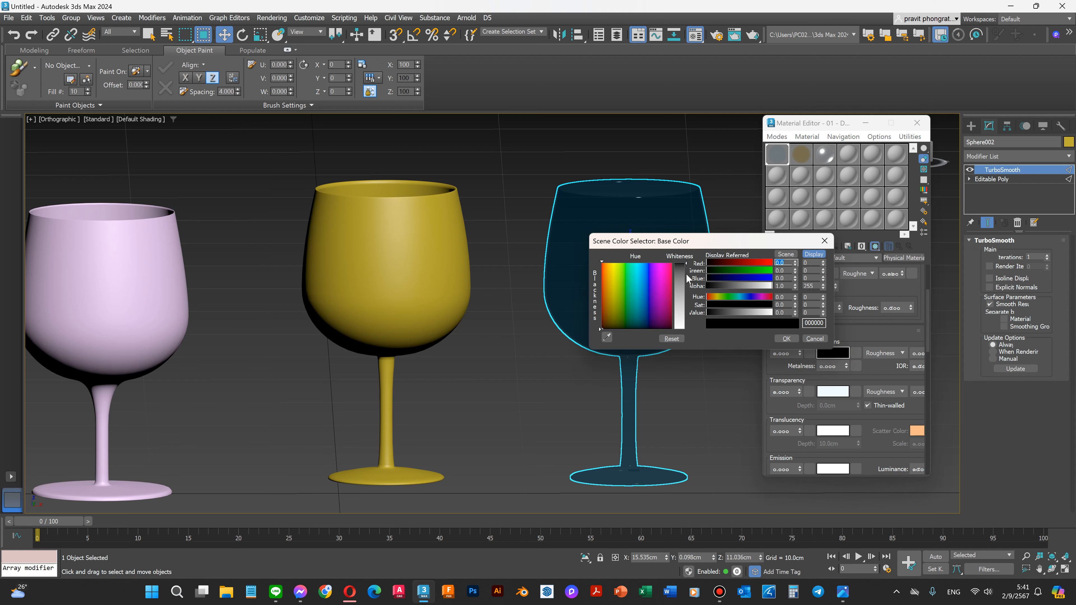
left_click(686, 265)
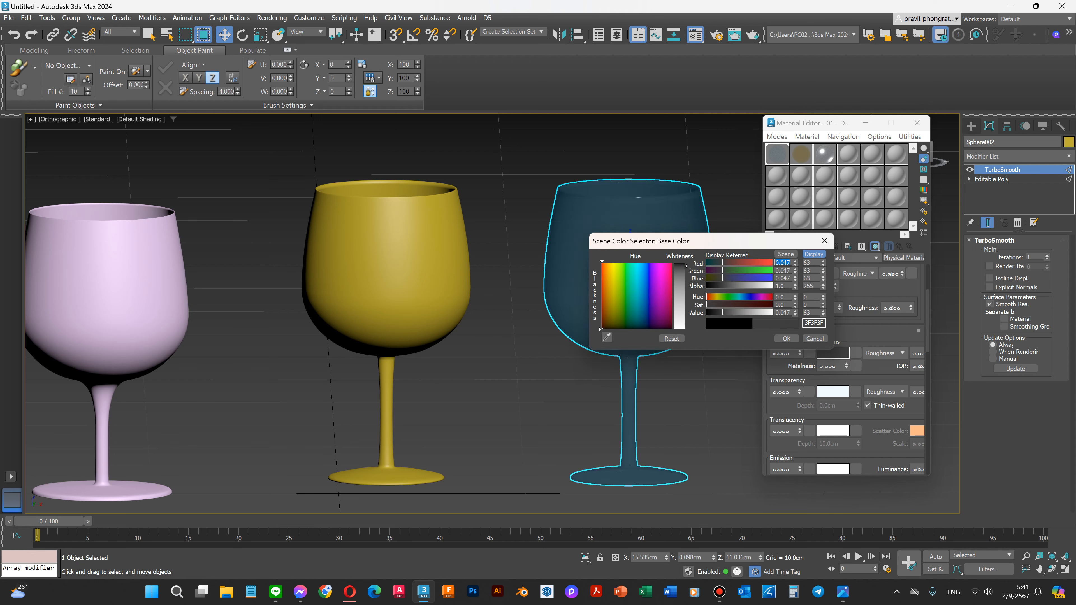
left_click(787, 339)
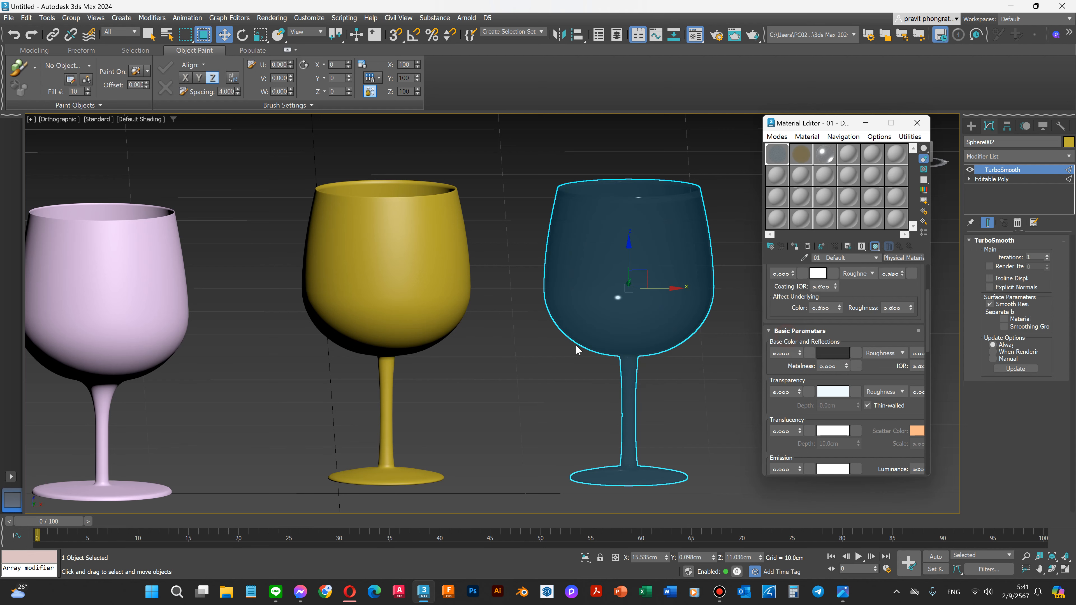
left_click(561, 358)
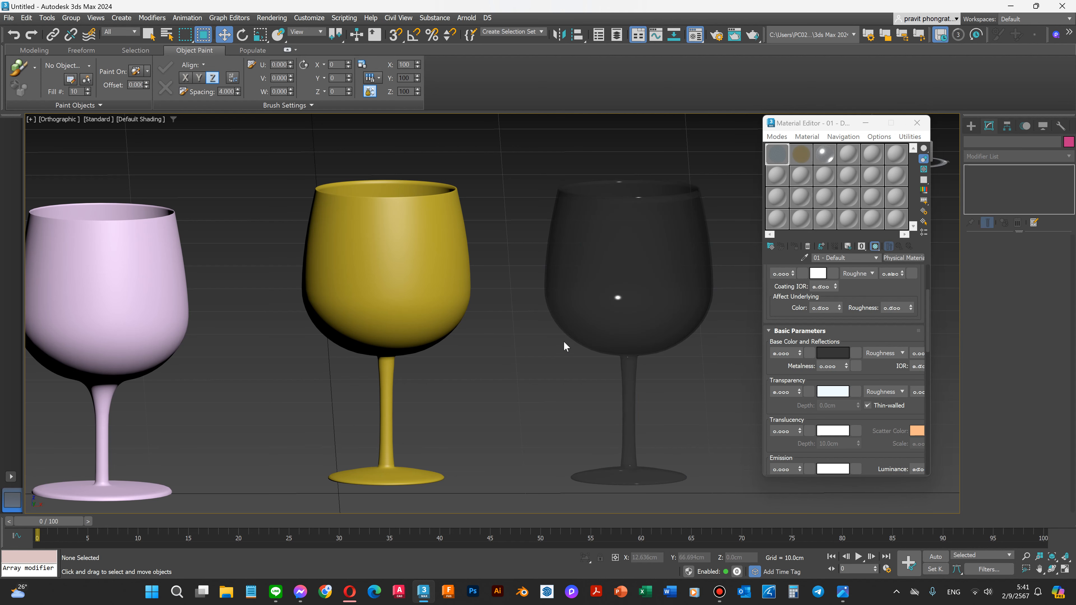
scroll(564, 341, "down", 3)
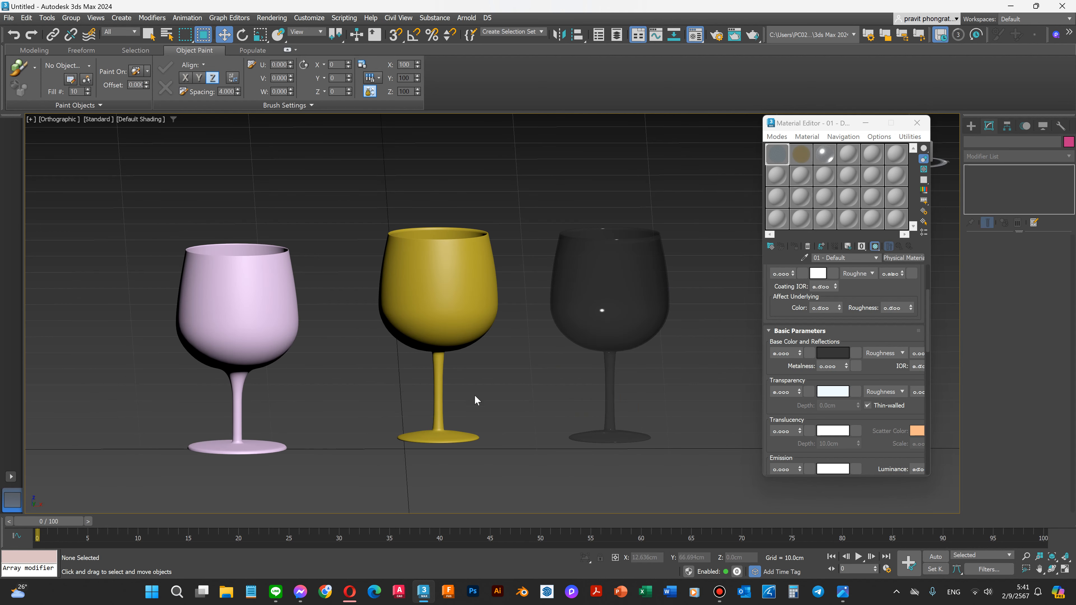
Select the middle gold glass, enter its Polygon sub-object level and turn on Edged Faces in the viewport.
left_click(440, 407)
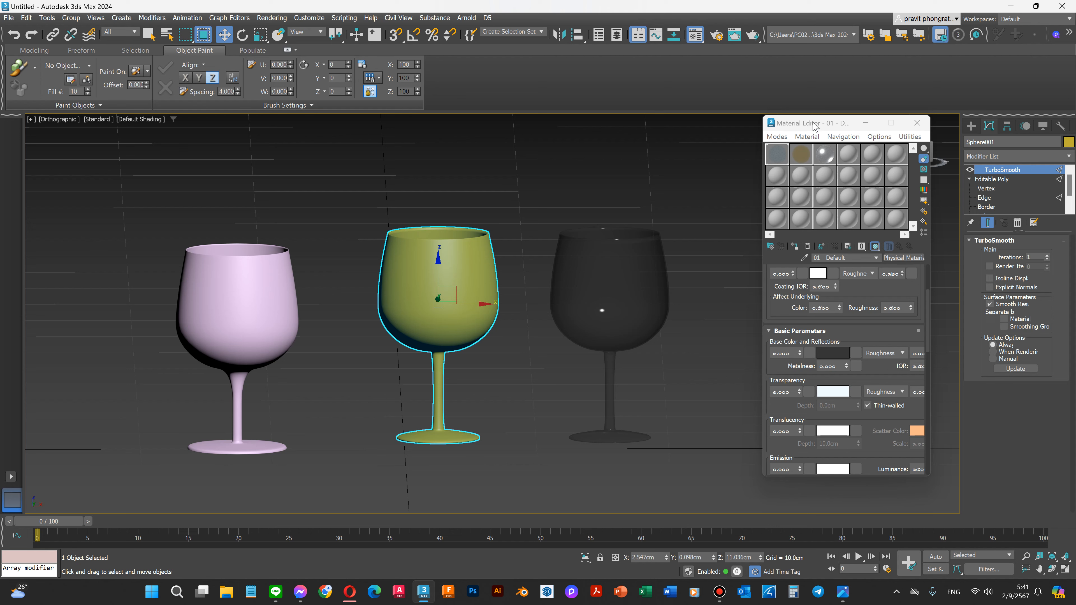
left_click_drag(815, 124, 811, 80)
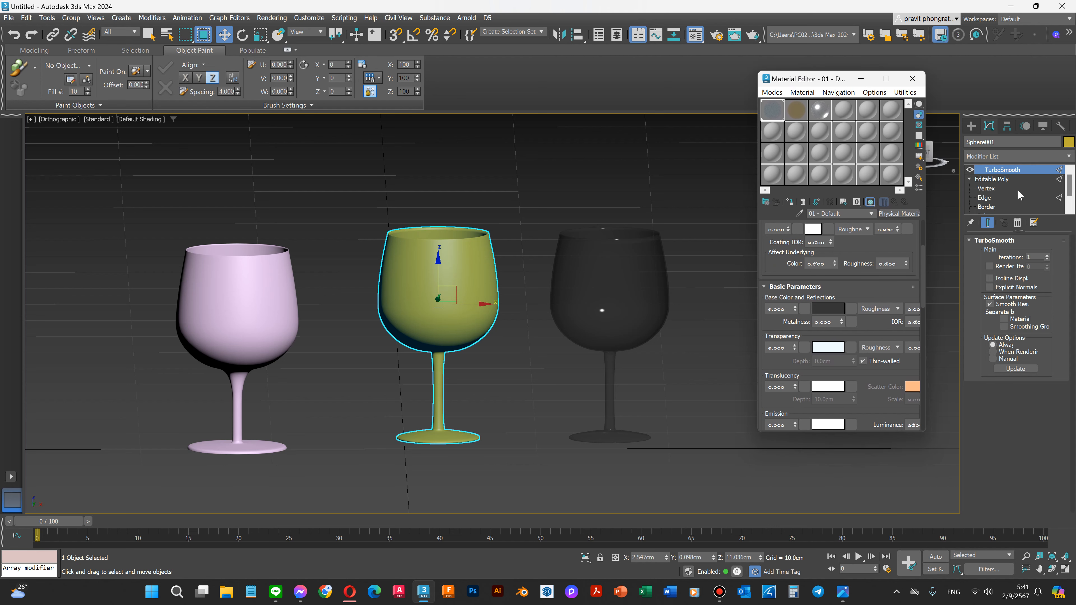
scroll(1017, 190, "down", 1)
left_click(991, 197)
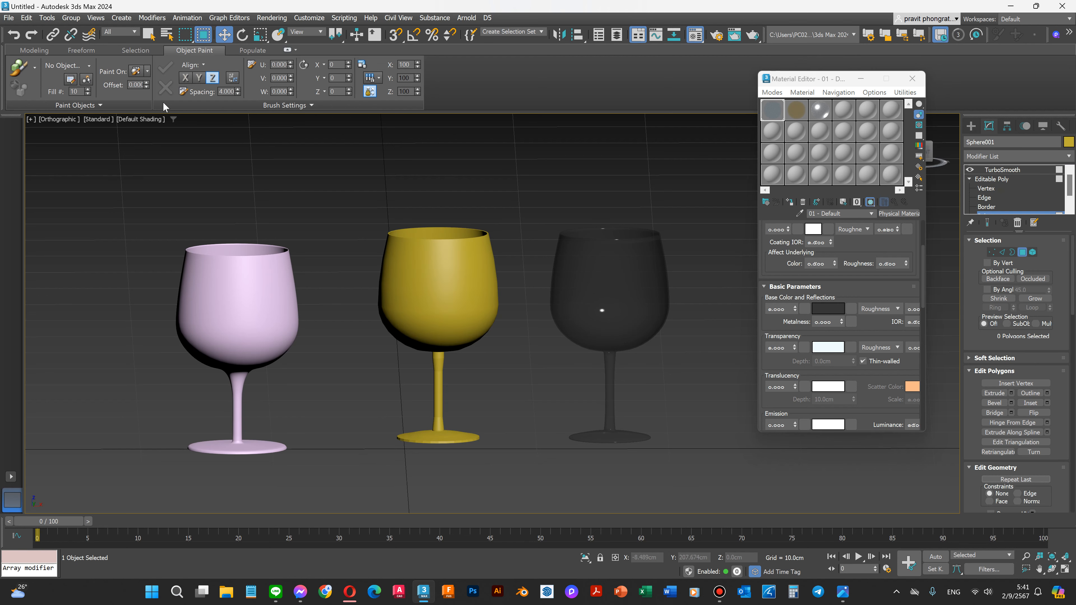
left_click(136, 118)
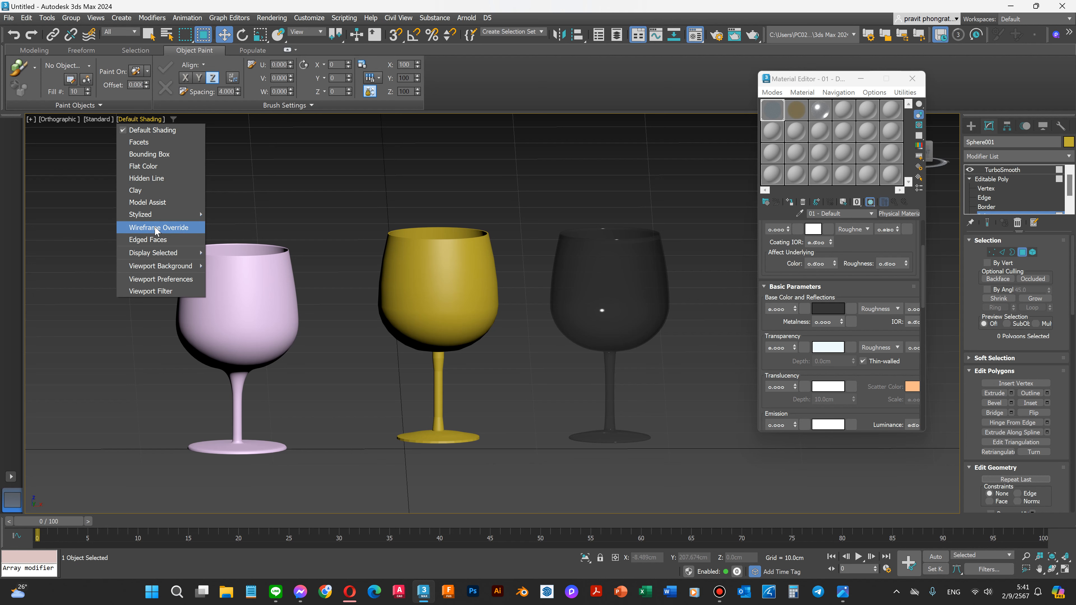
left_click(153, 240)
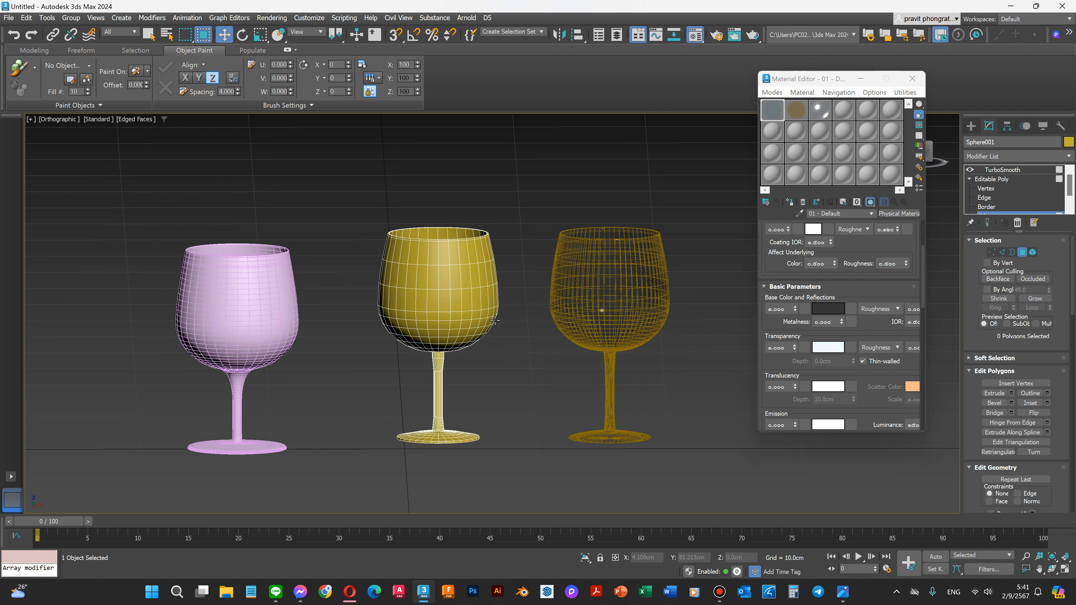
Switch to the Front view and window-select the polygons of the gold glass's bowl.
key("f")
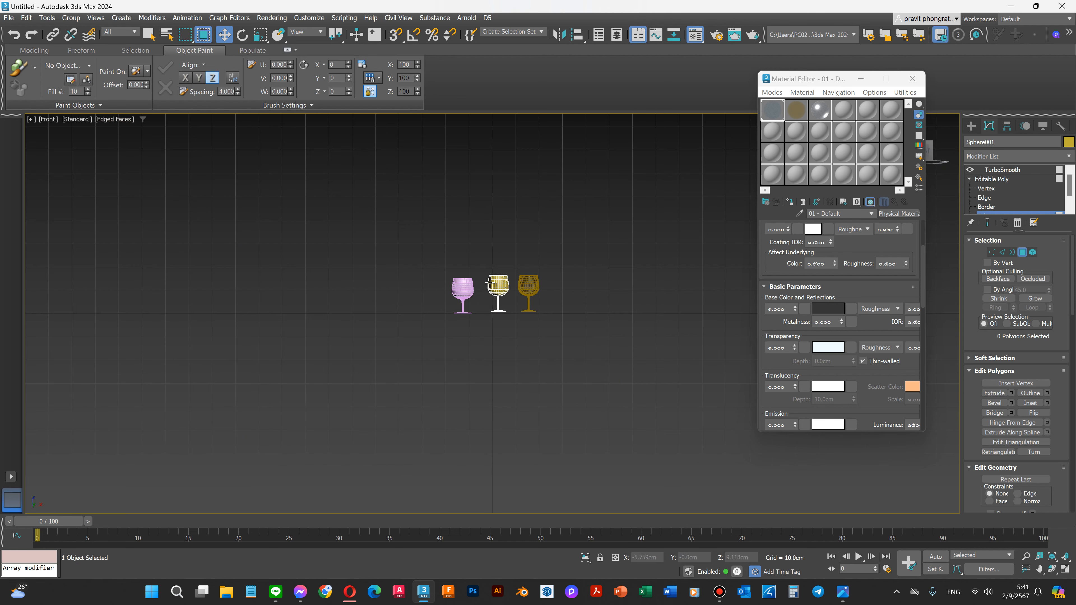
scroll(493, 280, "up", 3)
scroll(492, 280, "up", 5)
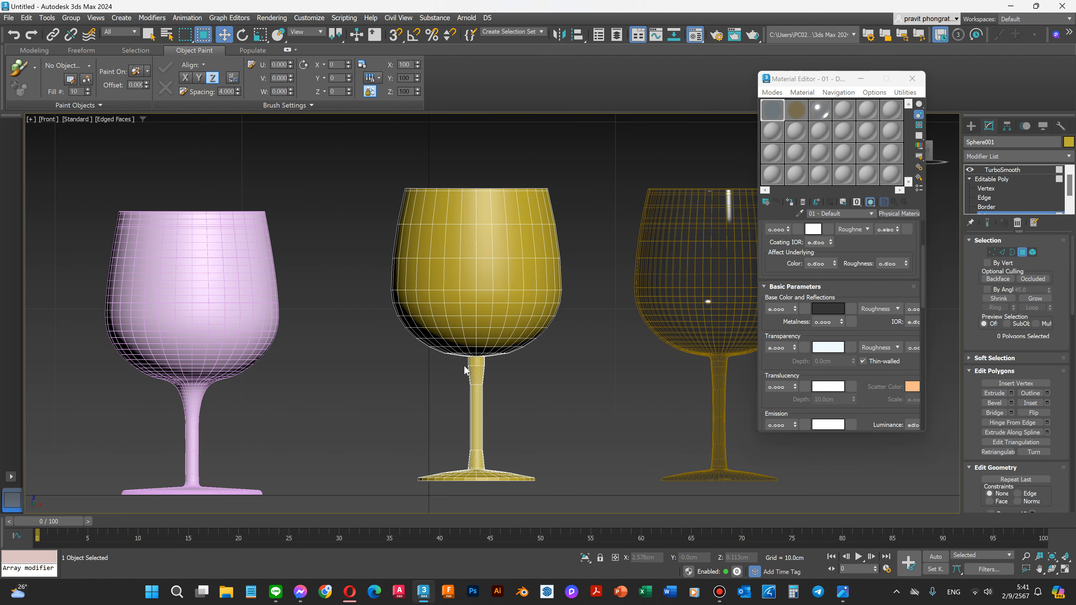
scroll(452, 360, "up", 2)
scroll(510, 361, "down", 2)
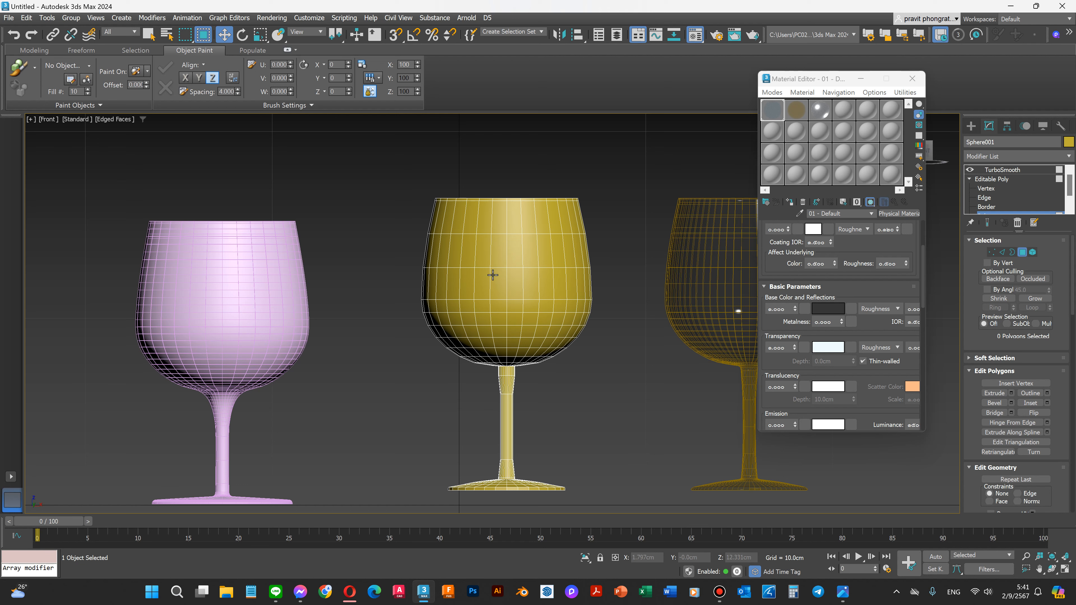
left_click_drag(385, 149, 611, 328)
left_click_drag(617, 365, 616, 363)
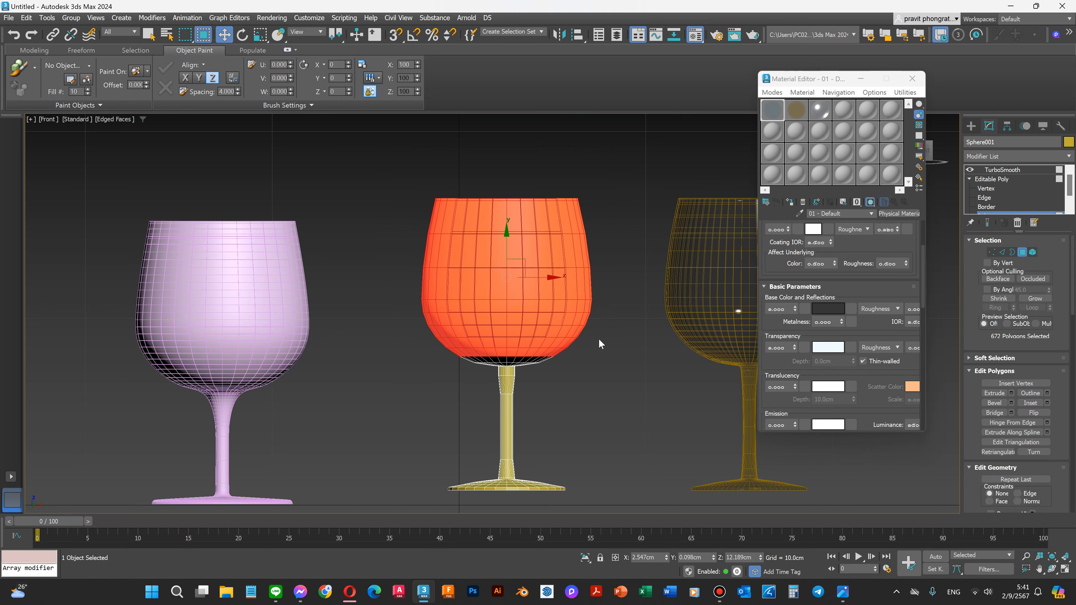
Reselect the gold glass's bowl polygons down to just above the stem, using crossing selection instead of window selection.
scroll(482, 364, "up", 2)
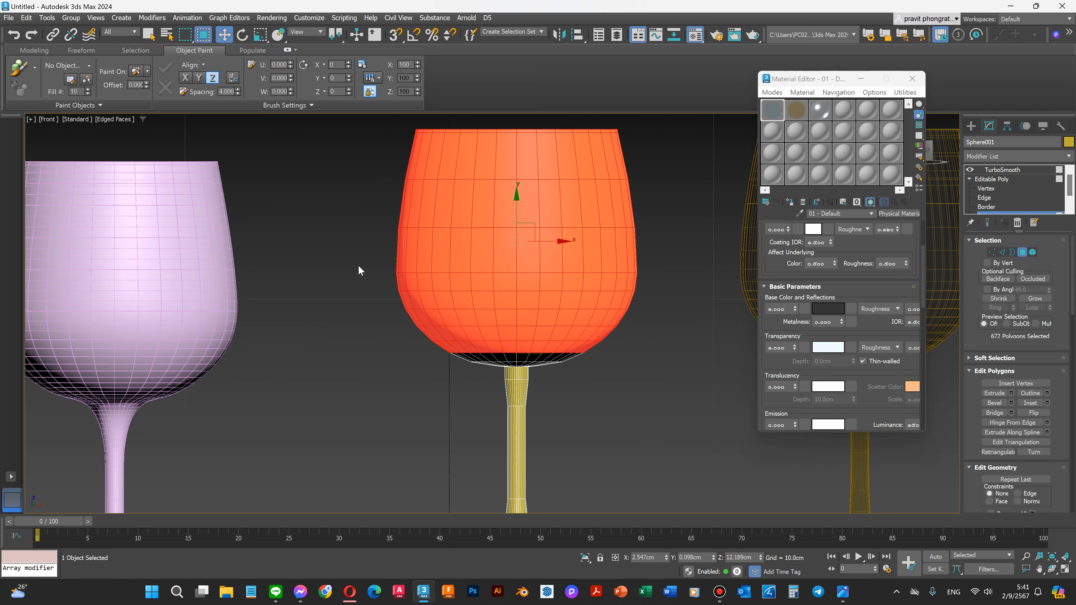
scroll(358, 266, "down", 2)
left_click_drag(373, 164, 609, 367)
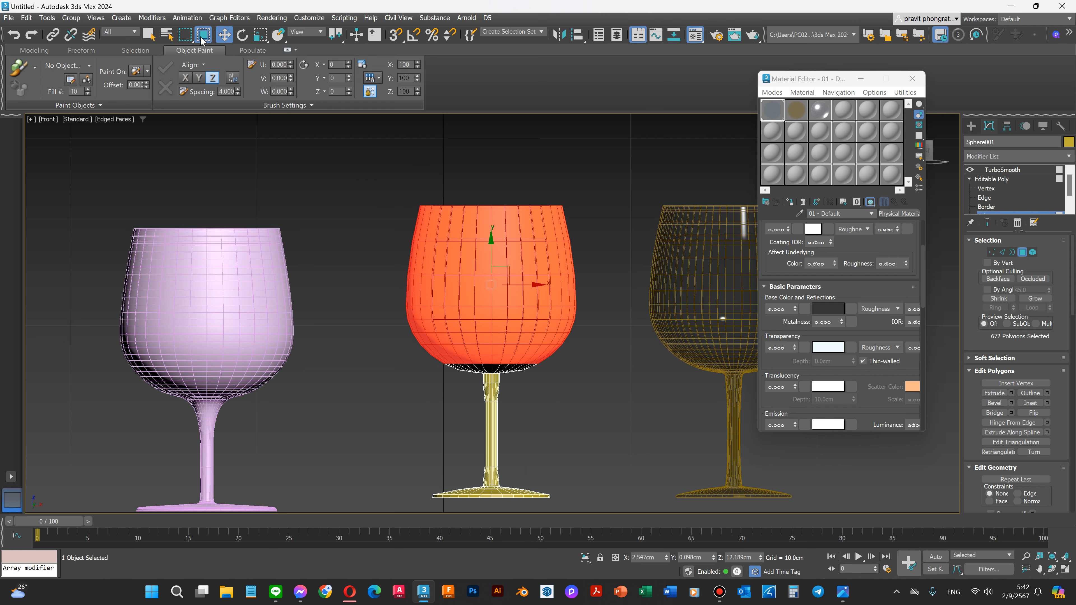
left_click_drag(378, 166, 621, 279)
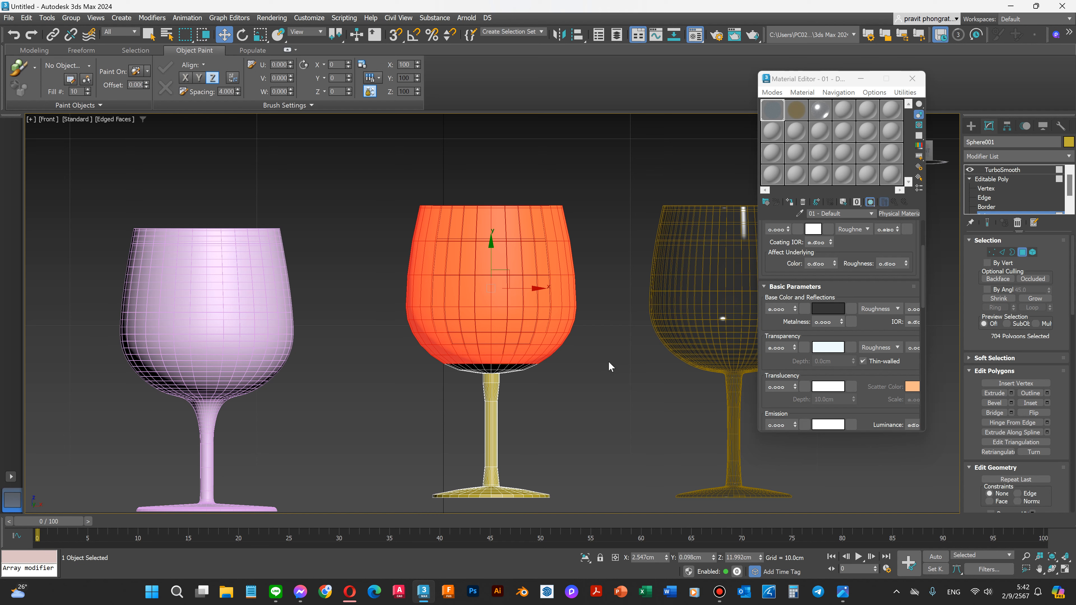
Extend the gold glass's bowl polygon selection down to just above the stem and assign it to smoothing group 1.
left_click_drag(383, 154, 565, 292)
left_click_drag(607, 367, 607, 367)
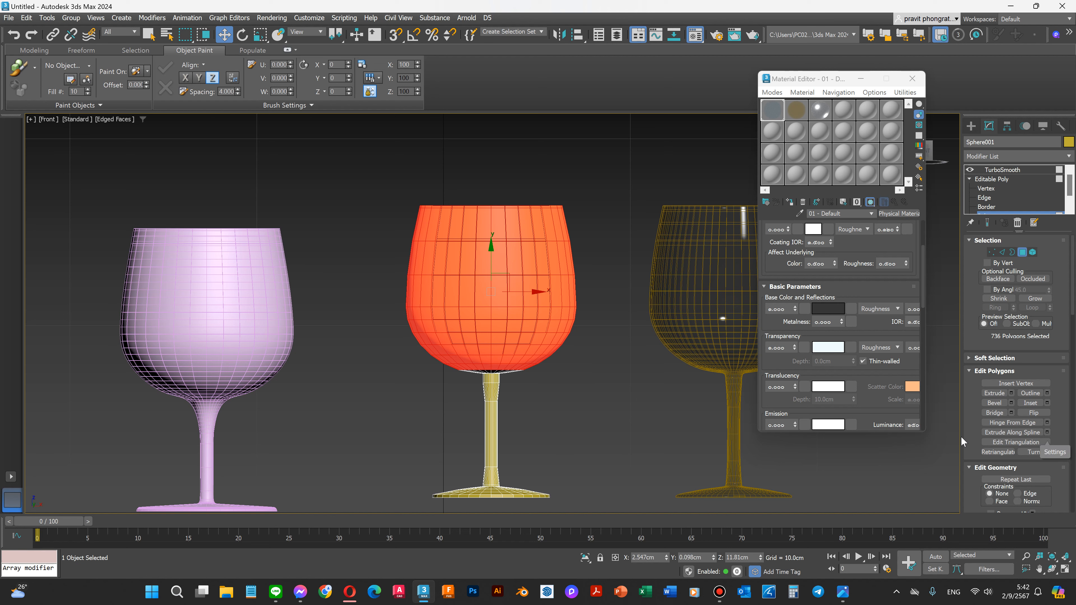
scroll(970, 428, "down", 5)
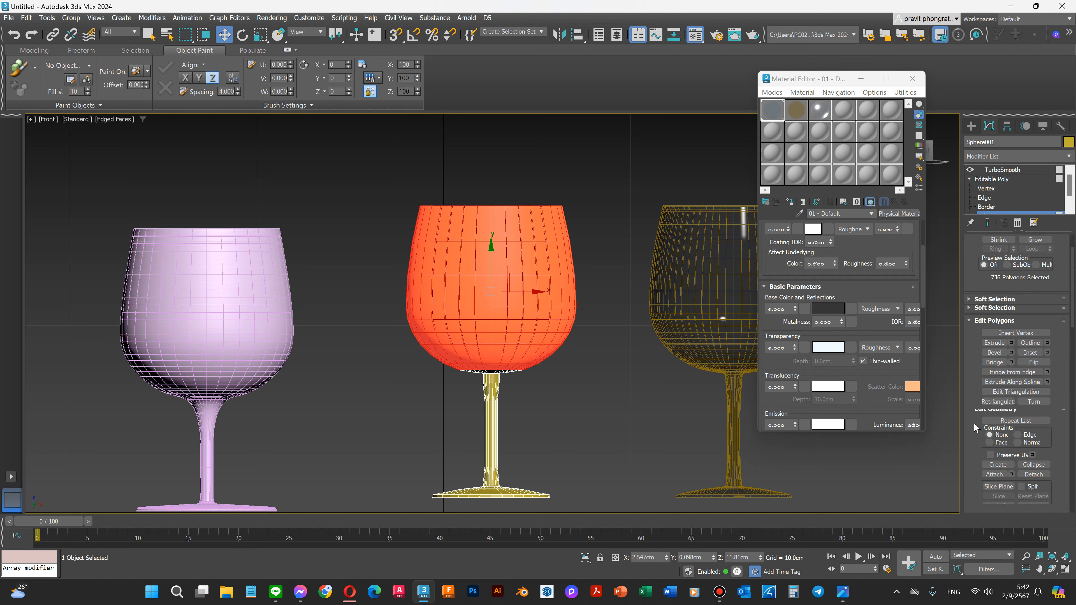
scroll(974, 427, "down", 6)
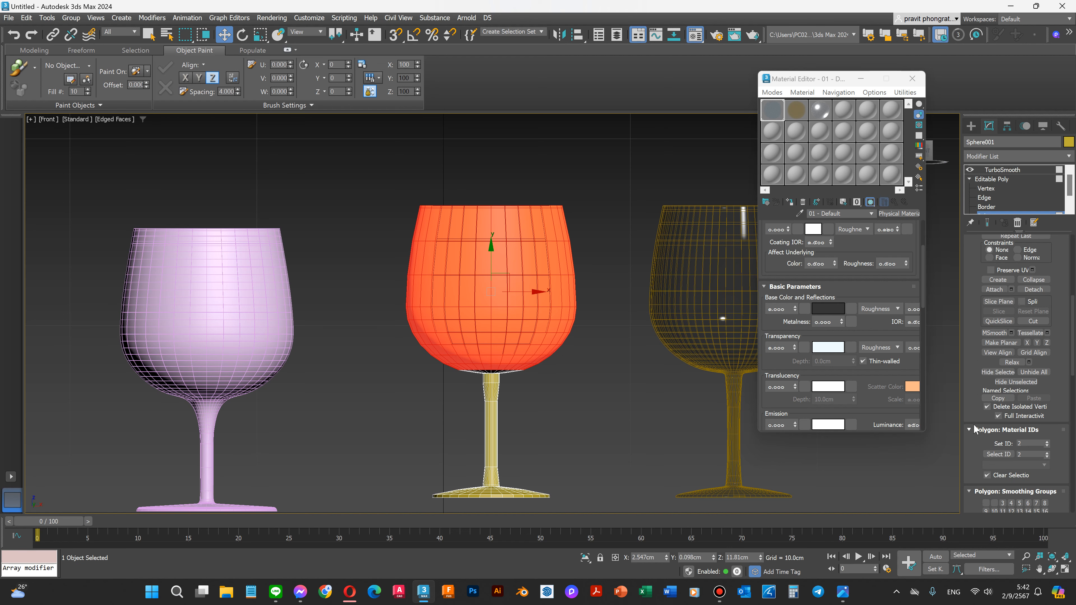
scroll(974, 428, "down", 2)
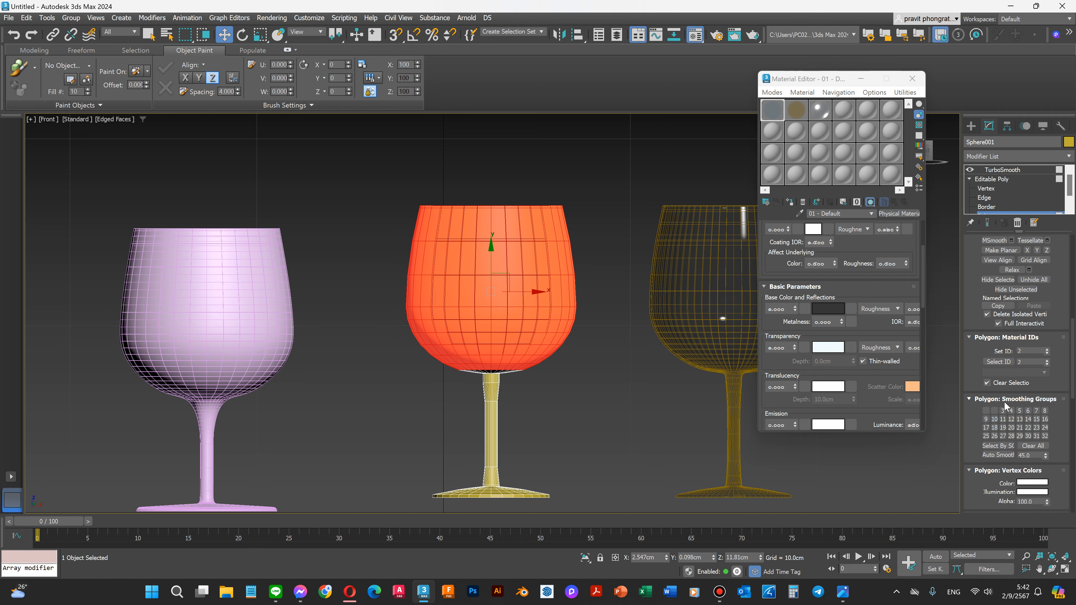
left_click(986, 411)
Select the middle glass's stem and base polygons, assign them to smoothing group 2, and clear the selection.
scroll(488, 509, "up", 3)
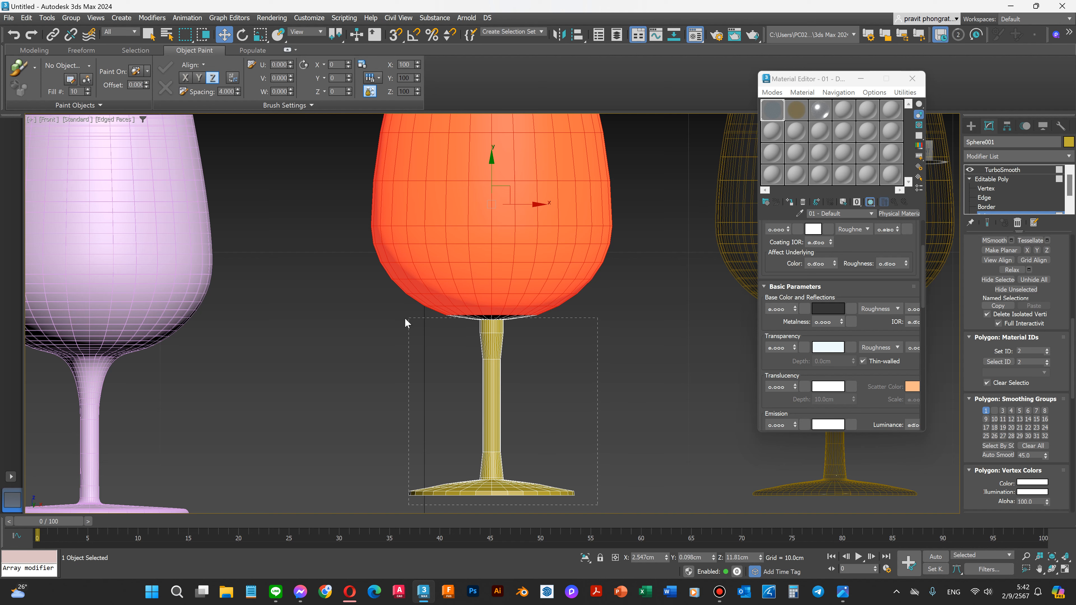
left_click_drag(405, 320, 398, 318)
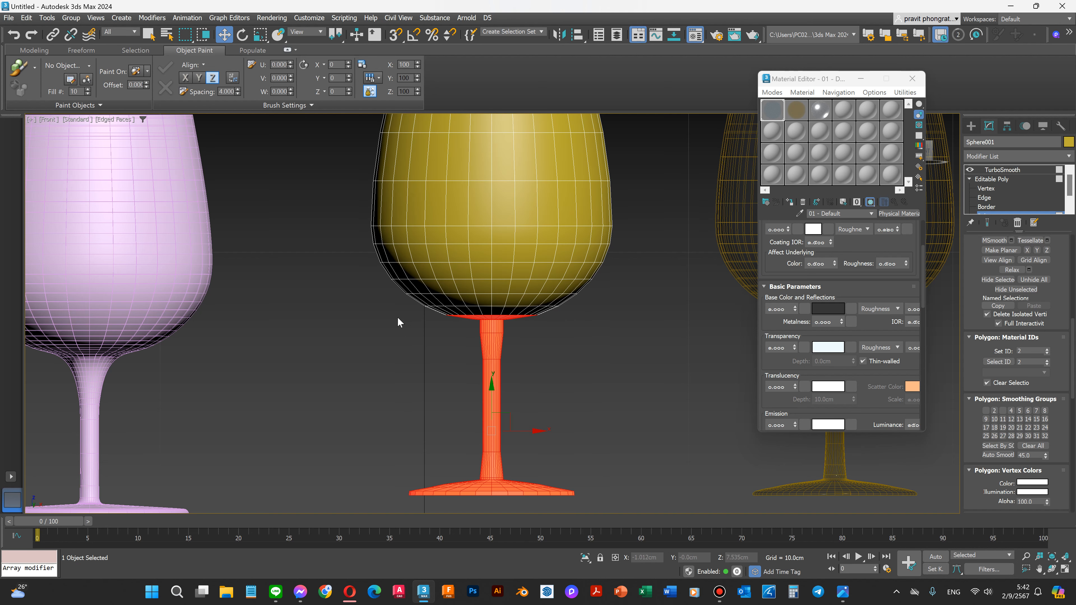
left_click(995, 410)
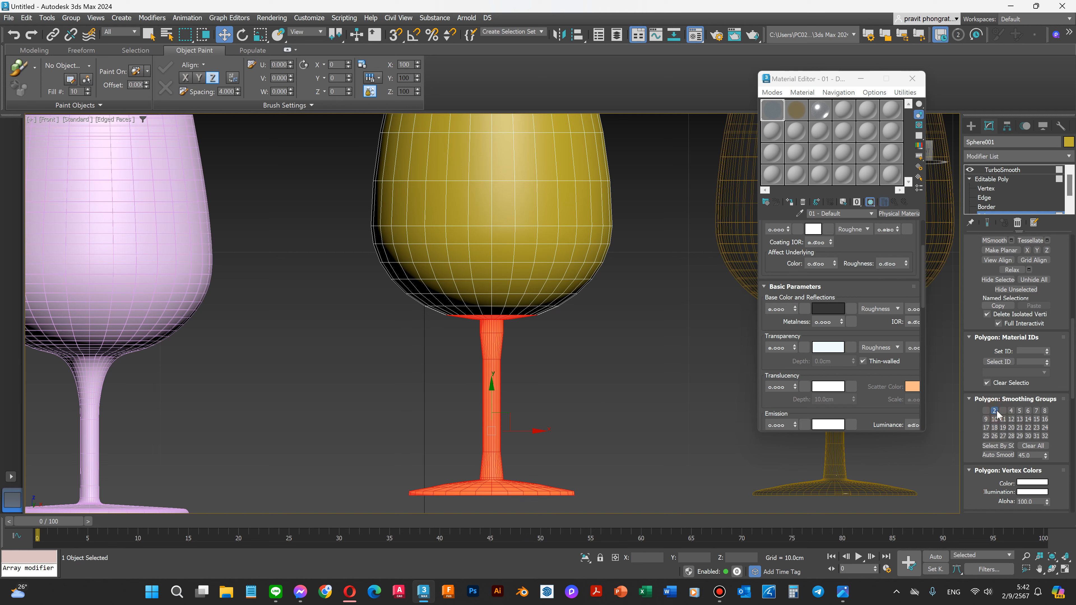
left_click(667, 359)
scroll(754, 395, "down", 2)
scroll(754, 395, "down", 2)
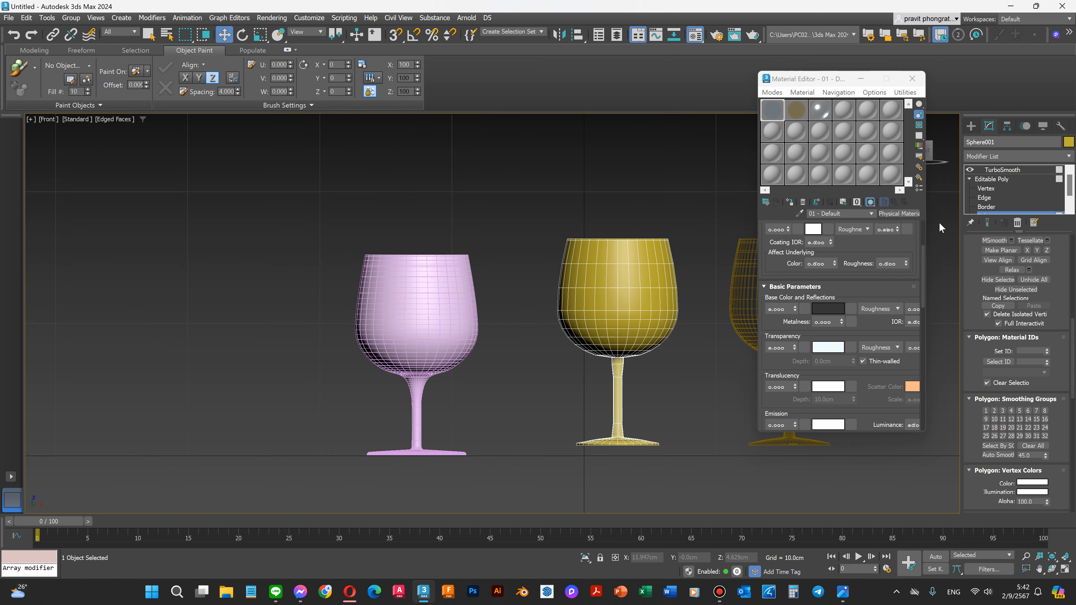
scroll(656, 310, "up", 2)
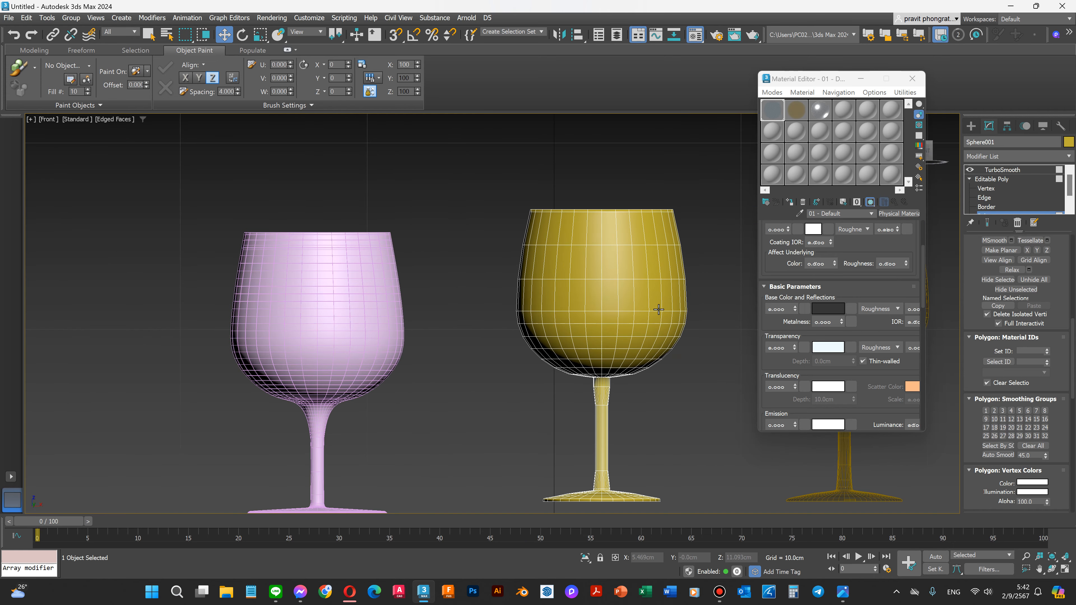
scroll(632, 371, "up", 2)
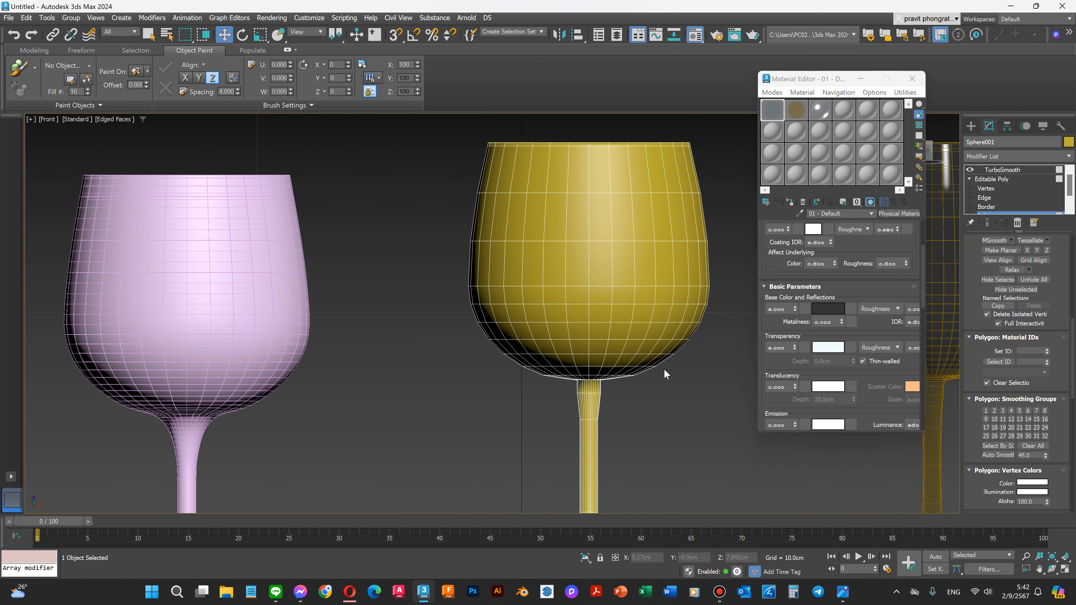
left_click_drag(694, 376, 487, 135)
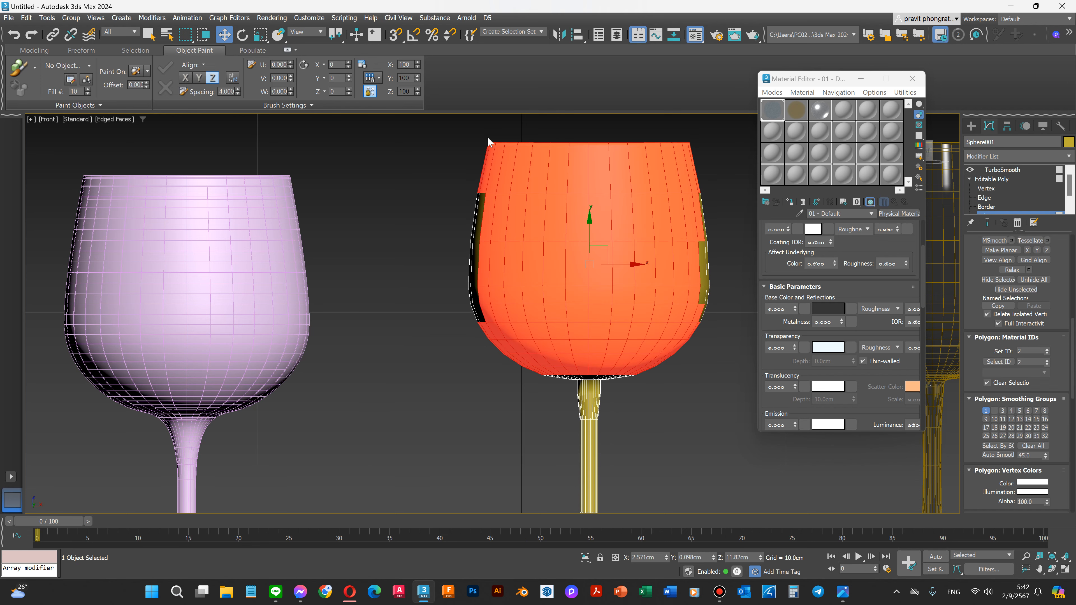
left_click(702, 404)
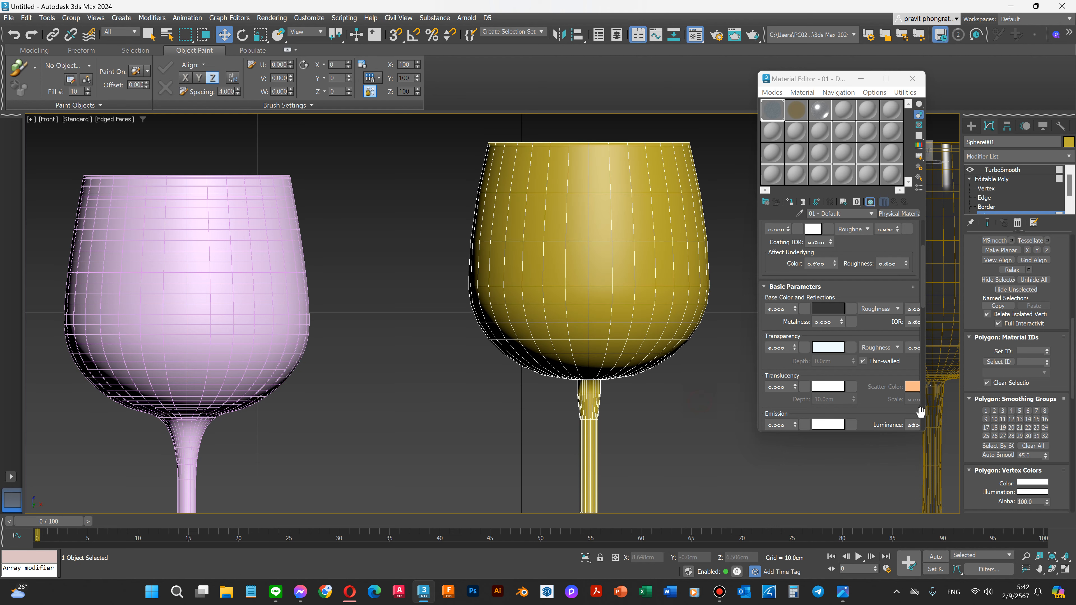
left_click(984, 409)
Window-select all of the middle glass's bowl polygons down to the stem and apply the 01 - Default glass material to them.
left_click_drag(458, 128, 723, 376)
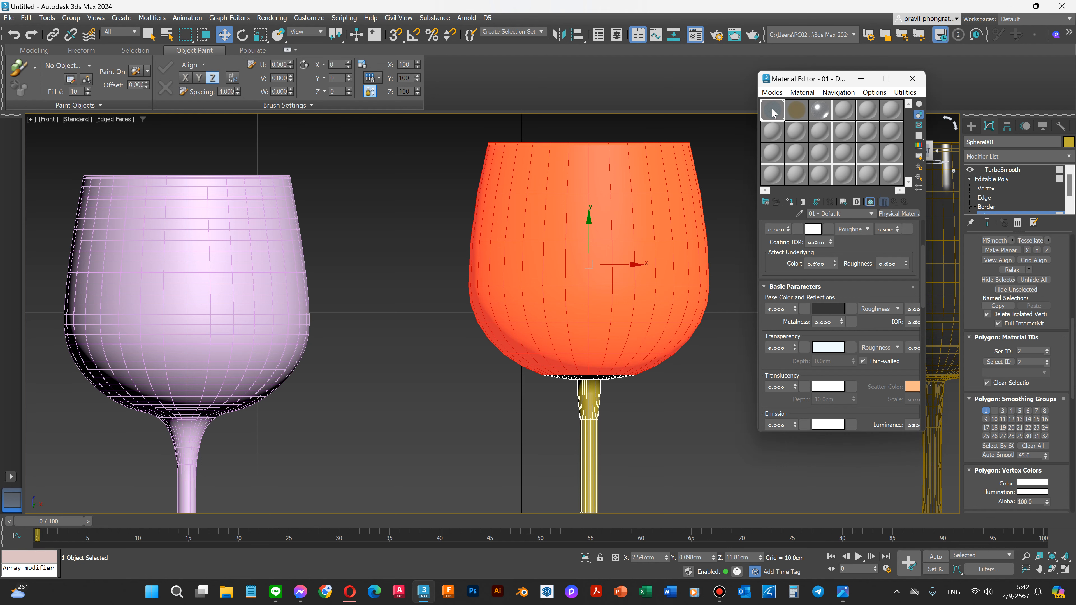
left_click_drag(772, 107, 593, 254)
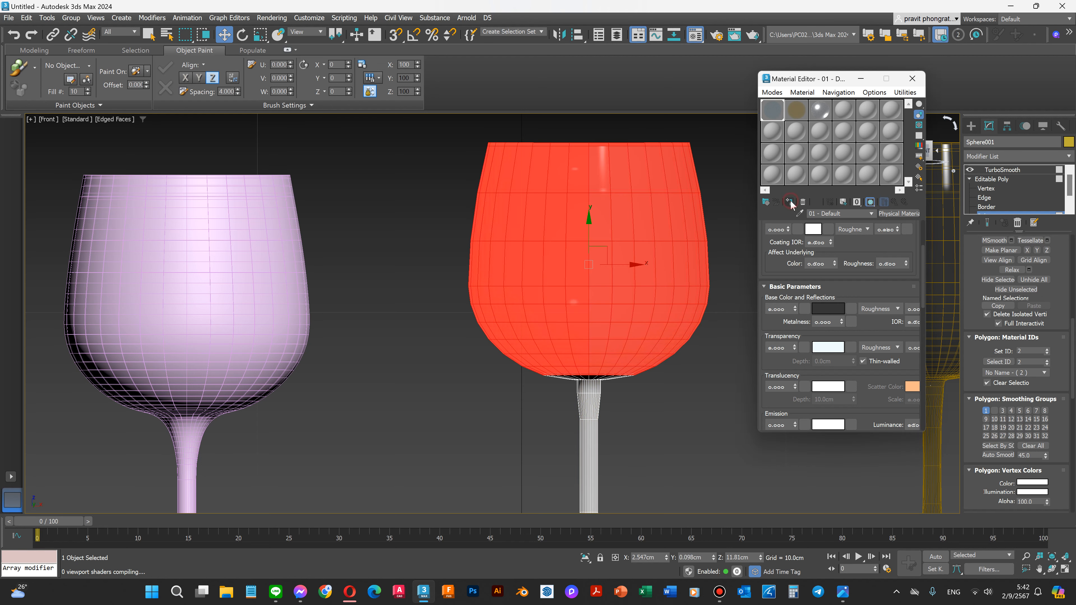
left_click(438, 217)
Select the middle glass's stem and base polygons and assign the silver 03 - Default material to them.
scroll(436, 216, "down", 5)
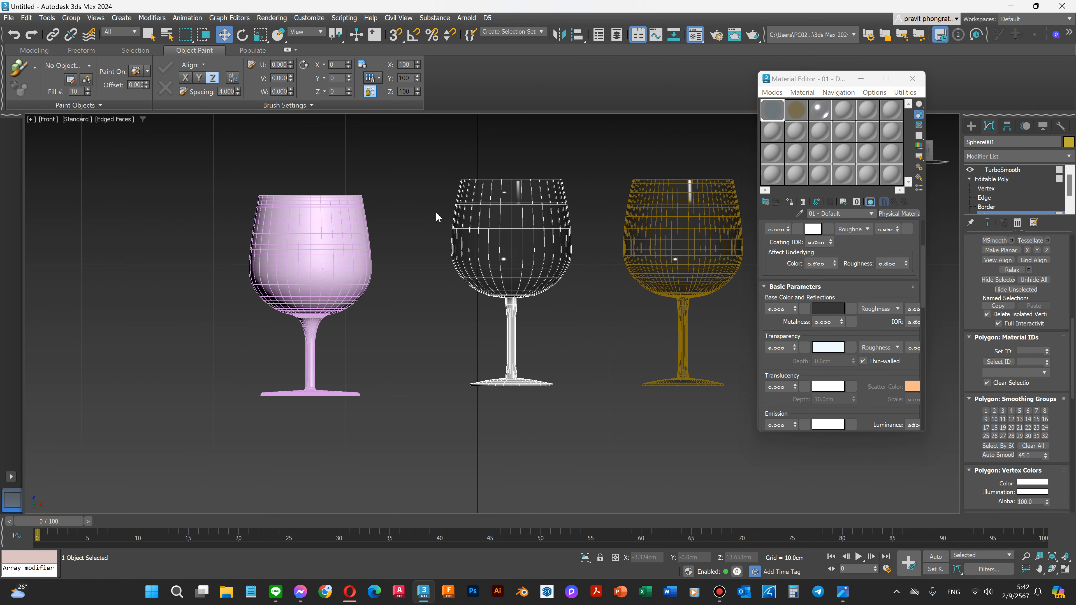
scroll(483, 384, "up", 3)
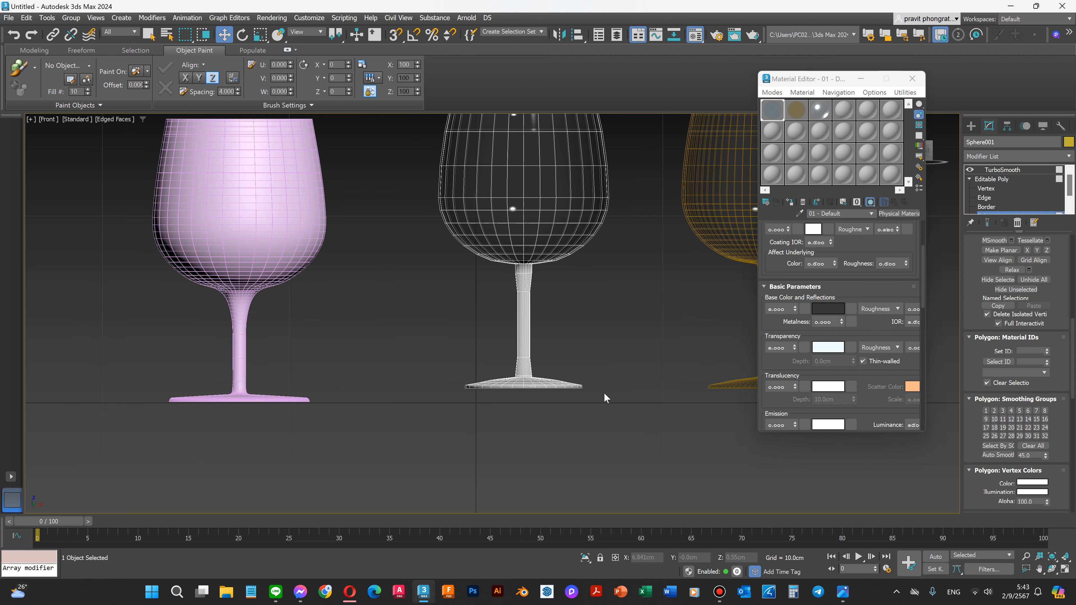
left_click_drag(603, 393, 459, 263)
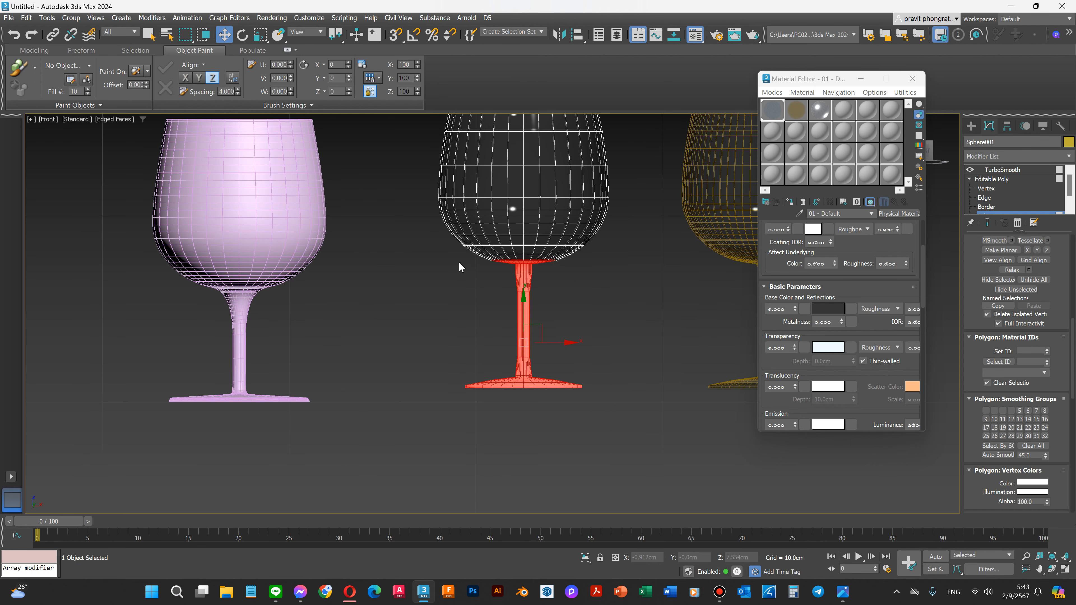
left_click(820, 110)
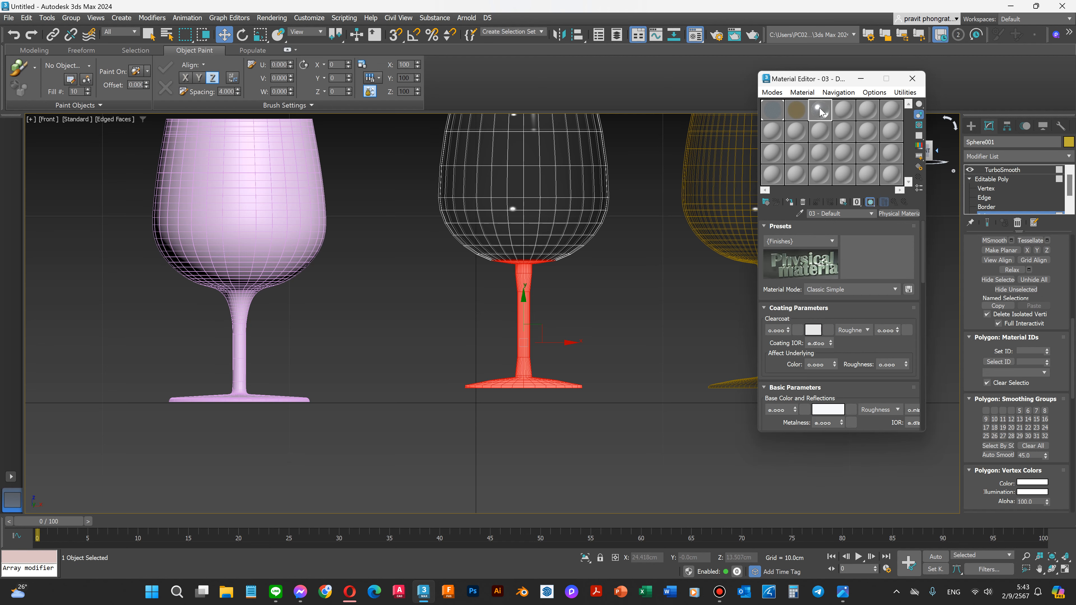
left_click(791, 203)
left_click(613, 329)
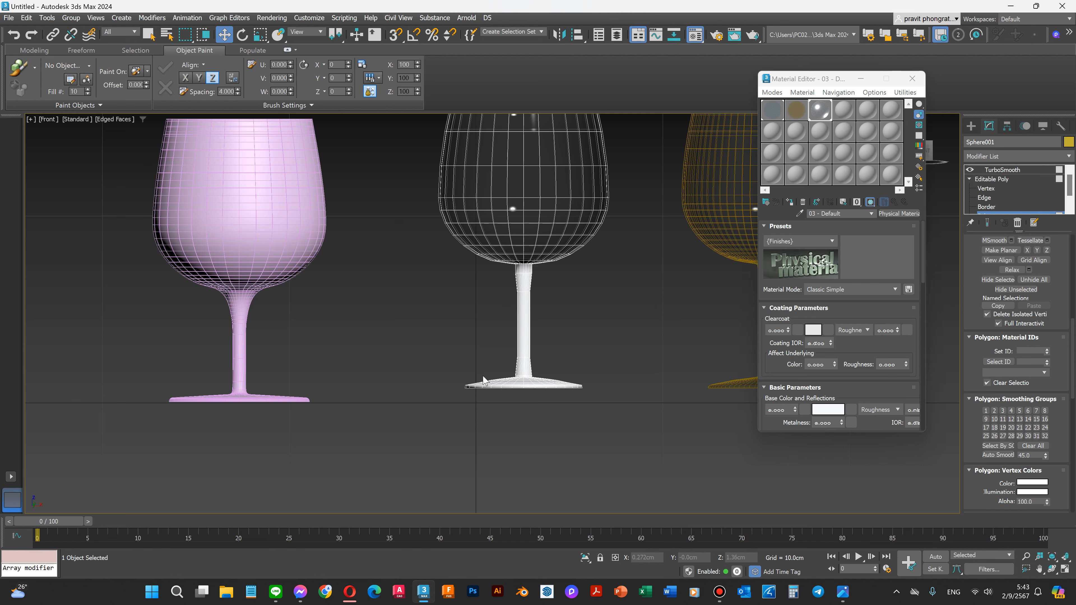
Check the join between the bowl and stem, return to the TurboSmooth level and deselect the middle glass.
scroll(484, 379, "down", 3)
scroll(504, 306, "up", 8)
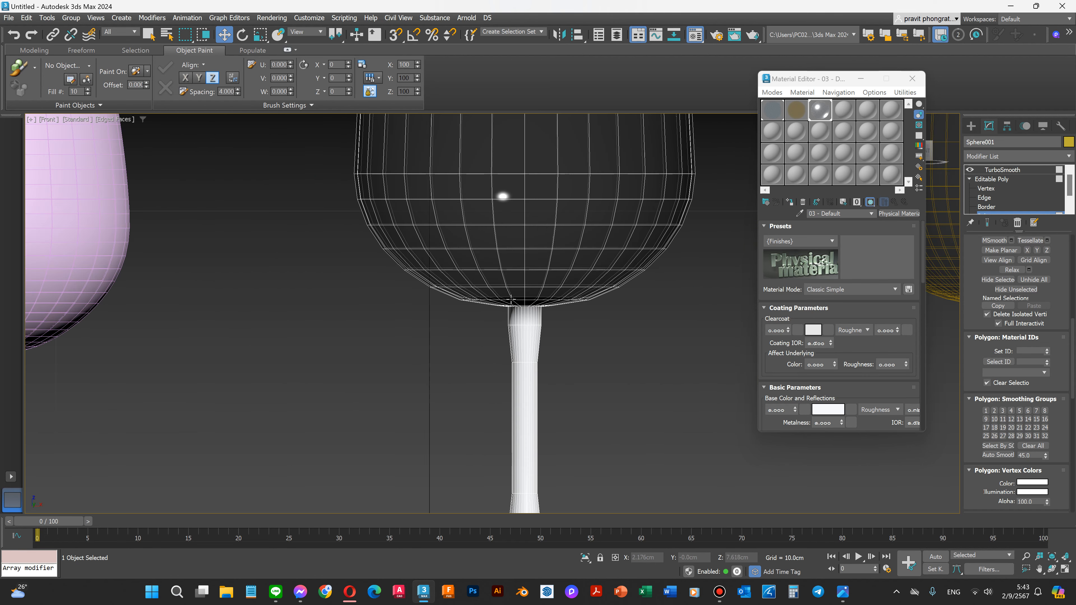
scroll(639, 360, "down", 6)
scroll(640, 360, "down", 3)
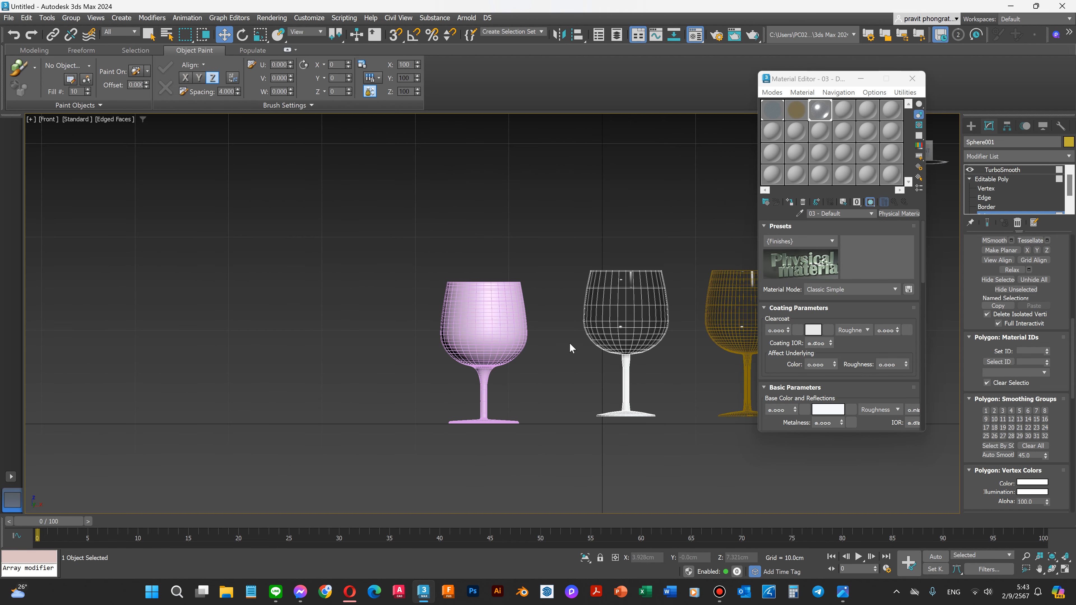
left_click(1002, 170)
left_click(557, 196)
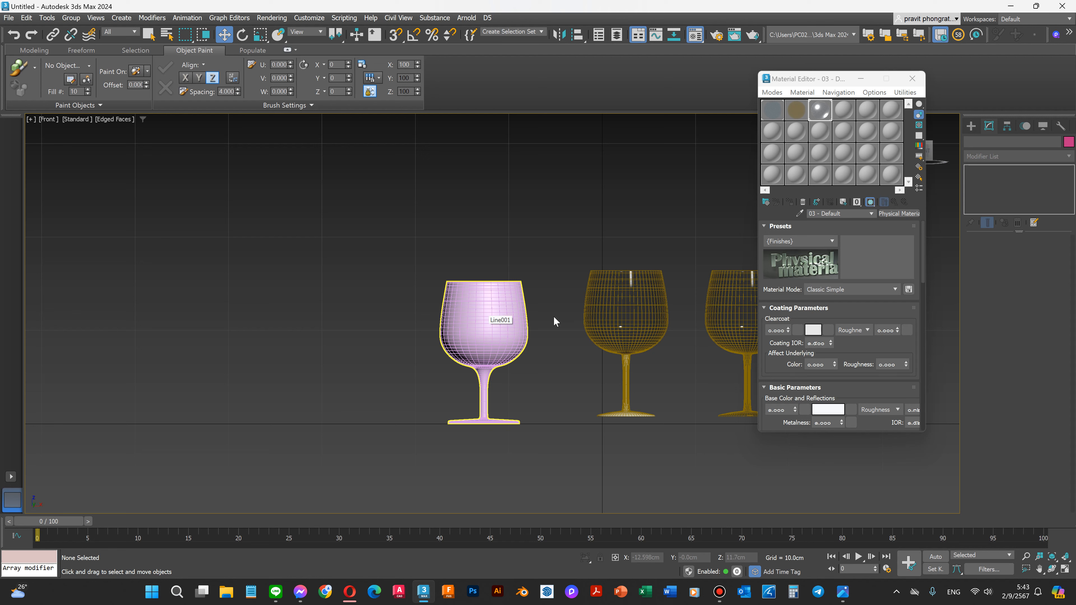
Select the pink glass, enter its Polygon sub-object level and select the top ring of polygons around the rim.
left_click(512, 334)
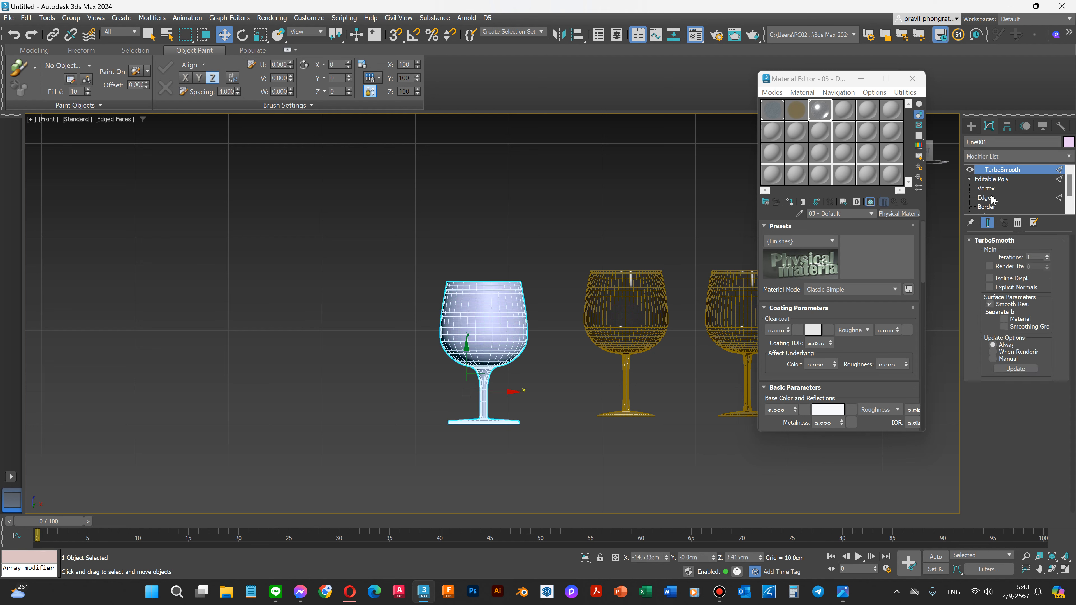
scroll(995, 199, "down", 1)
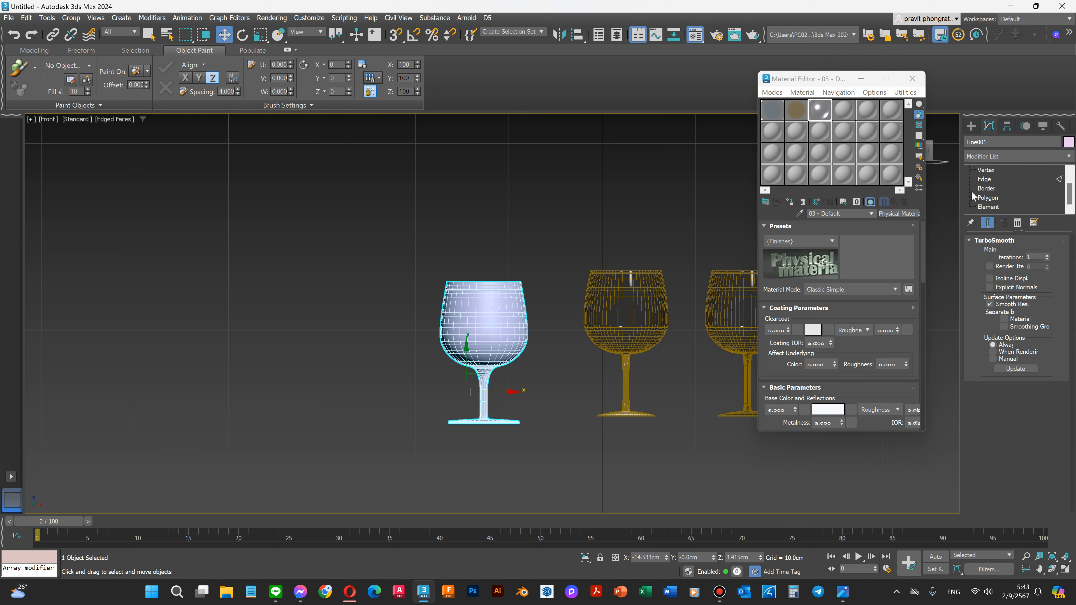
left_click(983, 198)
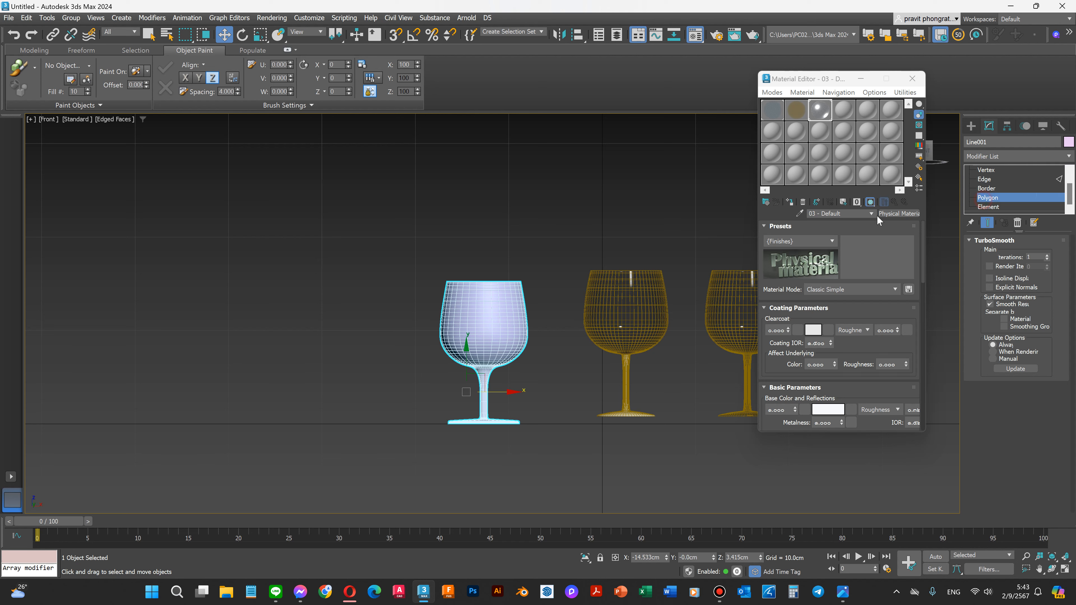
scroll(433, 278, "up", 4)
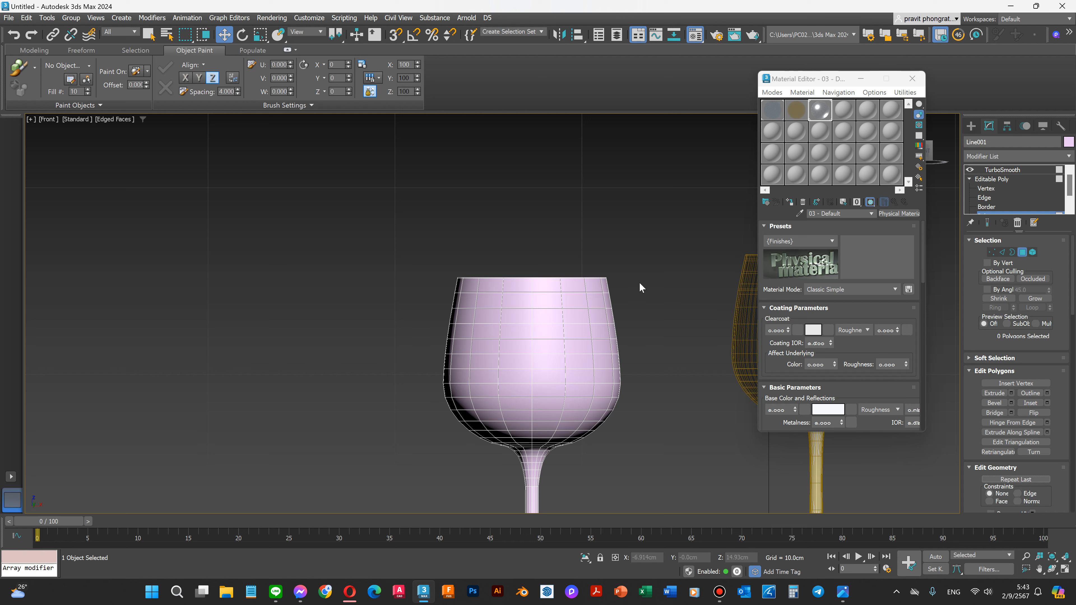
left_click_drag(466, 233, 419, 229)
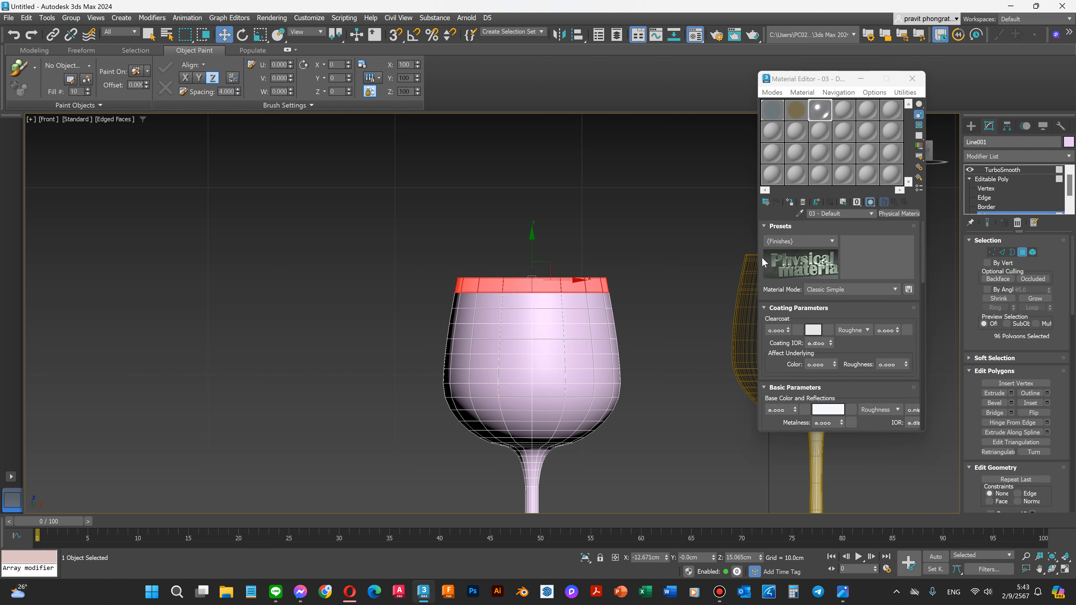
Compare the pink glass's rim selection with and without TurboSmooth, ending at the Polygon sub-object level.
left_click(992, 170)
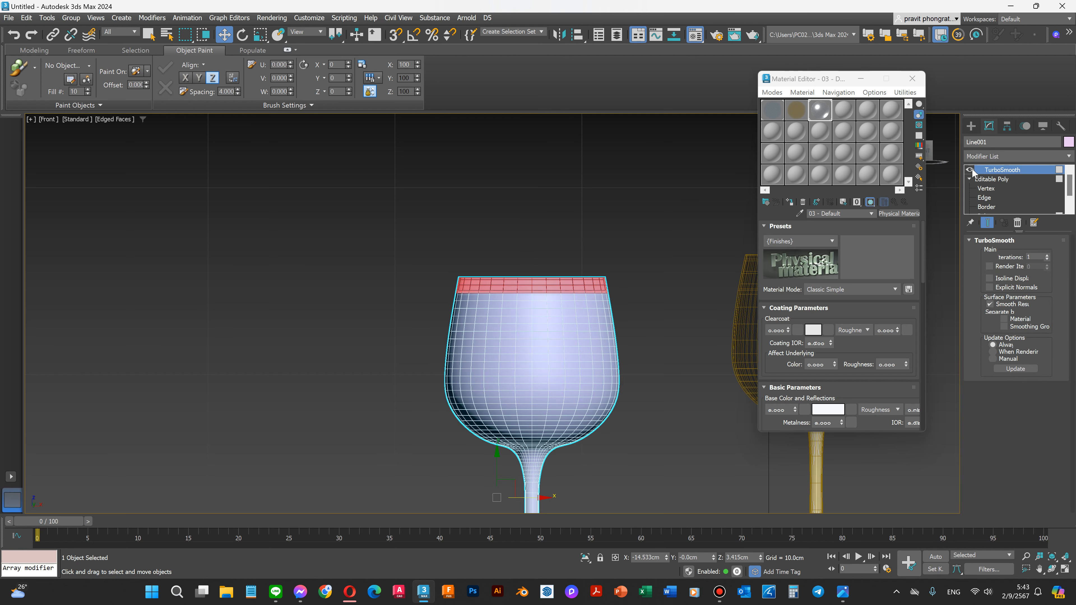
left_click(991, 179)
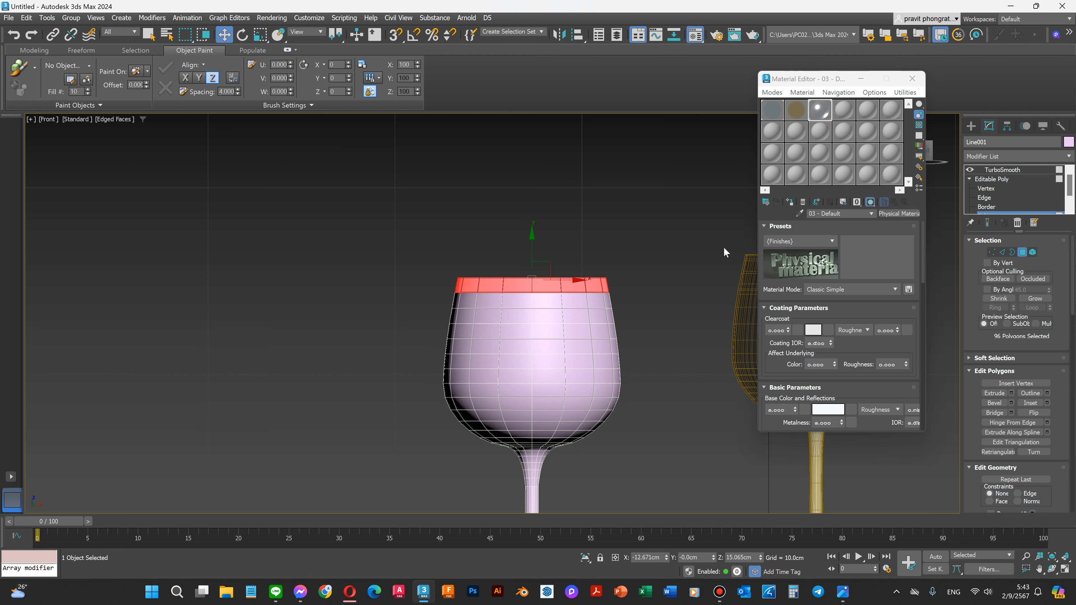
scroll(487, 293, "up", 3)
scroll(470, 277, "down", 1)
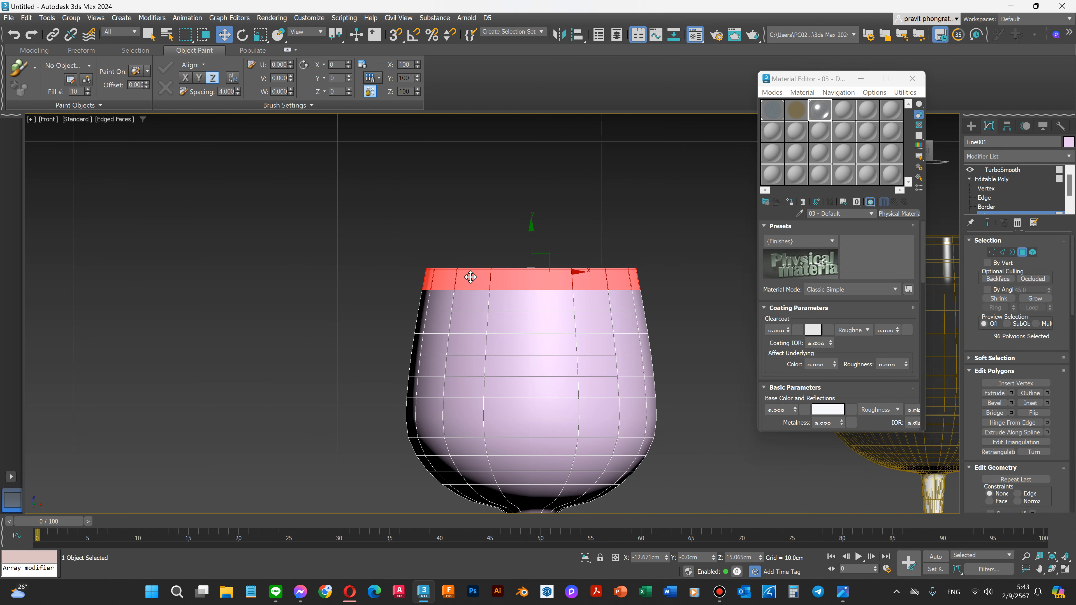
left_click(990, 171)
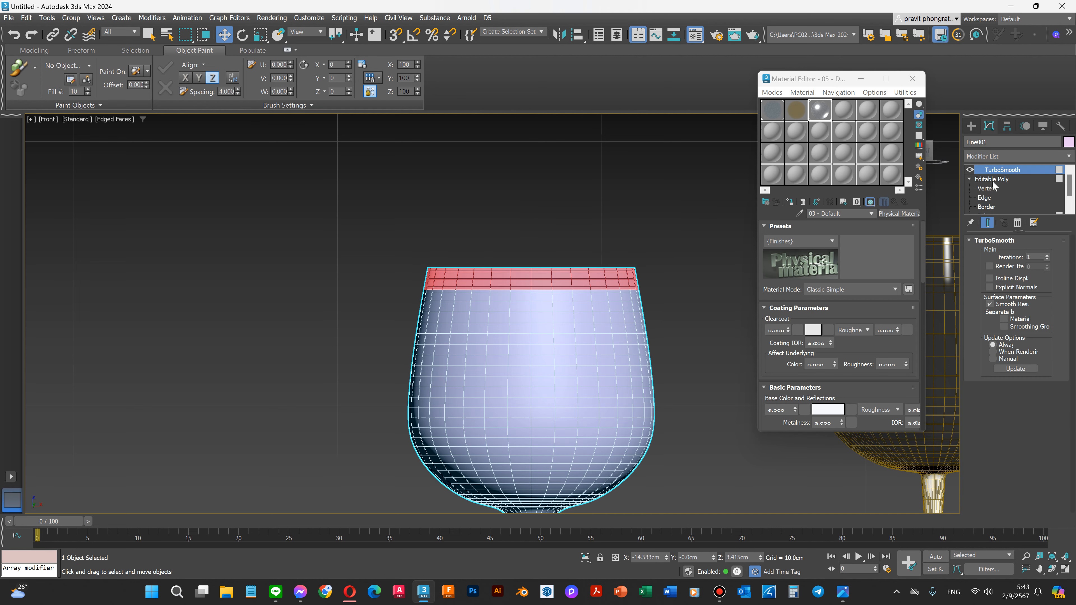
scroll(1000, 201, "down", 1)
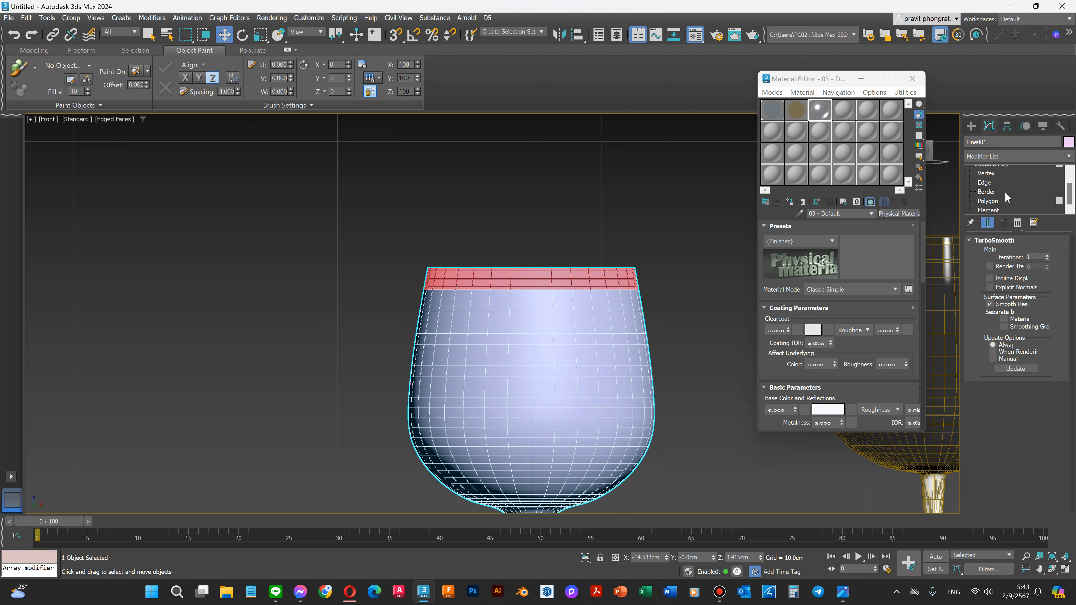
left_click(987, 198)
Assign smoothing group 1 to the selected rim polygons of the pink glass.
scroll(996, 392, "down", 2)
scroll(996, 386, "down", 6)
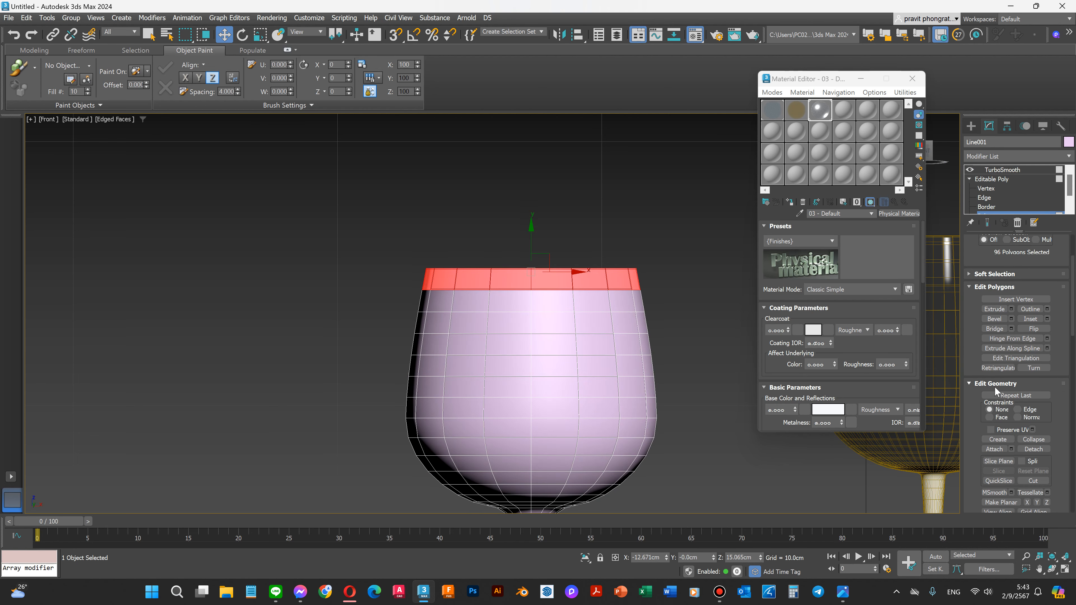
scroll(972, 386, "down", 4)
middle_click_drag(488, 254, 686, 376)
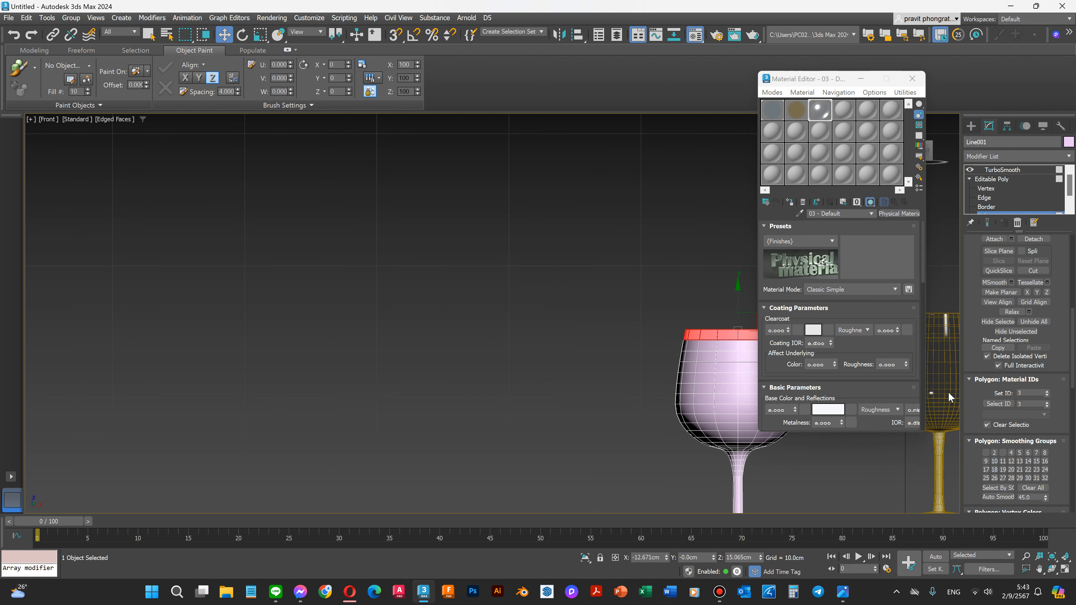
scroll(624, 360, "down", 6)
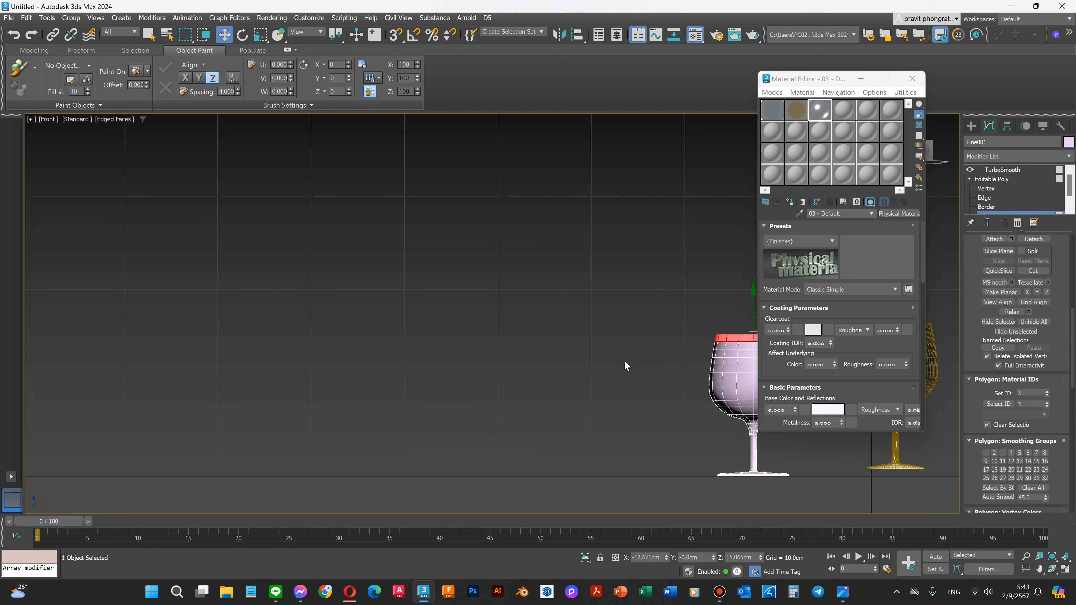
scroll(698, 369, "up", 6)
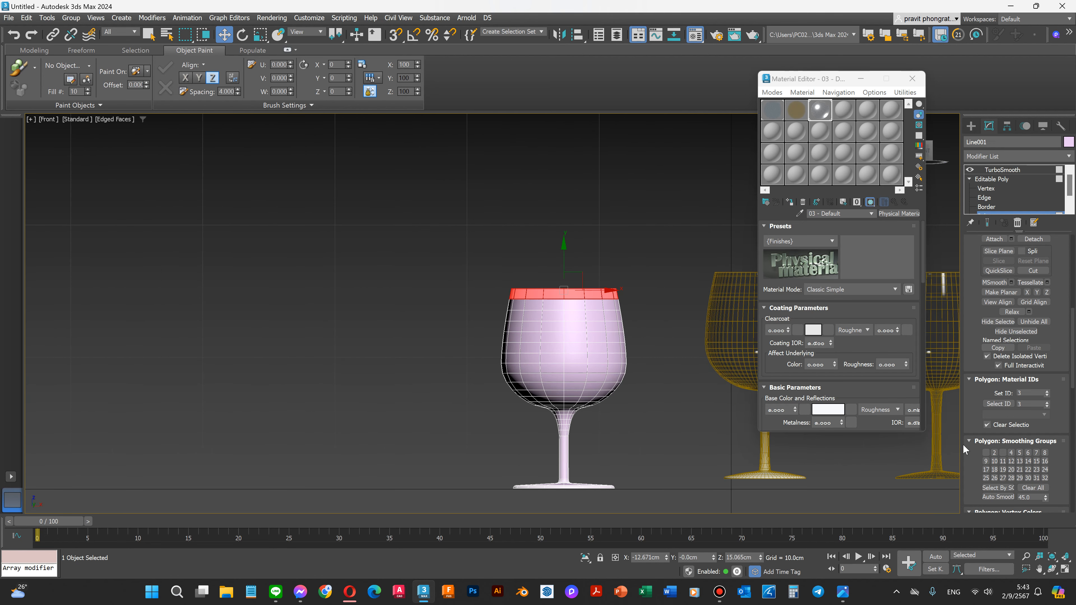
left_click(986, 453)
Select the polygons below the rim, assign them to smoothing group 2, and invert the selection back to the rim.
left_click_drag(483, 302, 663, 394)
left_click_drag(687, 510, 687, 510)
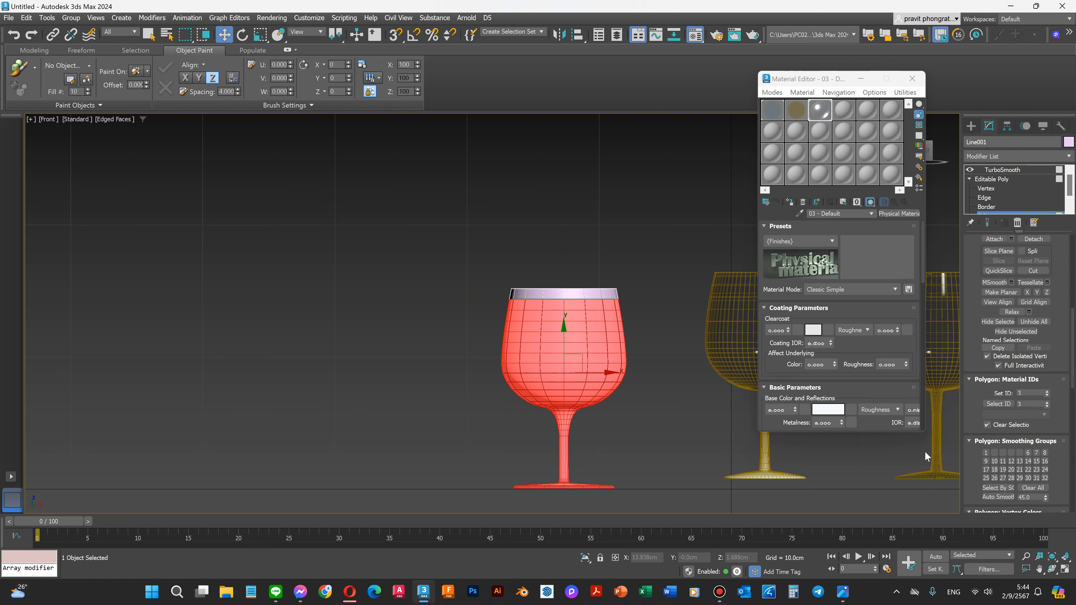
left_click(994, 452)
key("ctrl+i")
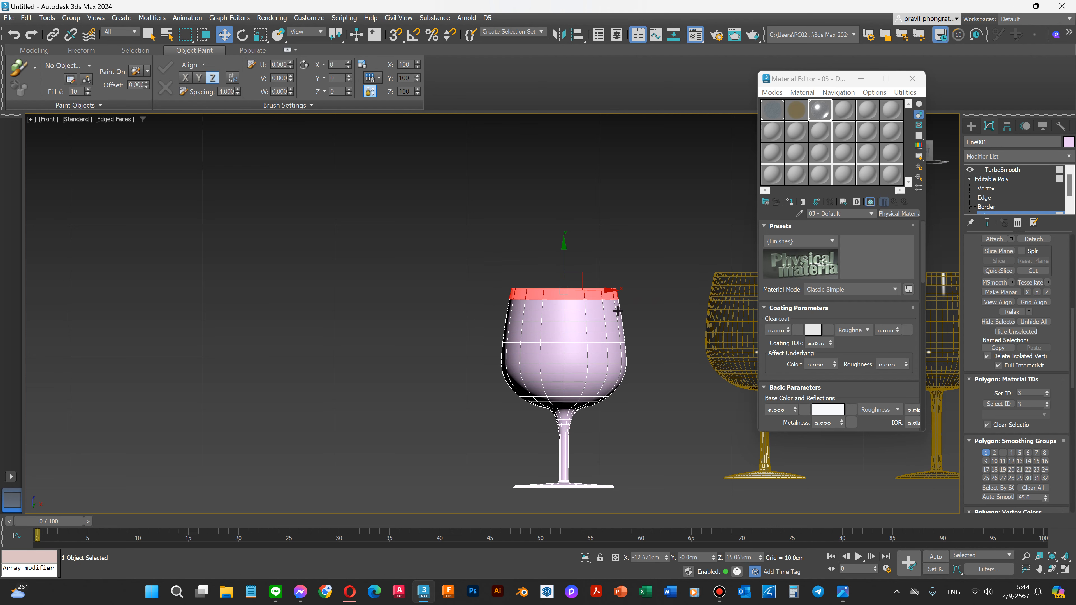
Assign the gold 02 - Default material to the selected rim polygons.
left_click(796, 111)
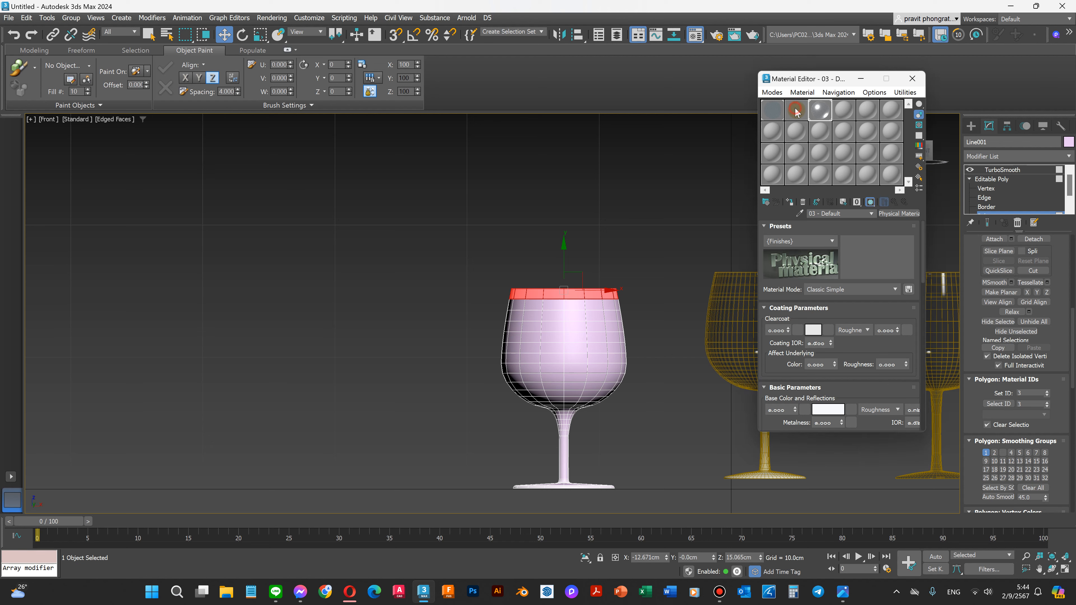
left_click(790, 203)
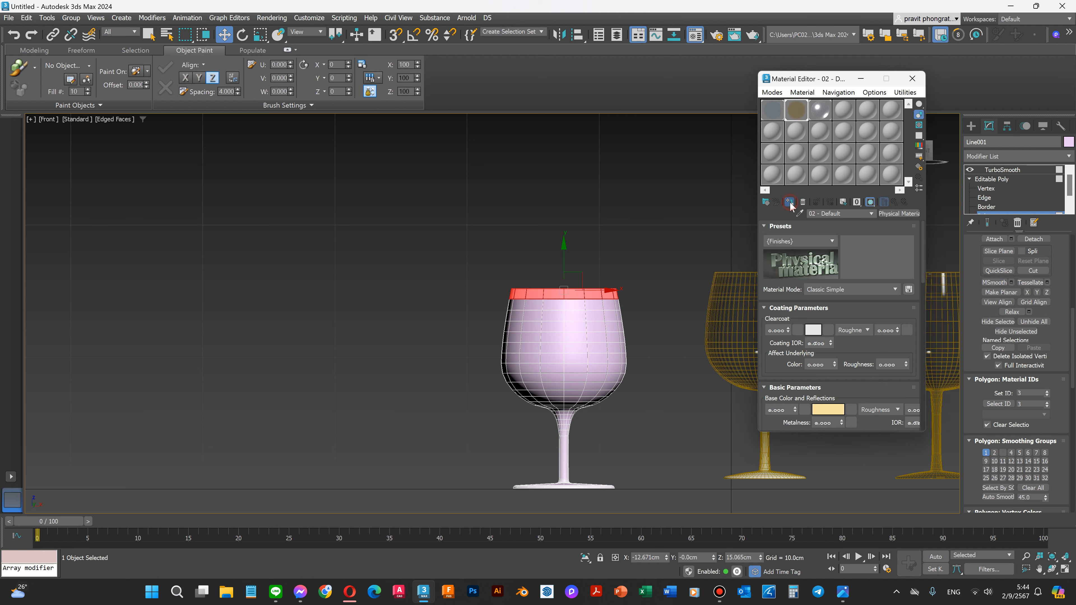
Select the bowl, stem and base polygons below the rim, make the glass 01 - Default material active, and clear the selection.
left_click(460, 307)
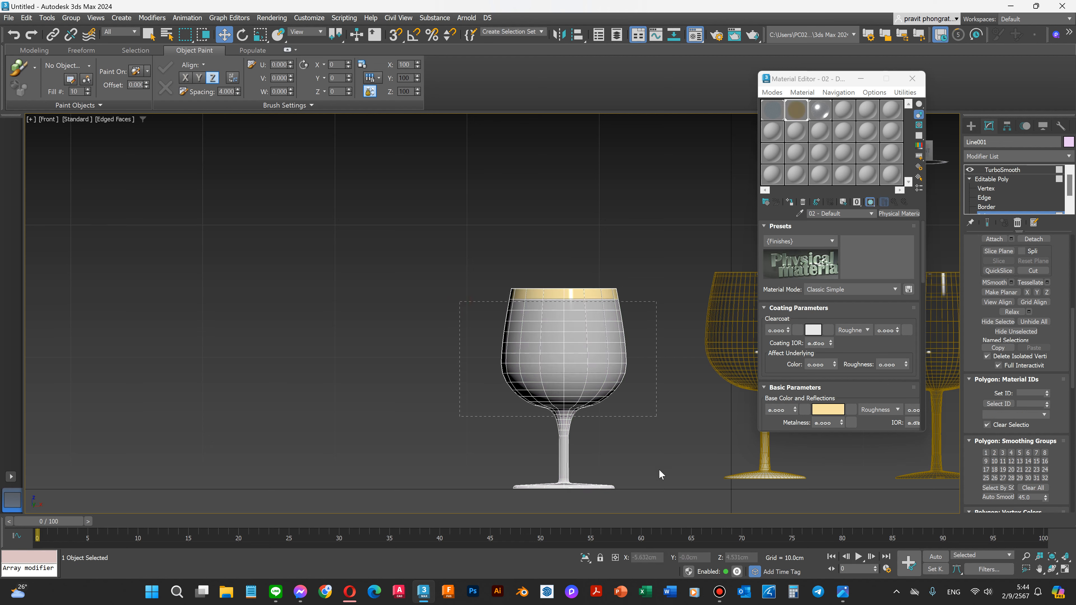
left_click_drag(669, 502, 669, 502)
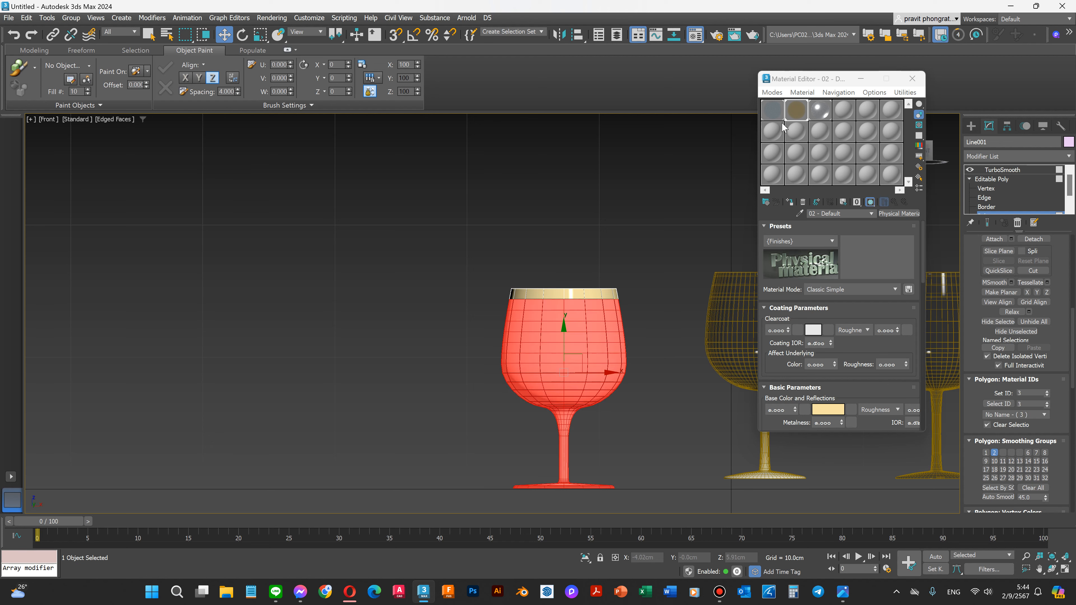
left_click(772, 117)
left_click(564, 236)
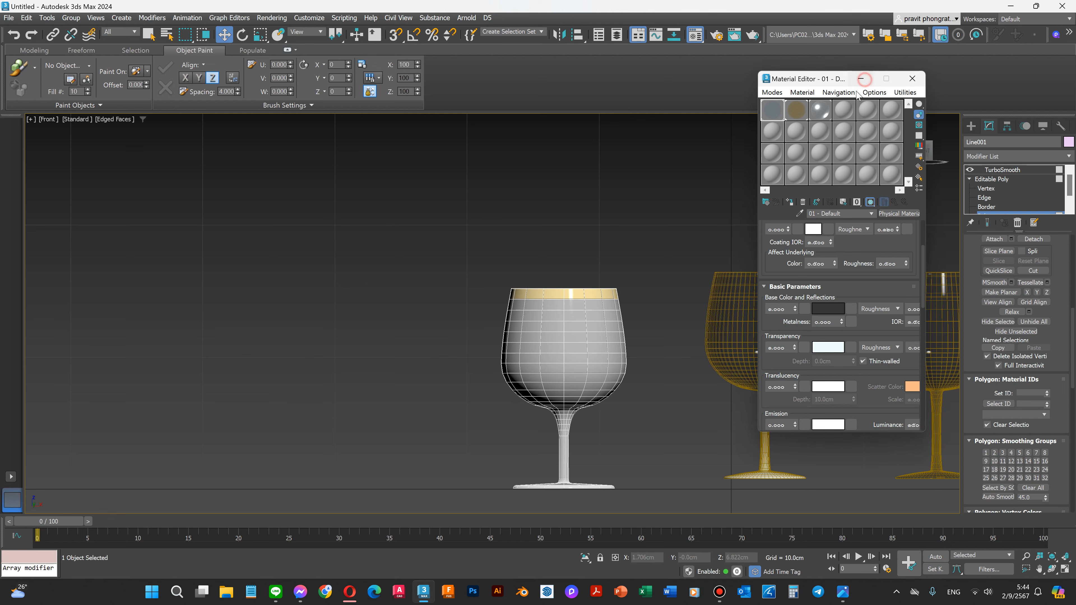
Minimize the Material Editor and show the glasses in a perspective view with Edged Faces turned off.
left_click(860, 78)
scroll(666, 293, "down", 2)
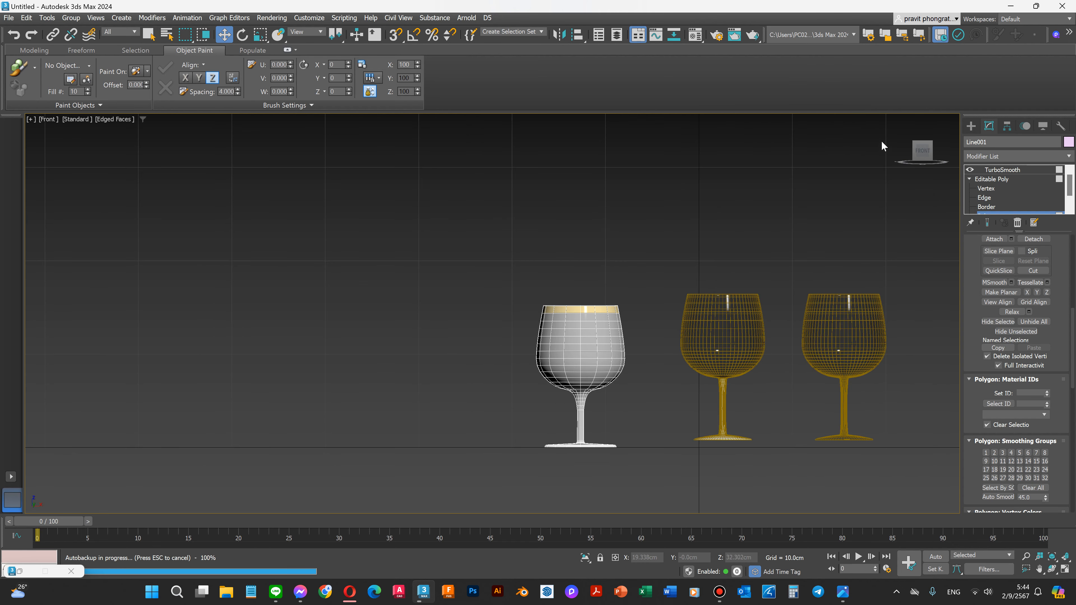
left_click(902, 121)
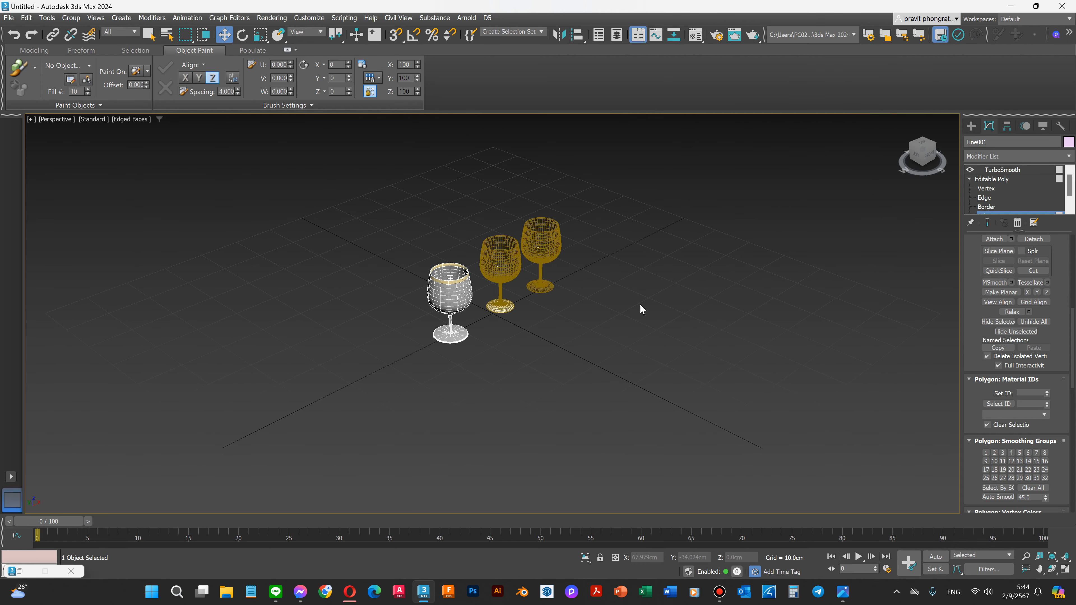
scroll(470, 230, "up", 2)
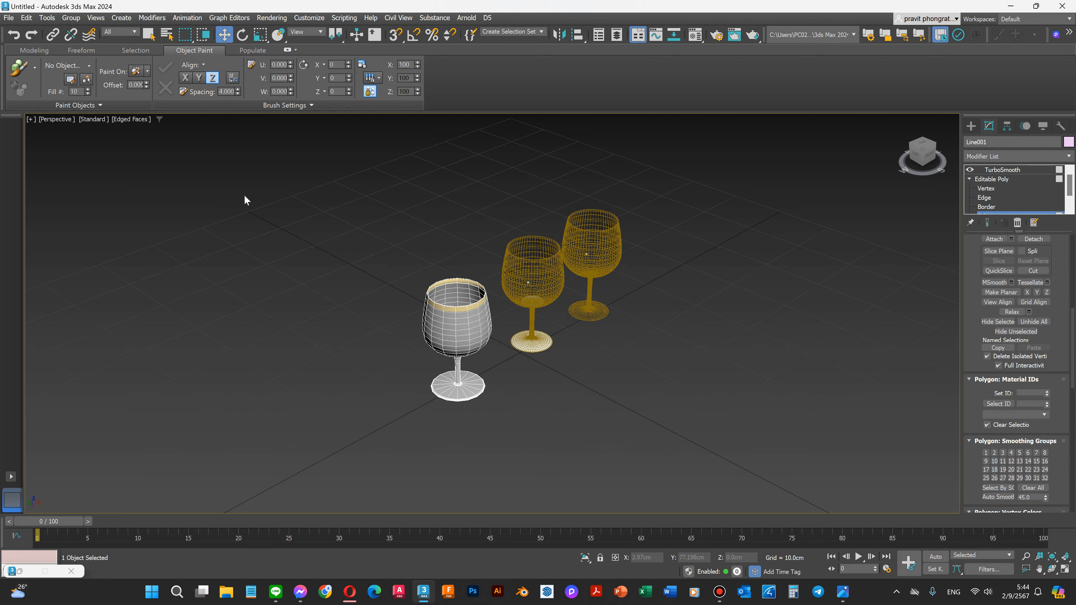
left_click(136, 121)
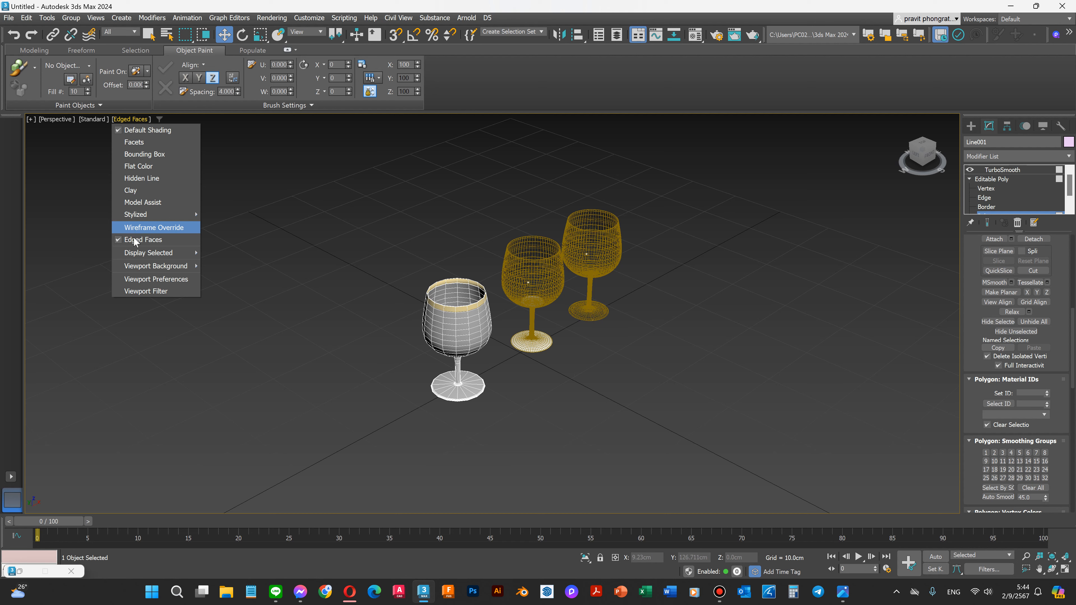
left_click(159, 240)
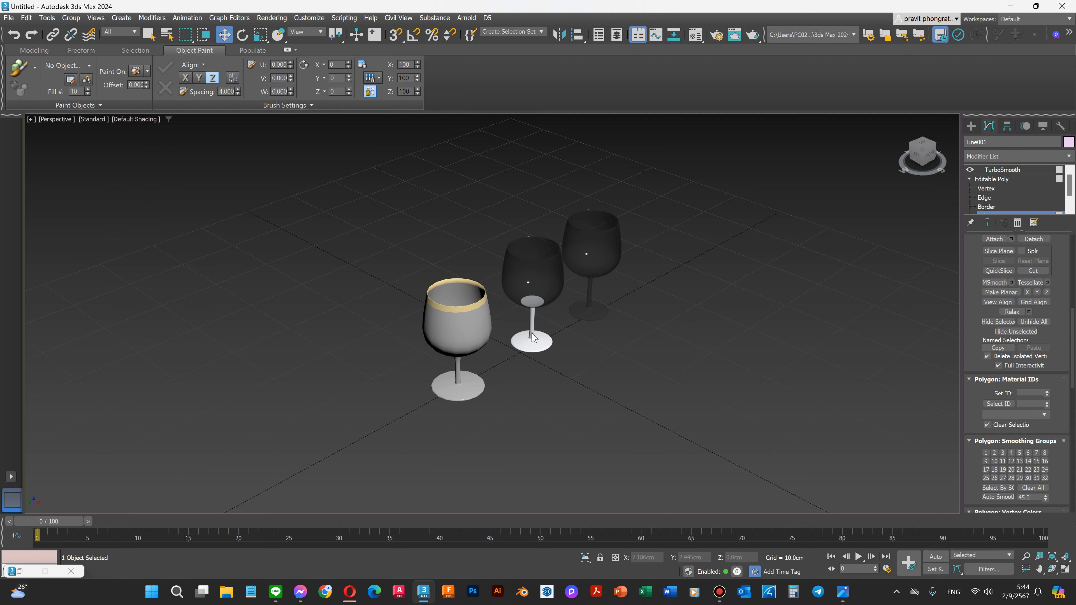
Leave polygon editing on the gold-rimmed glass, collapse its Editable Poly sub-levels and deselect it to show the TurboSmooth result.
scroll(491, 289, "up", 2)
left_click(465, 347)
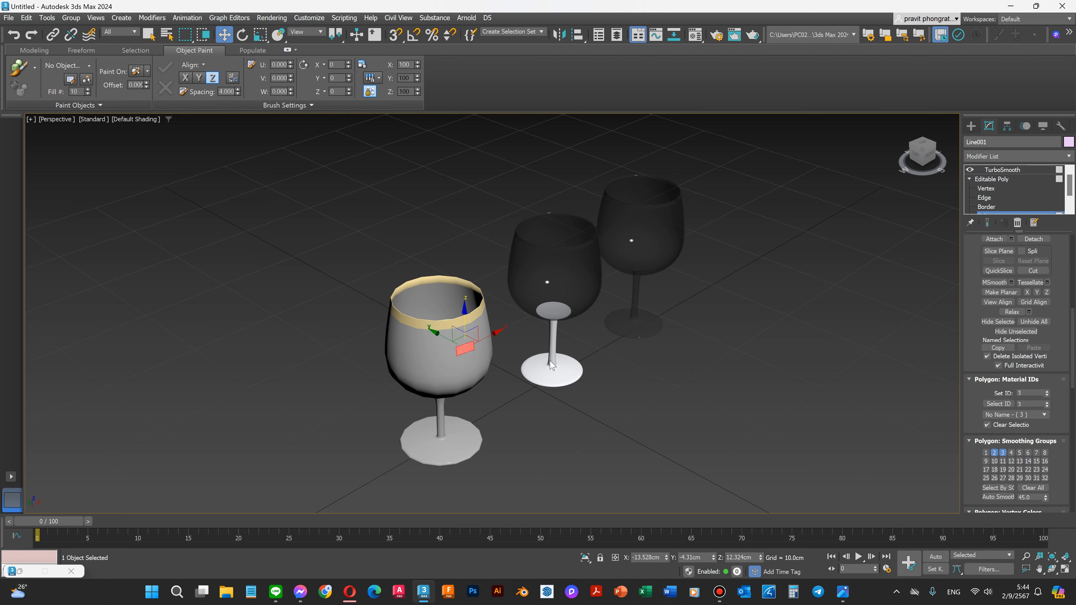
left_click(1000, 171)
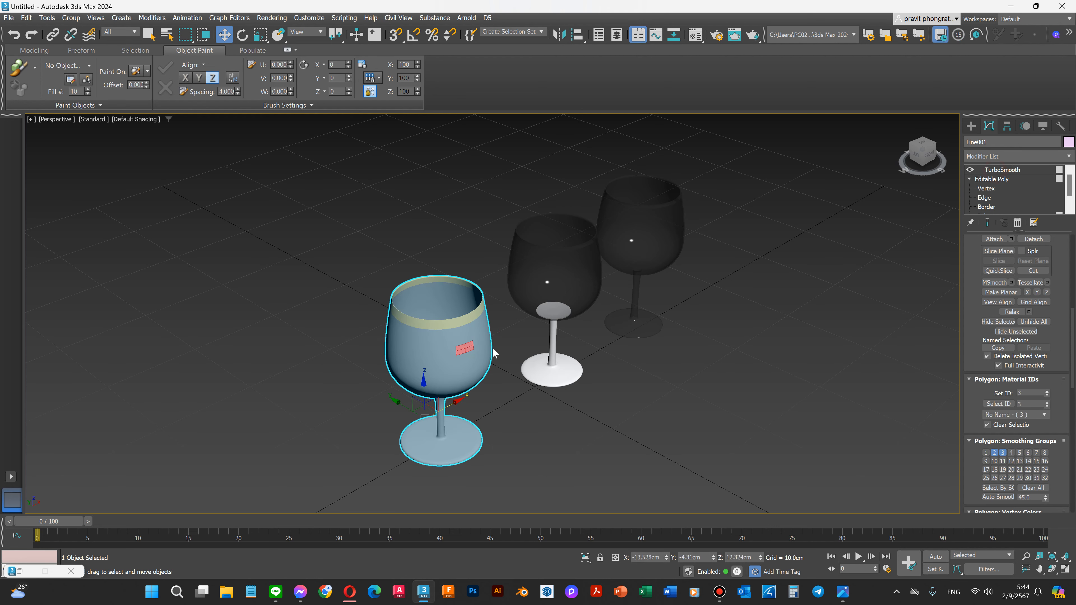
left_click(676, 426)
left_click(456, 374)
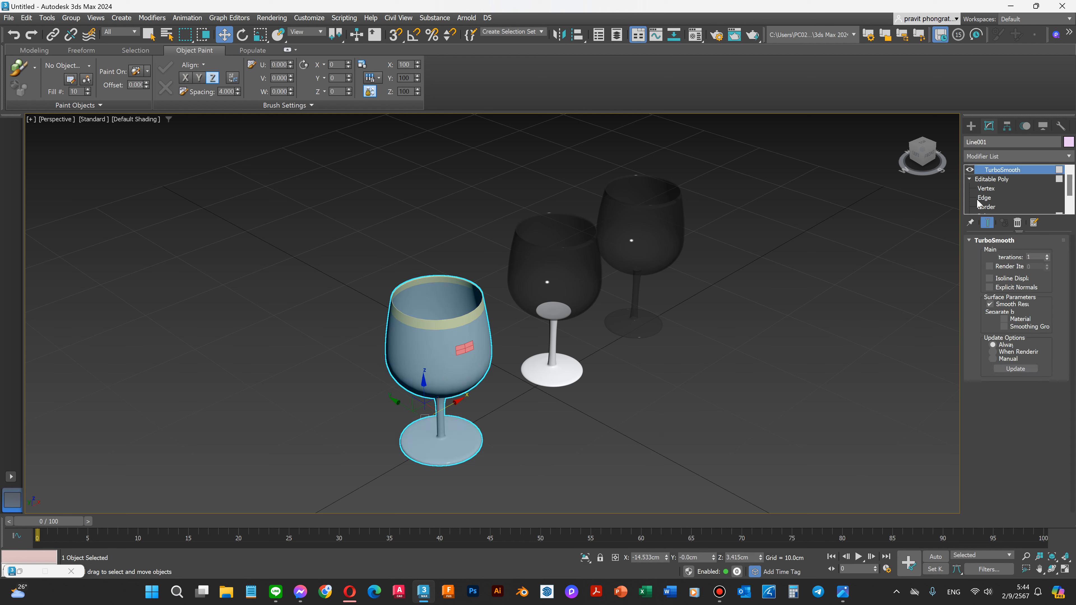
left_click(994, 180)
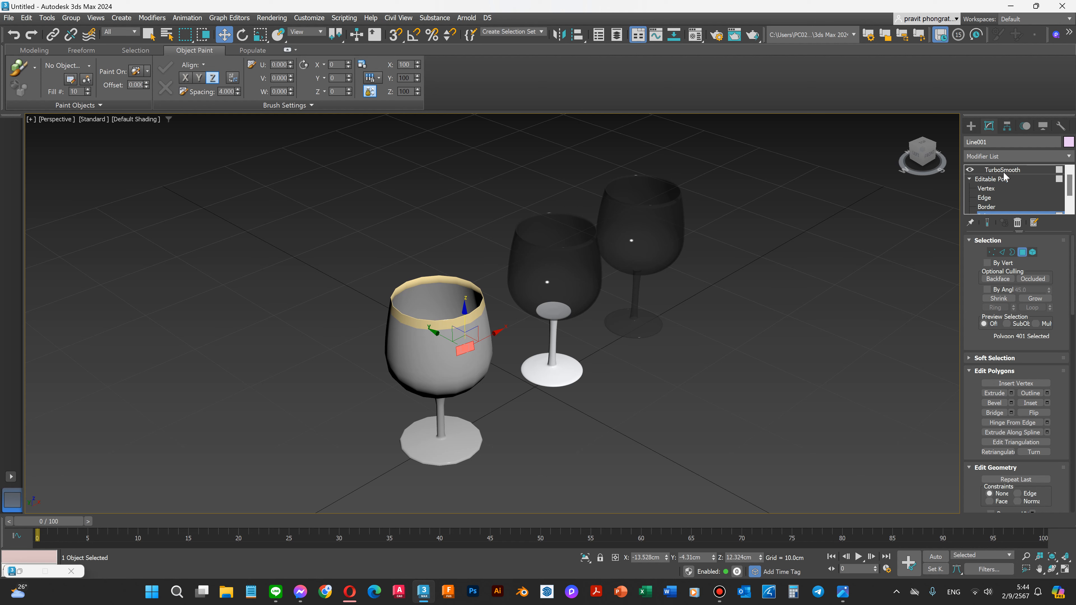
left_click(970, 180)
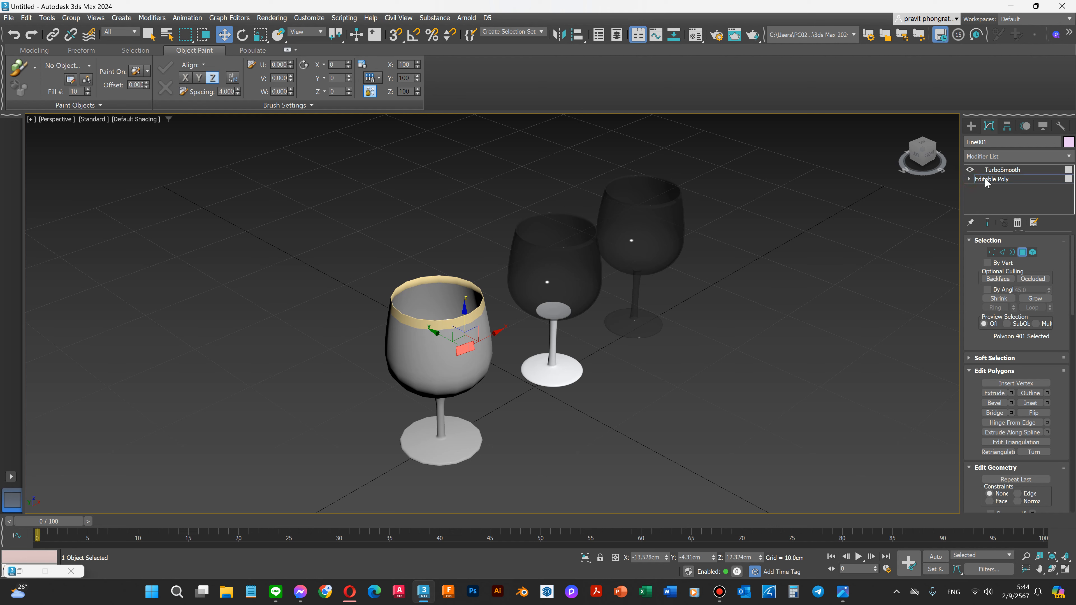
left_click(738, 324)
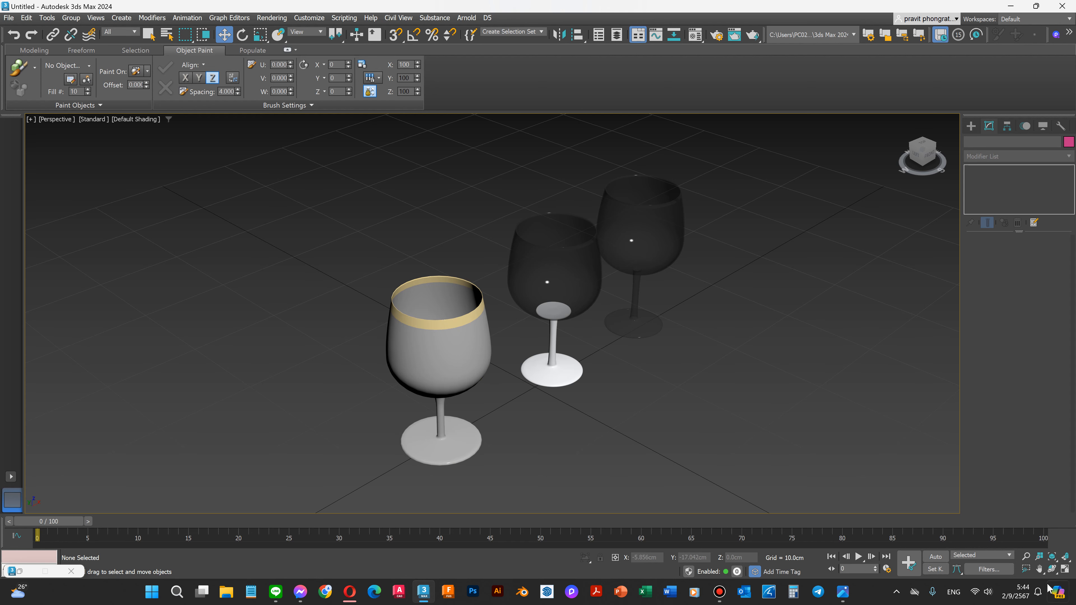
Orbit around the three glasses to examine the gold rim, the silver stem and the smoothed surfaces.
left_click(1052, 568)
mouse_move(555, 257)
left_mouse_down()
mouse_move(623, 252)
mouse_move(575, 281)
mouse_move(559, 256)
mouse_move(546, 276)
left_mouse_up()
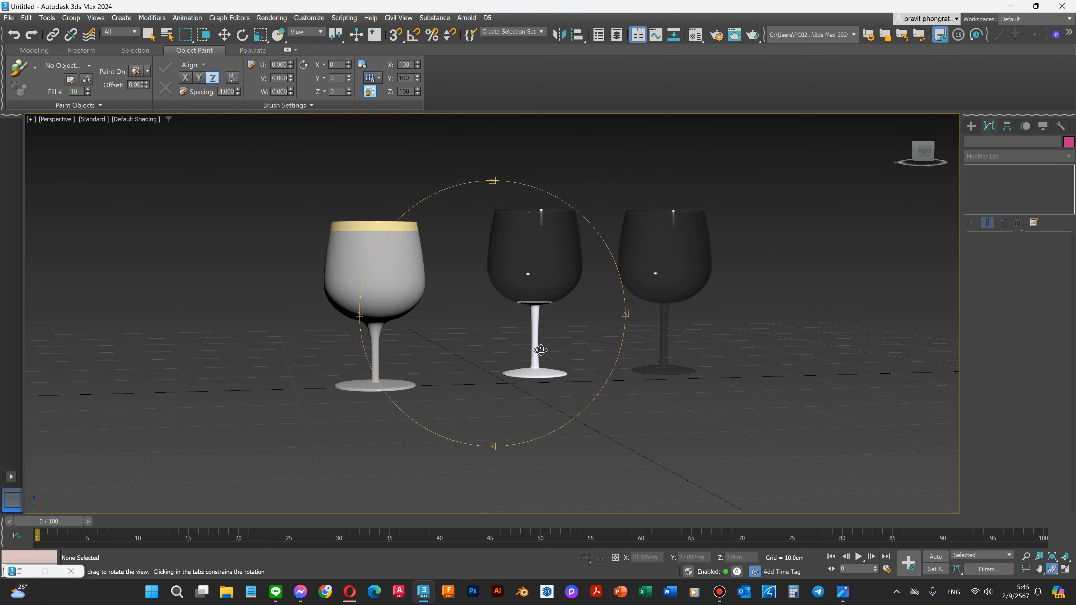
scroll(526, 330, "up", 4)
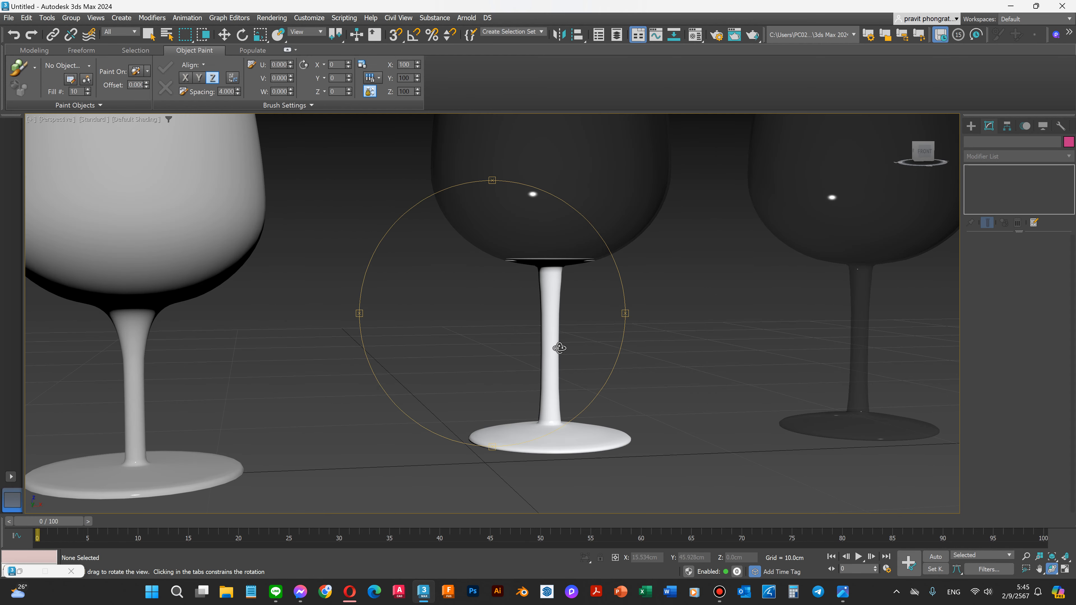
scroll(560, 349, "down", 4)
scroll(369, 331, "up", 2)
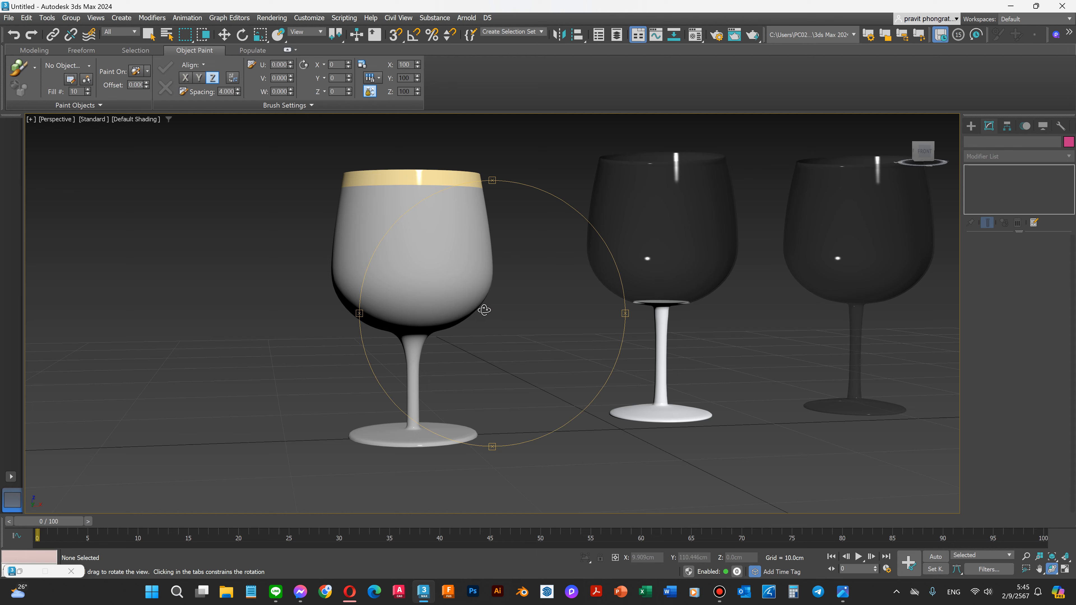
scroll(485, 309, "up", 2)
left_click_drag(492, 316, 507, 318)
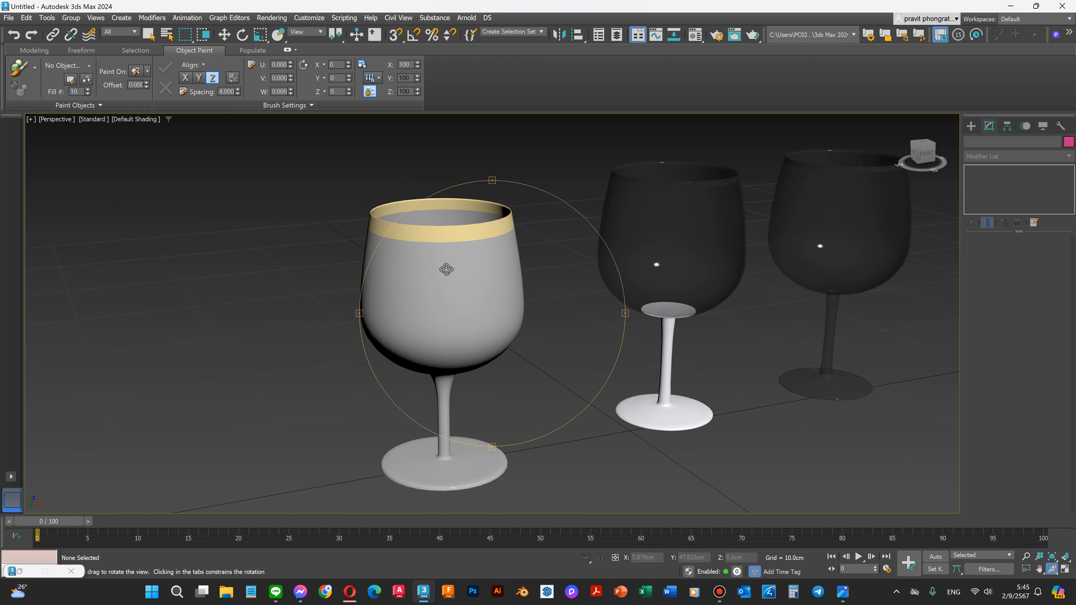
left_click_drag(457, 270, 454, 248)
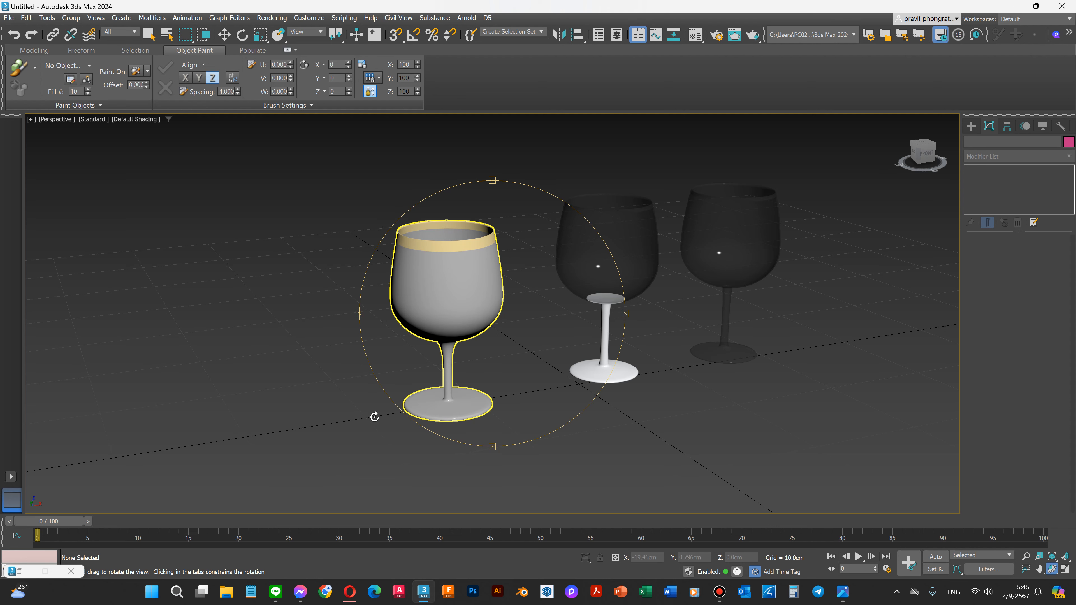
Reopen the Material Editor, select the gold-rimmed glass and enter its Polygon sub-object level in the front view.
key("m")
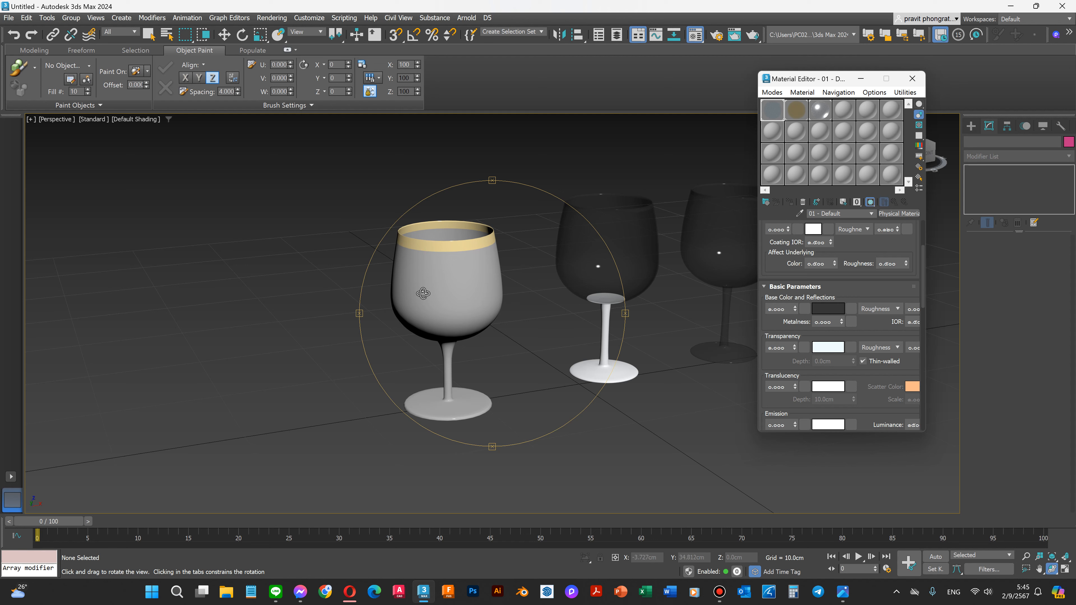
key("w")
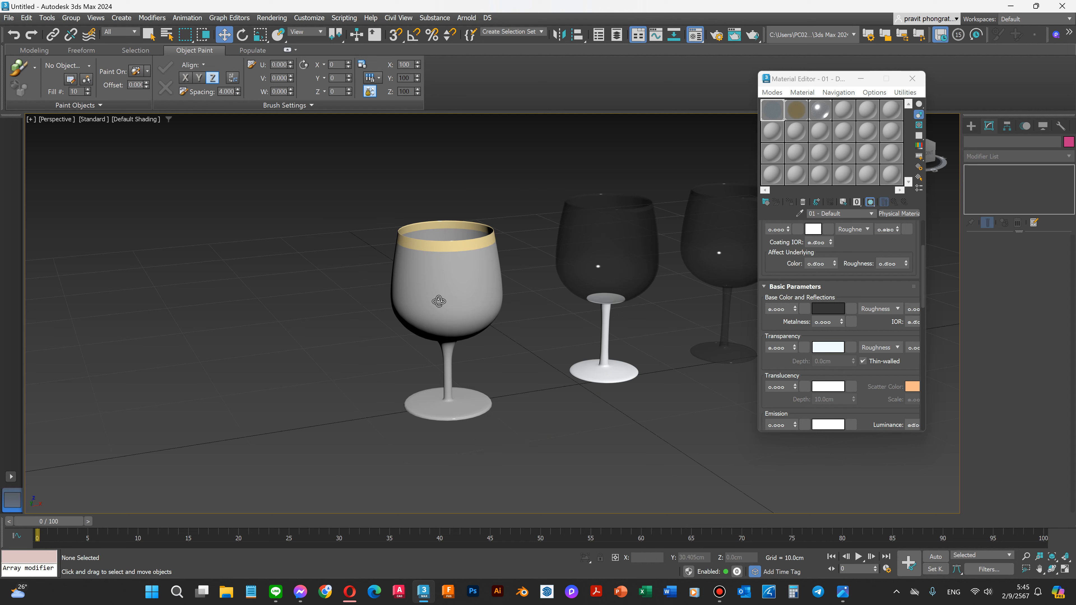
left_click(448, 299)
left_click(449, 299)
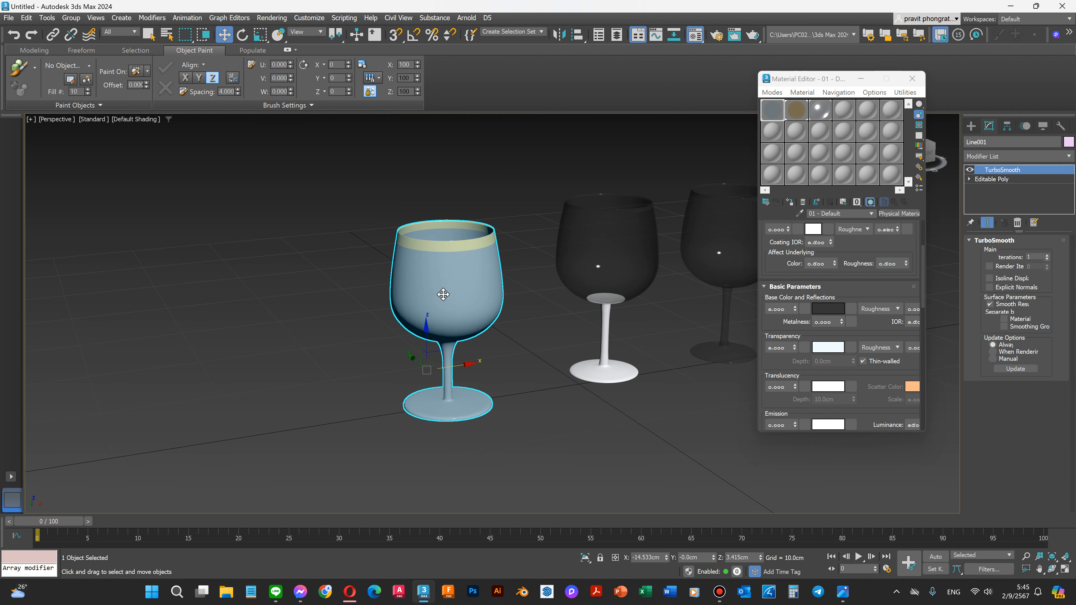
key("f")
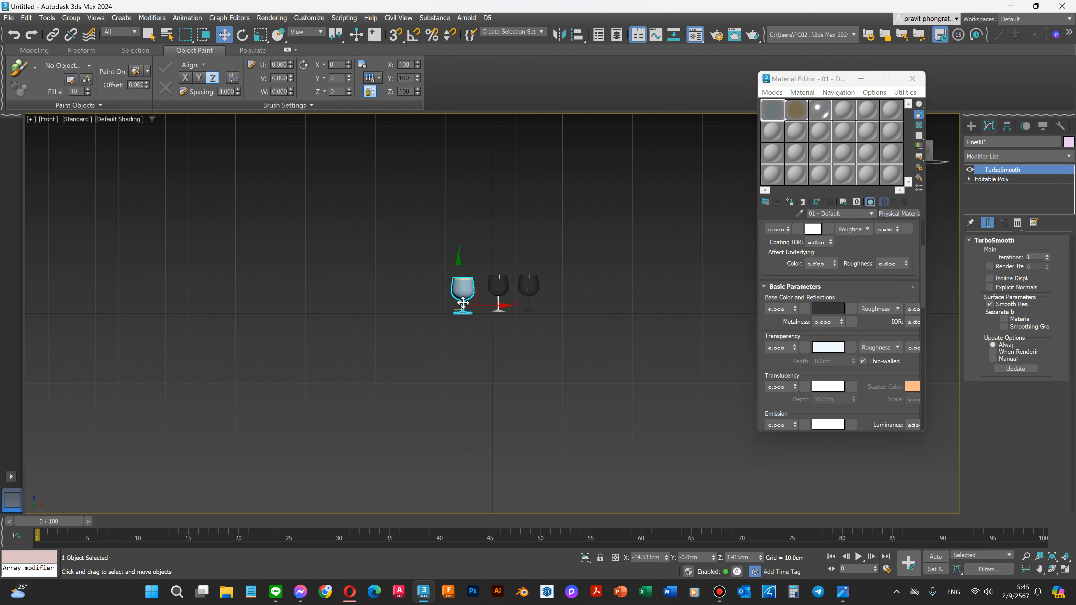
left_click(970, 180)
left_click(987, 198)
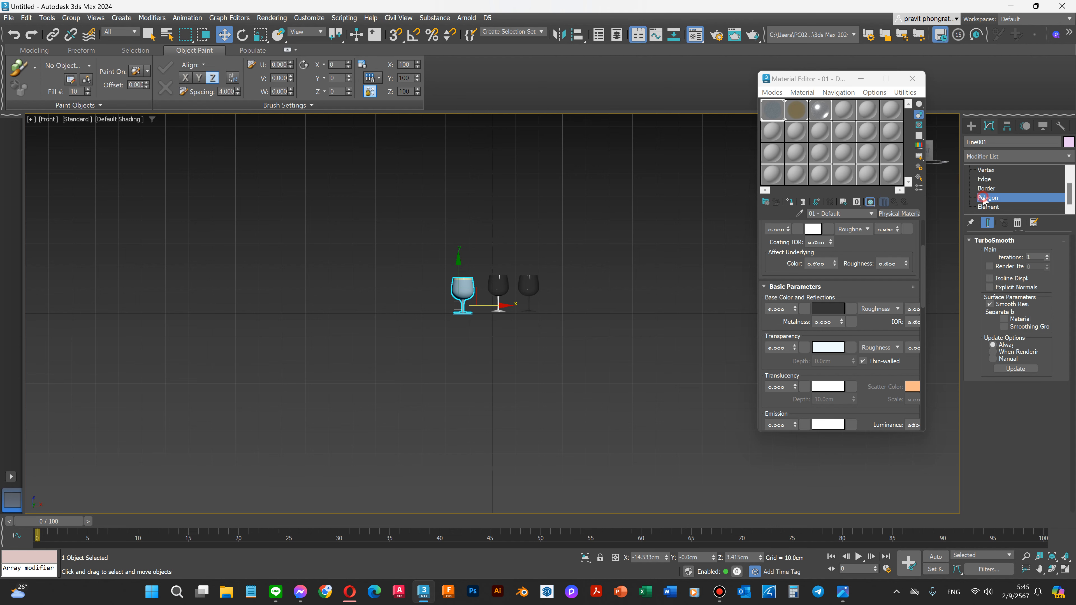
key("4")
Select all polygons of the gold-rimmed glass below its rim and set the glass material's transparency weight to 0.75.
scroll(463, 293, "up", 4)
scroll(465, 296, "up", 3)
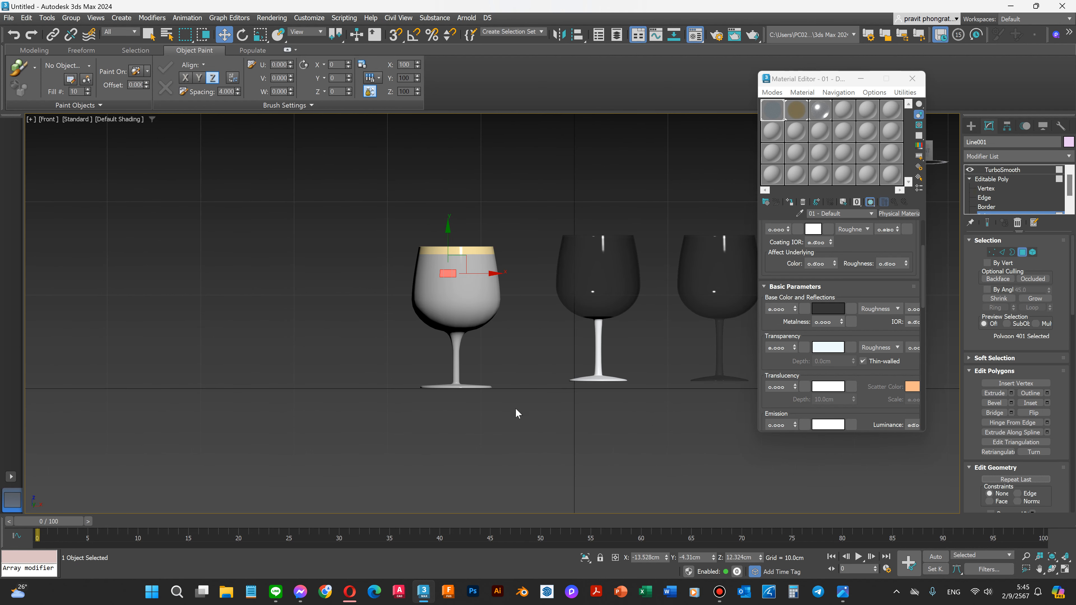
left_click_drag(394, 262, 394, 261)
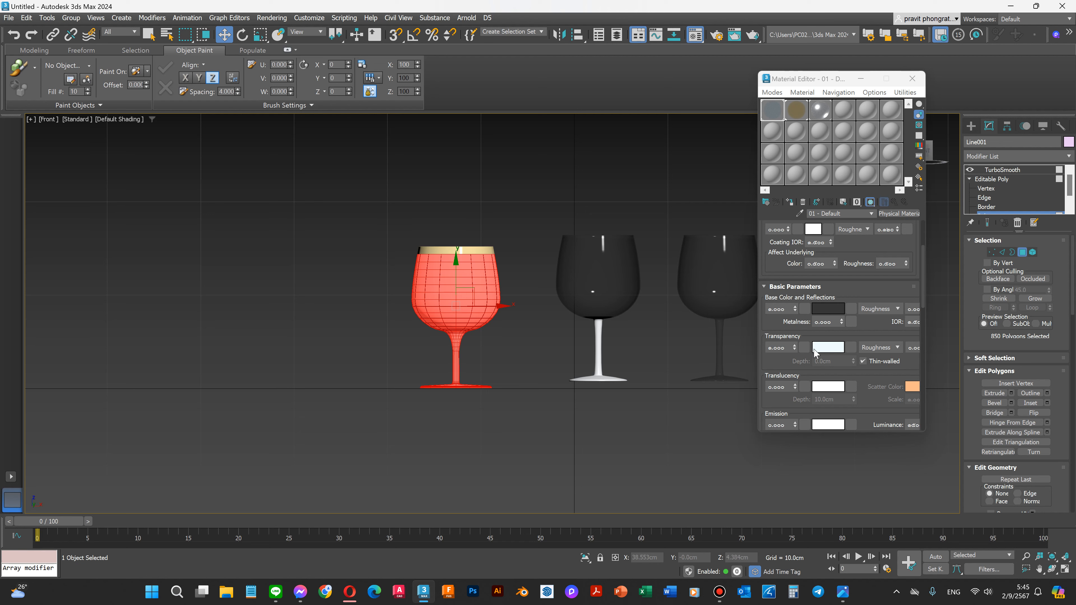
left_click(790, 348)
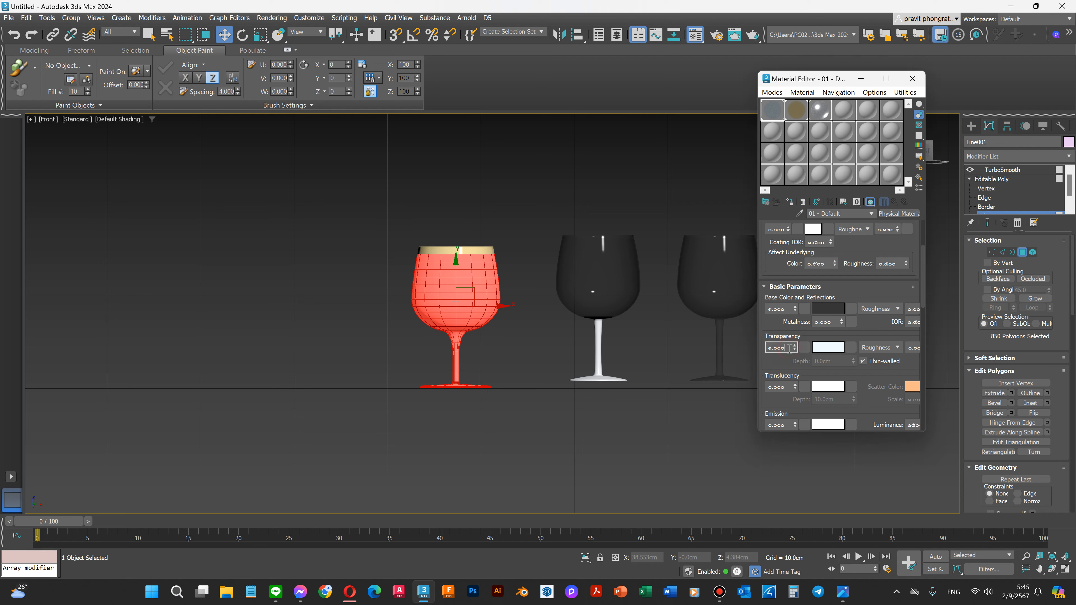
left_click(774, 110)
double_click(782, 349)
type(".75")
key("Return")
Slightly lighten the glass material's dark grey base color and assign the material to the selected bowl, stem and foot polygons.
left_click(827, 309)
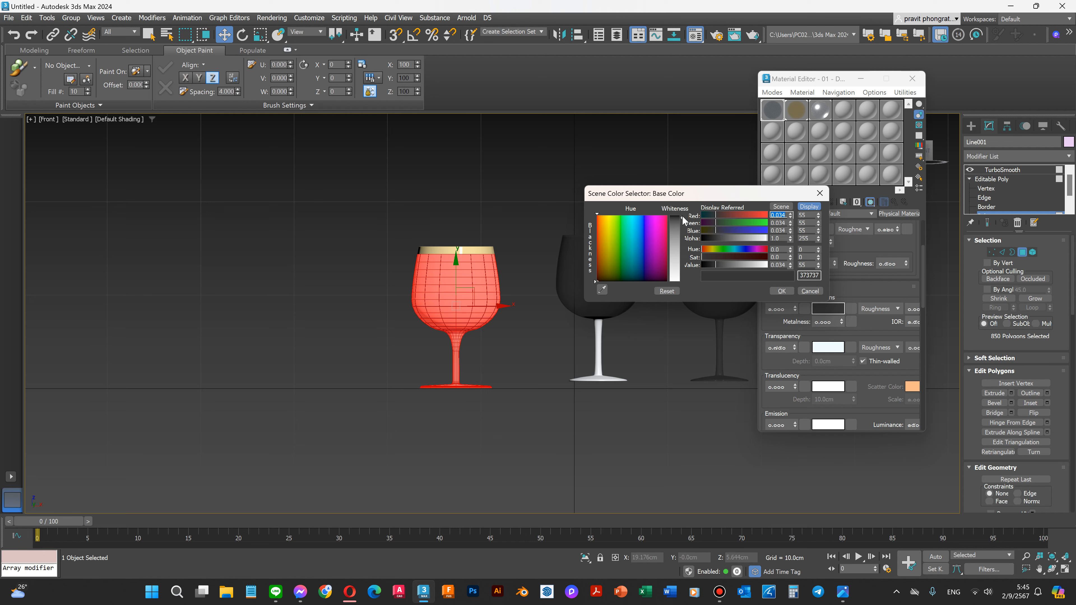
left_click_drag(682, 217, 681, 219)
left_click(780, 292)
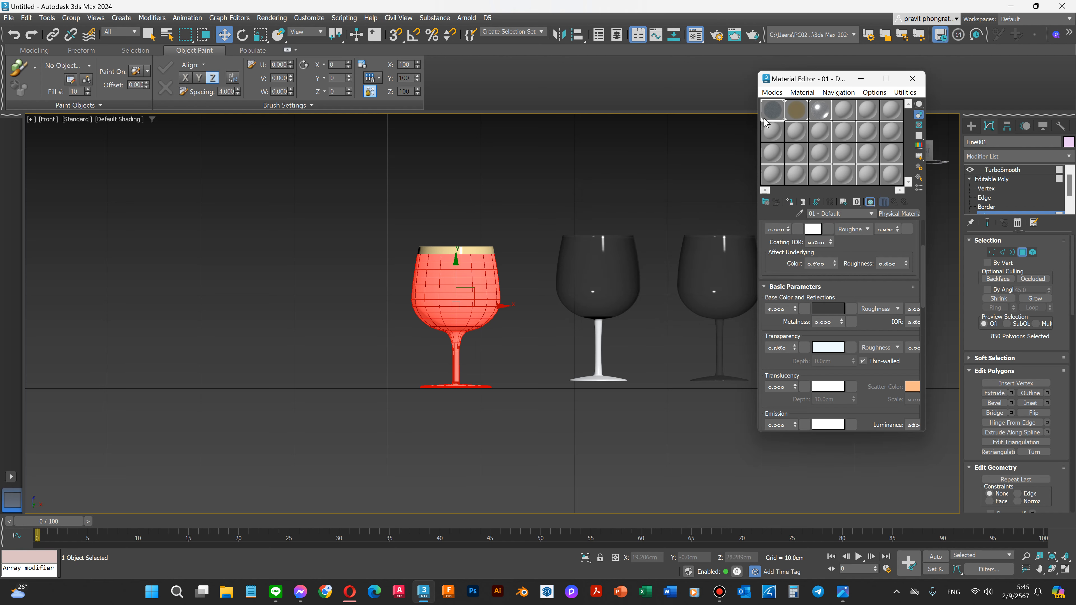
left_click(789, 202)
left_click(517, 186)
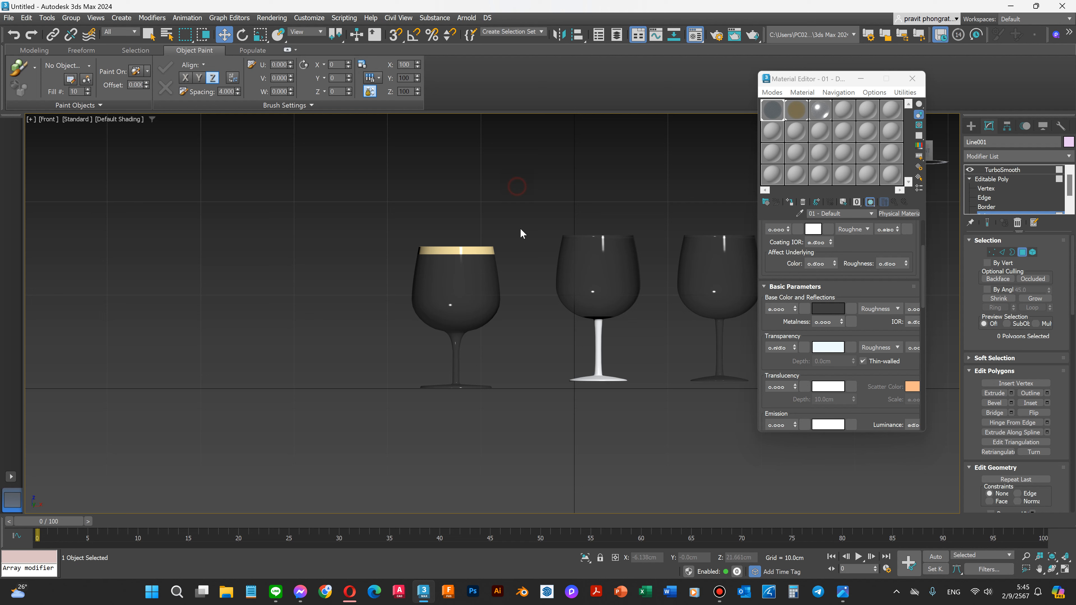
Minimize the Material Editor and orbit to an elevated, angled view of the three glasses.
left_click(861, 79)
scroll(538, 388, "down", 2)
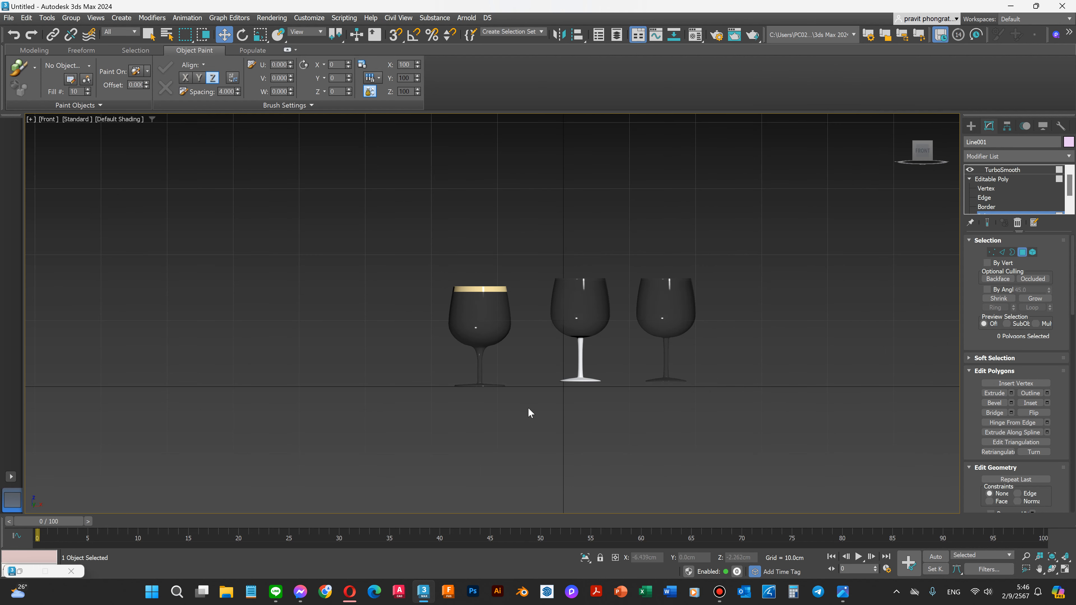
left_click(1052, 569)
left_click_drag(523, 377, 542, 394)
mouse_move(472, 399)
left_mouse_down()
mouse_move(534, 349)
mouse_move(485, 395)
left_mouse_up()
scroll(475, 439, "up", 3)
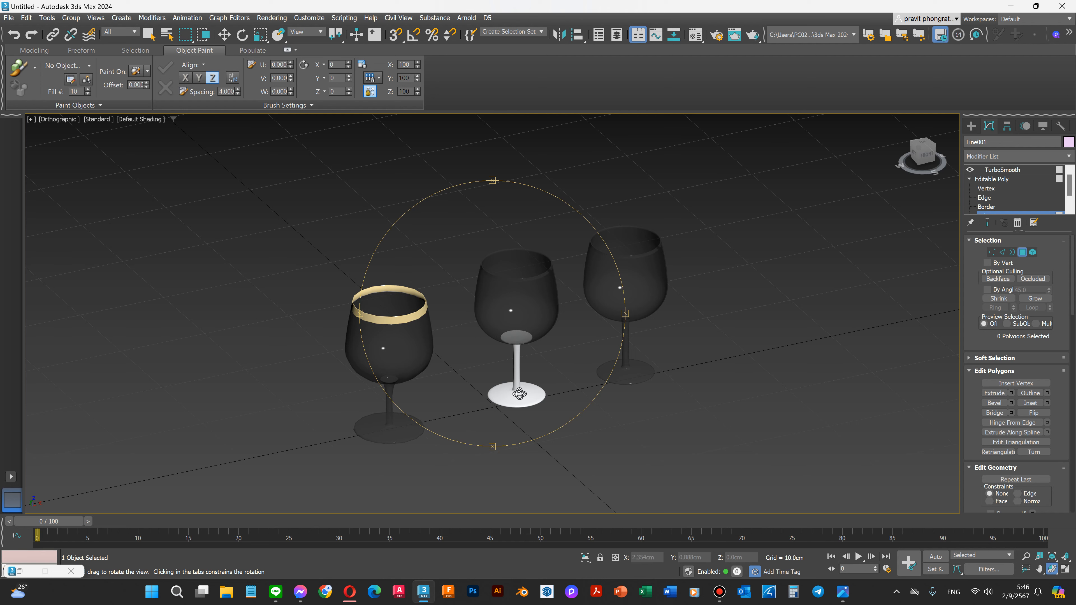
key("w")
Create a ground plane about 84.6 cm long and 43.4 cm wide under the glasses and set its object color to white.
left_click(967, 126)
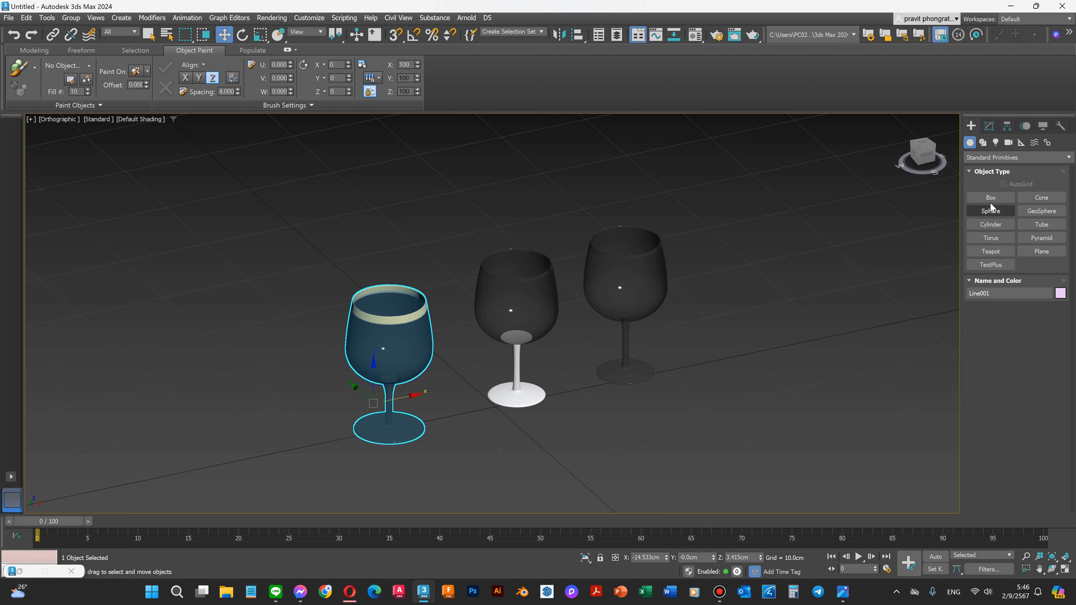
left_click(1041, 252)
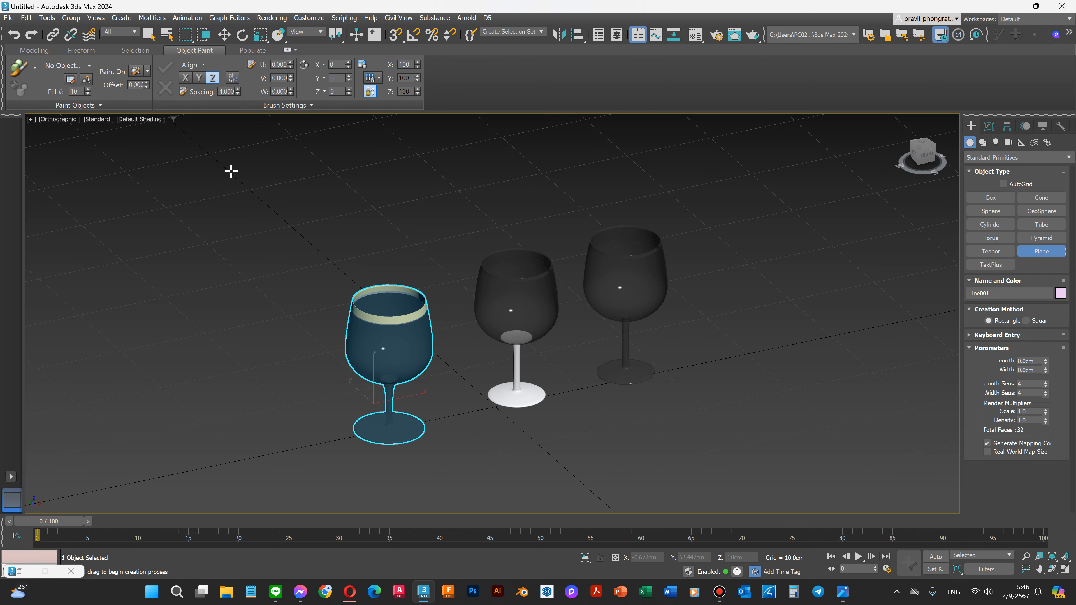
left_click_drag(232, 171, 949, 398)
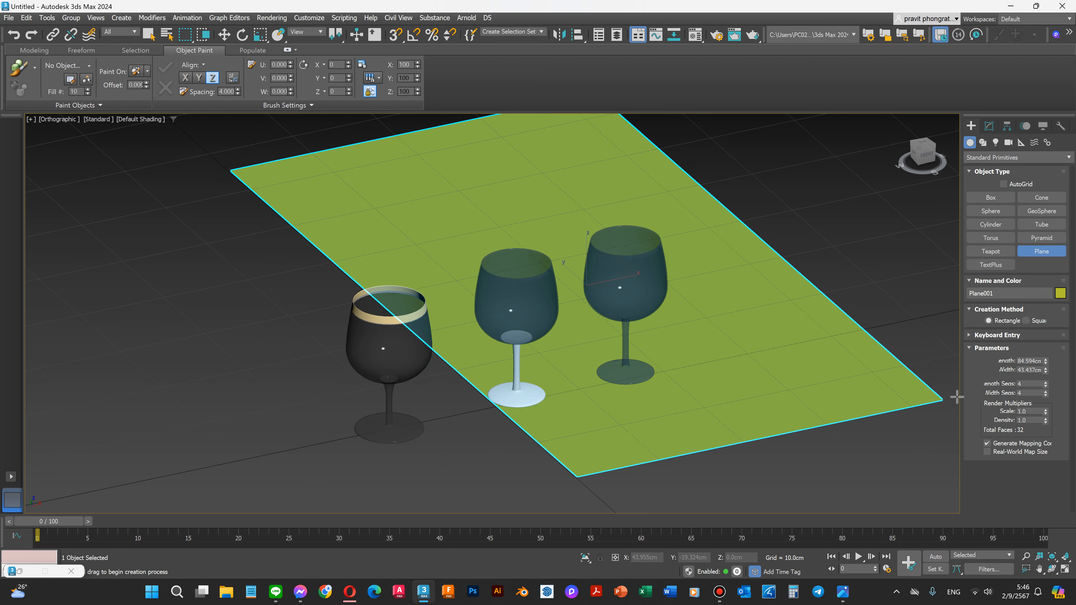
left_click(1060, 293)
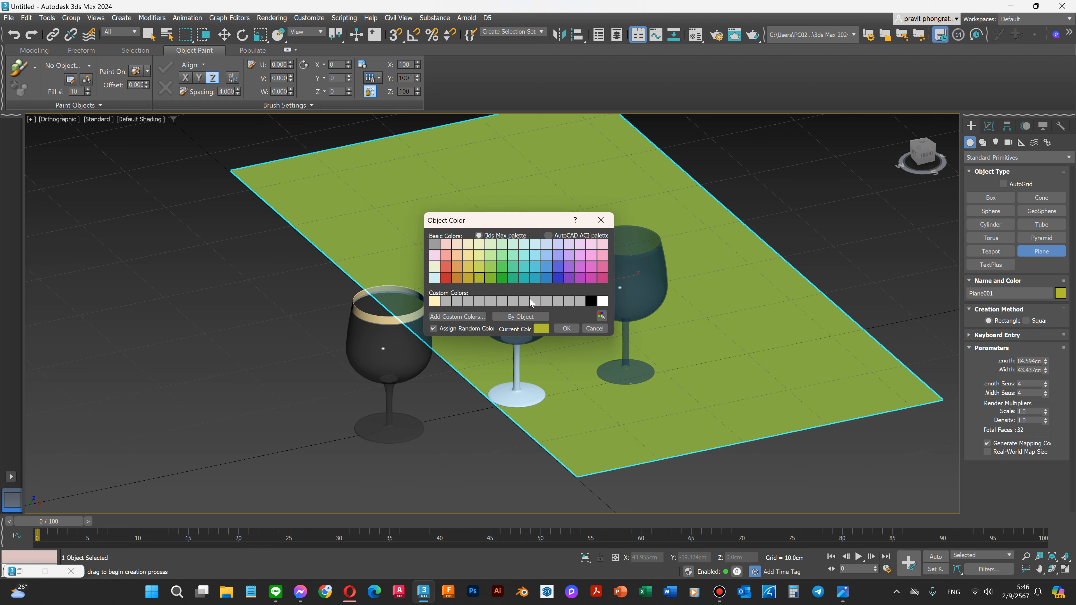
left_click(434, 266)
left_click(603, 301)
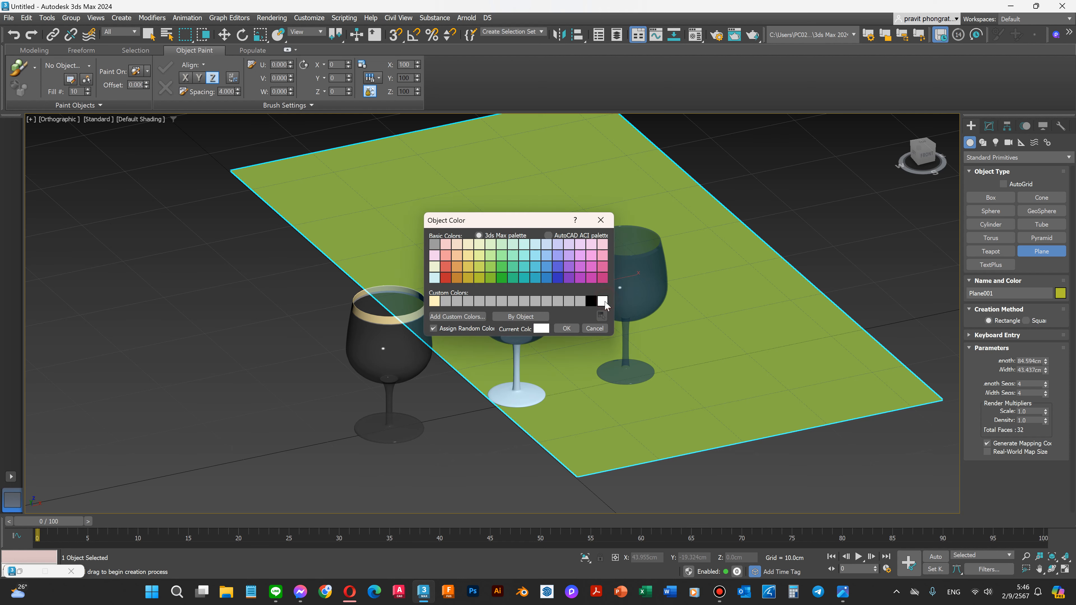
left_click(566, 328)
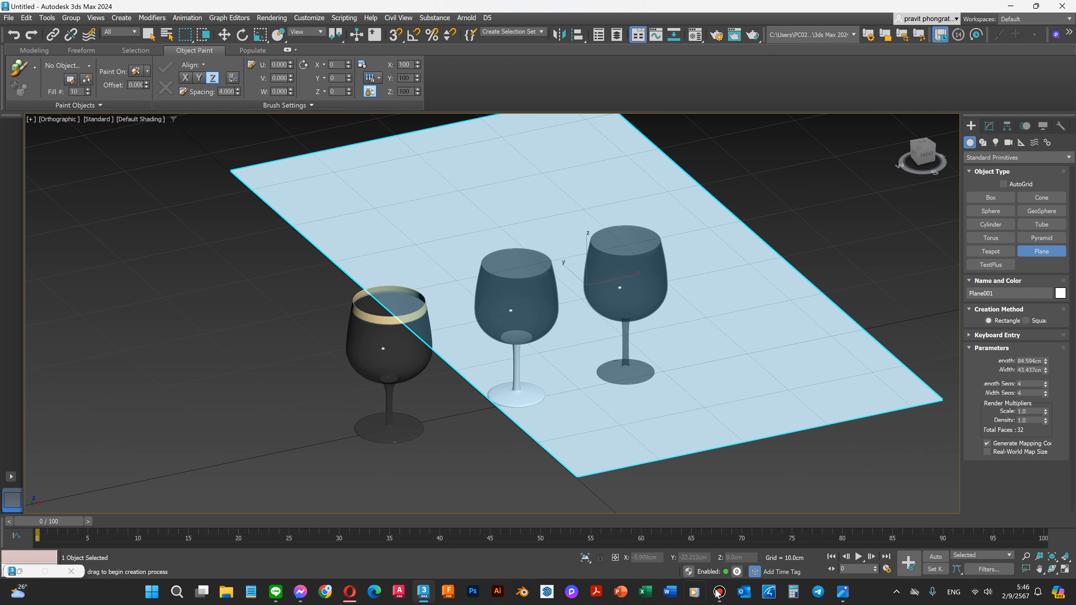
key("w")
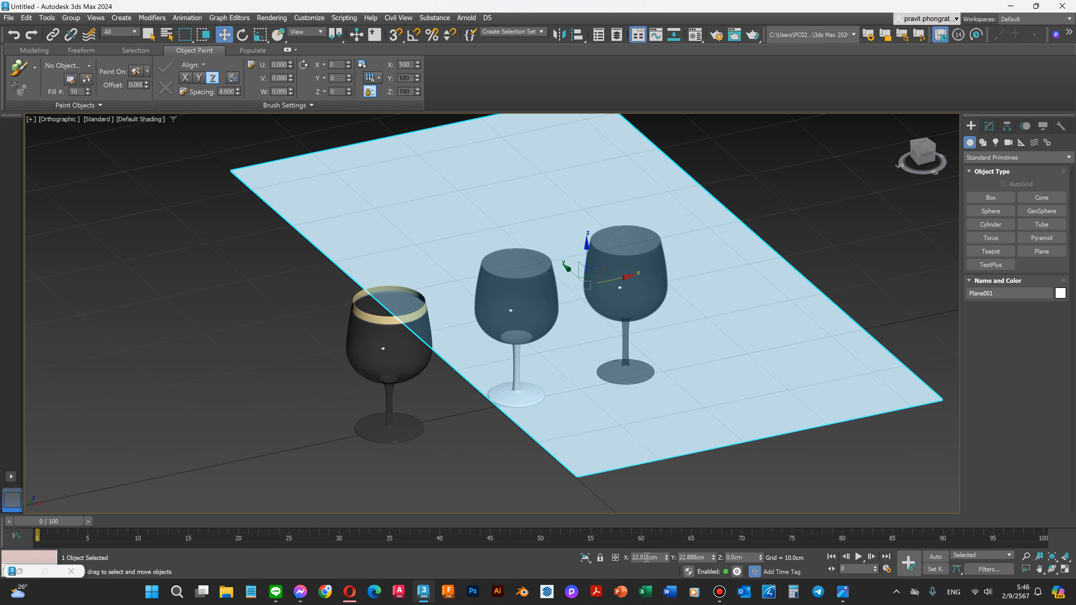
Position the plane at the origin with X 0 and Y 0.
left_click(659, 560)
type("0")
key("Tab")
type("0")
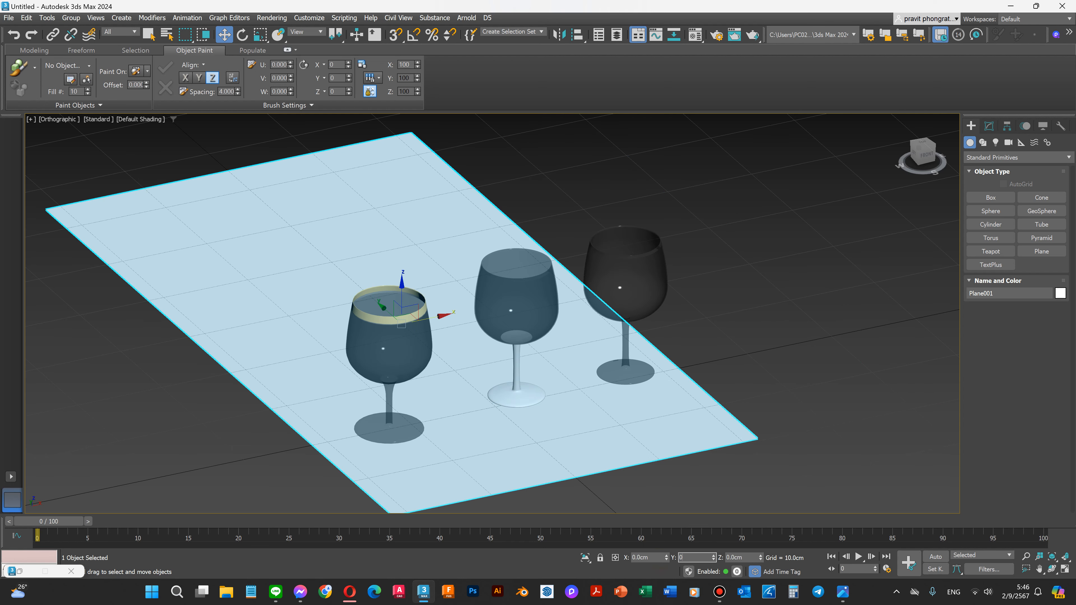
key("Tab")
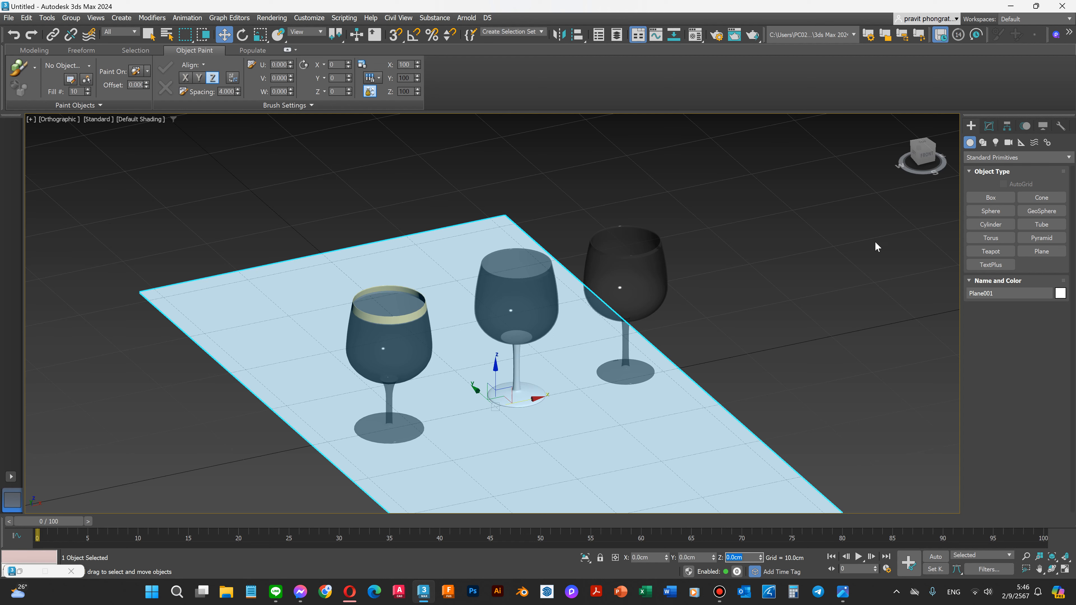
Set the plane's length and width to 60 cm with 1 length segment and 1 width segment, and deselect it.
left_click(990, 126)
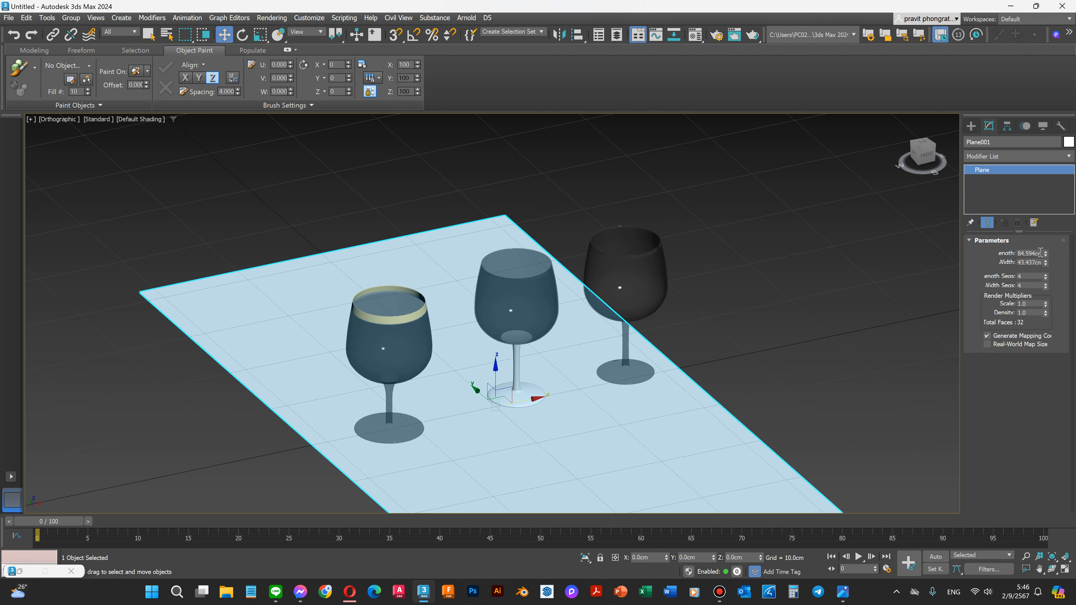
left_click_drag(1042, 253, 982, 251)
type("60")
key("Tab")
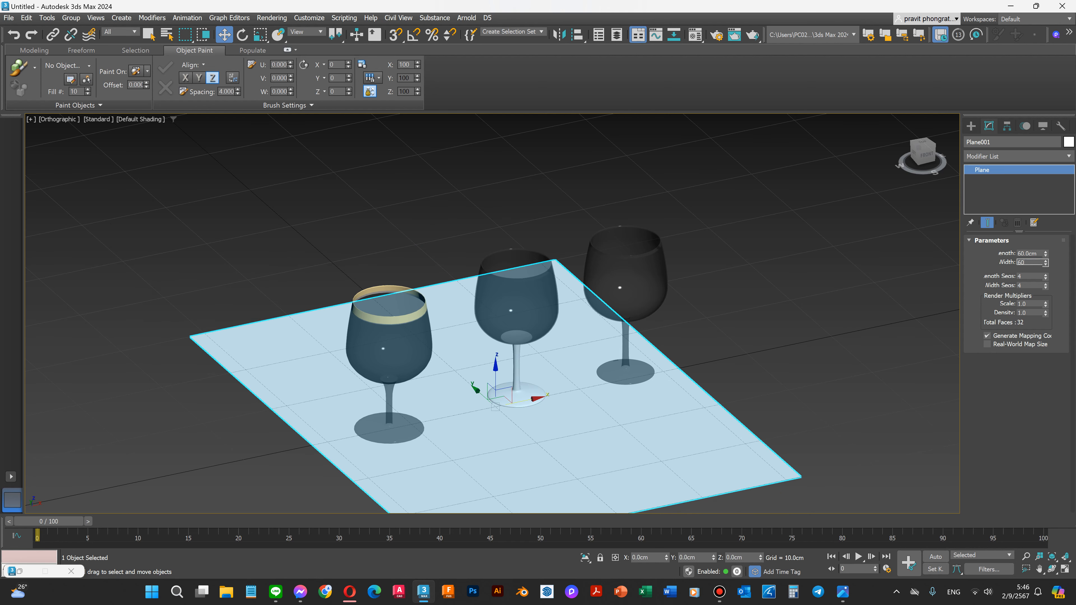
type("60")
key("Tab")
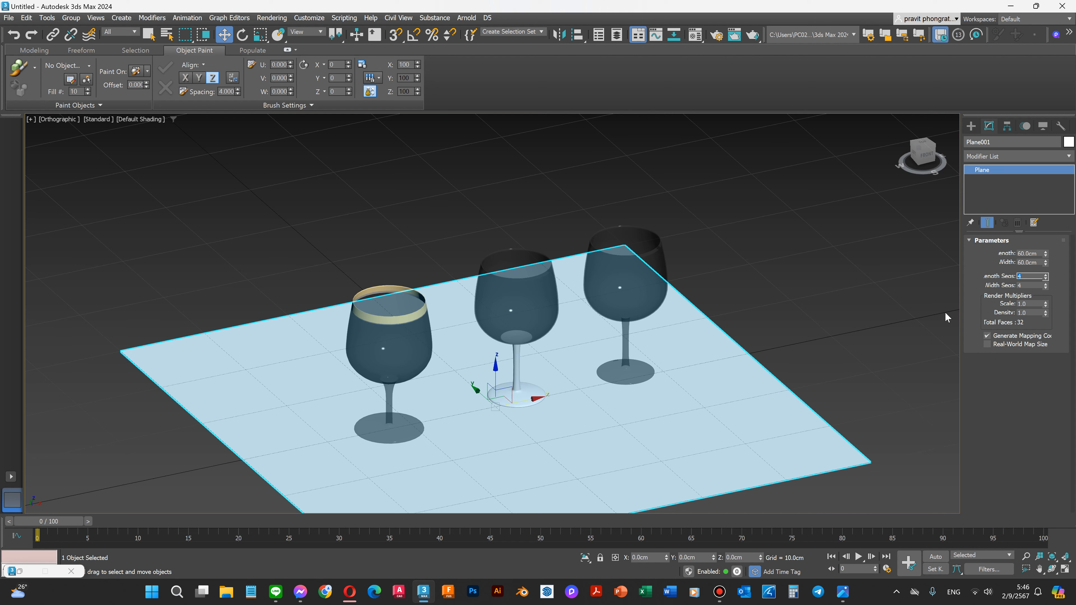
key("Tab")
type("1")
left_click(839, 311)
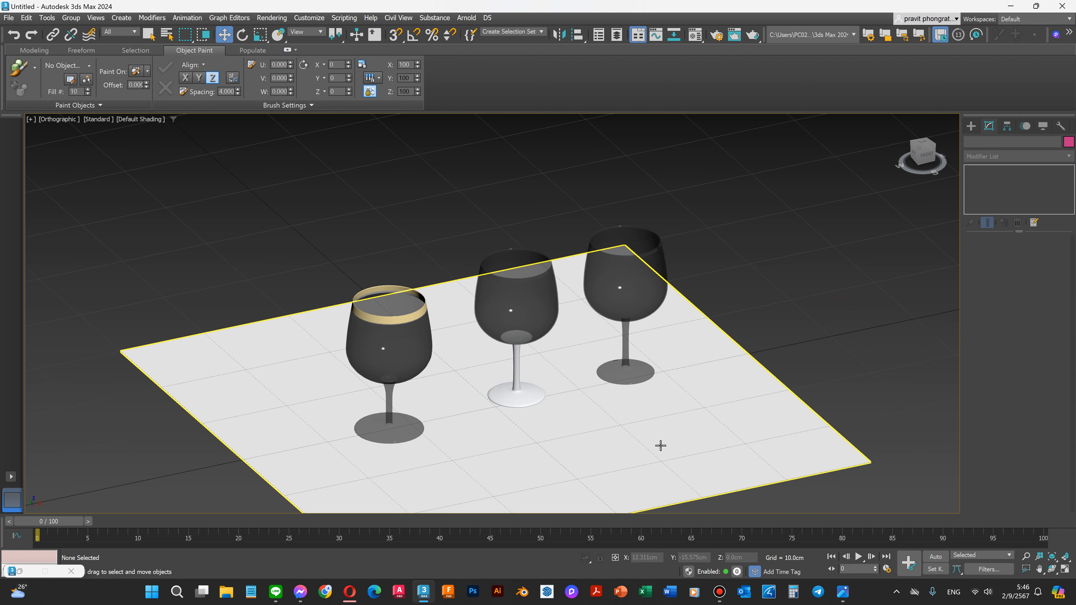
Show the scene in a perspective view and move the plane to about X 9.2 cm, Y 8.7 cm beneath the glasses.
left_click(1051, 569)
left_click_drag(601, 445, 479, 425)
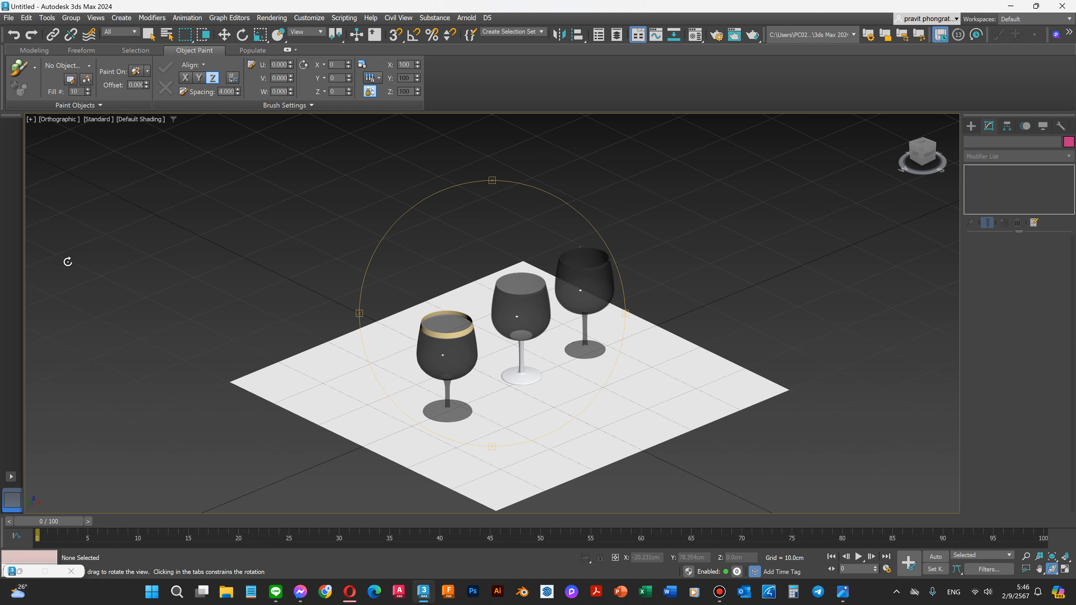
key("p")
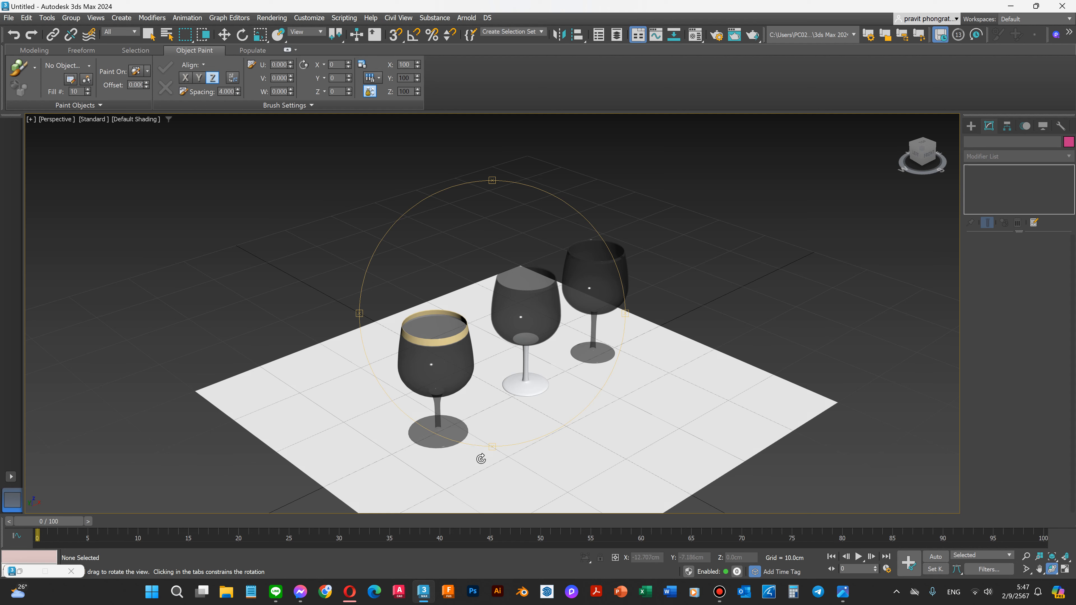
key("w")
left_click(522, 456)
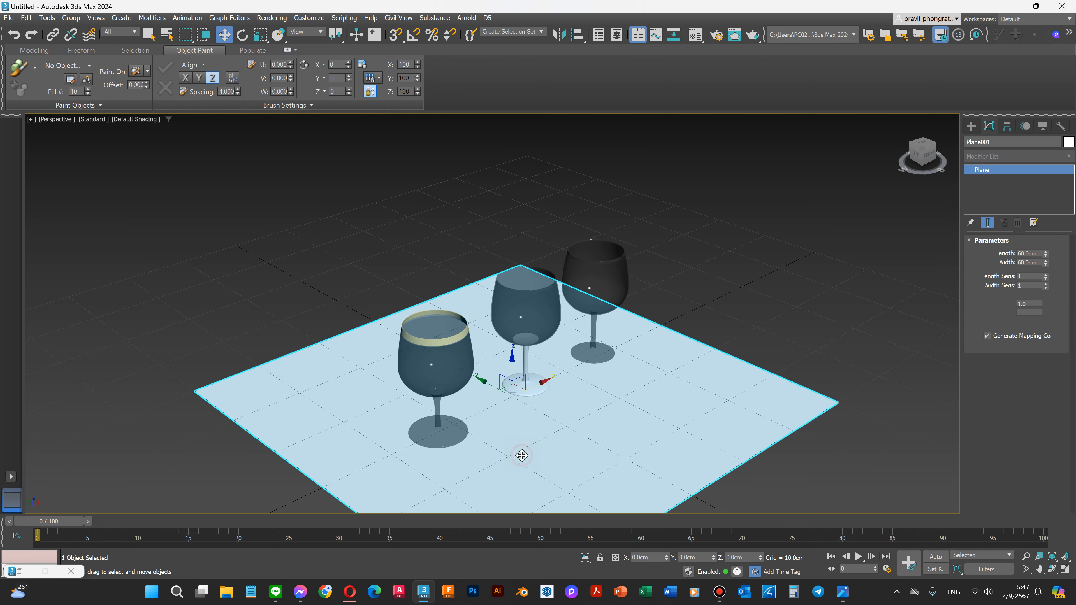
left_click_drag(550, 378, 546, 341)
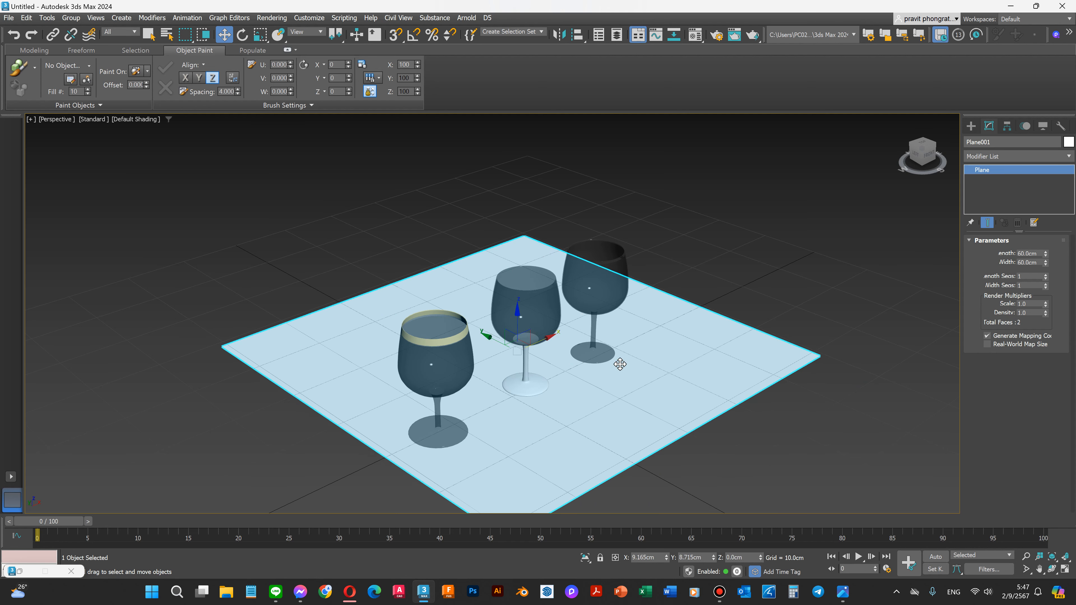
Enlarge the plane to 100 cm in length and 100 cm in width, and deselect it.
double_click(1037, 253)
type("100")
key("Tab")
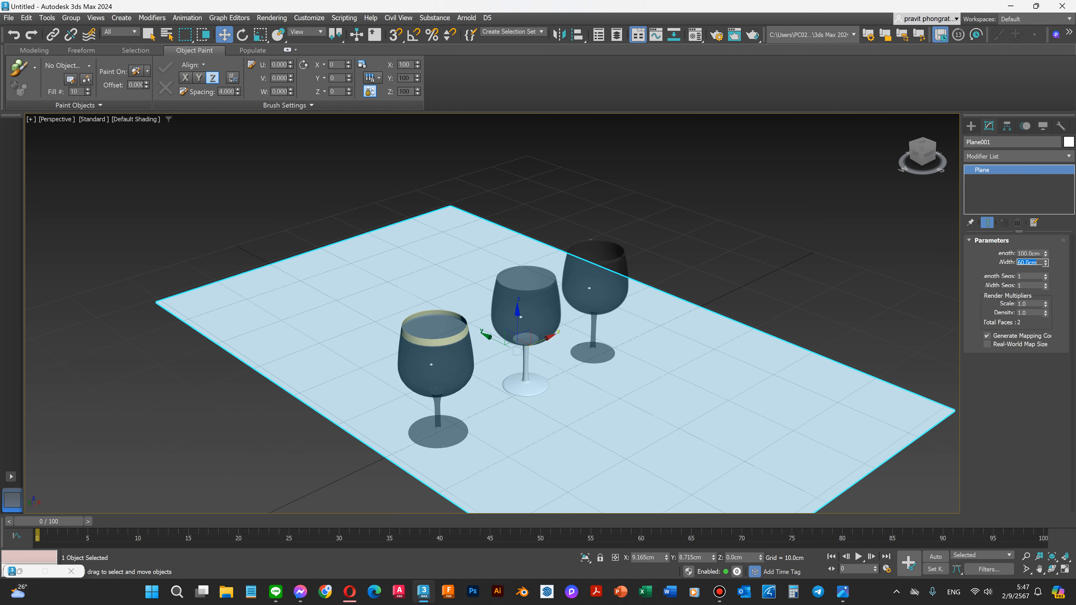
type("100")
key("Return")
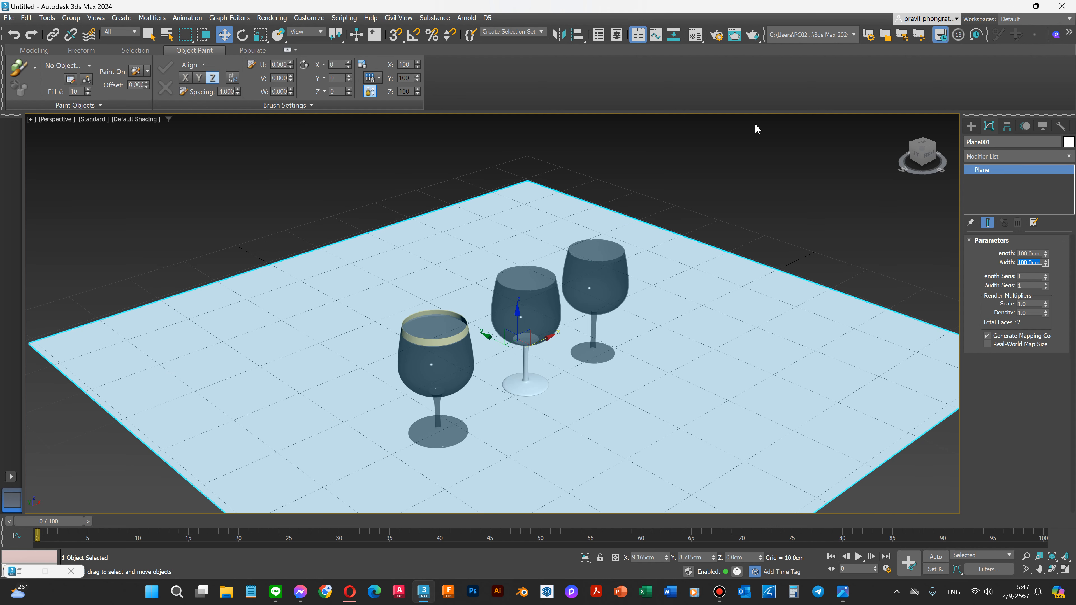
left_click(183, 196)
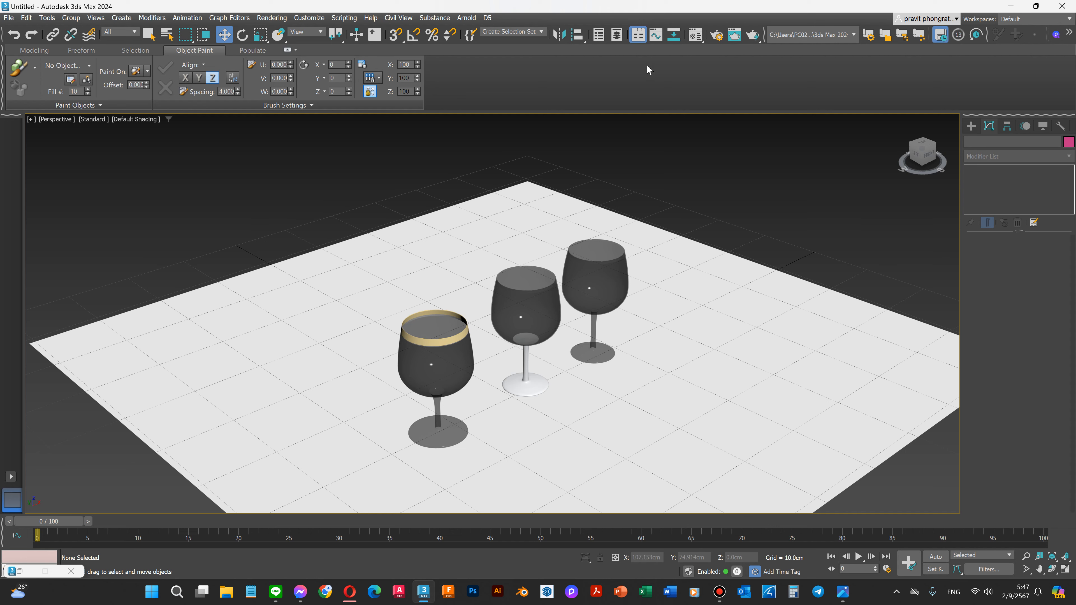
Render the perspective view with Arnold and maximize the render window to examine the glass, gold and silver surfaces.
left_click(716, 35)
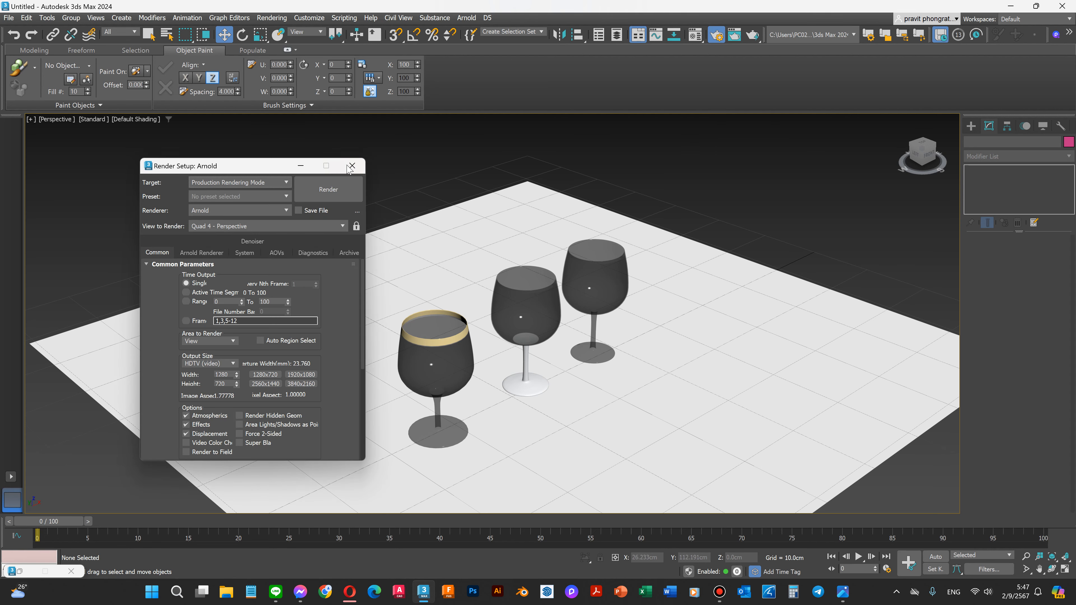
left_click(351, 166)
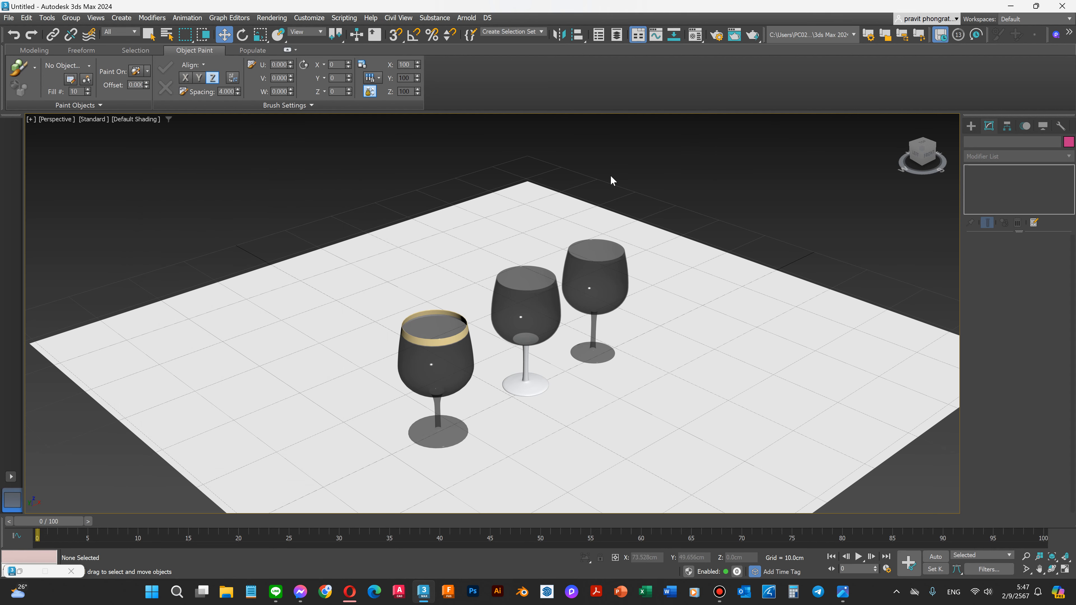
key("shift+q")
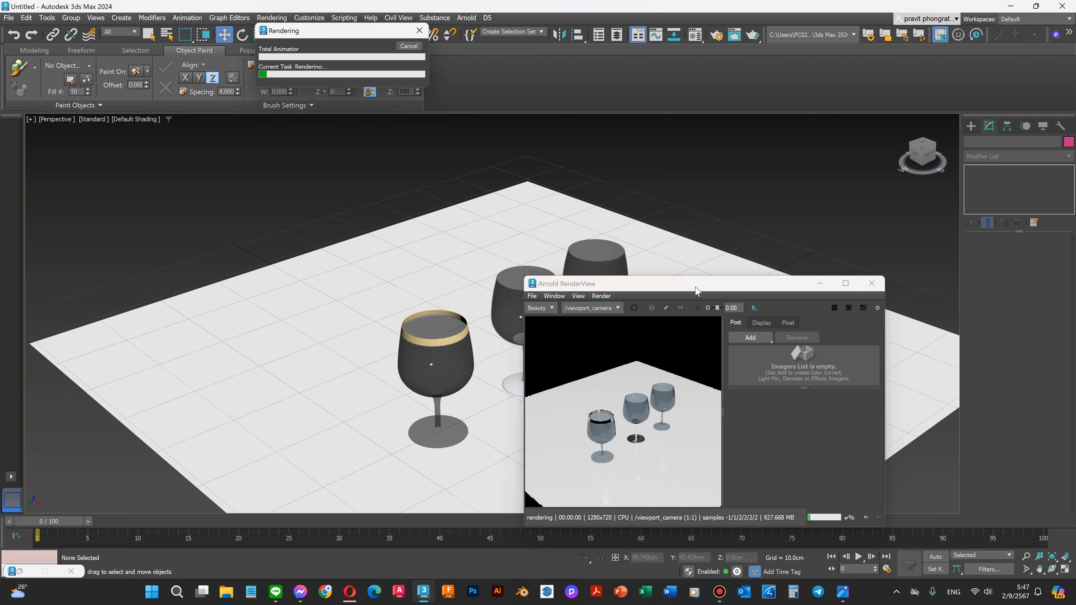
left_click_drag(695, 291, 791, 107)
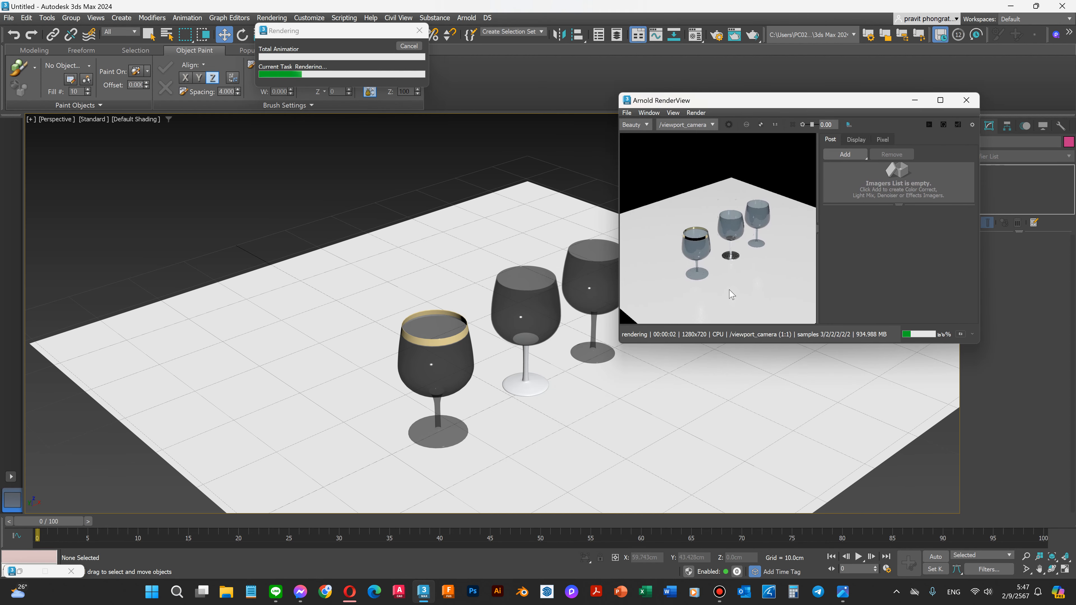
scroll(727, 282, "up", 1)
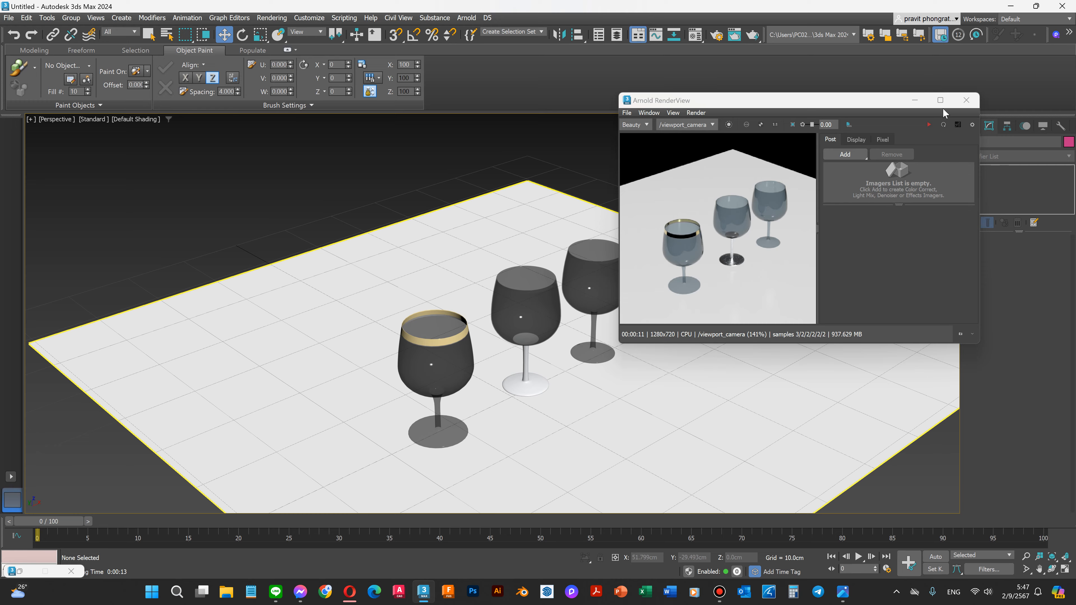
left_click(940, 100)
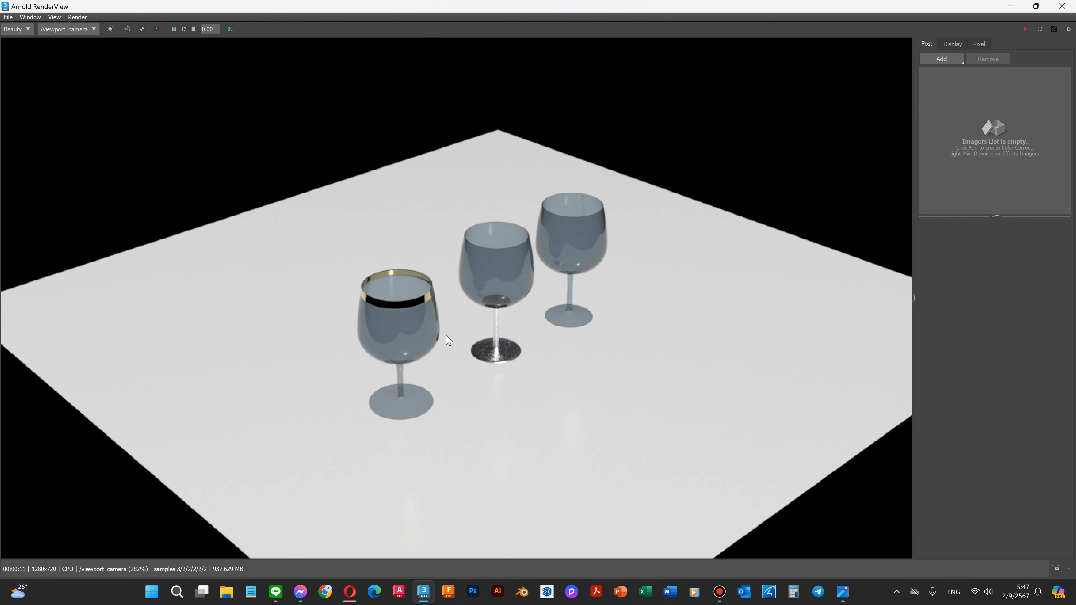
scroll(451, 340, "down", 3)
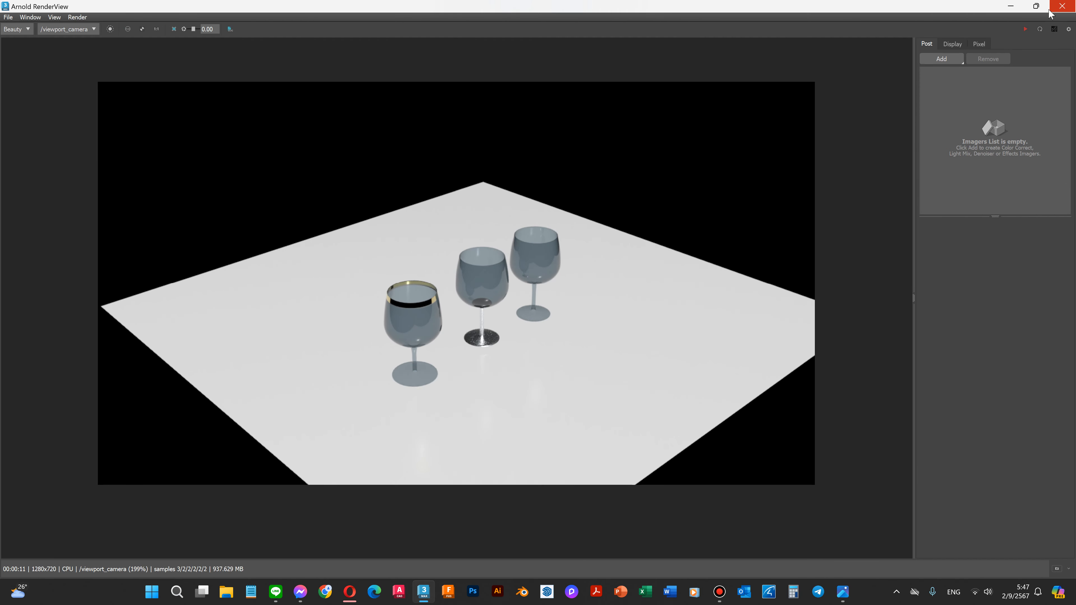
Close the finished render and set the render output size to 3840 × 2160, keeping Arnold as the renderer.
left_click(1061, 7)
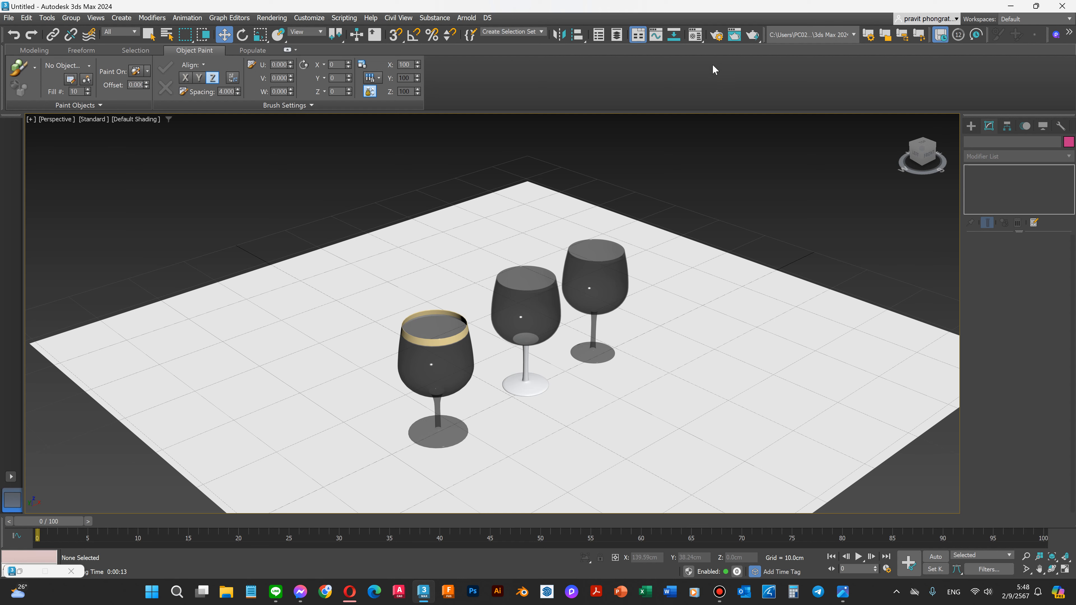
left_click(714, 38)
left_click_drag(251, 167, 358, 47)
left_click(368, 64)
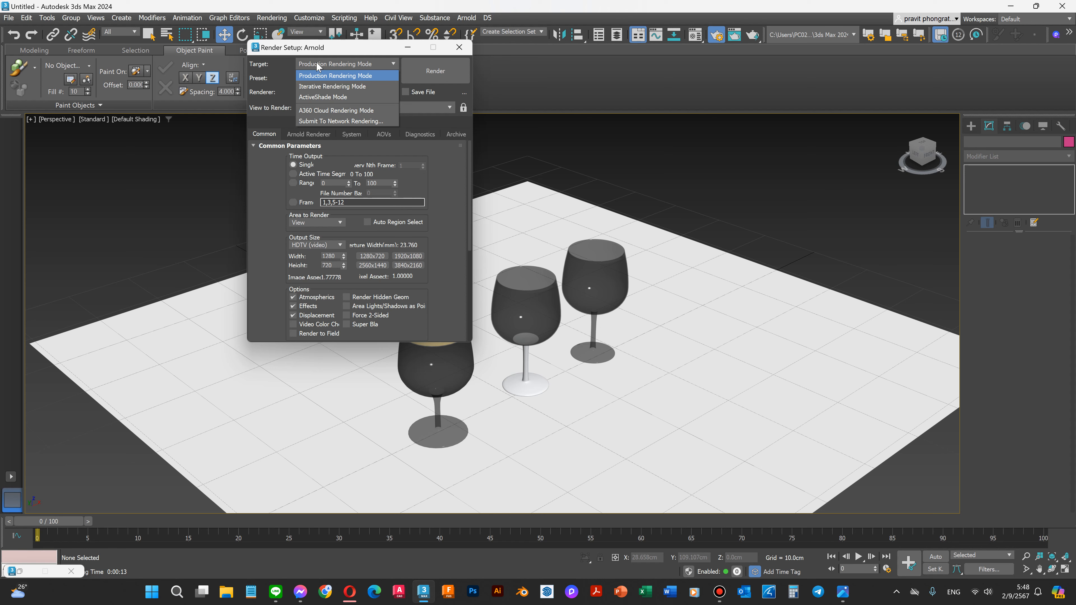
left_click(358, 56)
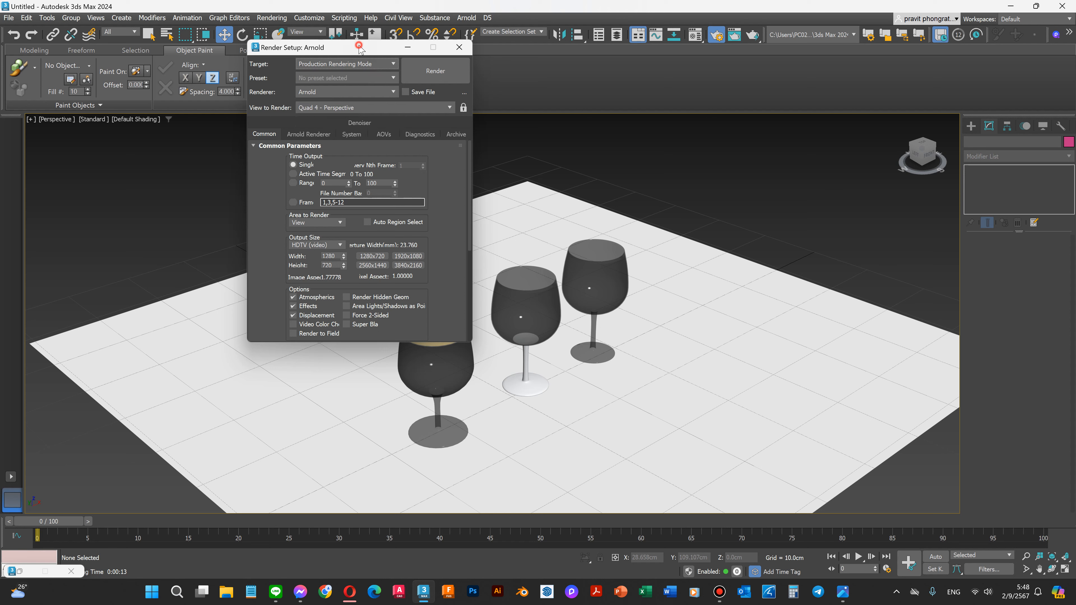
left_click(339, 92)
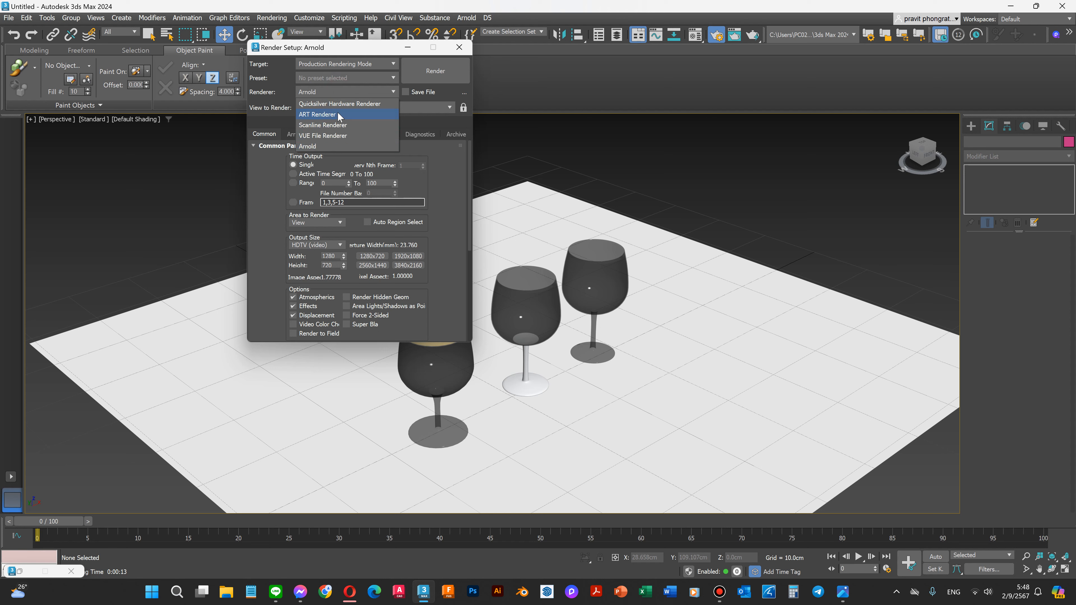
left_click(260, 189)
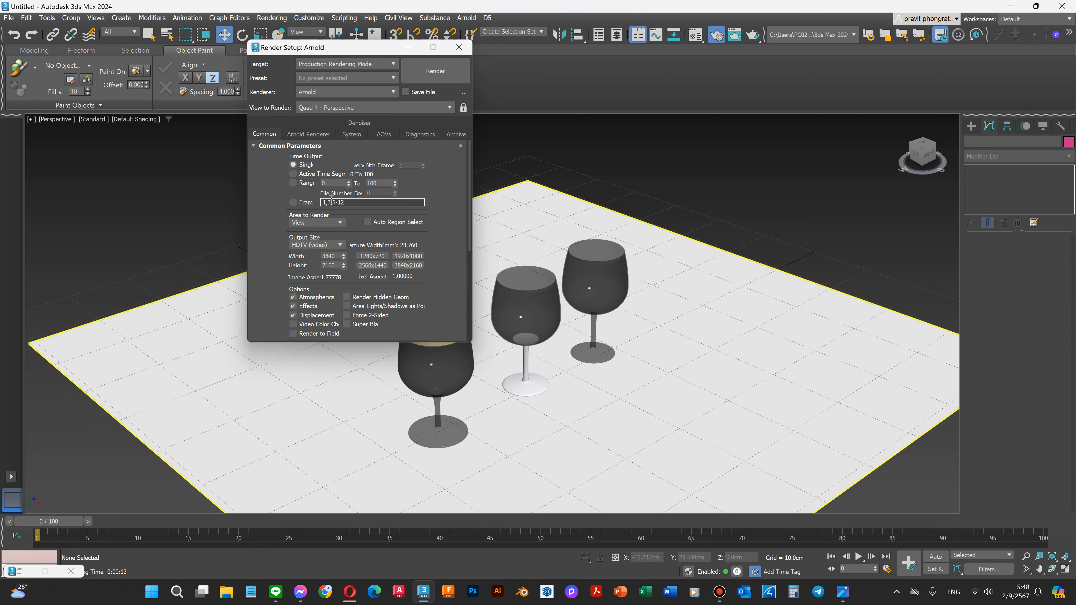
left_click(322, 134)
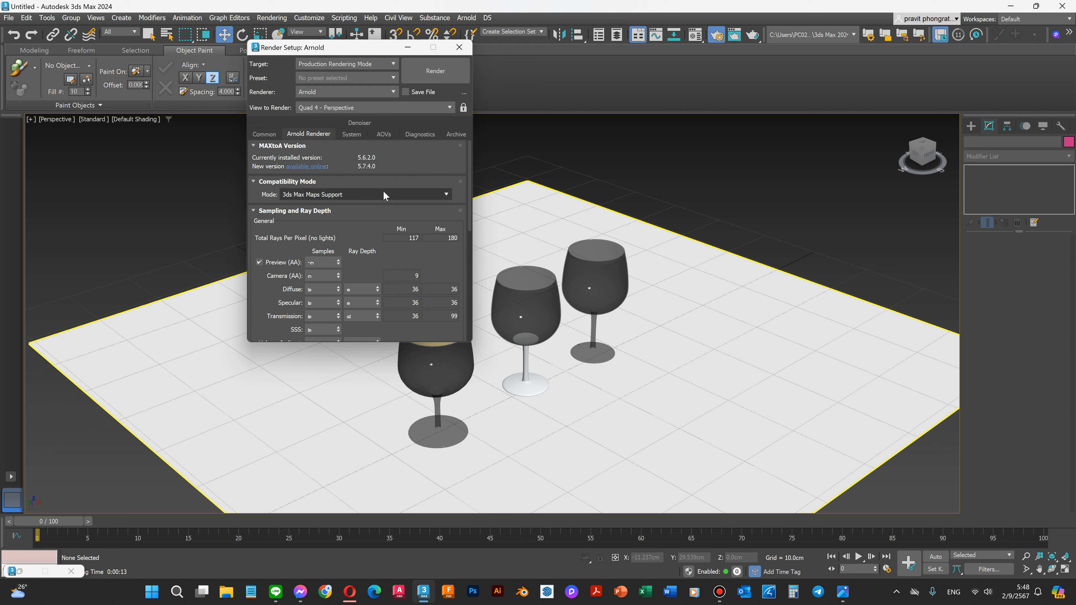
left_click(257, 133)
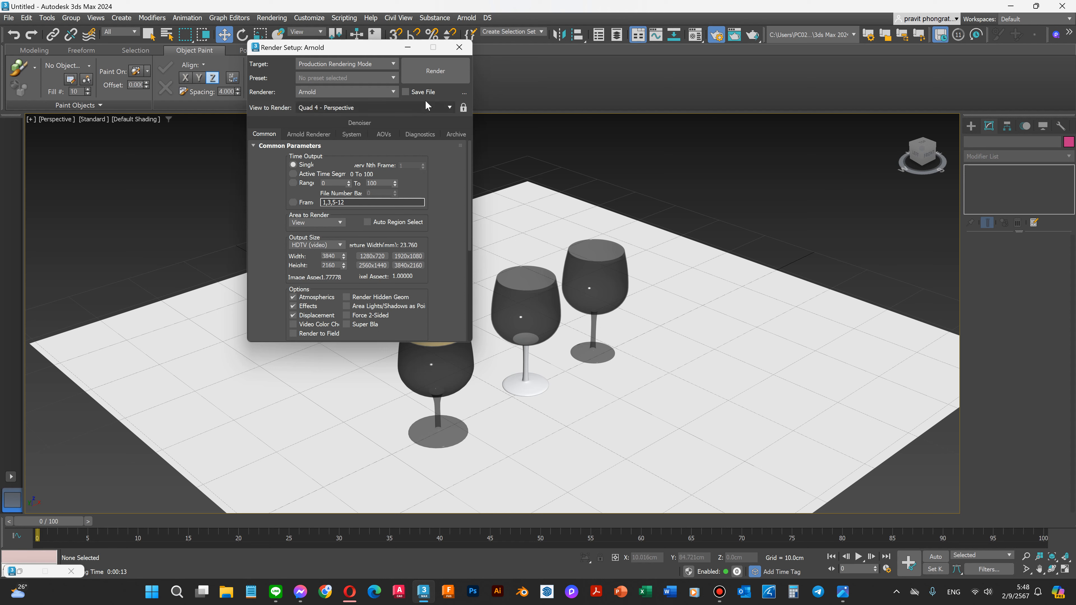
Render the perspective view with Arnold, close the render settings and examine the glasses up close in the image.
left_click(433, 70)
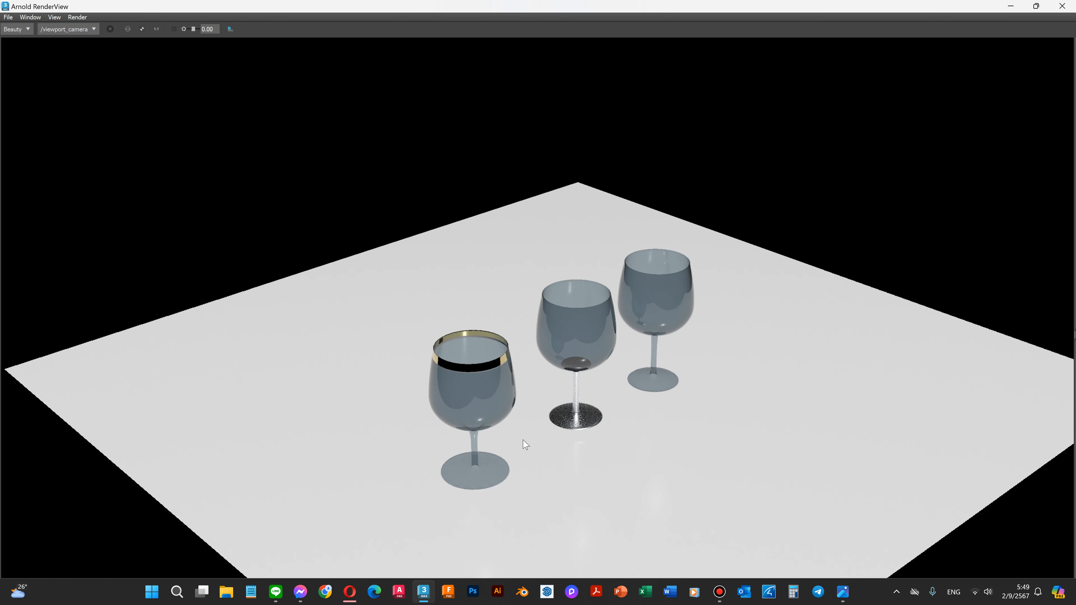
left_click(1037, 6)
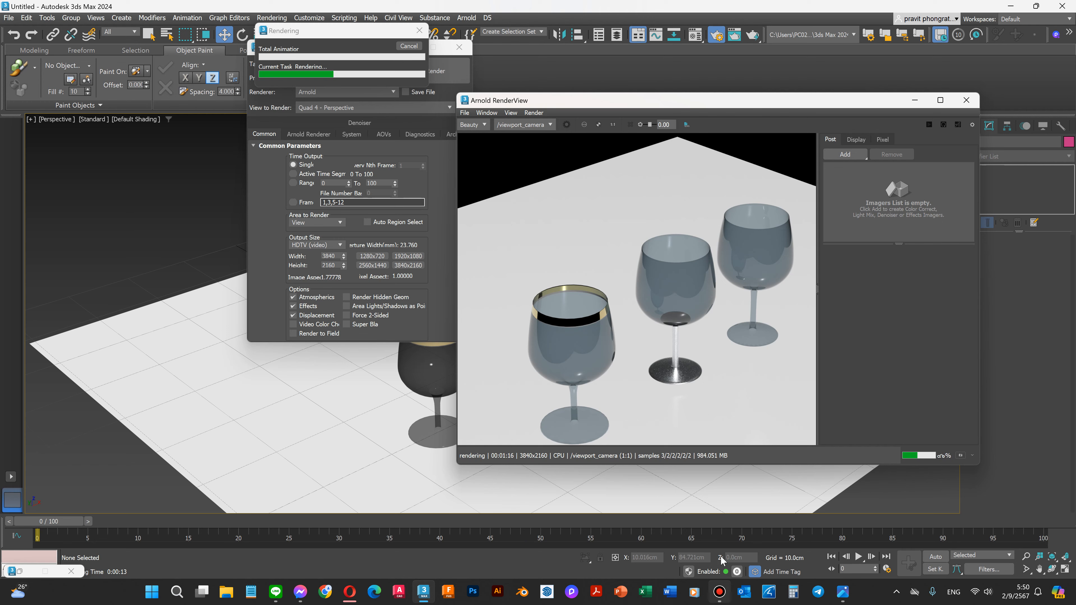
mouse_move(728, 507)
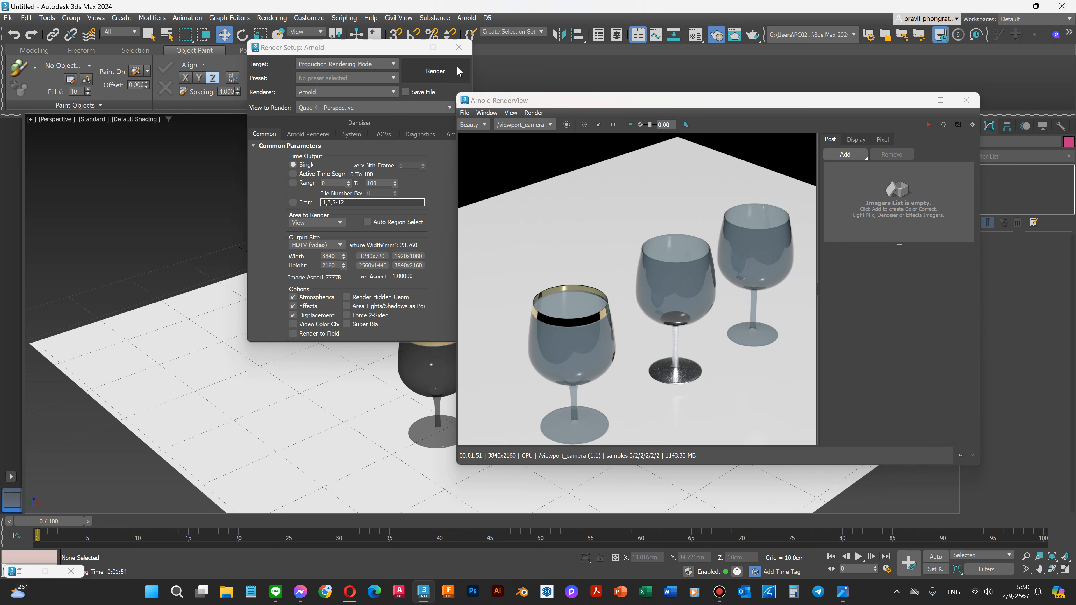
left_click(460, 47)
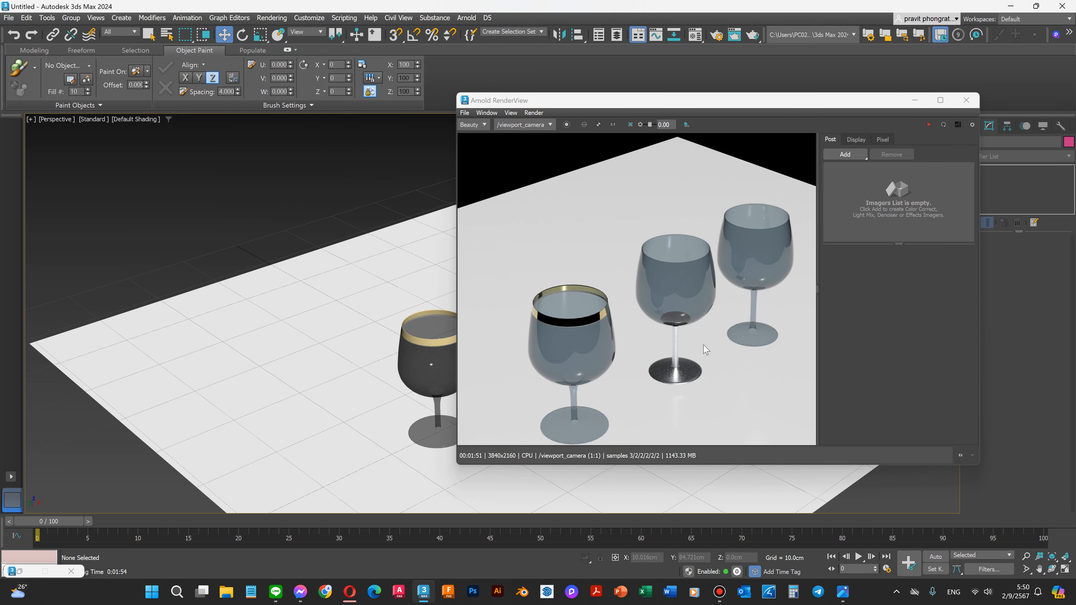
scroll(717, 356, "up", 1)
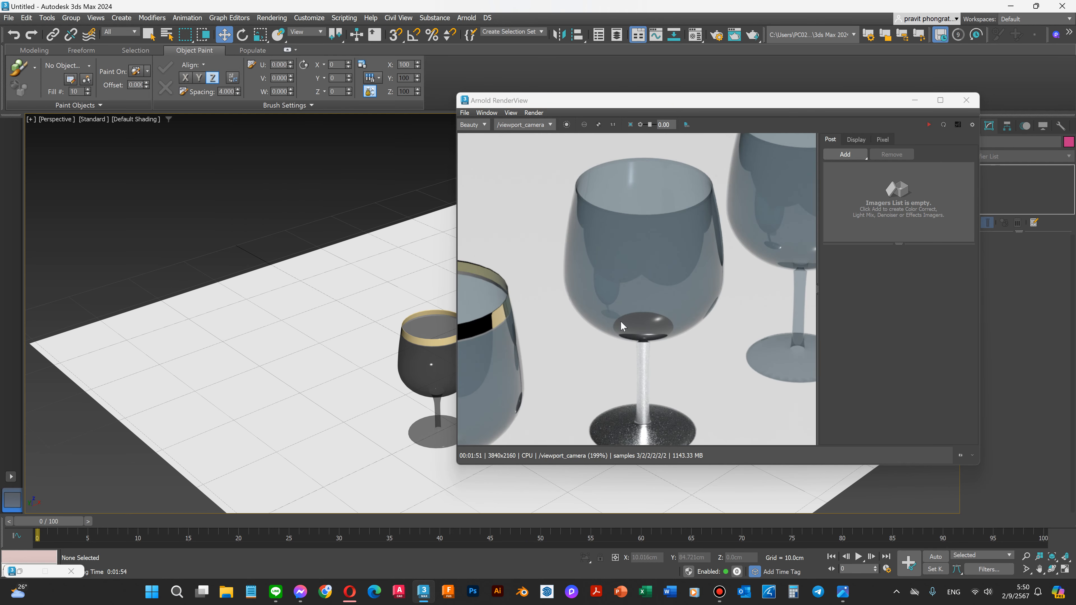
scroll(642, 331, "up", 1)
scroll(639, 305, "down", 2)
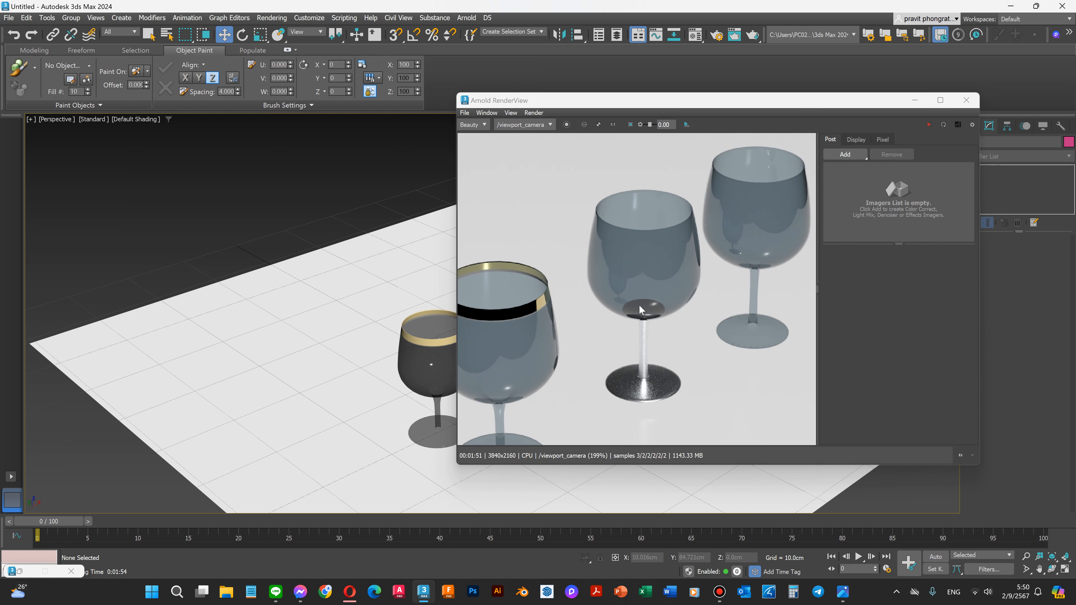
Save the rendered image to the Desktop as "wine glasses" and close the render window.
left_click(465, 112)
left_click(478, 128)
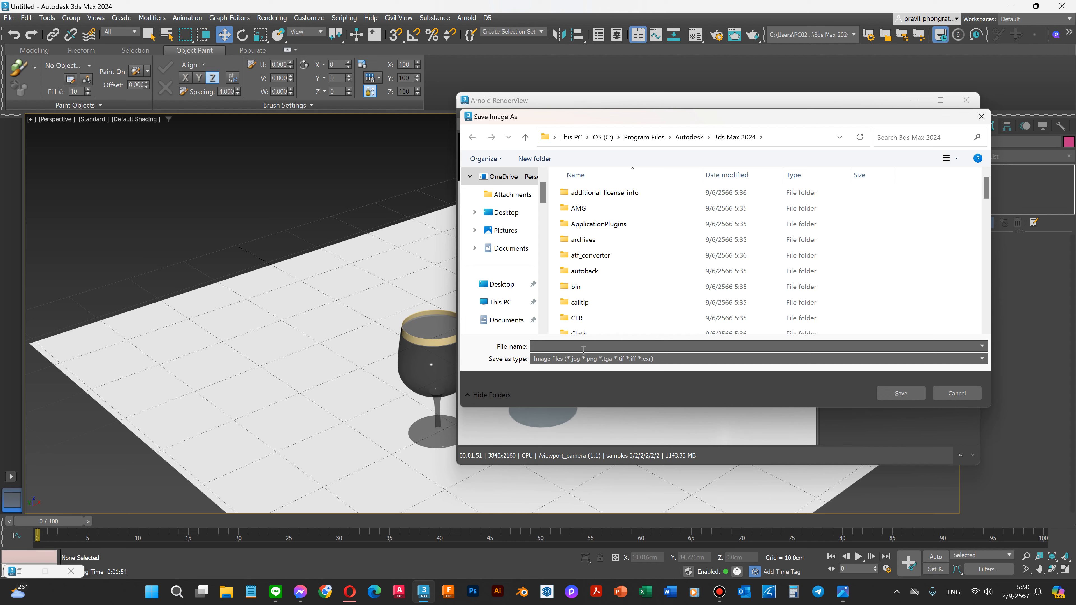
type("gla")
type("wine")
left_click(506, 214)
left_click(907, 394)
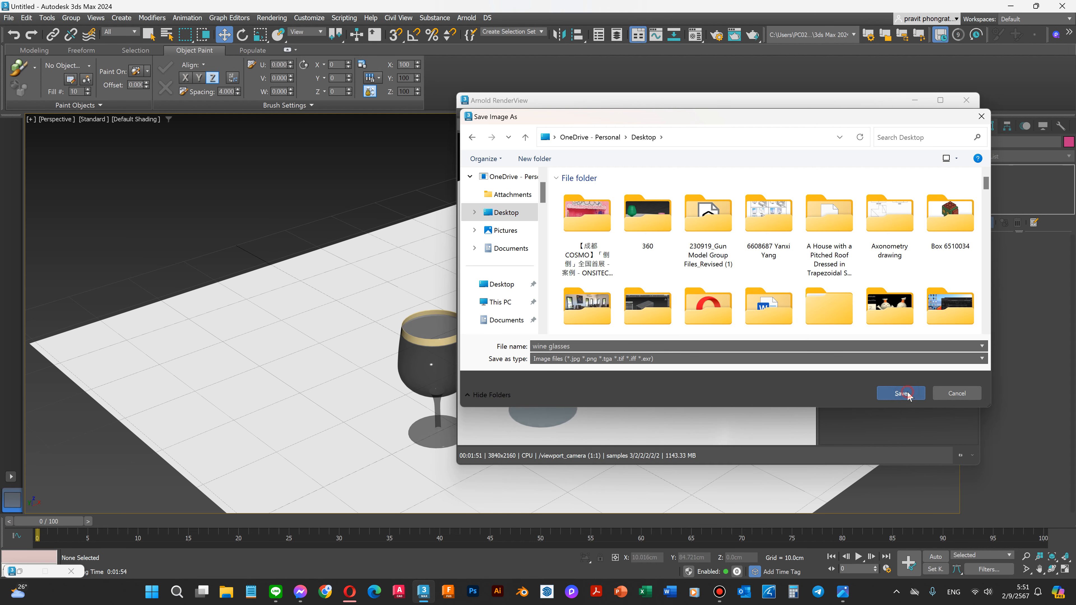
left_click(901, 393)
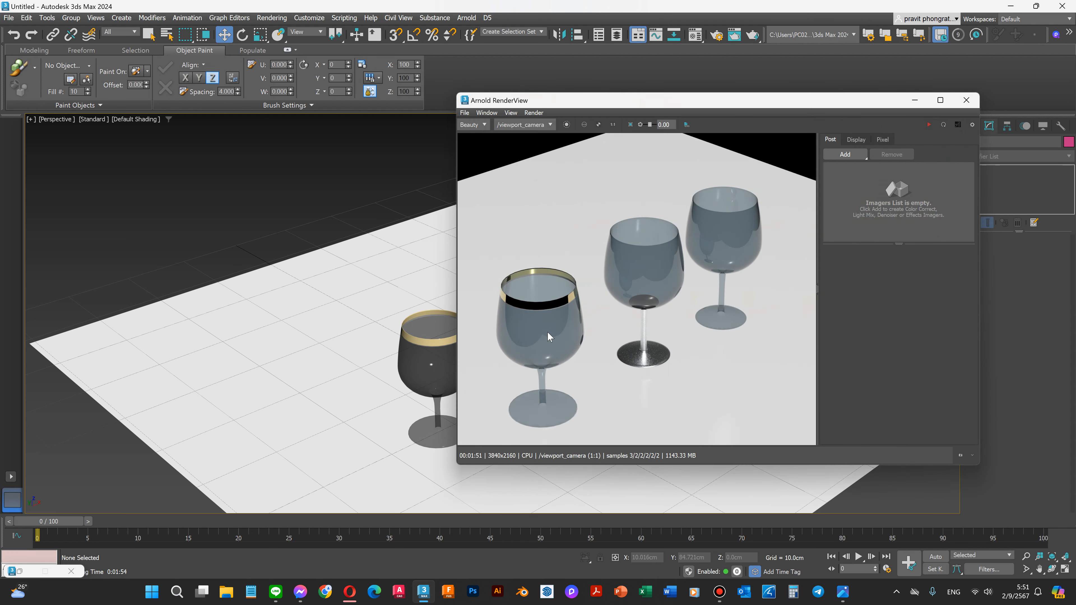
left_click(966, 100)
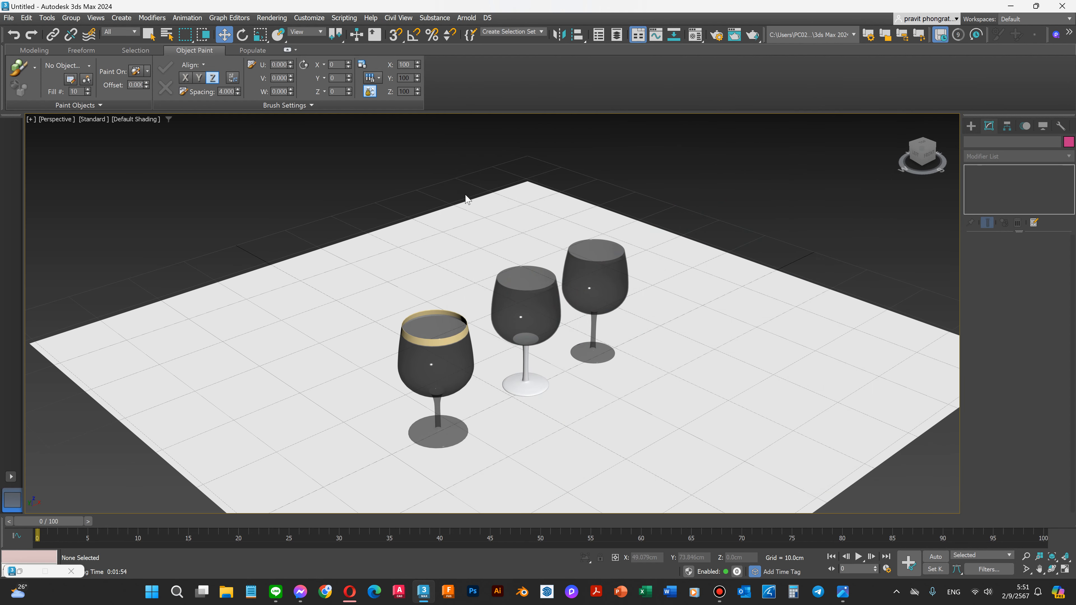
Delete the ground plane and rename the gold-rimmed glass "wine glass 01".
left_click(300, 404)
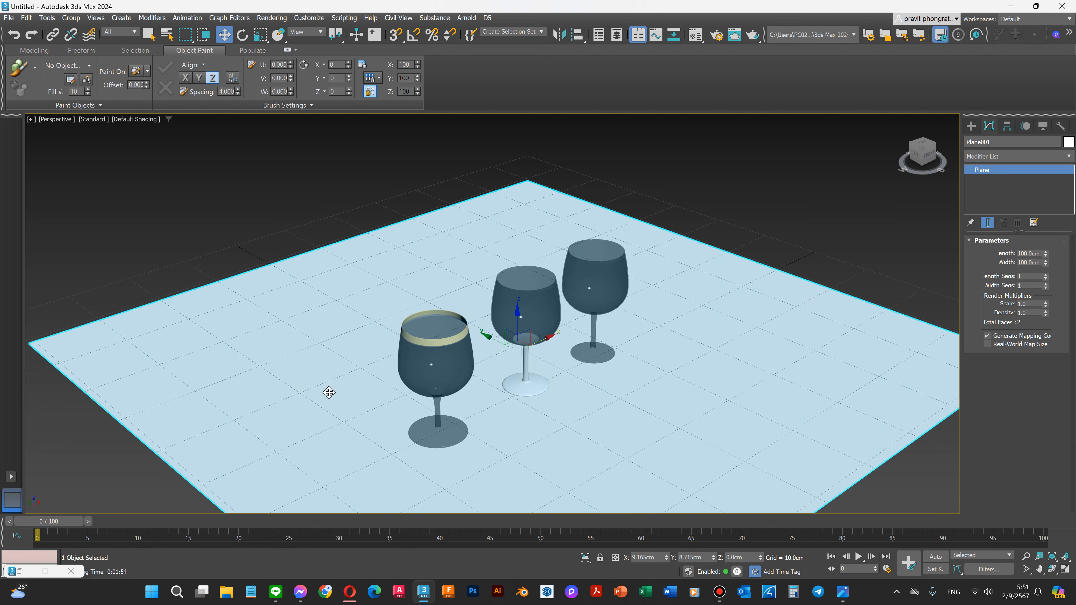
key("Delete")
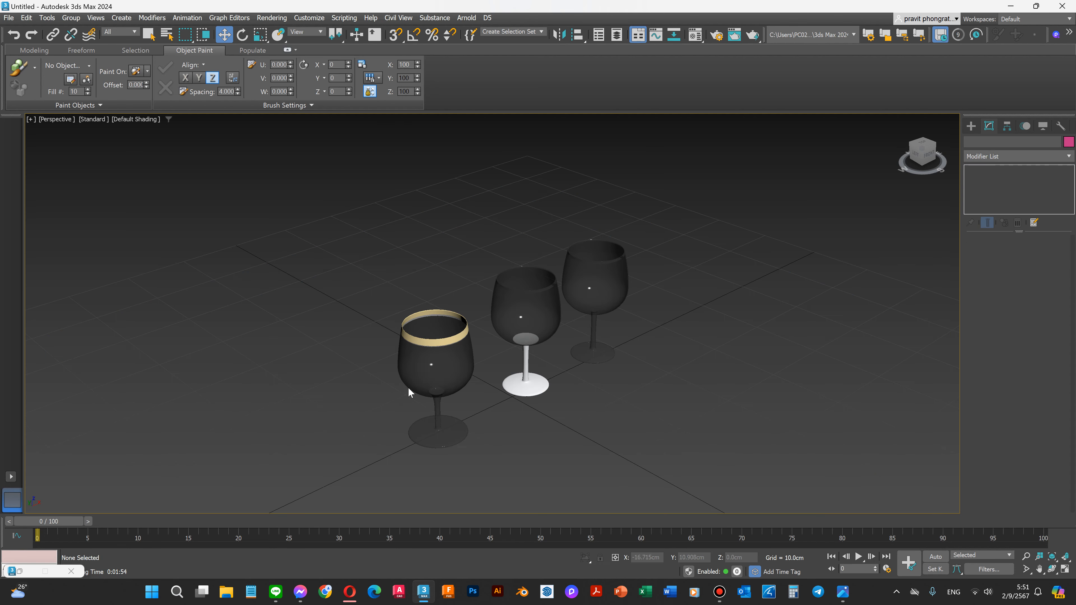
left_click(424, 376)
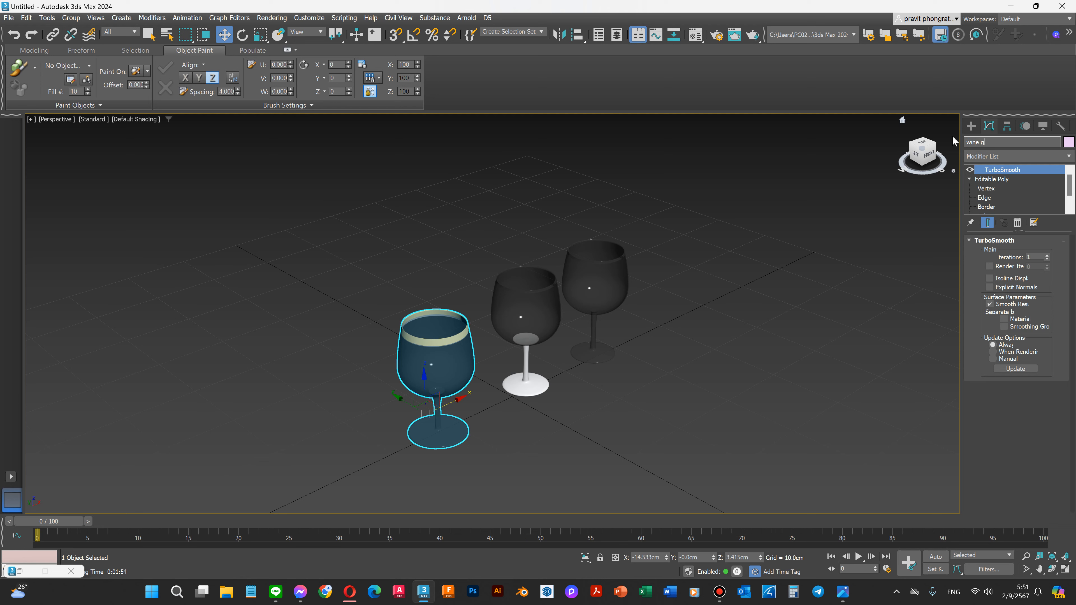
type("lass 01")
left_click(699, 329)
Rename the silver-stemmed middle glass "wine glass 02" and the plain rear glass "wine glass 03", and deselect.
left_click(512, 308)
left_click(1001, 143)
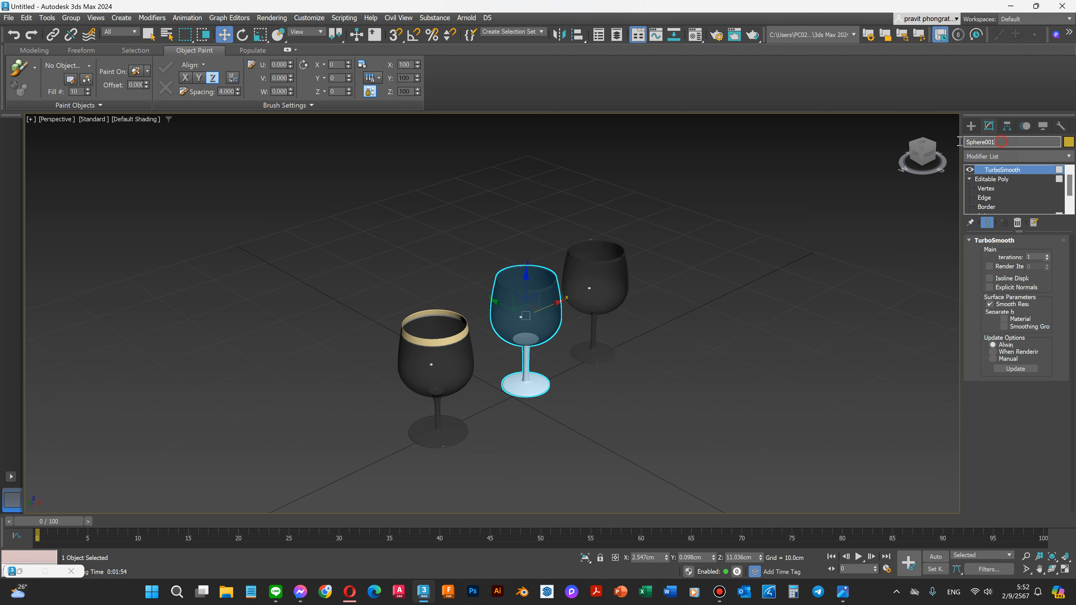
type("wine glass 0")
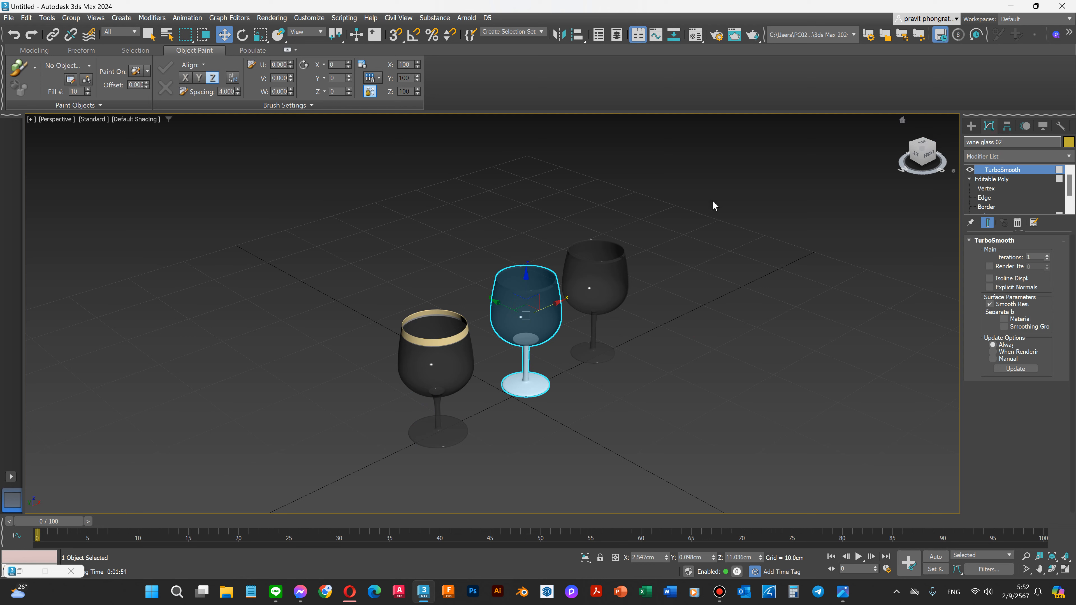
left_click(595, 293)
left_click(1003, 143)
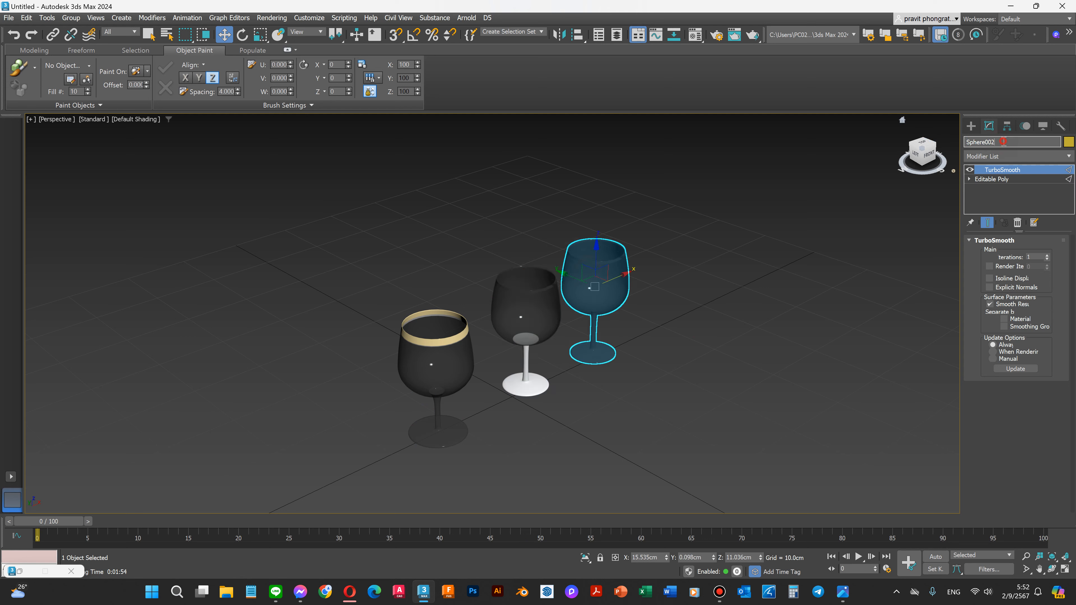
type("wine glass 0")
left_click(728, 272)
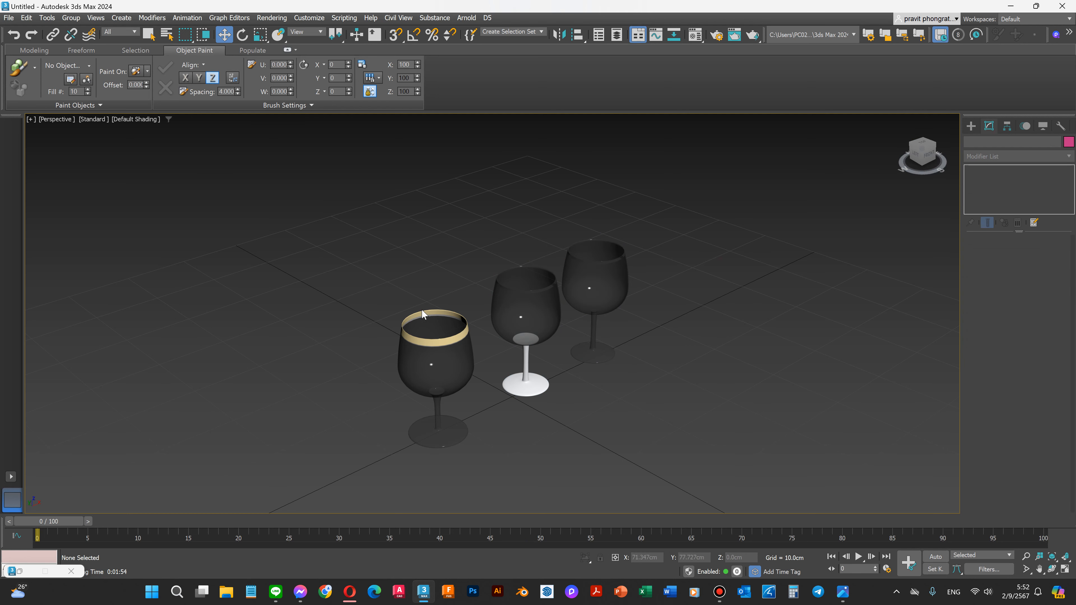
Save the scene as "wine glasses" in 3ds Max format in the Desktop's "marble table" folder.
scroll(524, 356, "up", 3)
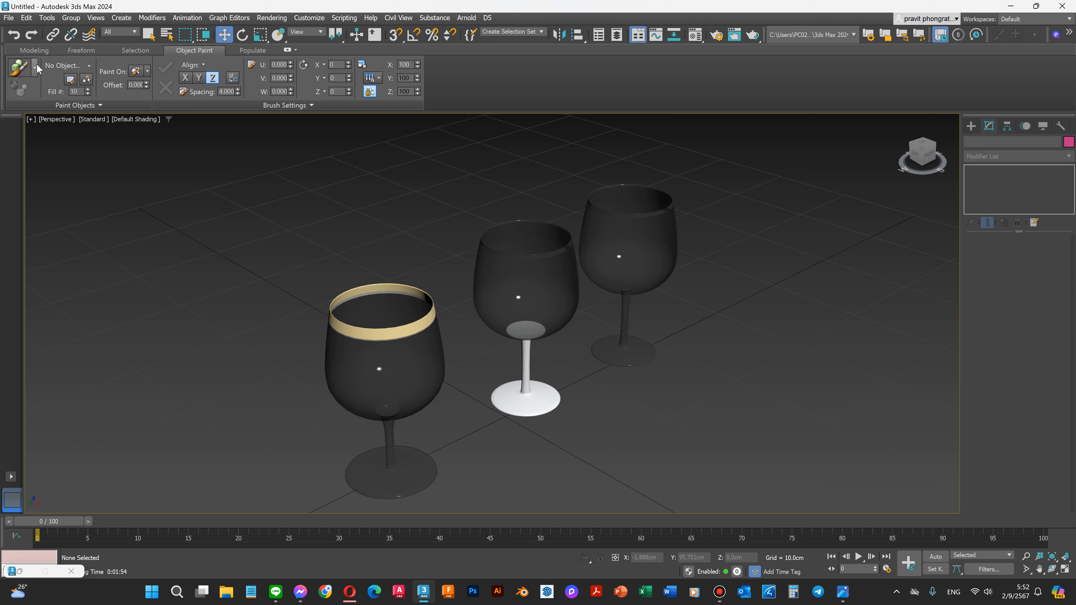
left_click(8, 18)
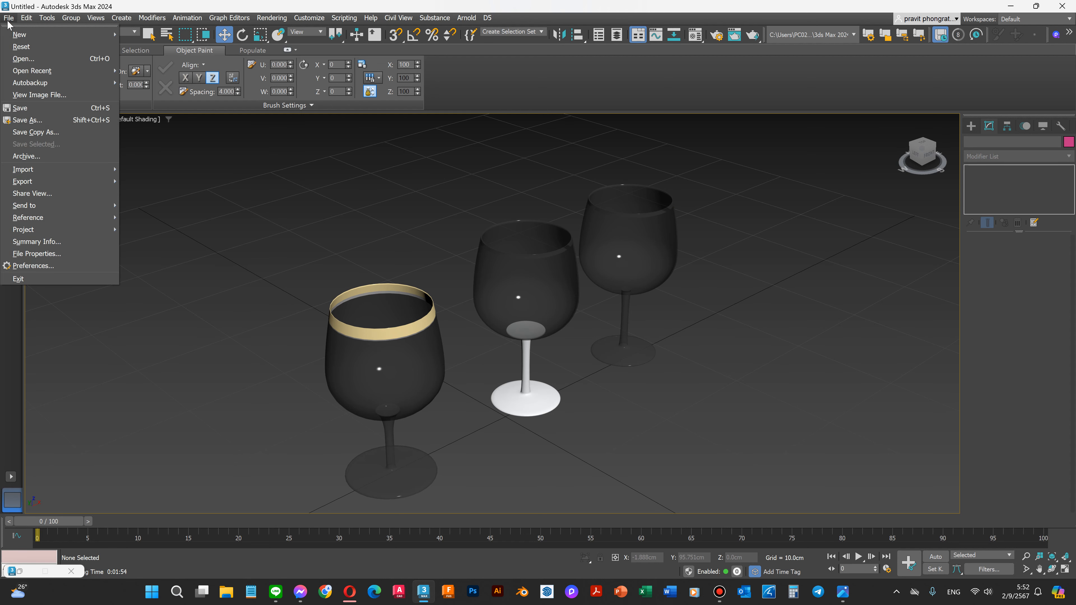
left_click(26, 110)
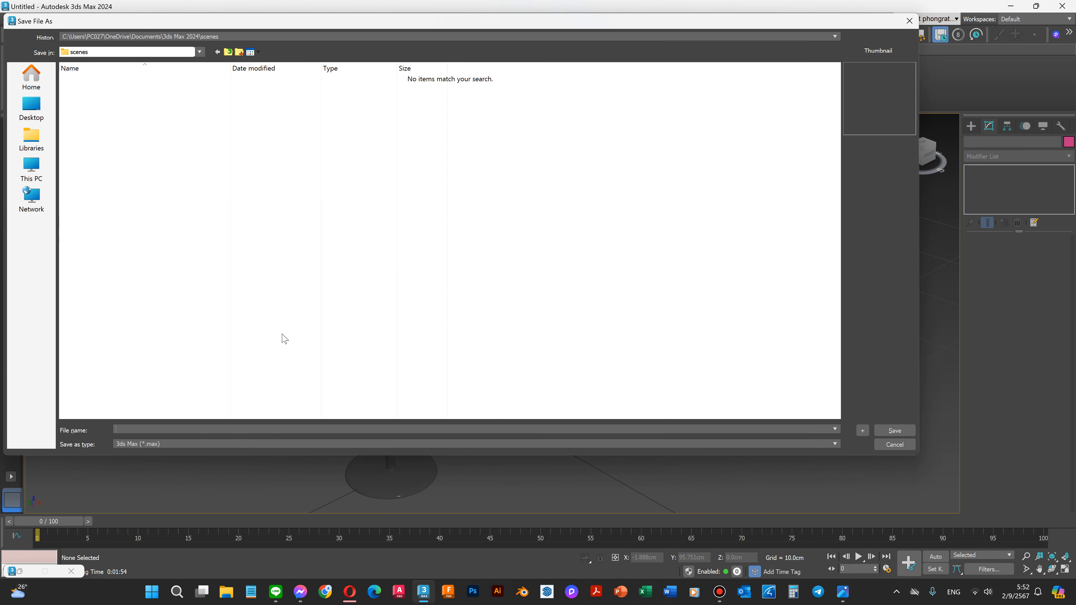
type("wine glass 0")
left_click(31, 108)
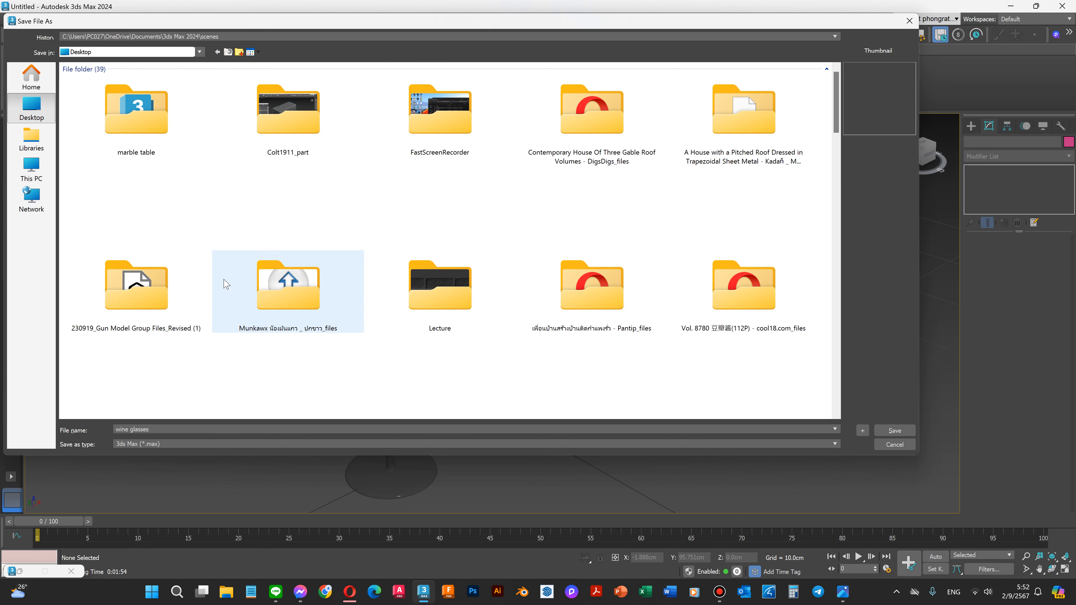
double_click(137, 128)
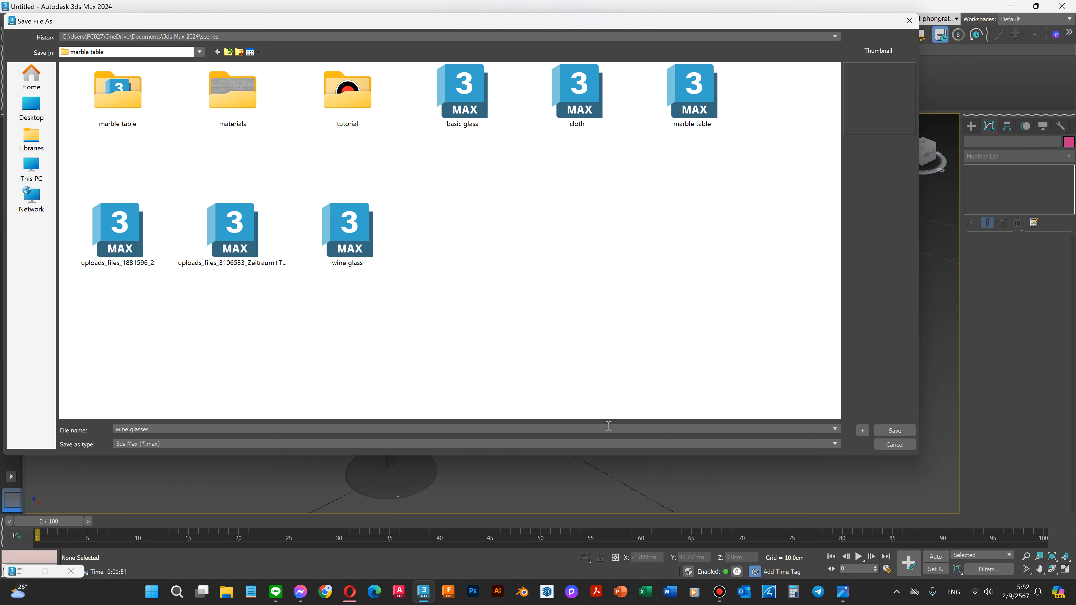
left_click(893, 431)
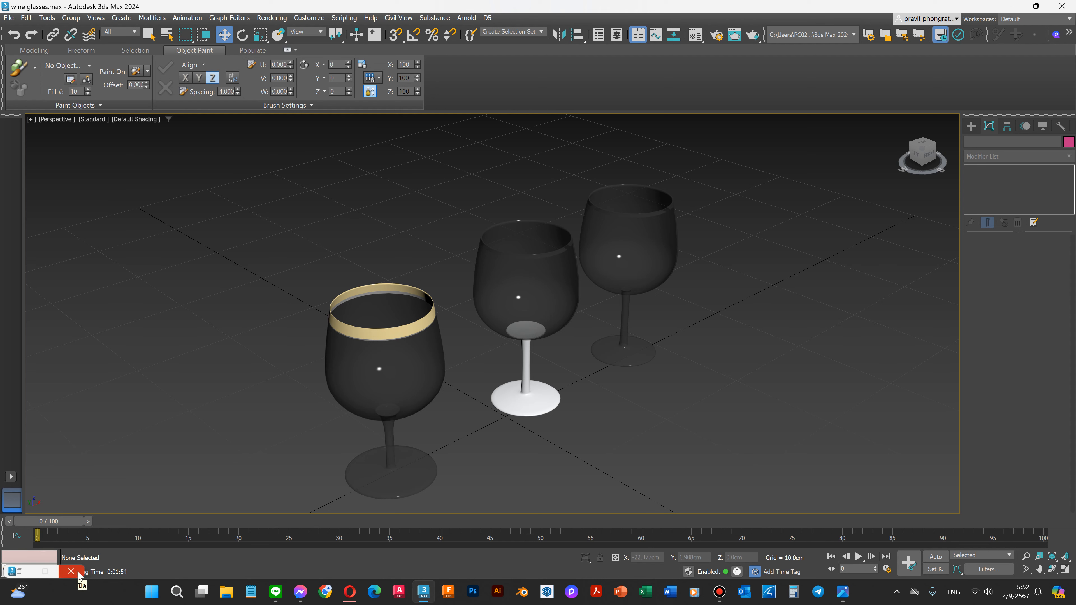
Even out the glass spacing by moving the middle glass to about X 0.3 cm and the rear glass to about X 14.6 cm.
left_click(554, 400)
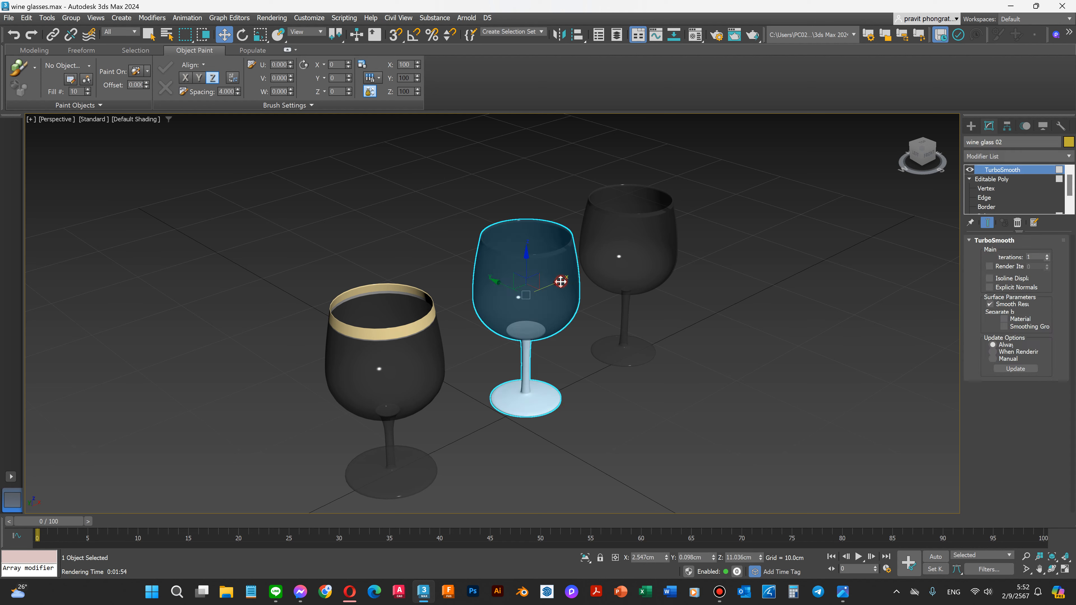
left_click_drag(559, 281, 547, 294)
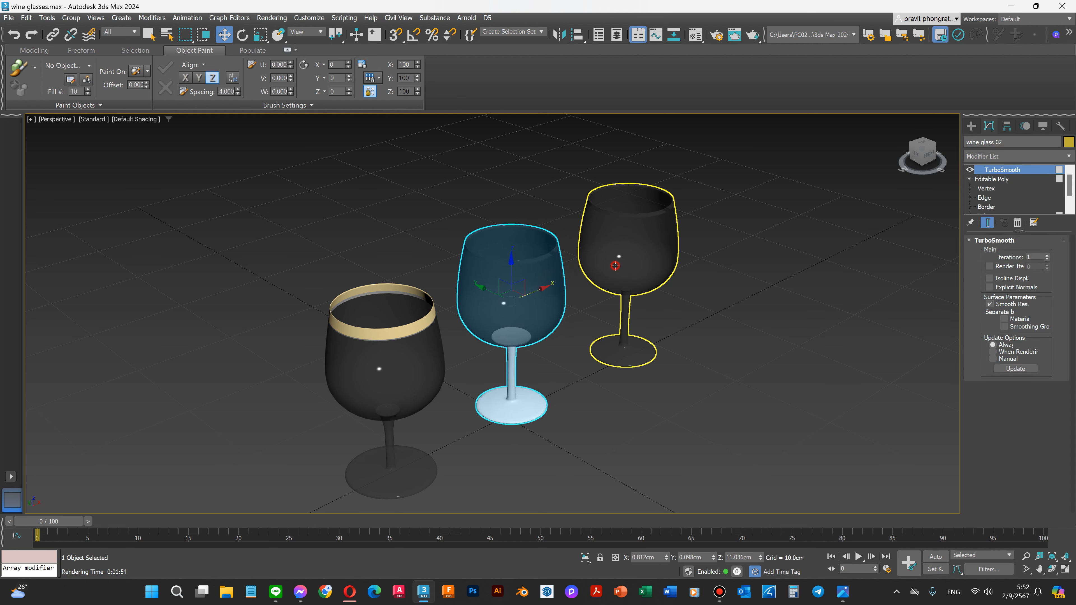
left_click(617, 267)
left_click_drag(658, 245, 650, 248)
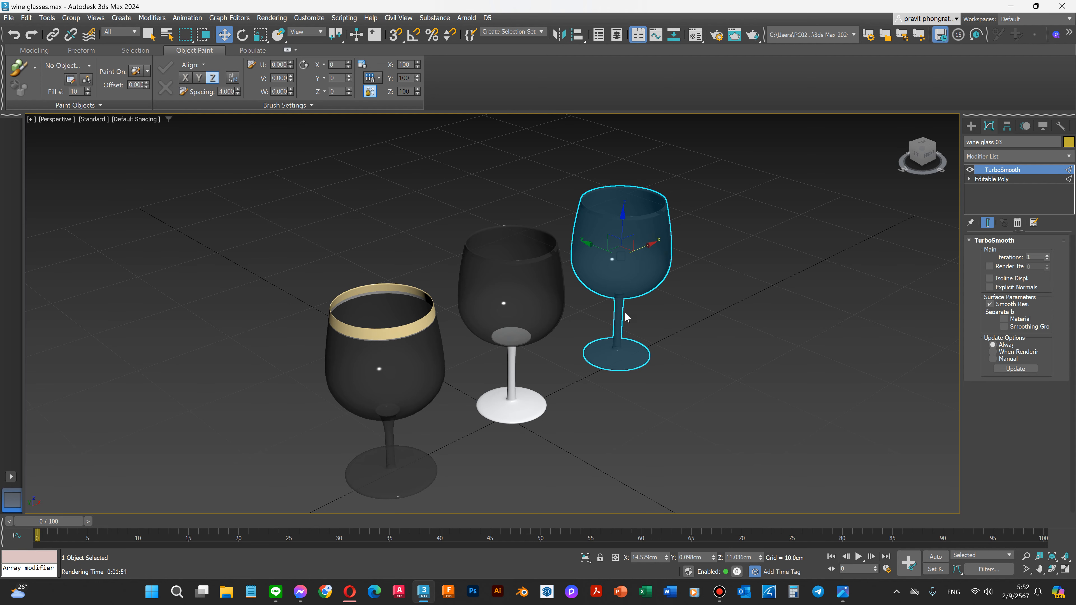
left_click(676, 415)
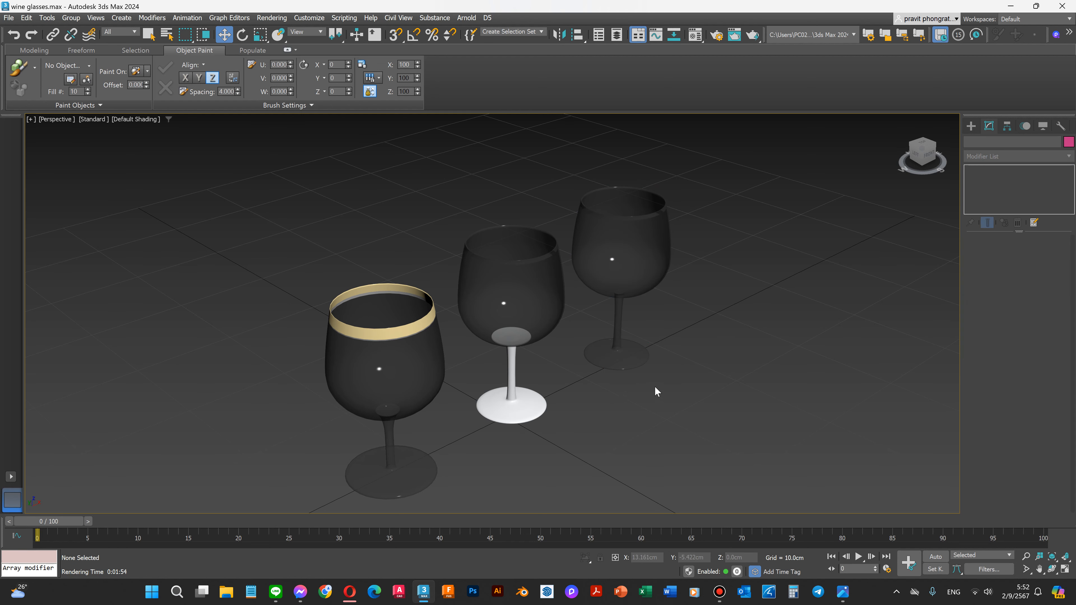
left_click(516, 305)
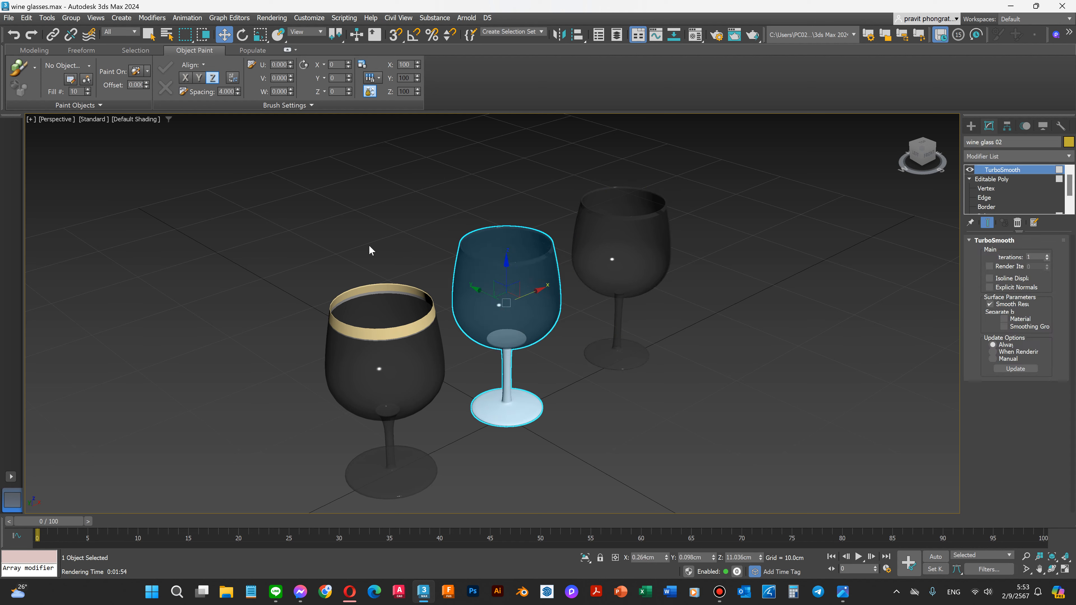
Deselect the middle glass and archive the scene as "wine glasses" in 3ds Max Archive (*.zip) format in the "marble table" folder.
left_click(309, 225)
left_click(8, 18)
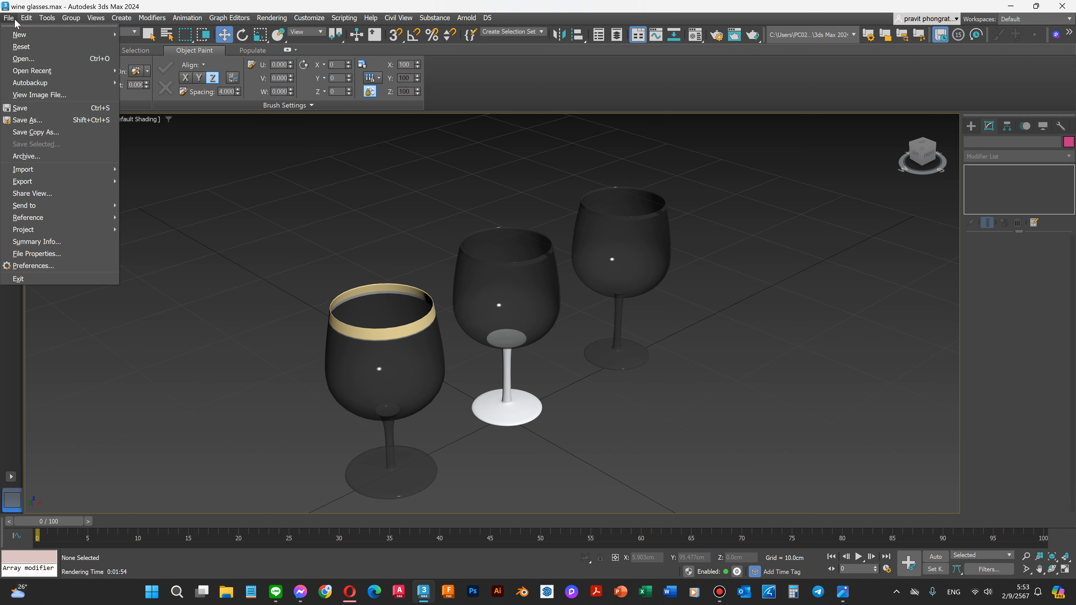
left_click(36, 158)
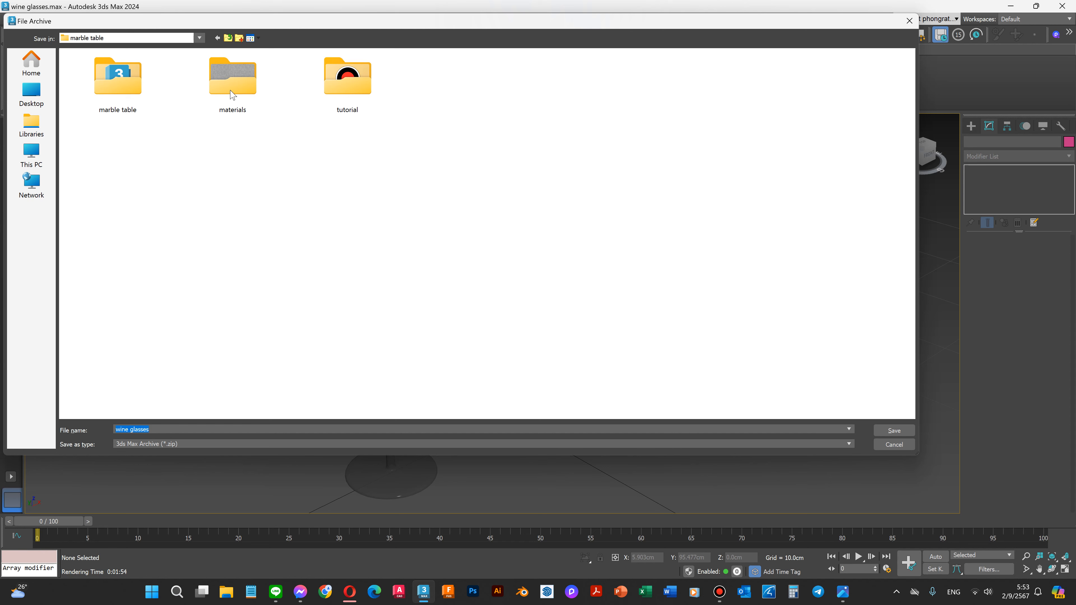
left_click(894, 432)
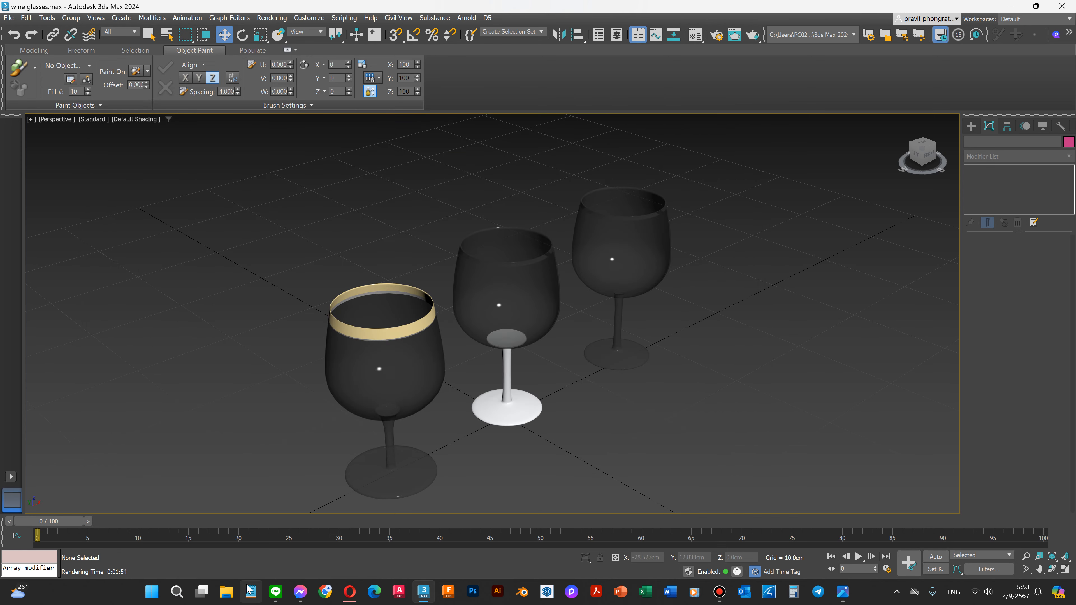
Switch to File Explorer and open the "marble table" folder at its "wine glasses" zip archive.
left_click(224, 598)
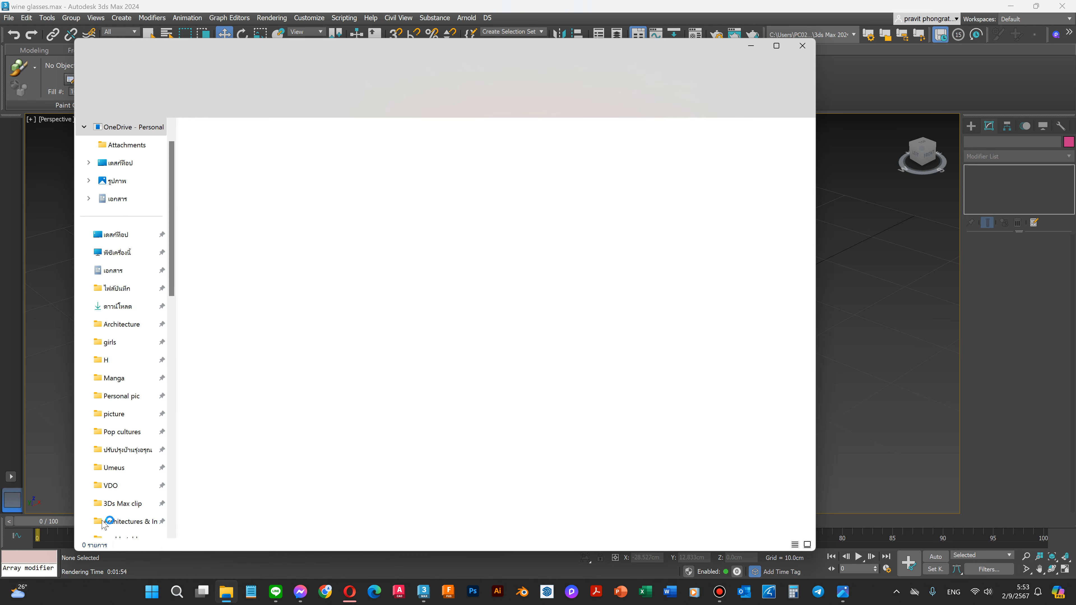
scroll(114, 401, "down", 5)
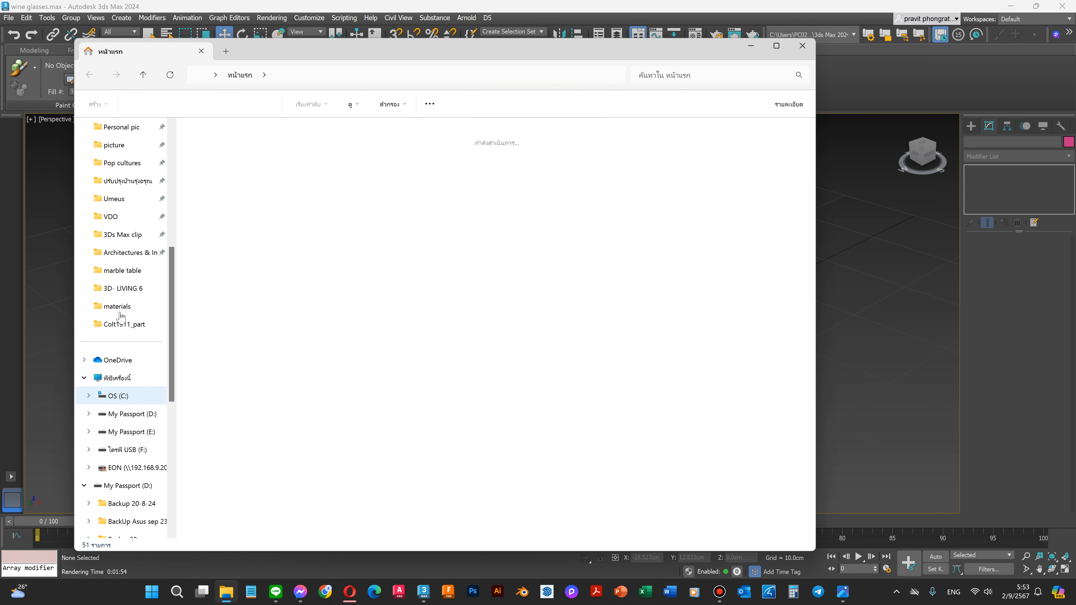
left_click(120, 271)
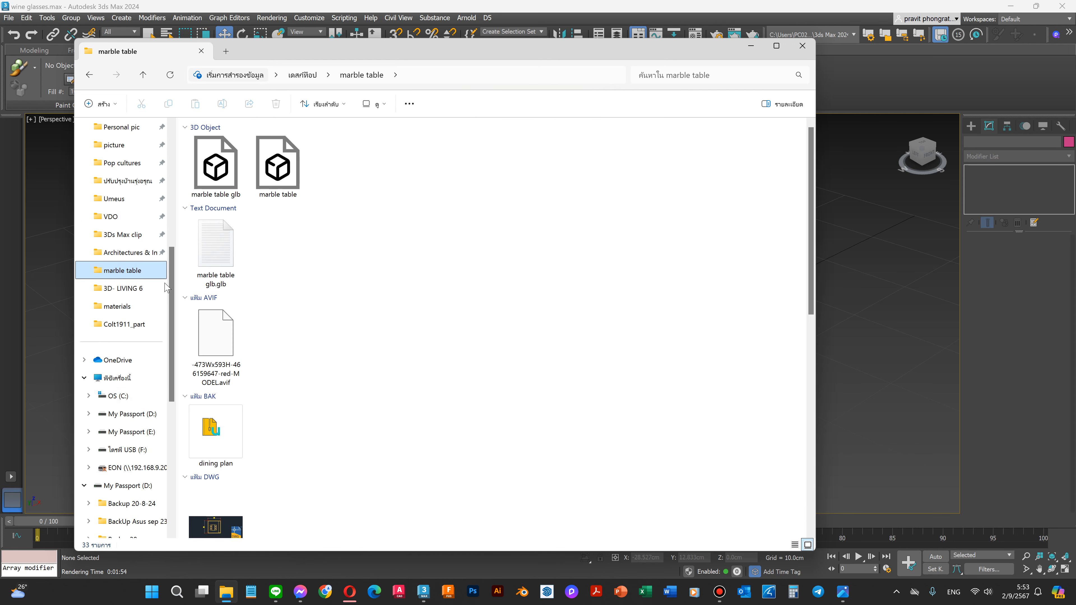
scroll(349, 274, "down", 5)
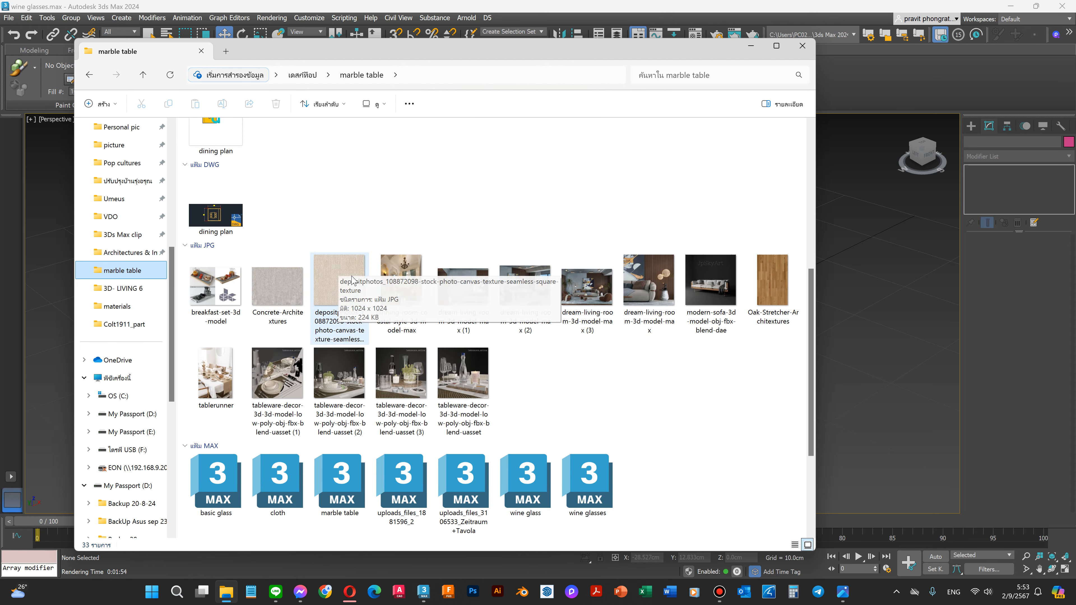
scroll(352, 281, "down", 6)
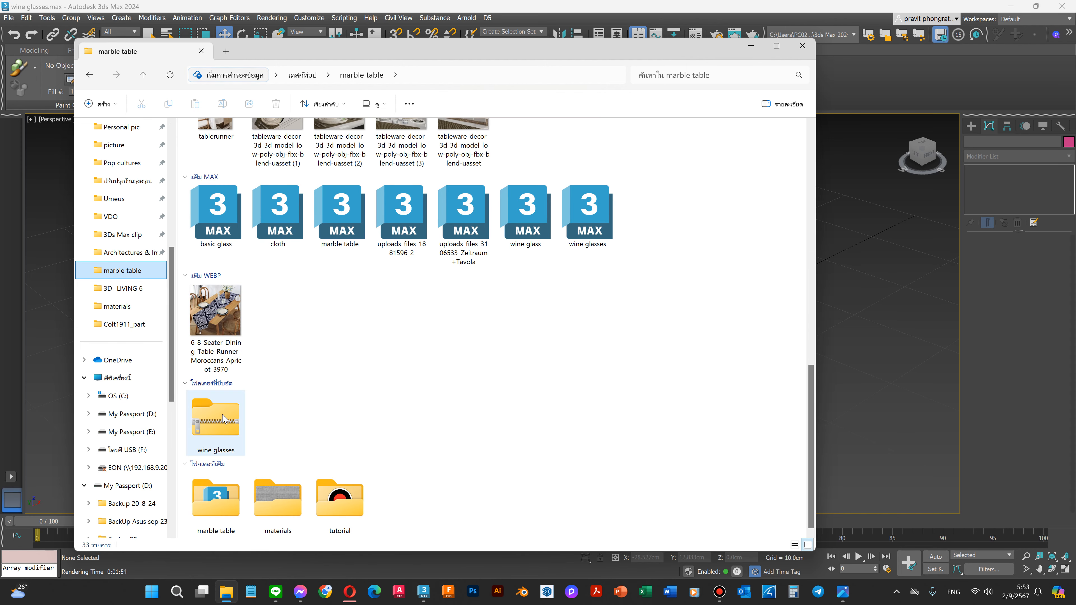
Extract the "wine glasses" zip archive with WinRAR into its own "wine glasses" folder.
left_click(225, 429)
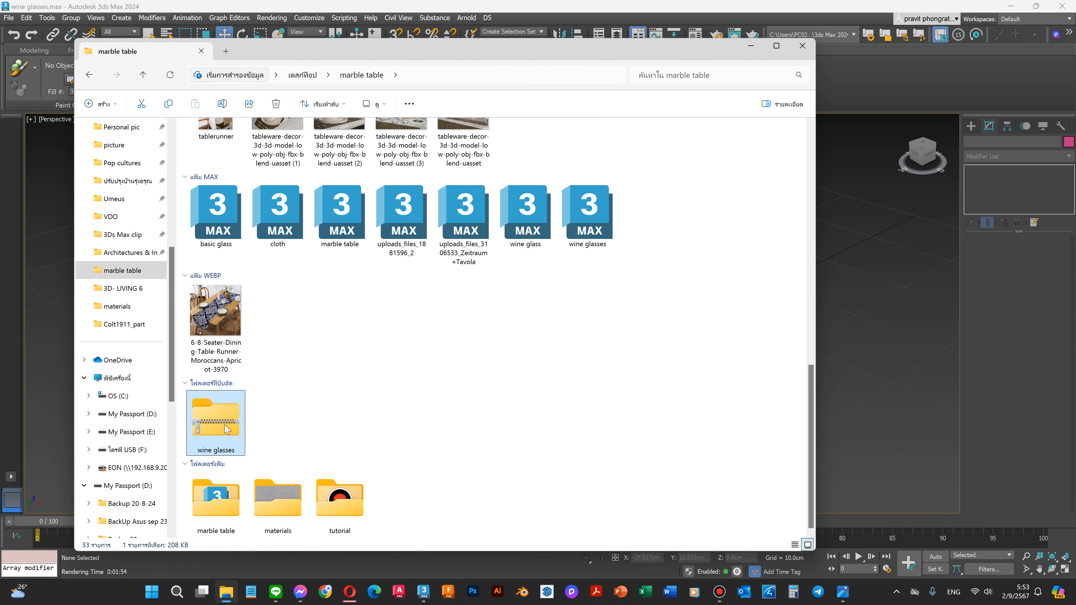
right_click(225, 429)
mouse_move(348, 398)
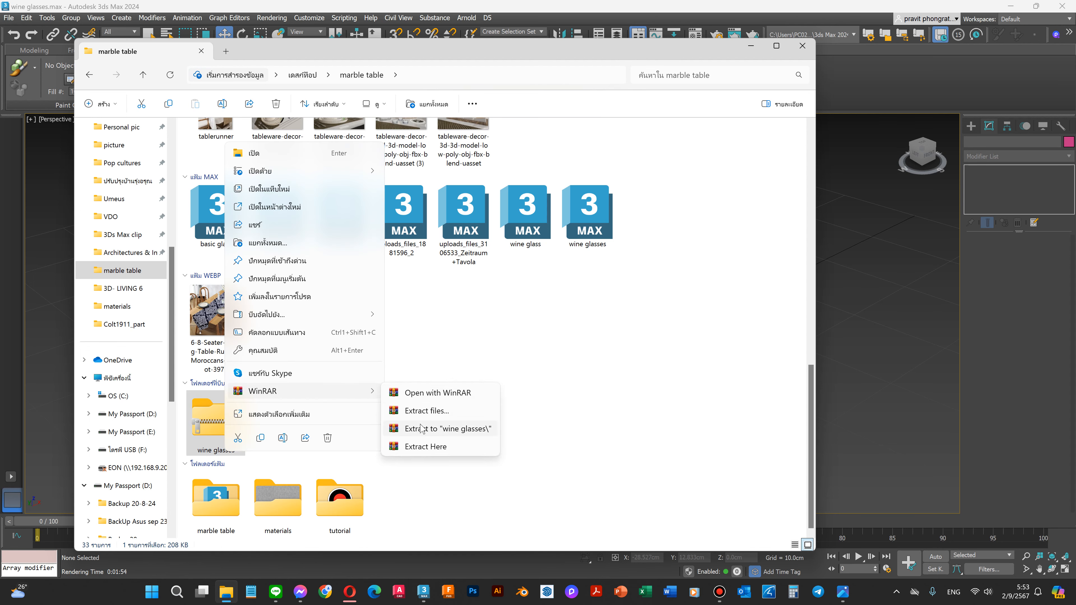
left_click(422, 429)
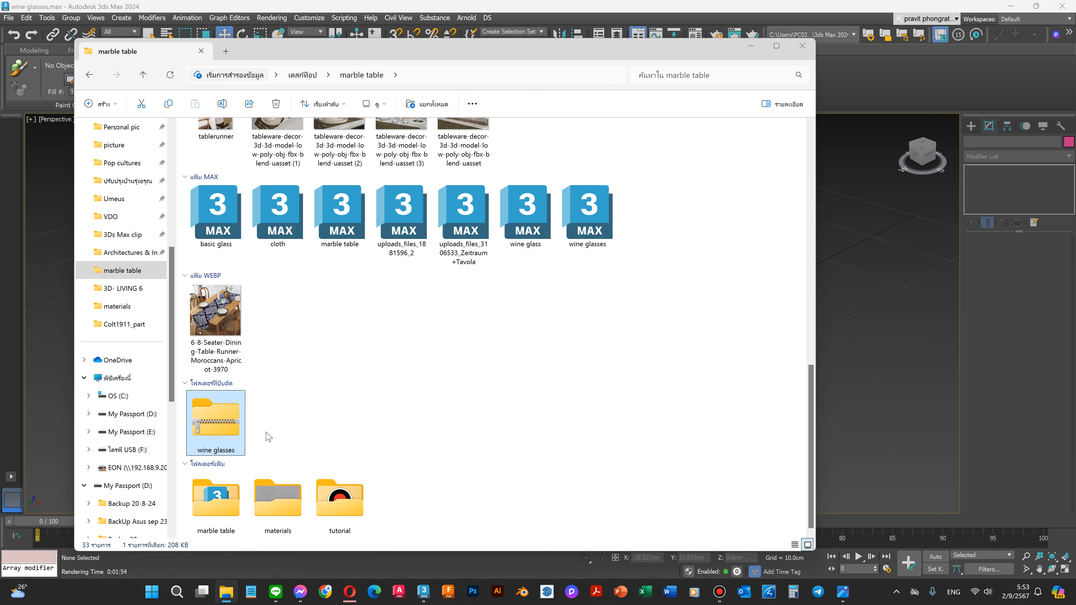
scroll(394, 398, "up", 3)
scroll(394, 399, "down", 3)
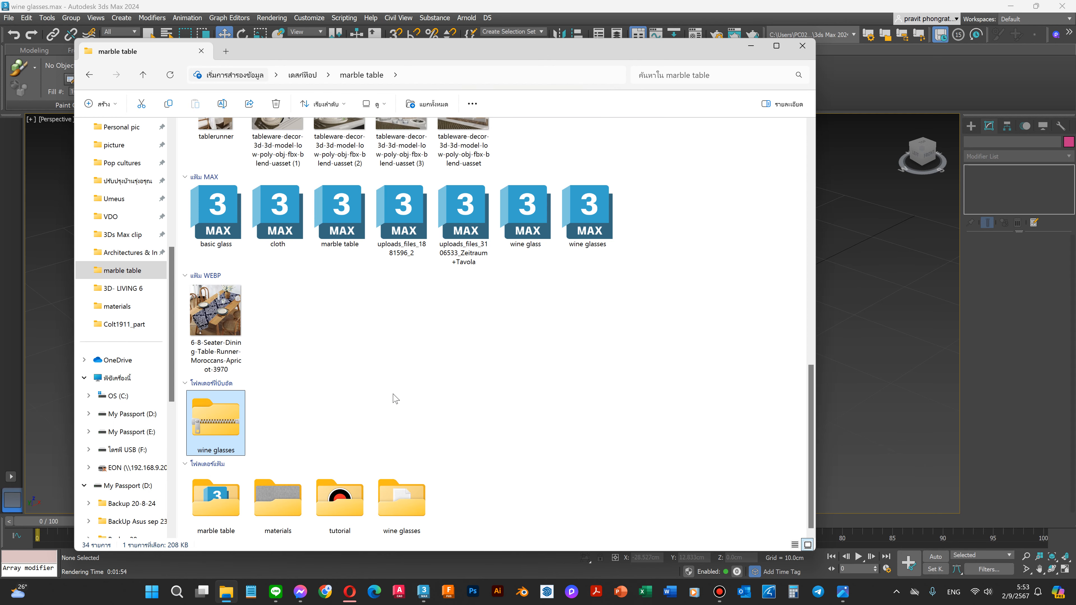
Examine the files in the extracted "wine glasses" folder, go back to "marble table", and switch back to 3ds Max.
double_click(396, 488)
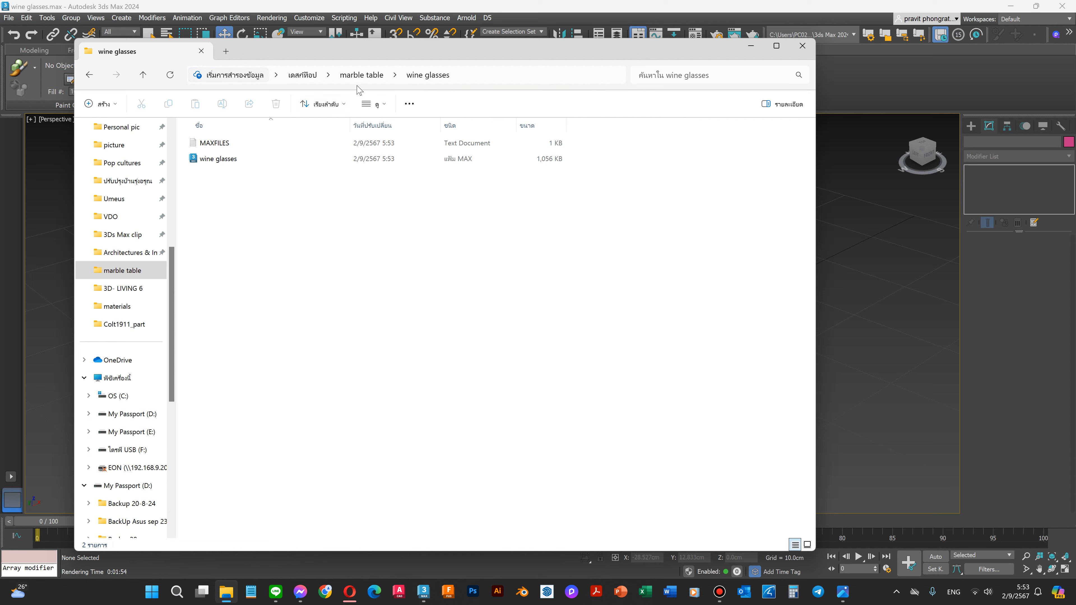
left_click(361, 75)
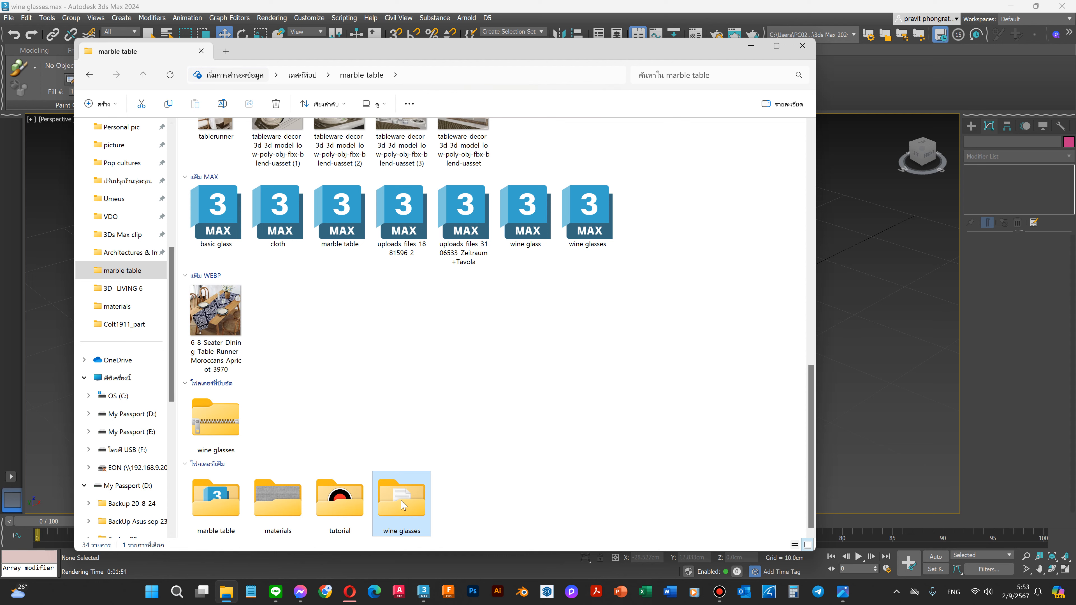
mouse_move(401, 506)
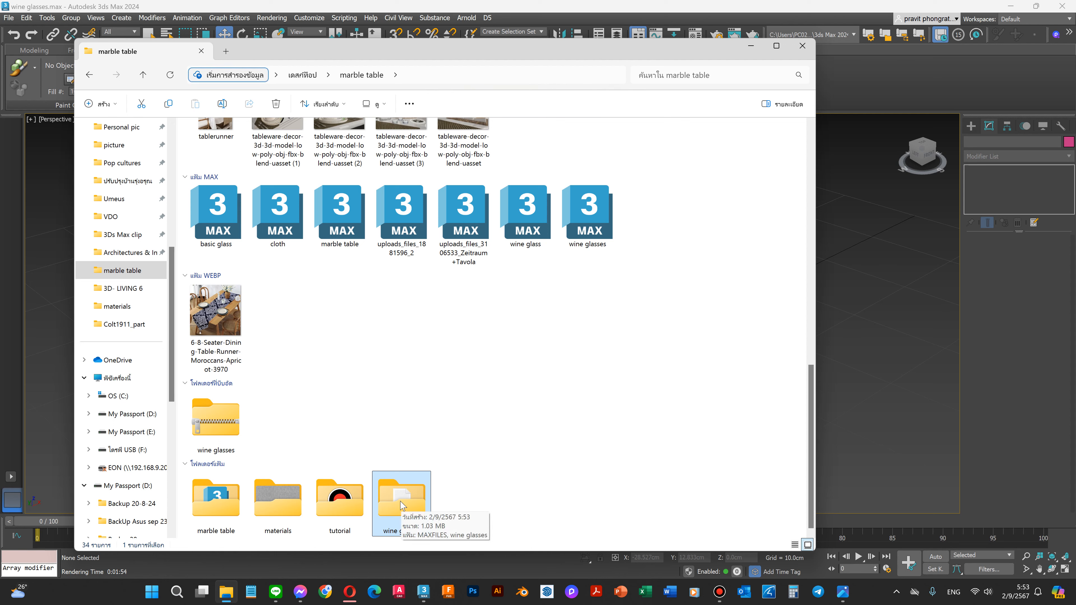
left_click(293, 514)
left_click(403, 511)
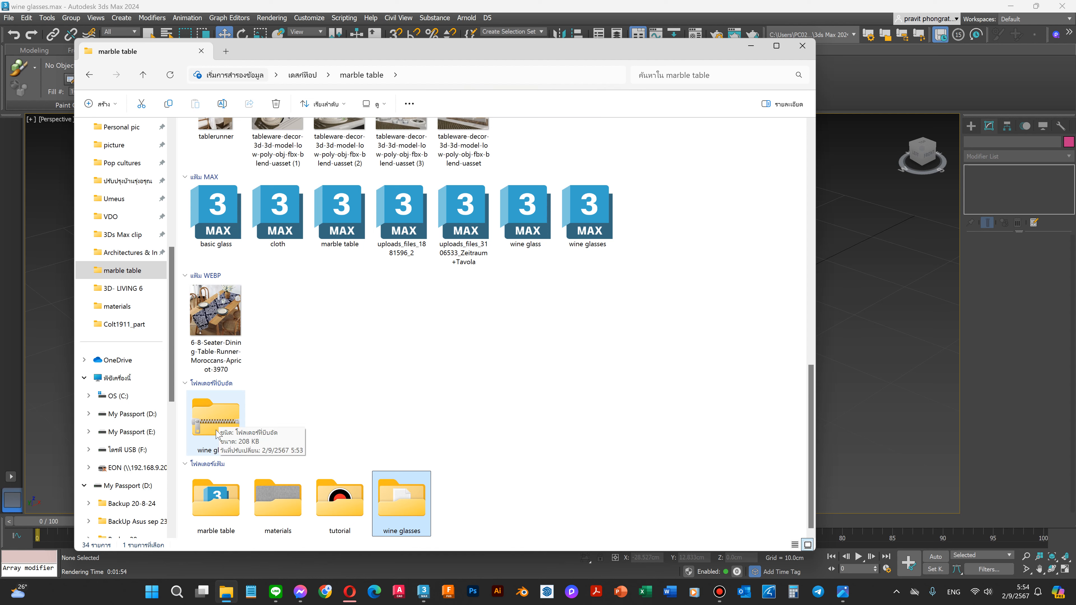
double_click(409, 501)
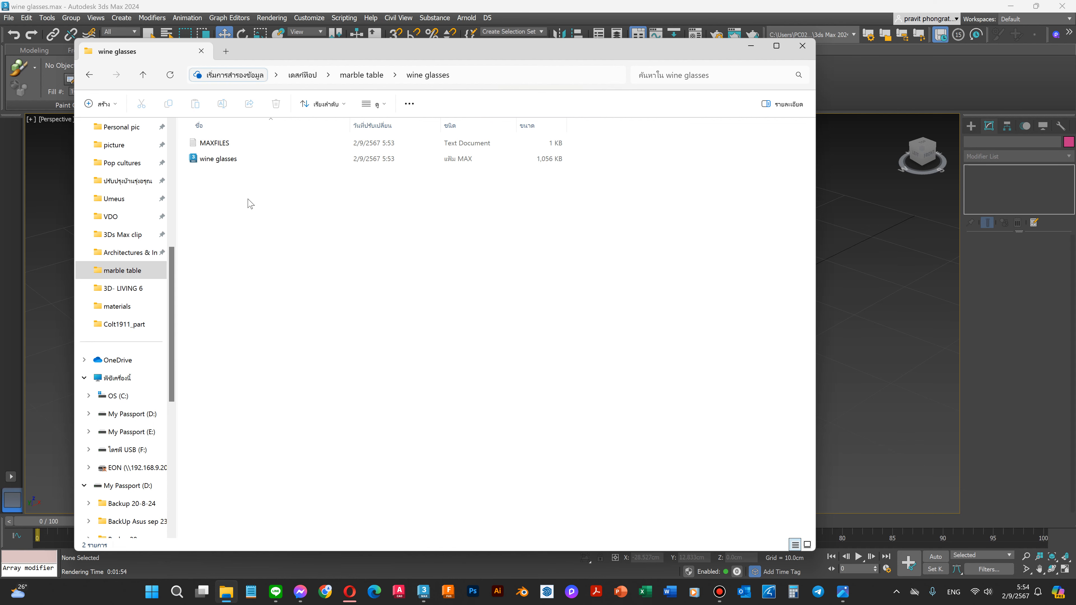
left_click(362, 75)
left_click(842, 68)
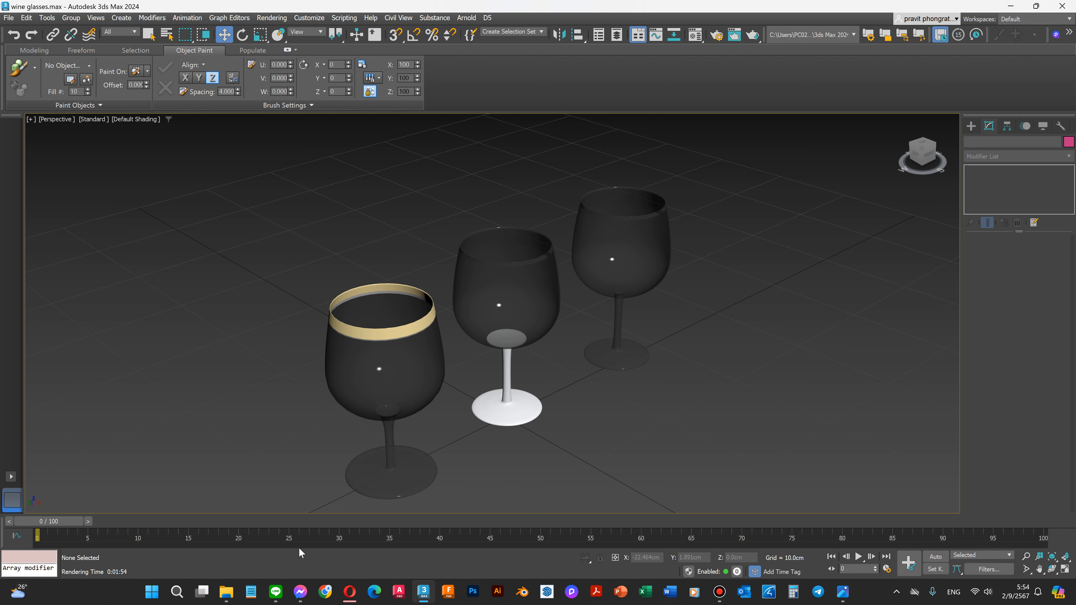
Look through the Physical Material presets in the Material Editor and close the editor without choosing one.
key("m")
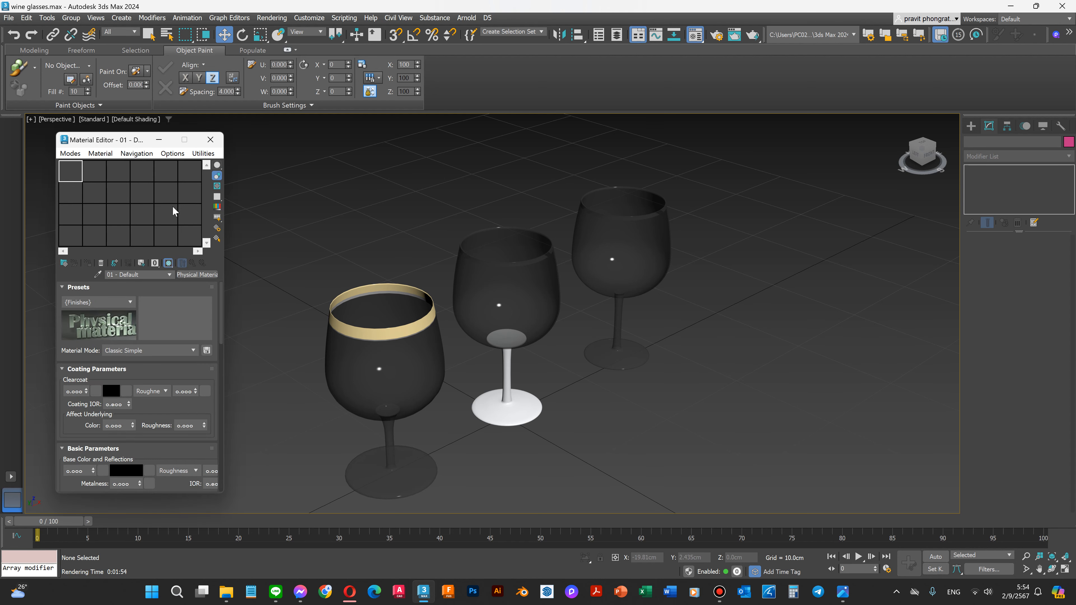
left_click_drag(78, 142, 113, 134)
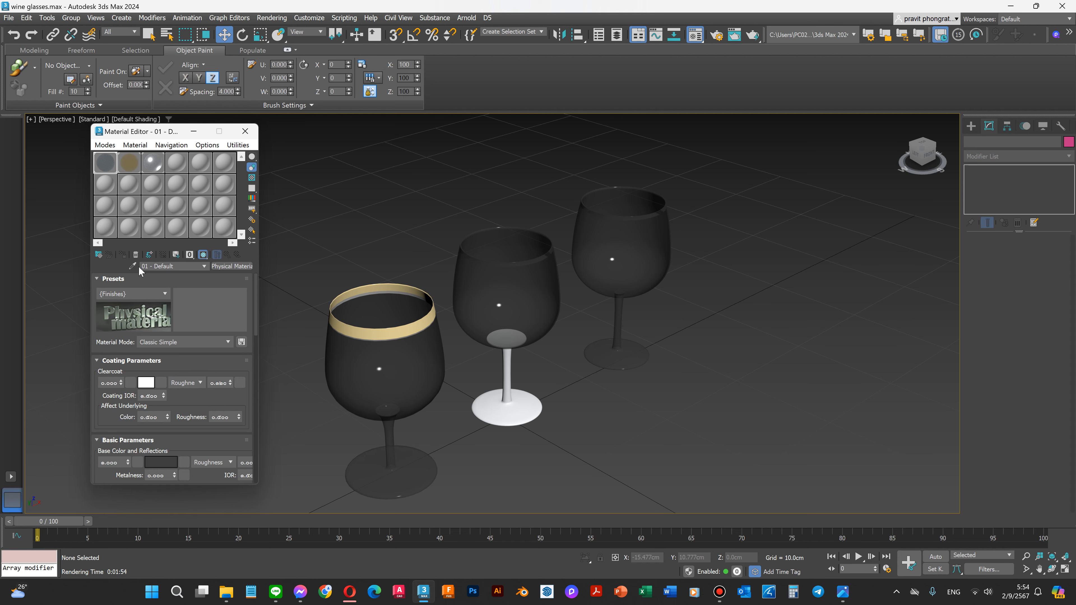
left_click(165, 293)
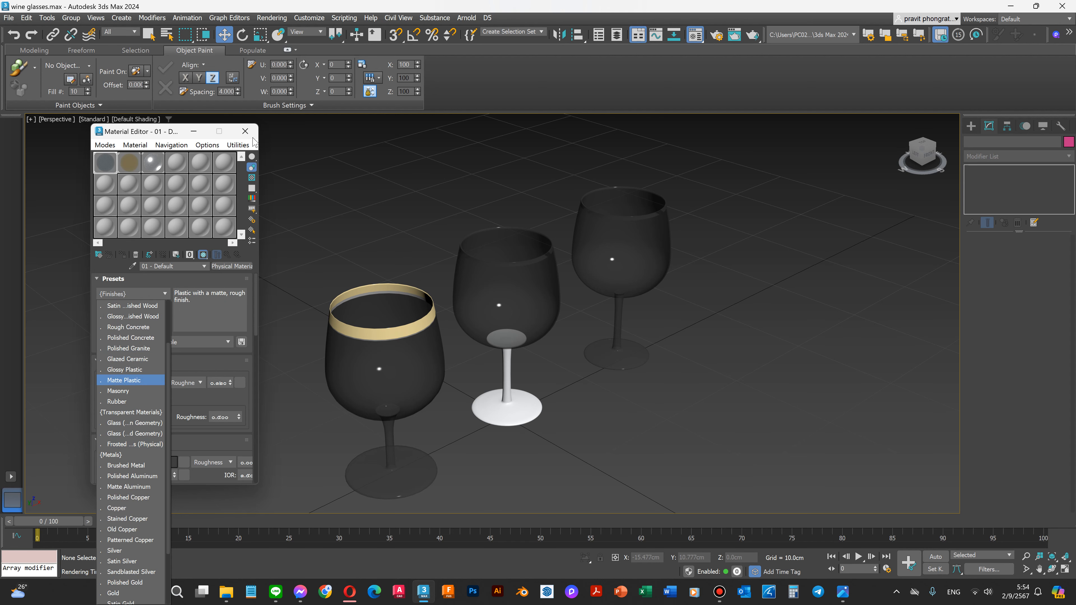
left_click(247, 131)
left_click(247, 132)
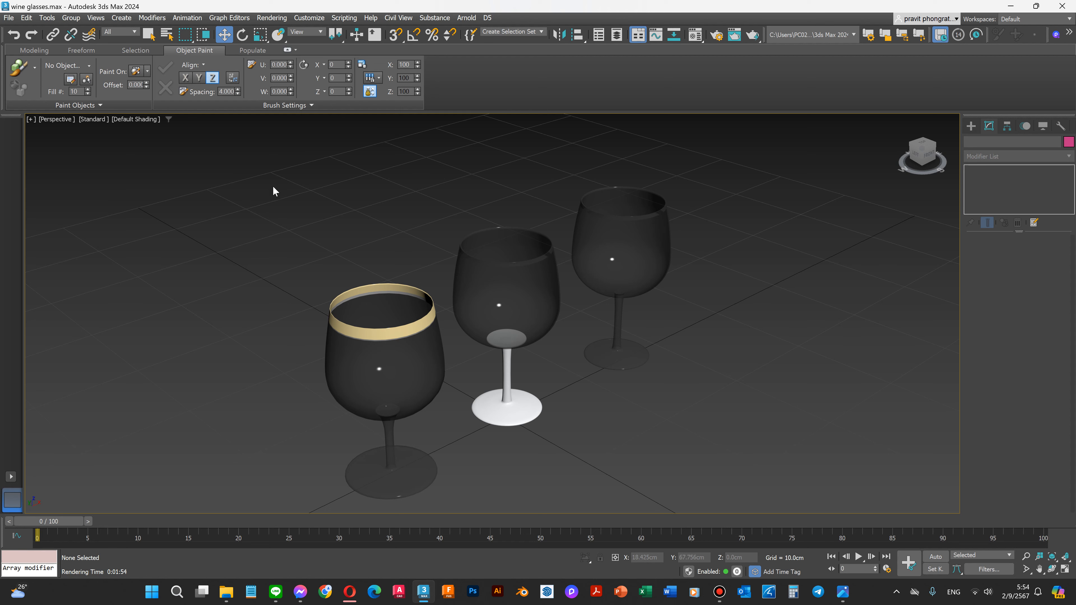
Save the "wine glasses" scene under its existing file name.
left_click(16, 20)
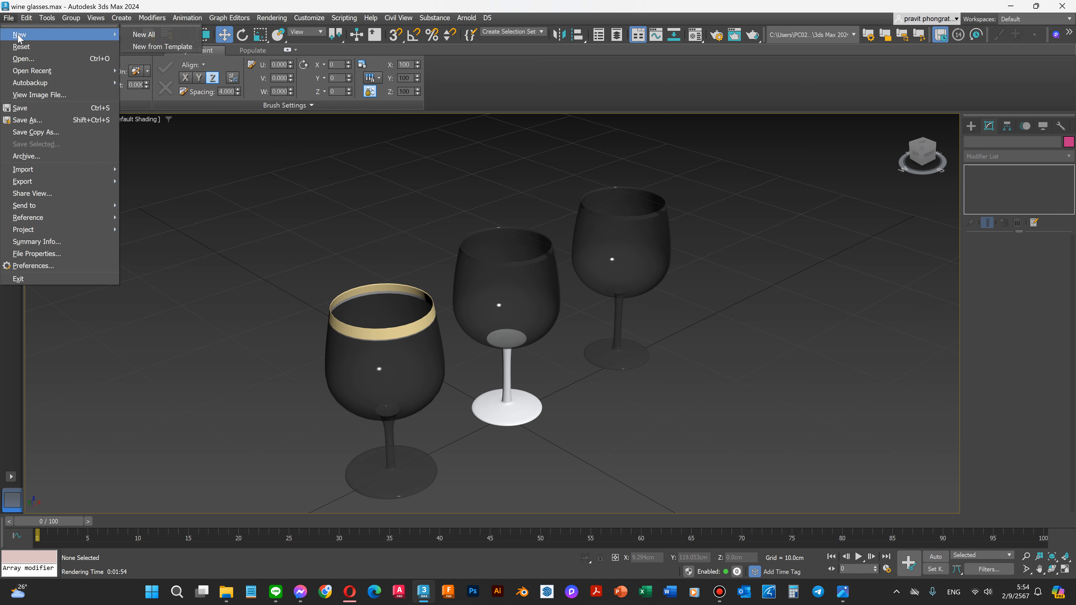
left_click(20, 110)
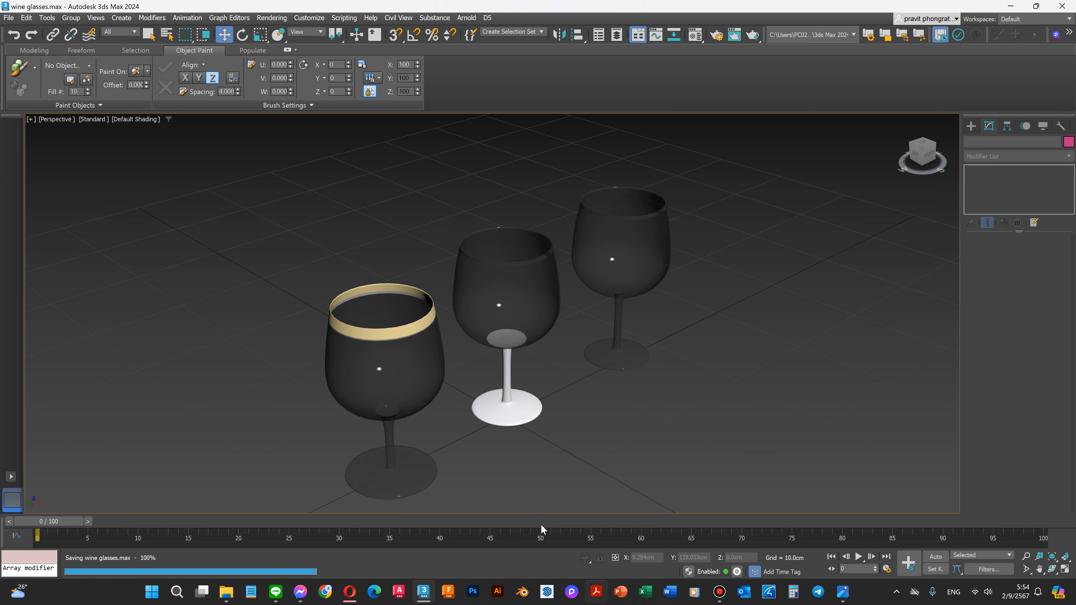
left_click(719, 592)
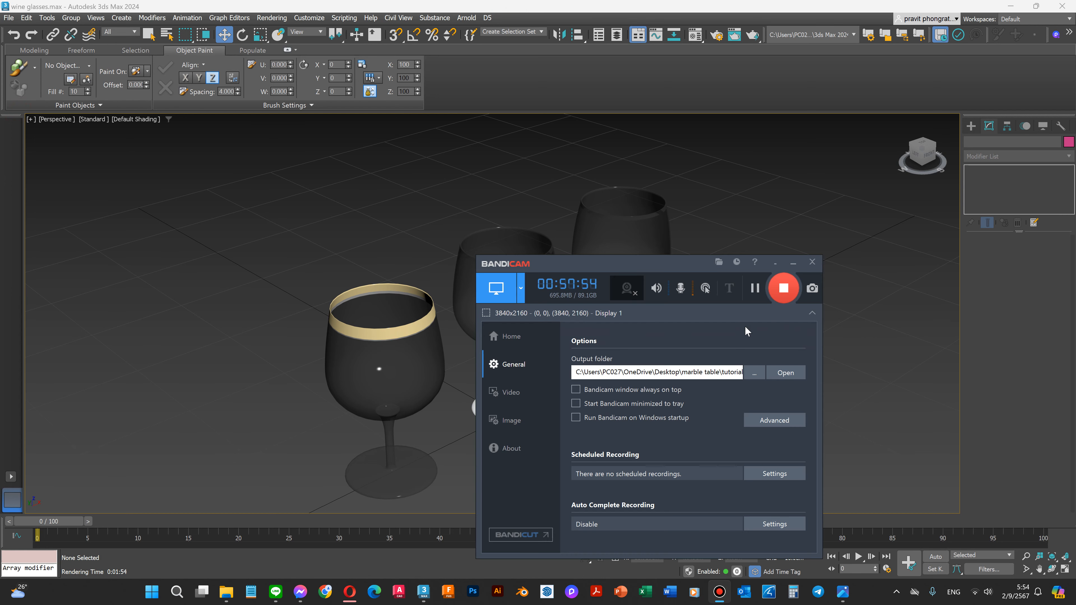